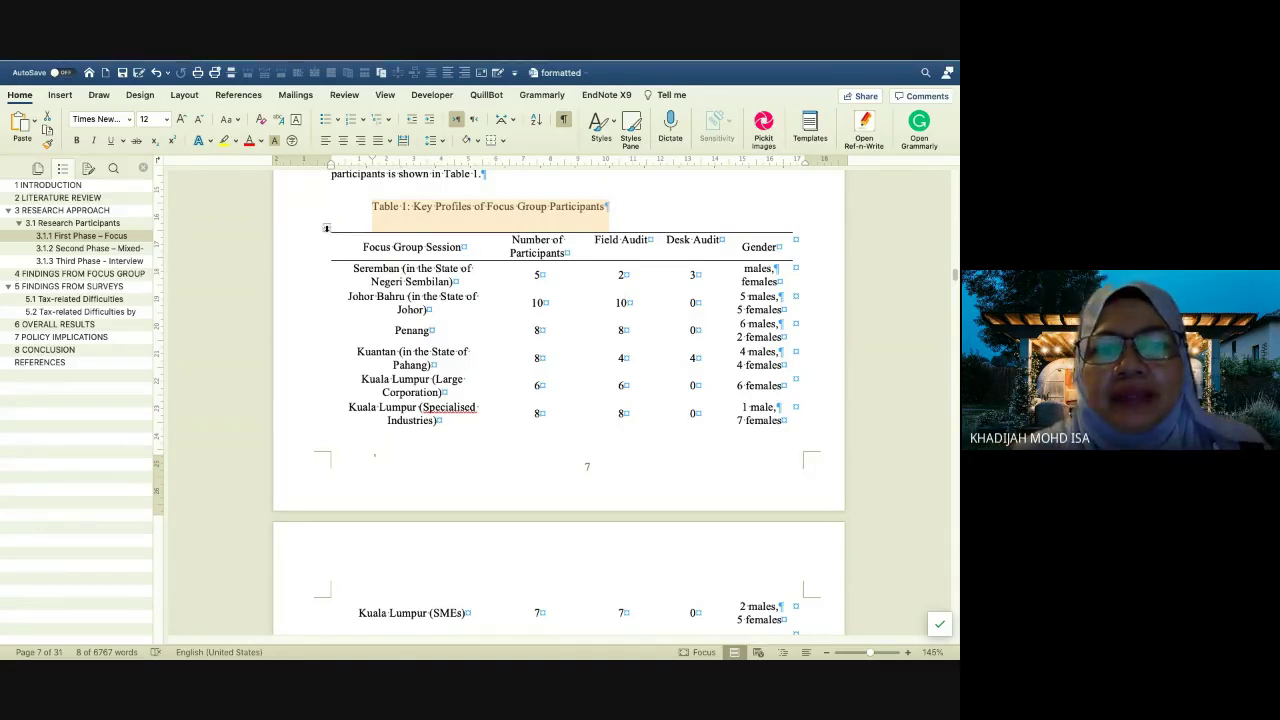
{"action": "right_click", "coordinate": [325, 228]}
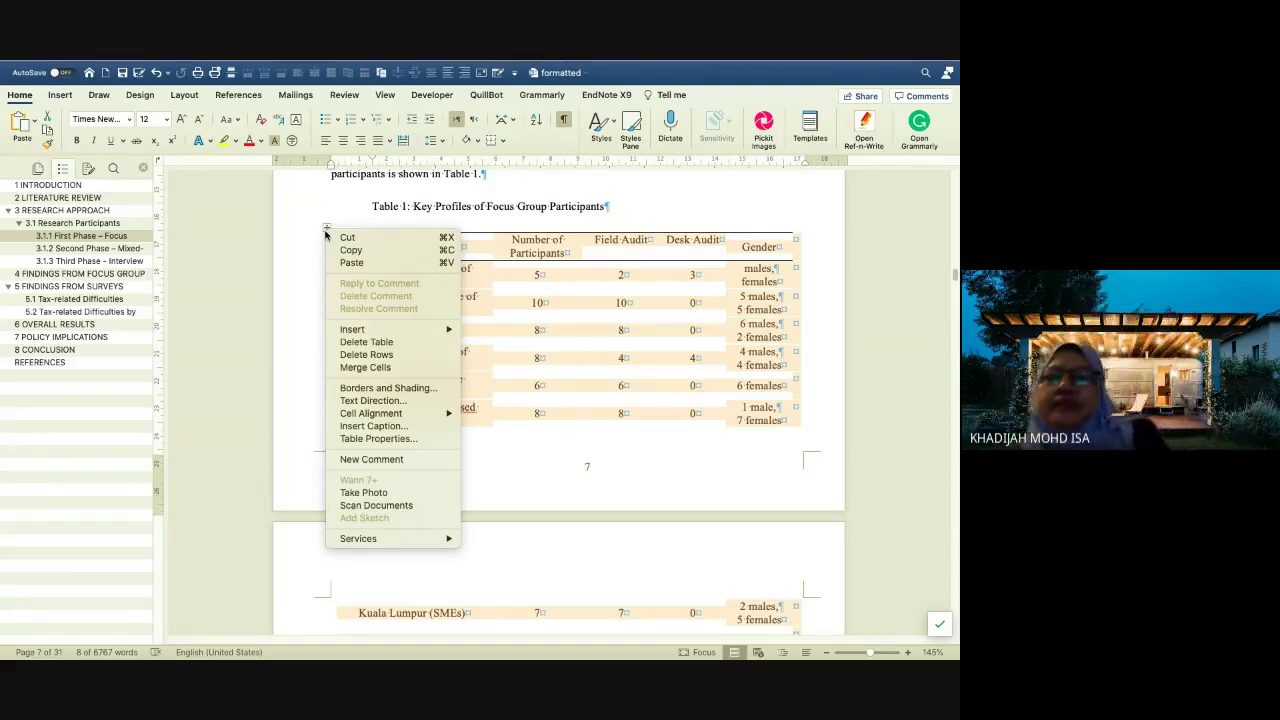
{"action": "left_click", "coordinate": [707, 297]}
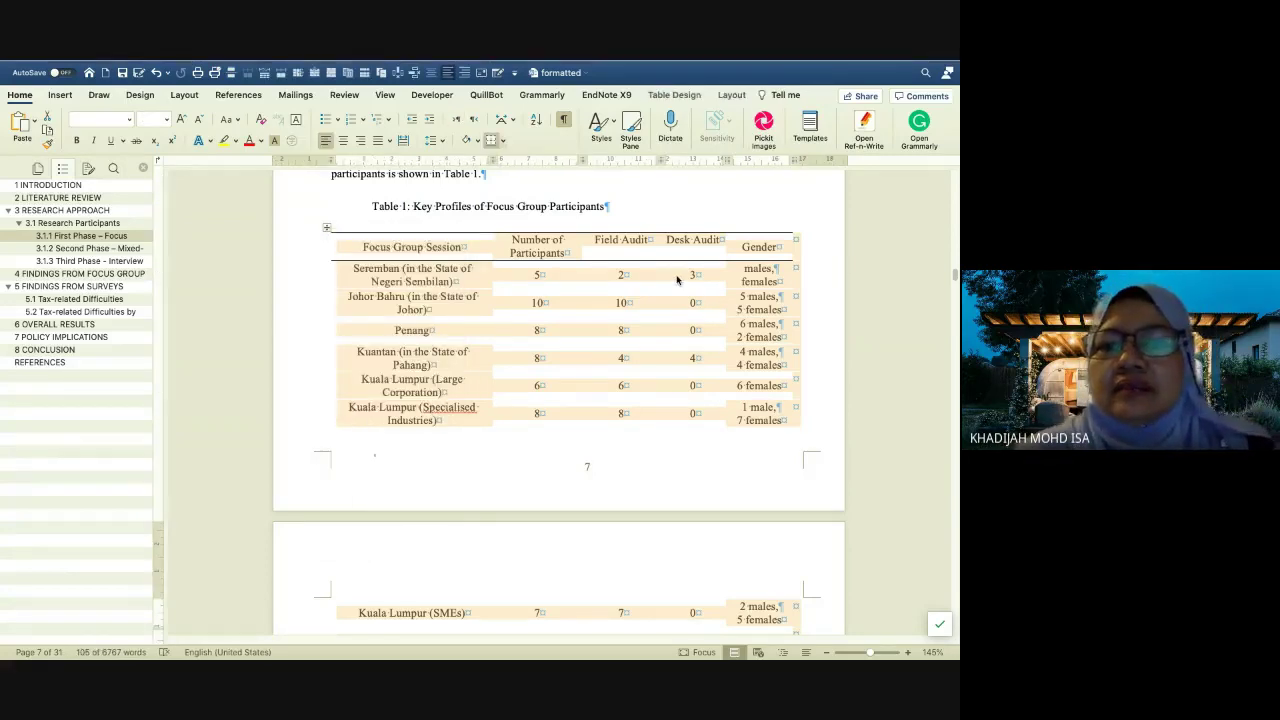
{"action": "left_click", "coordinate": [690, 275]}
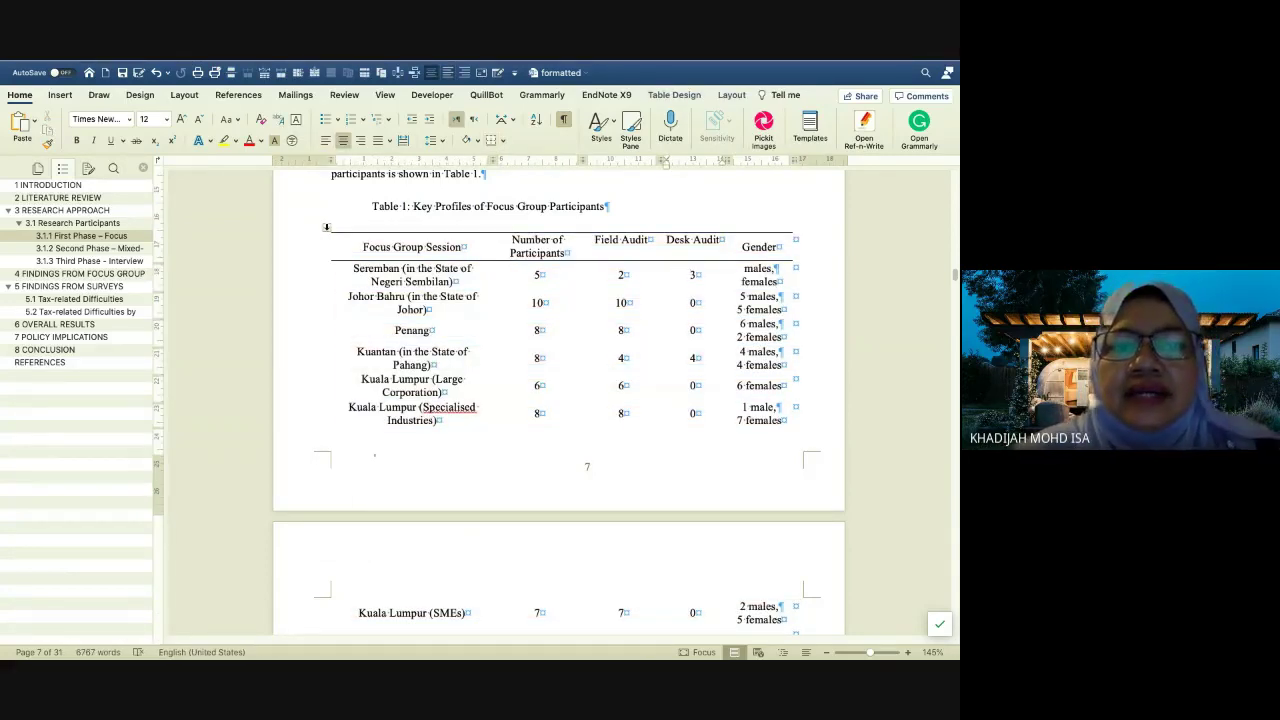
Start inserting a caption for the whole focus group table and create a new caption label named Jadual
{"action": "right_click", "coordinate": [326, 227]}
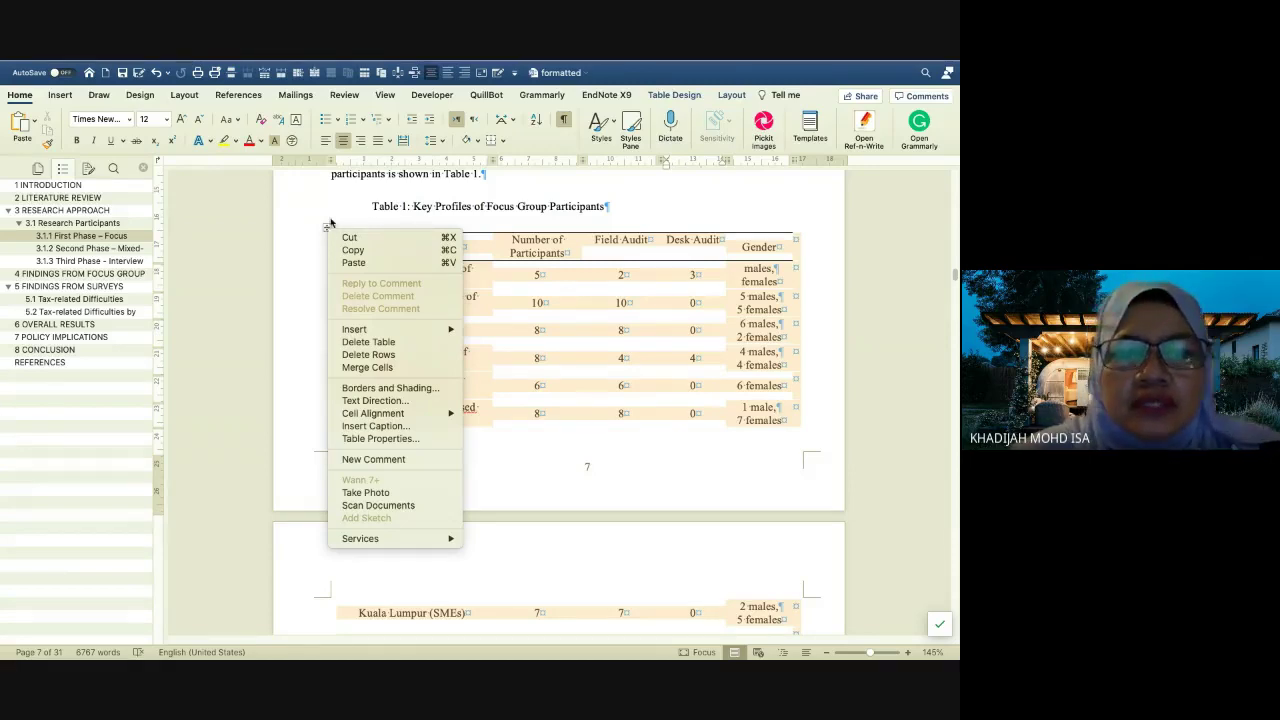
{"action": "left_click", "coordinate": [394, 429]}
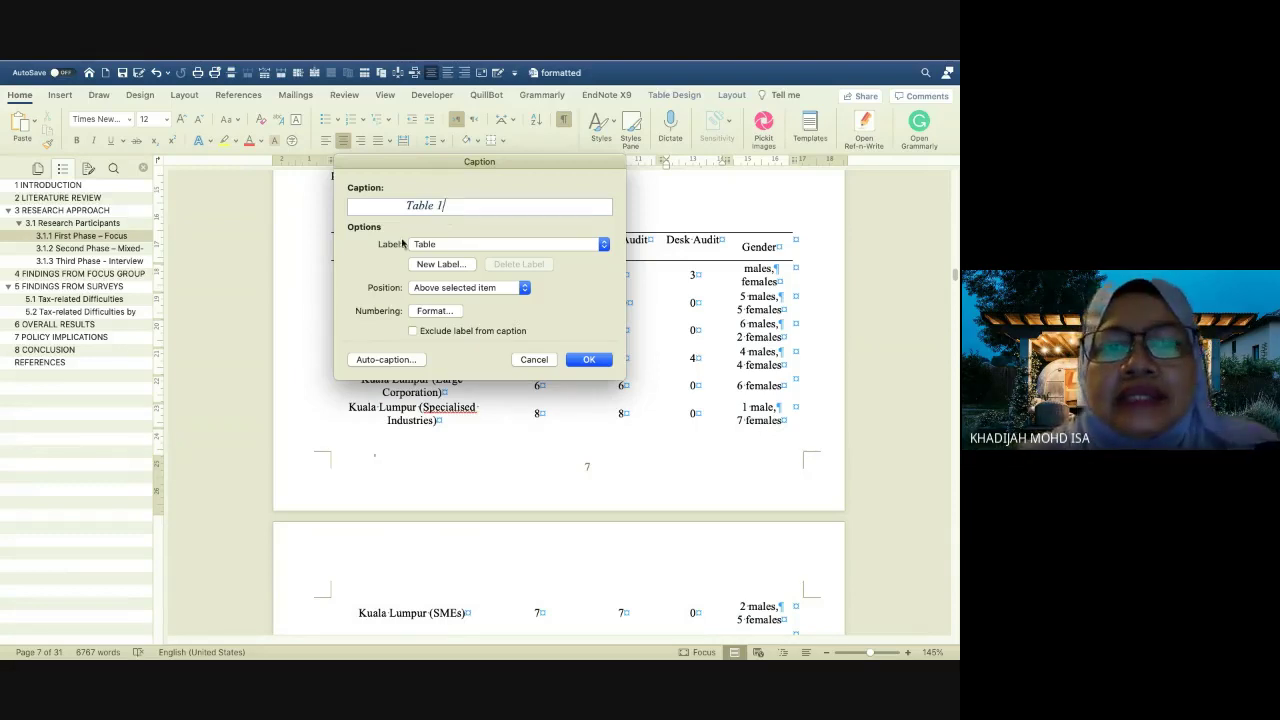
{"action": "left_click", "coordinate": [476, 245]}
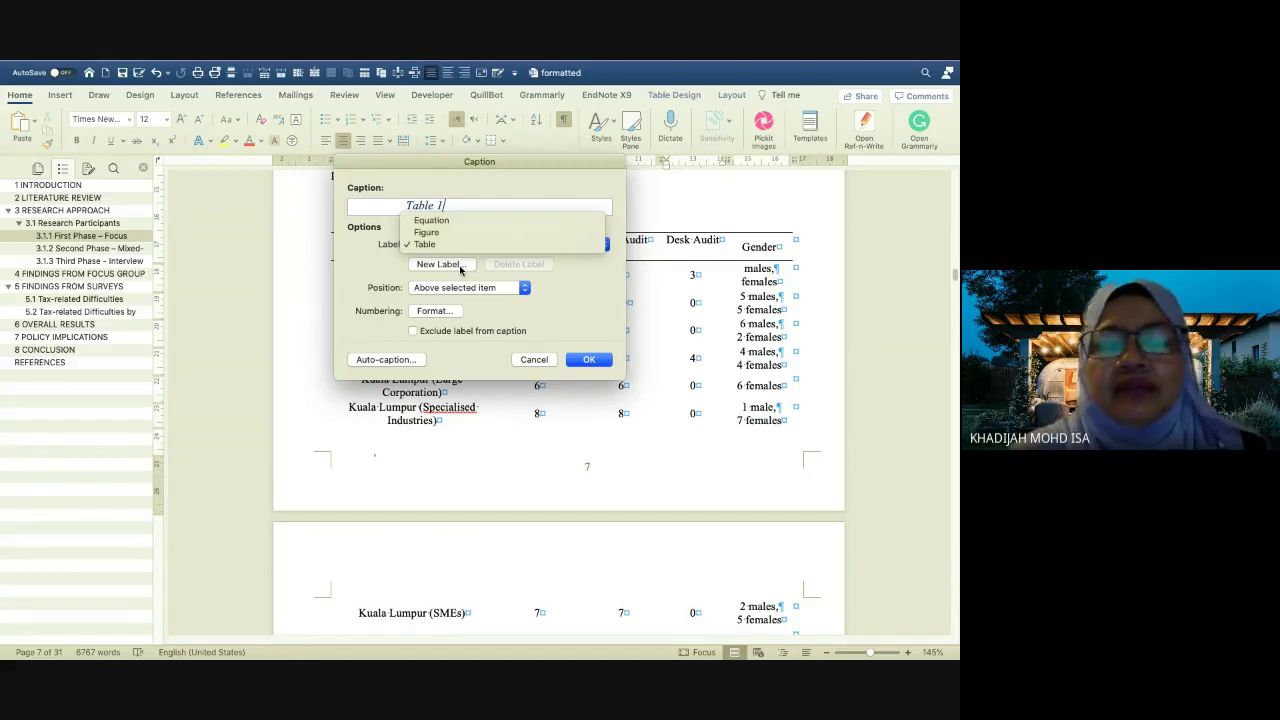
{"action": "left_click", "coordinate": [461, 270]}
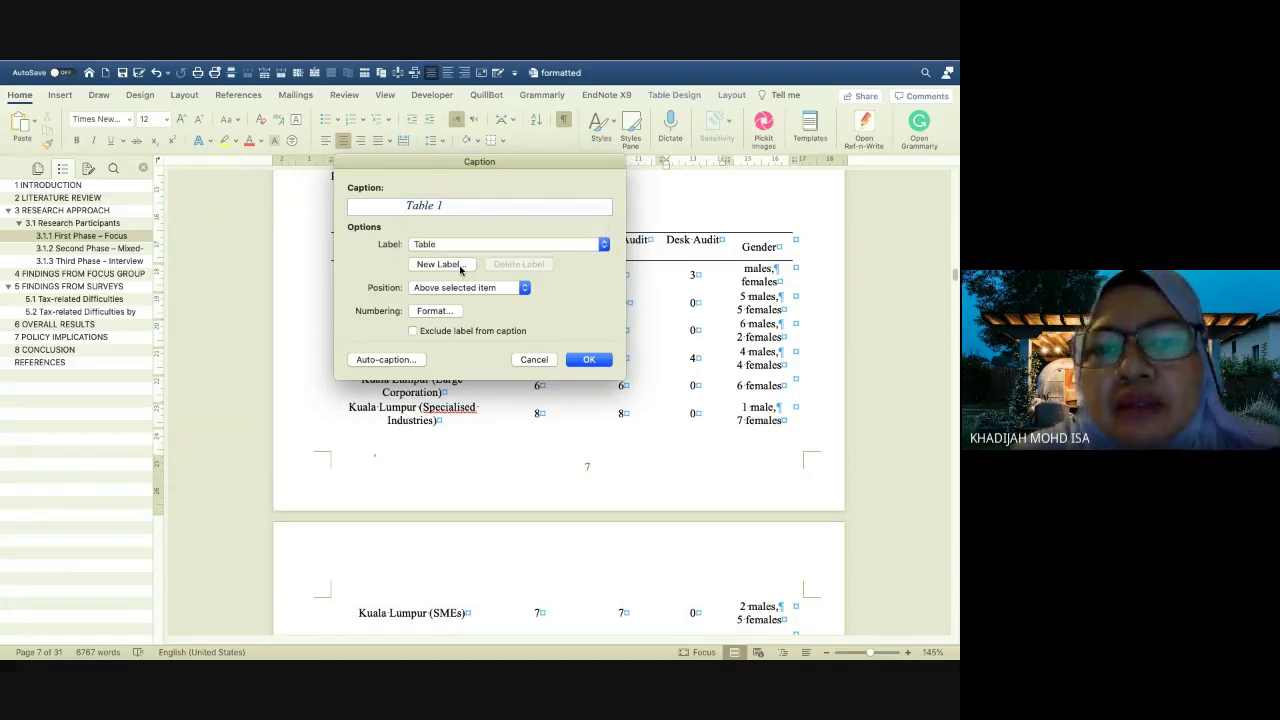
{"action": "left_click", "coordinate": [461, 270]}
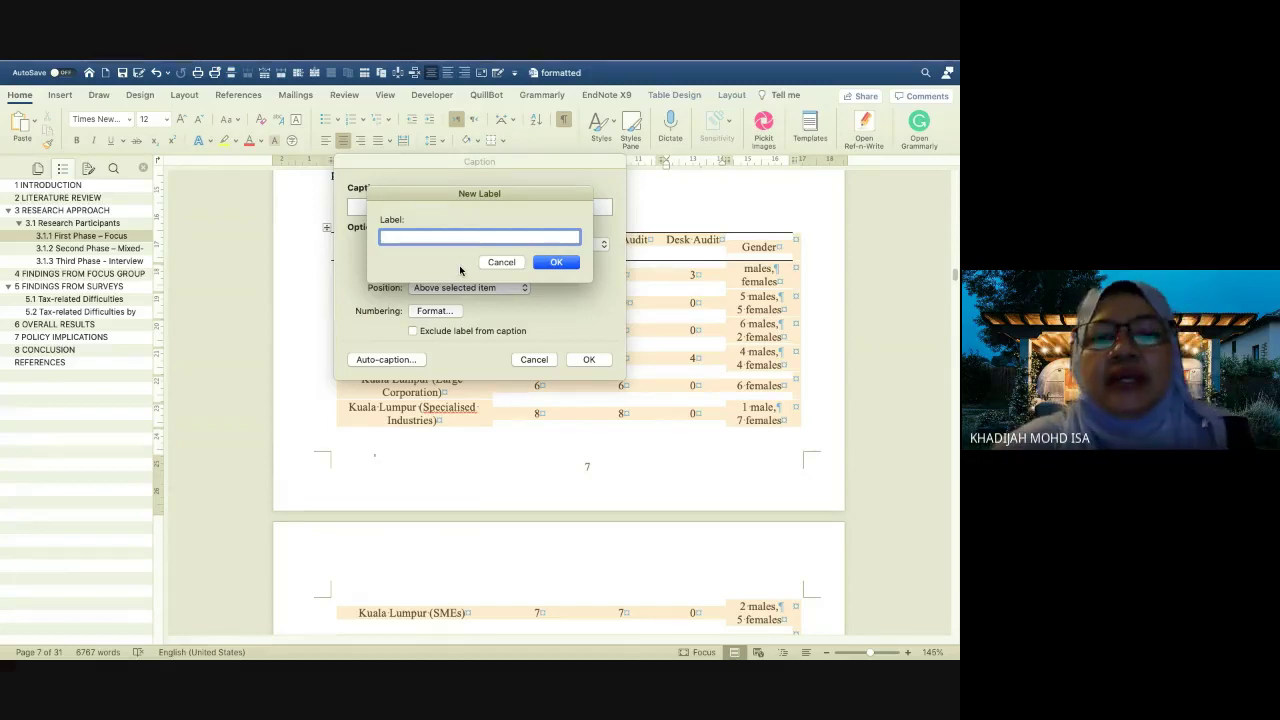
{"action": "type", "text": "Jad"}
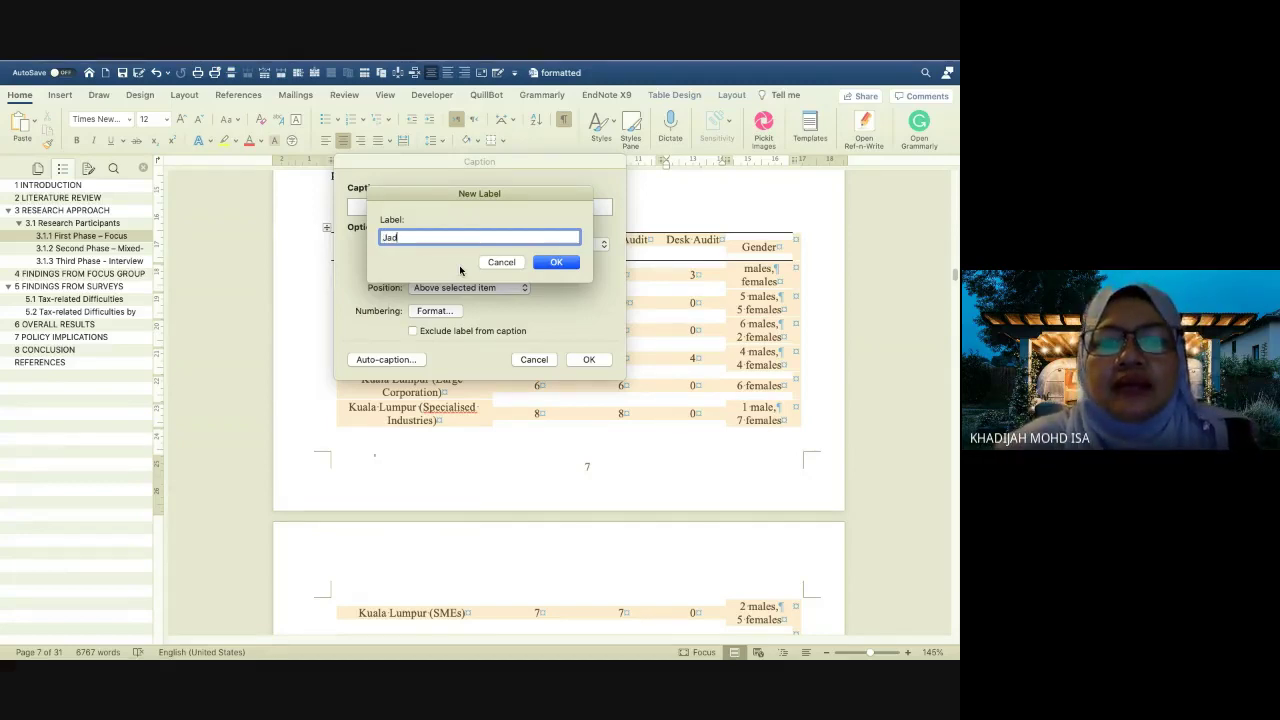
{"action": "type", "text": "ual"}
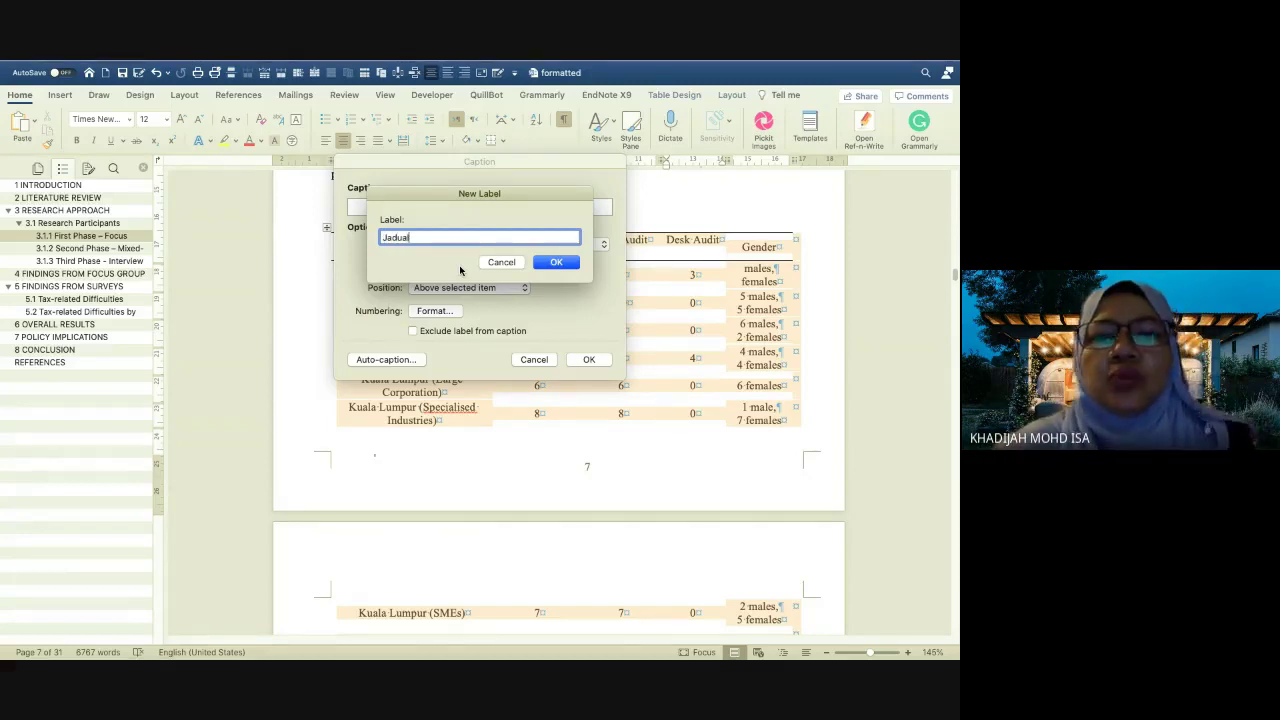
{"action": "left_click", "coordinate": [566, 264]}
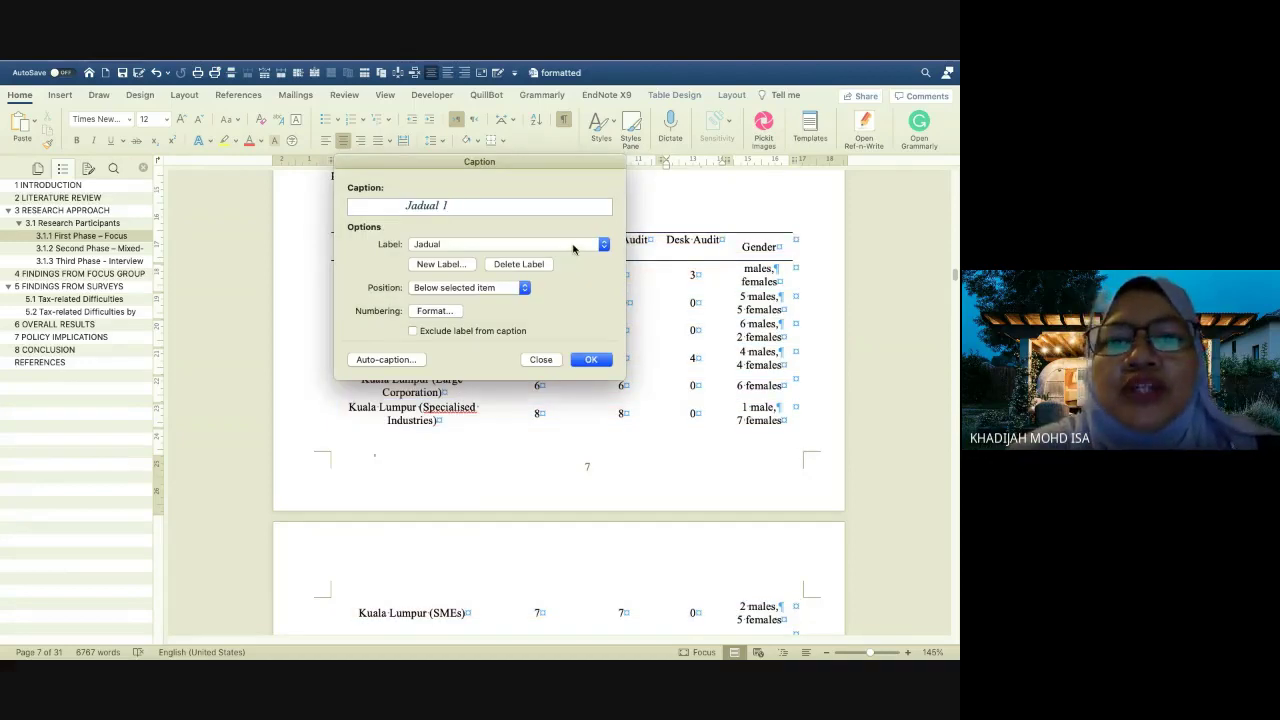
Set the caption label back to Table and insert the caption above the focus group table
{"action": "left_click", "coordinate": [573, 248]}
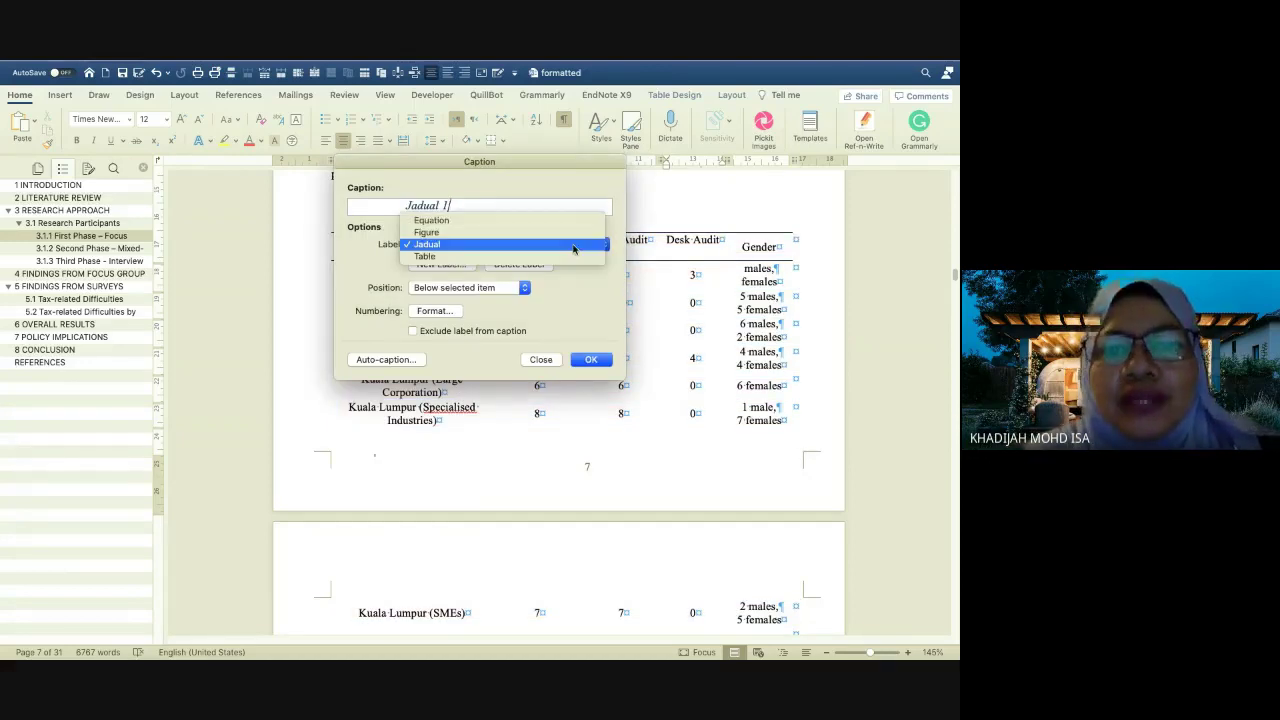
{"action": "left_click", "coordinate": [512, 258]}
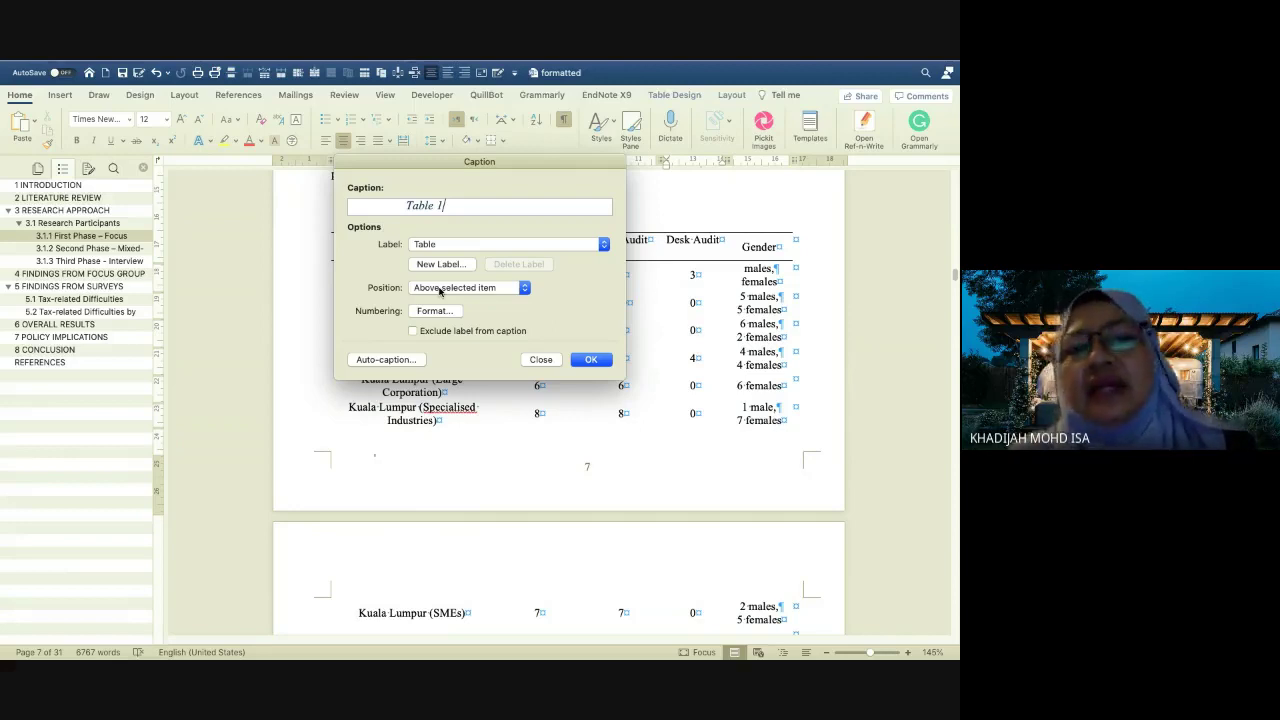
{"action": "left_click", "coordinate": [584, 364]}
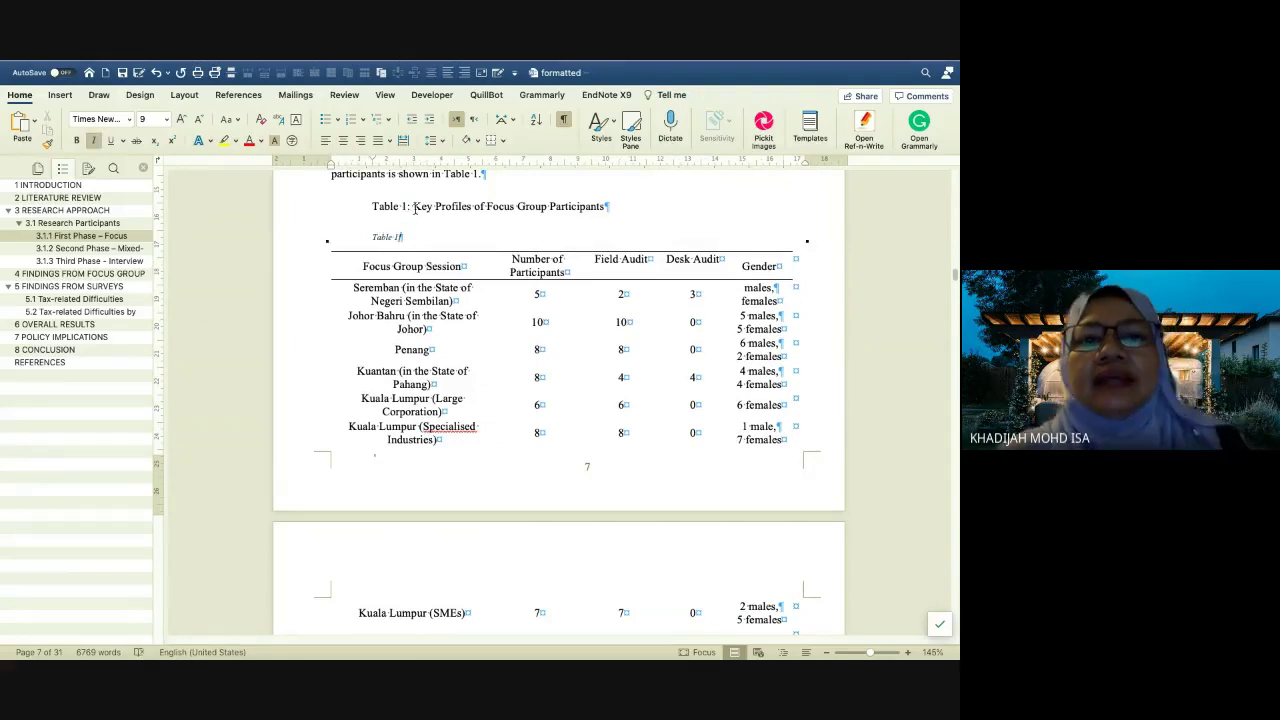
Copy the title "Key Profiles of Focus Group Participants" from the old caption into the inserted Table 1 caption and remove the leftover empty paragraph
{"action": "left_click_drag", "start_coordinate": [415, 208], "coordinate": [612, 206]}
{"action": "key", "text": "super+c"}
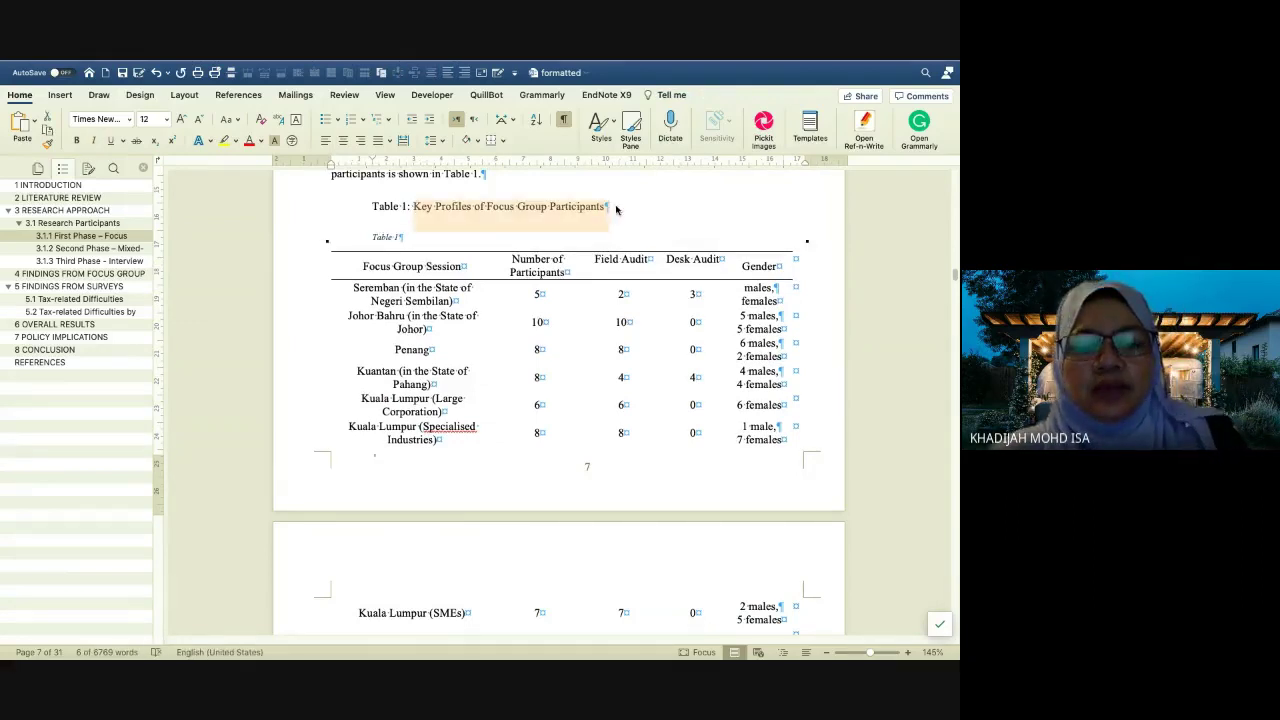
{"action": "left_click", "coordinate": [417, 239]}
{"action": "key", "text": "super+v"}
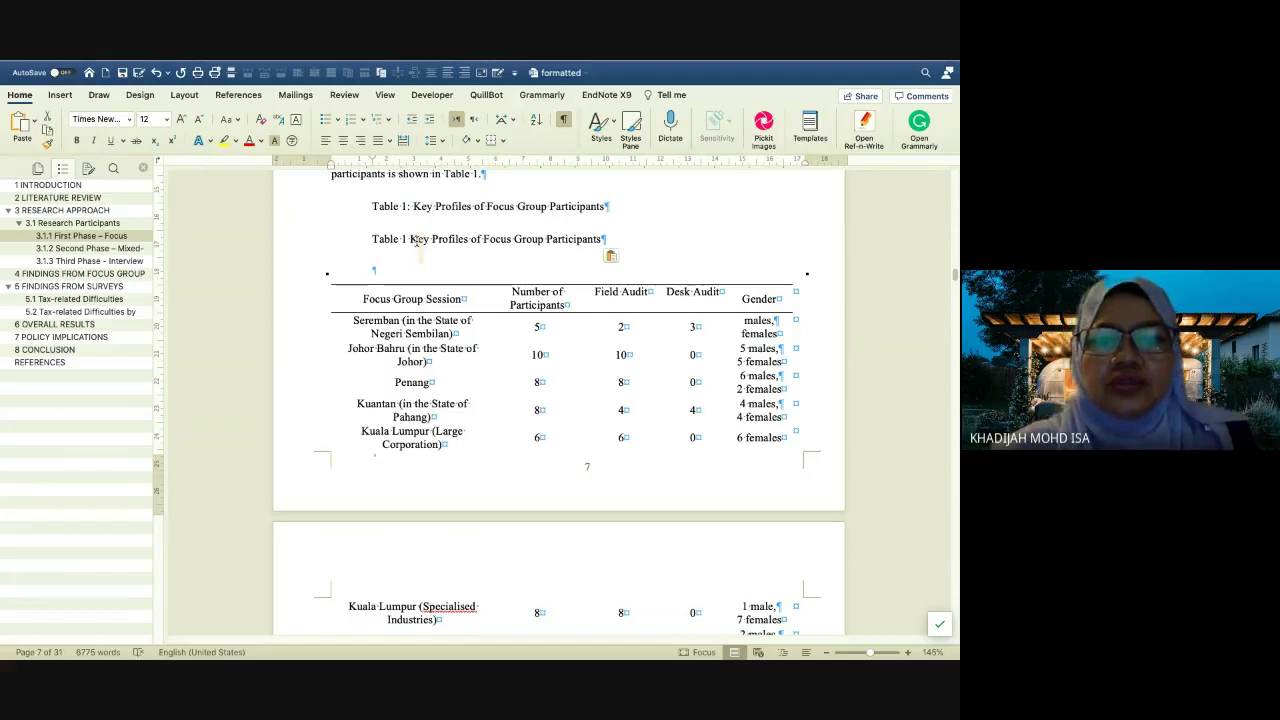
{"action": "left_click", "coordinate": [416, 240]}
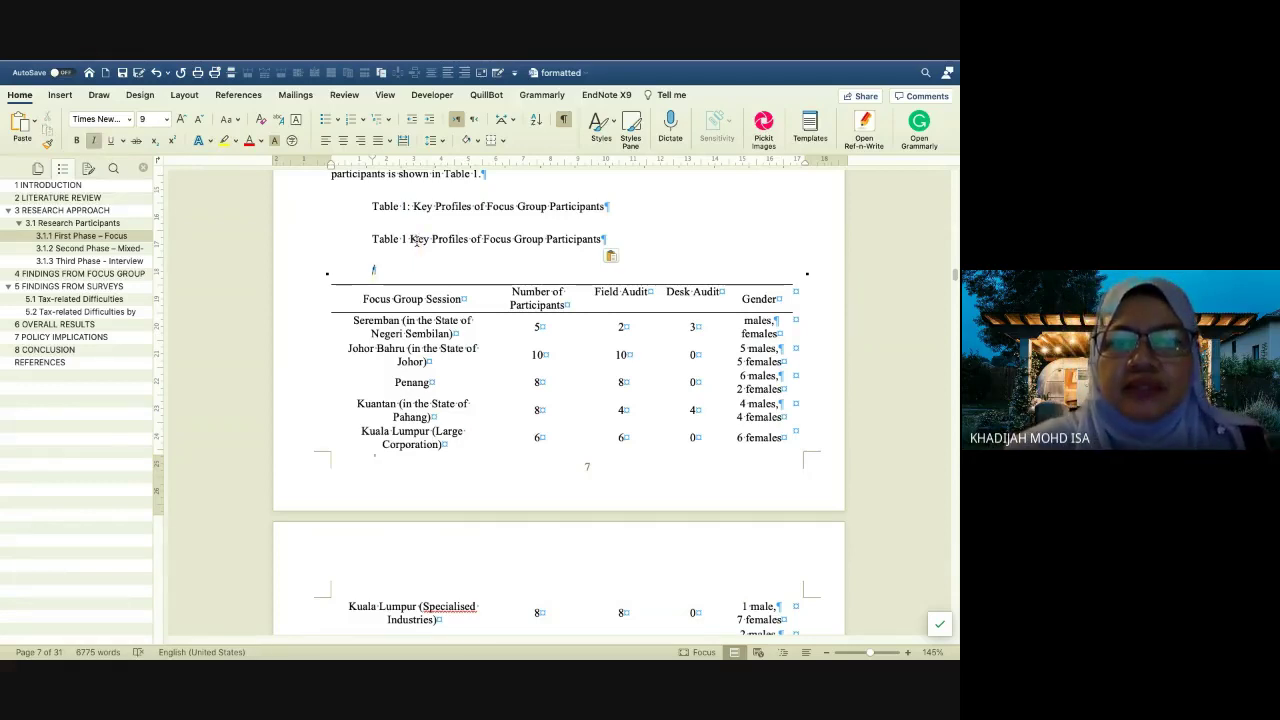
{"action": "key", "text": "Down"}
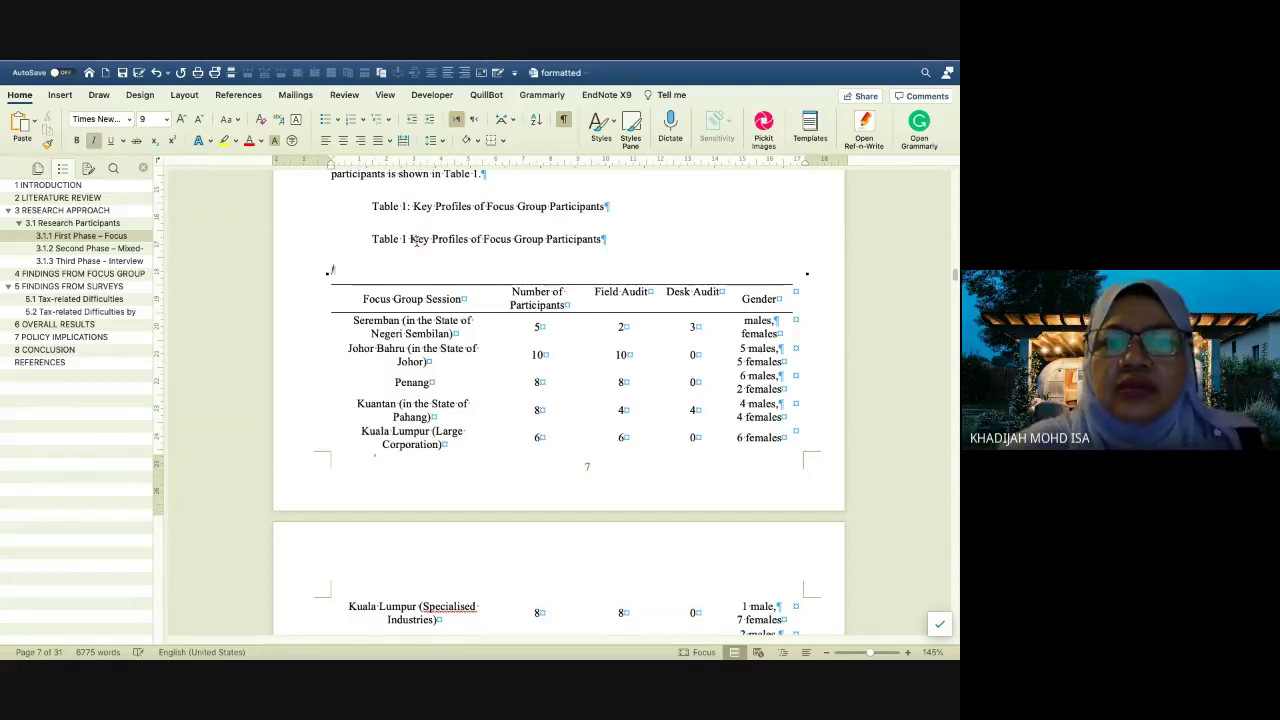
{"action": "key", "text": "Delete"}
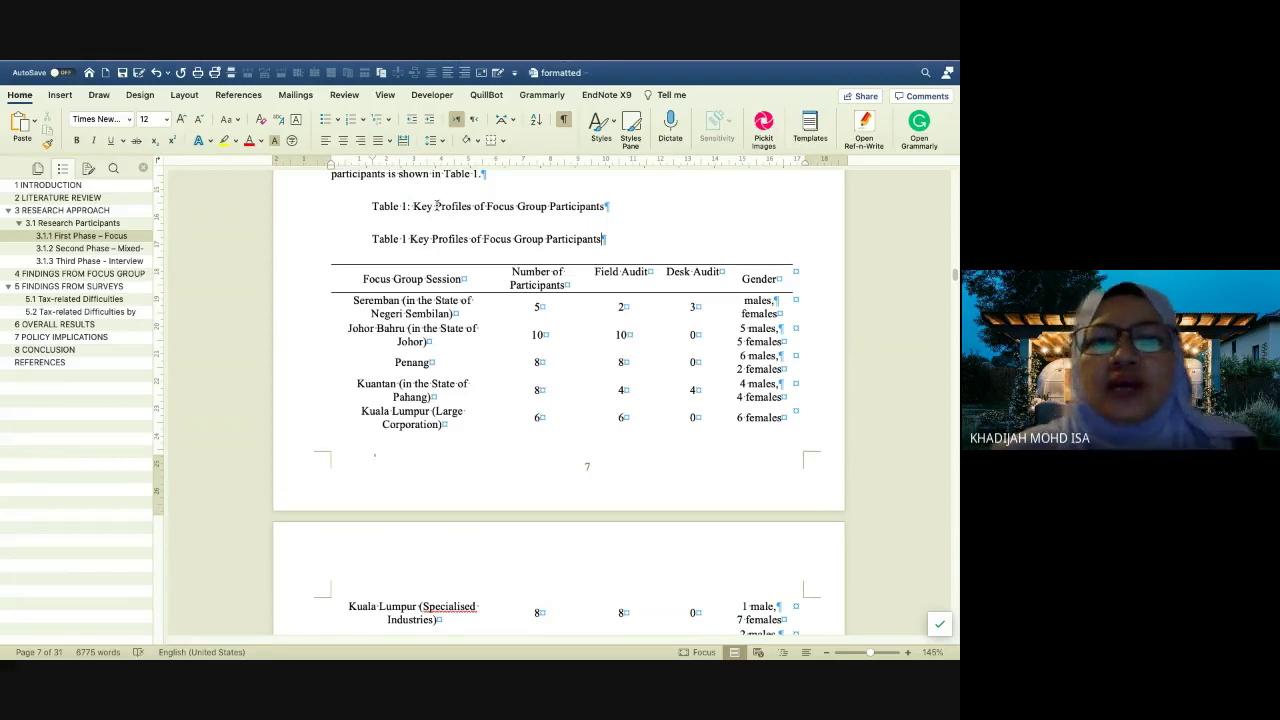
Compare the numbers in the old and inserted Table 1 captions, and examine the number of the "First Phase – Focus group interviews" heading
{"action": "double_click", "coordinate": [403, 207]}
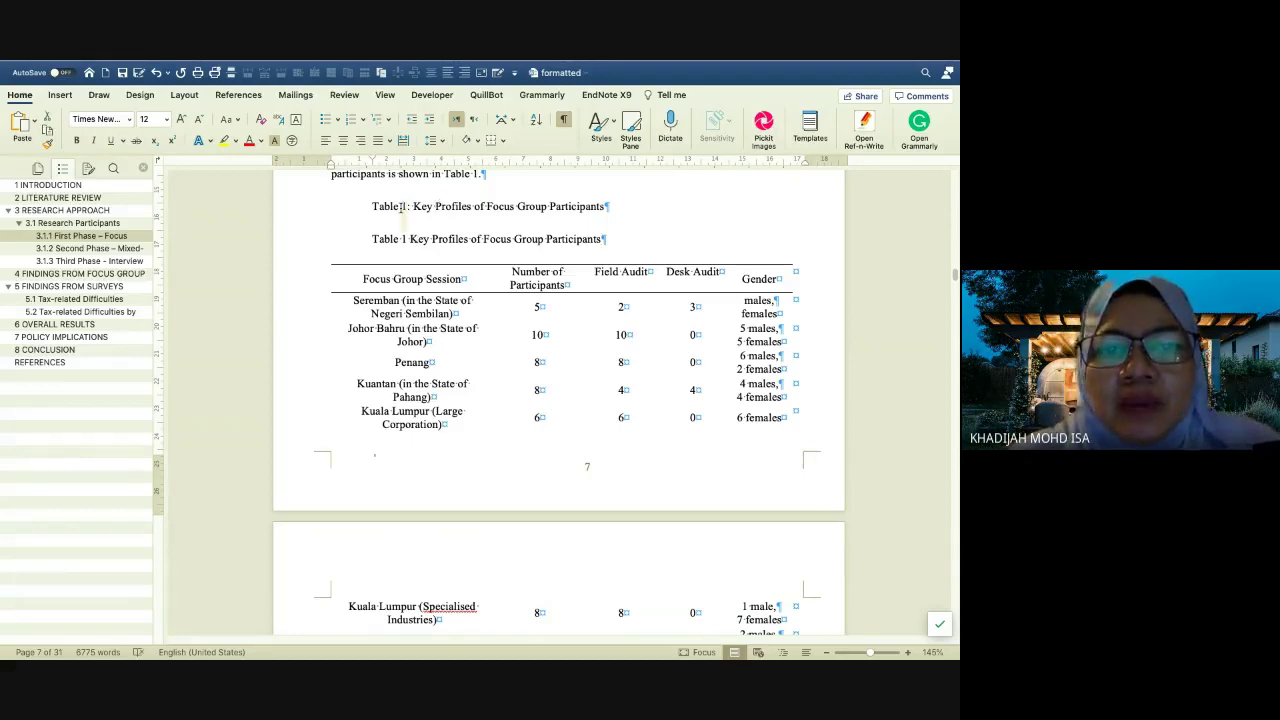
{"action": "left_click", "coordinate": [404, 239]}
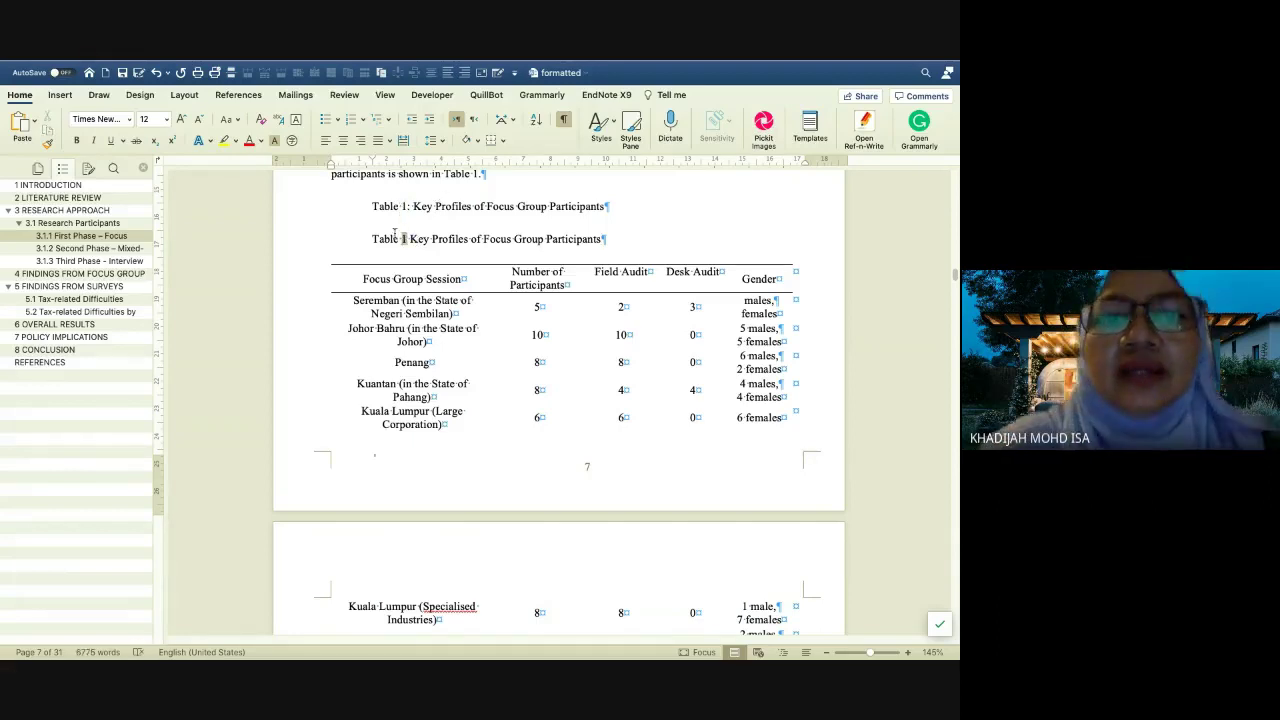
{"action": "scroll", "coordinate": [368, 256], "scroll_direction": "up", "scroll_amount": 4}
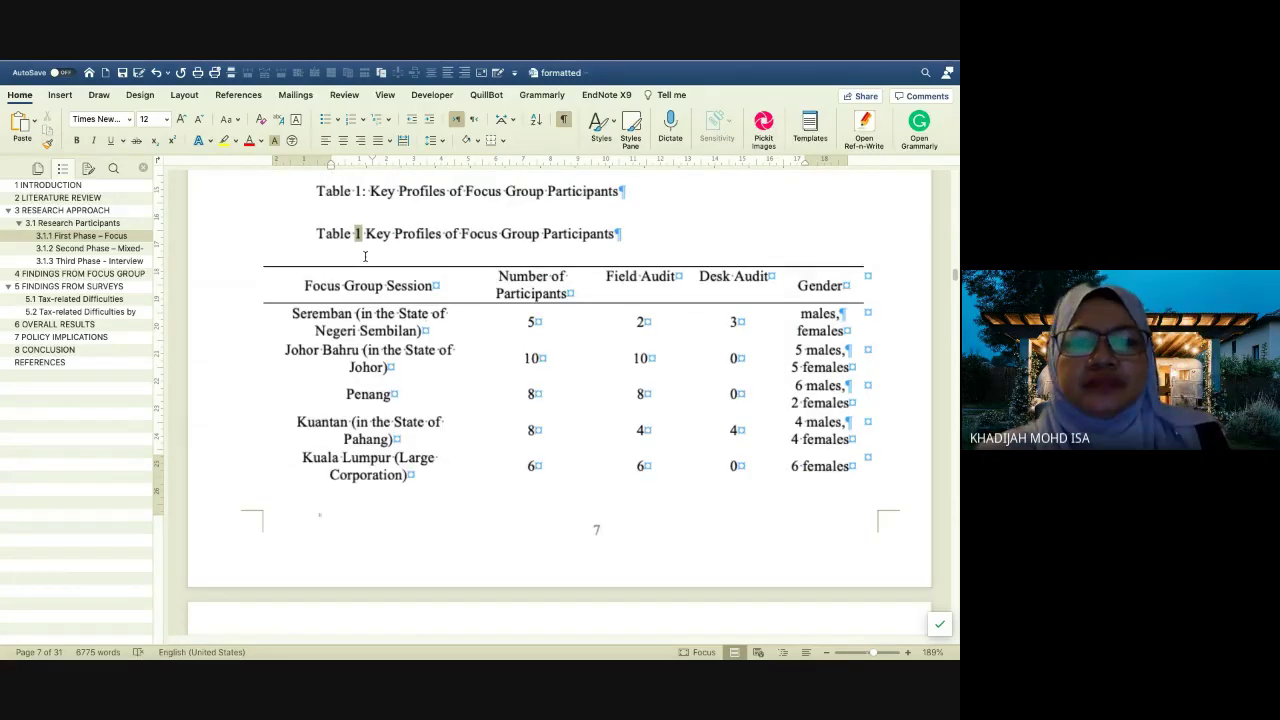
{"action": "scroll", "coordinate": [365, 256], "scroll_direction": "up", "scroll_amount": 4}
{"action": "scroll", "coordinate": [365, 256], "scroll_direction": "up", "scroll_amount": 2}
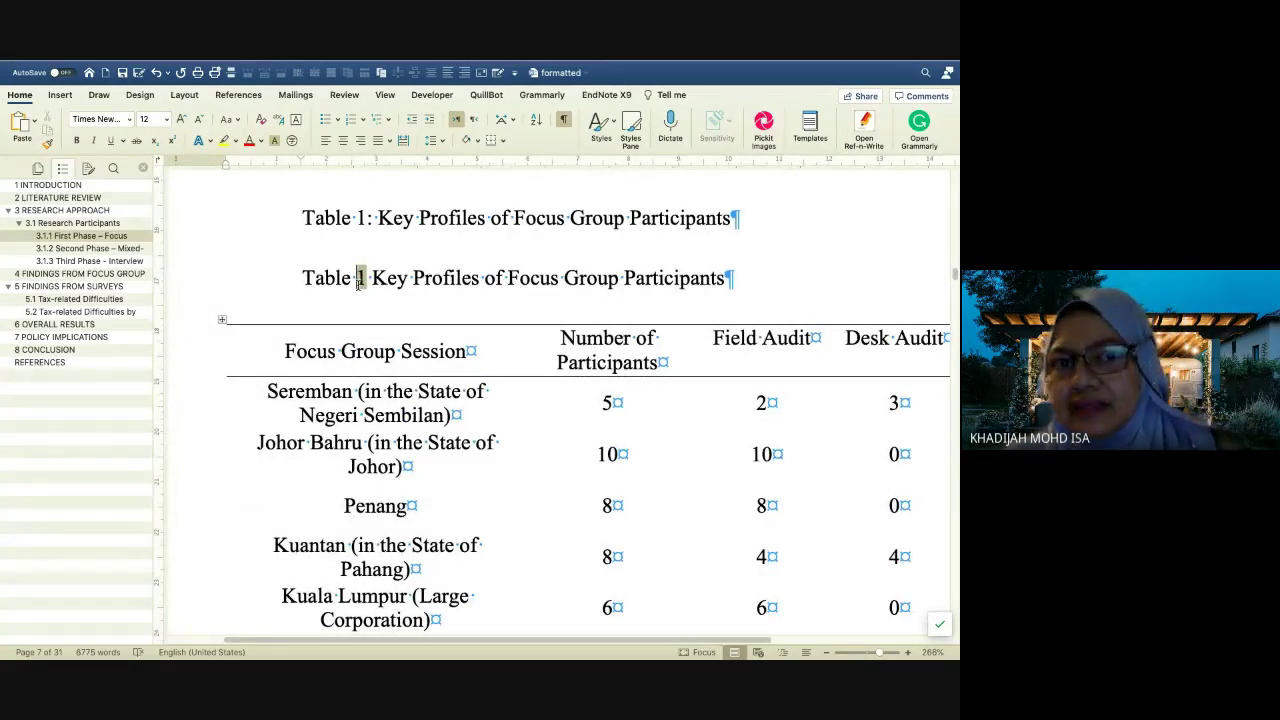
{"action": "left_click", "coordinate": [354, 218]}
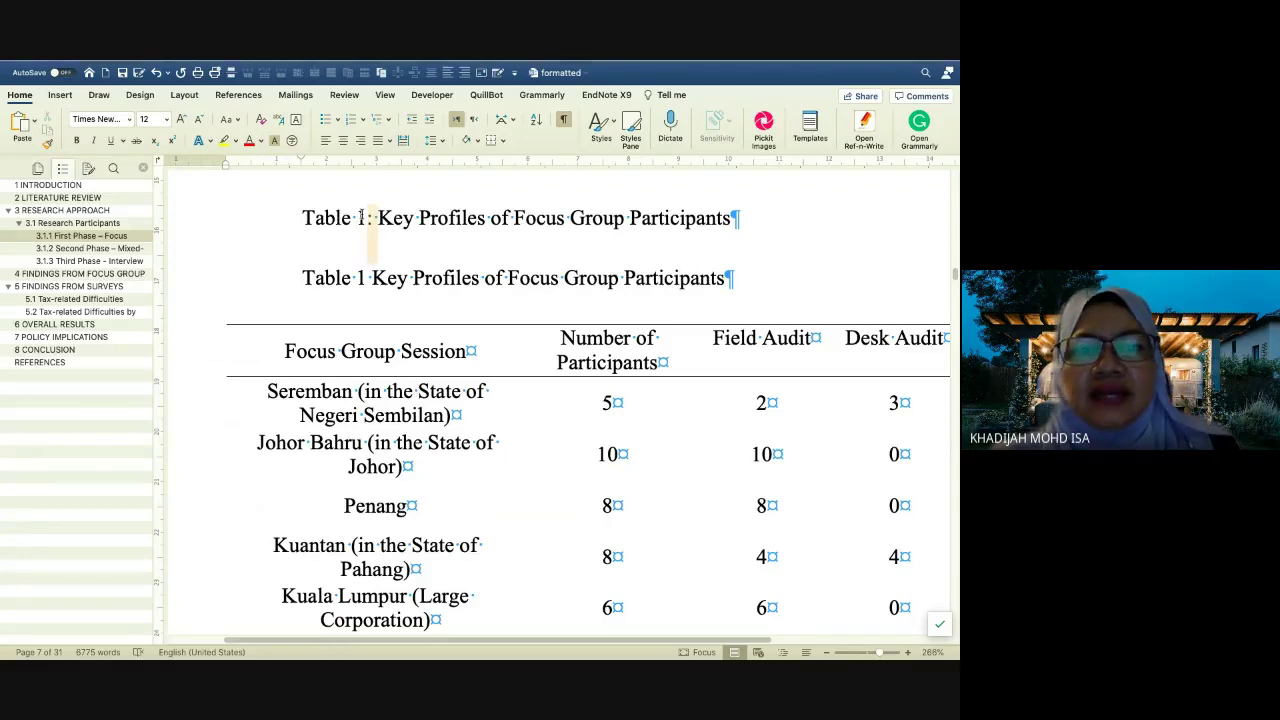
{"action": "double_click", "coordinate": [362, 218]}
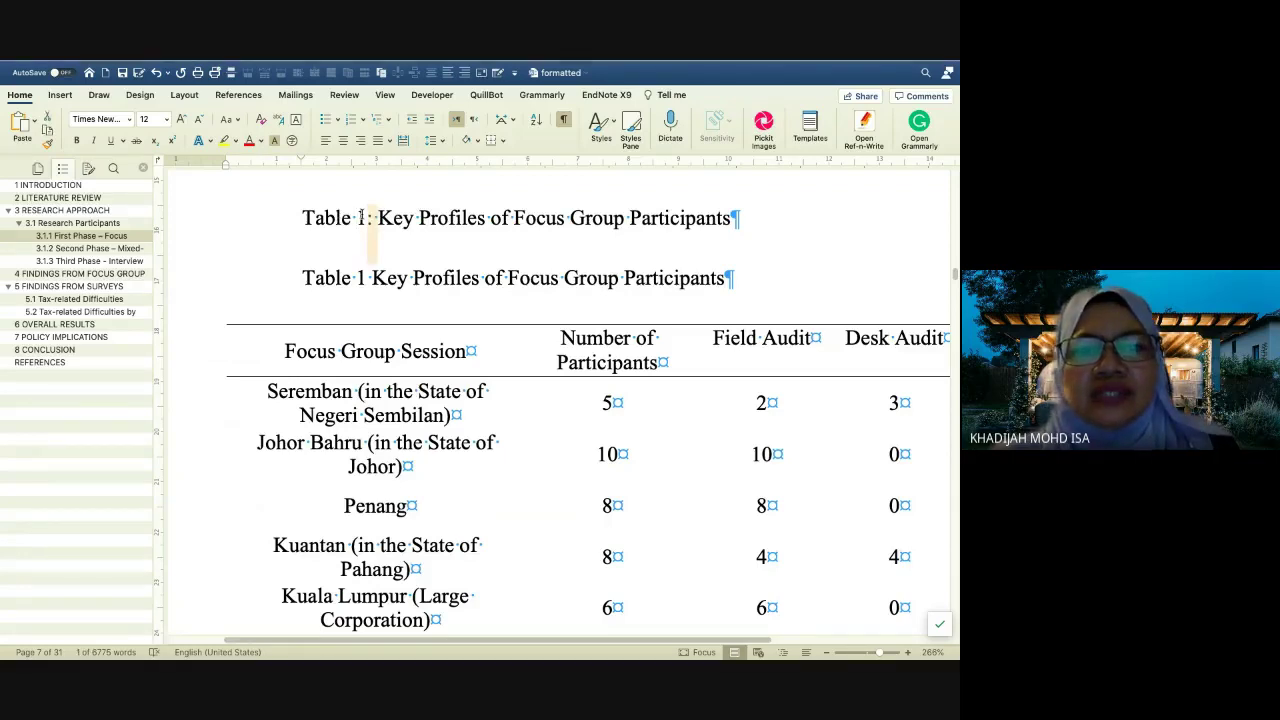
{"action": "left_click", "coordinate": [360, 278]}
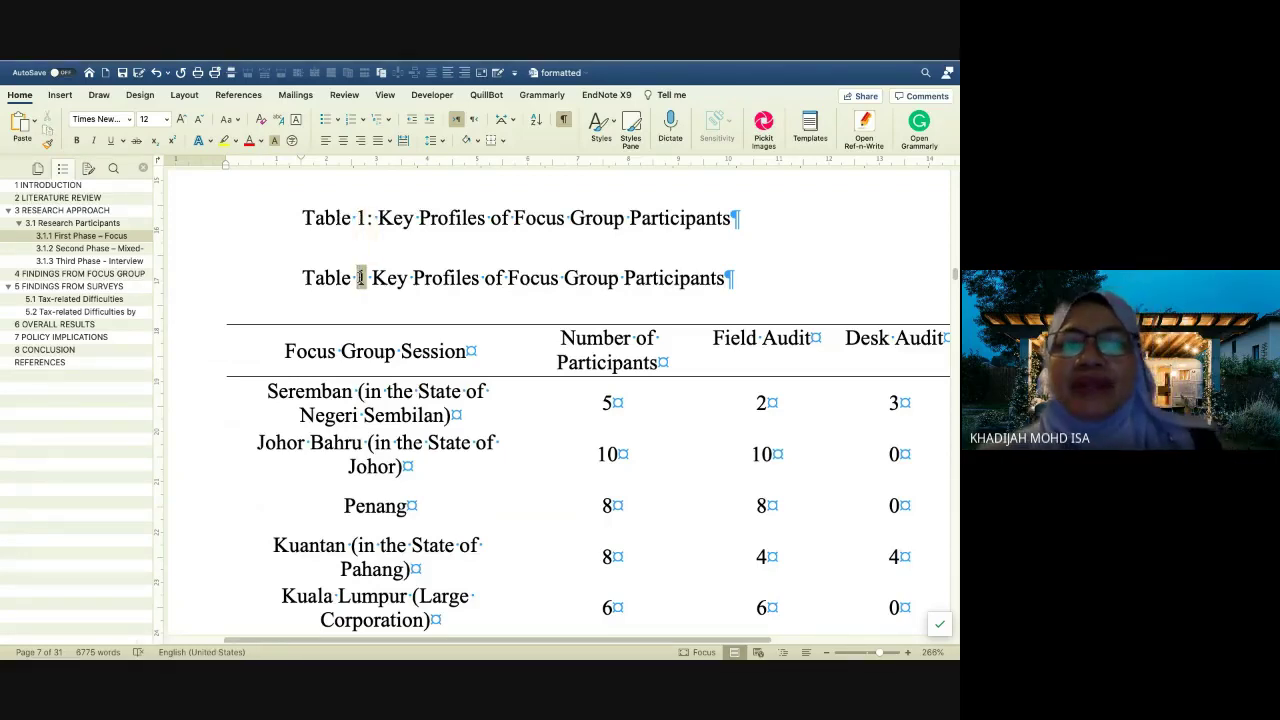
{"action": "scroll", "coordinate": [360, 278], "scroll_direction": "up", "scroll_amount": 1}
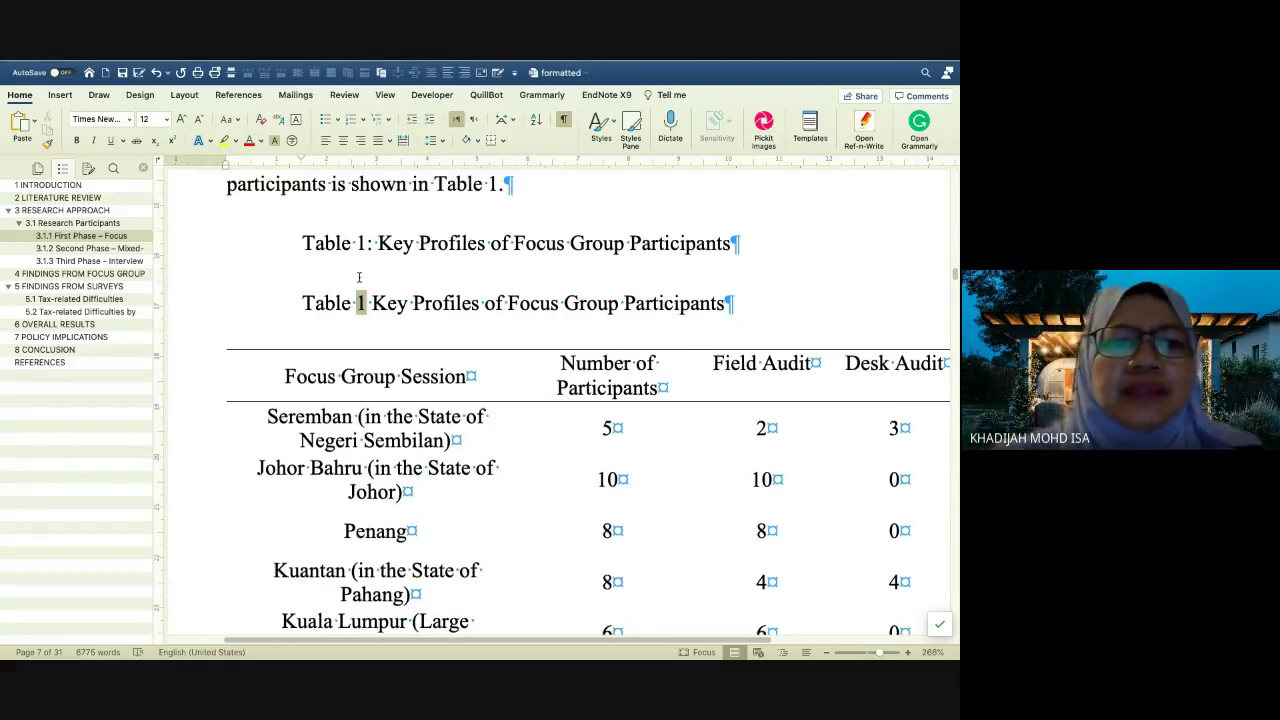
{"action": "scroll", "coordinate": [359, 277], "scroll_direction": "up", "scroll_amount": 5}
{"action": "left_click", "coordinate": [256, 203]}
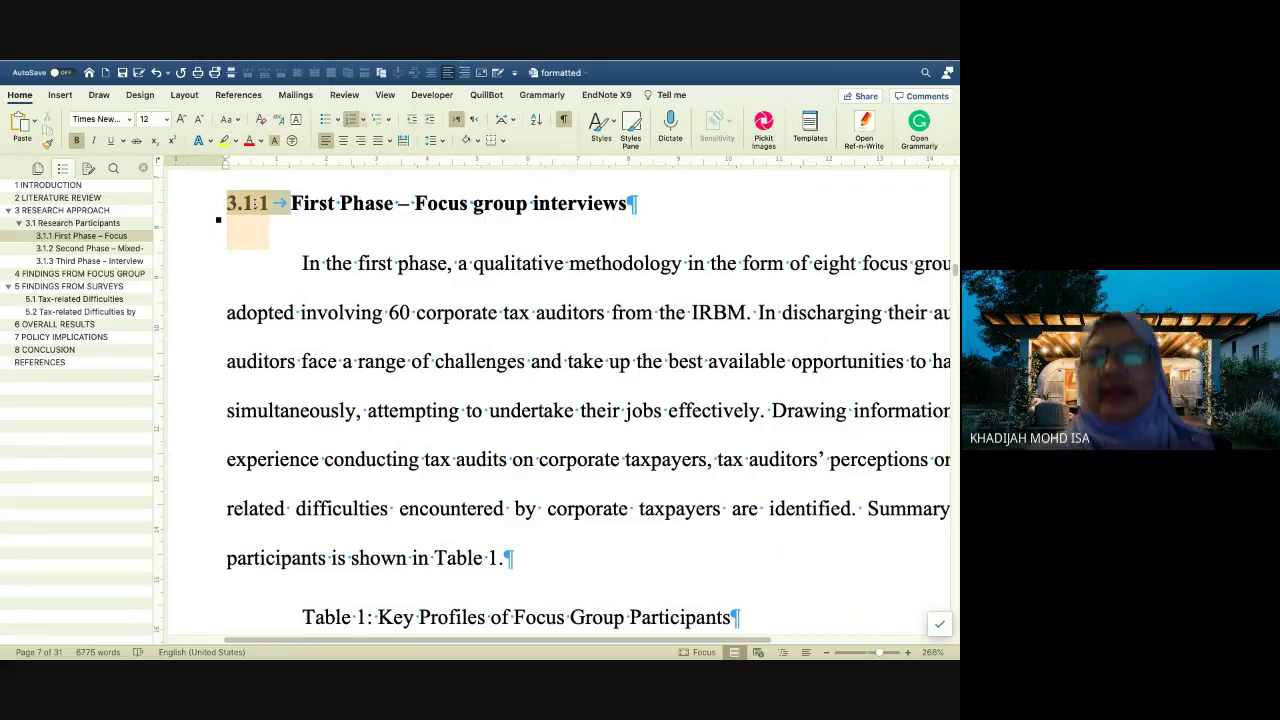
{"action": "scroll", "coordinate": [254, 203], "scroll_direction": "down", "scroll_amount": 2}
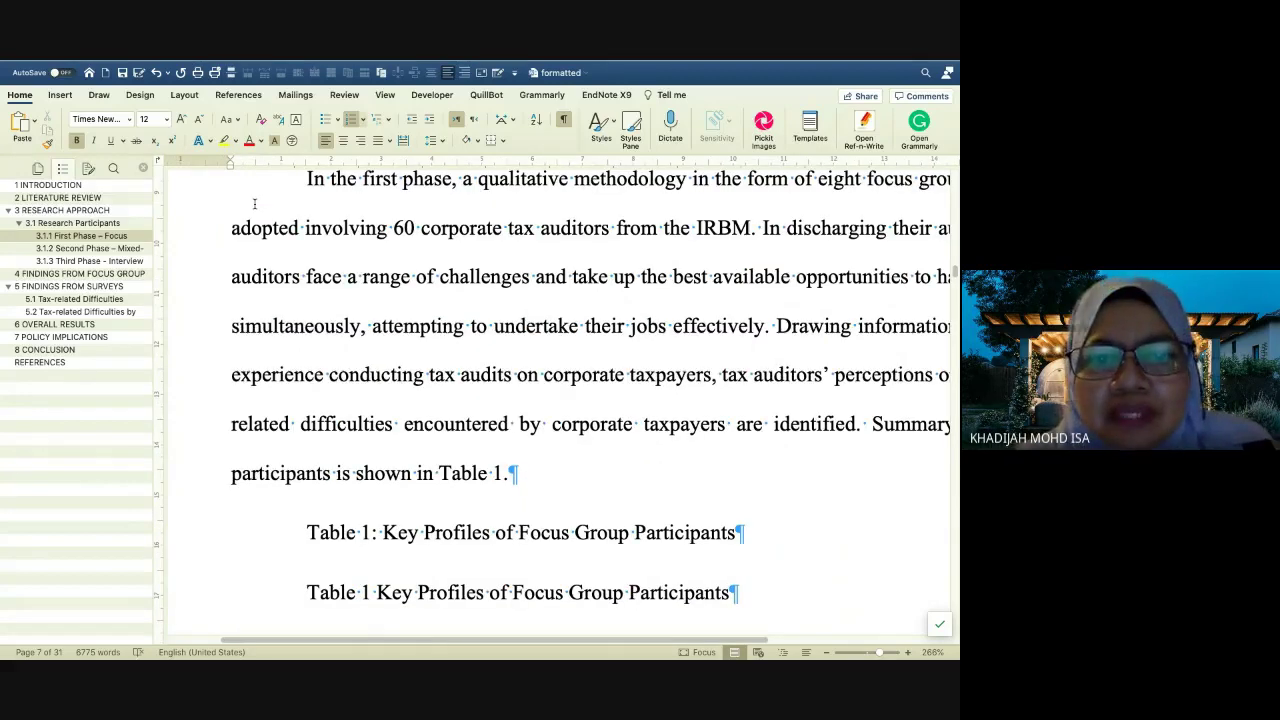
{"action": "scroll", "coordinate": [254, 203], "scroll_direction": "down", "scroll_amount": 7}
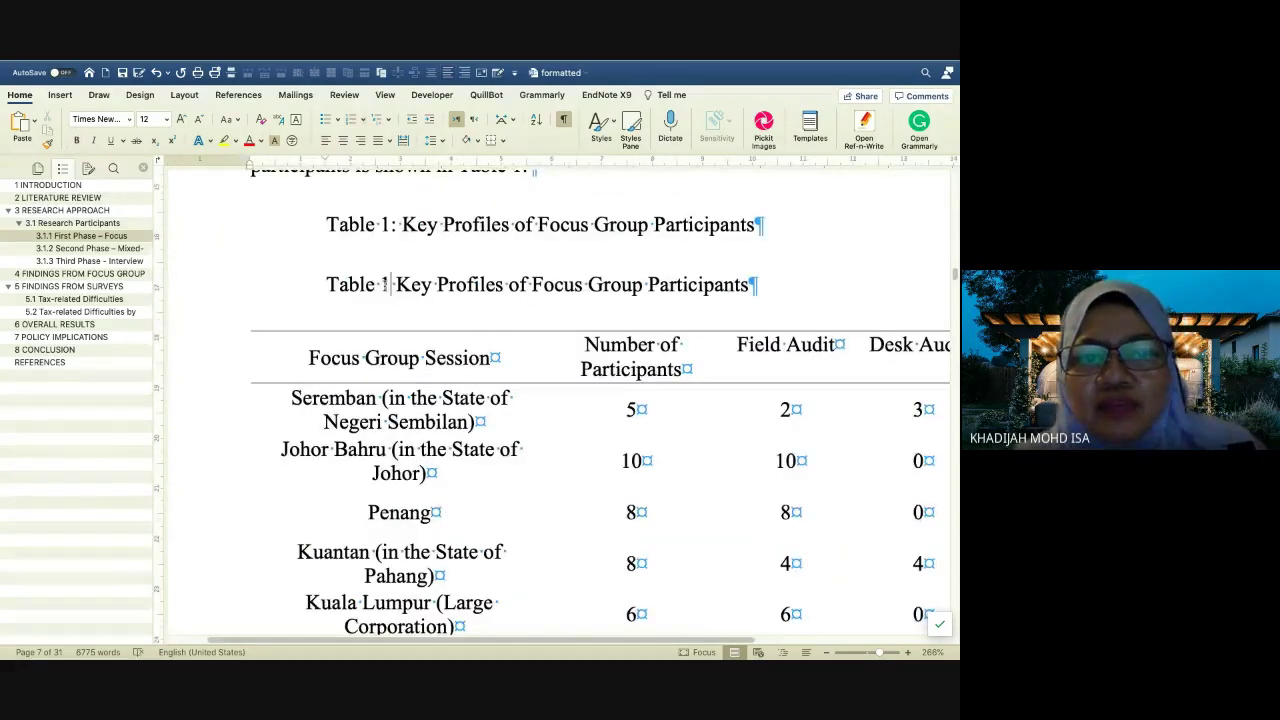
Delete the old manually typed "Table 1: Key Profiles of Focus Group Participants" line above the inserted caption
{"action": "left_click", "coordinate": [386, 284]}
{"action": "triple_click", "coordinate": [364, 224]}
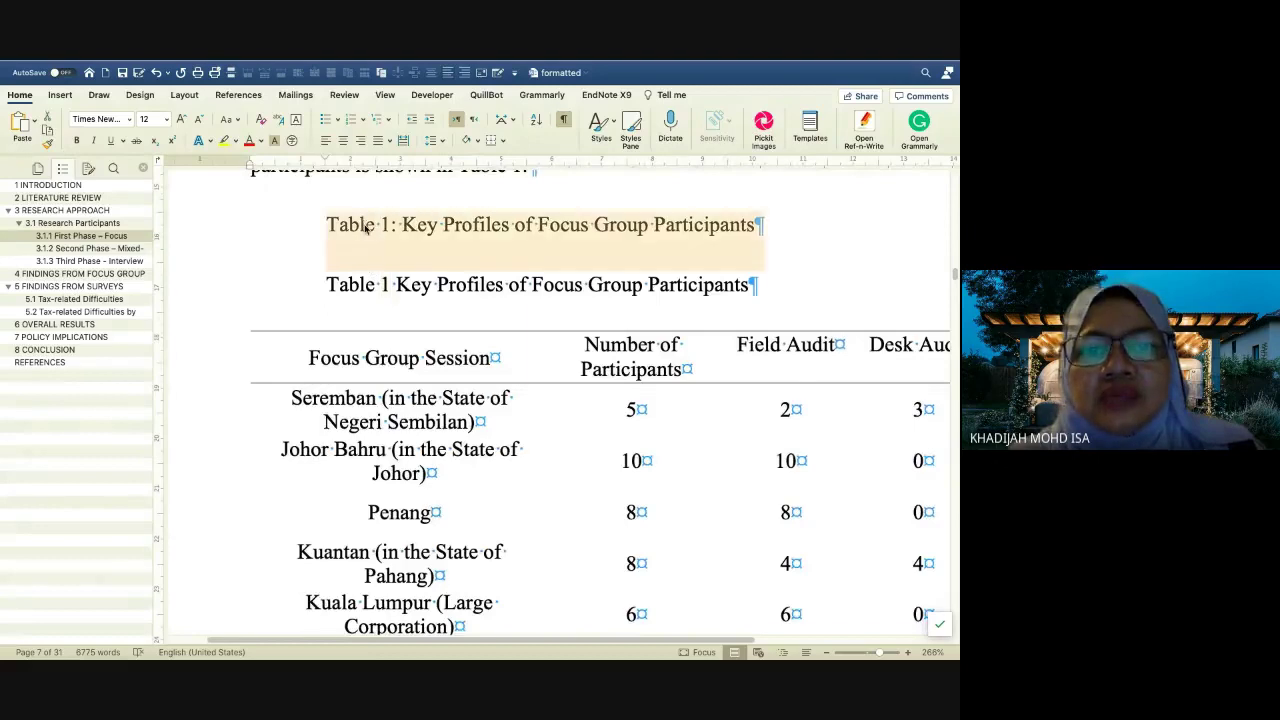
{"action": "key", "text": "BackSpace"}
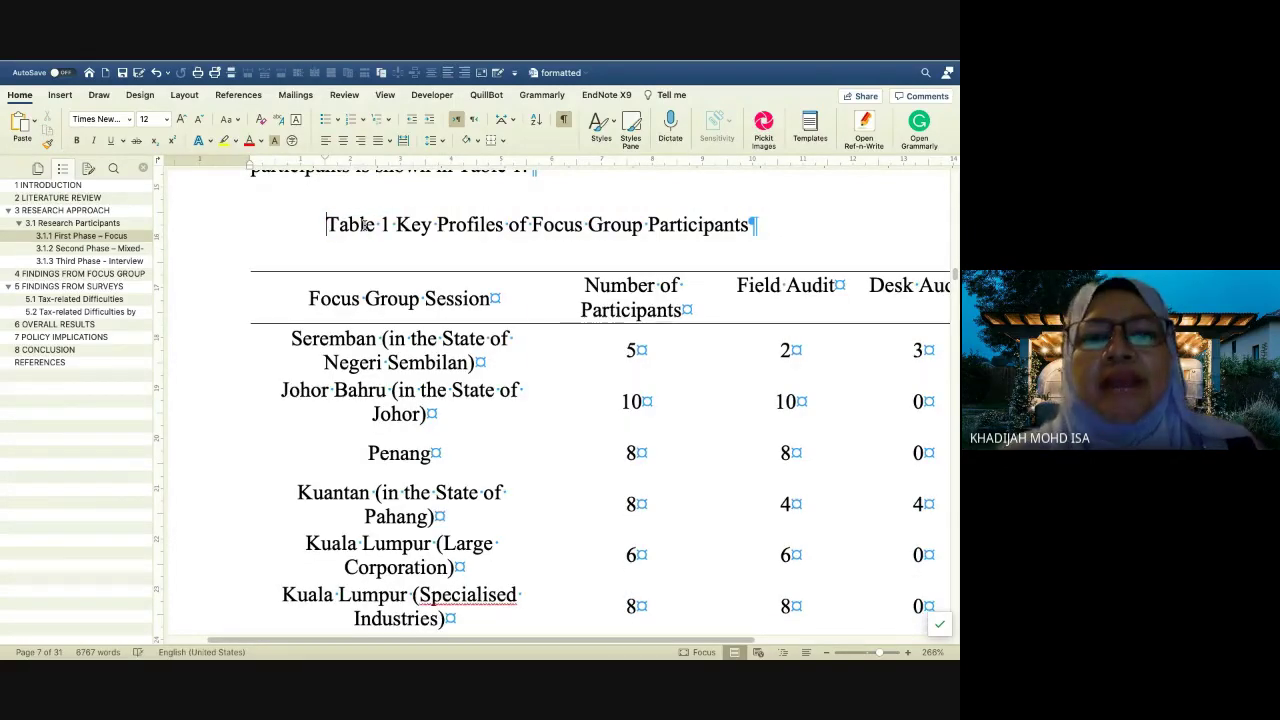
{"action": "left_click", "coordinate": [384, 226]}
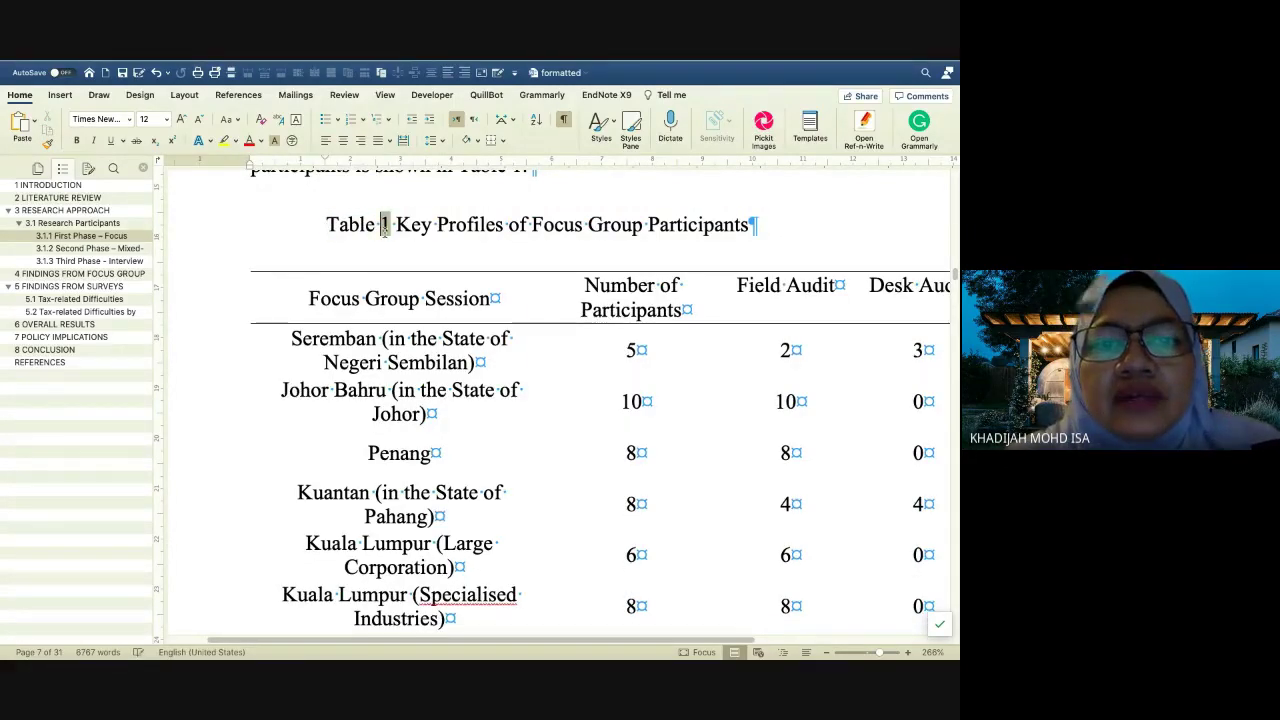
Apply the Caption style to the "Table 1 Key Profiles of Focus Group Participants" title
{"action": "left_click", "coordinate": [410, 226]}
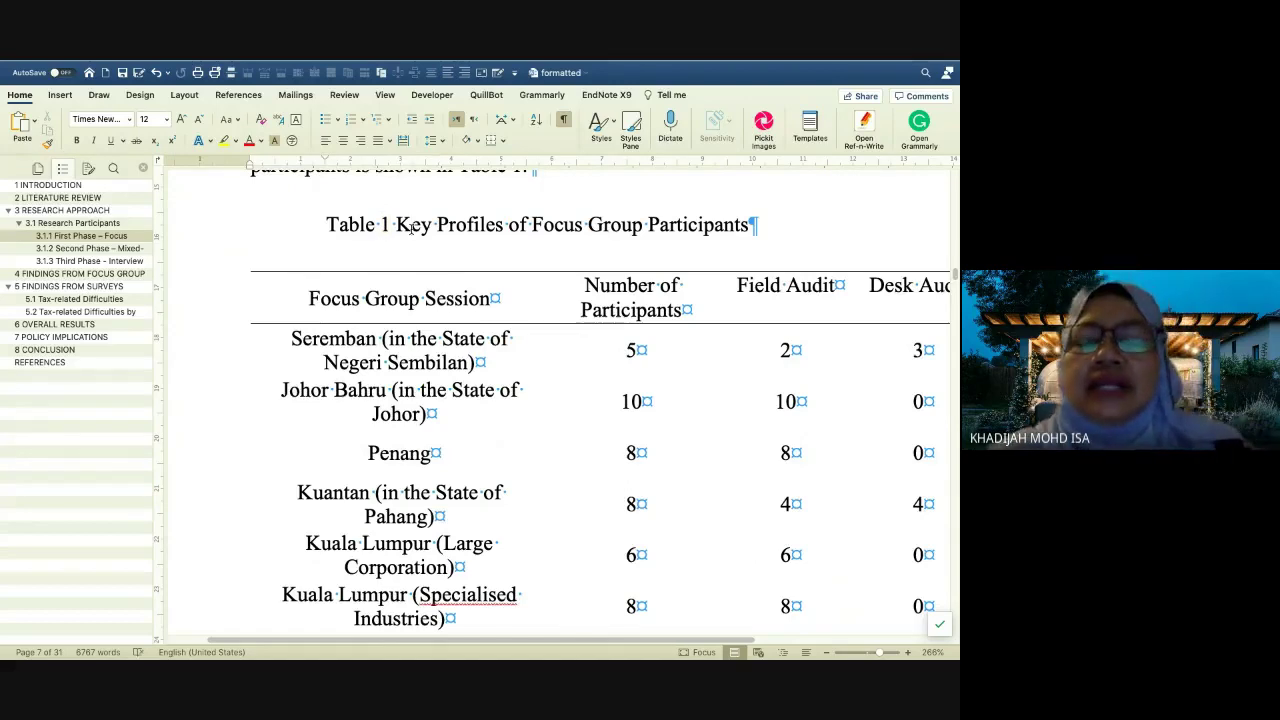
{"action": "left_click", "coordinate": [615, 124]}
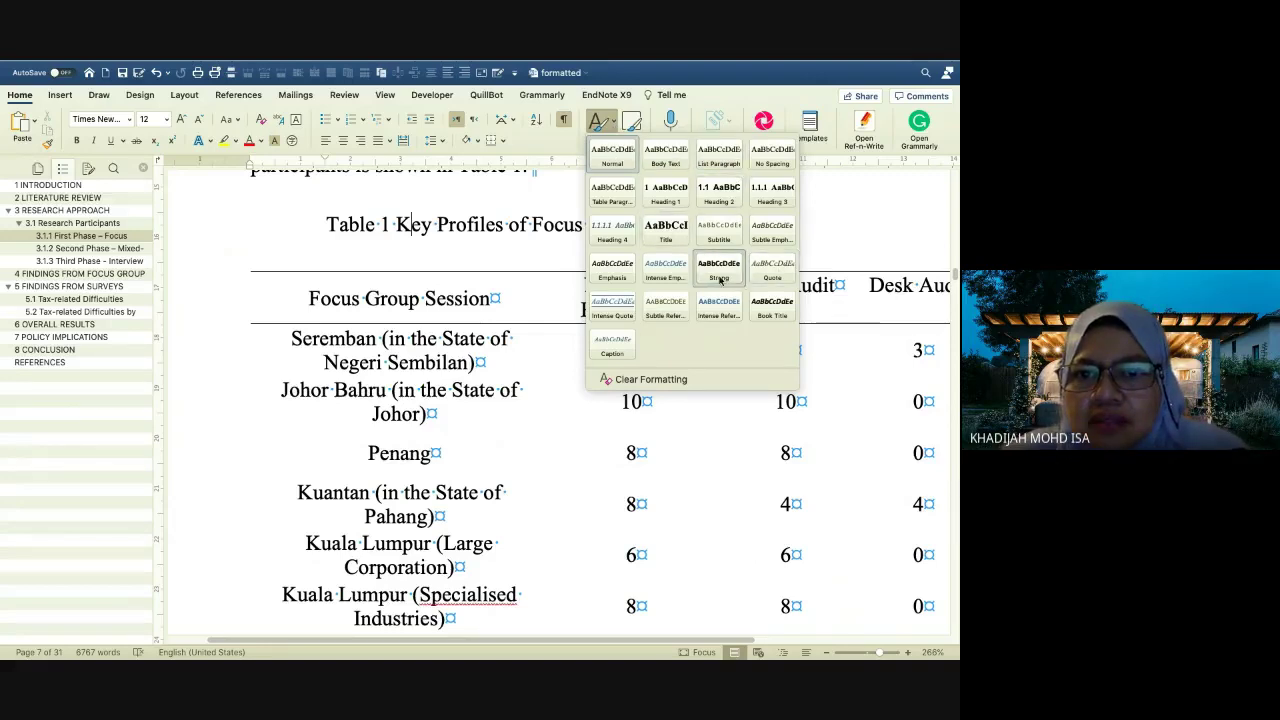
{"action": "left_click", "coordinate": [614, 353]}
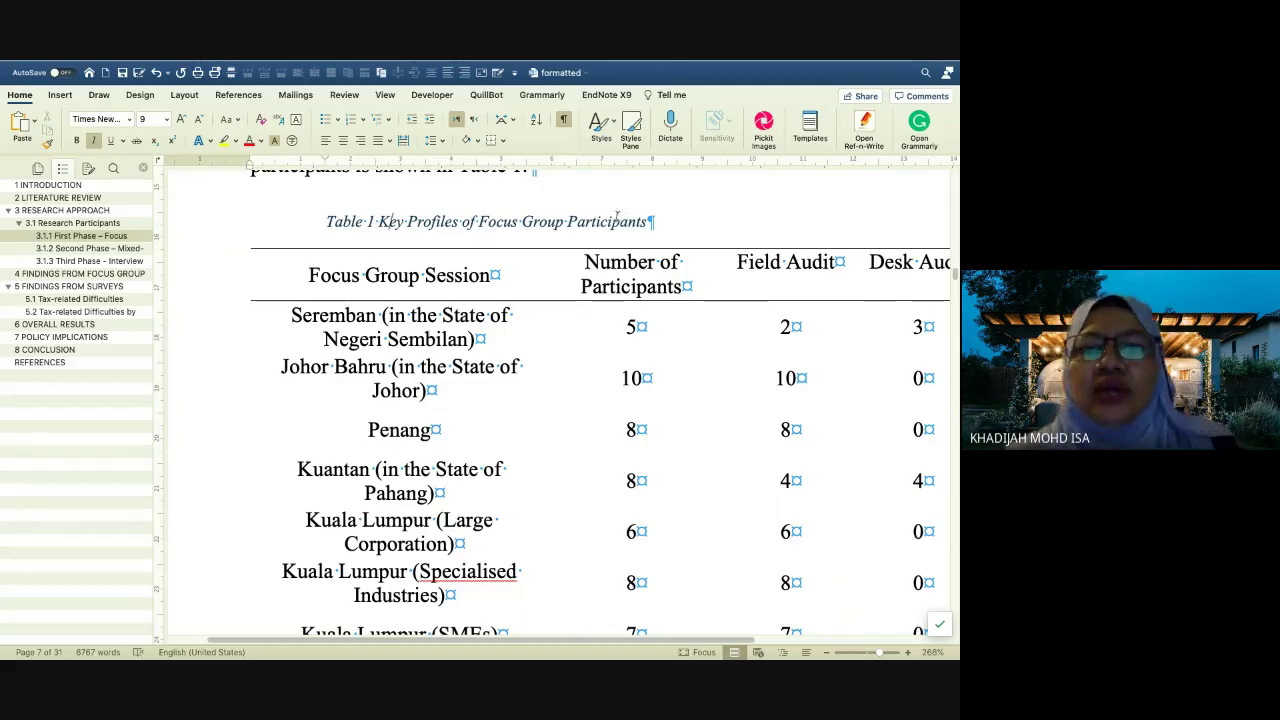
Modify the Caption style to black, 12 pt, non-italic text, and switch to the slide showing the APA-style table example
{"action": "left_click", "coordinate": [615, 127]}
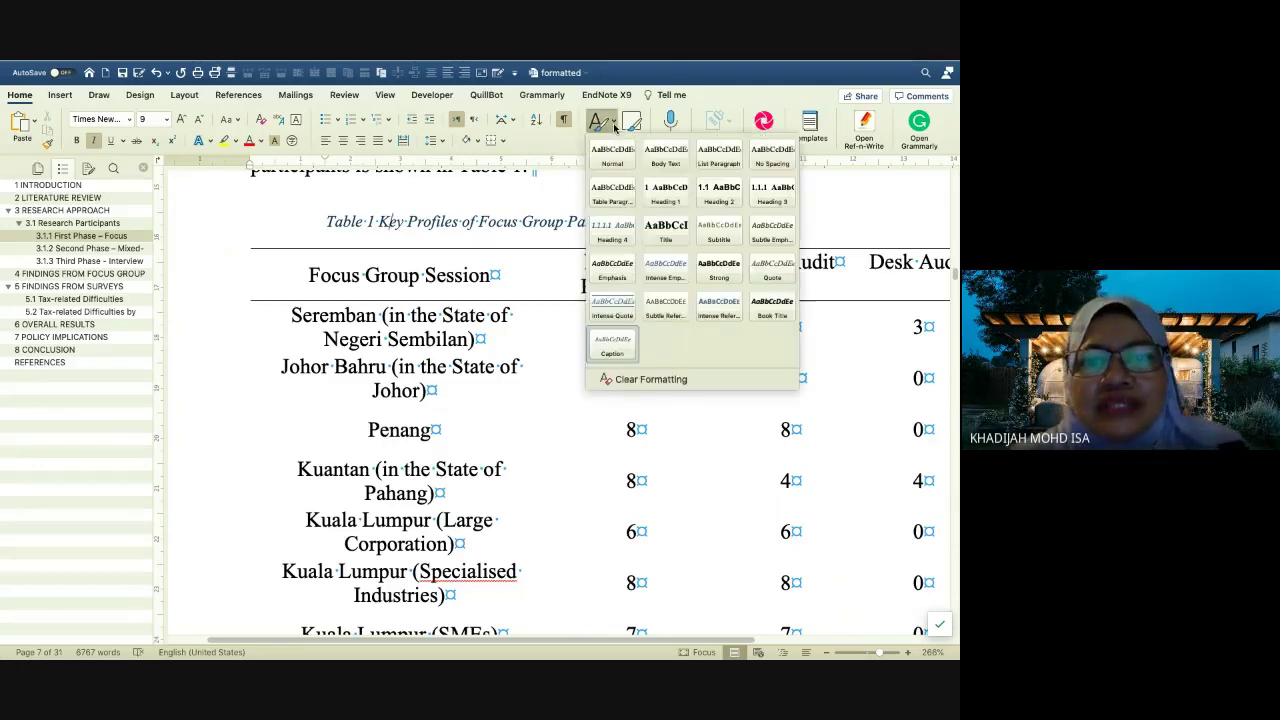
{"action": "right_click", "coordinate": [604, 350]}
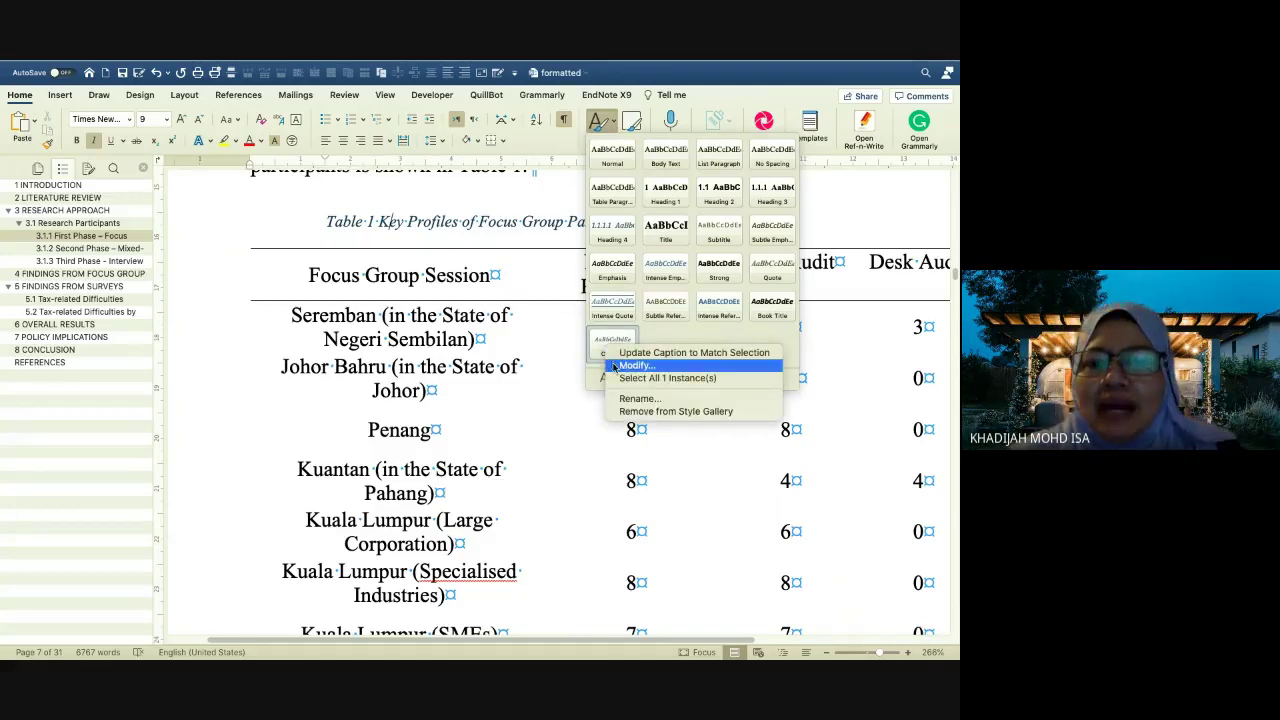
{"action": "left_click", "coordinate": [632, 365]}
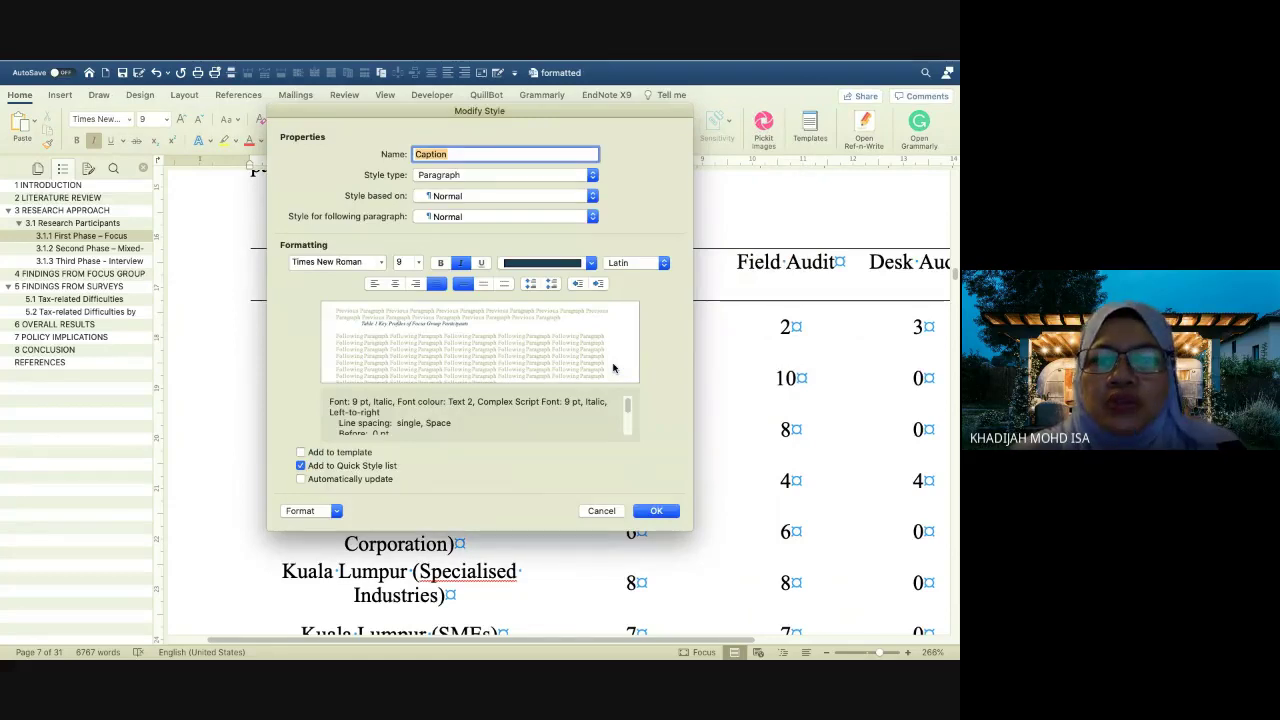
{"action": "left_click", "coordinate": [519, 264]}
{"action": "left_click", "coordinate": [521, 323]}
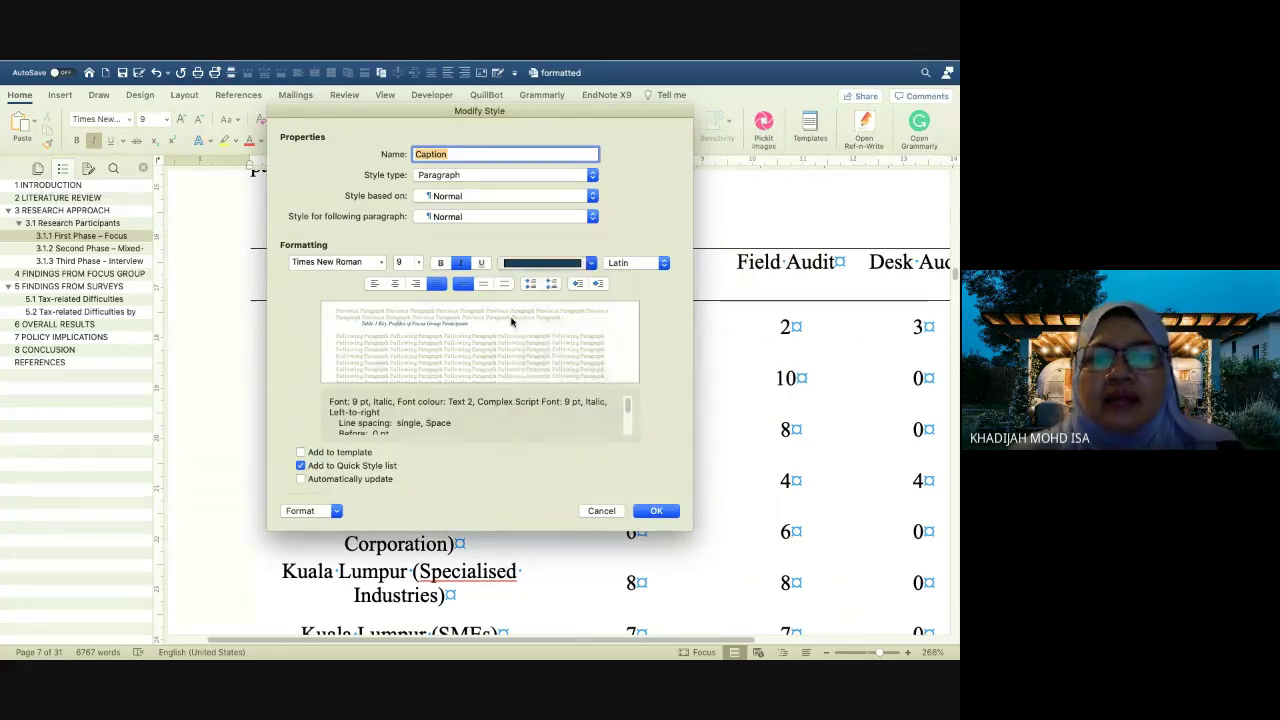
{"action": "left_click", "coordinate": [420, 262]}
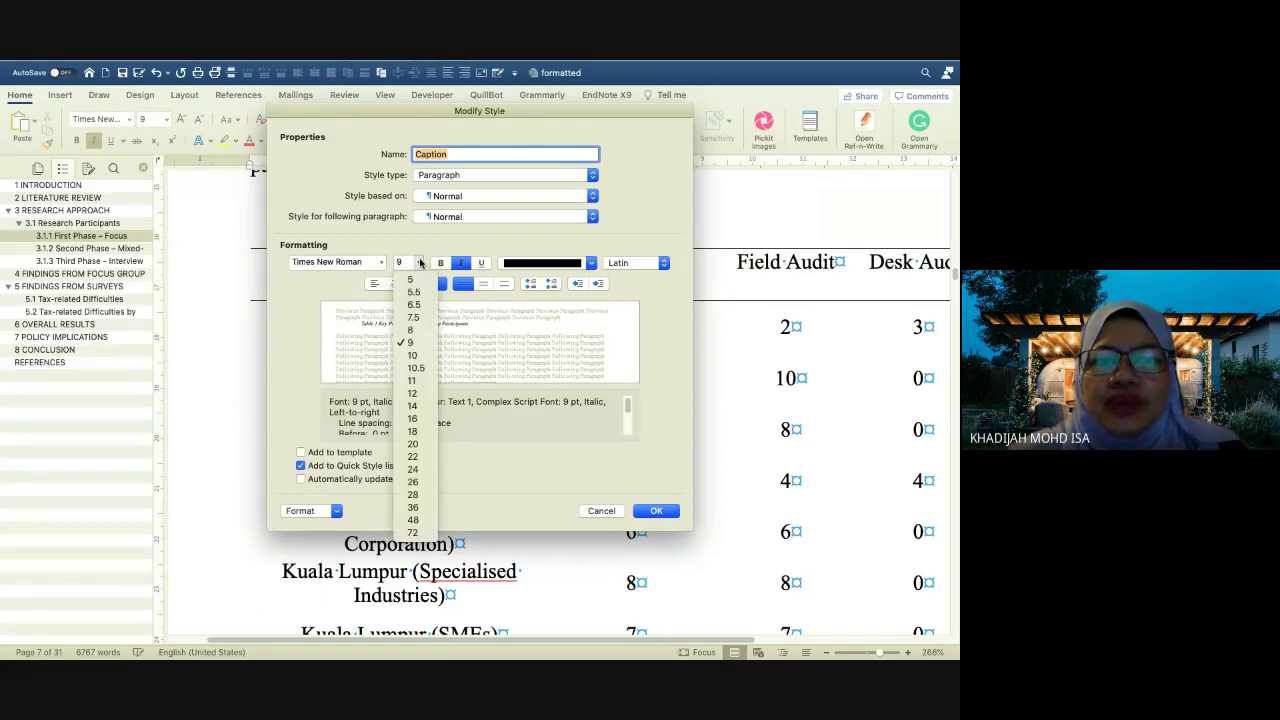
{"action": "left_click", "coordinate": [413, 393]}
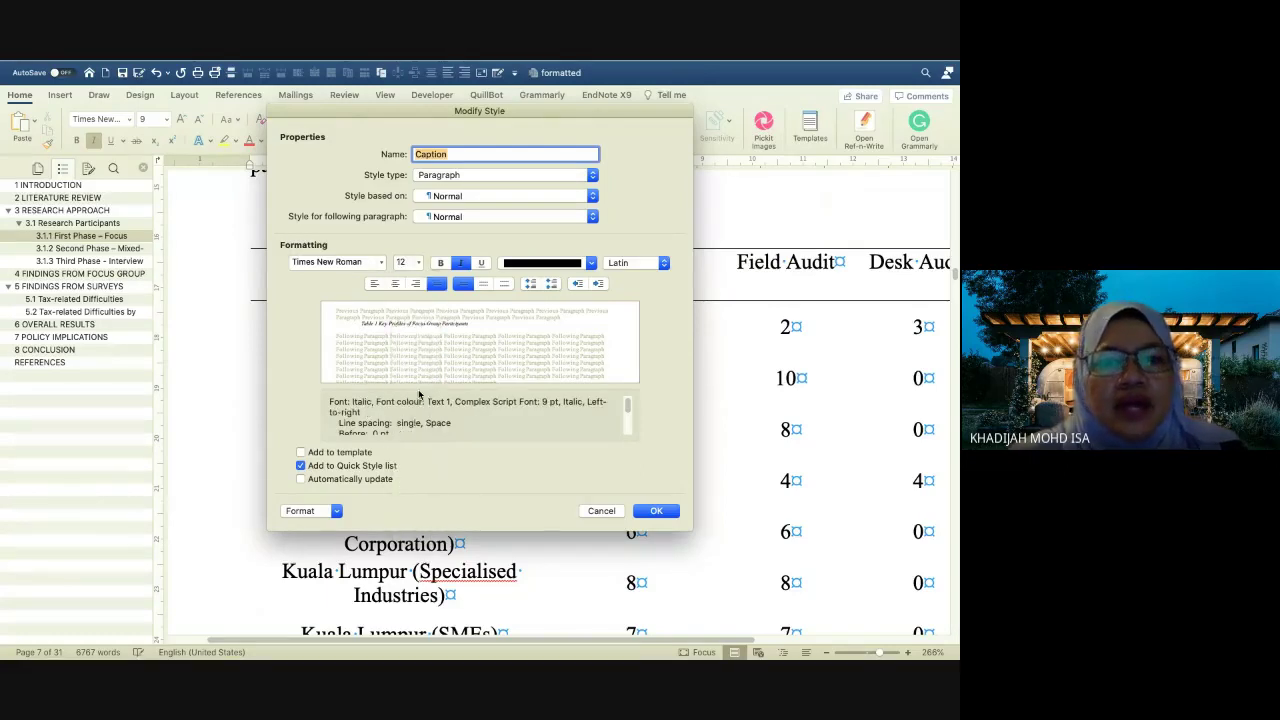
{"action": "left_click", "coordinate": [463, 263]}
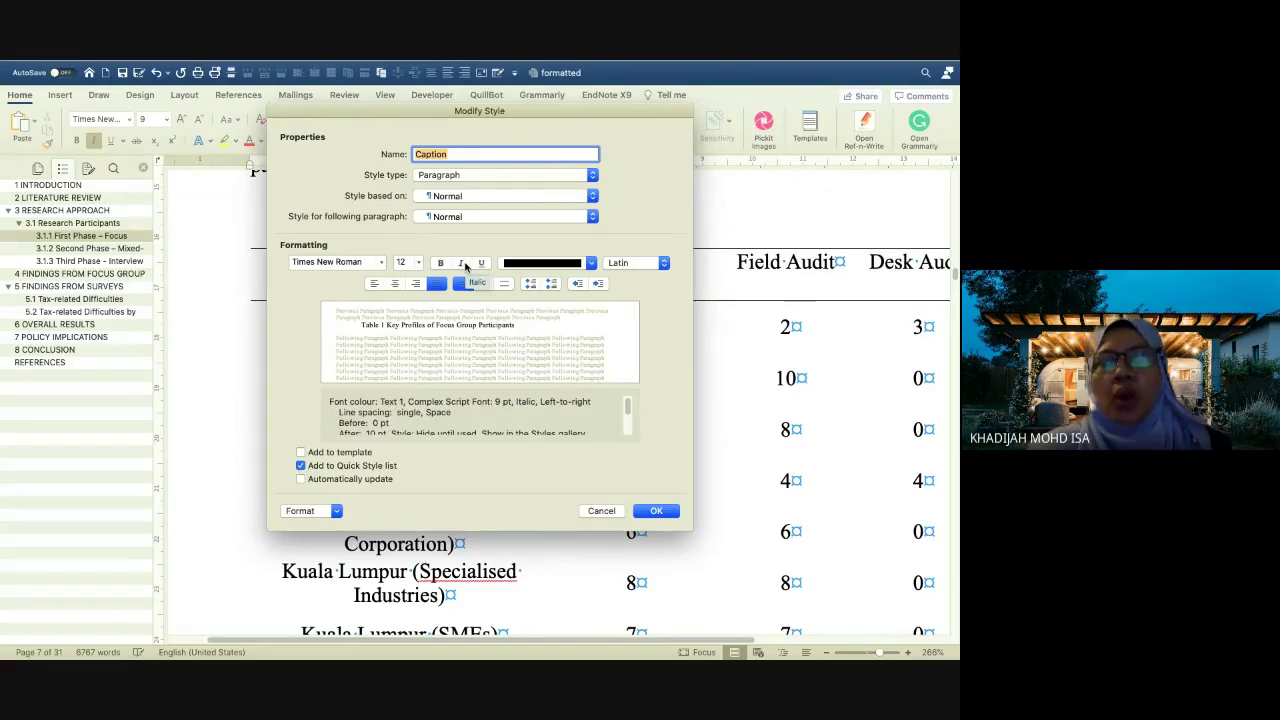
{"action": "key", "text": "ctrl+Right"}
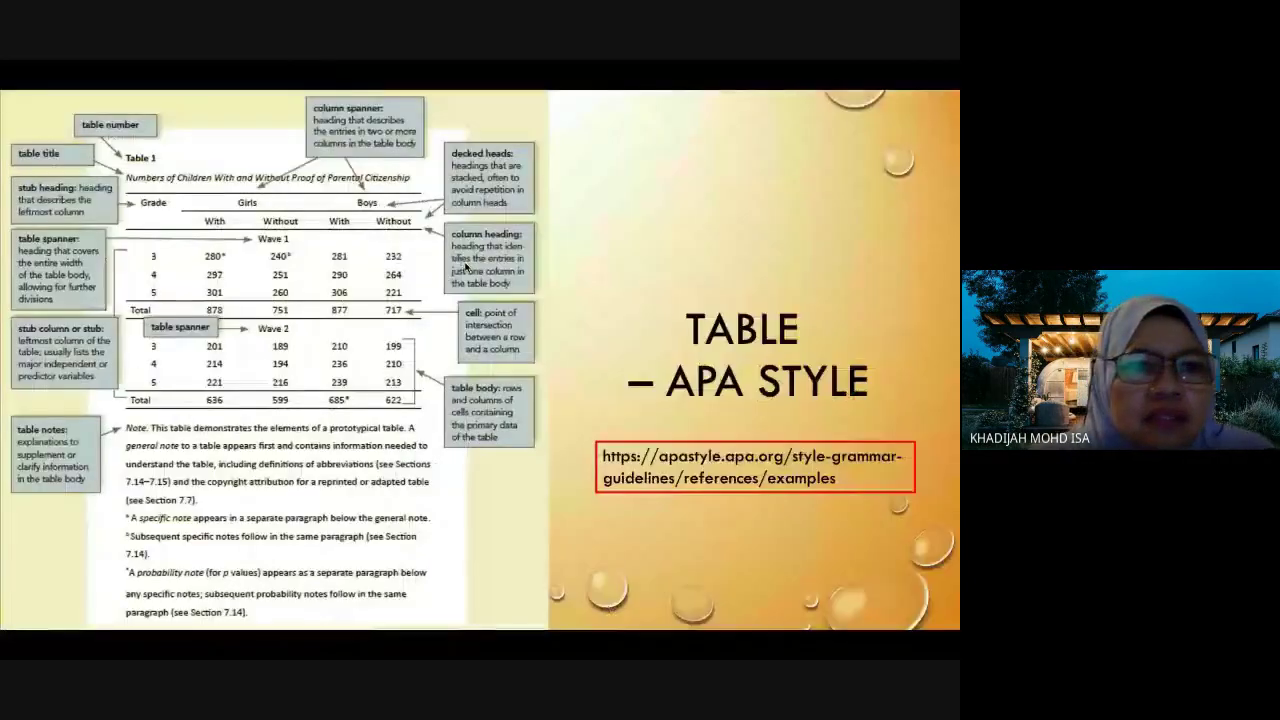
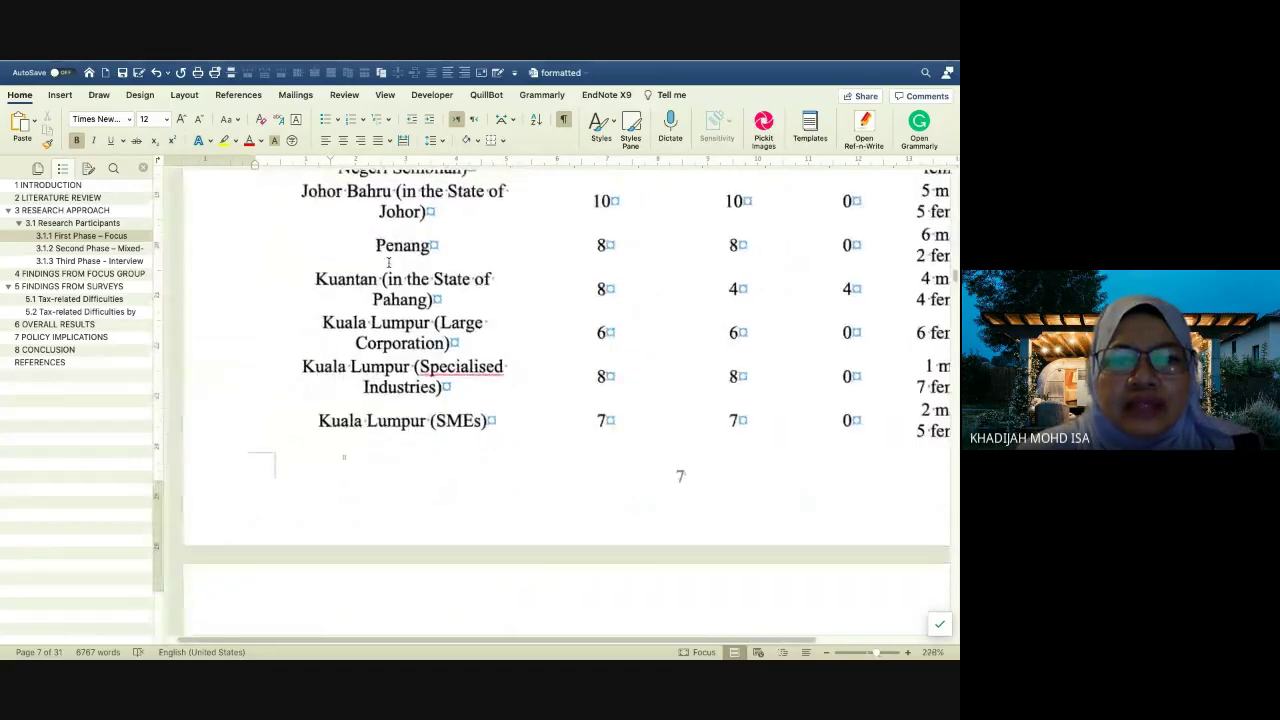
Close the navigation pane and compare the formatting of Table 2, Distribution of Focus Group Participants, with that of Table 1
{"action": "scroll", "coordinate": [389, 262], "scroll_direction": "down", "scroll_amount": 3}
{"action": "scroll", "coordinate": [389, 262], "scroll_direction": "down", "scroll_amount": 4}
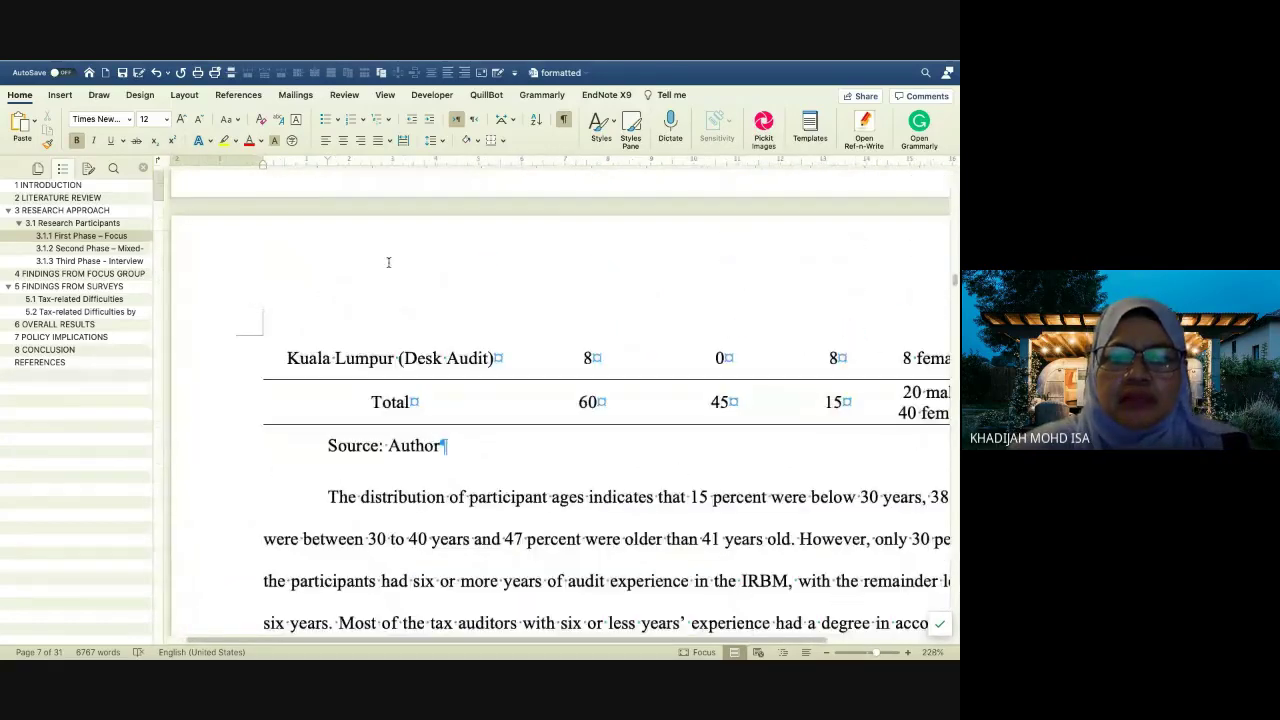
{"action": "scroll", "coordinate": [389, 262], "scroll_direction": "down", "scroll_amount": 8}
{"action": "scroll", "coordinate": [375, 282], "scroll_direction": "up", "scroll_amount": 1}
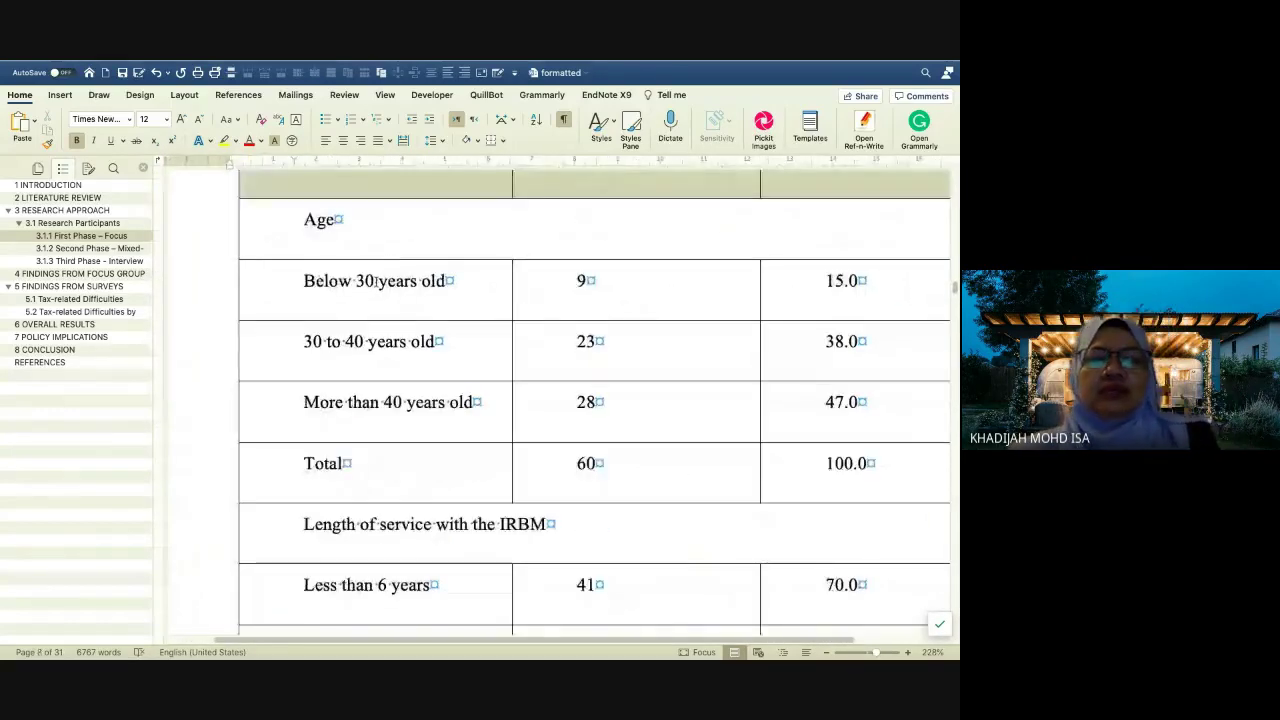
{"action": "left_click", "coordinate": [143, 170]}
{"action": "scroll", "coordinate": [280, 270], "scroll_direction": "down", "scroll_amount": 5}
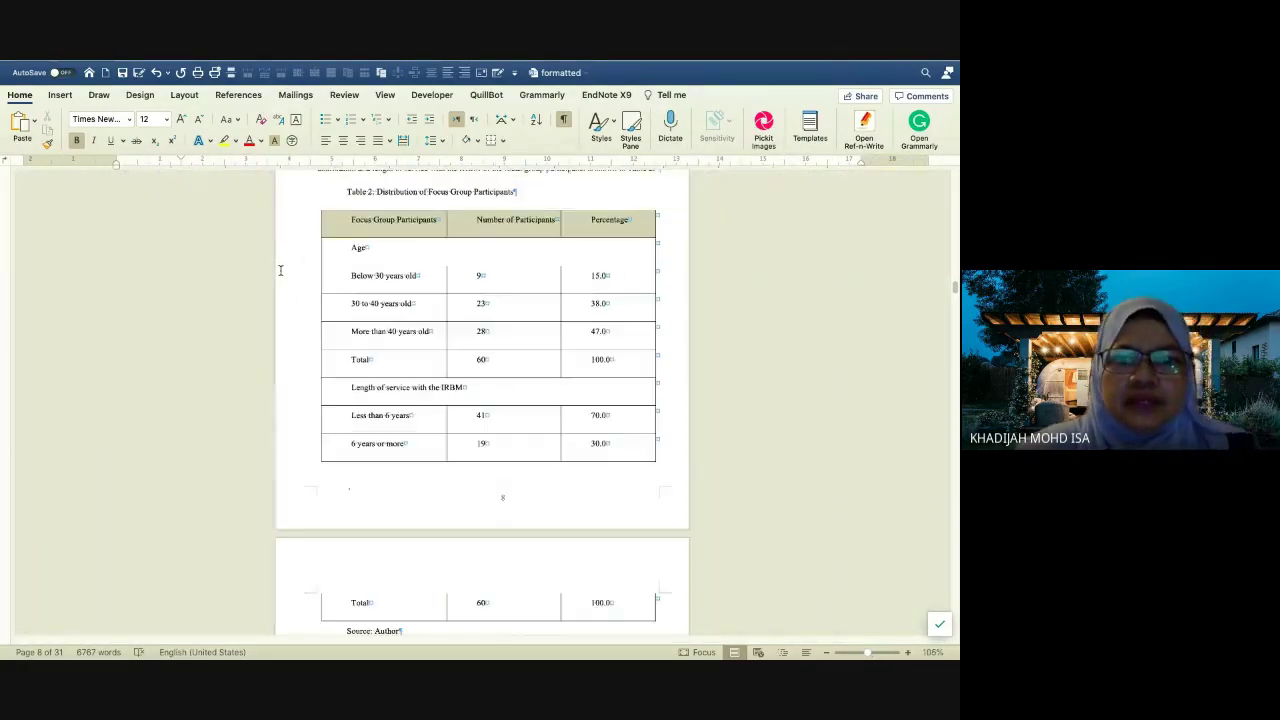
{"action": "scroll", "coordinate": [280, 270], "scroll_direction": "down", "scroll_amount": 1}
{"action": "scroll", "coordinate": [278, 275], "scroll_direction": "up", "scroll_amount": 3}
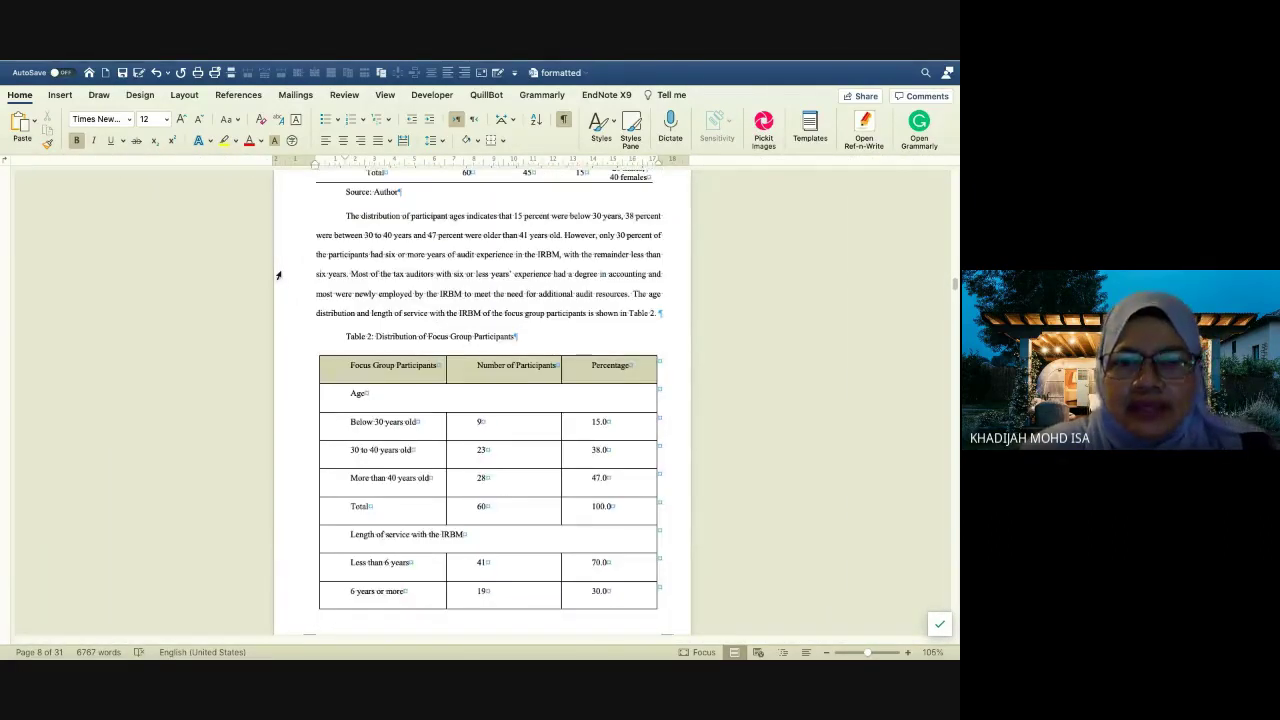
{"action": "scroll", "coordinate": [278, 275], "scroll_direction": "down", "scroll_amount": 3}
{"action": "scroll", "coordinate": [278, 275], "scroll_direction": "down", "scroll_amount": 1}
{"action": "scroll", "coordinate": [278, 275], "scroll_direction": "up", "scroll_amount": 5}
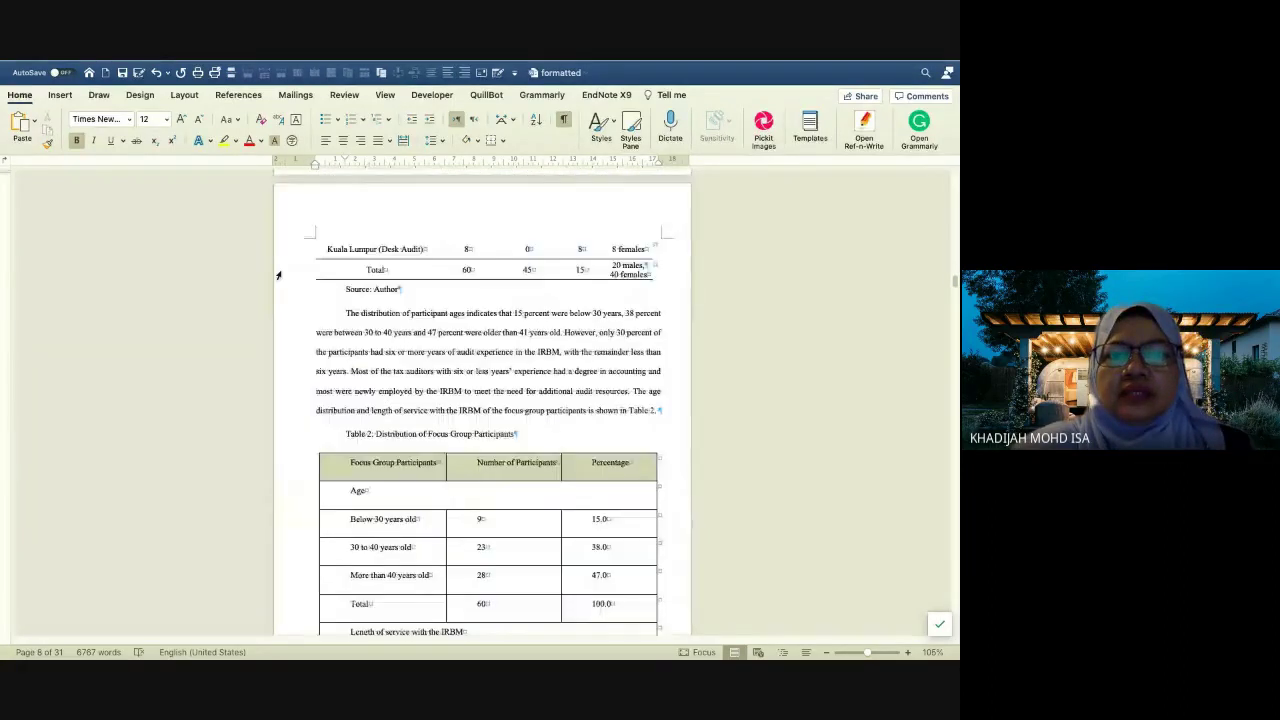
{"action": "scroll", "coordinate": [278, 275], "scroll_direction": "up", "scroll_amount": 5}
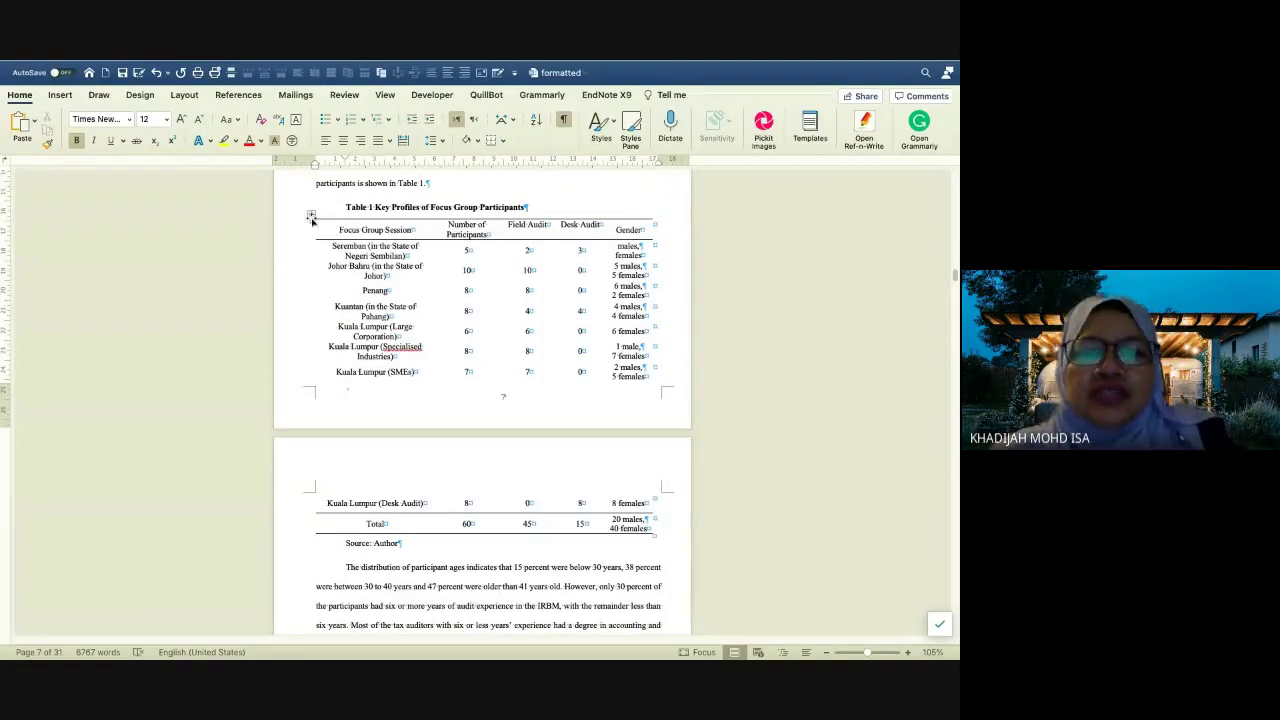
Copy the formatting of the whole Table 1 with Format Painter and apply it to all rows of Table 2, Distribution of Focus Group Participants
{"action": "left_click", "coordinate": [311, 217]}
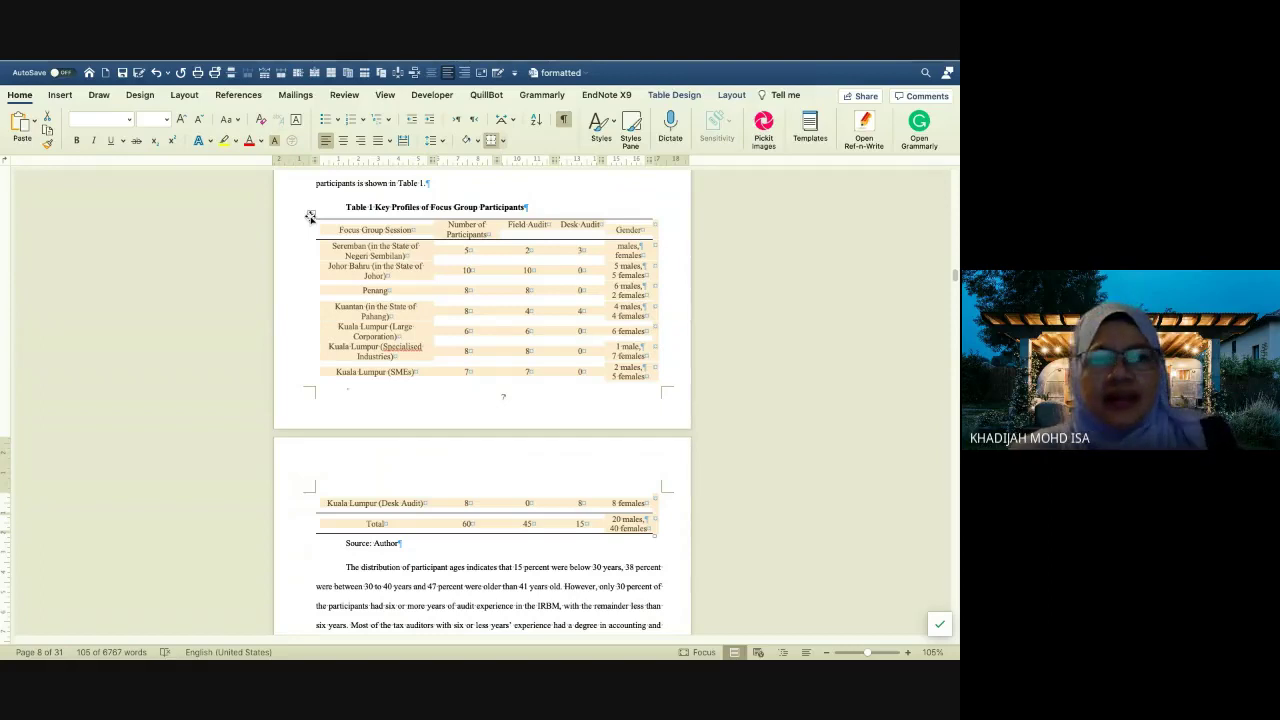
{"action": "left_click", "coordinate": [46, 145]}
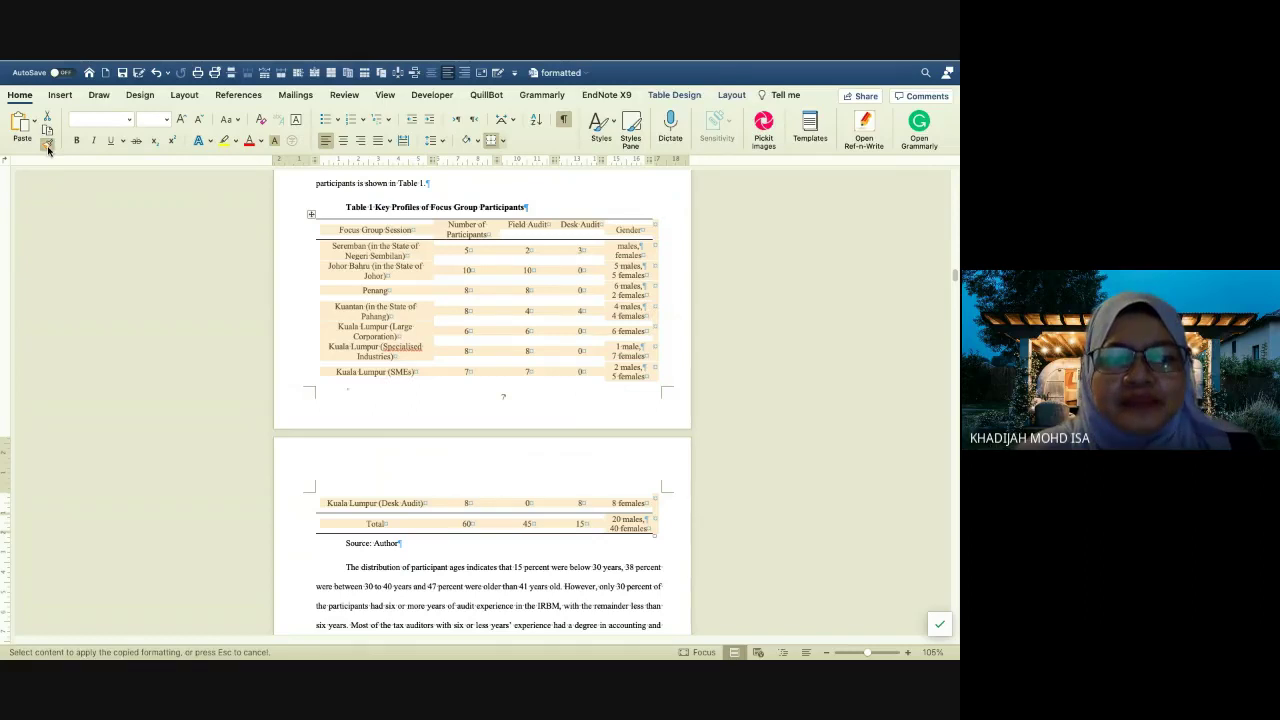
{"action": "scroll", "coordinate": [262, 263], "scroll_direction": "down", "scroll_amount": 1}
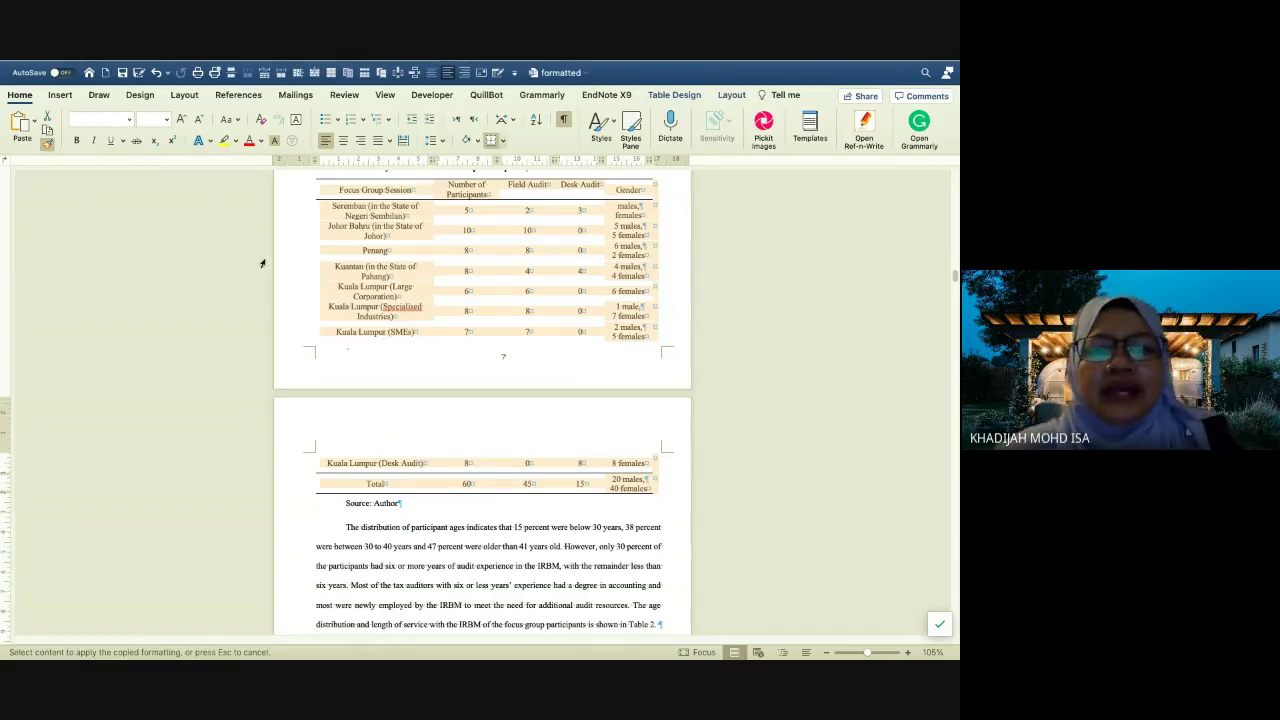
{"action": "scroll", "coordinate": [262, 263], "scroll_direction": "down", "scroll_amount": 10}
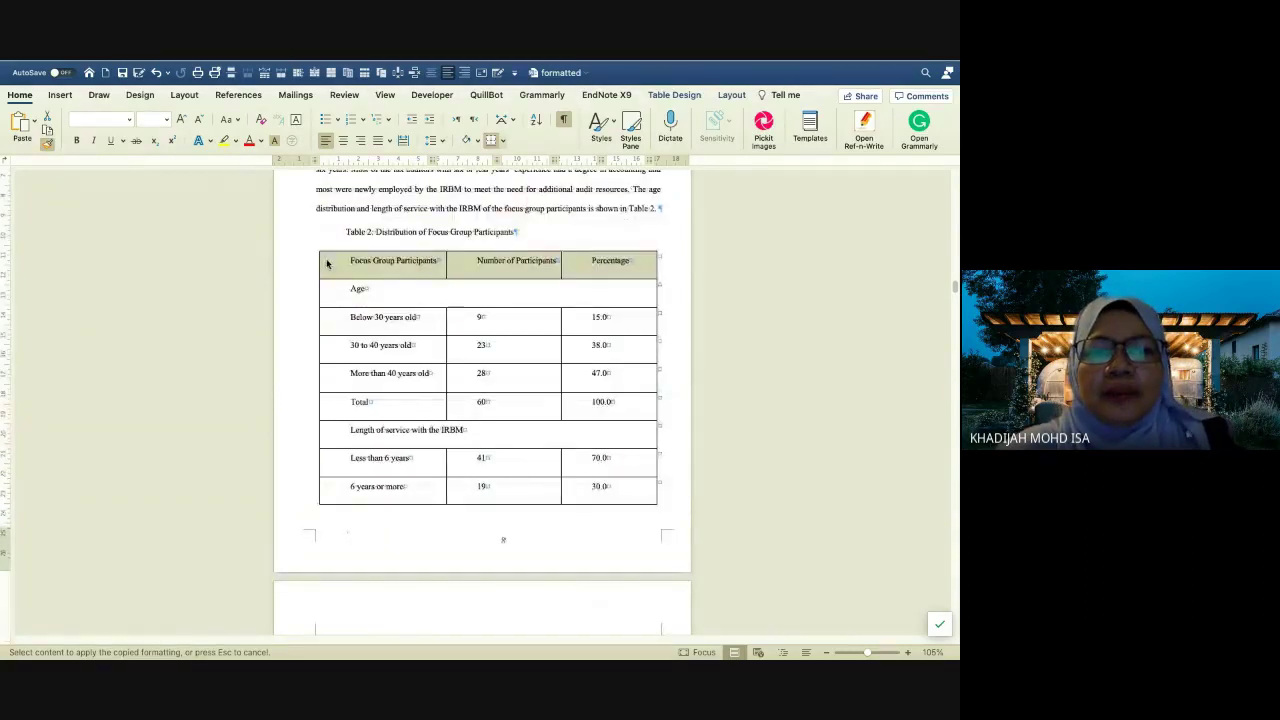
{"action": "scroll", "coordinate": [329, 263], "scroll_direction": "down", "scroll_amount": 3}
{"action": "scroll", "coordinate": [329, 283], "scroll_direction": "up", "scroll_amount": 1}
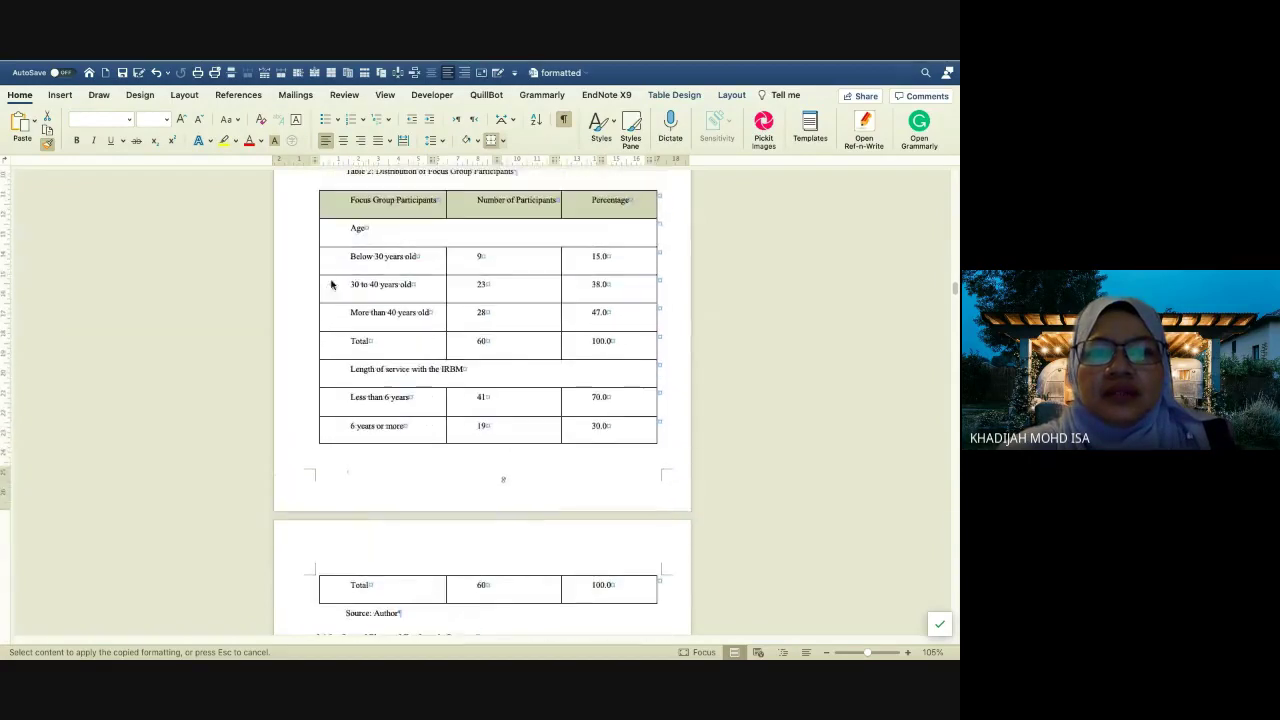
{"action": "mouse_move", "coordinate": [349, 203]}
{"action": "left_mouse_down"}
{"action": "mouse_move", "coordinate": [534, 423]}
{"action": "mouse_move", "coordinate": [600, 438]}
{"action": "left_mouse_up"}
{"action": "left_click_drag", "start_coordinate": [590, 514], "coordinate": [614, 574]}
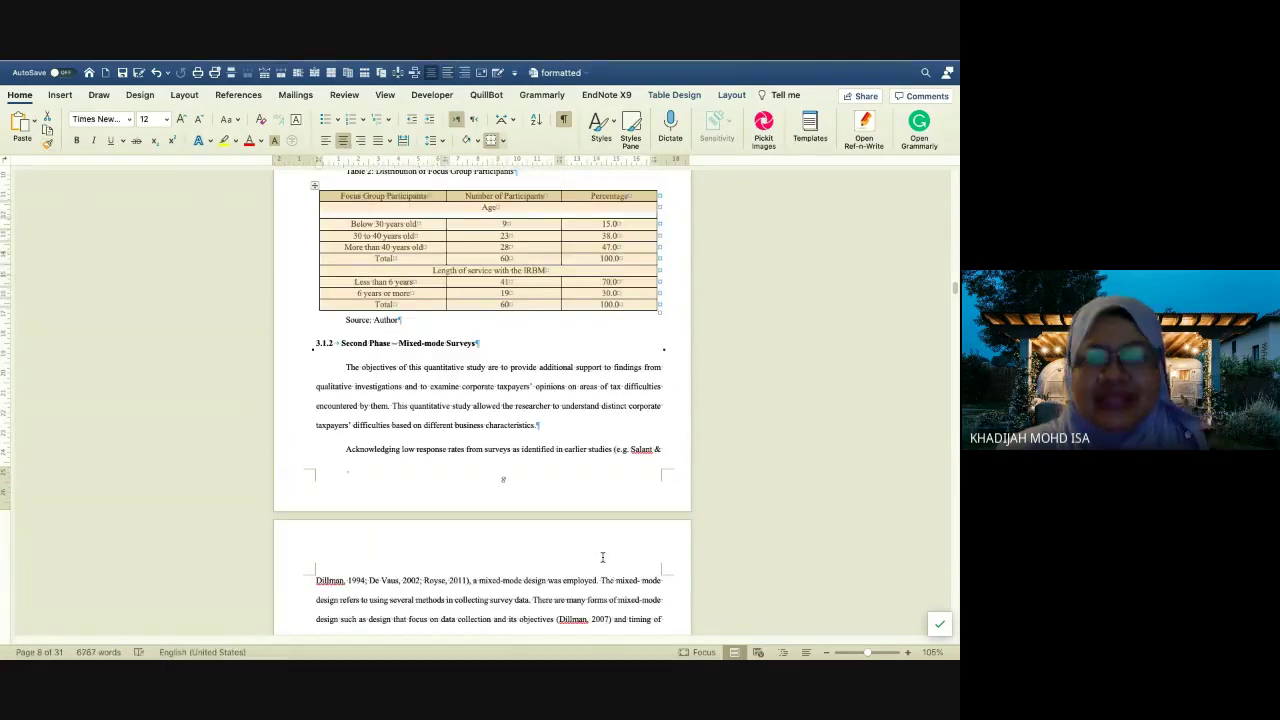
Pick up Table 2's formatting with Format Painter for repeated use and apply it to the whole sampling method and distribution table
{"action": "scroll", "coordinate": [594, 278], "scroll_direction": "up", "scroll_amount": 6}
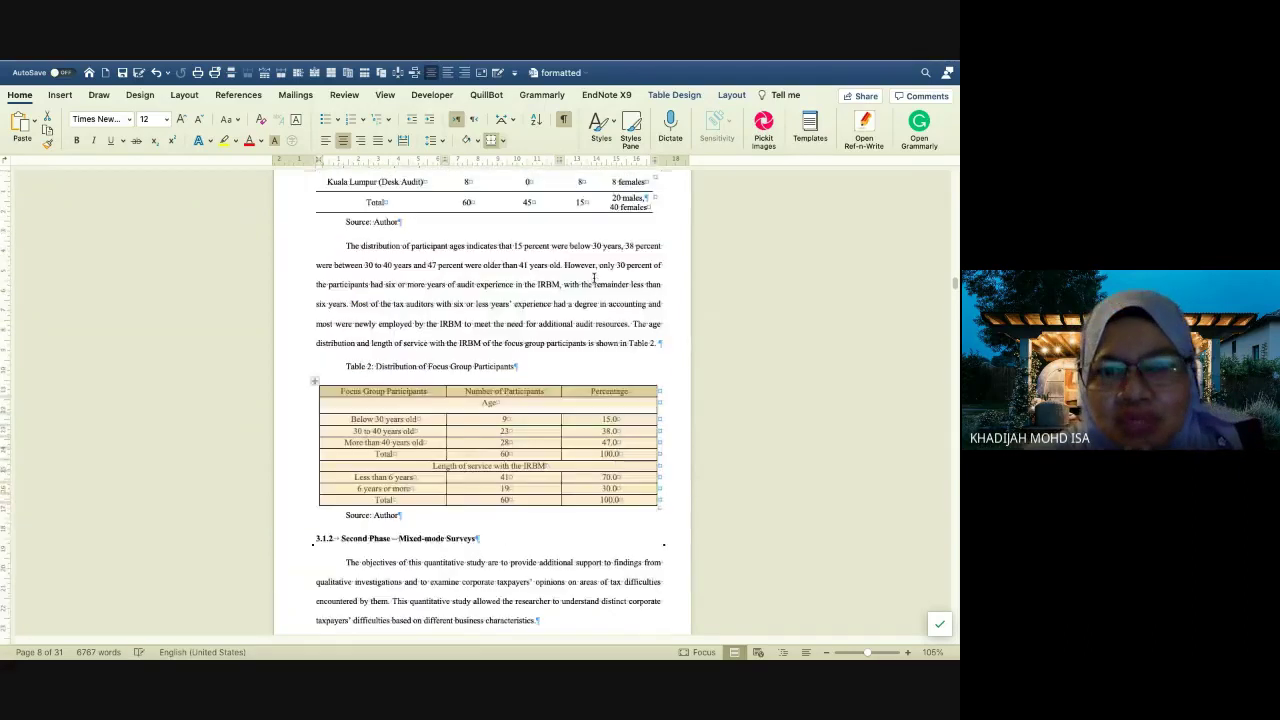
{"action": "scroll", "coordinate": [593, 278], "scroll_direction": "down", "scroll_amount": 5}
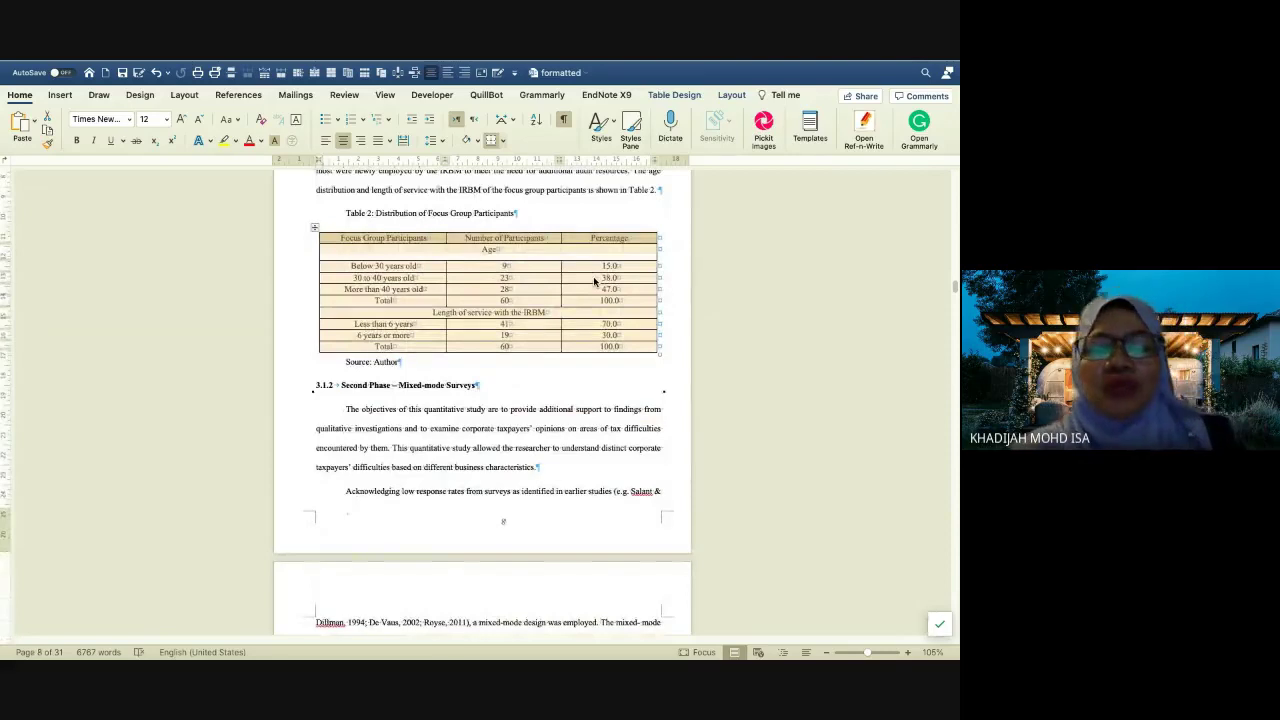
{"action": "scroll", "coordinate": [594, 280], "scroll_direction": "up", "scroll_amount": 4}
{"action": "scroll", "coordinate": [594, 278], "scroll_direction": "up", "scroll_amount": 2}
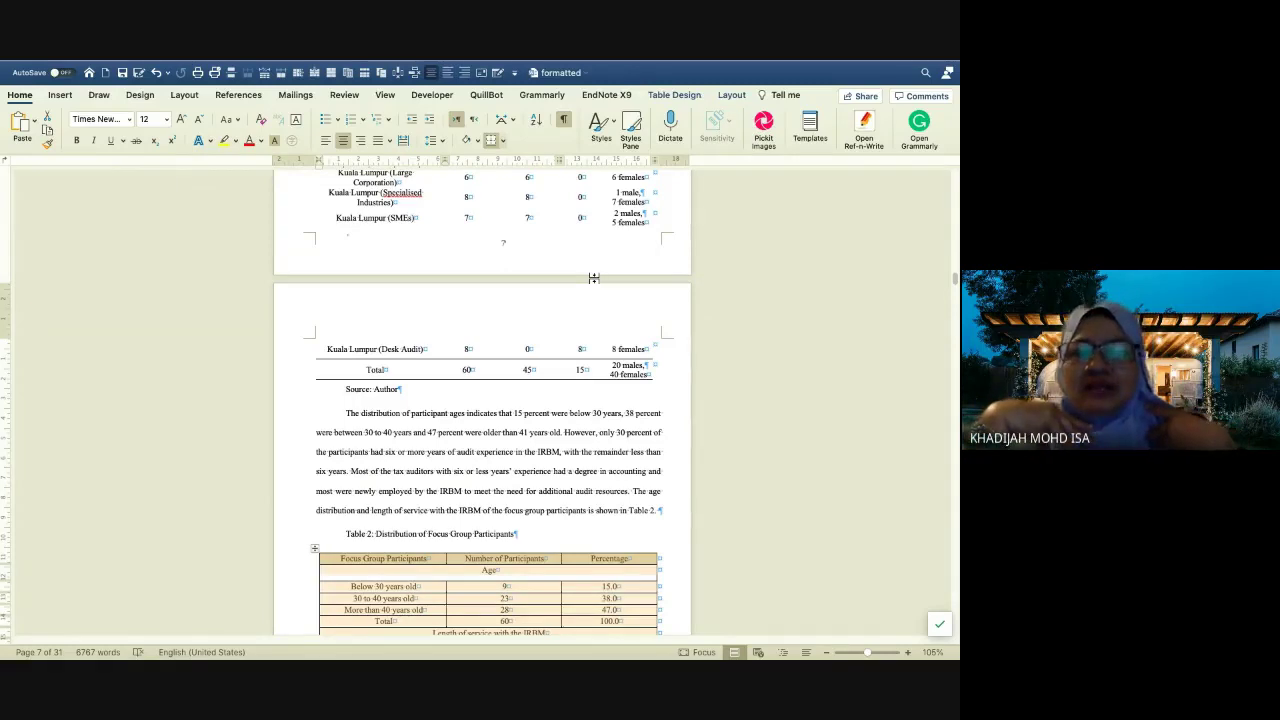
{"action": "left_click", "coordinate": [46, 144]}
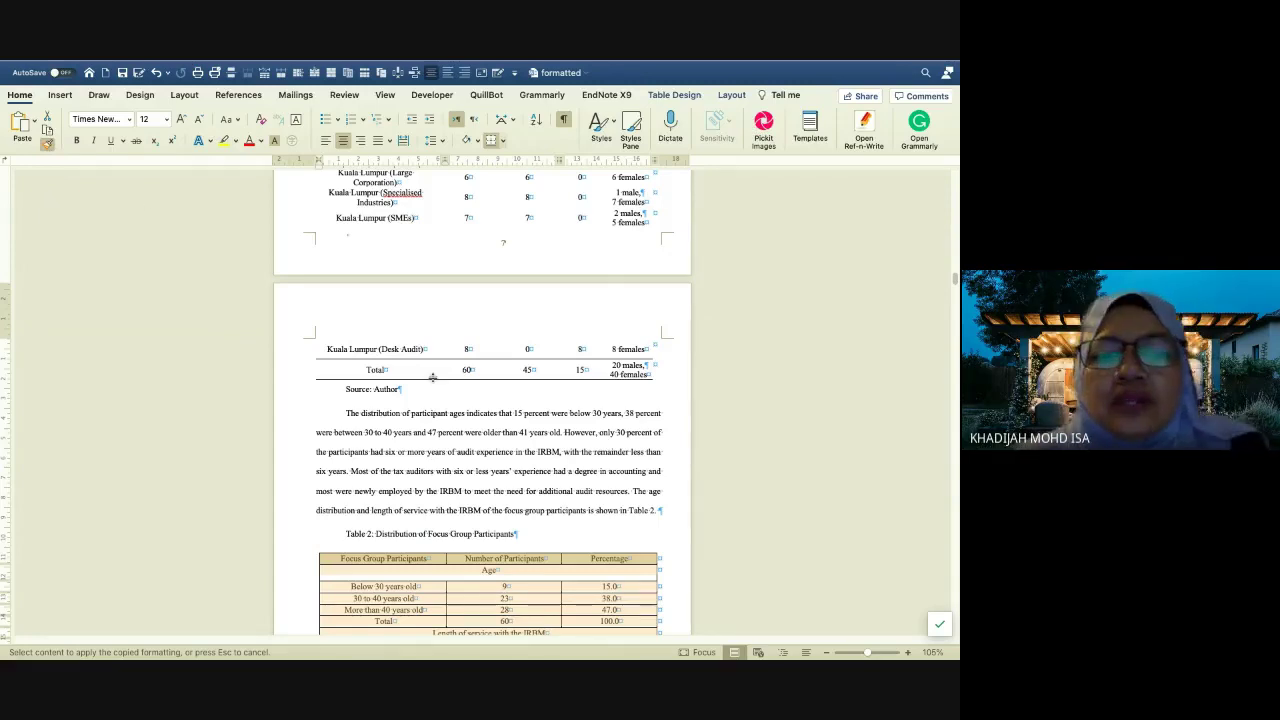
{"action": "scroll", "coordinate": [433, 381], "scroll_direction": "down", "scroll_amount": 5}
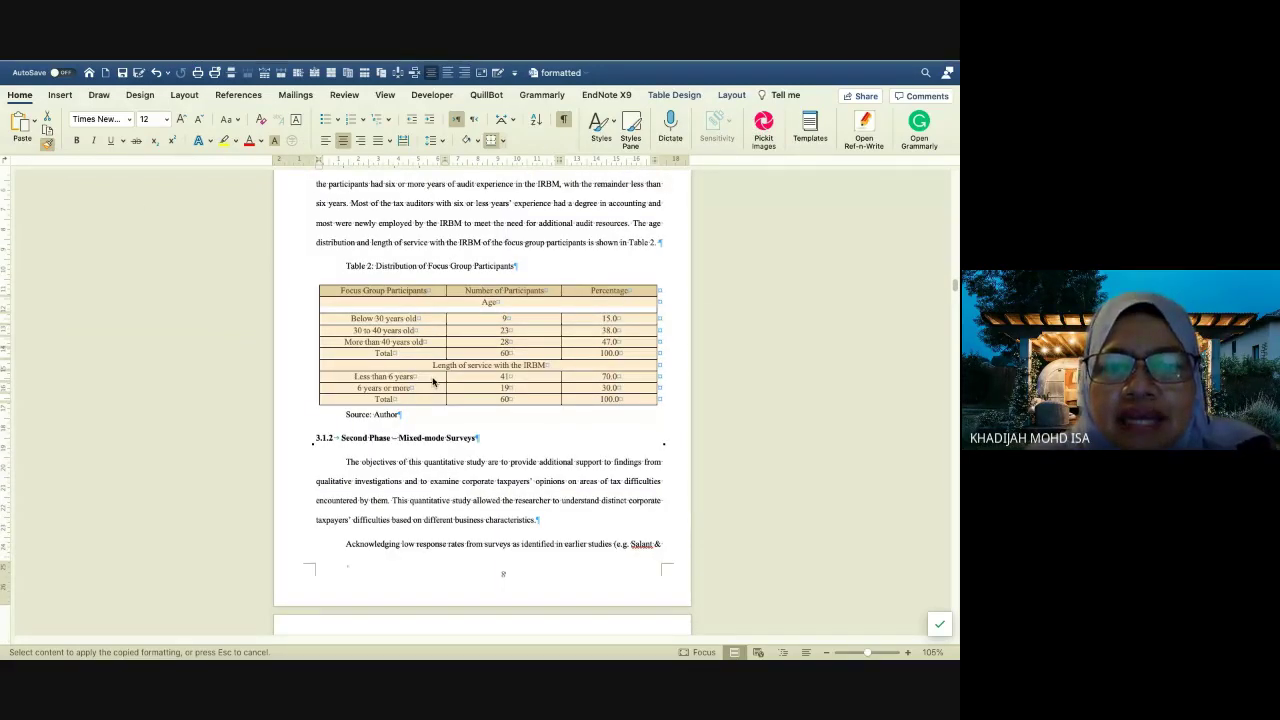
{"action": "scroll", "coordinate": [433, 381], "scroll_direction": "down", "scroll_amount": 15}
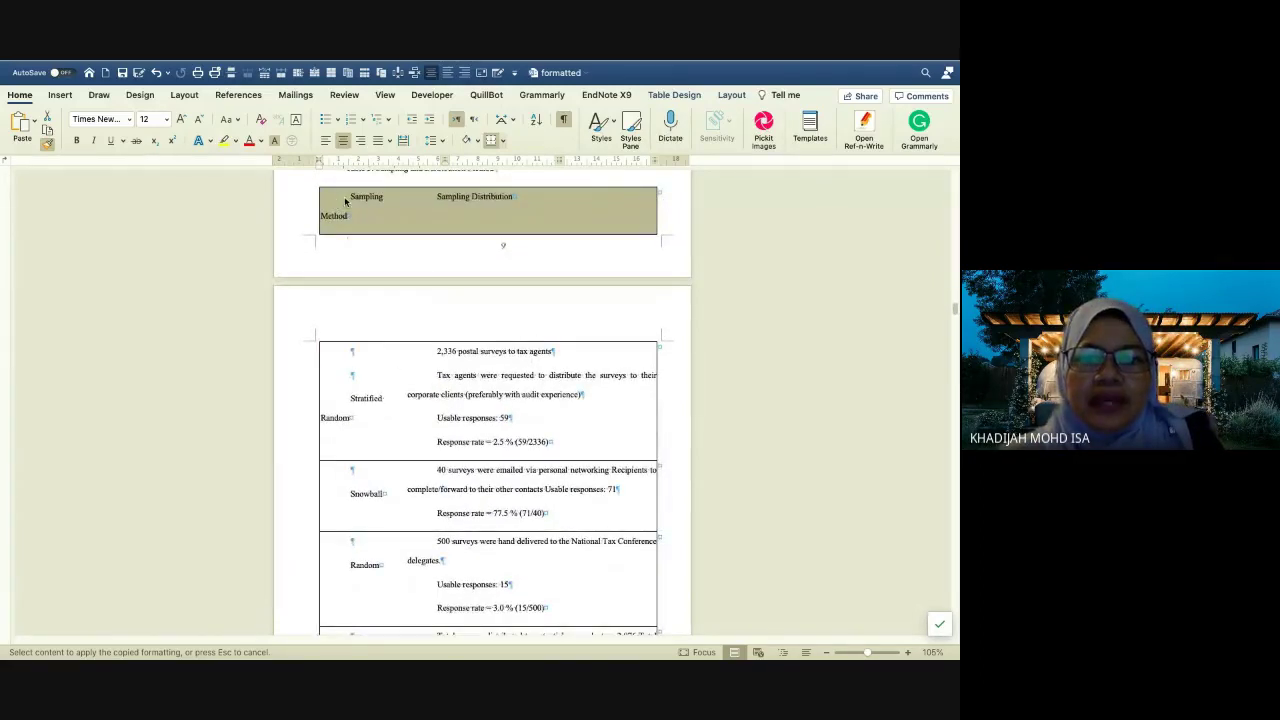
{"action": "mouse_move", "coordinate": [345, 202]}
{"action": "left_mouse_down"}
{"action": "mouse_move", "coordinate": [560, 638]}
{"action": "mouse_move", "coordinate": [580, 574]}
{"action": "left_mouse_up"}
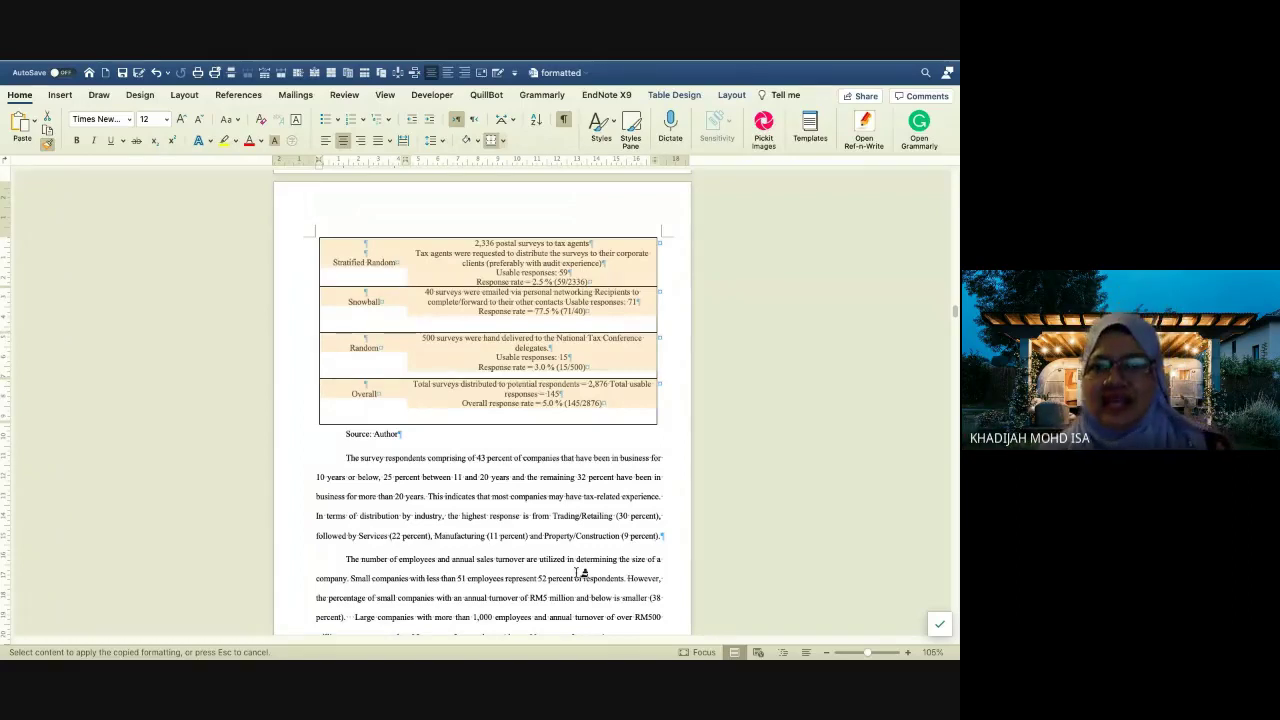
Apply the same copied formatting to the whole Table 4, Business Characteristics of Responding Companies
{"action": "scroll", "coordinate": [582, 574], "scroll_direction": "down", "scroll_amount": 10}
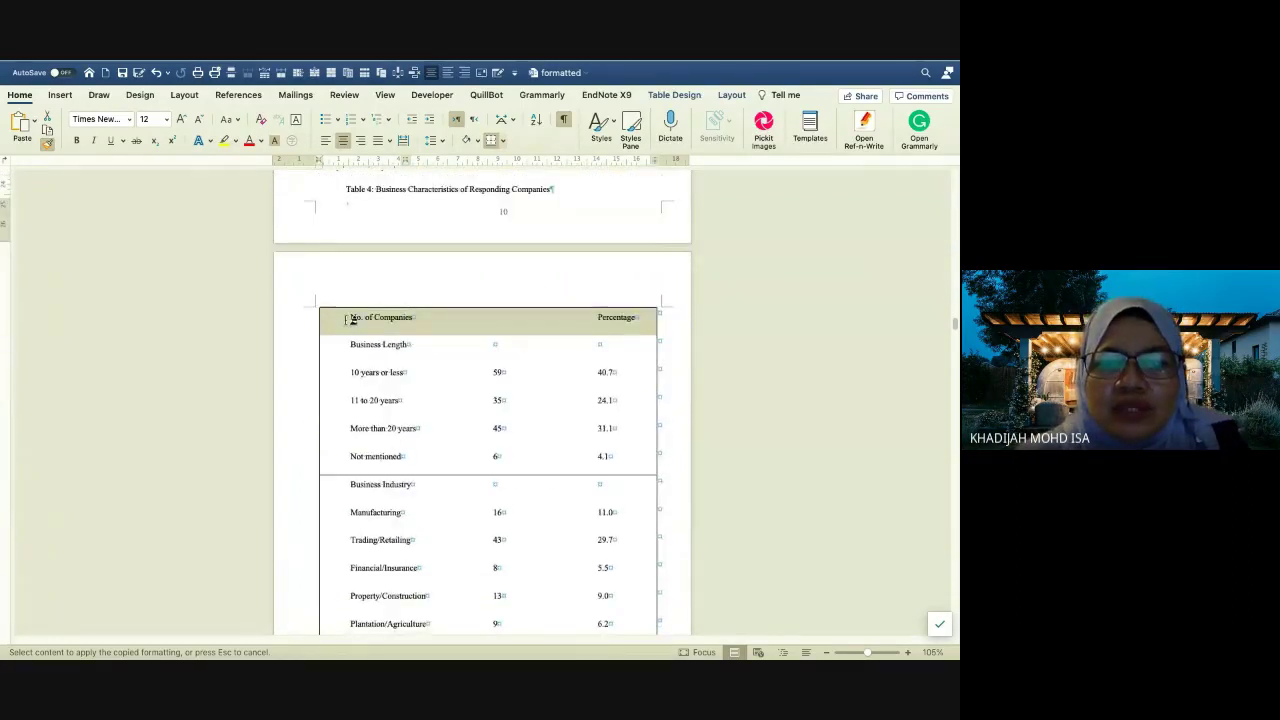
{"action": "mouse_move", "coordinate": [351, 320]}
{"action": "left_mouse_down"}
{"action": "mouse_move", "coordinate": [566, 634]}
{"action": "mouse_move", "coordinate": [583, 549]}
{"action": "mouse_move", "coordinate": [594, 638]}
{"action": "mouse_move", "coordinate": [611, 535]}
{"action": "left_mouse_up"}
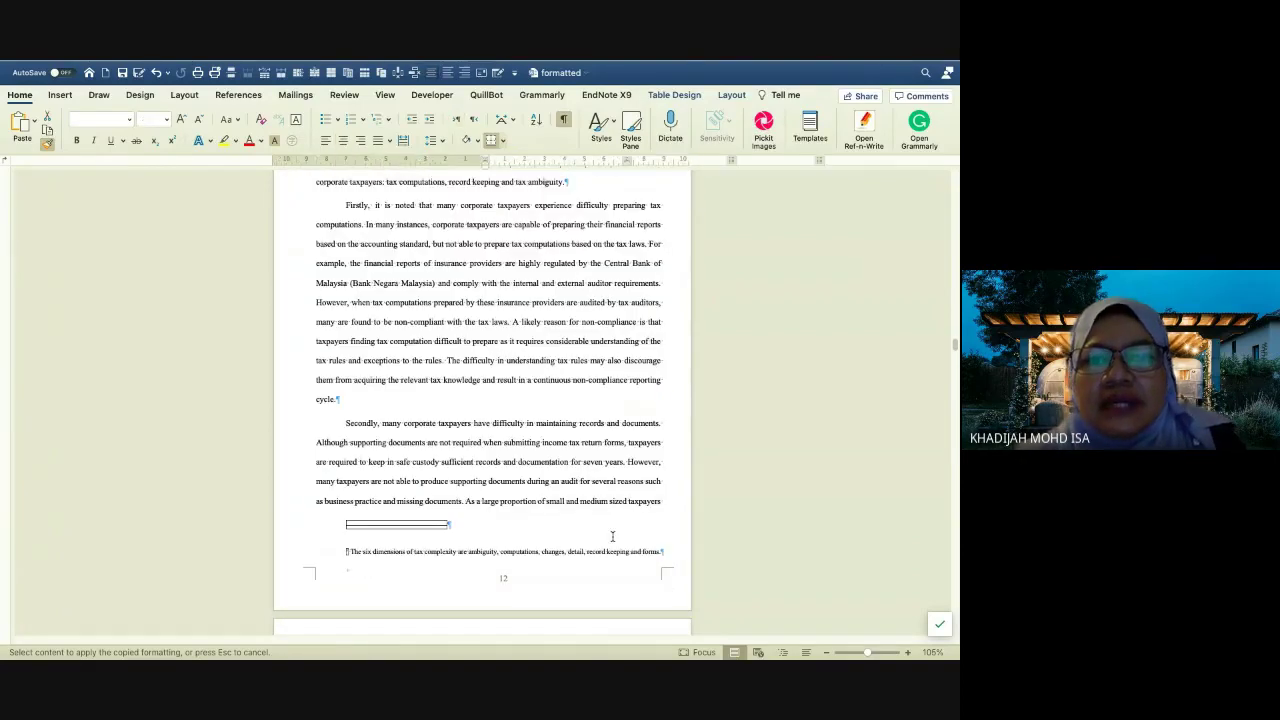
{"action": "scroll", "coordinate": [610, 517], "scroll_direction": "up", "scroll_amount": 3}
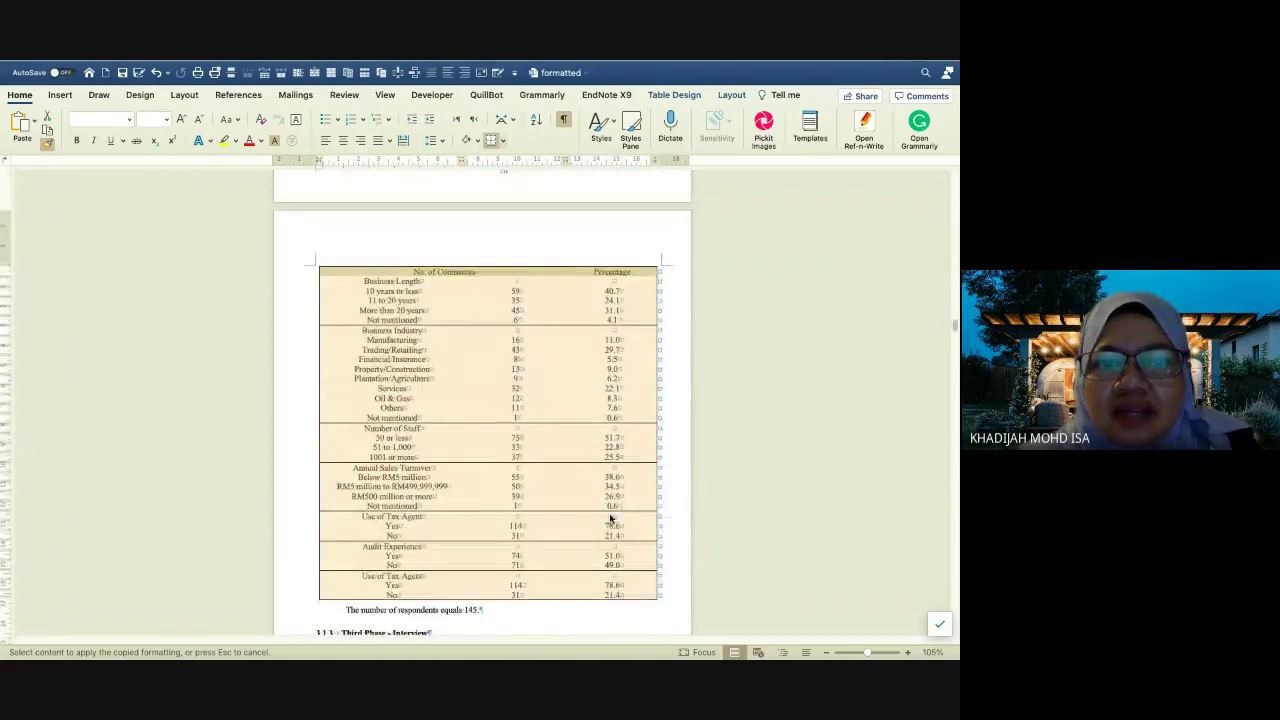
{"action": "scroll", "coordinate": [610, 517], "scroll_direction": "down", "scroll_amount": 10}
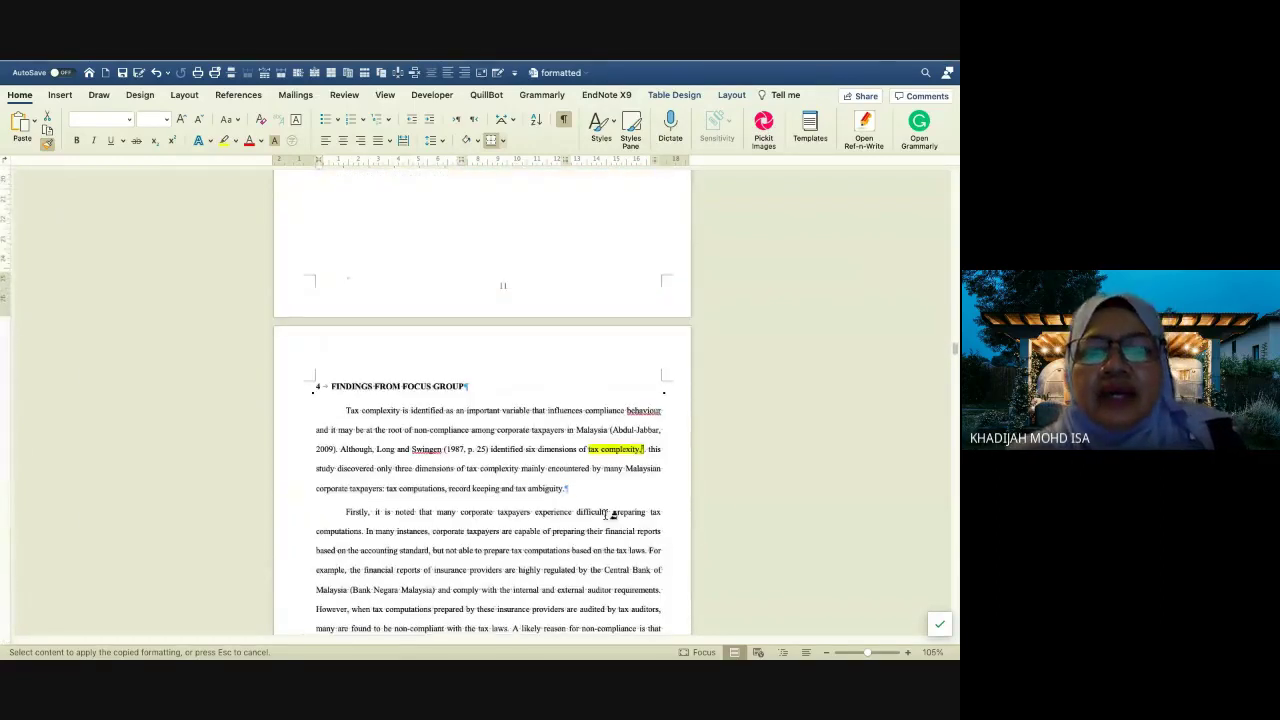
Apply the copied formatting to all rows of Table 5, Tax-related Difficulties by Business Characteristics, and switch off Format Painter
{"action": "scroll", "coordinate": [610, 514], "scroll_direction": "down", "scroll_amount": 10}
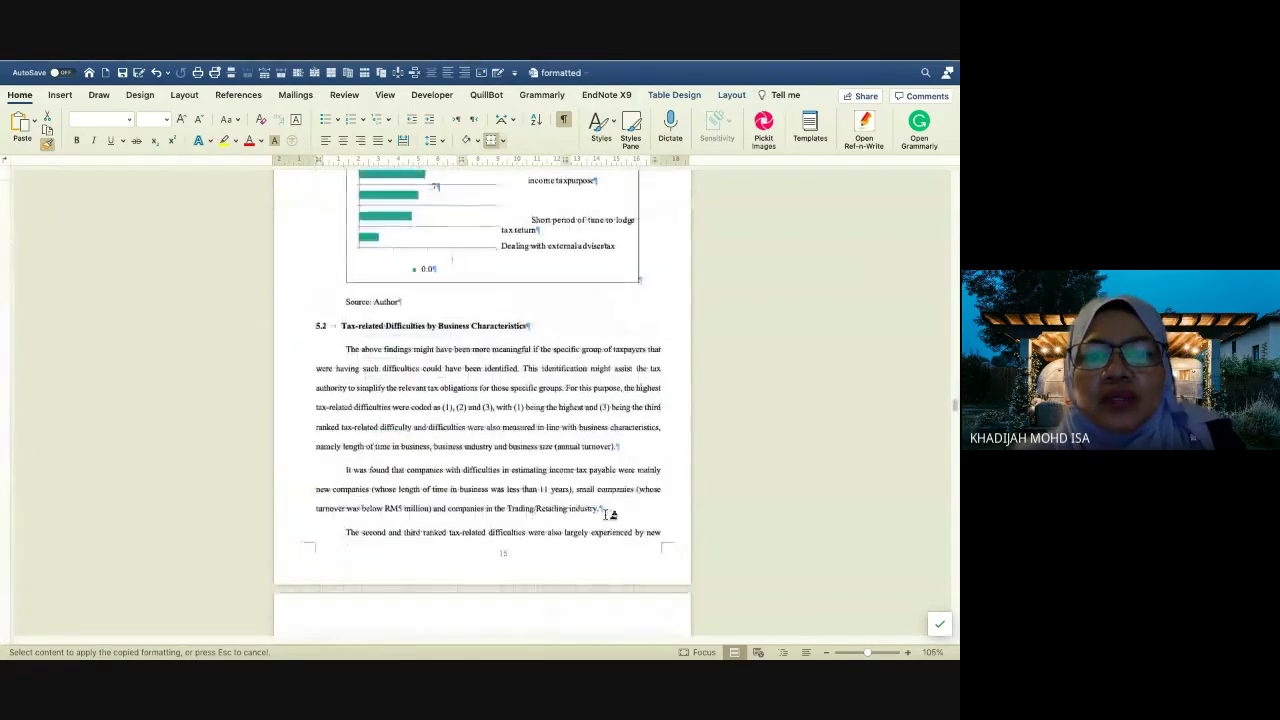
{"action": "scroll", "coordinate": [610, 514], "scroll_direction": "down", "scroll_amount": 10}
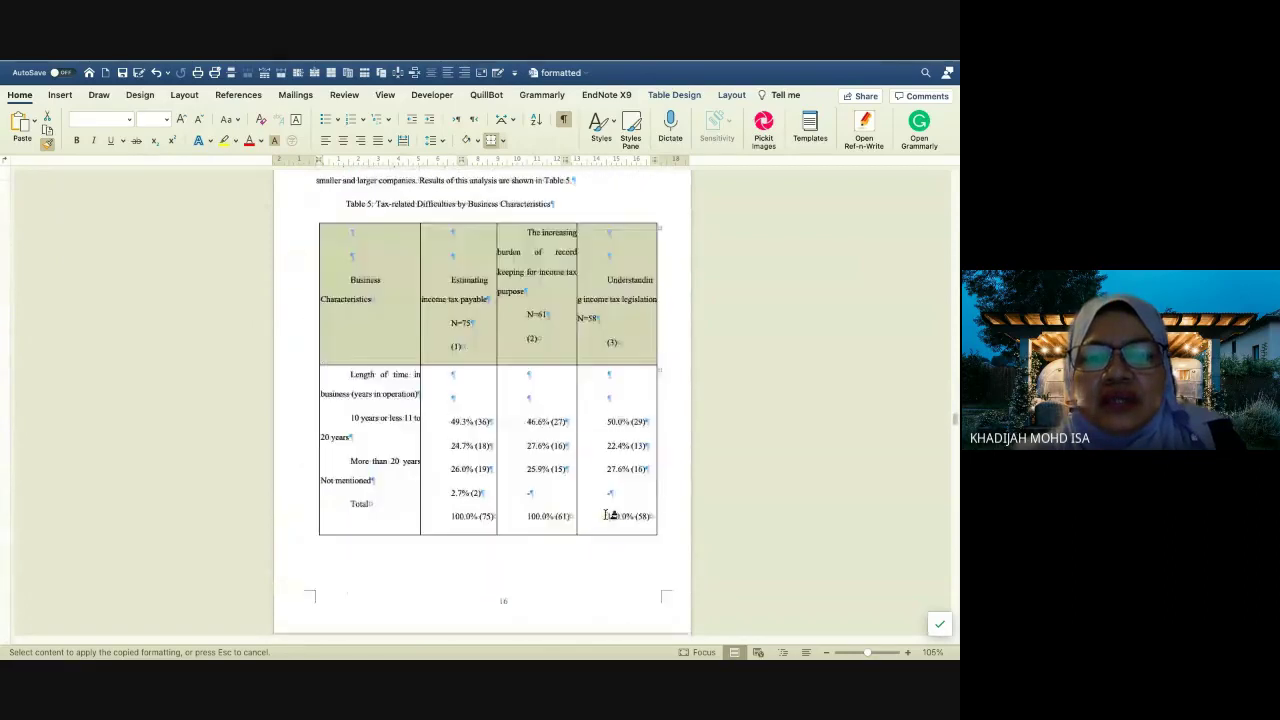
{"action": "mouse_move", "coordinate": [383, 280]}
{"action": "left_mouse_down"}
{"action": "mouse_move", "coordinate": [552, 587]}
{"action": "mouse_move", "coordinate": [552, 650]}
{"action": "mouse_move", "coordinate": [571, 606]}
{"action": "mouse_move", "coordinate": [606, 583]}
{"action": "left_mouse_up"}
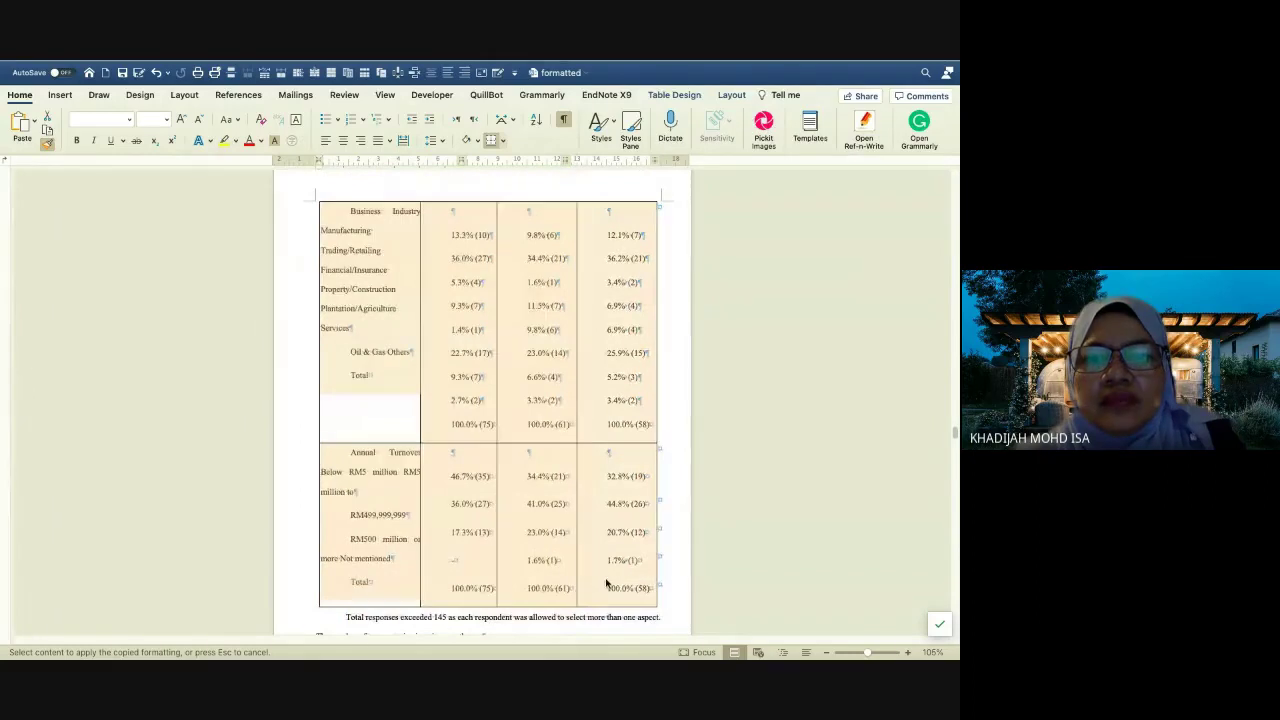
{"action": "scroll", "coordinate": [606, 583], "scroll_direction": "up", "scroll_amount": 5}
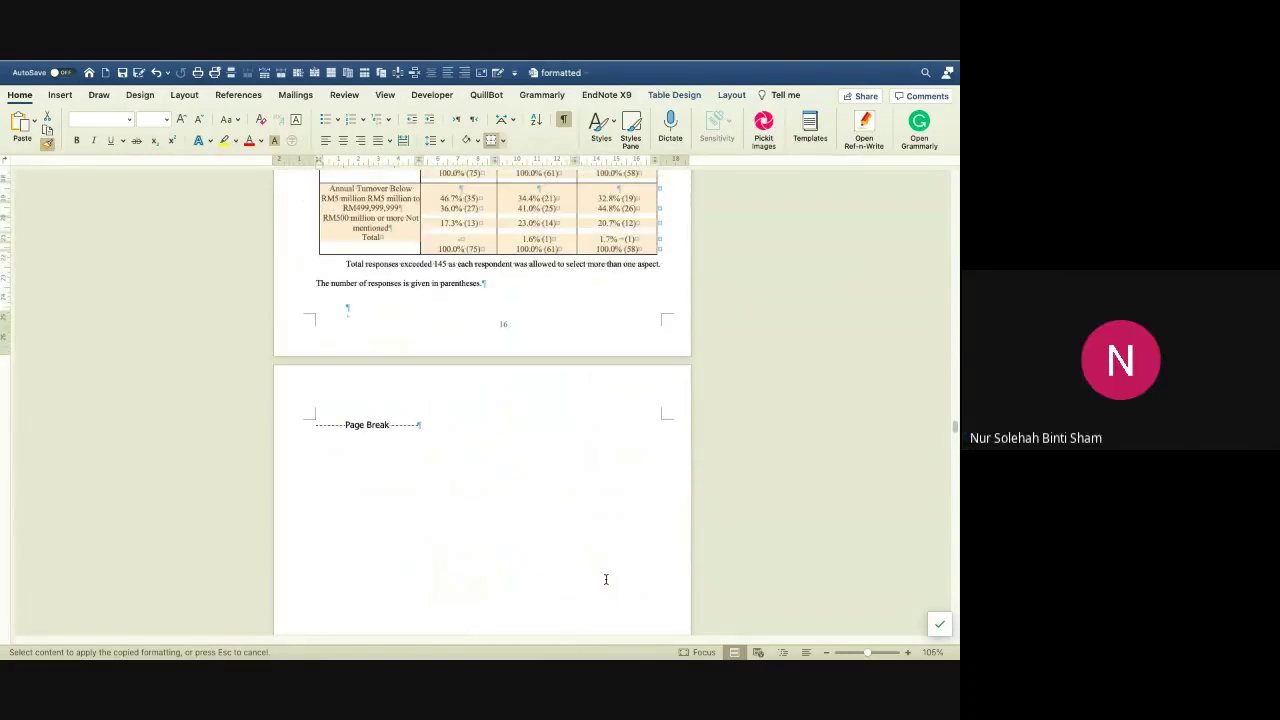
{"action": "scroll", "coordinate": [605, 579], "scroll_direction": "up", "scroll_amount": 5}
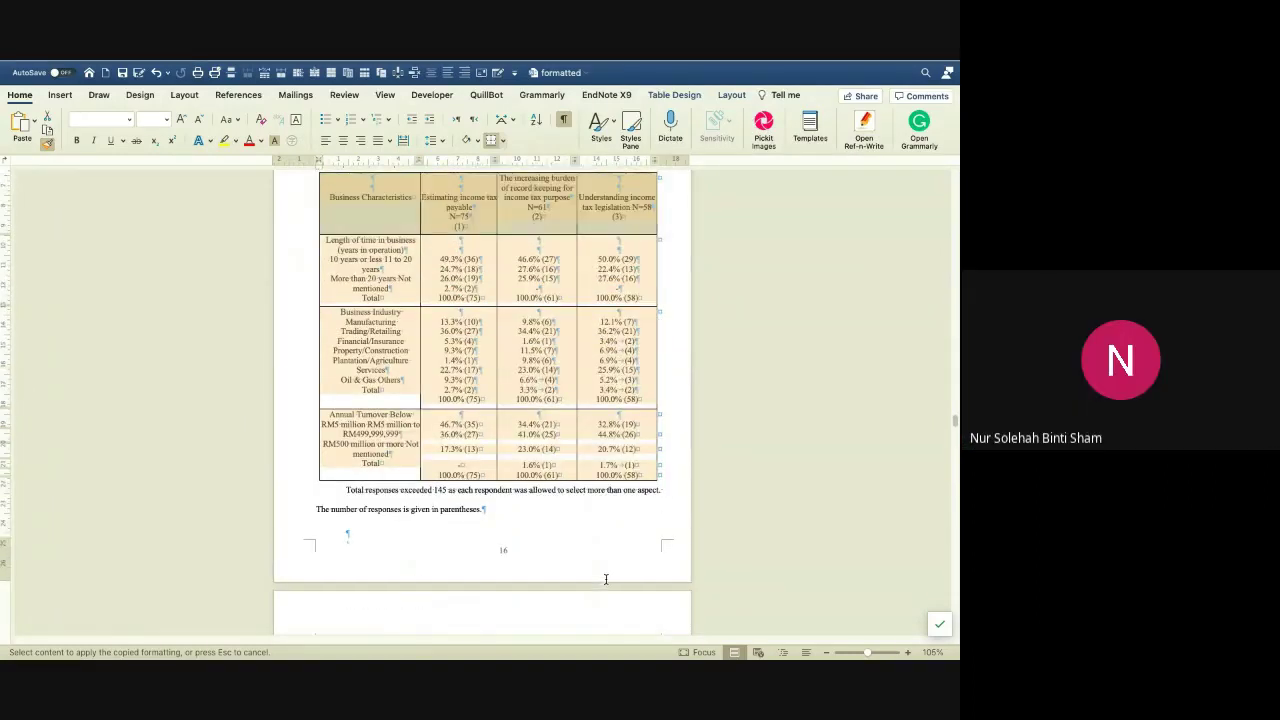
{"action": "scroll", "coordinate": [605, 579], "scroll_direction": "up", "scroll_amount": 1}
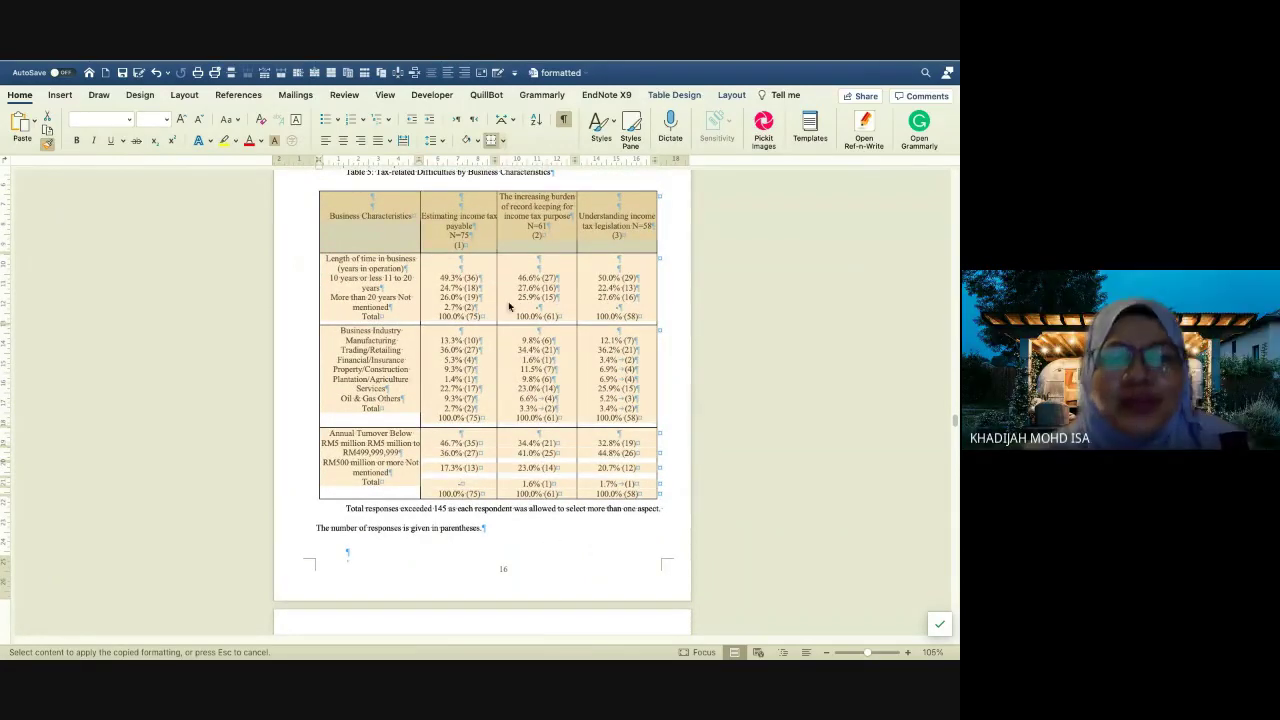
{"action": "left_click", "coordinate": [396, 245]}
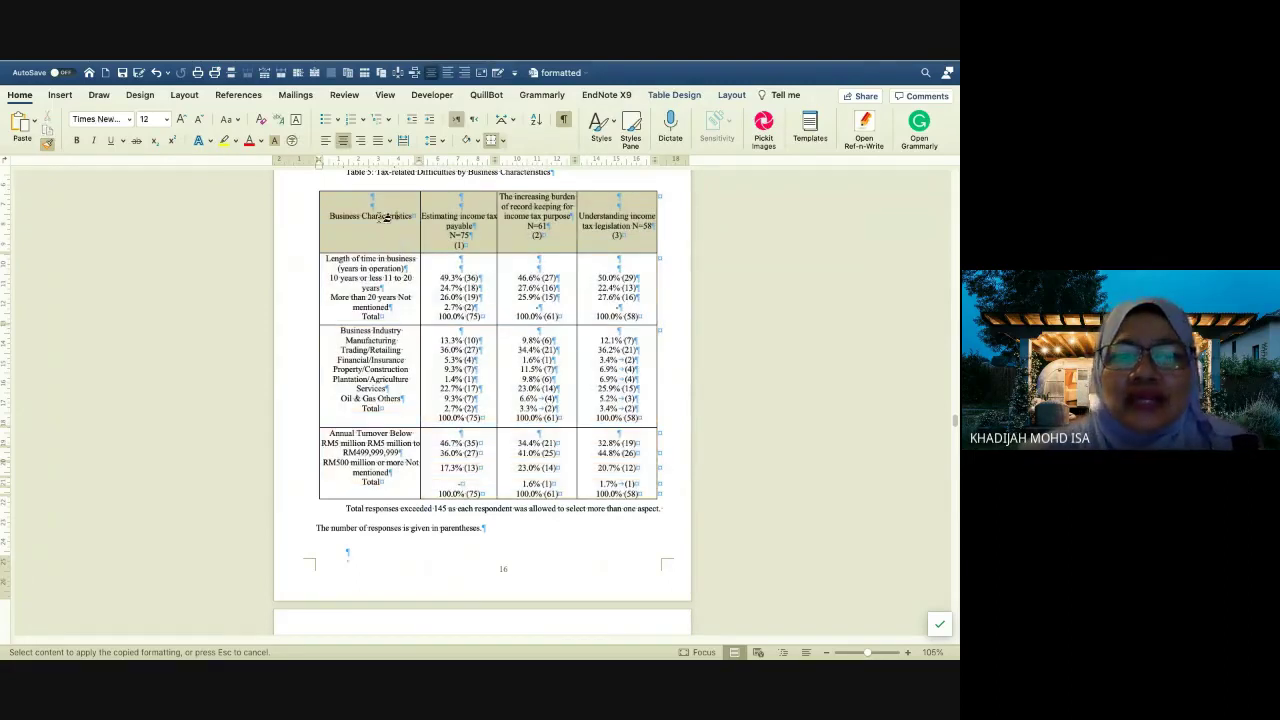
{"action": "left_click", "coordinate": [47, 146]}
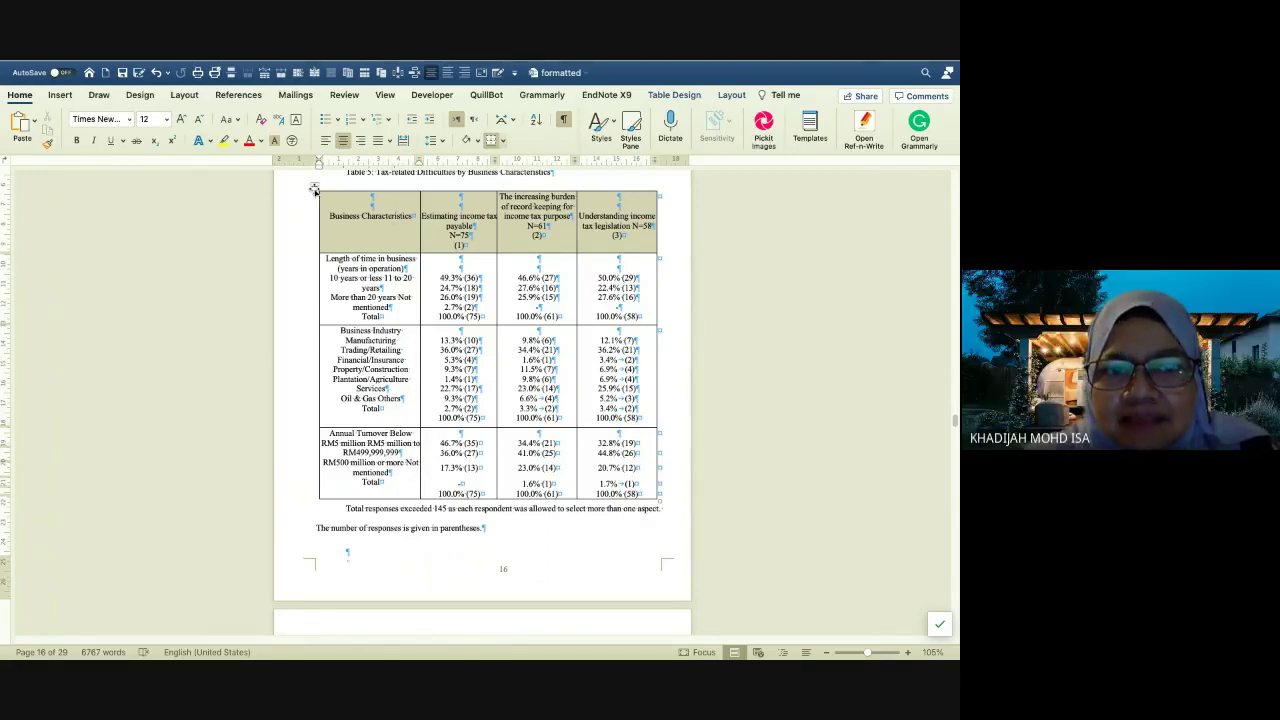
Select the whole of Table 5 and pick up its formatting with Format Painter for repeated use
{"action": "scroll", "coordinate": [314, 190], "scroll_direction": "up", "scroll_amount": 1}
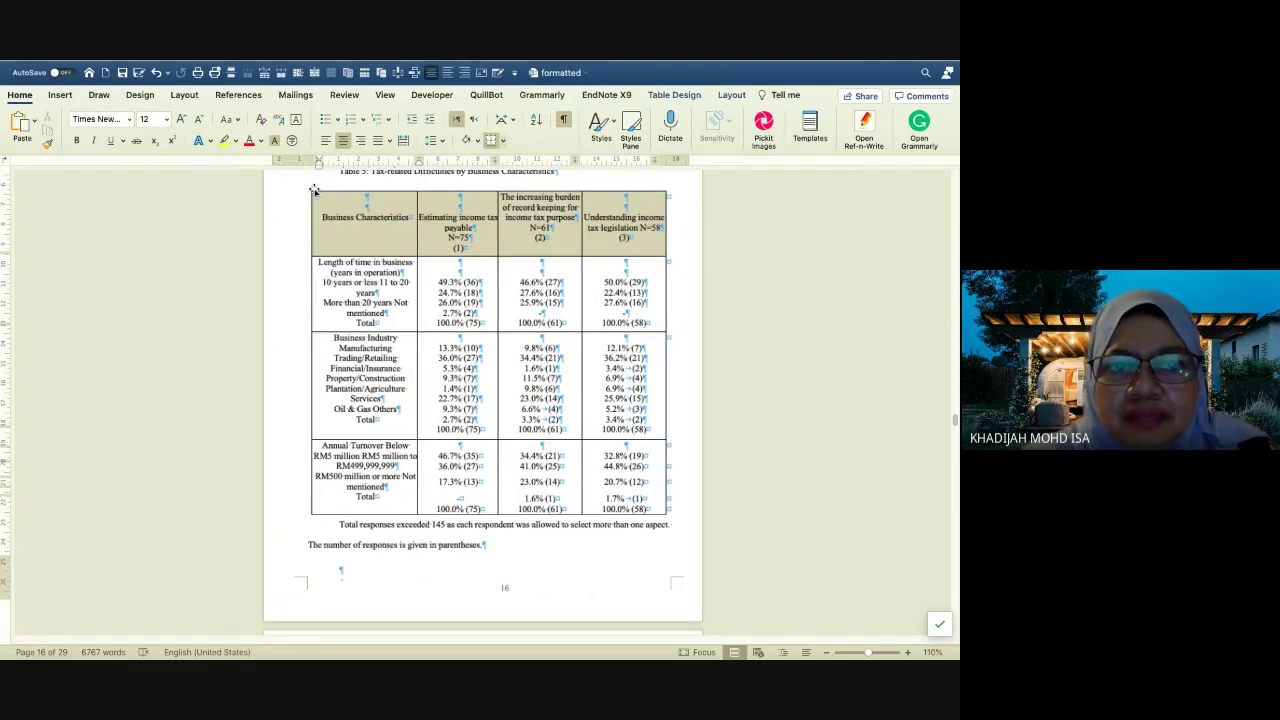
{"action": "scroll", "coordinate": [314, 190], "scroll_direction": "up", "scroll_amount": 5}
{"action": "left_click", "coordinate": [240, 187]}
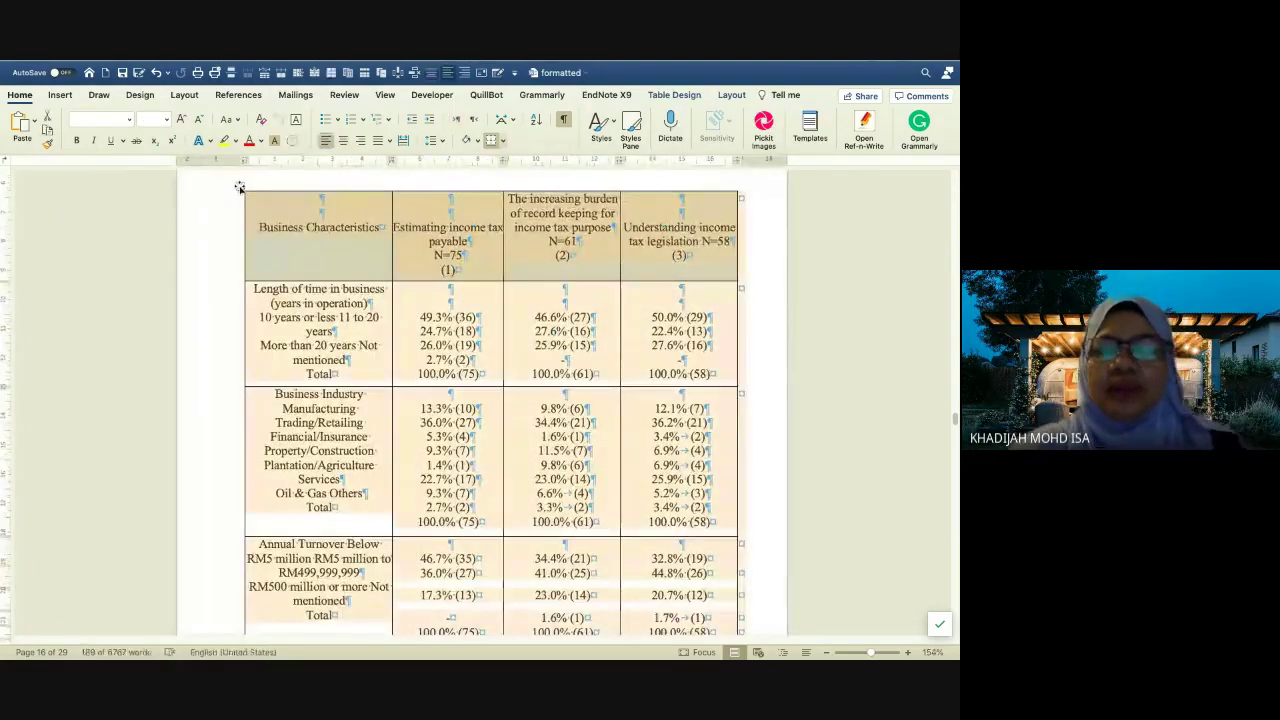
{"action": "scroll", "coordinate": [410, 343], "scroll_direction": "down", "scroll_amount": 3}
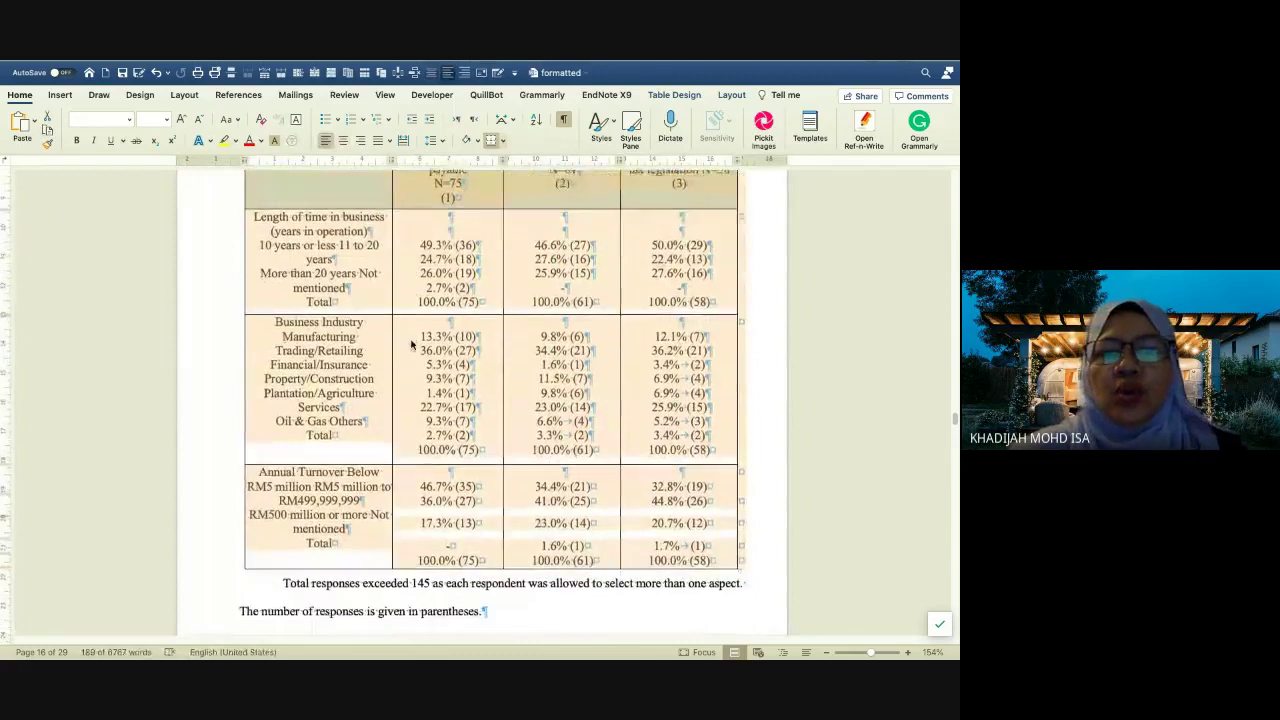
{"action": "scroll", "coordinate": [410, 343], "scroll_direction": "down", "scroll_amount": 5}
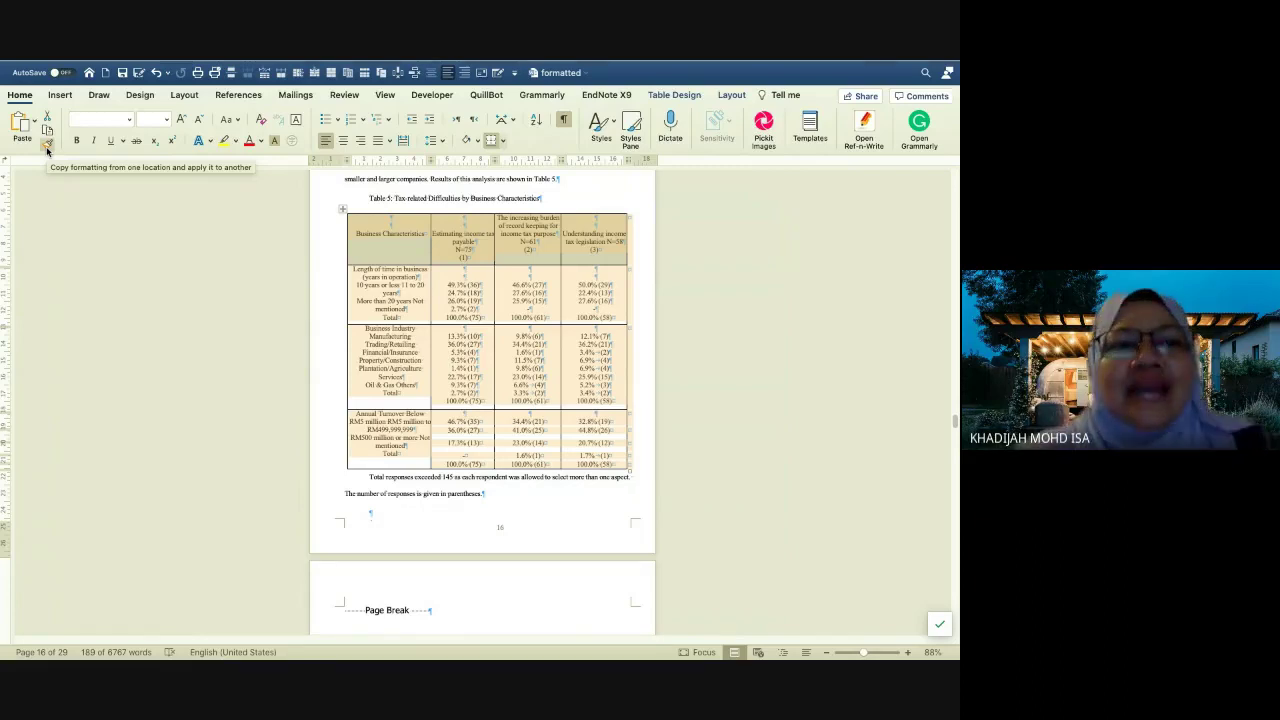
{"action": "left_click", "coordinate": [46, 146]}
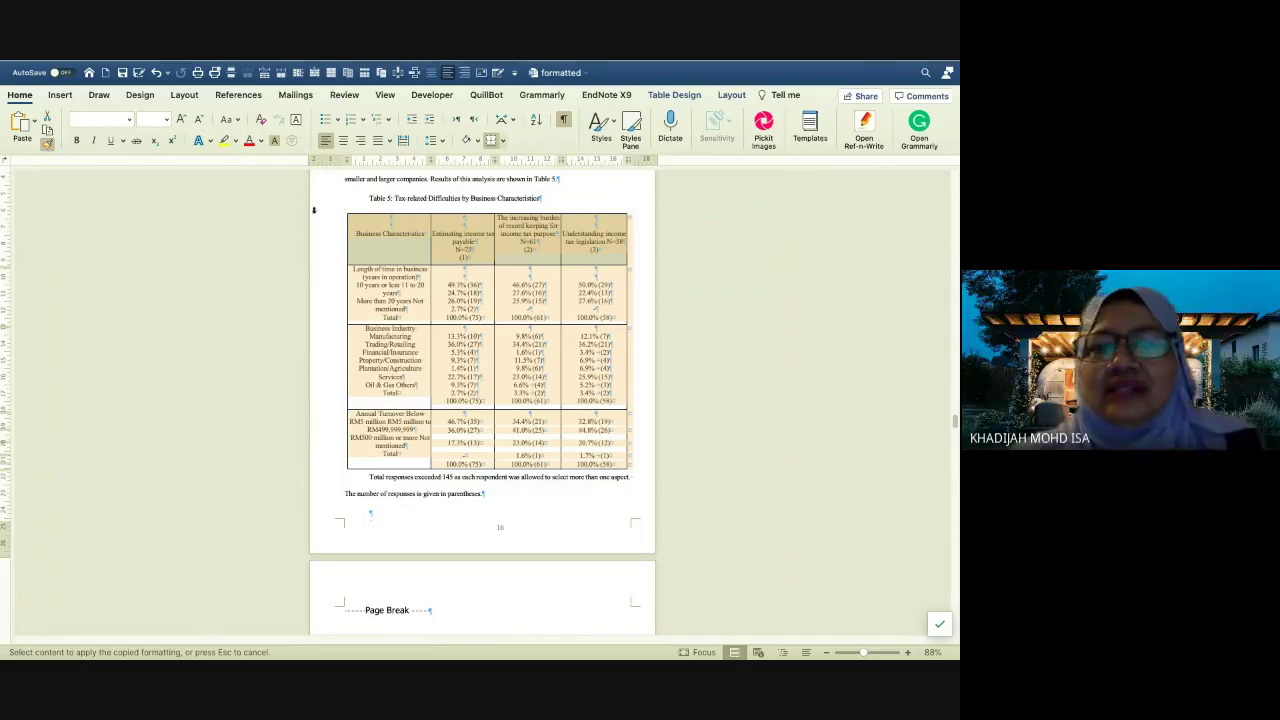
Look through the rest of the document for other tables, return to Table 4, and cancel Format Painter
{"action": "scroll", "coordinate": [316, 249], "scroll_direction": "down", "scroll_amount": 15}
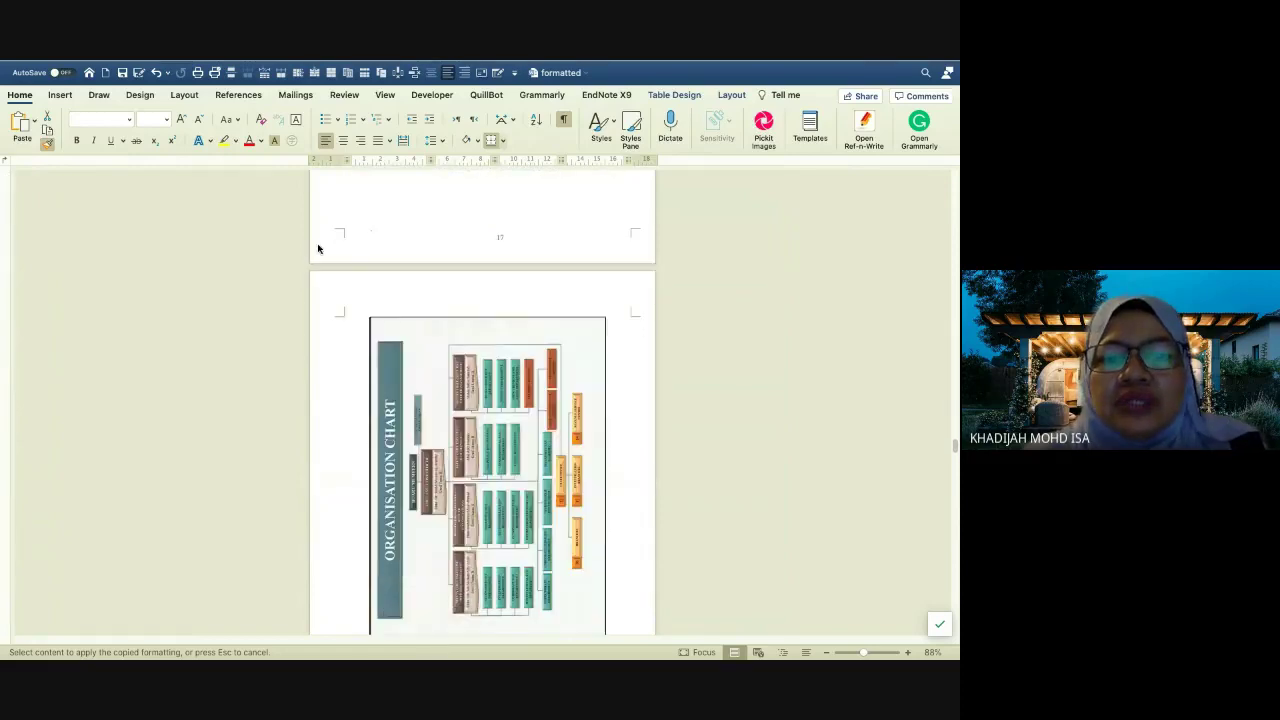
{"action": "scroll", "coordinate": [318, 249], "scroll_direction": "down", "scroll_amount": 20}
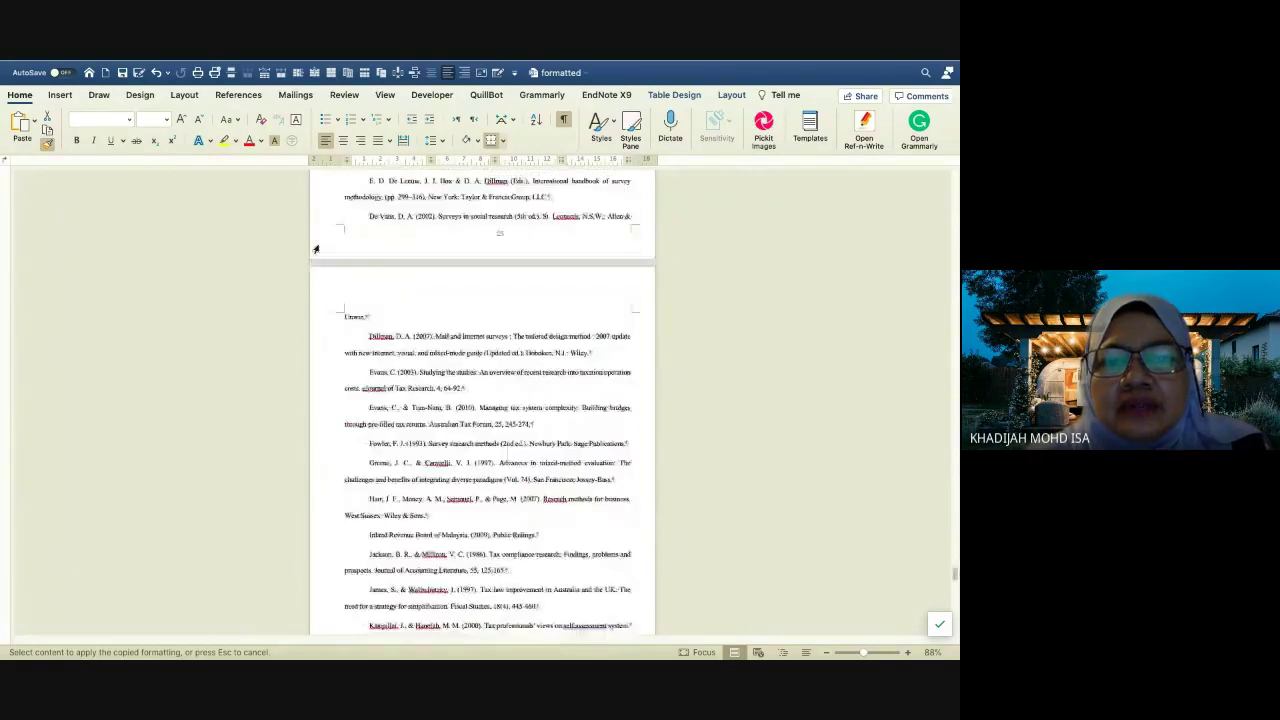
{"action": "scroll", "coordinate": [316, 249], "scroll_direction": "down", "scroll_amount": 20}
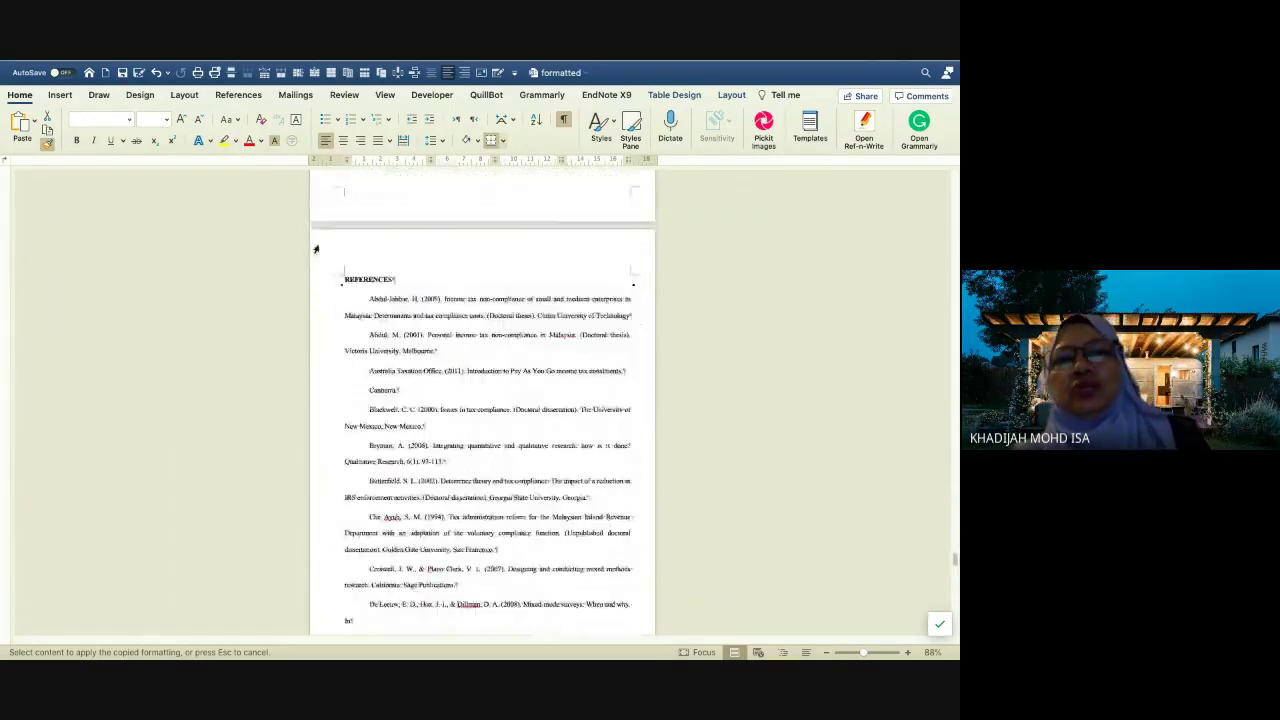
{"action": "scroll", "coordinate": [316, 249], "scroll_direction": "up", "scroll_amount": 15}
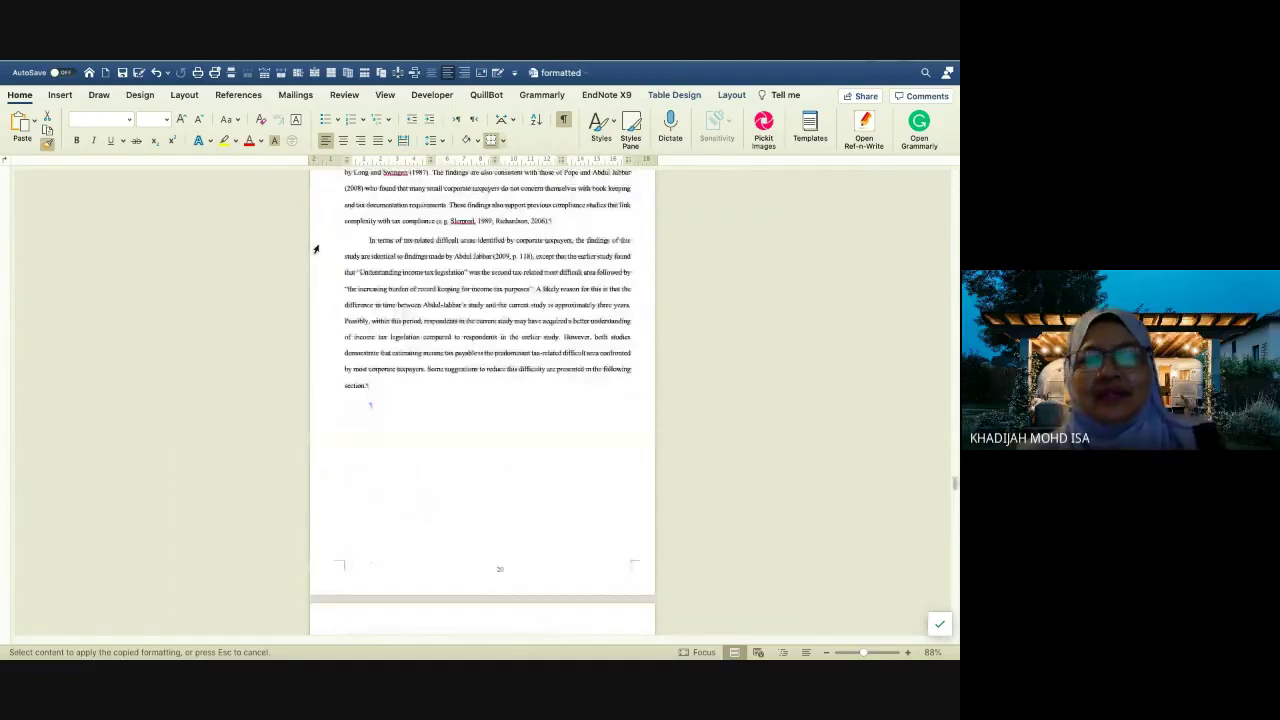
{"action": "scroll", "coordinate": [316, 249], "scroll_direction": "up", "scroll_amount": 20}
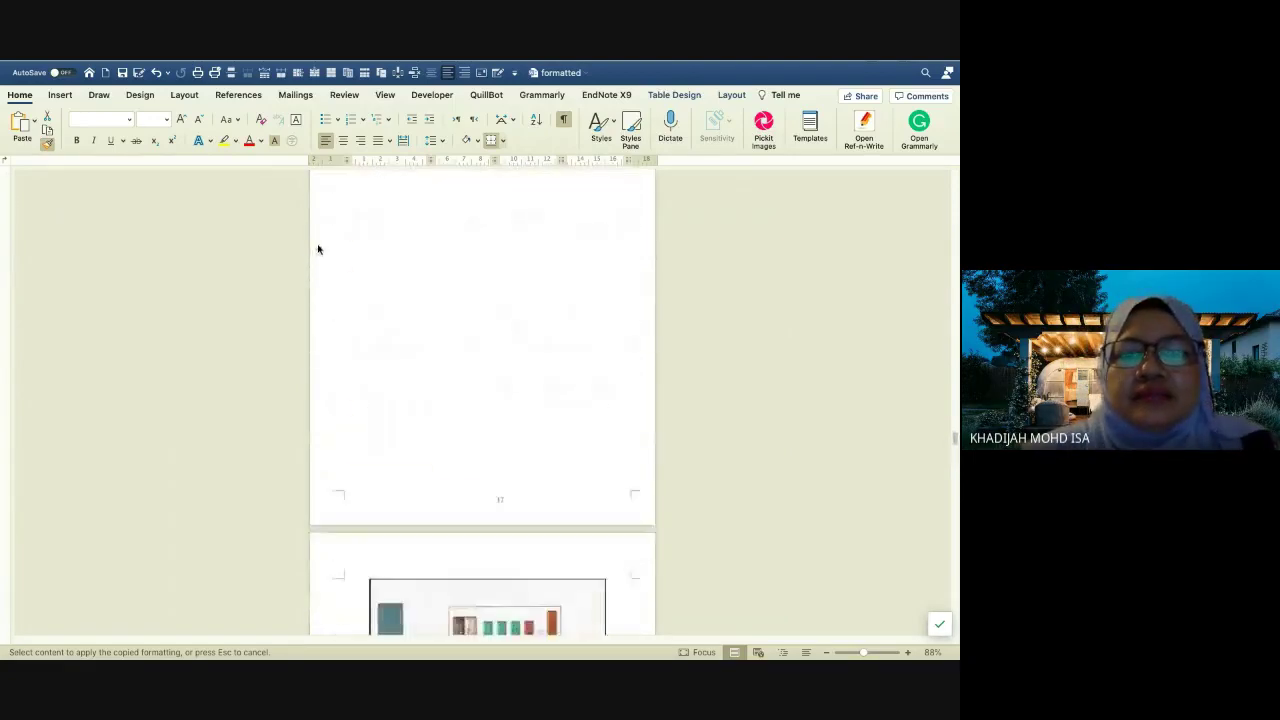
{"action": "scroll", "coordinate": [318, 249], "scroll_direction": "up", "scroll_amount": 20}
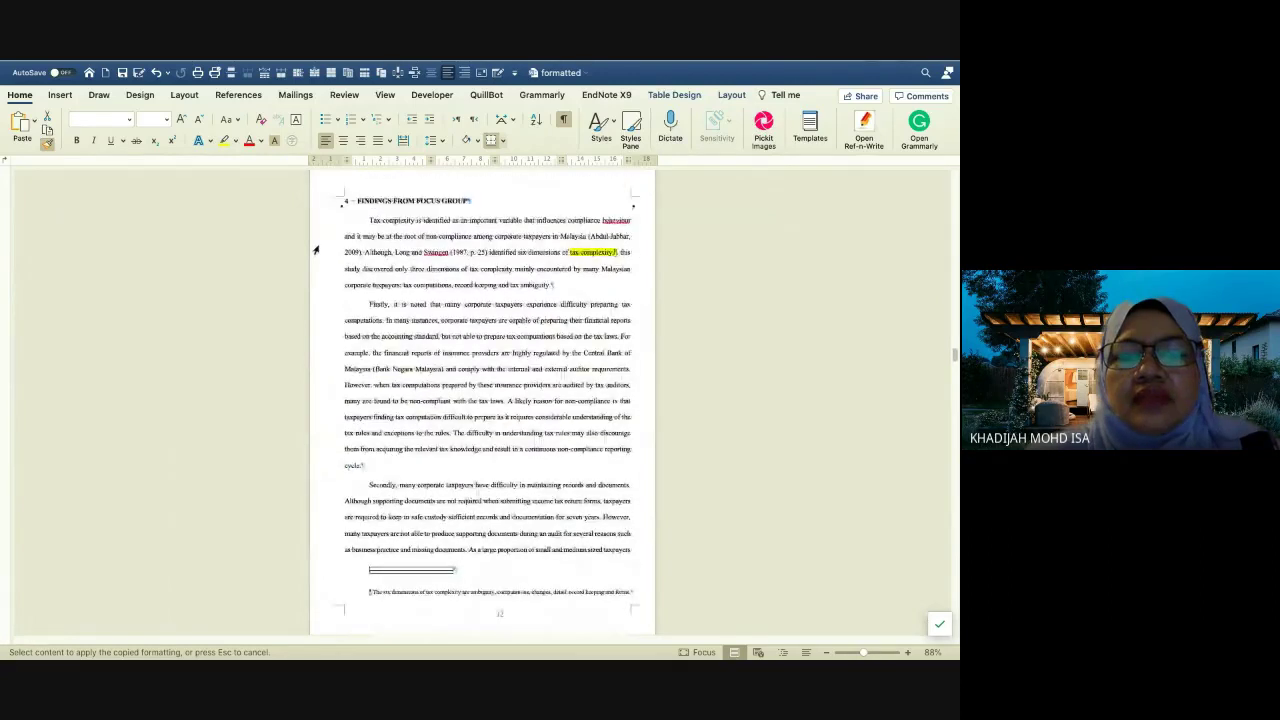
{"action": "scroll", "coordinate": [316, 249], "scroll_direction": "up", "scroll_amount": 15}
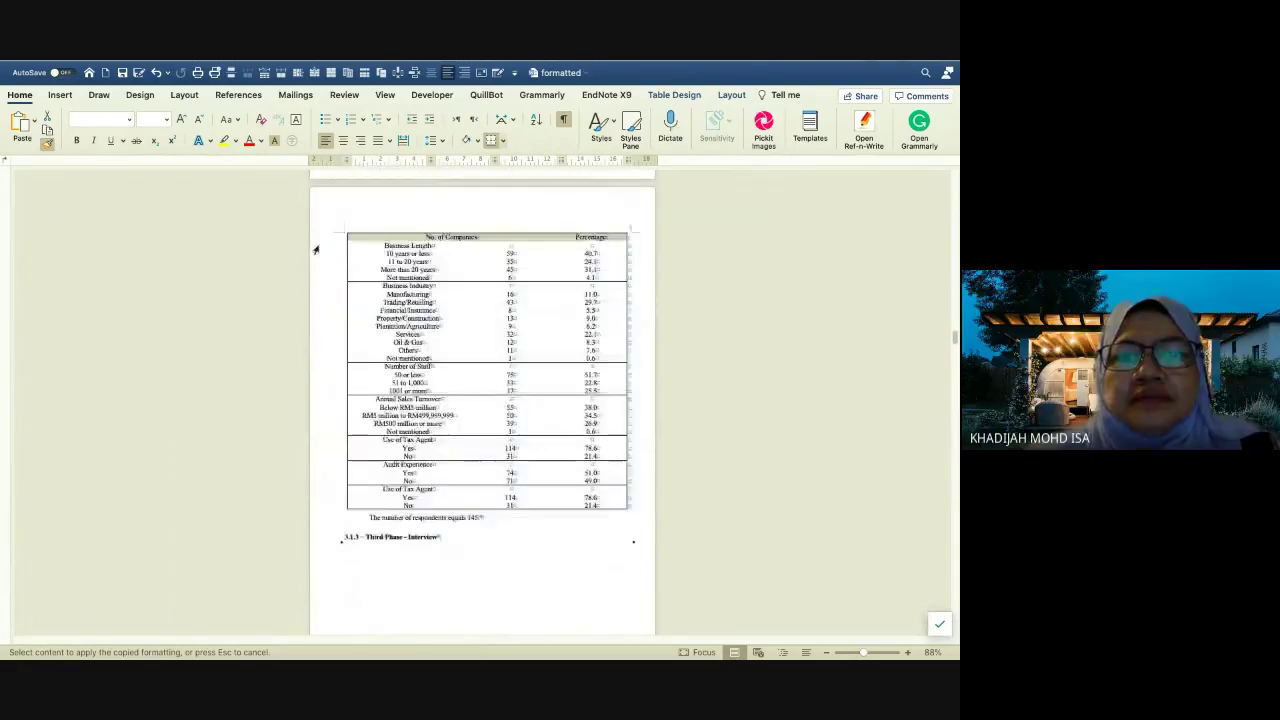
{"action": "key", "text": "Escape"}
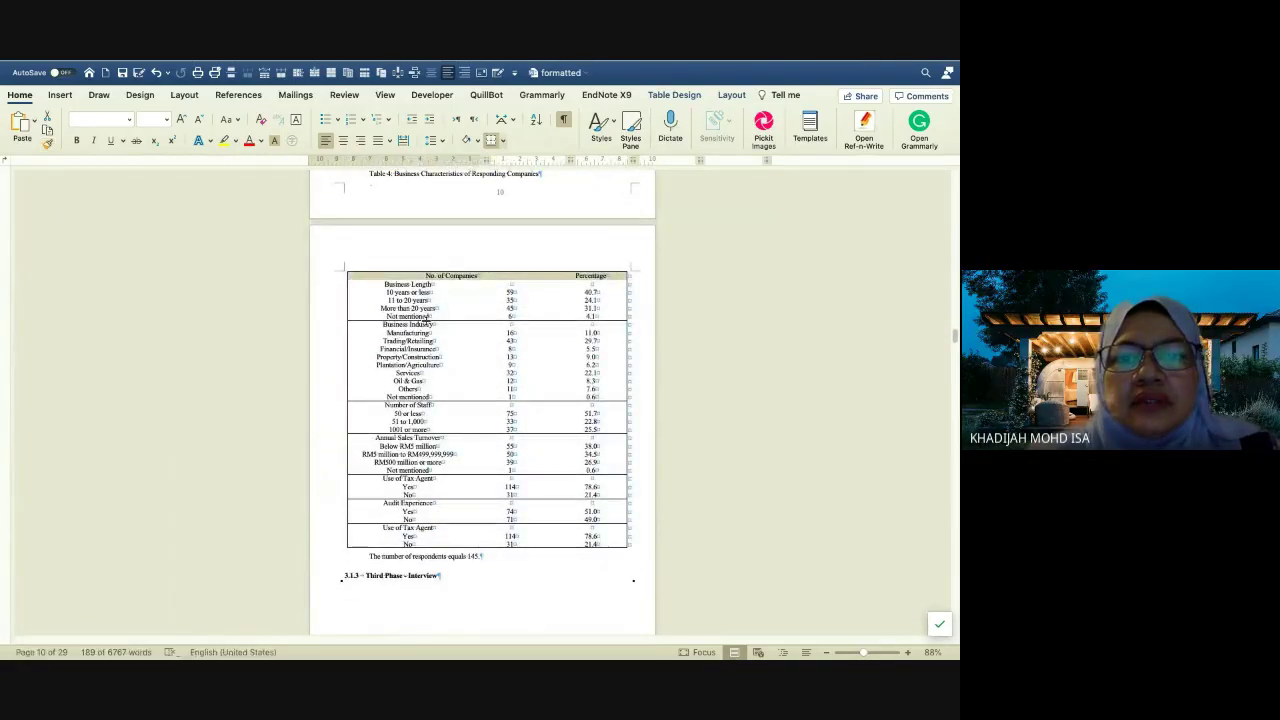
Increase the line spacing of the whole Table 4, Business Characteristics of Responding Companies
{"action": "left_click", "coordinate": [366, 278]}
{"action": "left_click", "coordinate": [342, 270]}
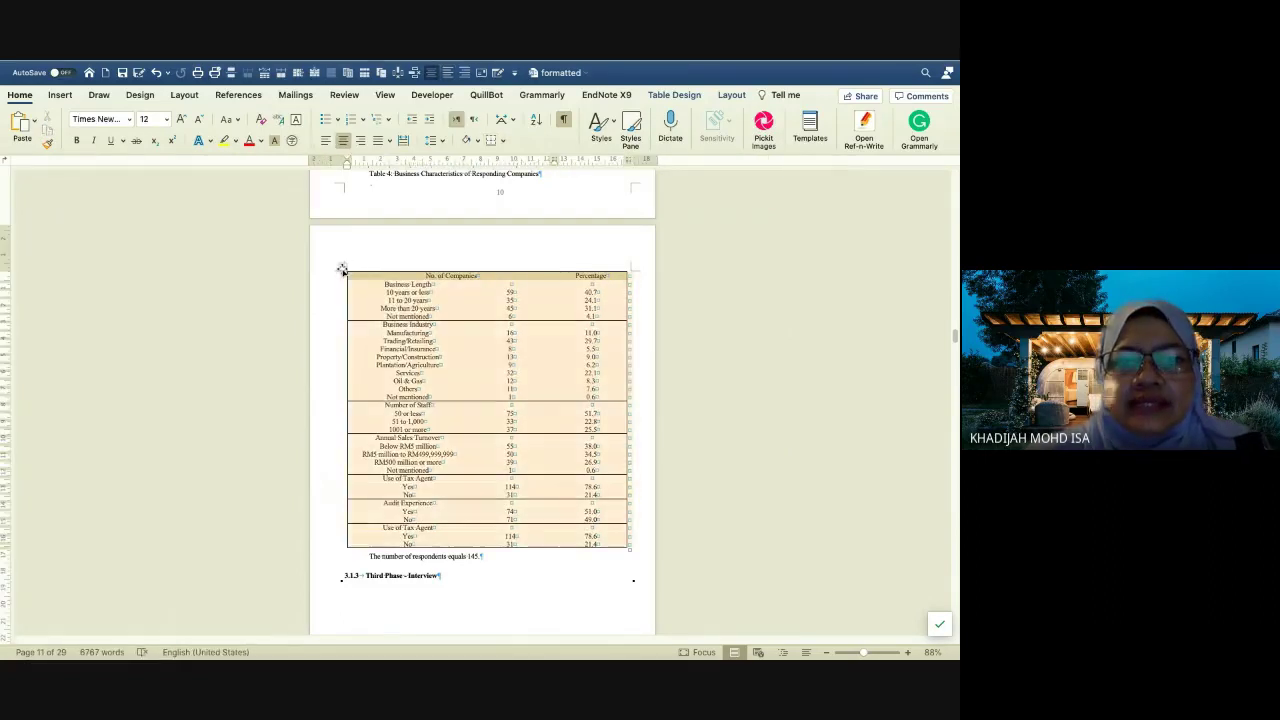
{"action": "left_click", "coordinate": [442, 141]}
{"action": "left_click", "coordinate": [443, 205]}
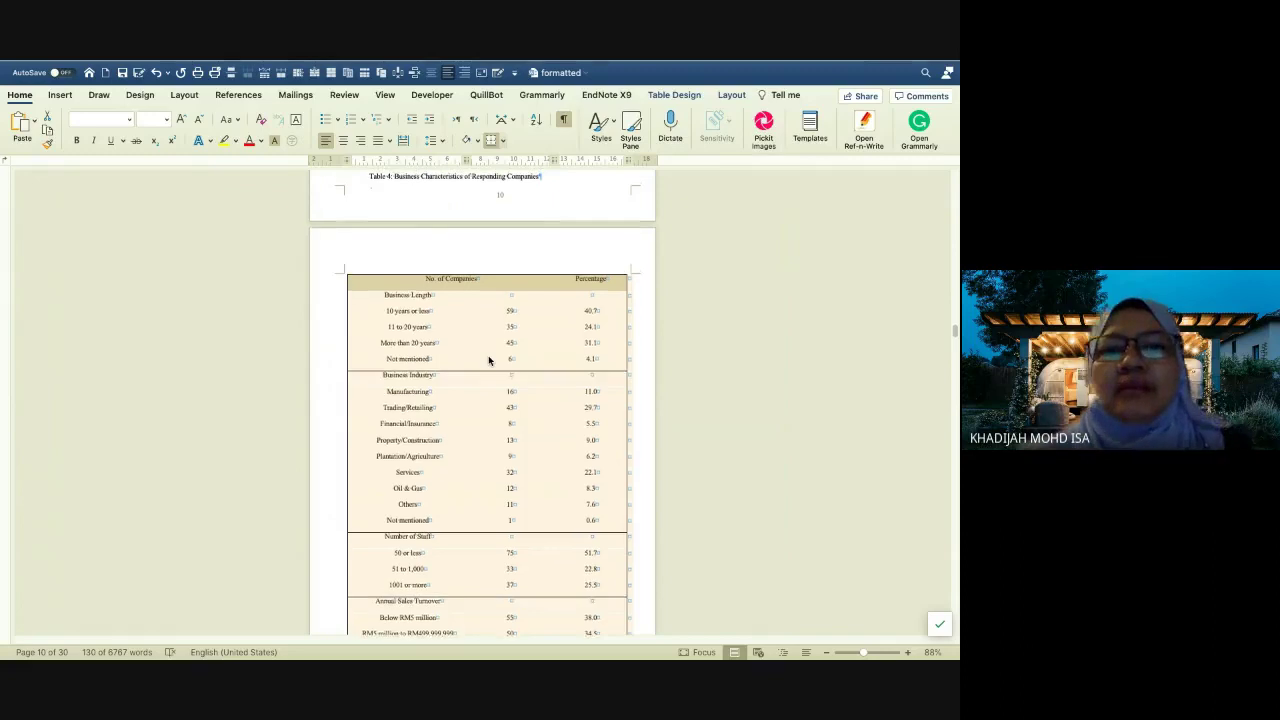
Pick up the formatting of the whole Table 3, Sampling and Distribution Method, with Format Painter for repeated use
{"action": "scroll", "coordinate": [488, 360], "scroll_direction": "up", "scroll_amount": 4}
{"action": "scroll", "coordinate": [488, 357], "scroll_direction": "up", "scroll_amount": 7}
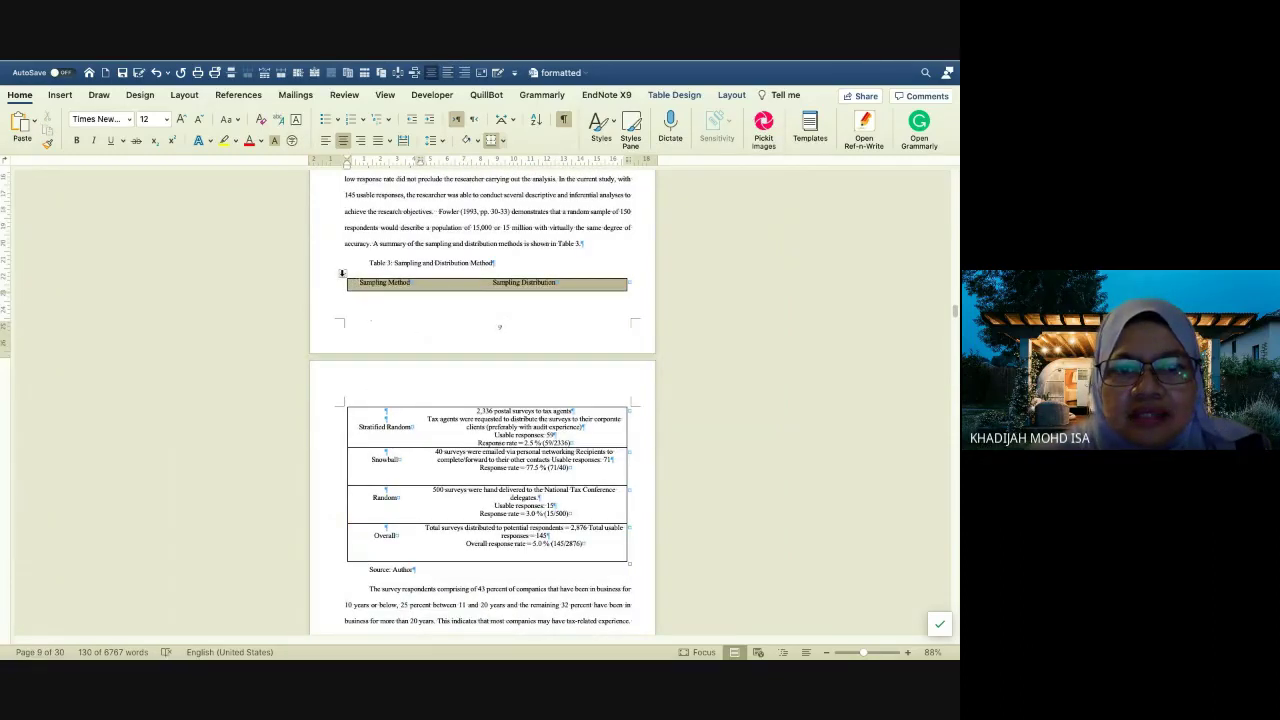
{"action": "left_click", "coordinate": [342, 272]}
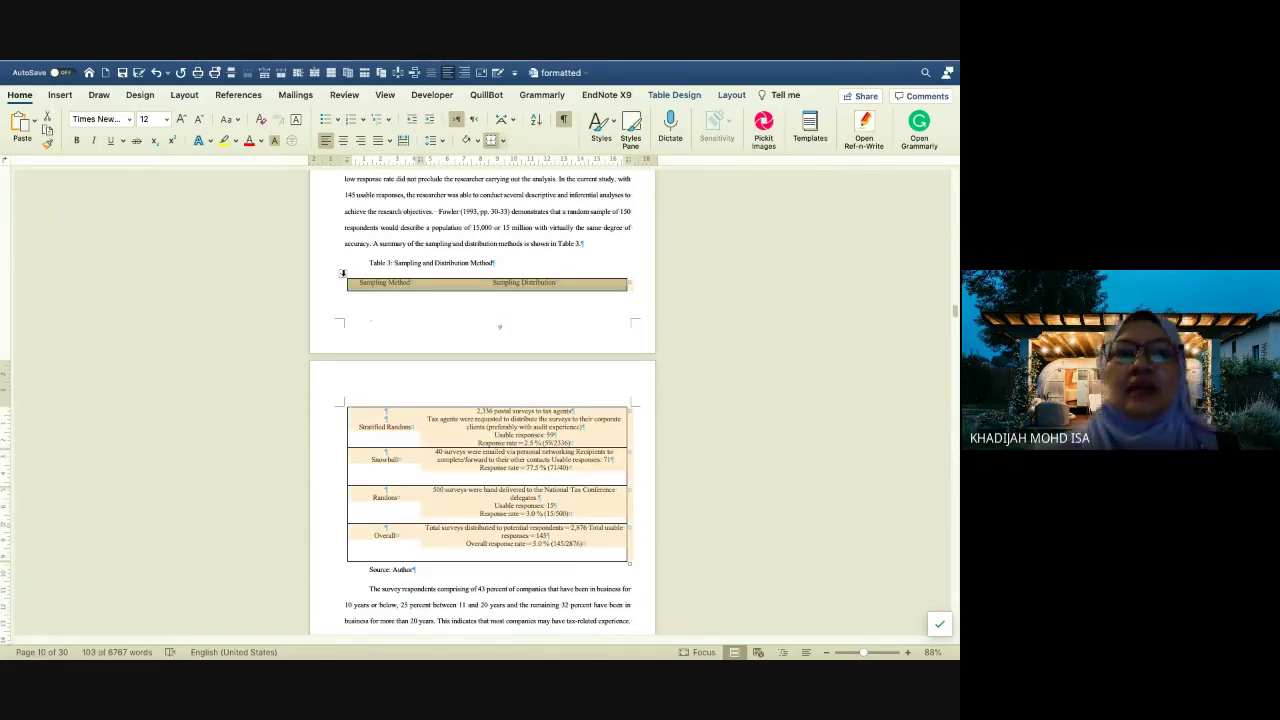
{"action": "left_click", "coordinate": [47, 145]}
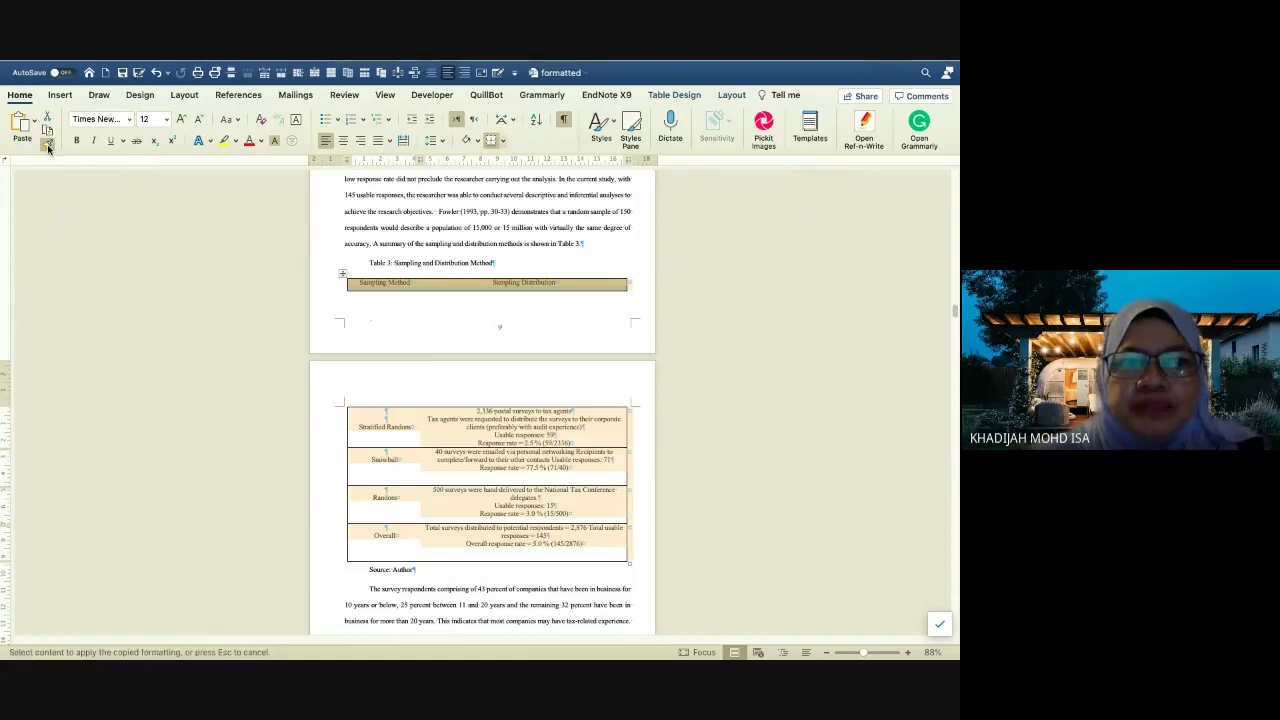
Apply Table 3's formatting to Table 4 in two passes, covering the remaining tax agent and audit experience rows, and switch off Format Painter
{"action": "scroll", "coordinate": [339, 348], "scroll_direction": "down", "scroll_amount": 10}
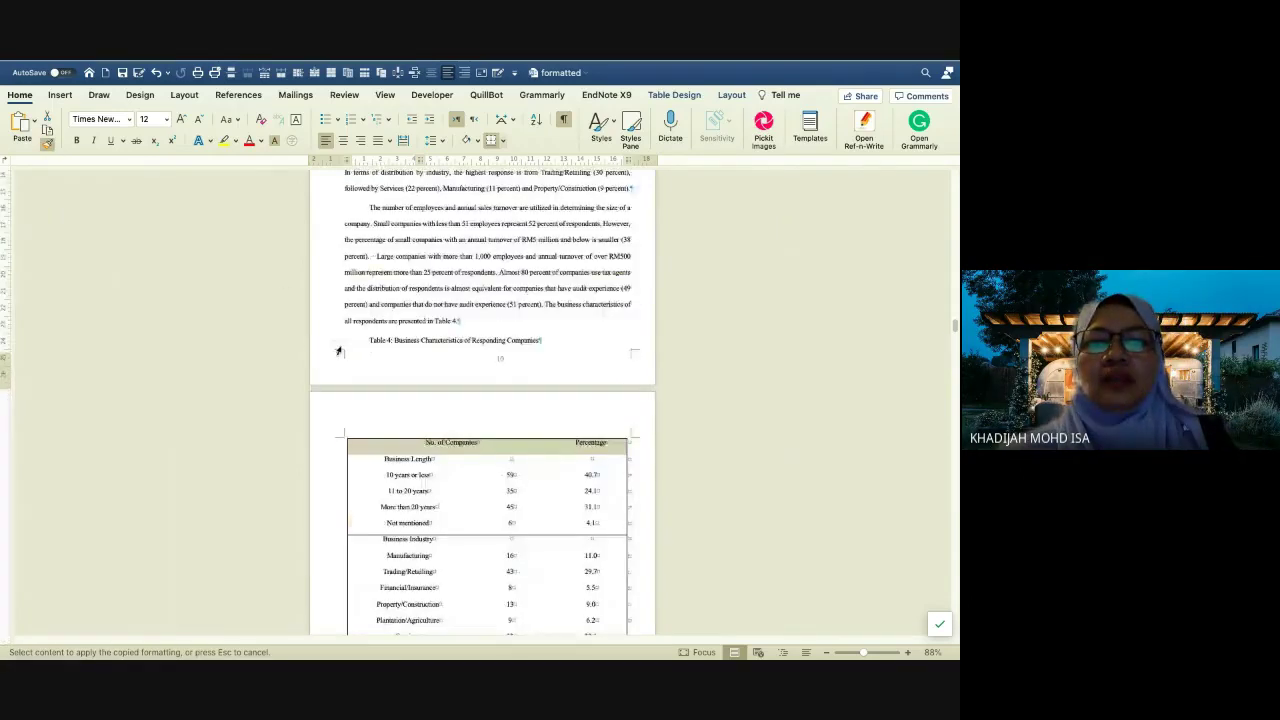
{"action": "scroll", "coordinate": [339, 350], "scroll_direction": "down", "scroll_amount": 3}
{"action": "mouse_move", "coordinate": [363, 304]}
{"action": "left_mouse_down"}
{"action": "mouse_move", "coordinate": [541, 500]}
{"action": "mouse_move", "coordinate": [594, 586]}
{"action": "mouse_move", "coordinate": [603, 635]}
{"action": "mouse_move", "coordinate": [605, 563]}
{"action": "left_mouse_up"}
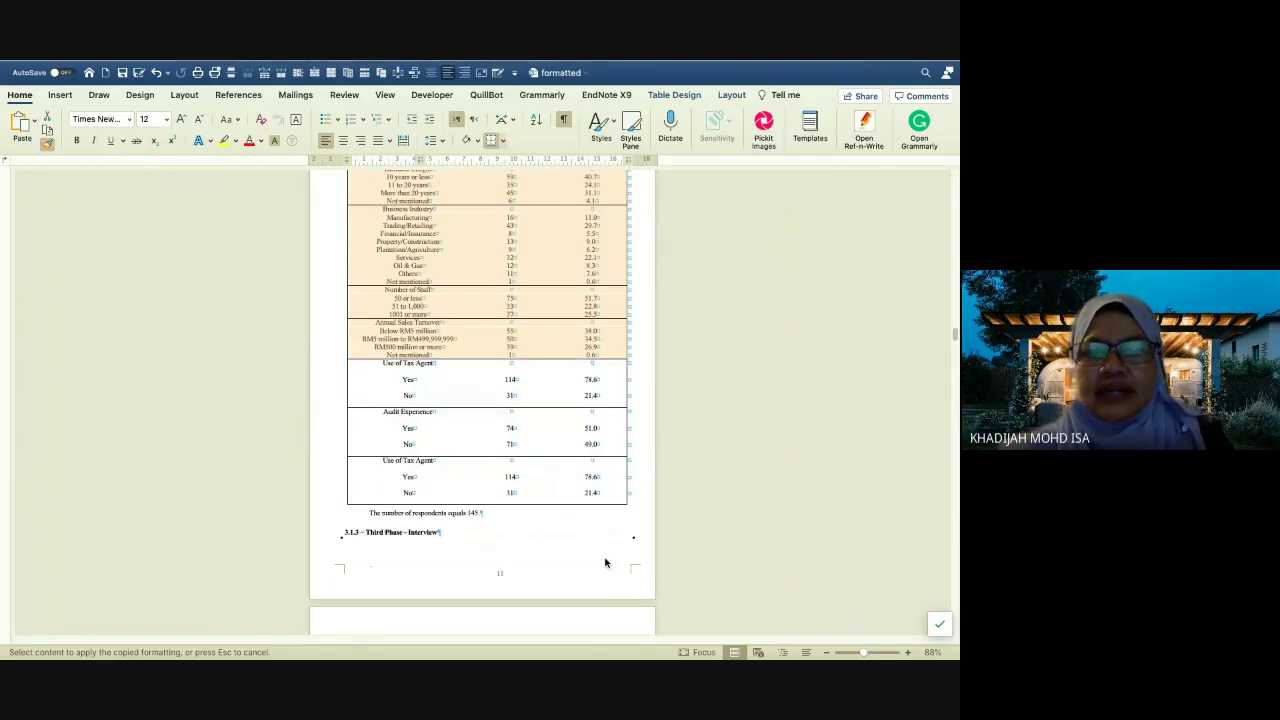
{"action": "scroll", "coordinate": [376, 305], "scroll_direction": "down", "scroll_amount": 3}
{"action": "left_click_drag", "start_coordinate": [380, 300], "coordinate": [592, 427]}
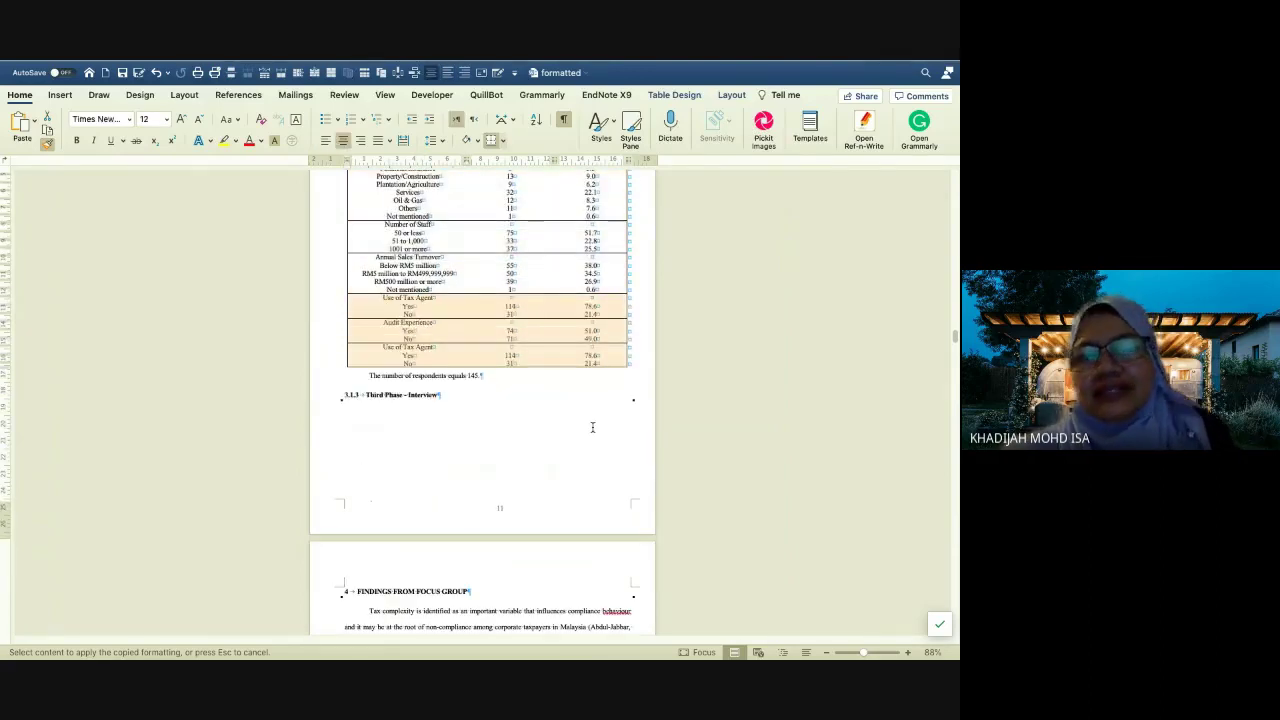
{"action": "scroll", "coordinate": [592, 427], "scroll_direction": "up", "scroll_amount": 5}
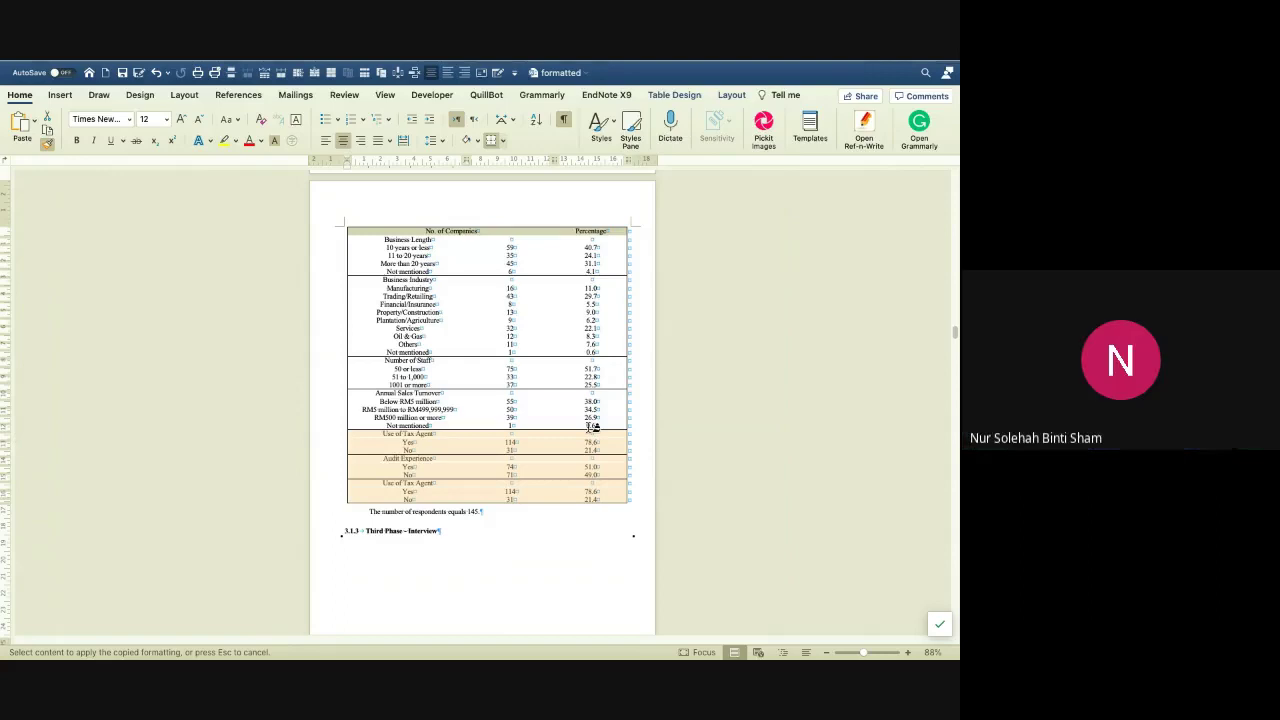
{"action": "left_click", "coordinate": [534, 450]}
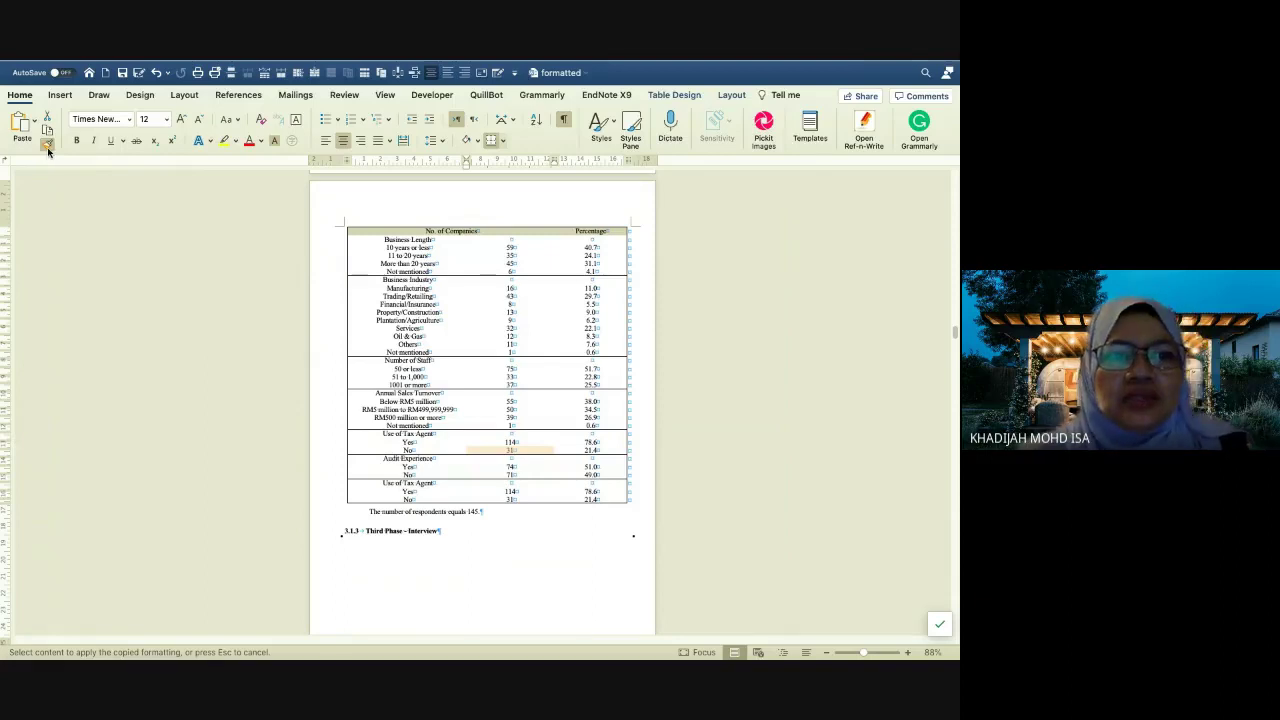
{"action": "left_click", "coordinate": [47, 145]}
Remove all borders from the whole Table 2, Distribution of Focus Group Participants
{"action": "scroll", "coordinate": [437, 340], "scroll_direction": "up", "scroll_amount": 5}
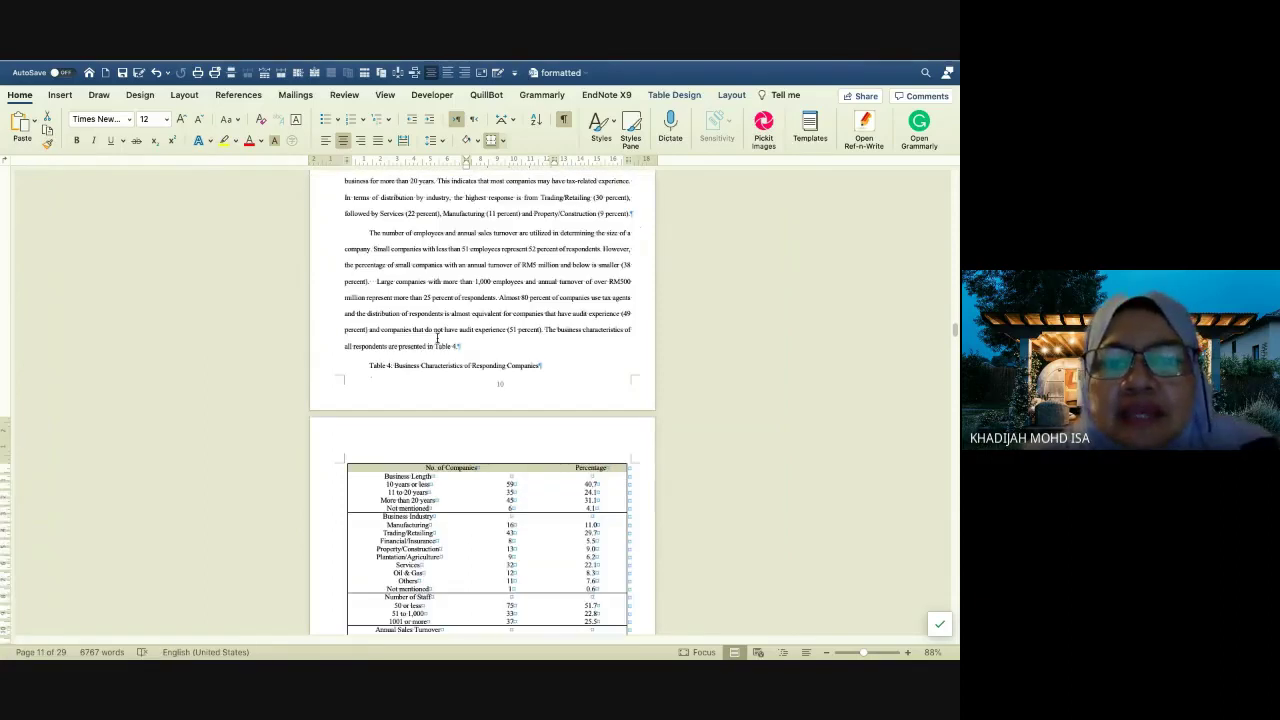
{"action": "scroll", "coordinate": [437, 340], "scroll_direction": "up", "scroll_amount": 20}
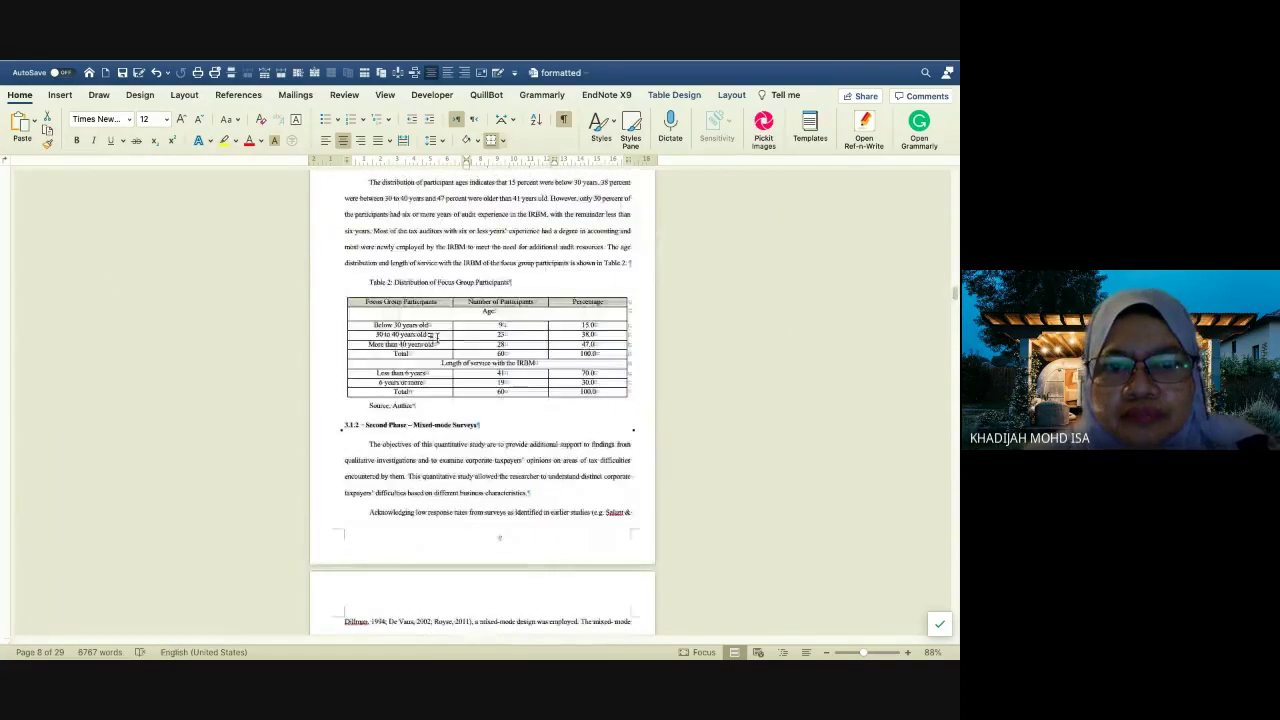
{"action": "scroll", "coordinate": [437, 340], "scroll_direction": "up", "scroll_amount": 5}
{"action": "scroll", "coordinate": [437, 340], "scroll_direction": "down", "scroll_amount": 7}
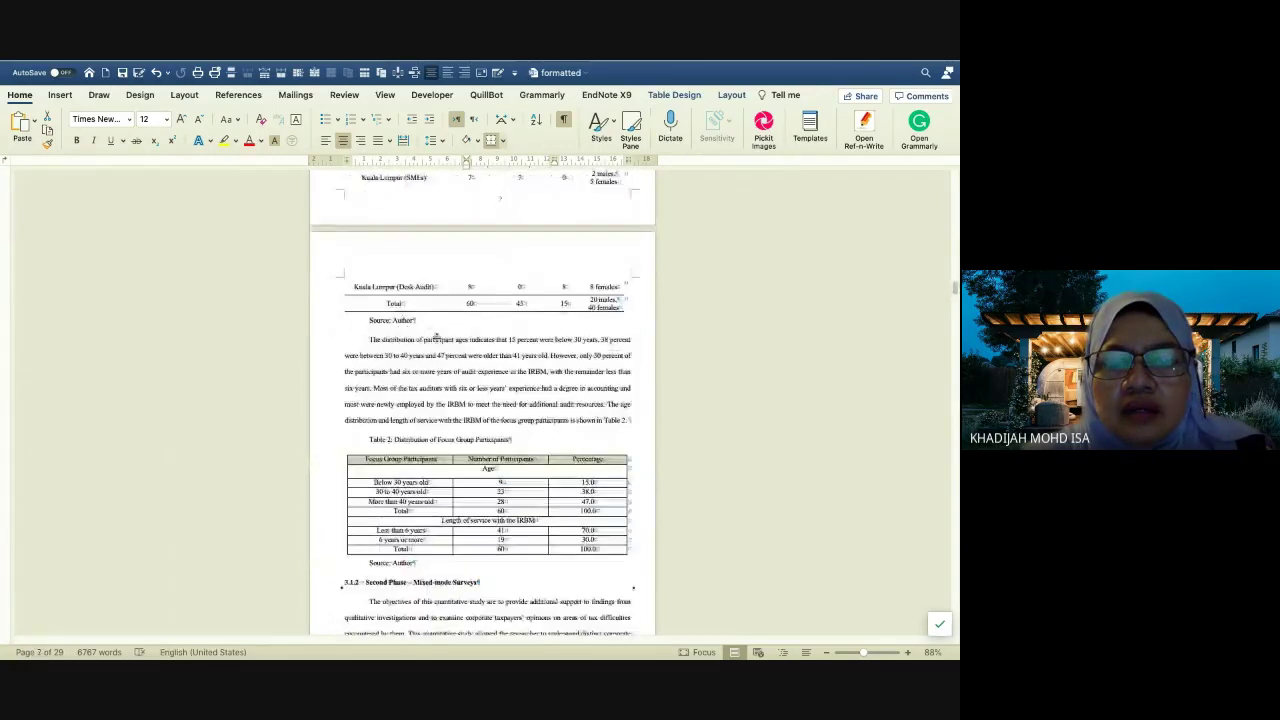
{"action": "scroll", "coordinate": [437, 340], "scroll_direction": "down", "scroll_amount": 3}
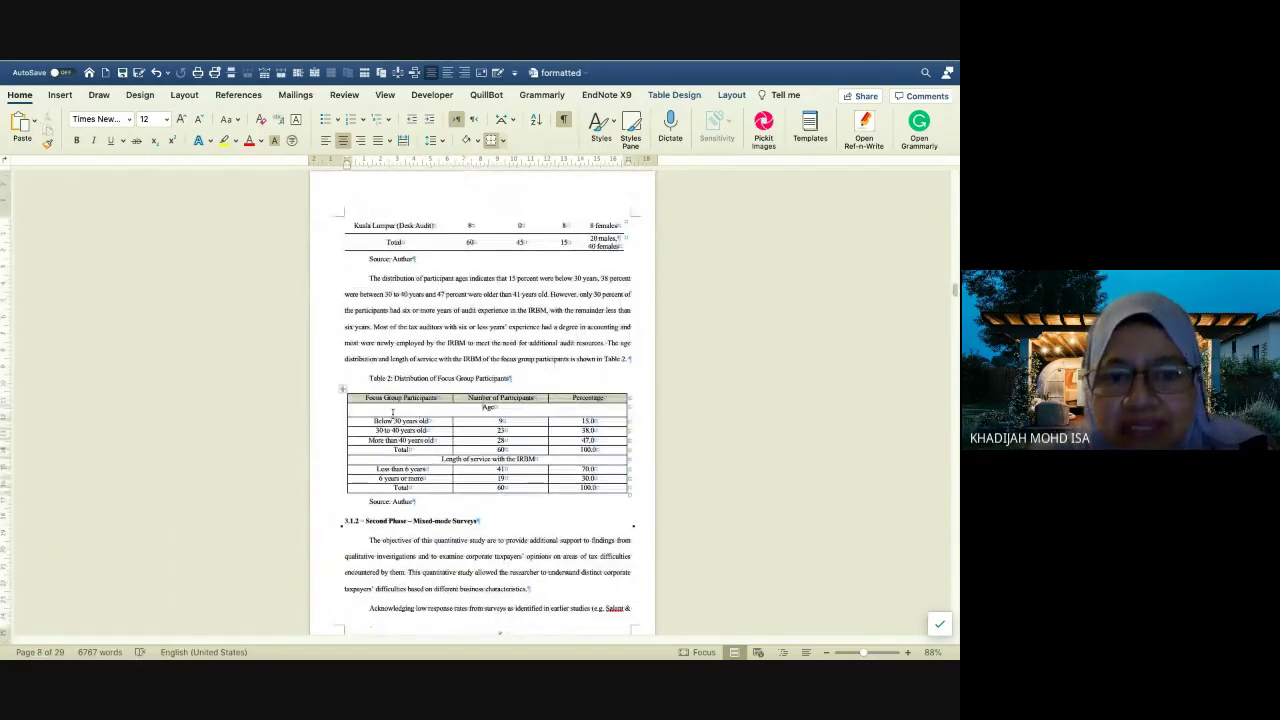
{"action": "left_click", "coordinate": [341, 391]}
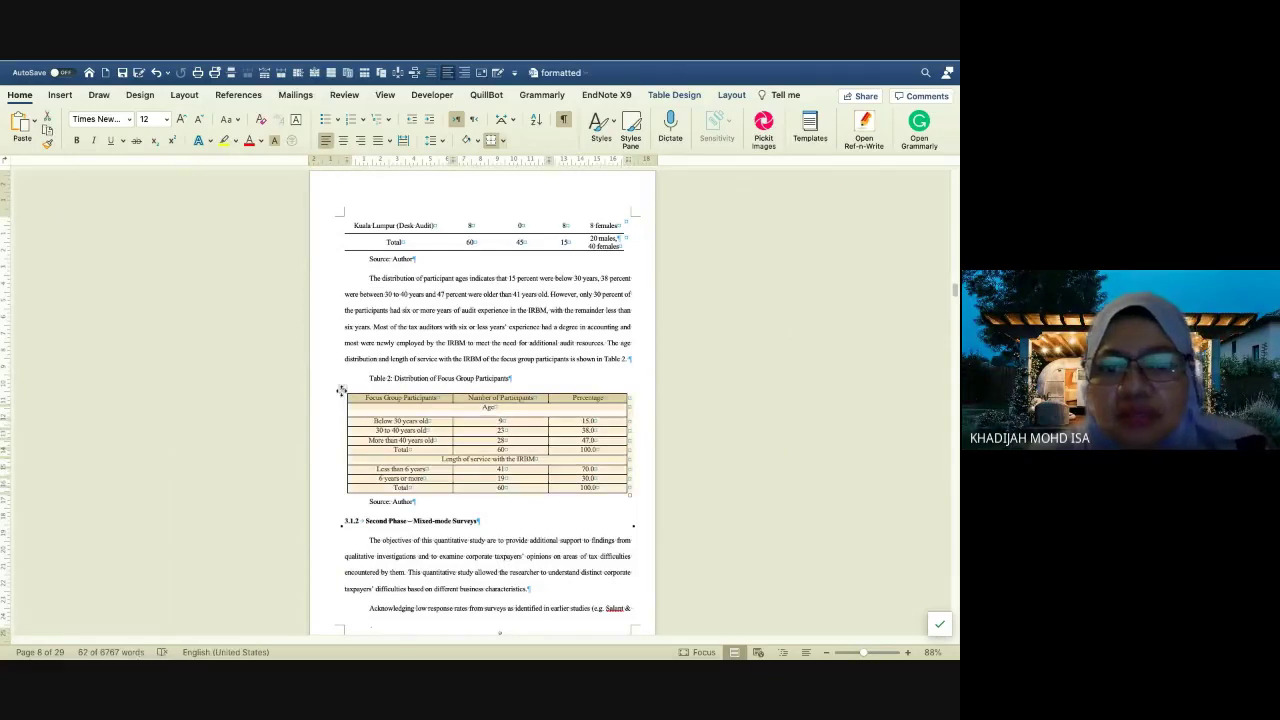
{"action": "left_click", "coordinate": [503, 140]}
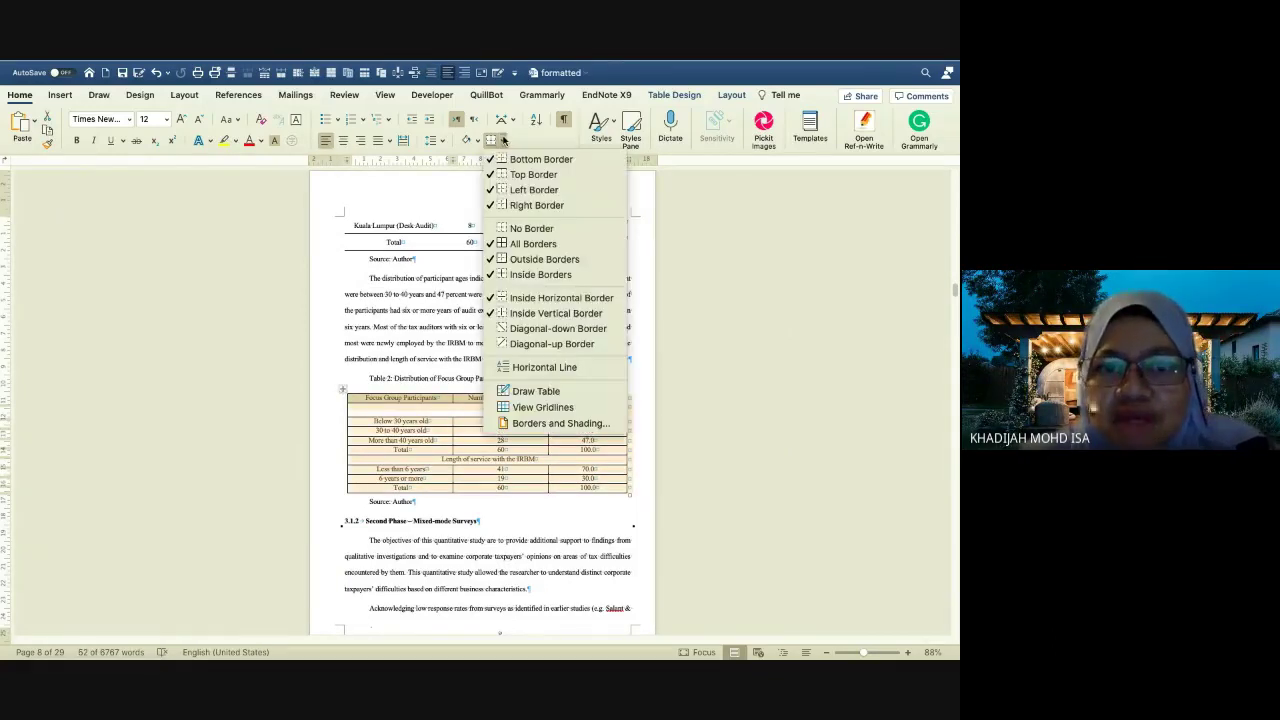
{"action": "left_click", "coordinate": [516, 229]}
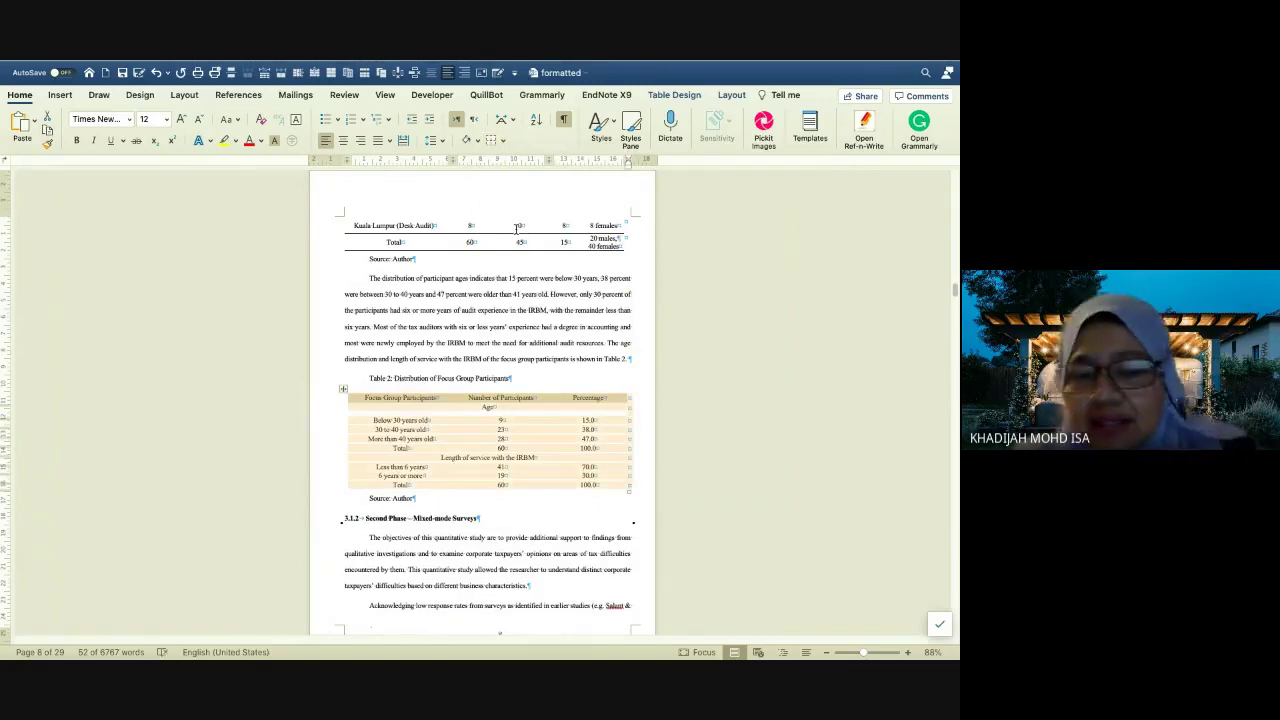
Remove the shading from Table 2's header row by setting its fill to No Colour
{"action": "left_click", "coordinate": [411, 399]}
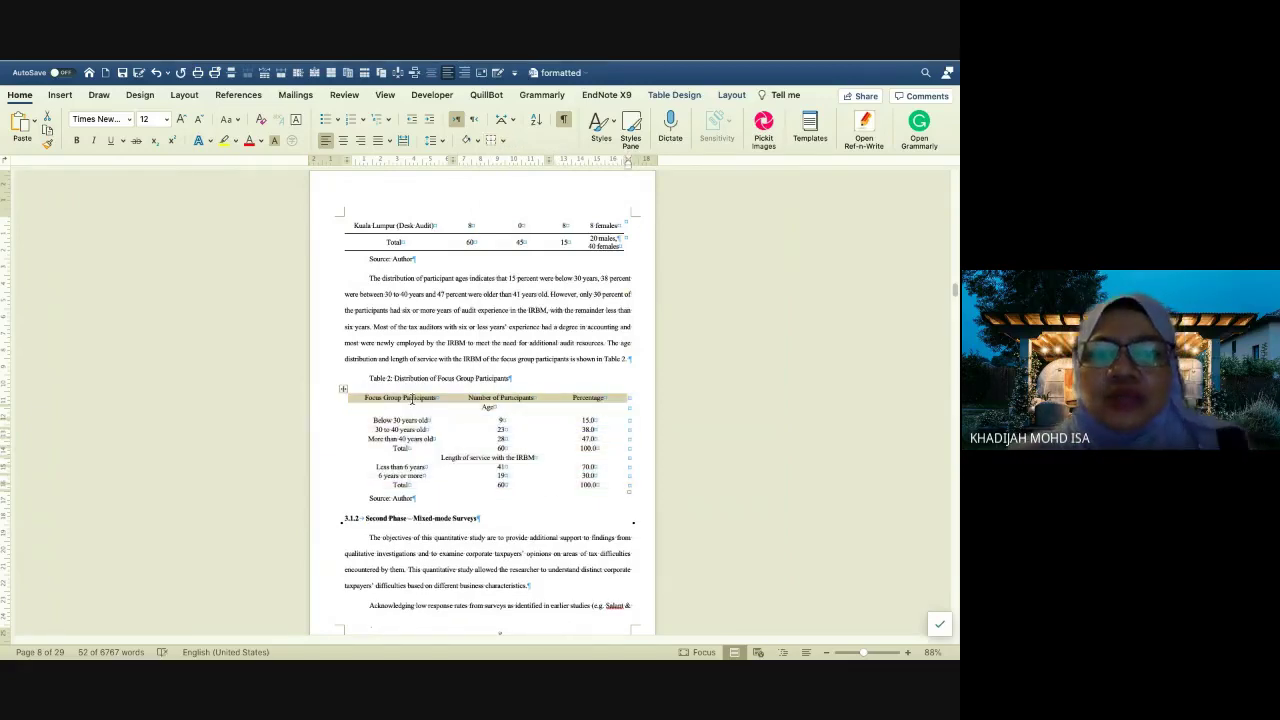
{"action": "left_click_drag", "start_coordinate": [411, 399], "coordinate": [594, 402]}
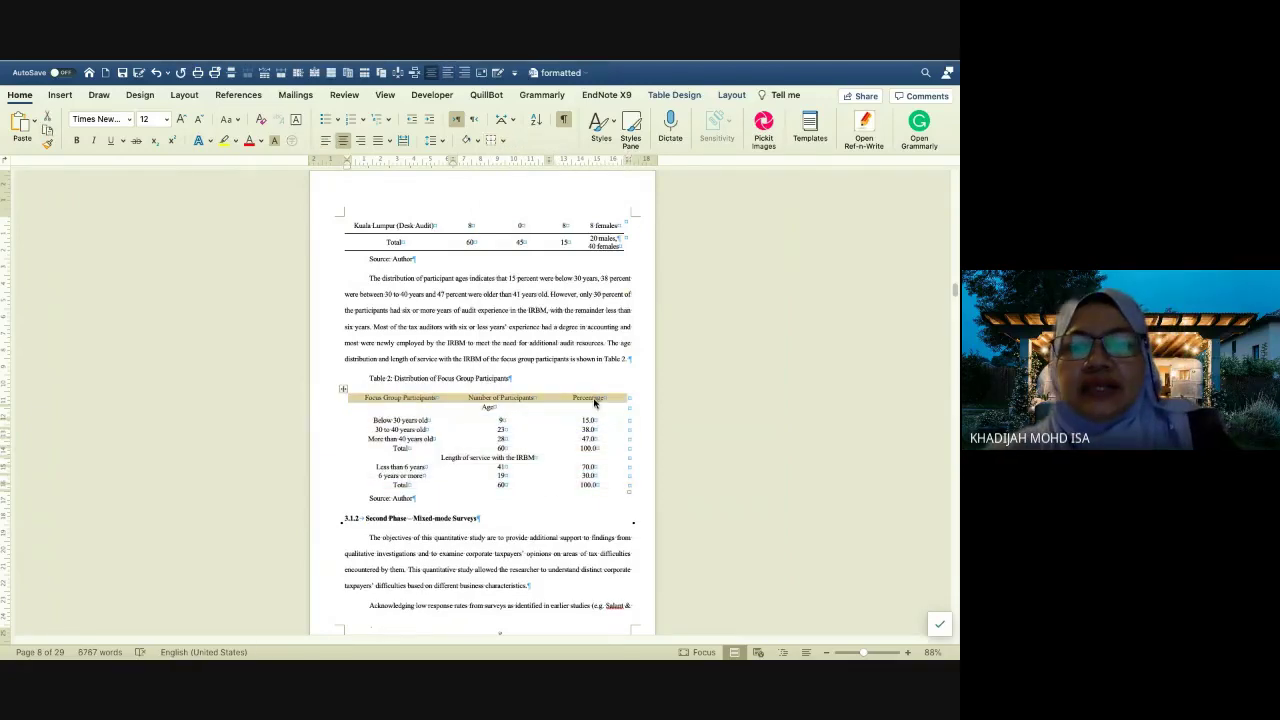
{"action": "left_click", "coordinate": [477, 142]}
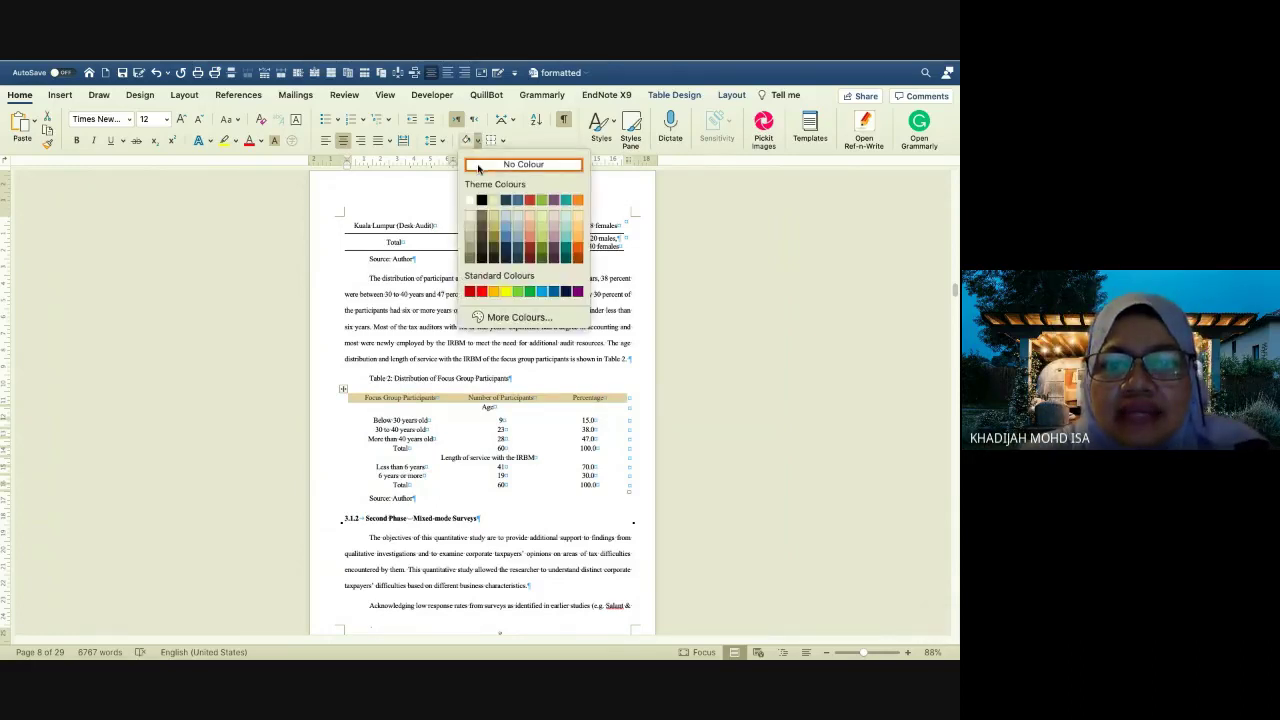
{"action": "left_click", "coordinate": [478, 166]}
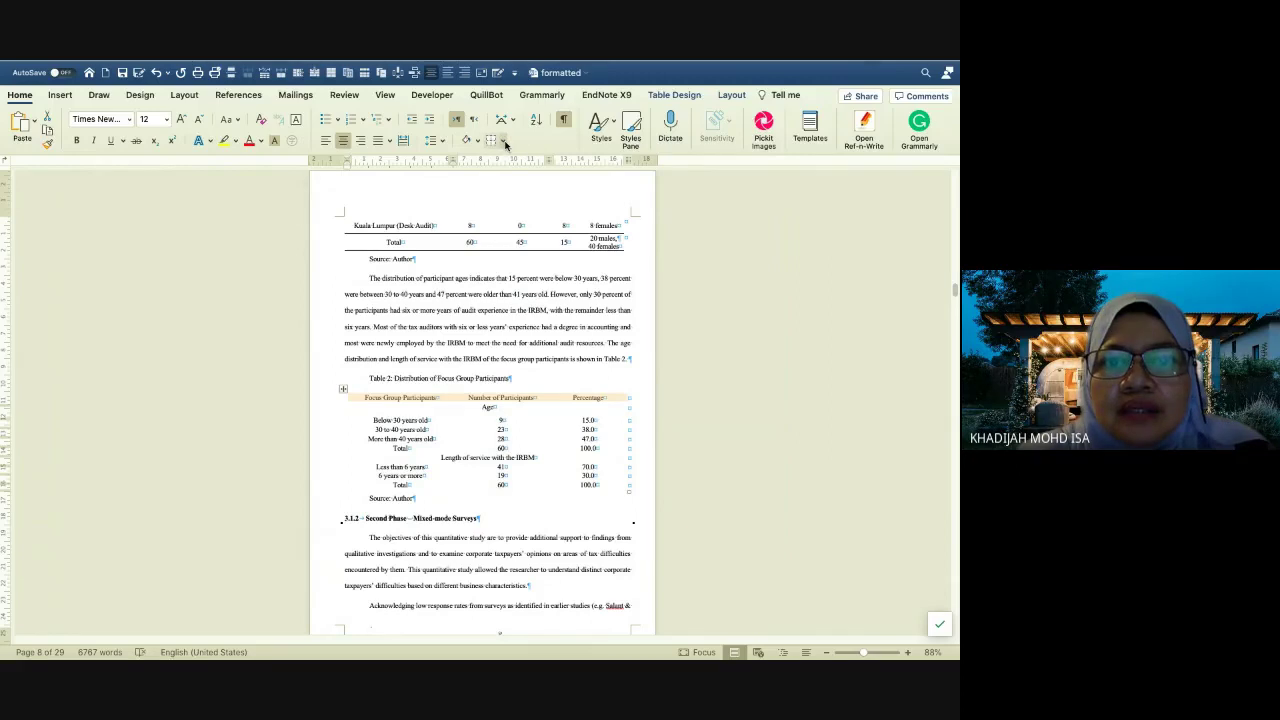
Add a bottom border and a top border to Table 2's header row
{"action": "left_click", "coordinate": [505, 144]}
{"action": "left_click", "coordinate": [507, 157]}
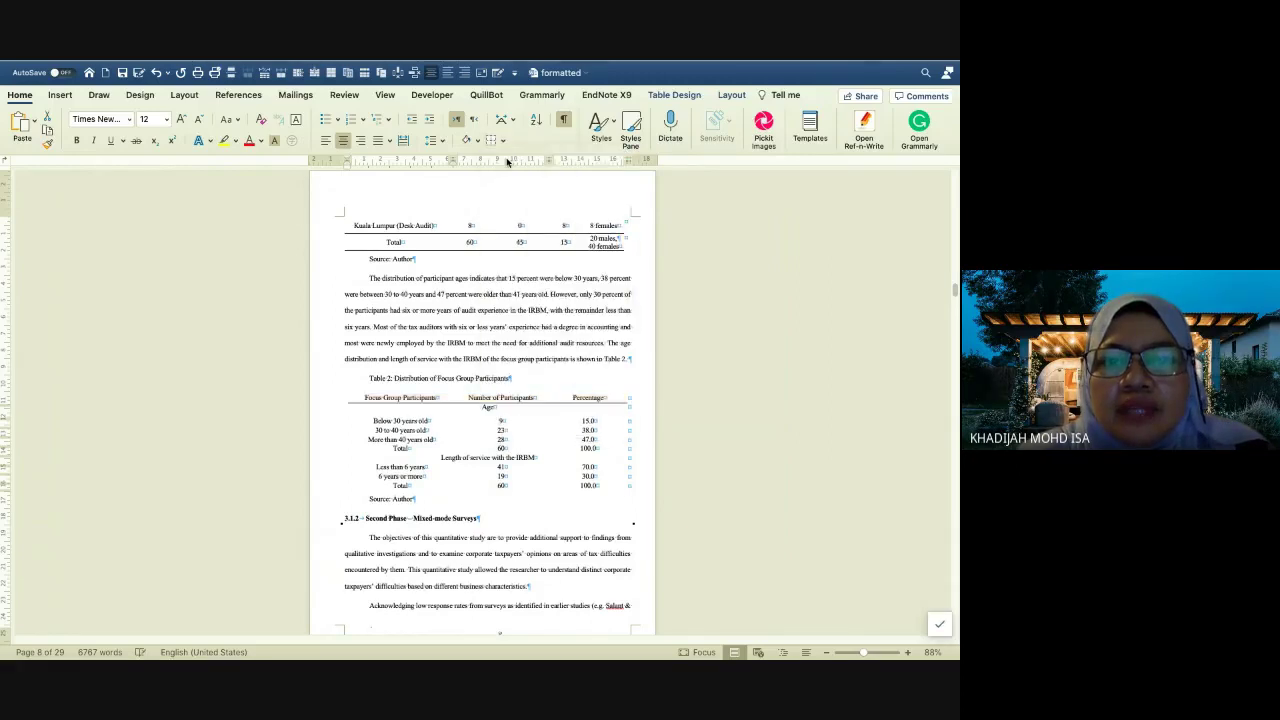
{"action": "left_click", "coordinate": [505, 144]}
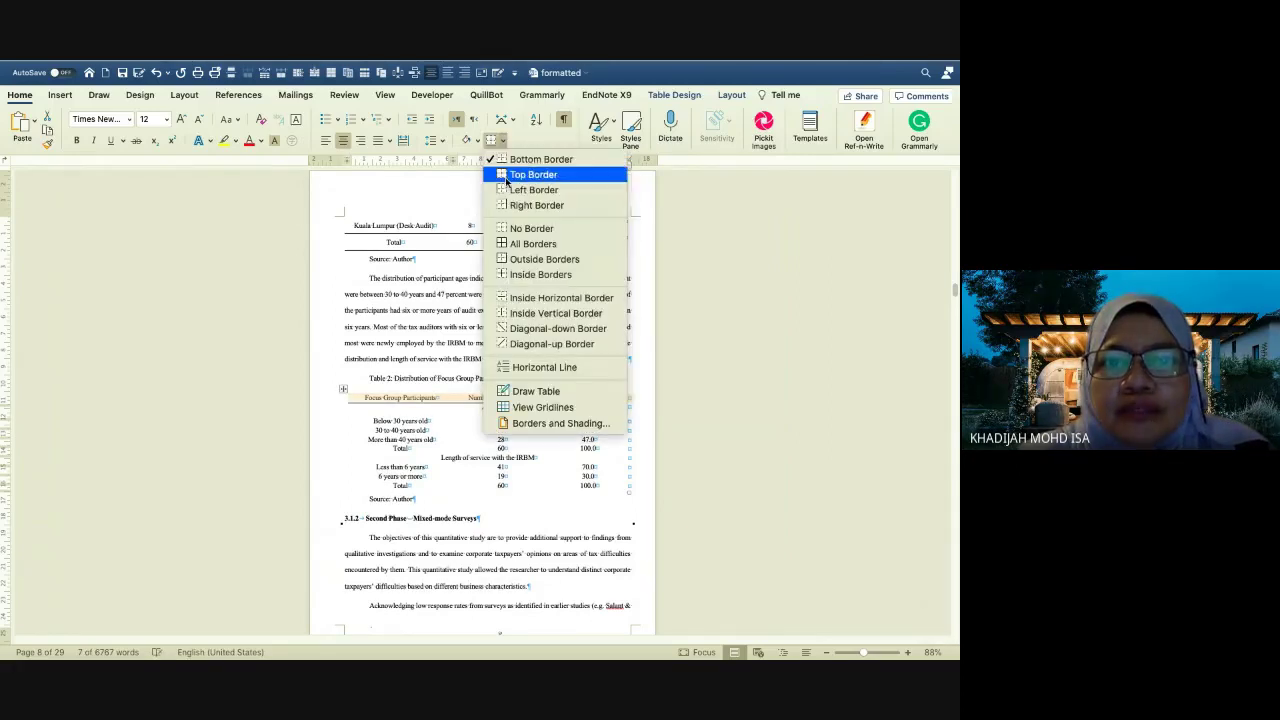
{"action": "left_click", "coordinate": [507, 171]}
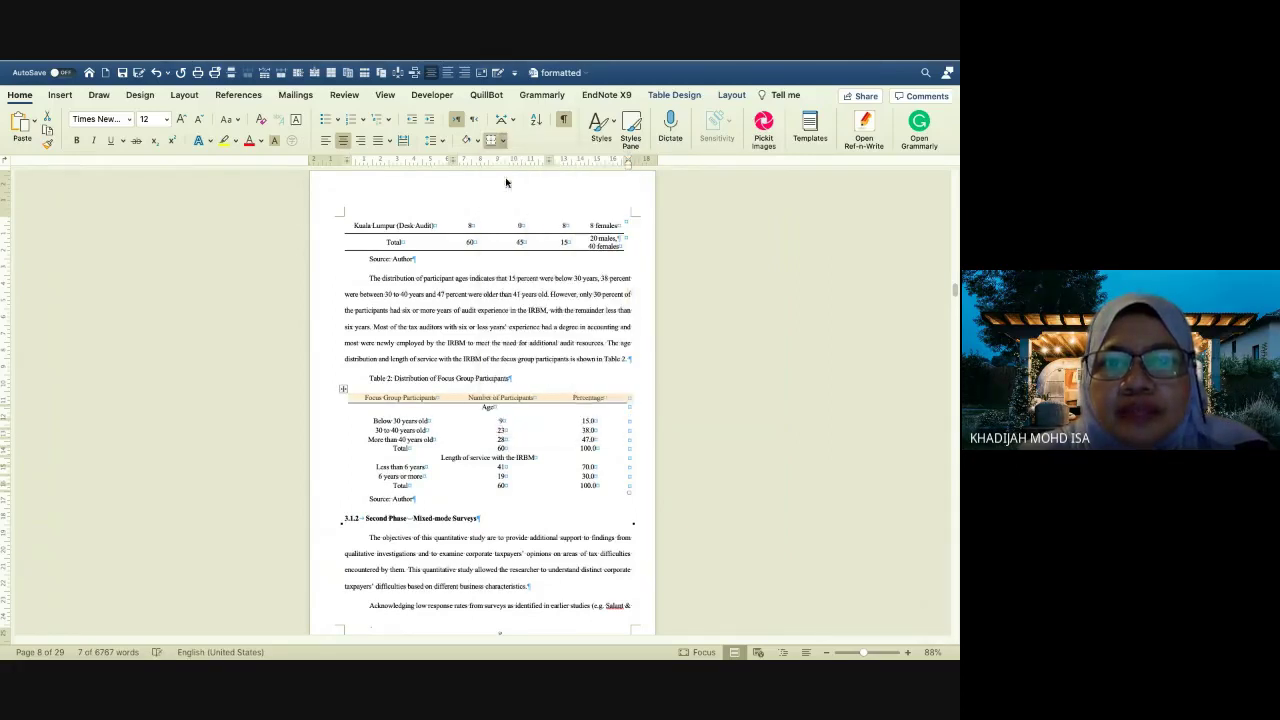
Add a top border and a bottom border to the final Total row of Table 2
{"action": "left_click", "coordinate": [409, 486]}
{"action": "left_click", "coordinate": [598, 487], "text": "shift"}
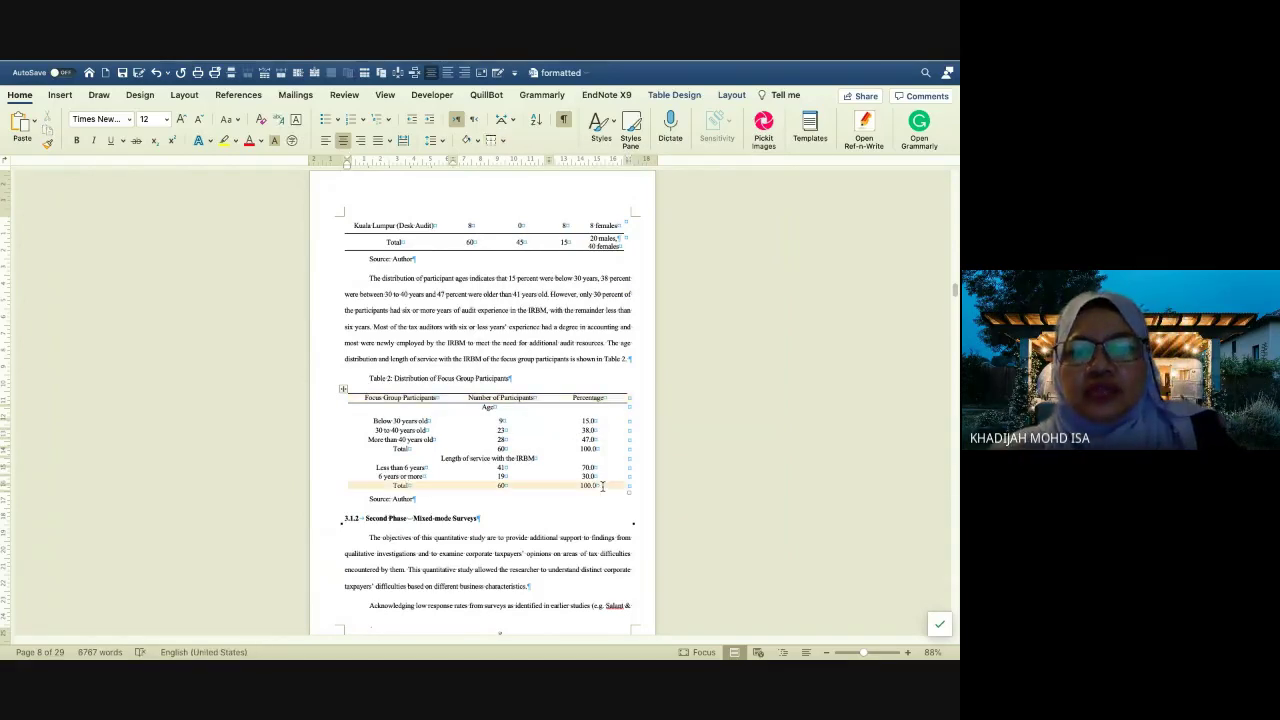
{"action": "left_click", "coordinate": [492, 143]}
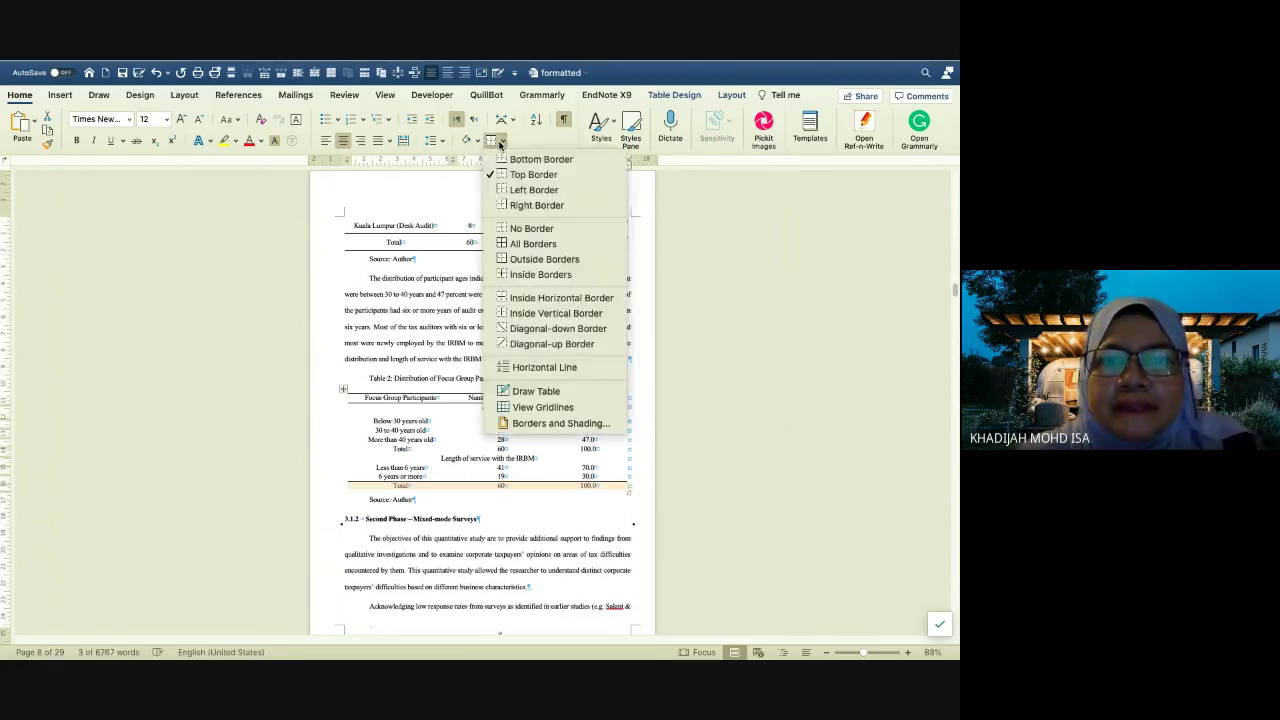
{"action": "left_click", "coordinate": [502, 141]}
{"action": "left_click", "coordinate": [503, 161]}
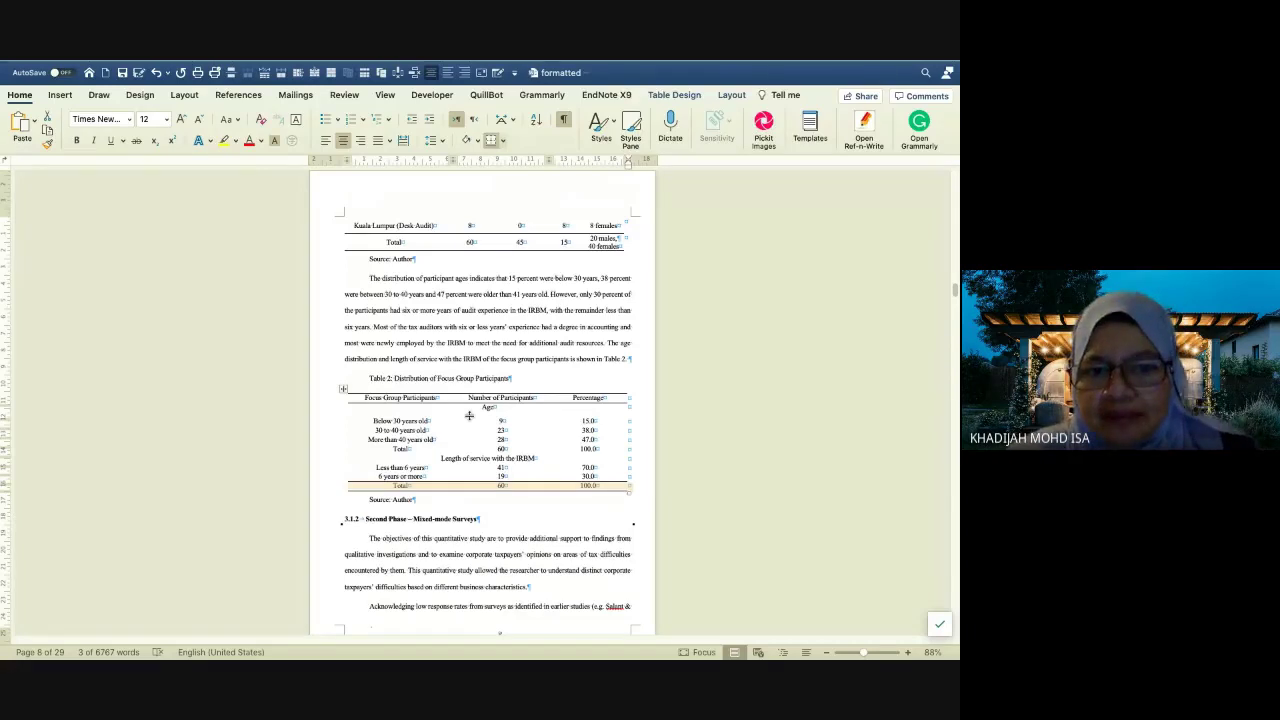
Insert an automatically numbered caption with the Table label above the whole focus group distribution table
{"action": "left_click", "coordinate": [343, 390]}
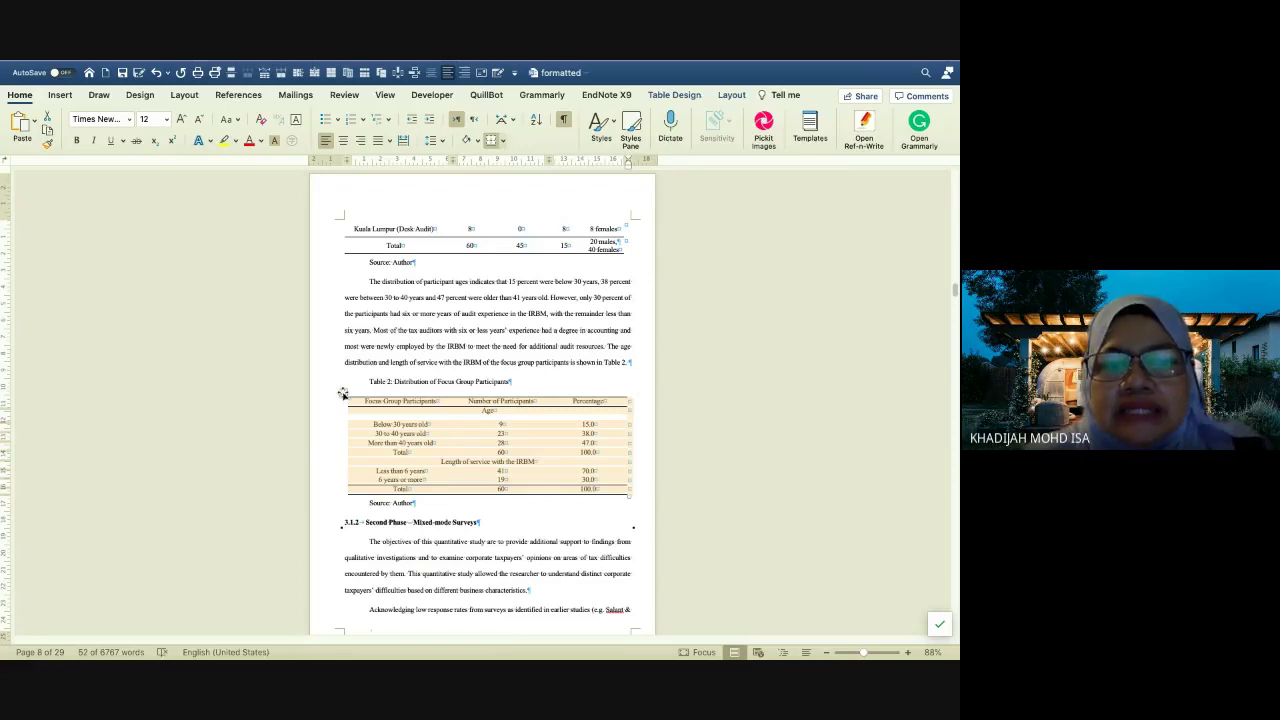
{"action": "right_click", "coordinate": [343, 393]}
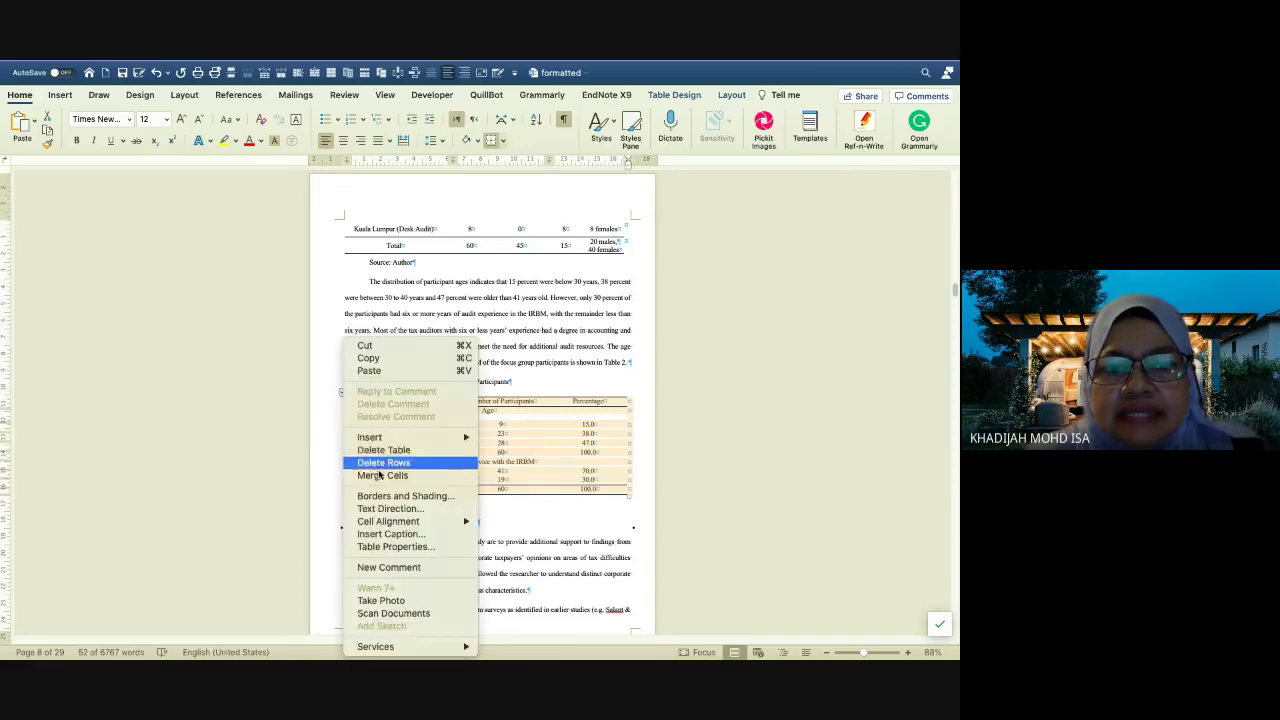
{"action": "left_click", "coordinate": [383, 535]}
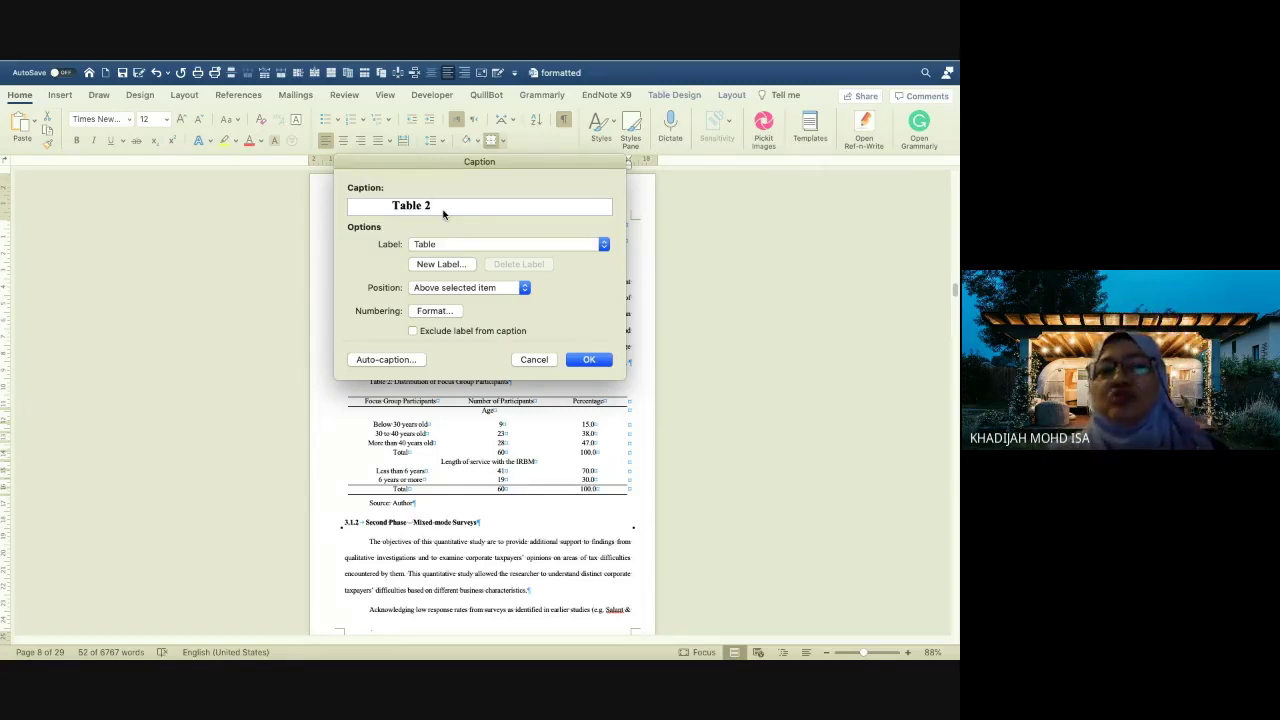
{"action": "left_click", "coordinate": [590, 360]}
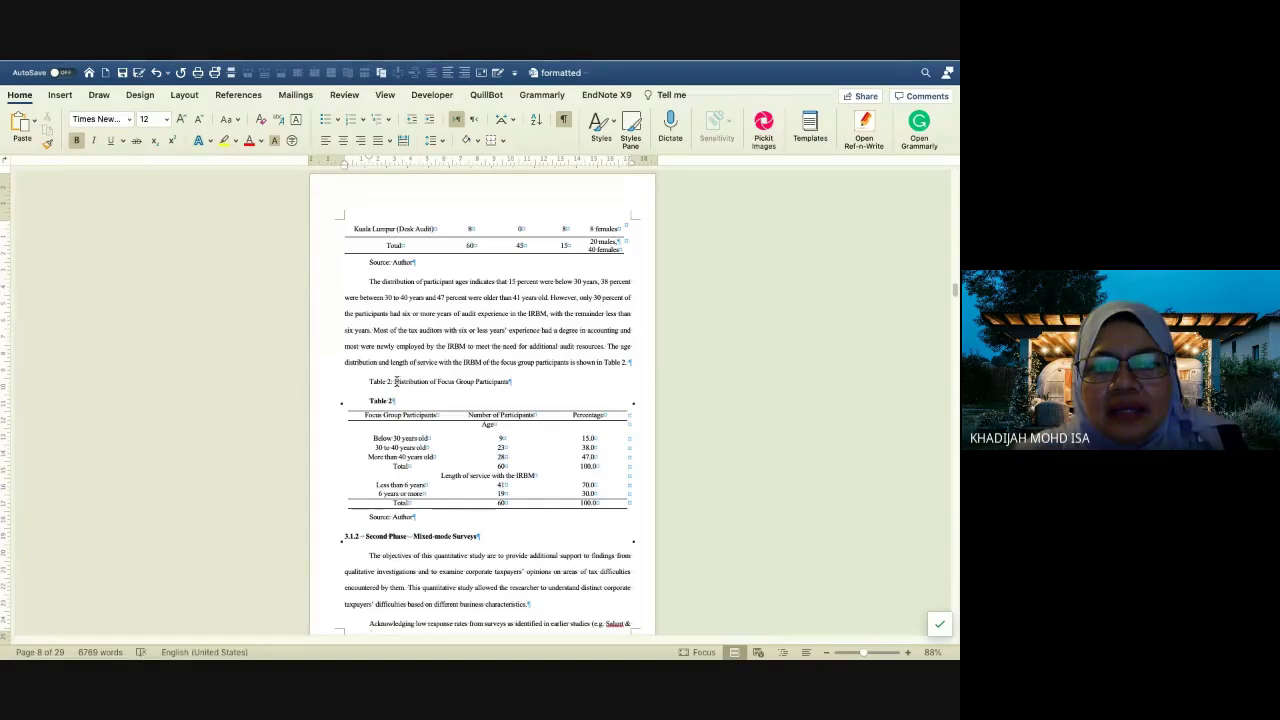
Copy the title "Distribution of Focus Group Participants" from the old caption into the new Table 2 caption and remove the extra empty paragraph
{"action": "left_click_drag", "start_coordinate": [396, 381], "coordinate": [516, 381]}
{"action": "key", "text": "ctrl+c"}
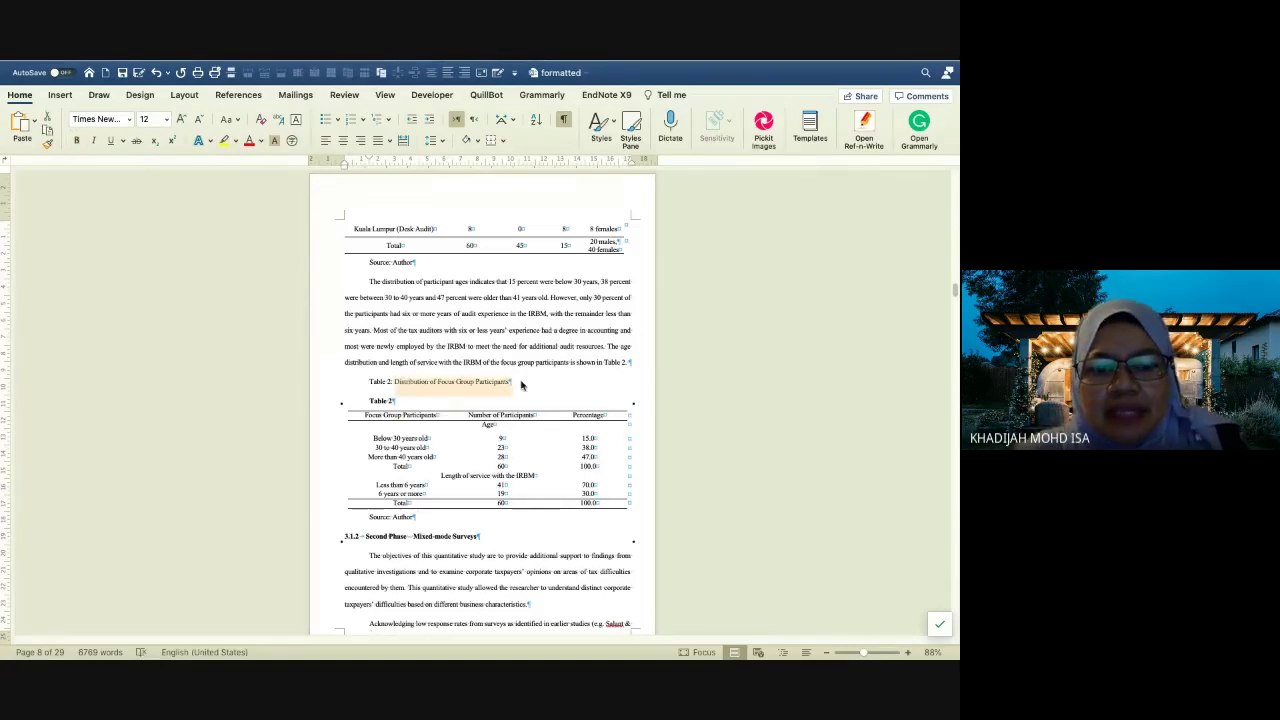
{"action": "left_click", "coordinate": [446, 401]}
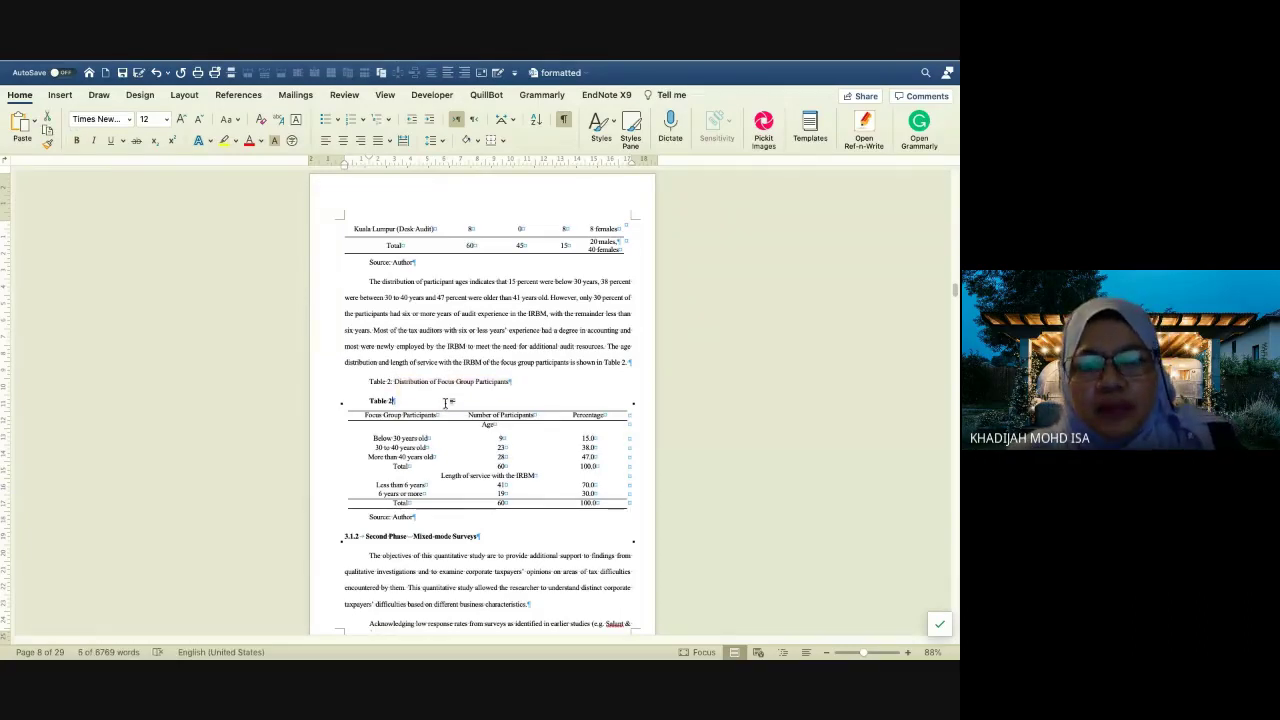
{"action": "key", "text": "ctrl+v"}
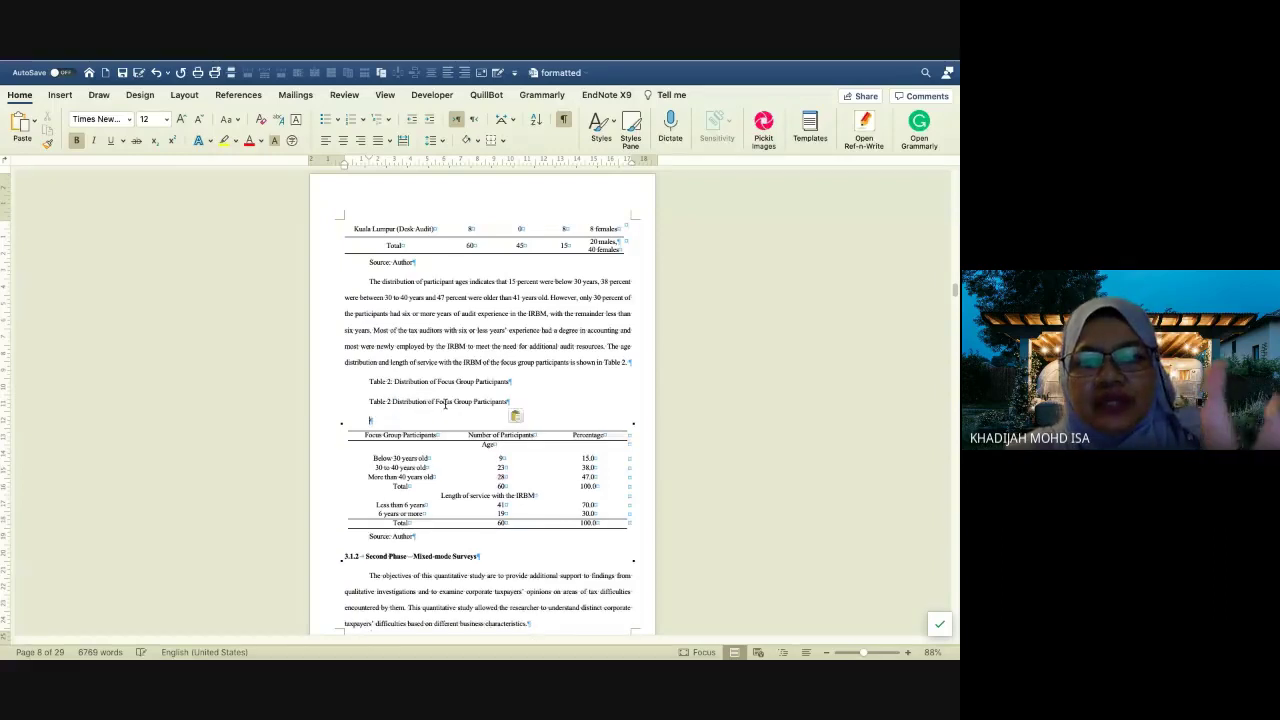
{"action": "key", "text": "BackSpace"}
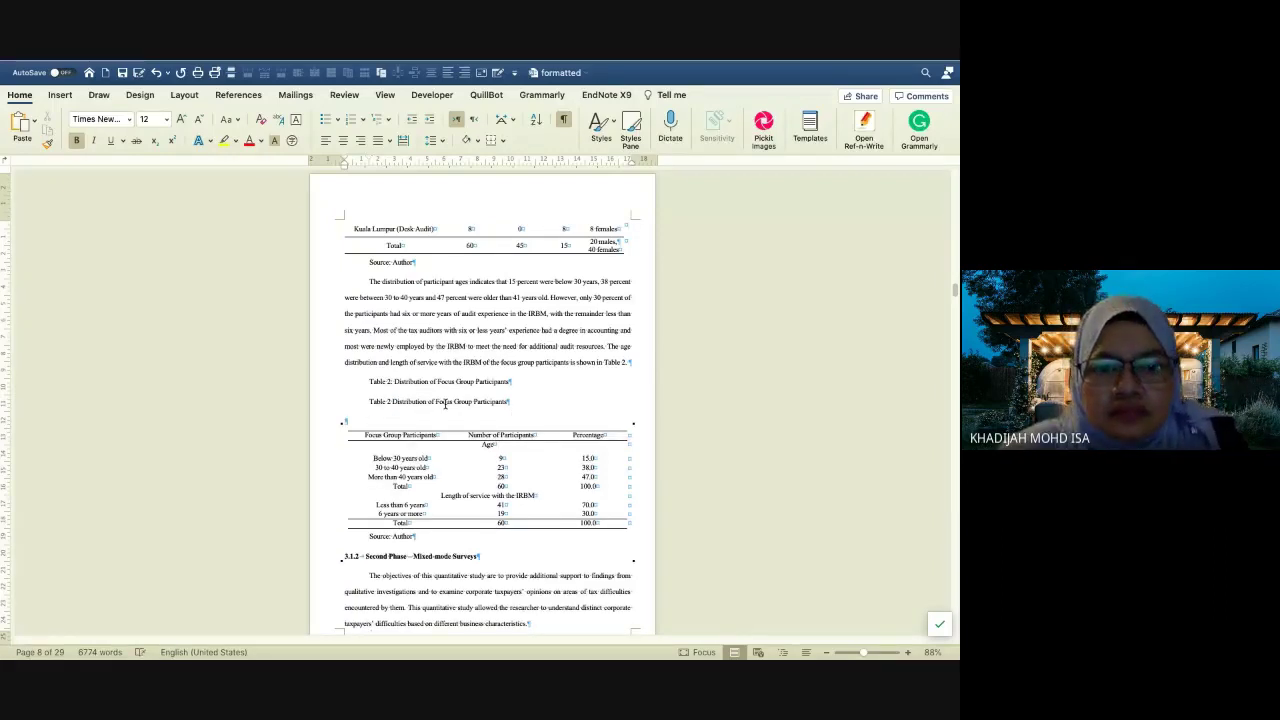
{"action": "key", "text": "BackSpace"}
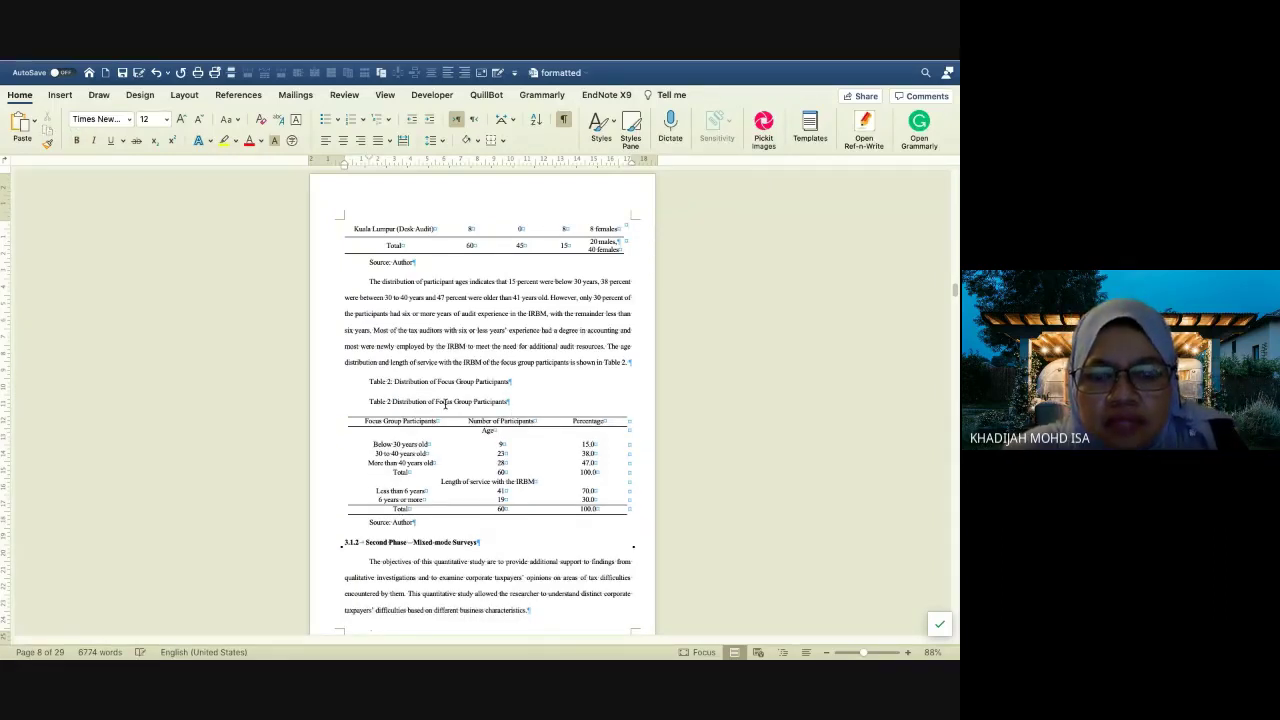
Apply the Caption style to the new line "Table 2 Distribution of Focus Group Participants"
{"action": "triple_click", "coordinate": [429, 403]}
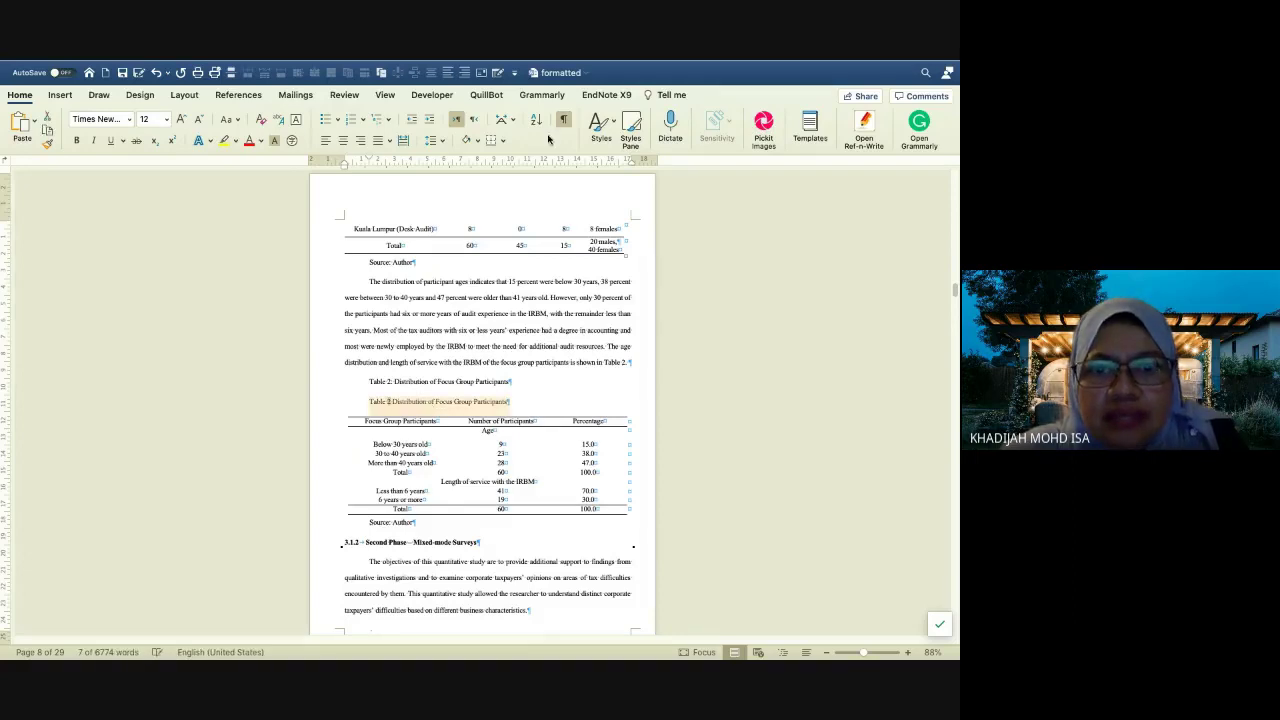
{"action": "left_click", "coordinate": [614, 128]}
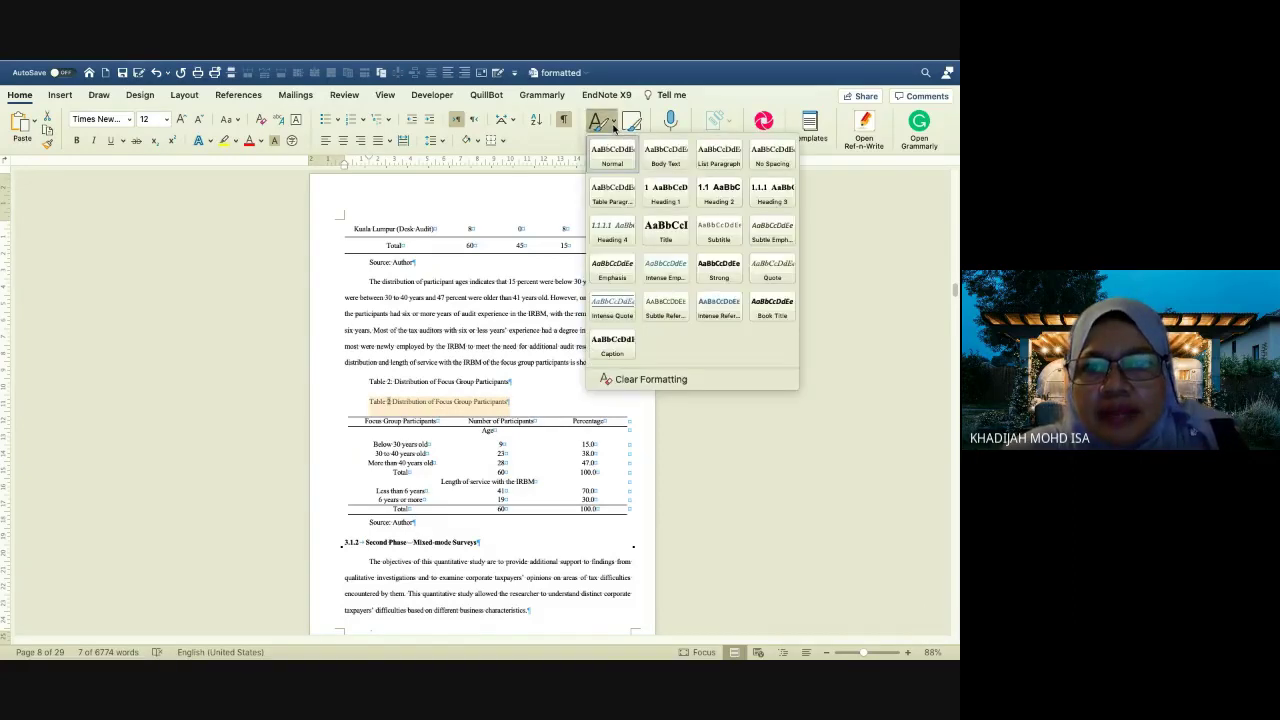
{"action": "left_click", "coordinate": [612, 344]}
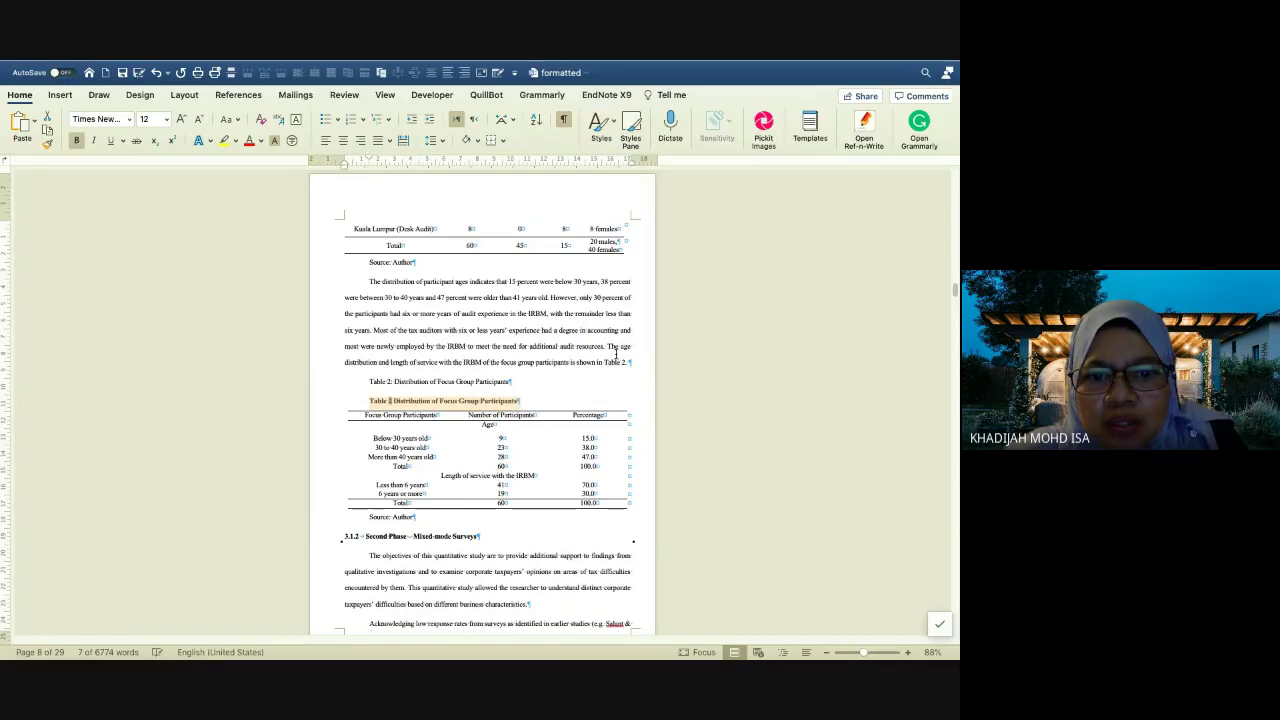
Modify the Caption style to use centred alignment and check the Table 1 caption
{"action": "left_click", "coordinate": [600, 124]}
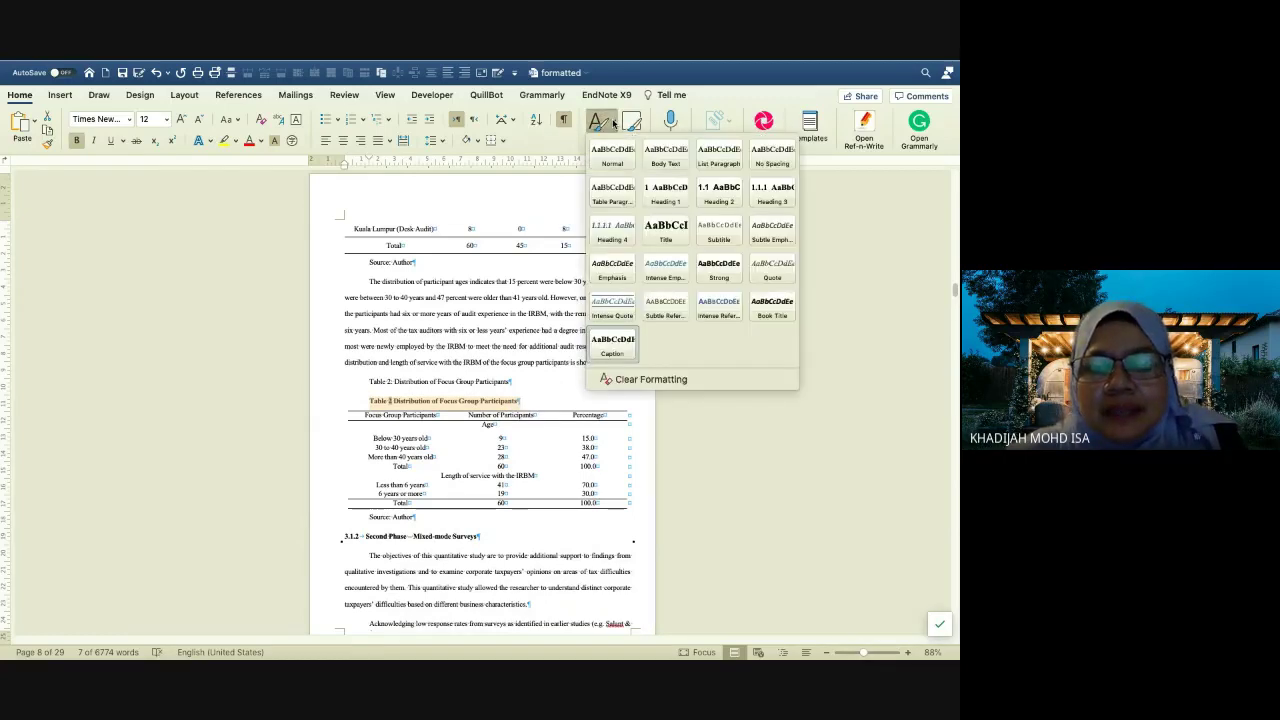
{"action": "right_click", "coordinate": [604, 340]}
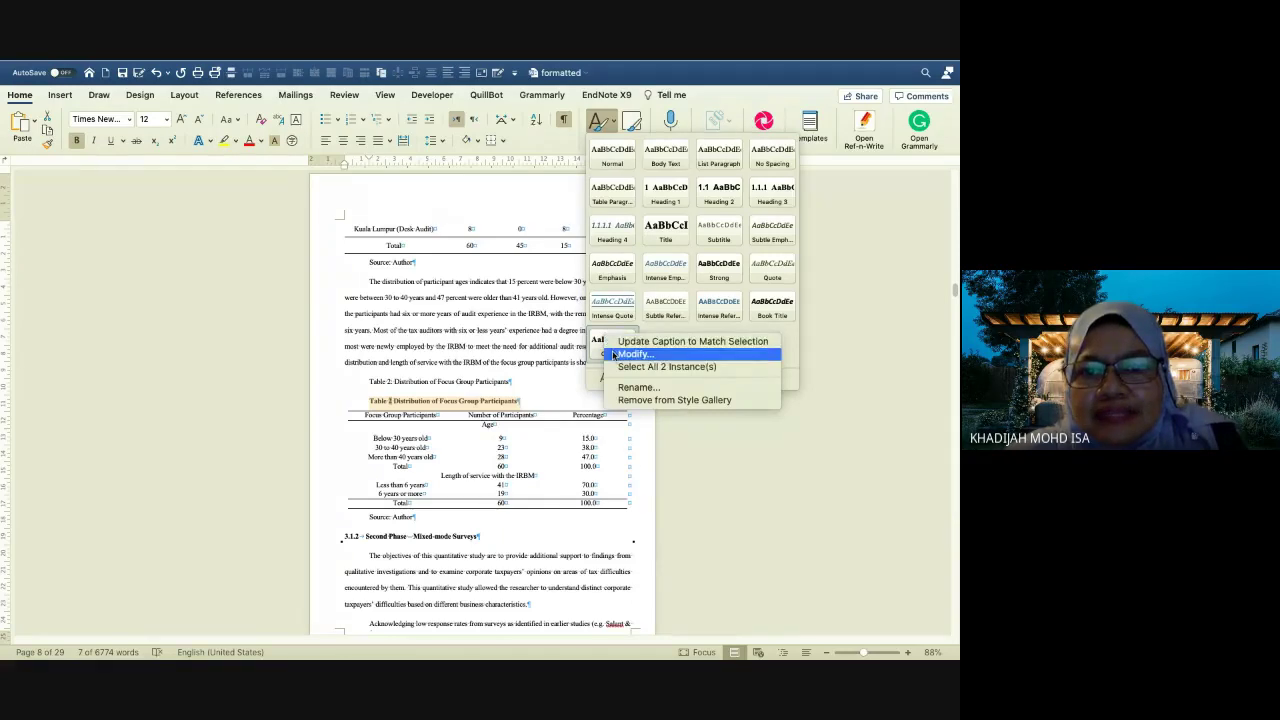
{"action": "left_click", "coordinate": [614, 354]}
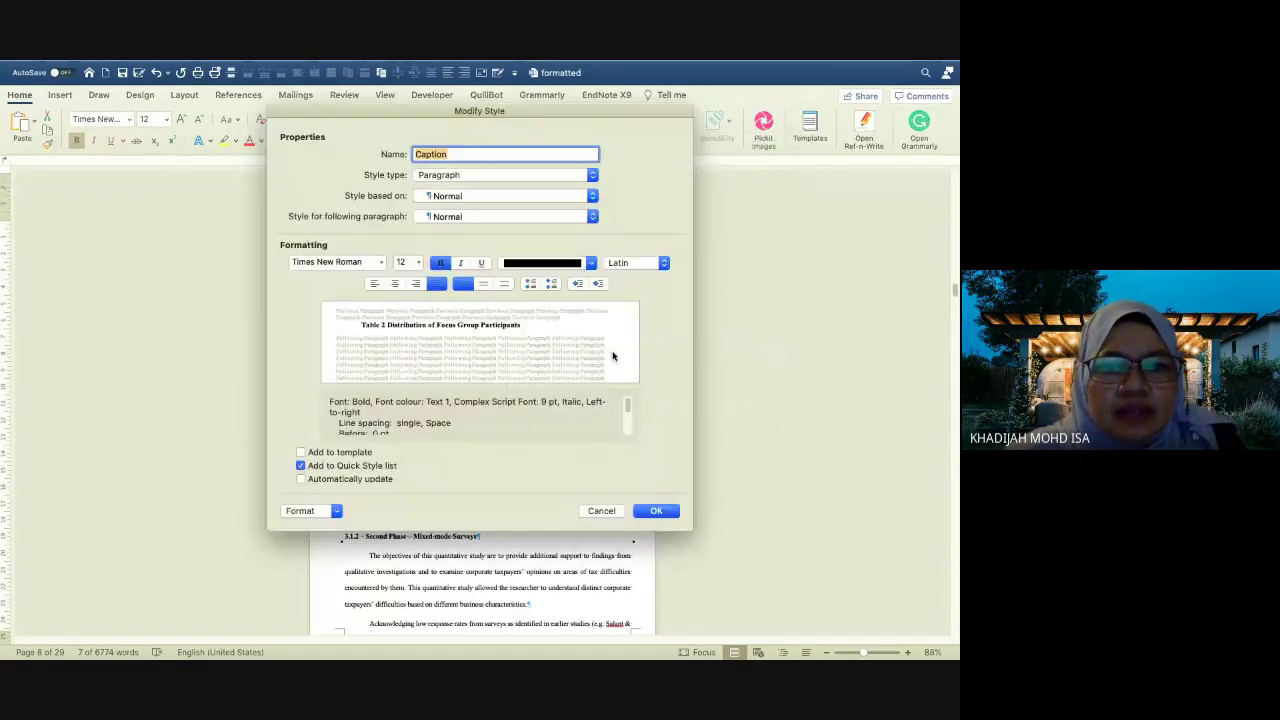
{"action": "left_click", "coordinate": [395, 283]}
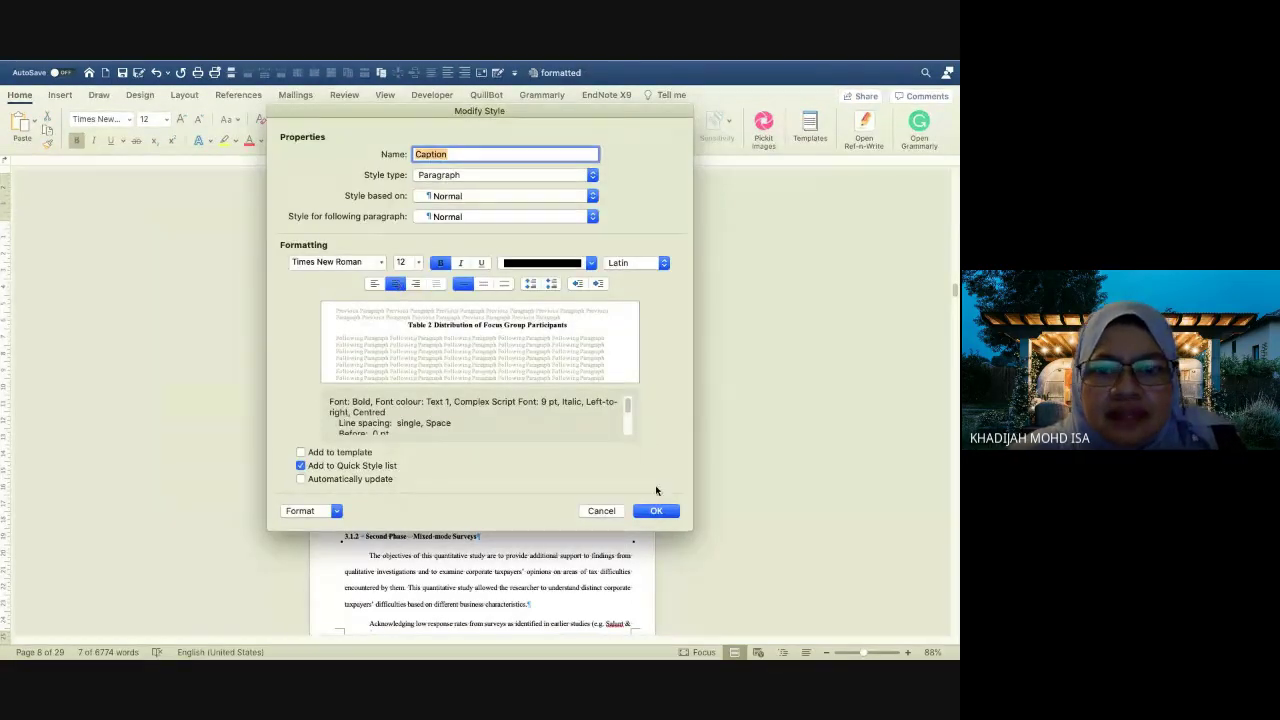
{"action": "left_click", "coordinate": [658, 510]}
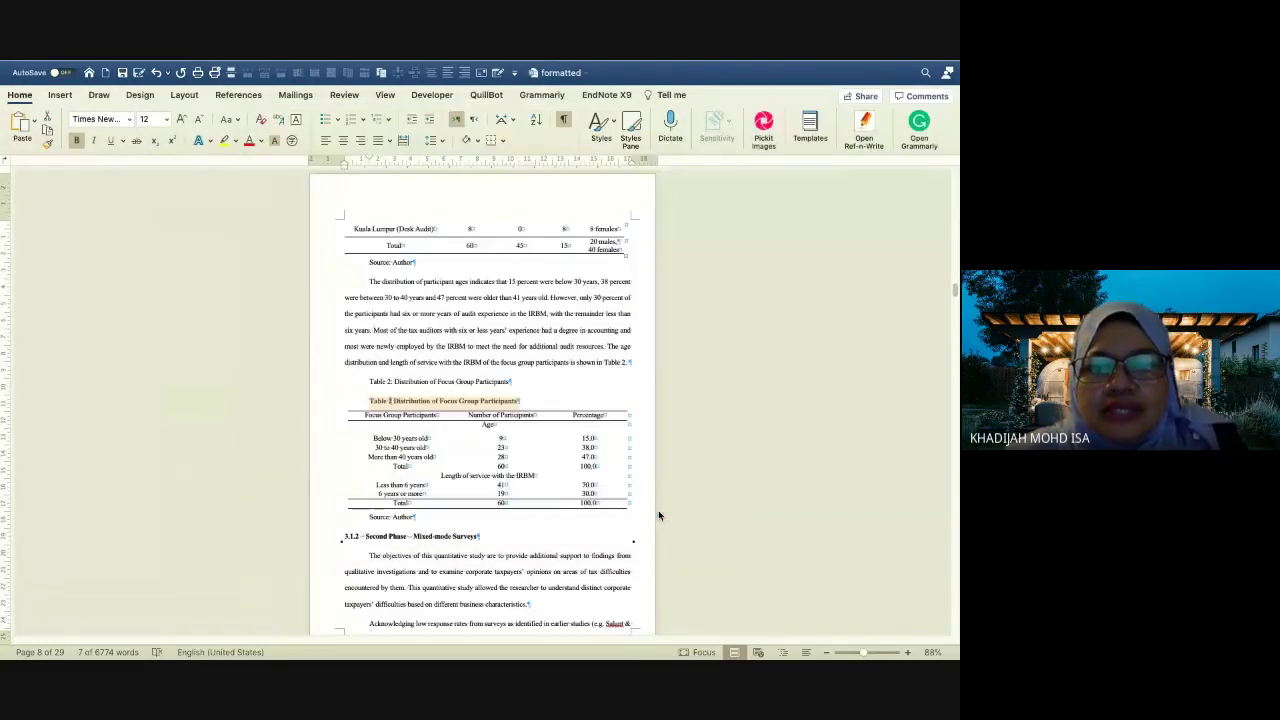
{"action": "scroll", "coordinate": [460, 395], "scroll_direction": "up", "scroll_amount": 8}
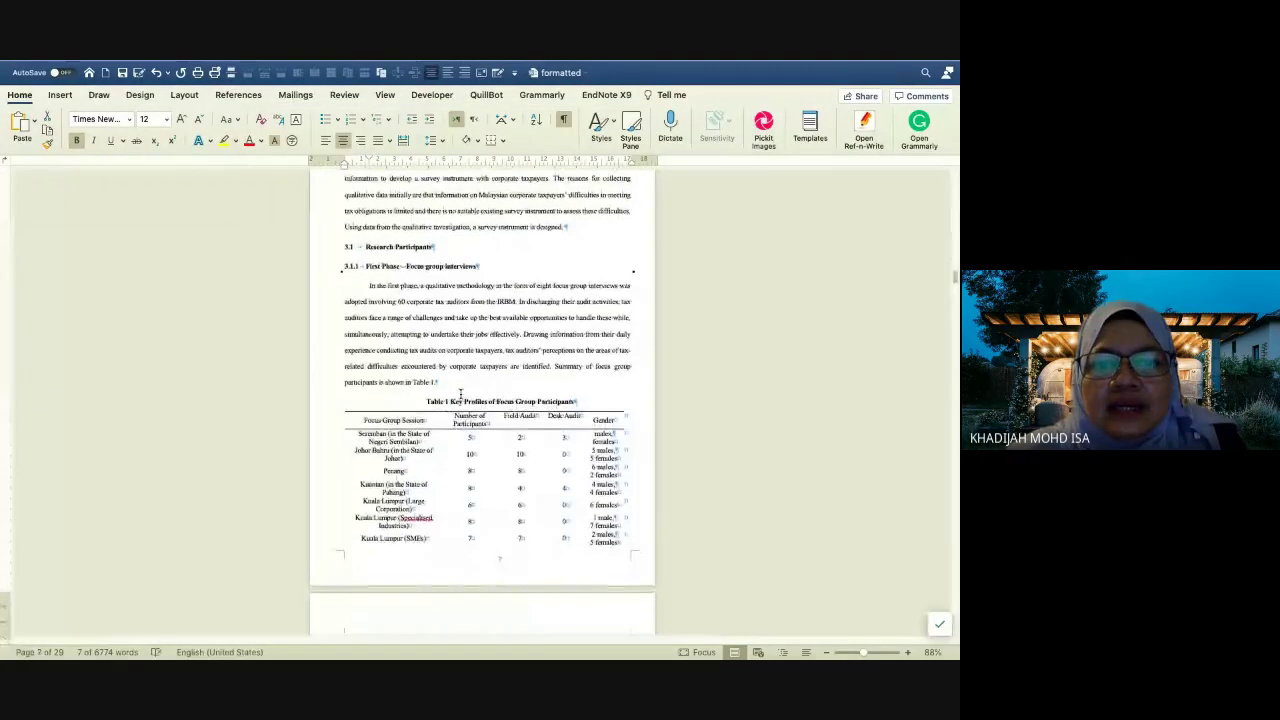
Review the Table 1 and Table 2 captions for matching centred Caption formatting
{"action": "scroll", "coordinate": [460, 395], "scroll_direction": "down", "scroll_amount": 1}
{"action": "scroll", "coordinate": [455, 403], "scroll_direction": "up", "scroll_amount": 2}
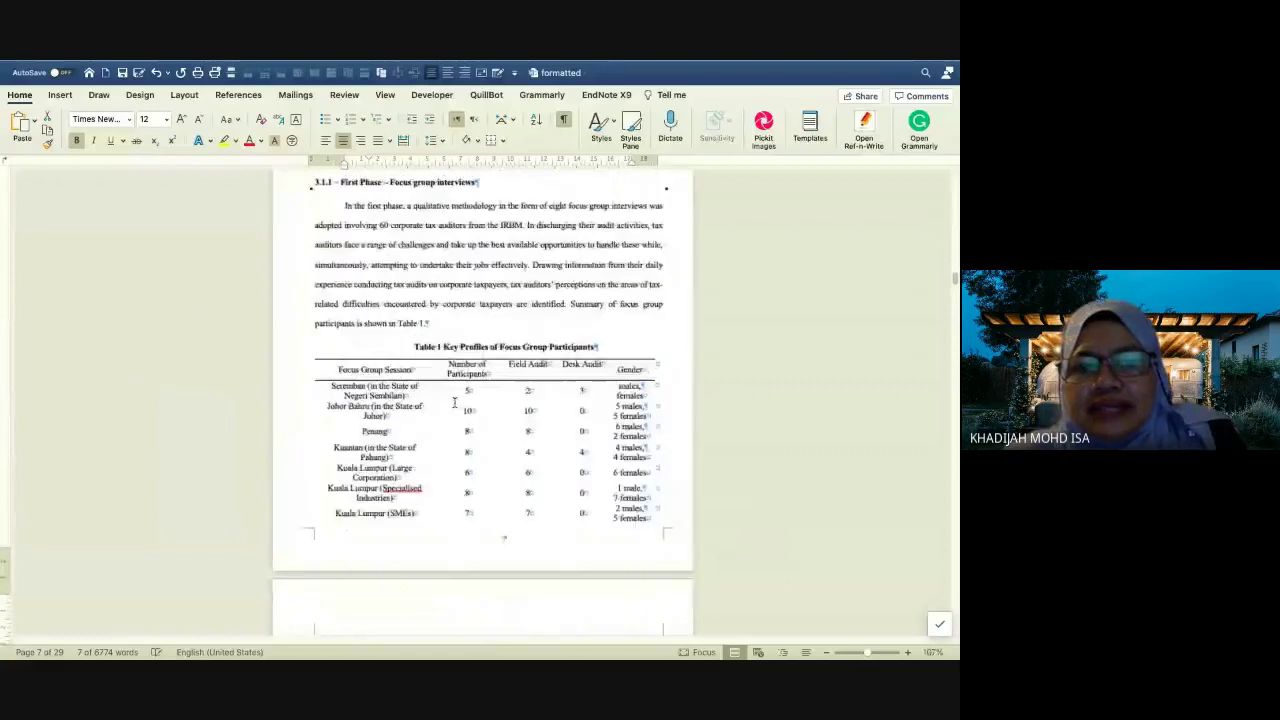
{"action": "scroll", "coordinate": [455, 403], "scroll_direction": "up", "scroll_amount": 5}
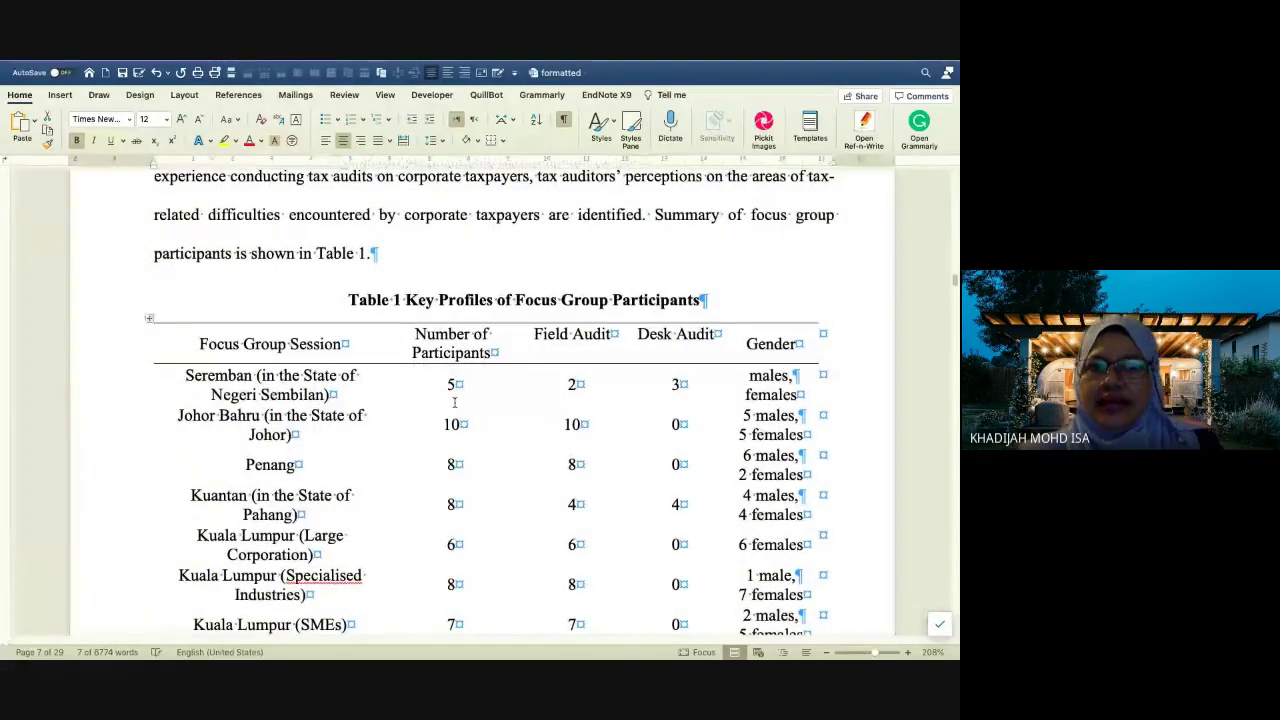
{"action": "scroll", "coordinate": [454, 402], "scroll_direction": "down", "scroll_amount": 5}
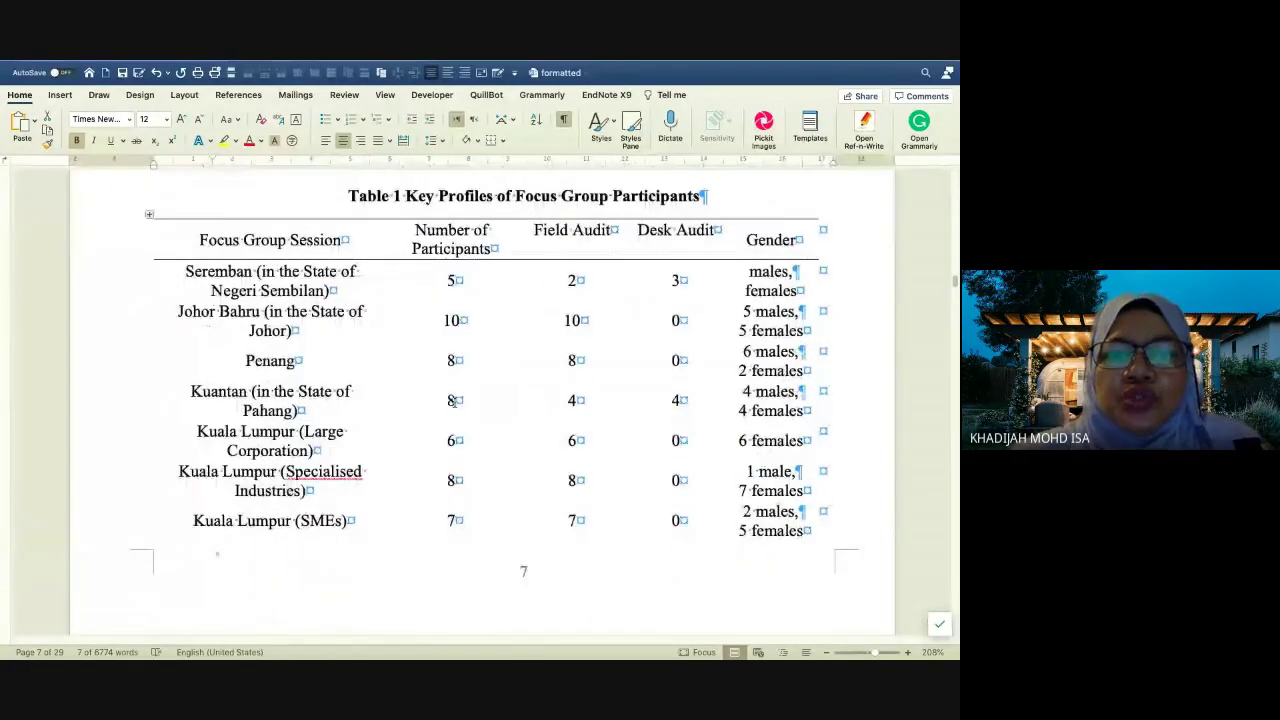
{"action": "scroll", "coordinate": [454, 402], "scroll_direction": "down", "scroll_amount": 10}
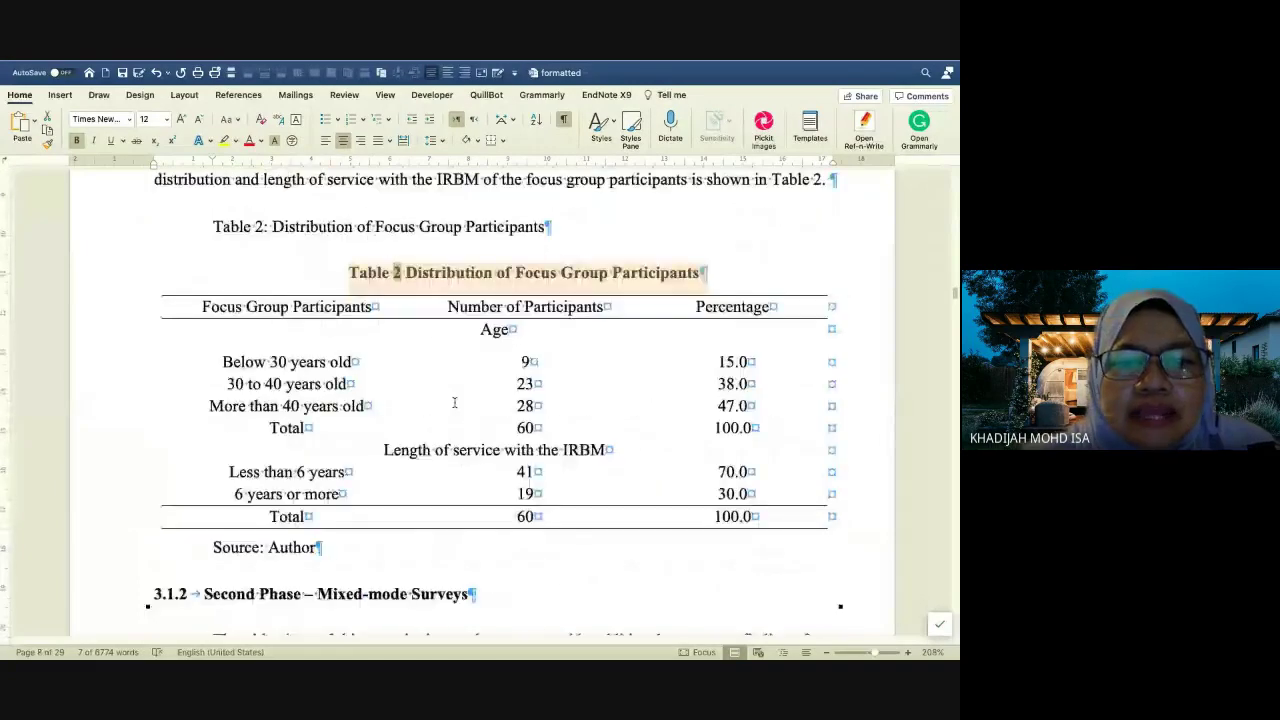
{"action": "scroll", "coordinate": [454, 402], "scroll_direction": "down", "scroll_amount": 3}
Start a caption with the Table label above the whole sampling and distribution method table and open its numbering format choices
{"action": "scroll", "coordinate": [456, 398], "scroll_direction": "down", "scroll_amount": 5}
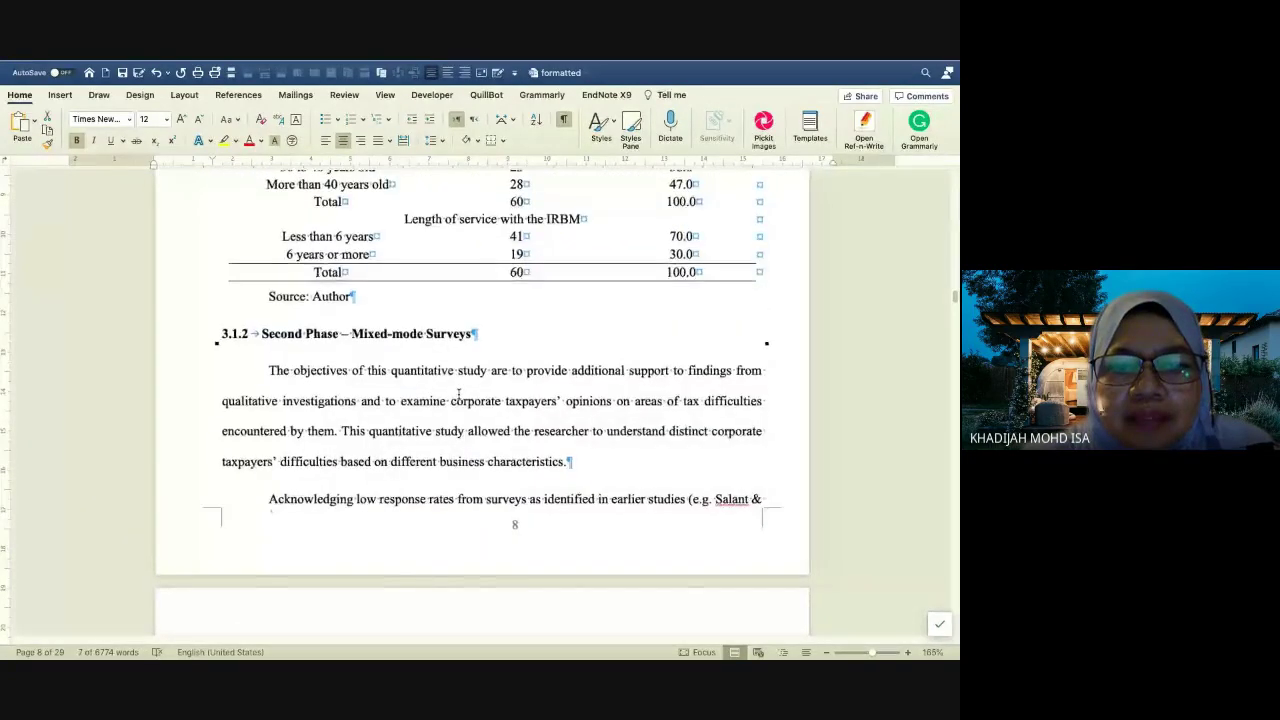
{"action": "scroll", "coordinate": [459, 393], "scroll_direction": "down", "scroll_amount": 15}
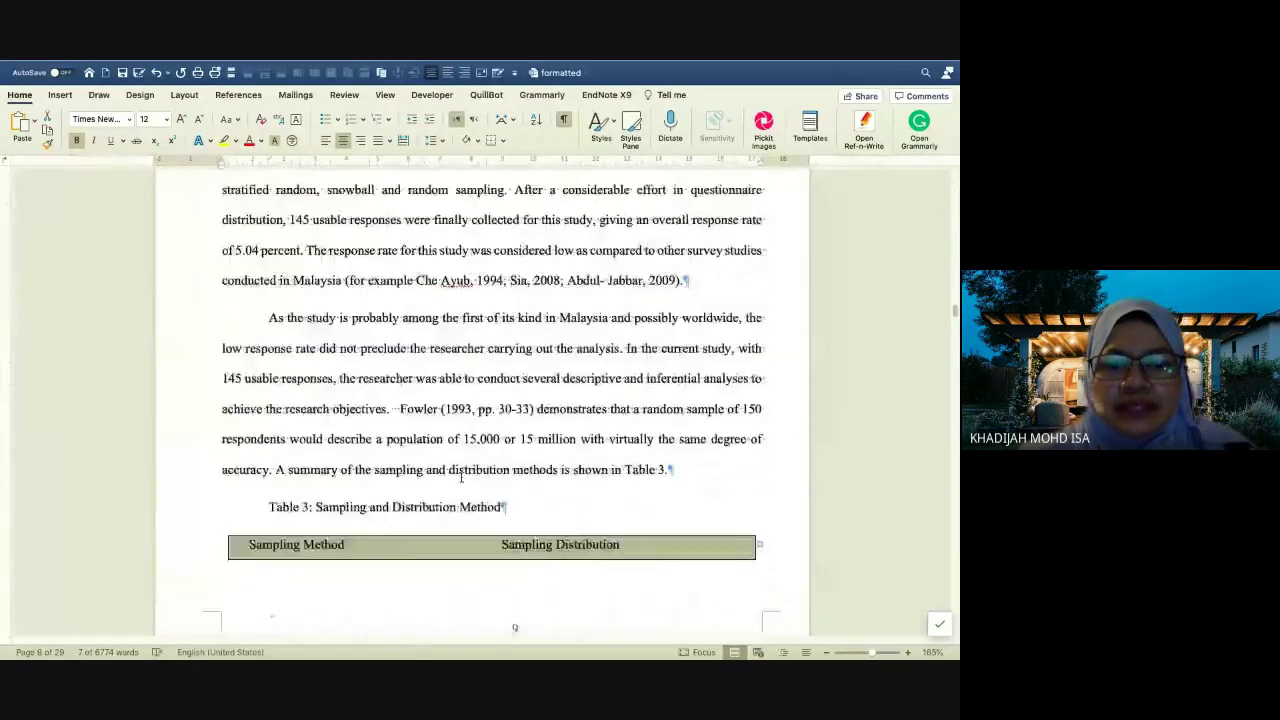
{"action": "scroll", "coordinate": [461, 478], "scroll_direction": "down", "scroll_amount": 10}
{"action": "scroll", "coordinate": [379, 433], "scroll_direction": "up", "scroll_amount": 6}
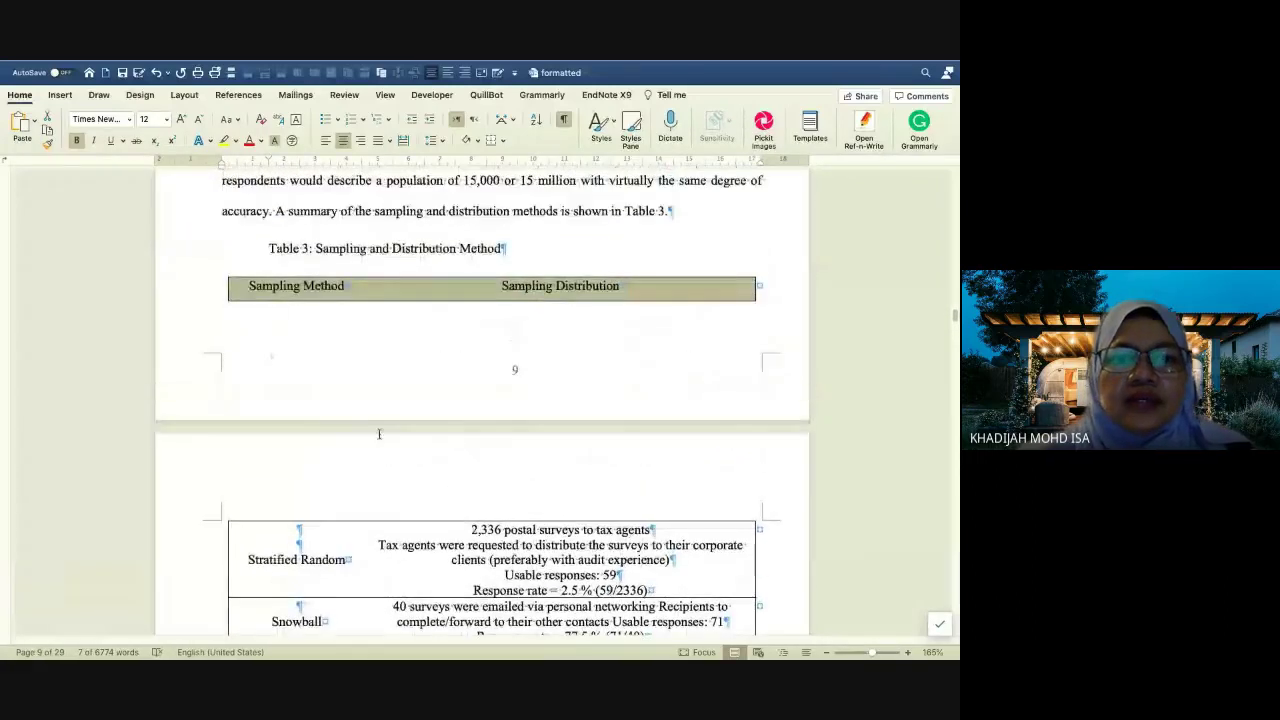
{"action": "left_click", "coordinate": [223, 273]}
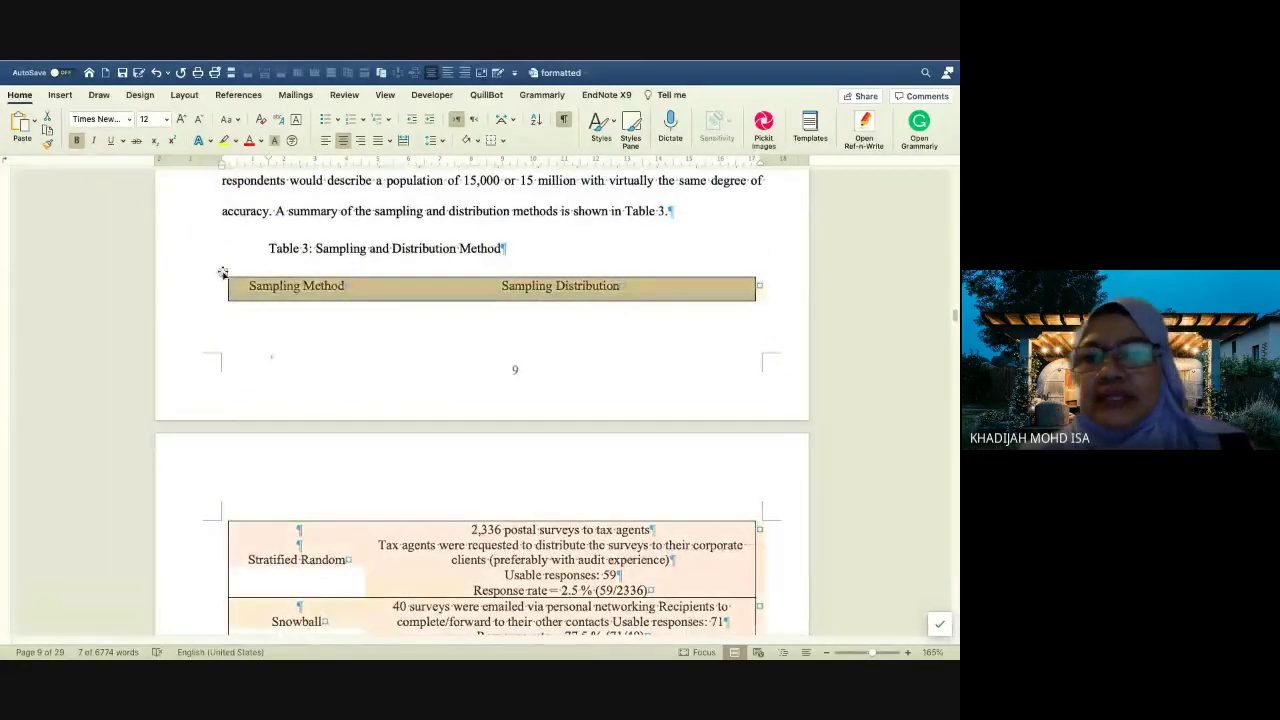
{"action": "right_click", "coordinate": [223, 273]}
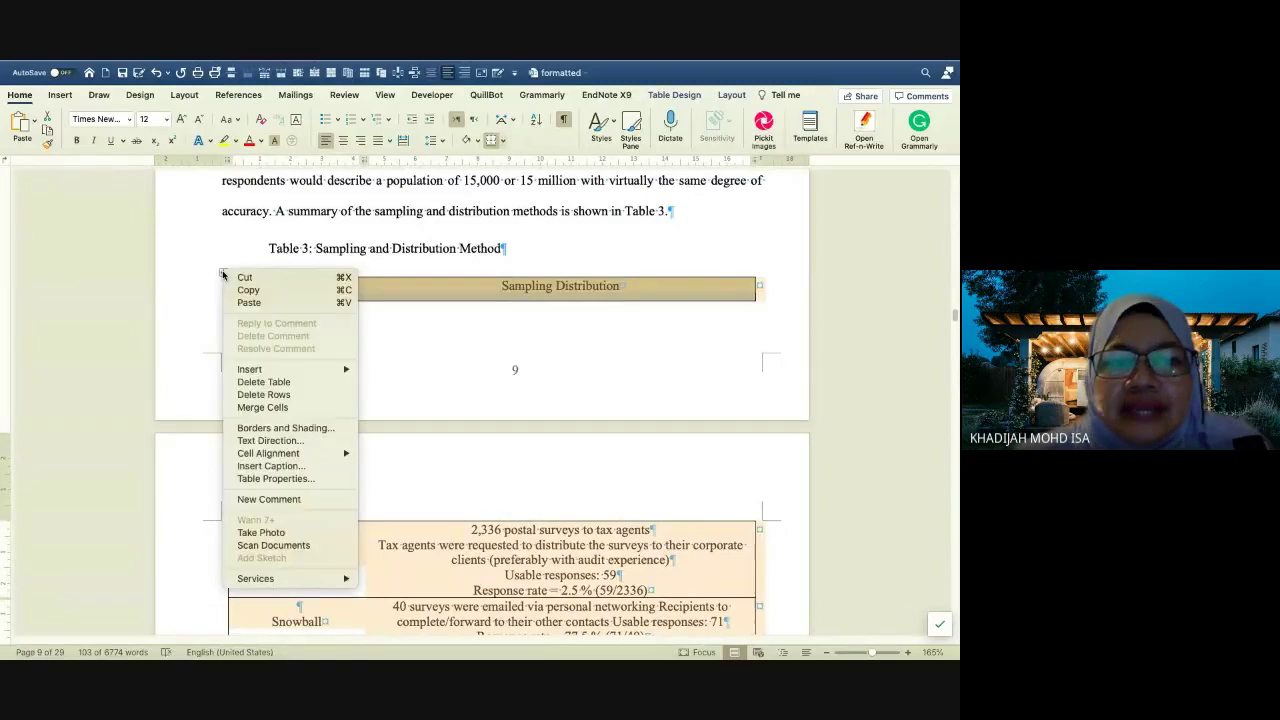
{"action": "left_click", "coordinate": [268, 466]}
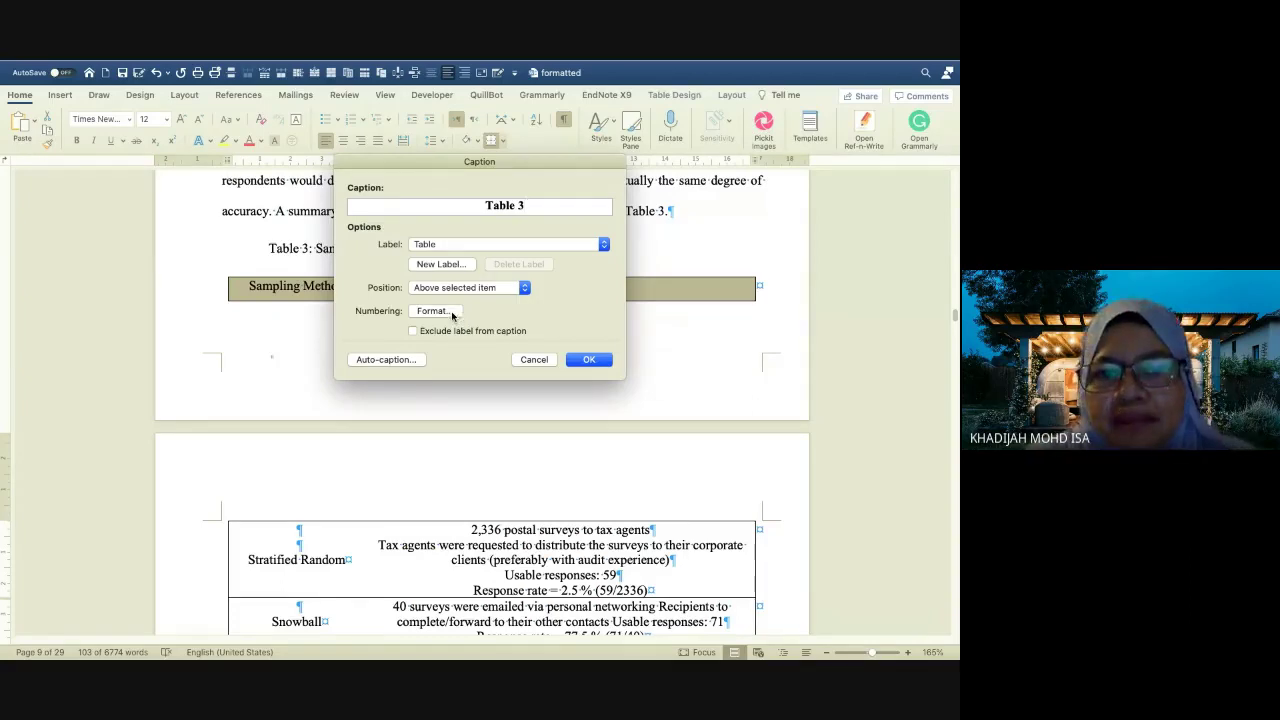
{"action": "left_click", "coordinate": [452, 315]}
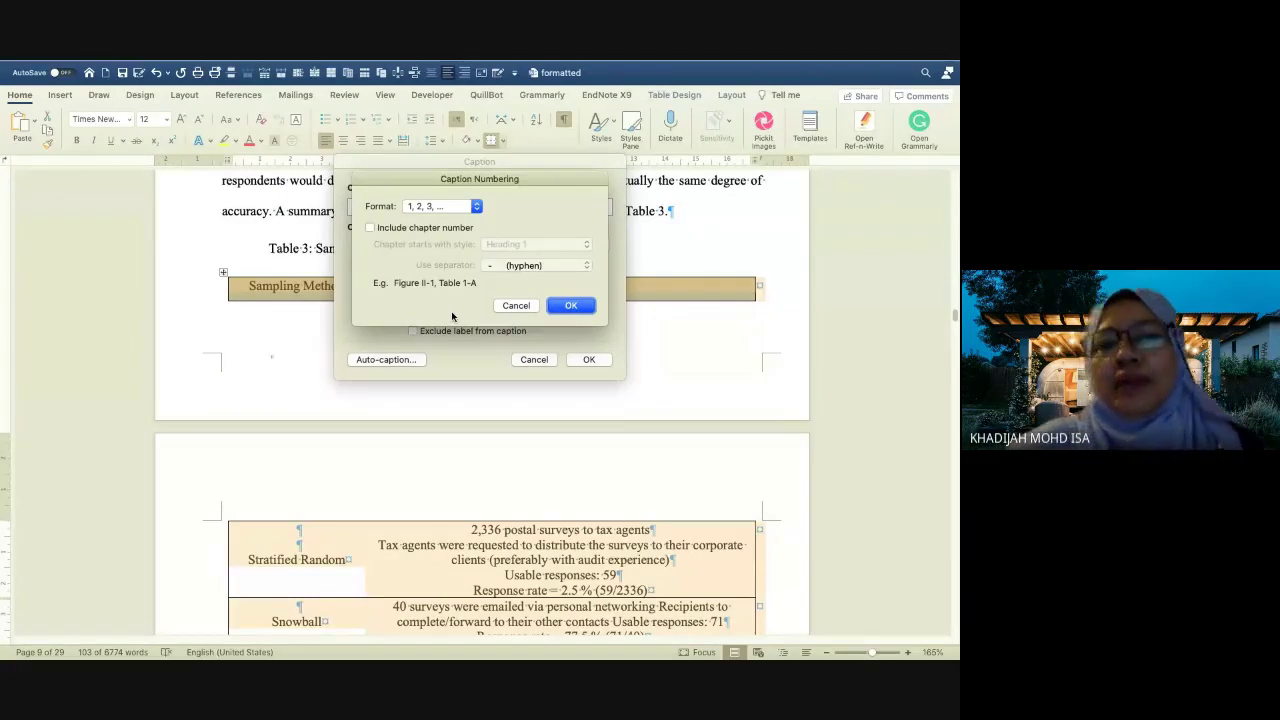
{"action": "left_click", "coordinate": [477, 206]}
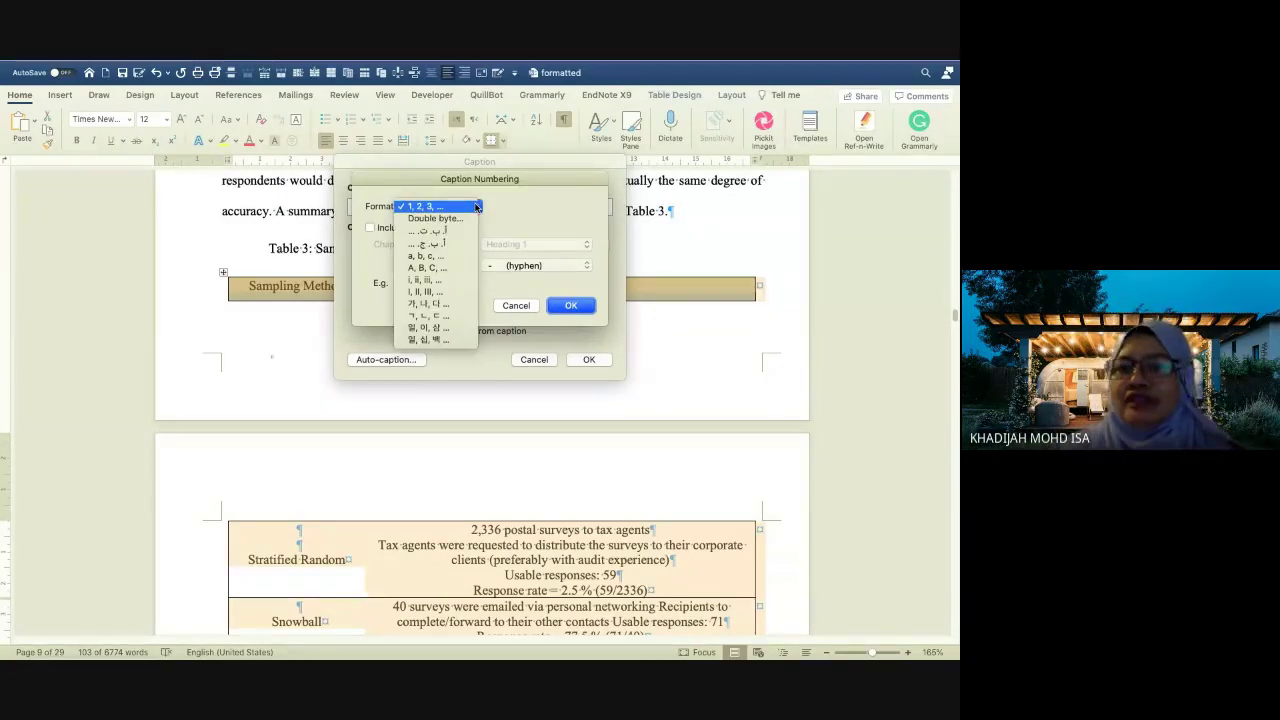
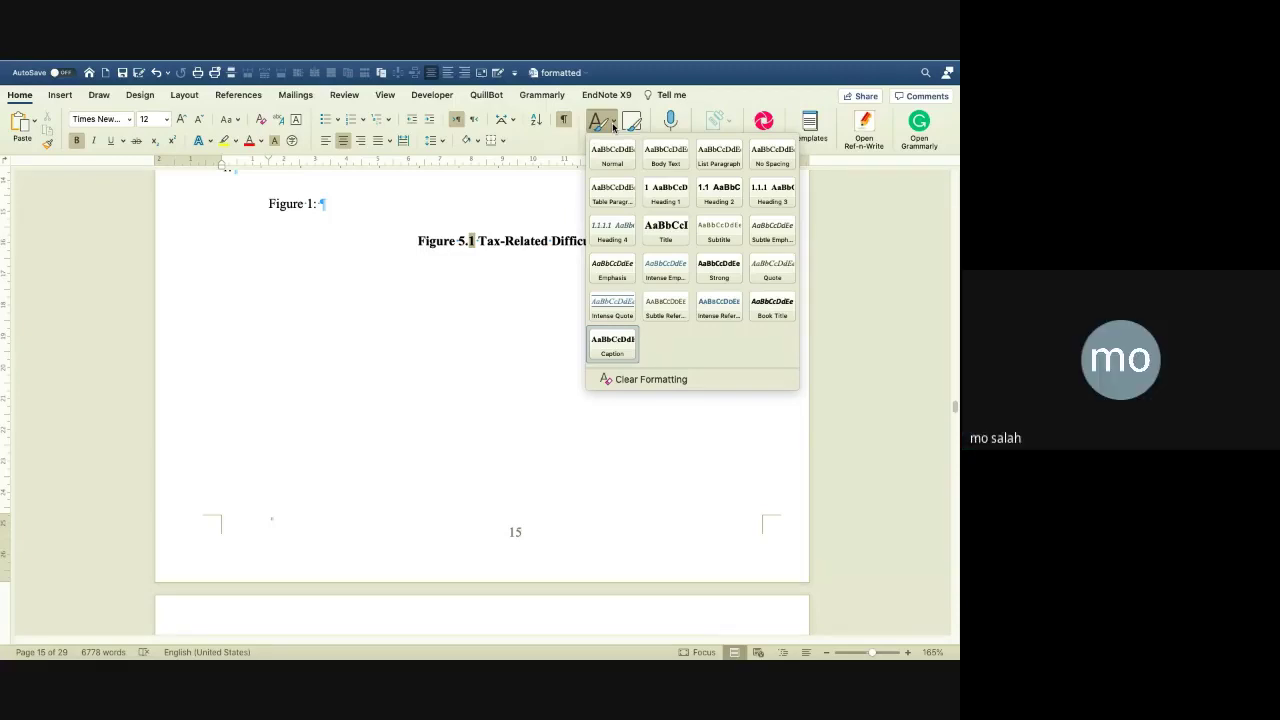
Modify the Caption style's pagination to enable Keep with next and Keep lines together
{"action": "right_click", "coordinate": [606, 353]}
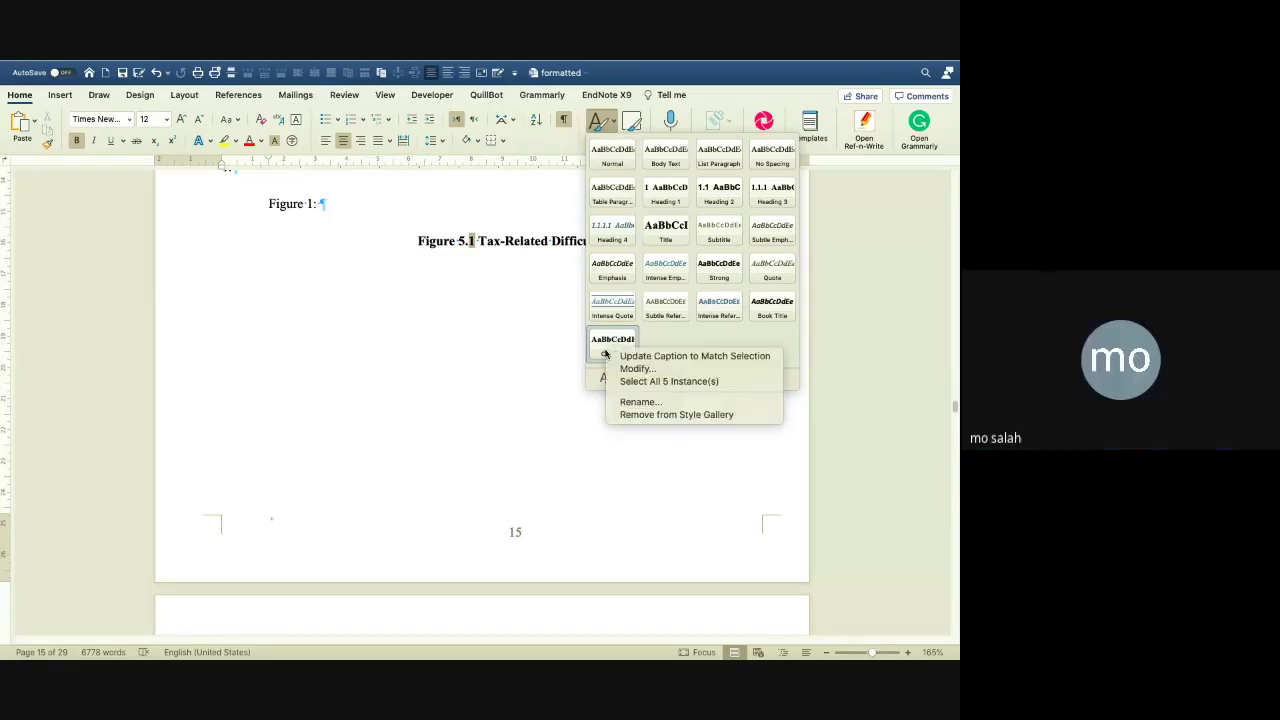
{"action": "left_click", "coordinate": [616, 367]}
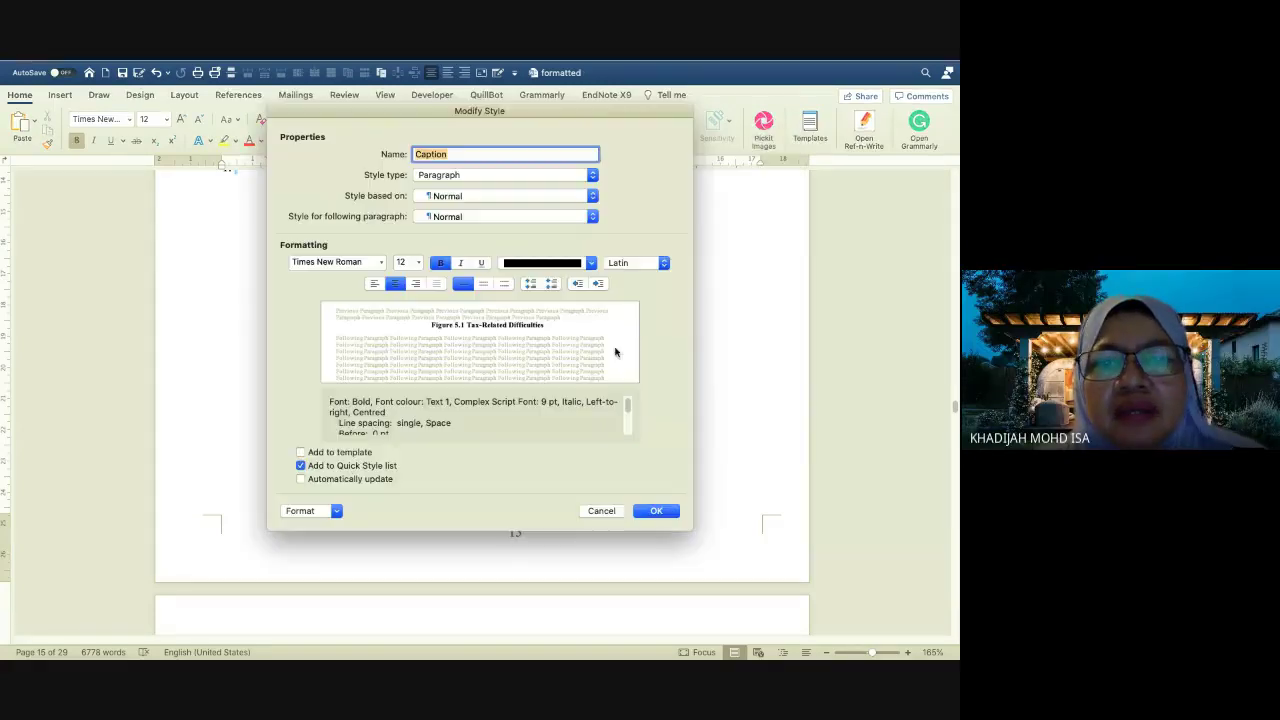
{"action": "left_click", "coordinate": [337, 511]}
{"action": "left_click", "coordinate": [333, 541]}
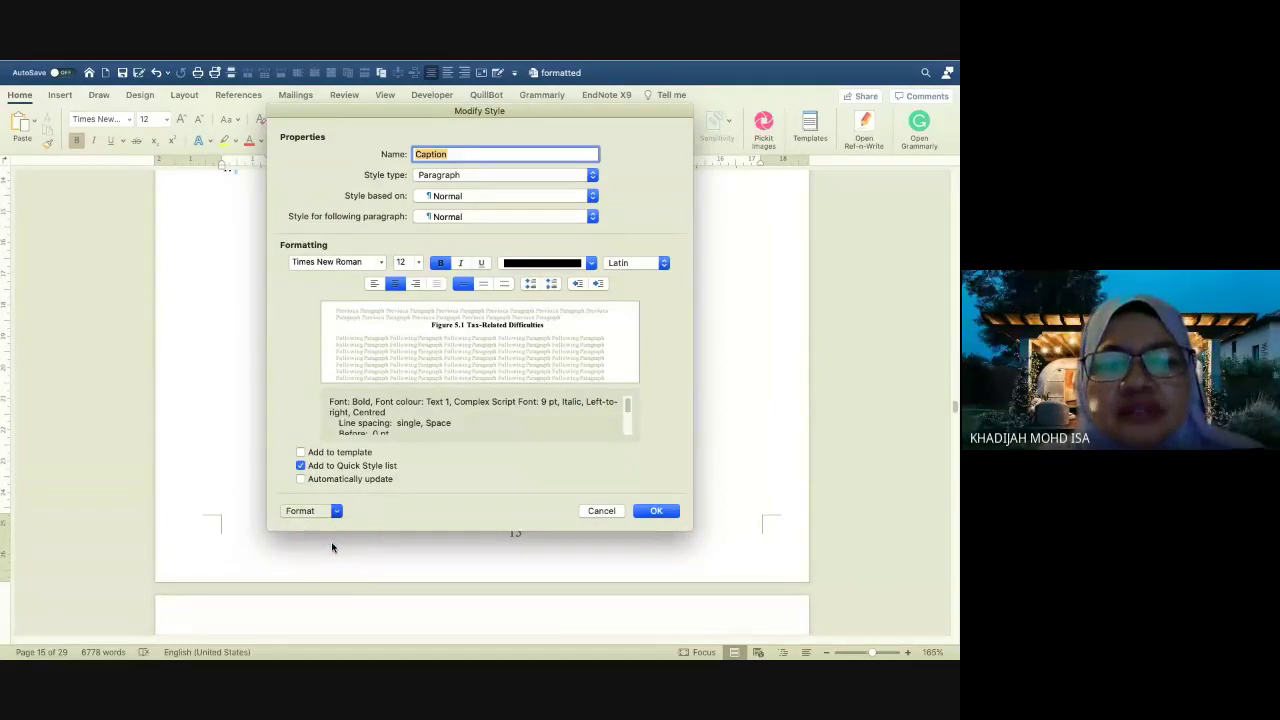
{"action": "left_click", "coordinate": [511, 129]}
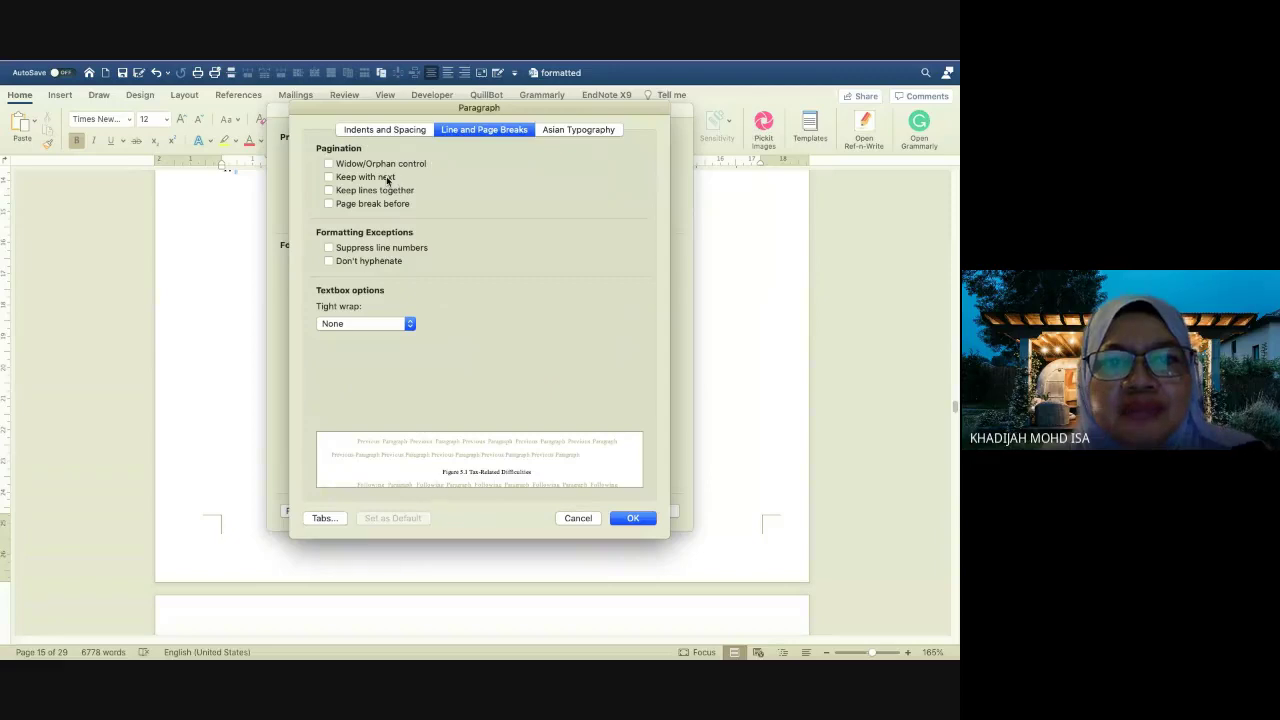
{"action": "left_click", "coordinate": [386, 191]}
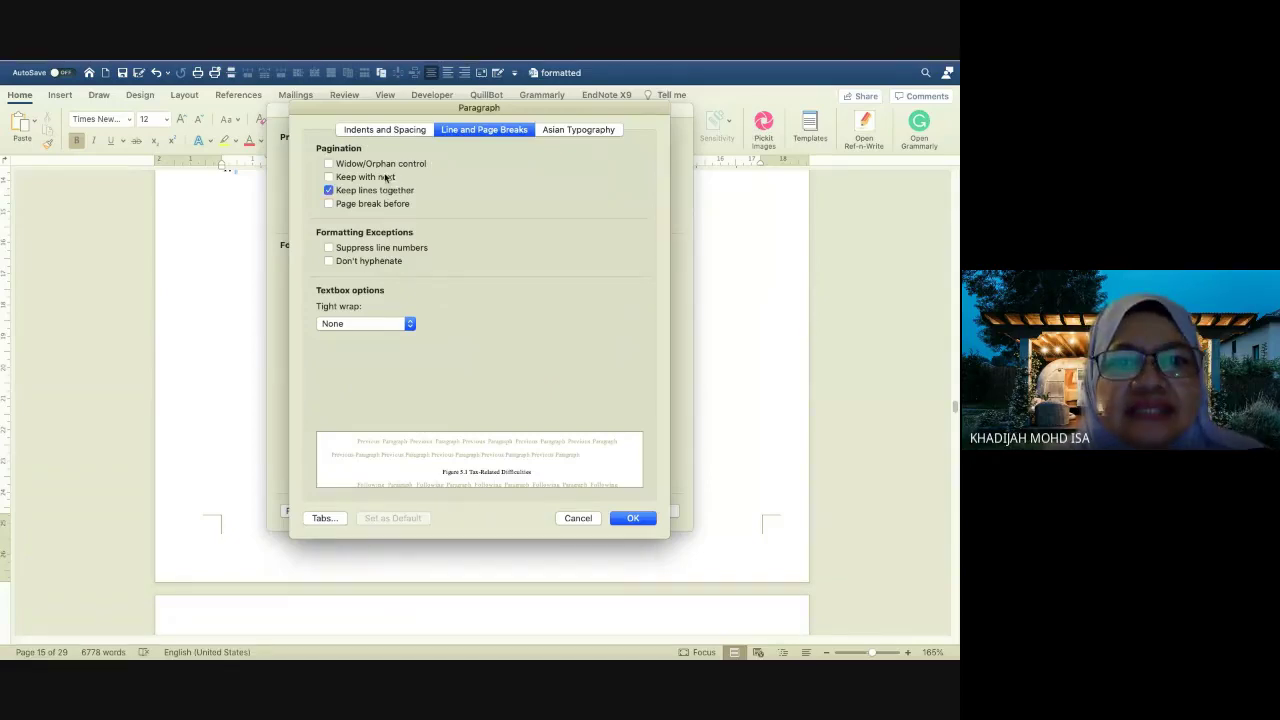
{"action": "left_click", "coordinate": [388, 177]}
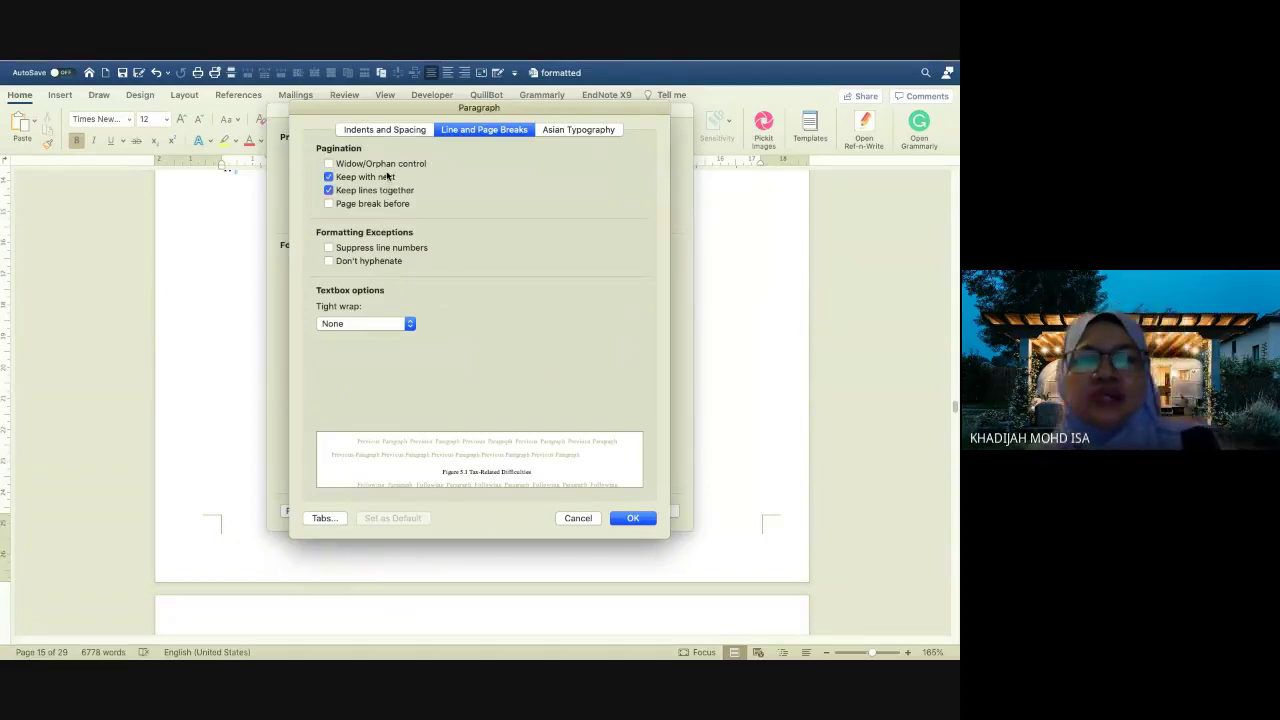
{"action": "left_click", "coordinate": [637, 518]}
{"action": "left_click", "coordinate": [655, 511]}
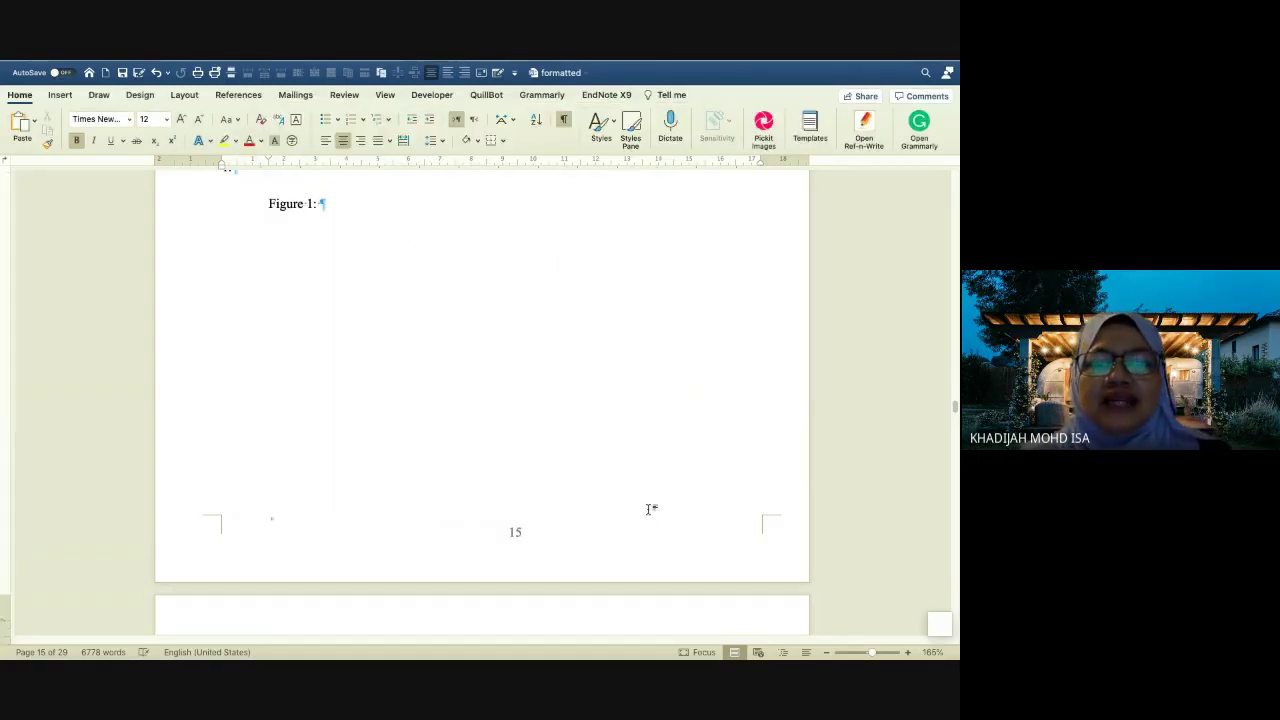
Delete the empty paragraph between the "Figure 5.1 Tax-Related Difficulties" caption and its bar chart
{"action": "scroll", "coordinate": [649, 509], "scroll_direction": "down", "scroll_amount": 6}
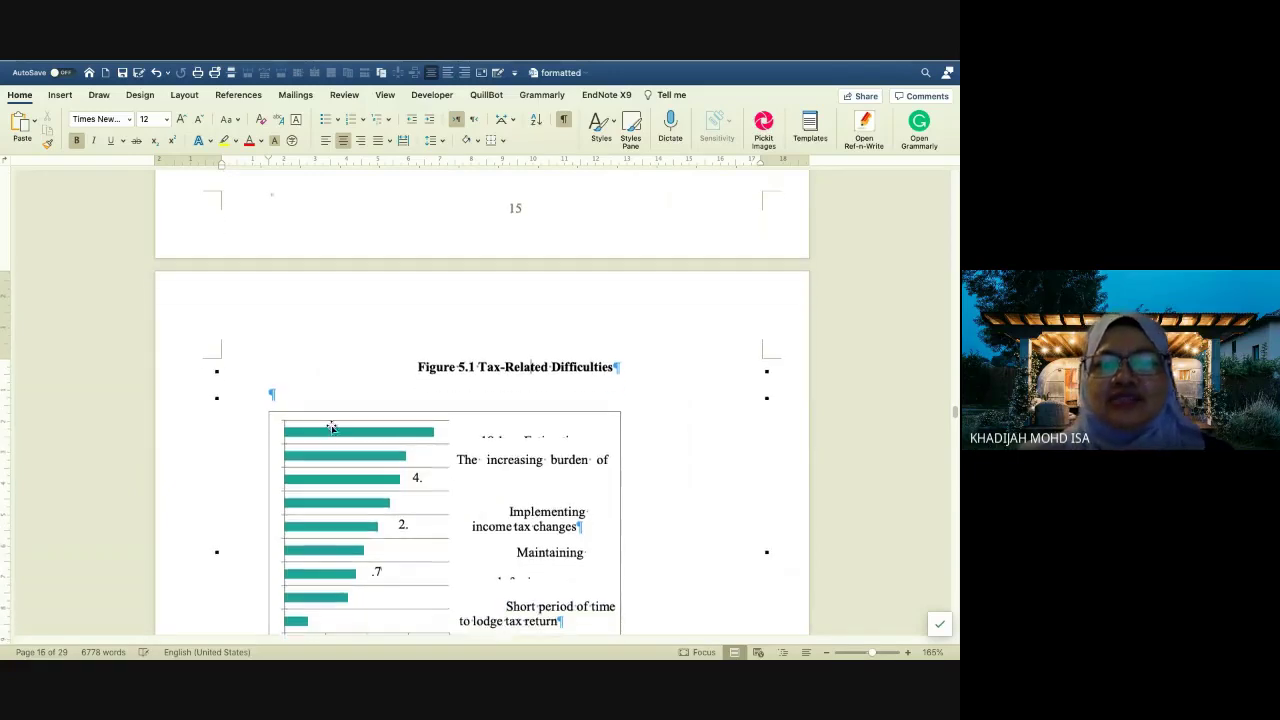
{"action": "left_click", "coordinate": [270, 393]}
{"action": "double_click", "coordinate": [269, 394]}
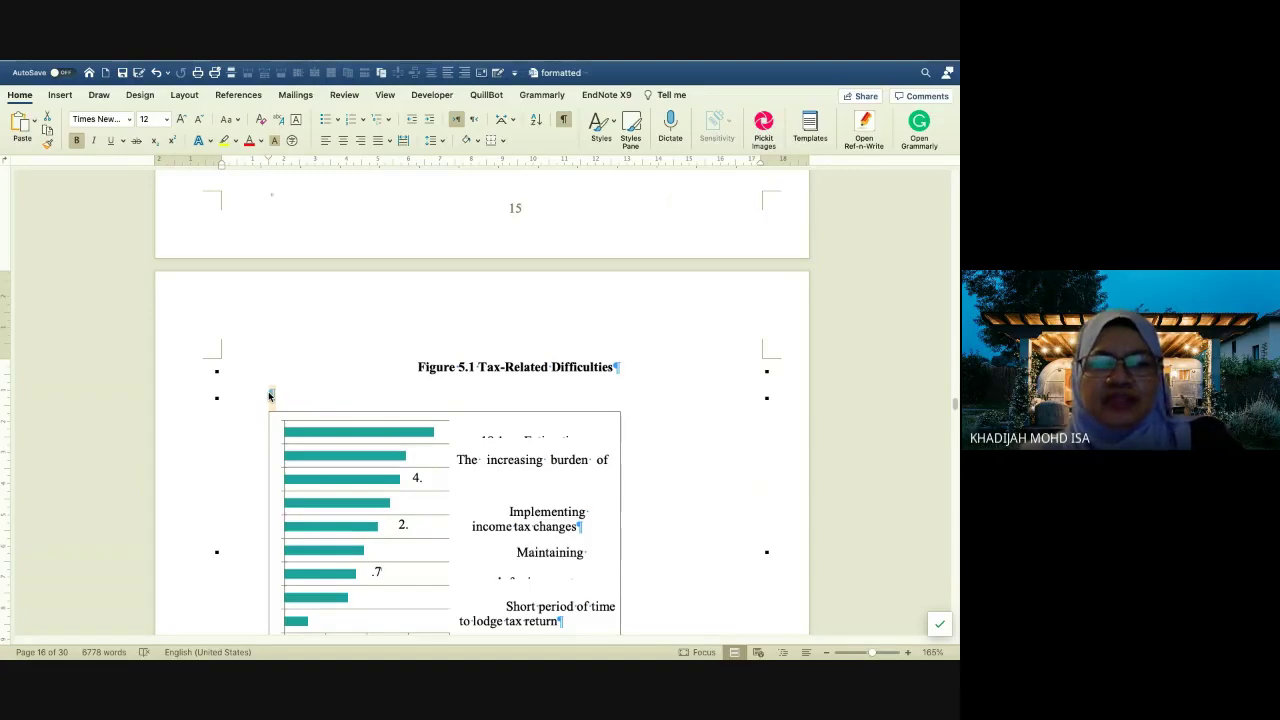
{"action": "key", "text": "BackSpace"}
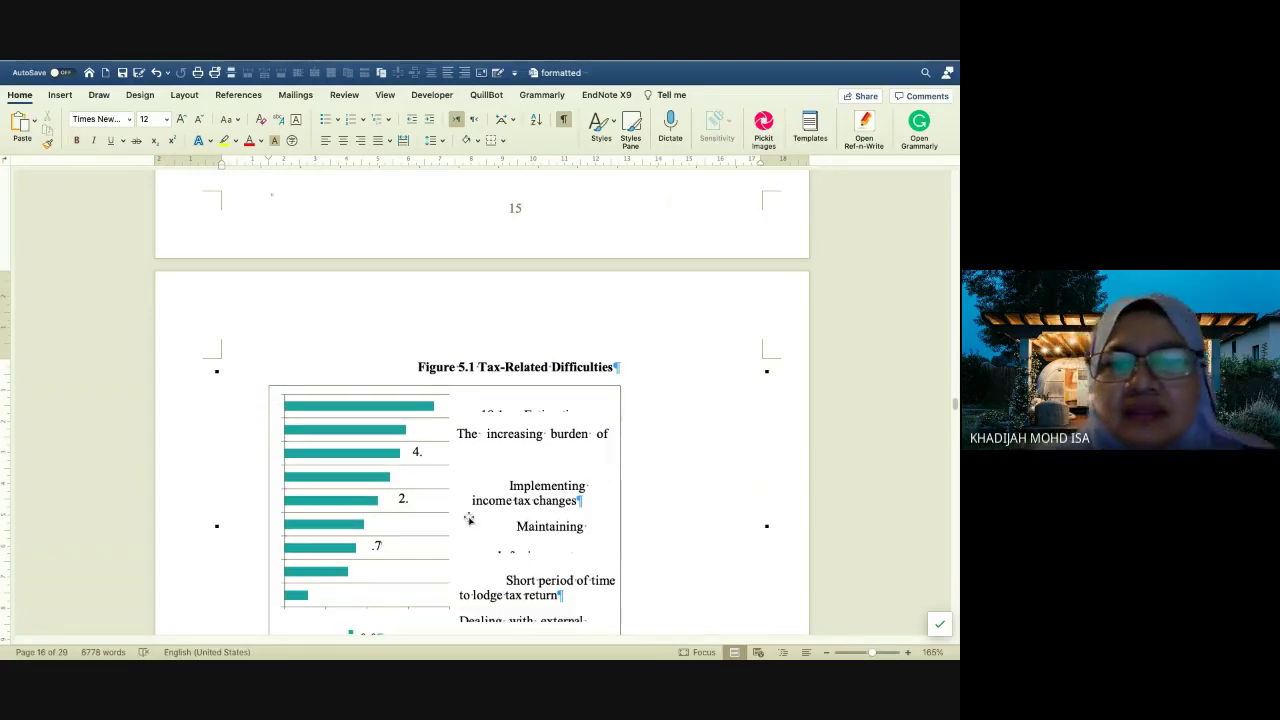
Enlarge the Tax-Related Difficulties bar chart from its lower corner so it fills more of the text width
{"action": "scroll", "coordinate": [468, 516], "scroll_direction": "down", "scroll_amount": 3}
{"action": "left_click", "coordinate": [485, 408]}
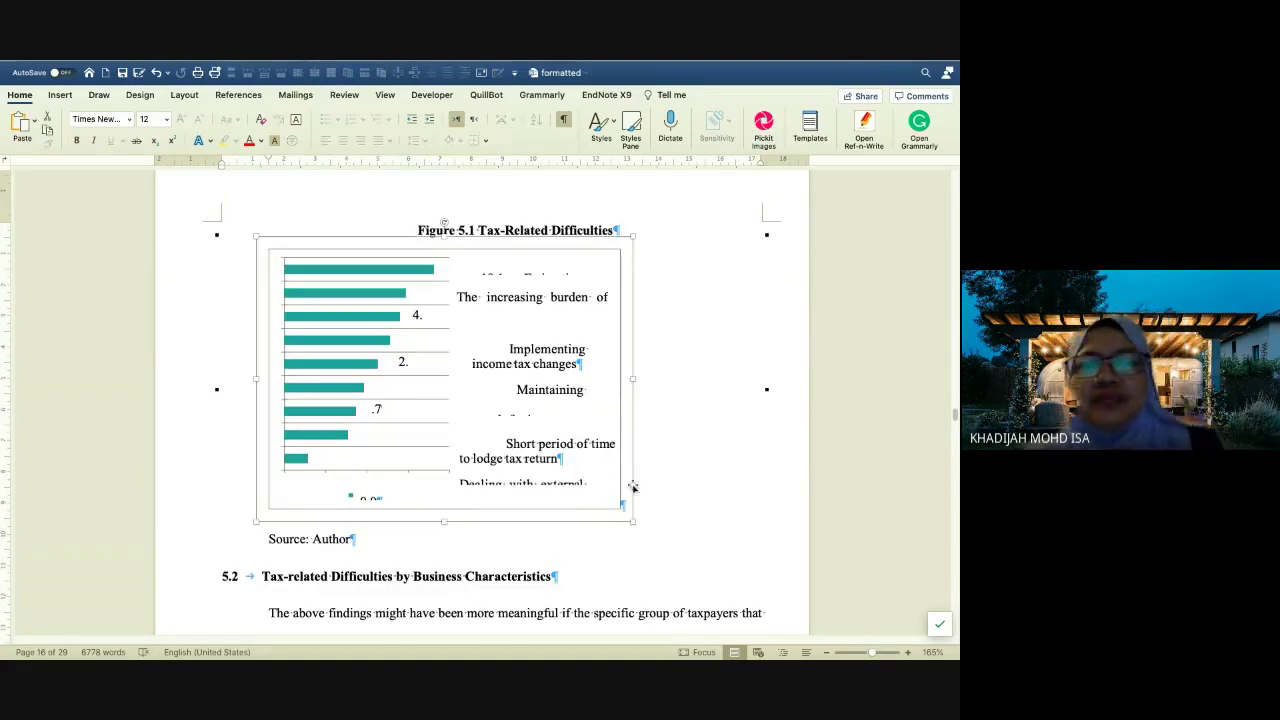
{"action": "left_click_drag", "start_coordinate": [632, 521], "coordinate": [697, 537]}
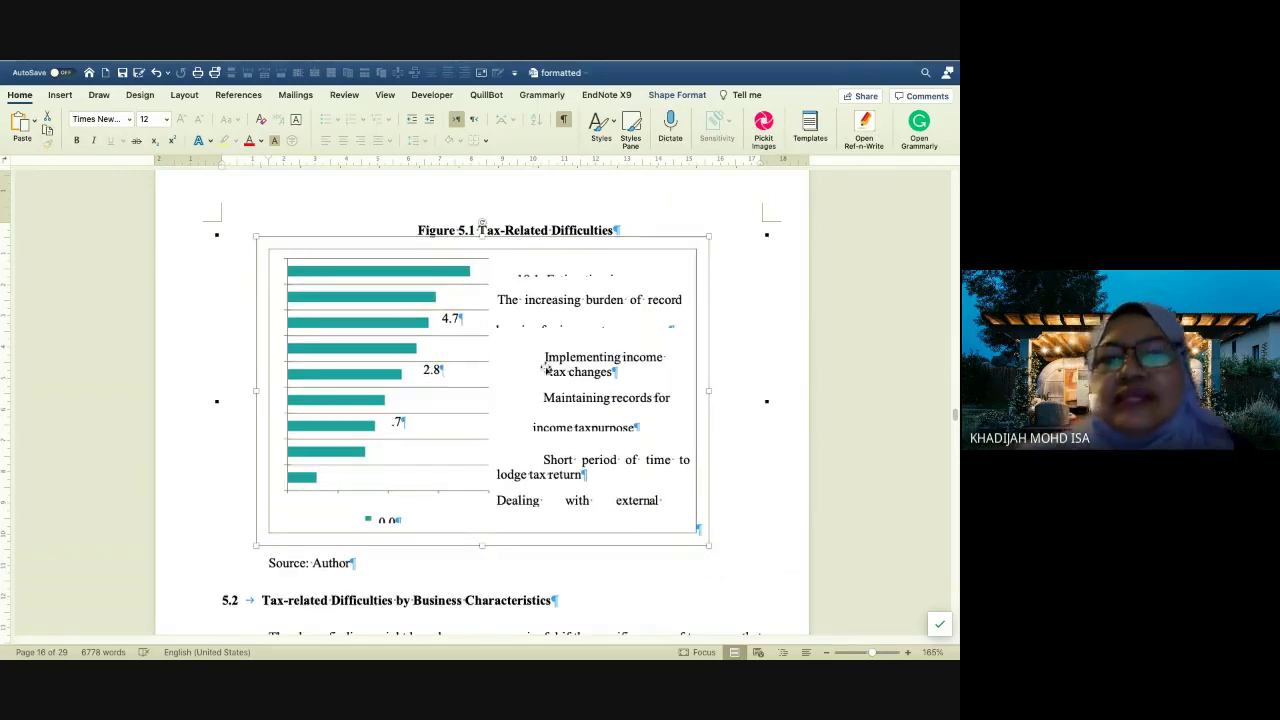
{"action": "scroll", "coordinate": [540, 379], "scroll_direction": "up", "scroll_amount": 2}
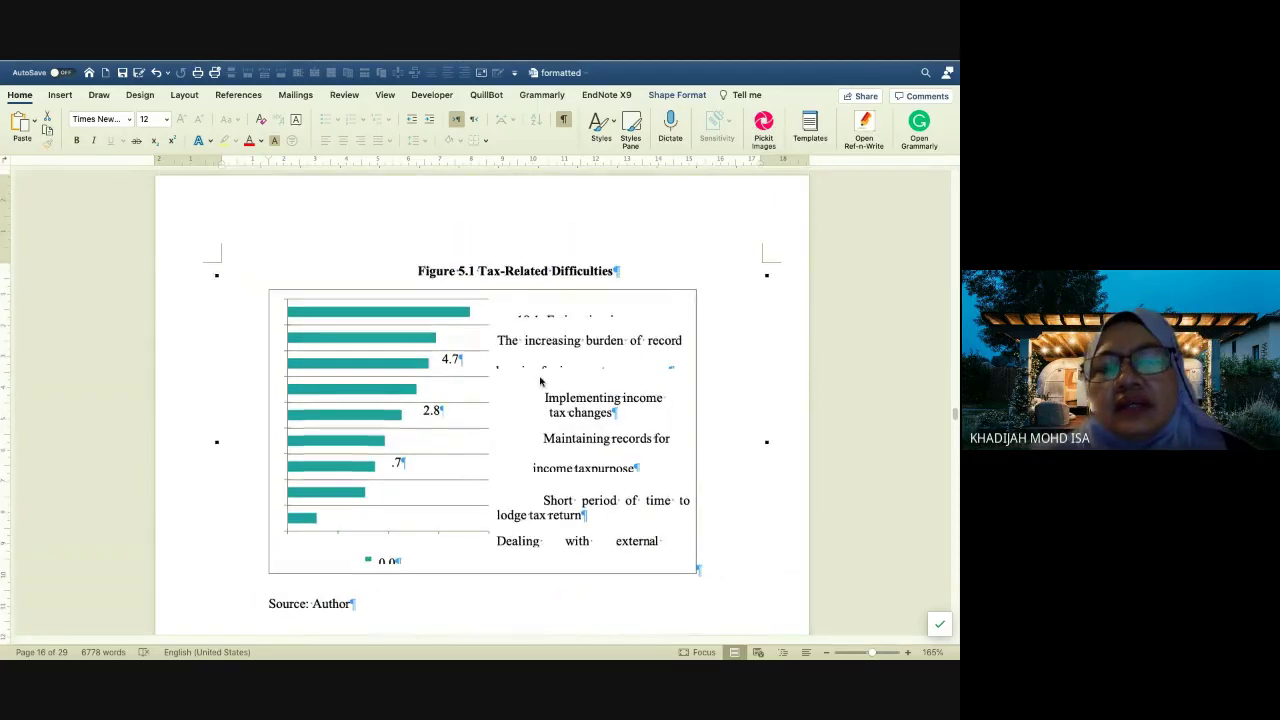
{"action": "scroll", "coordinate": [540, 380], "scroll_direction": "down", "scroll_amount": 4}
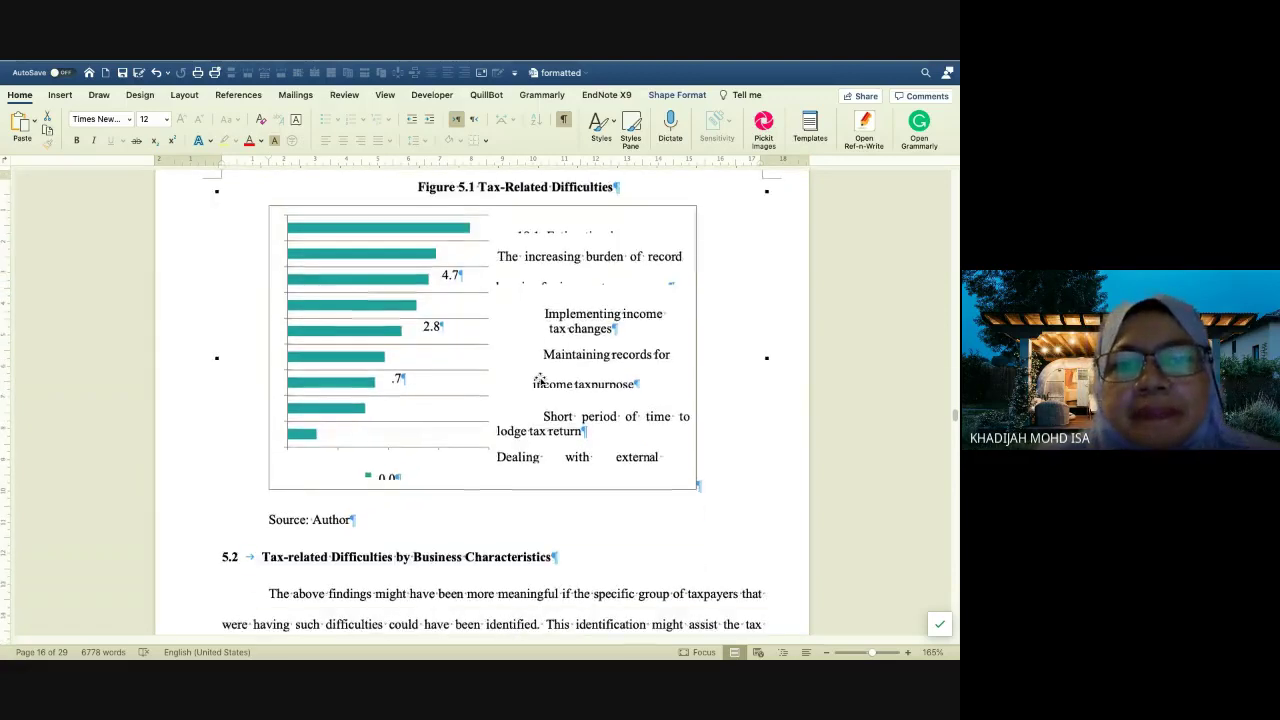
{"action": "scroll", "coordinate": [540, 380], "scroll_direction": "up", "scroll_amount": 2}
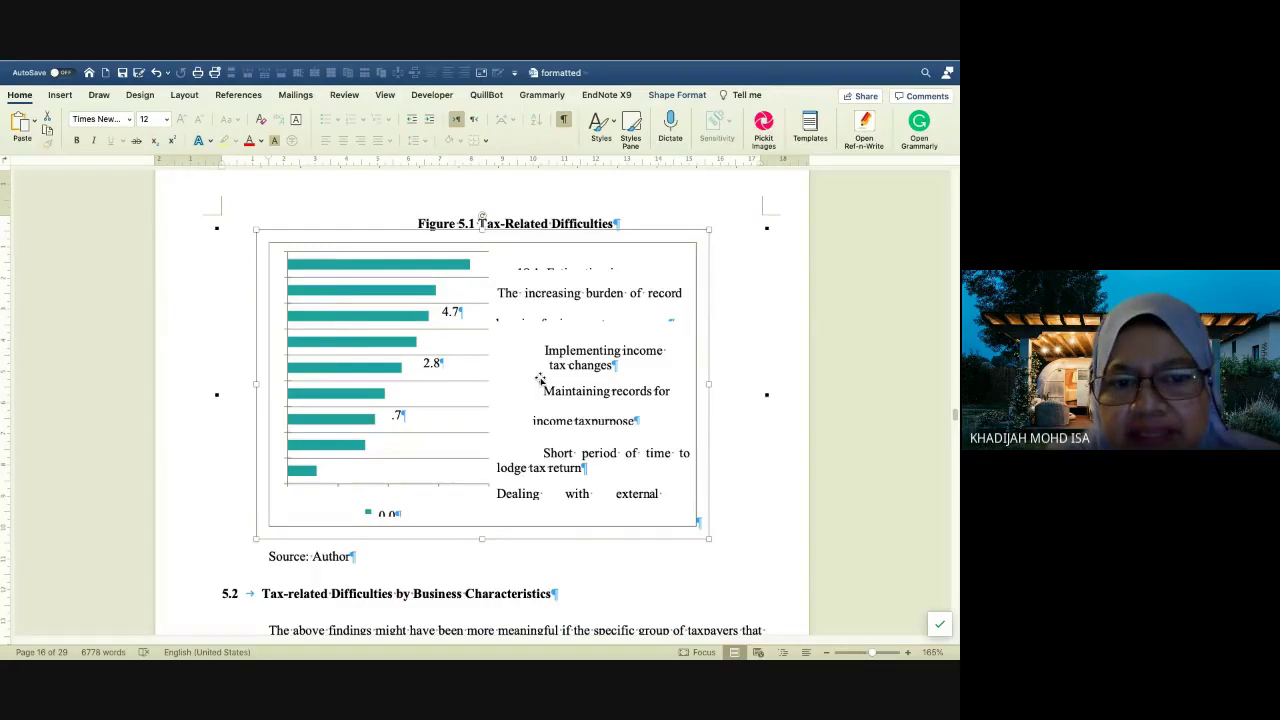
Delete the old manual "Figure 1:" caption line at the end of section 5.1
{"action": "scroll", "coordinate": [540, 379], "scroll_direction": "down", "scroll_amount": 6}
{"action": "scroll", "coordinate": [541, 380], "scroll_direction": "down", "scroll_amount": 6}
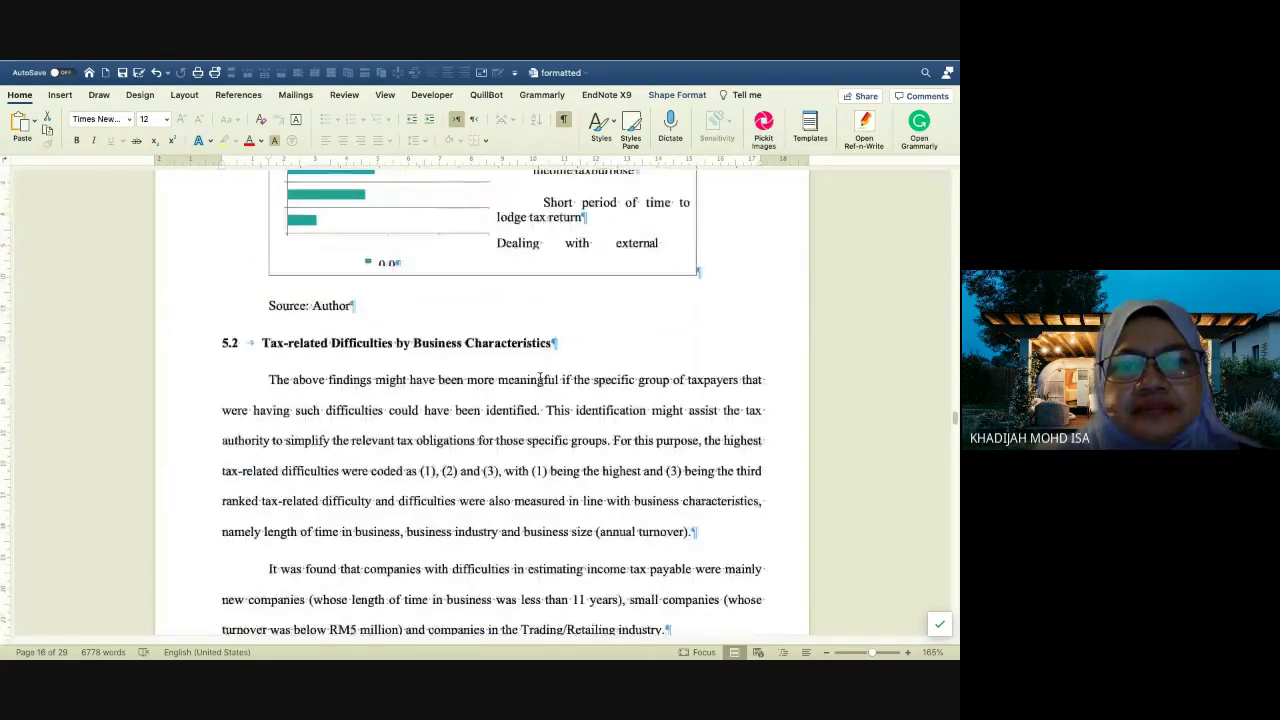
{"action": "scroll", "coordinate": [540, 379], "scroll_direction": "up", "scroll_amount": 20}
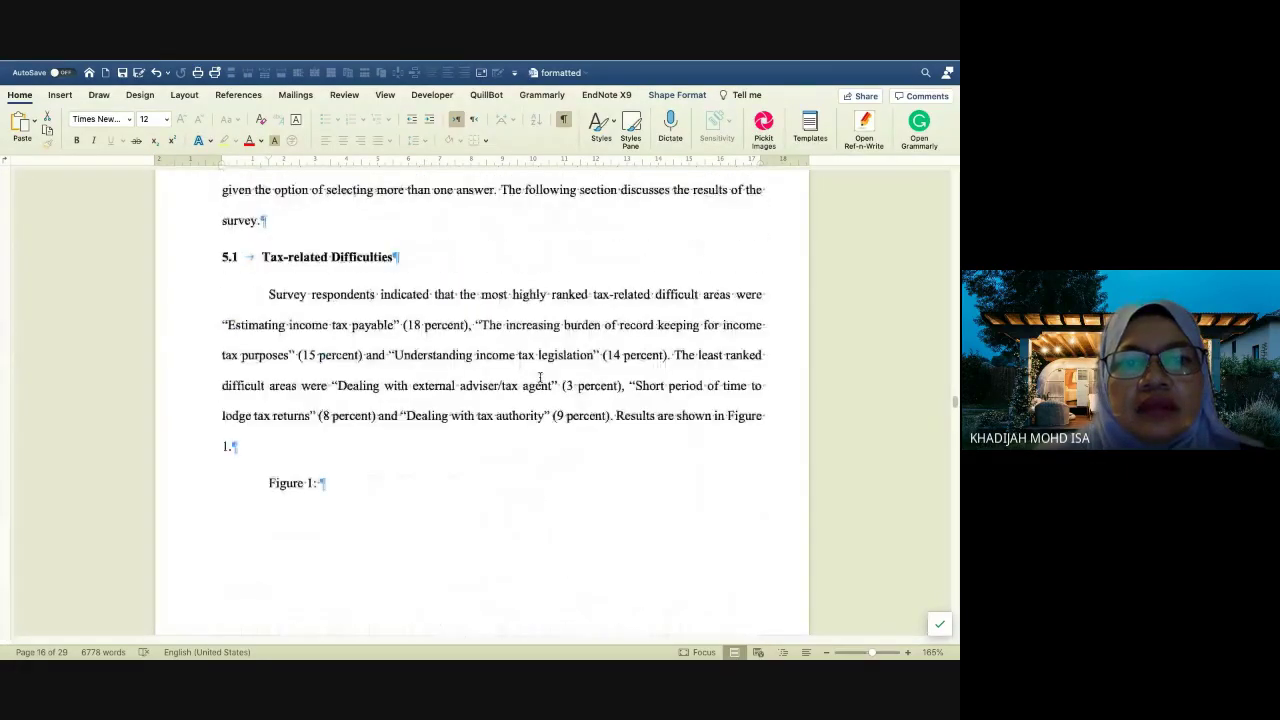
{"action": "triple_click", "coordinate": [297, 490]}
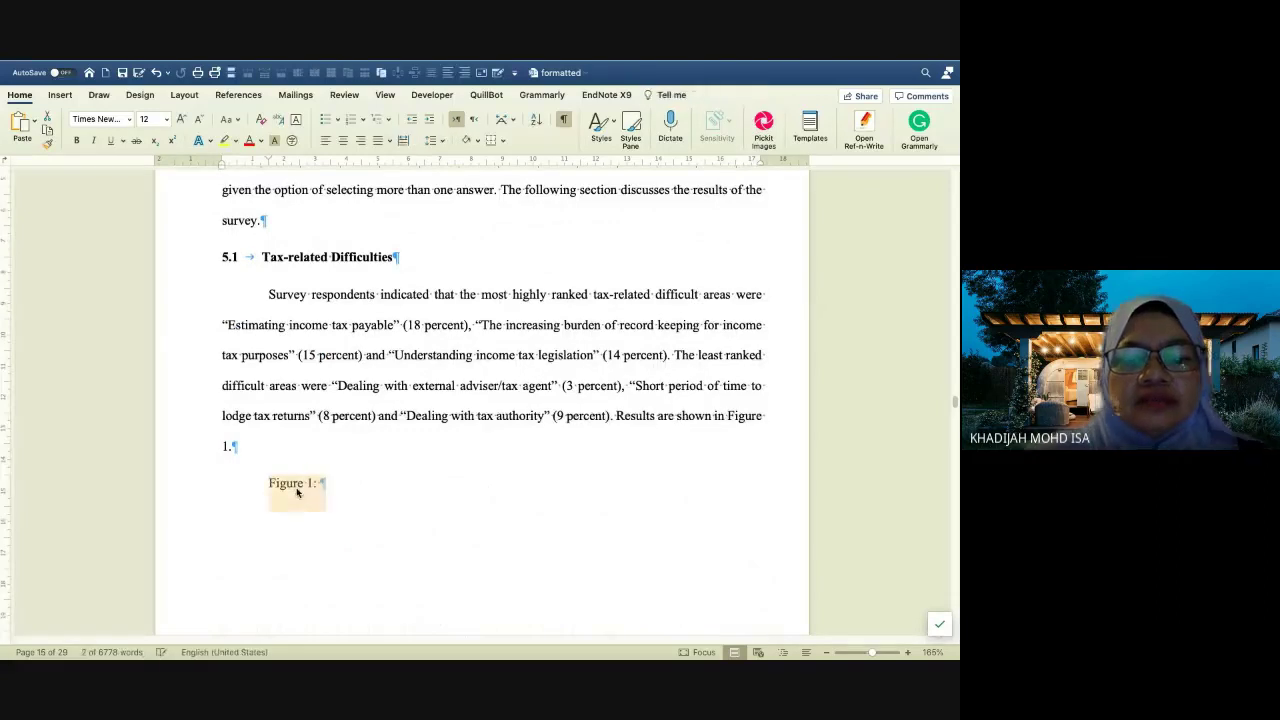
{"action": "key", "text": "BackSpace"}
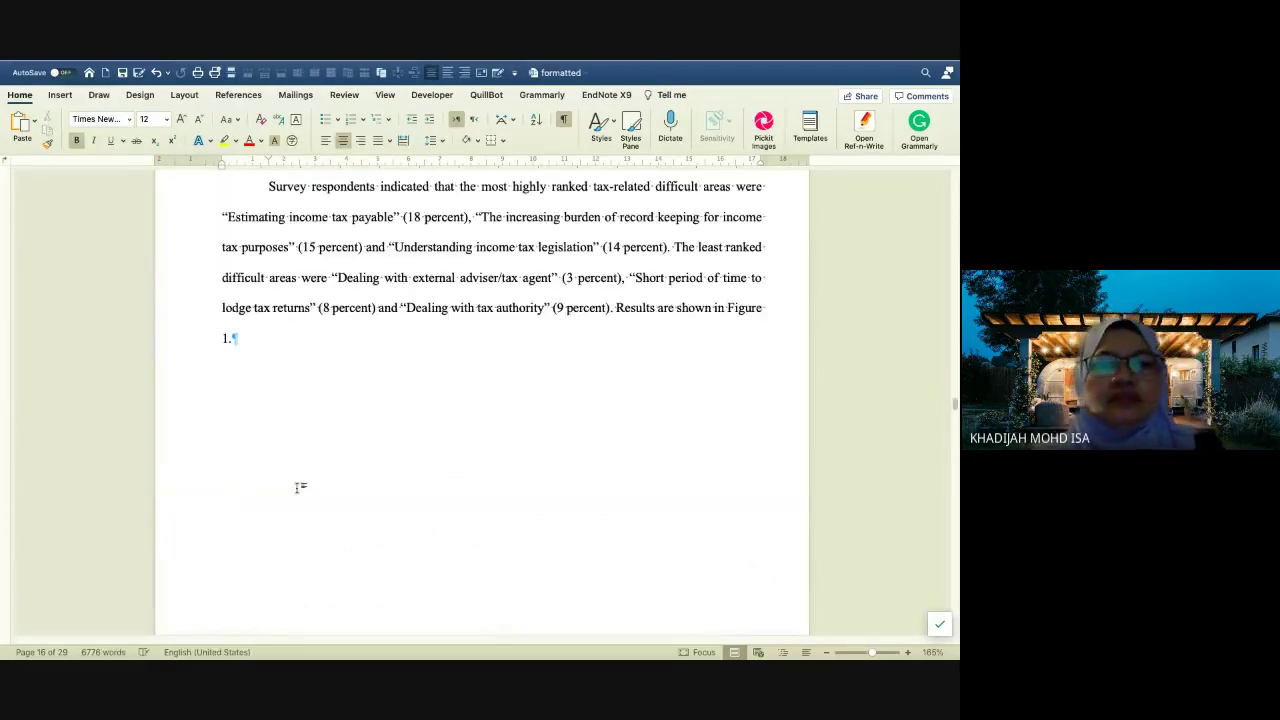
{"action": "scroll", "coordinate": [297, 488], "scroll_direction": "up", "scroll_amount": 10}
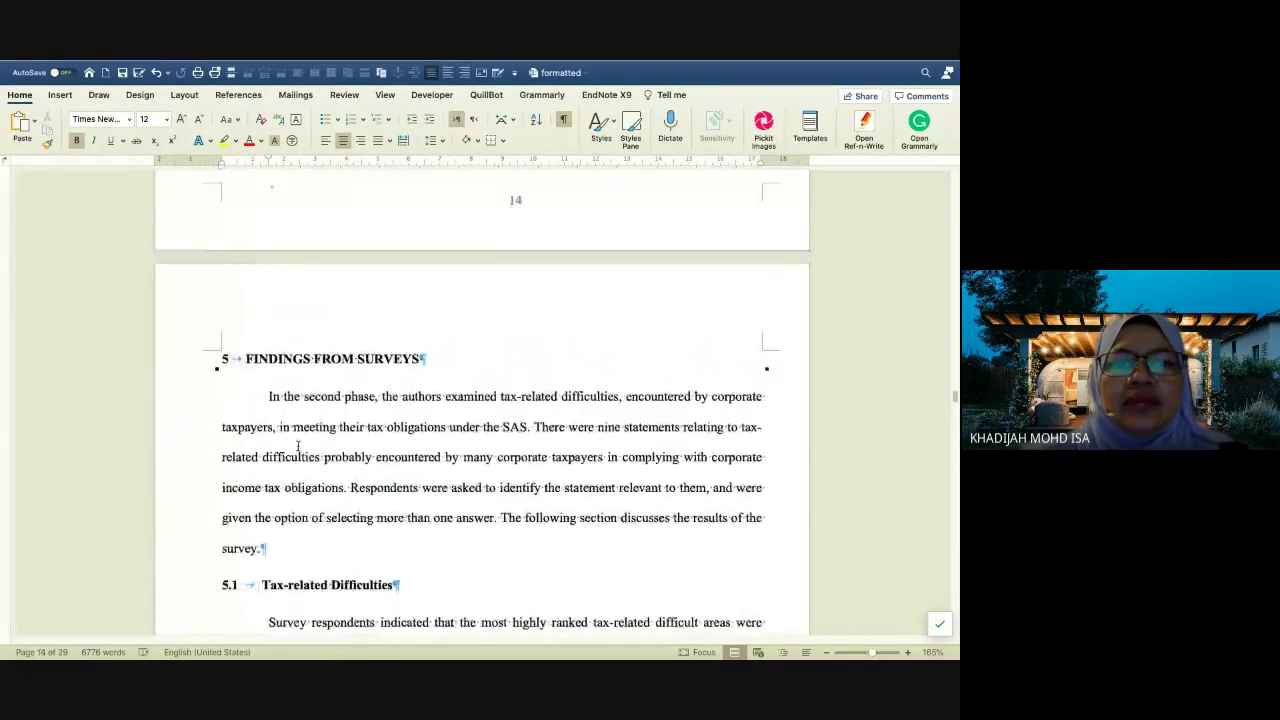
{"action": "scroll", "coordinate": [297, 446], "scroll_direction": "up", "scroll_amount": 5}
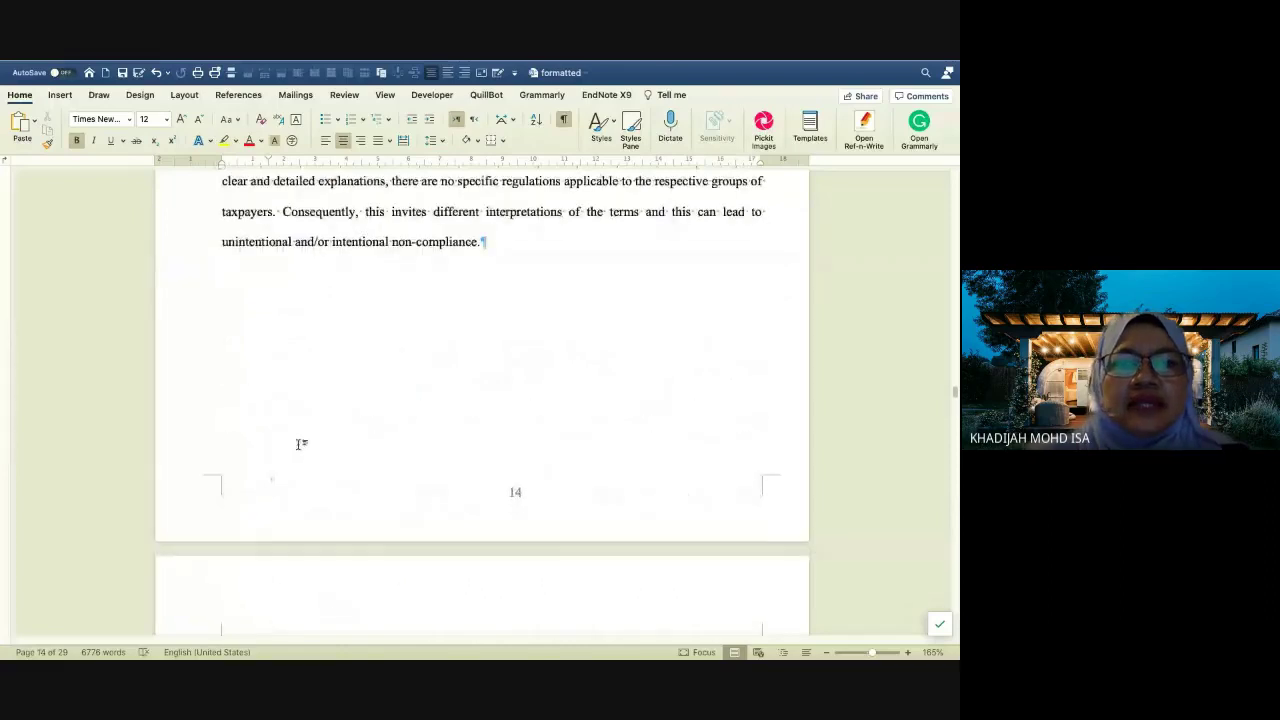
{"action": "scroll", "coordinate": [300, 444], "scroll_direction": "down", "scroll_amount": 5}
{"action": "scroll", "coordinate": [297, 444], "scroll_direction": "up", "scroll_amount": 5}
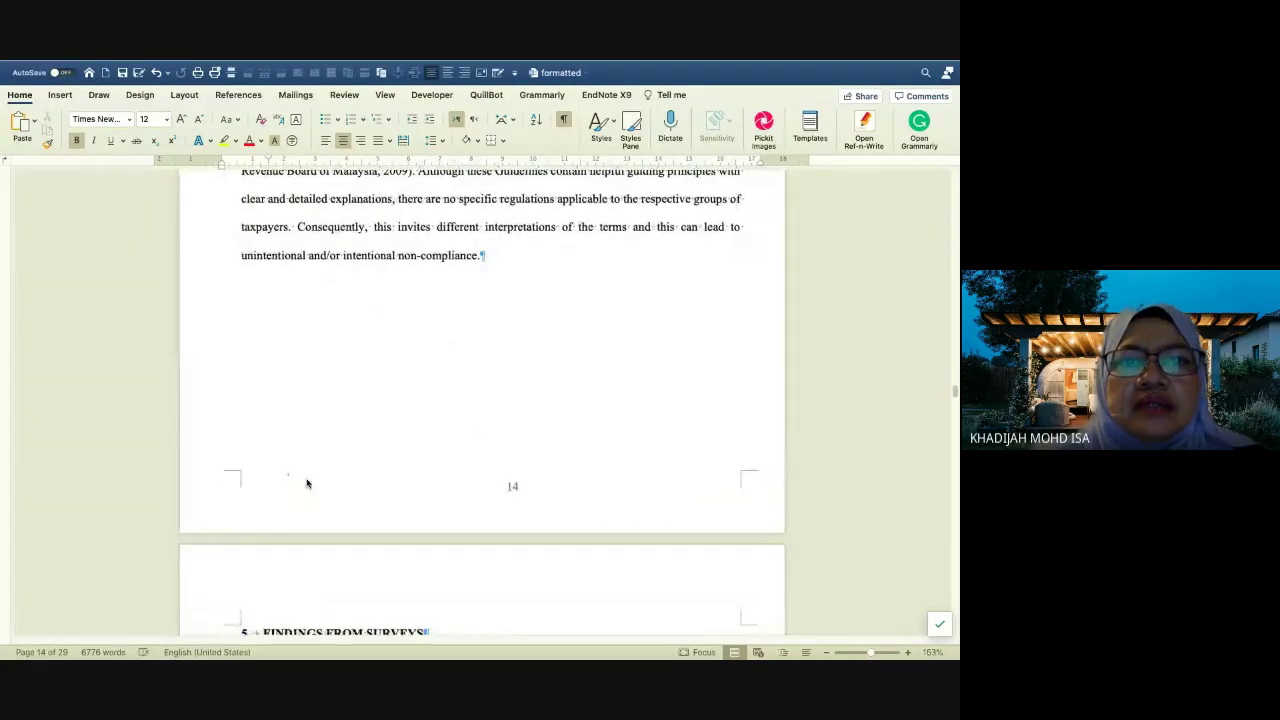
Show the Navigation Pane with the document's heading map
{"action": "left_click", "coordinate": [386, 96]}
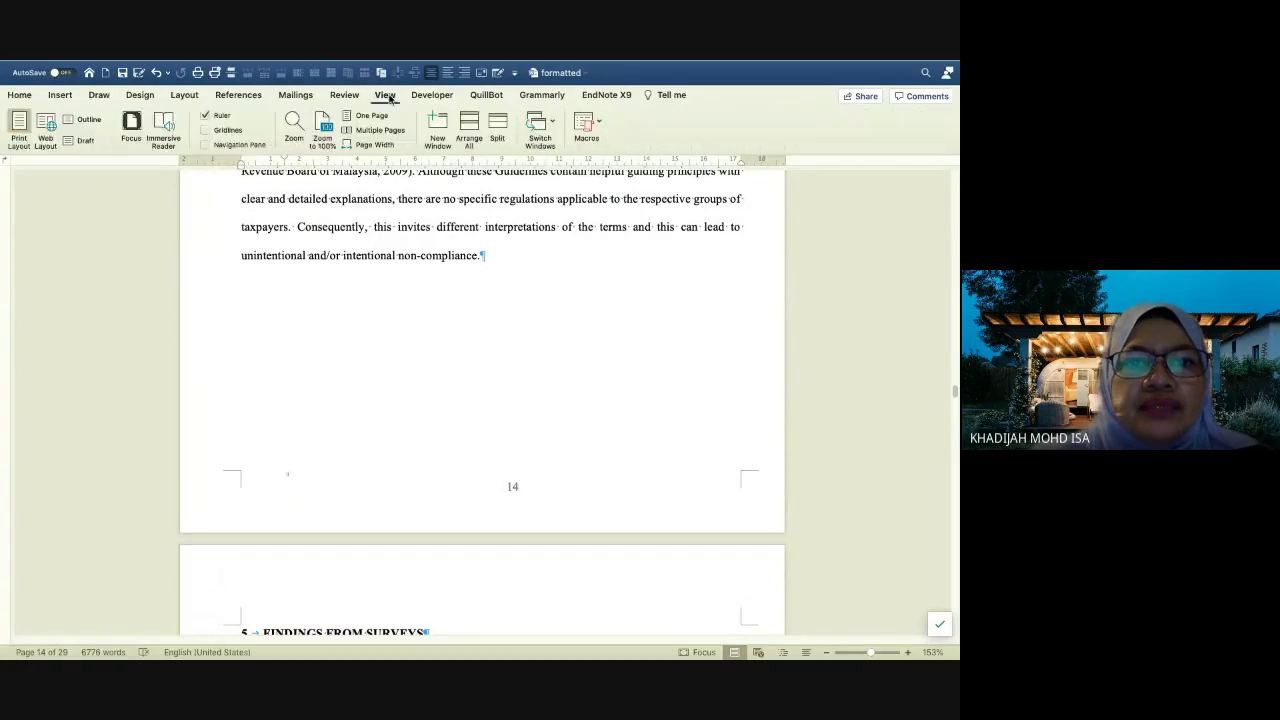
{"action": "left_click", "coordinate": [205, 145]}
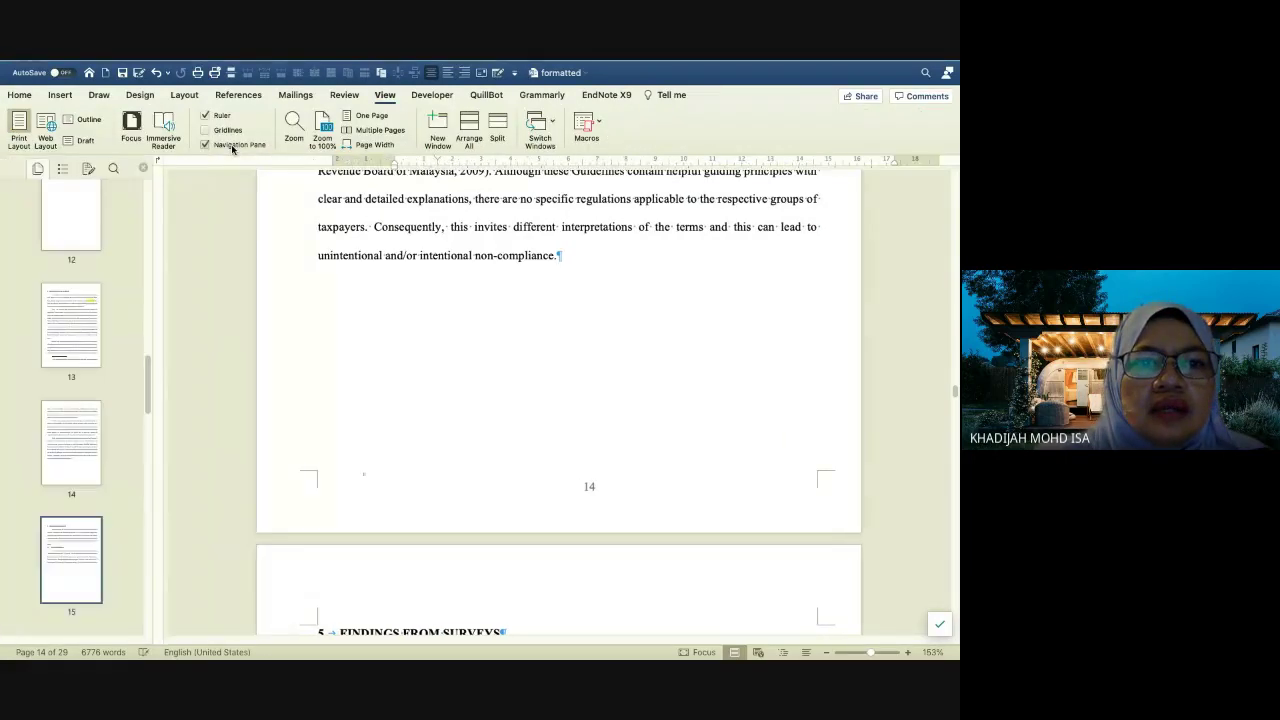
{"action": "left_click", "coordinate": [63, 169]}
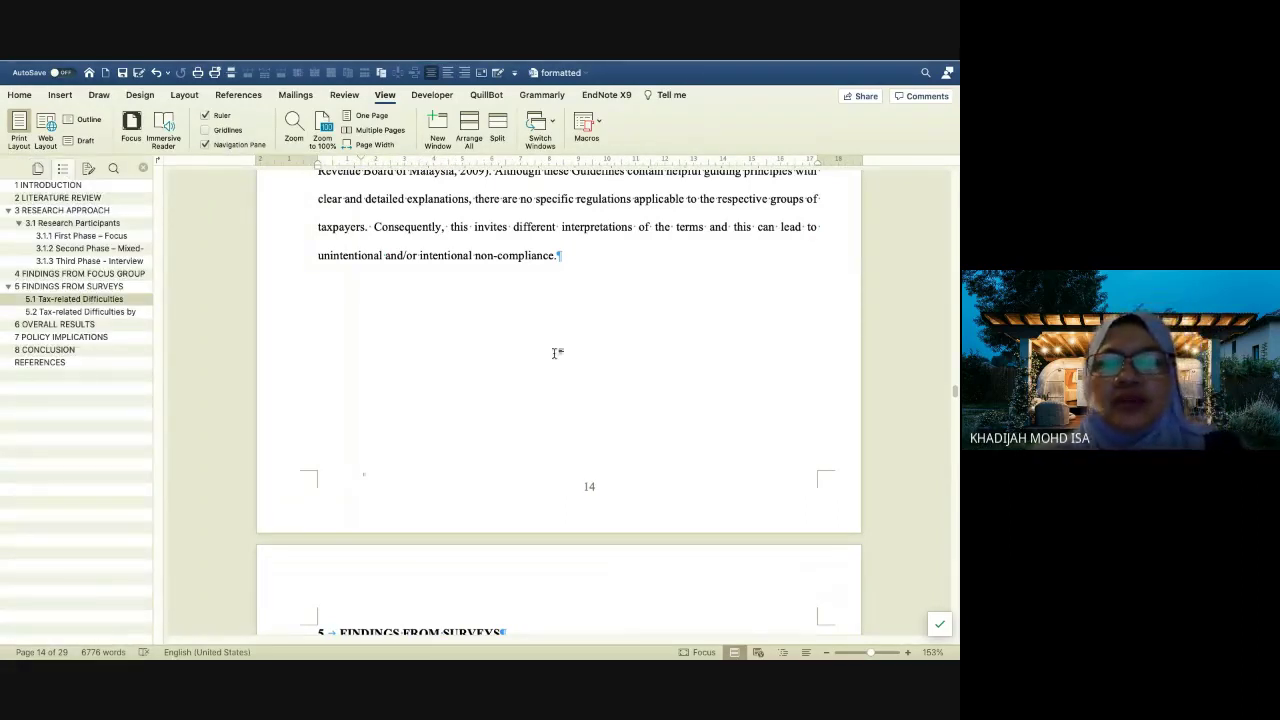
{"action": "scroll", "coordinate": [557, 354], "scroll_direction": "down", "scroll_amount": 5}
{"action": "scroll", "coordinate": [554, 346], "scroll_direction": "down", "scroll_amount": 6}
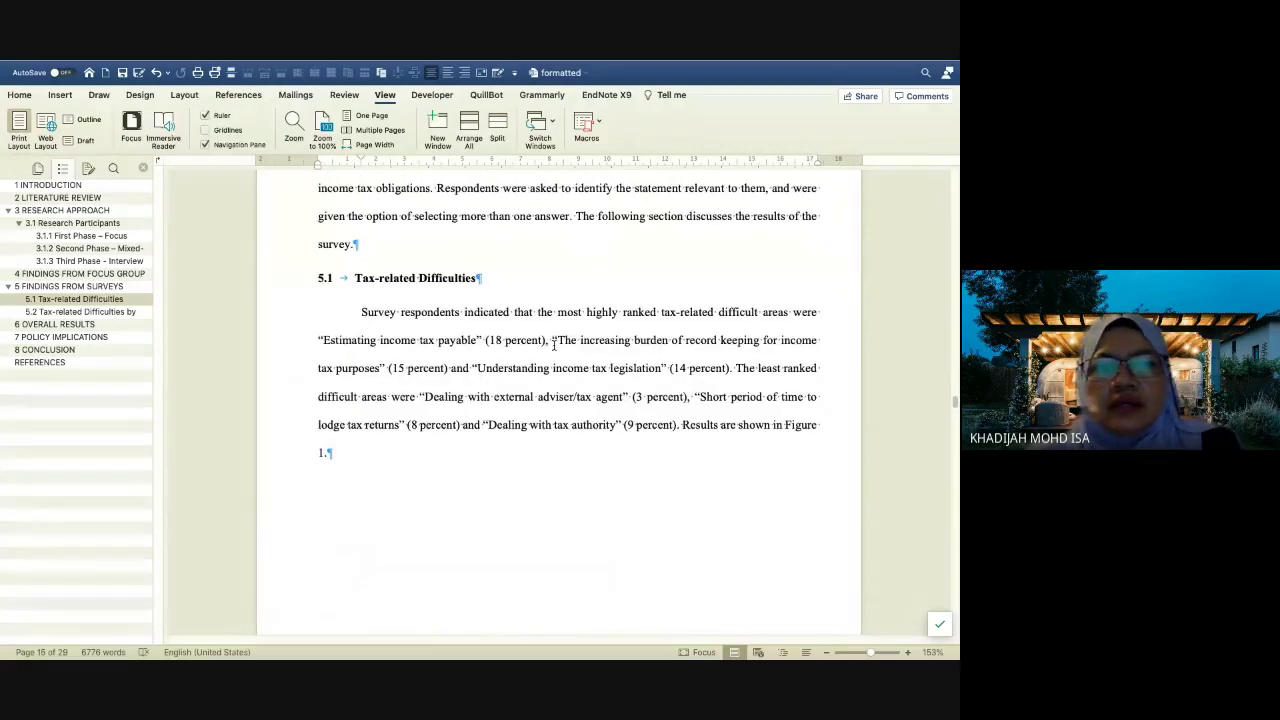
{"action": "left_click", "coordinate": [88, 170]}
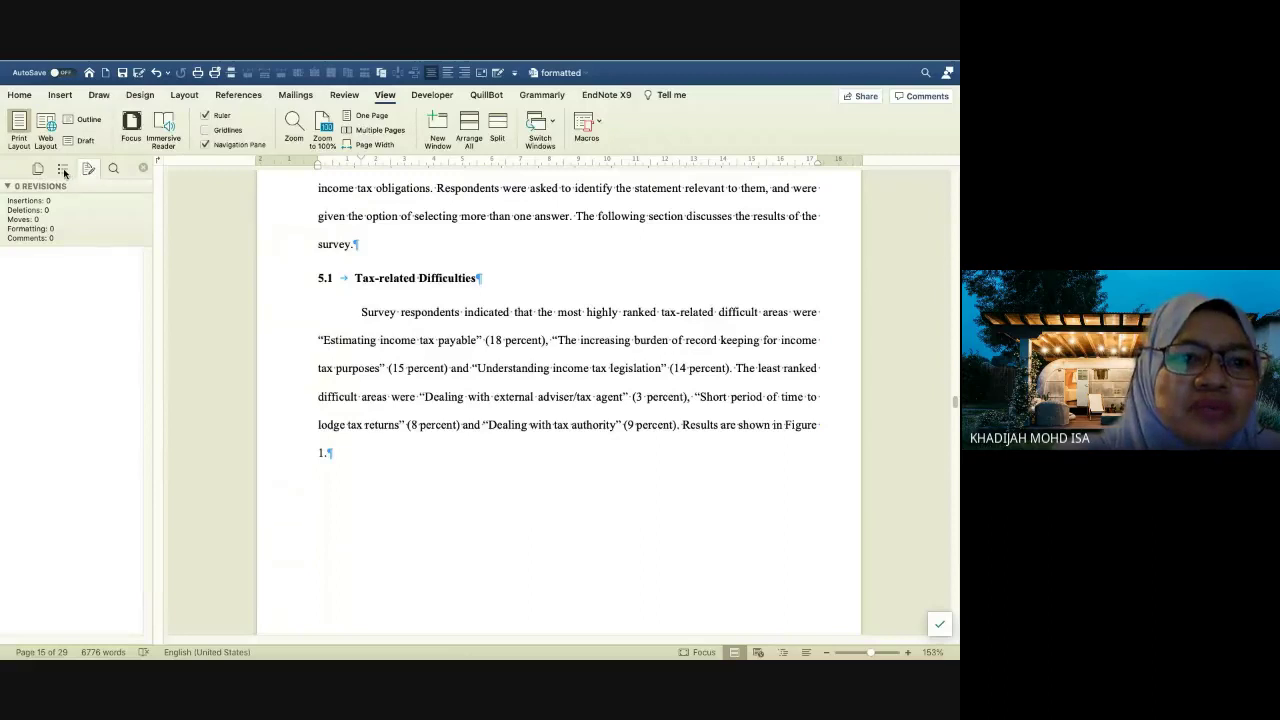
{"action": "left_click", "coordinate": [63, 170]}
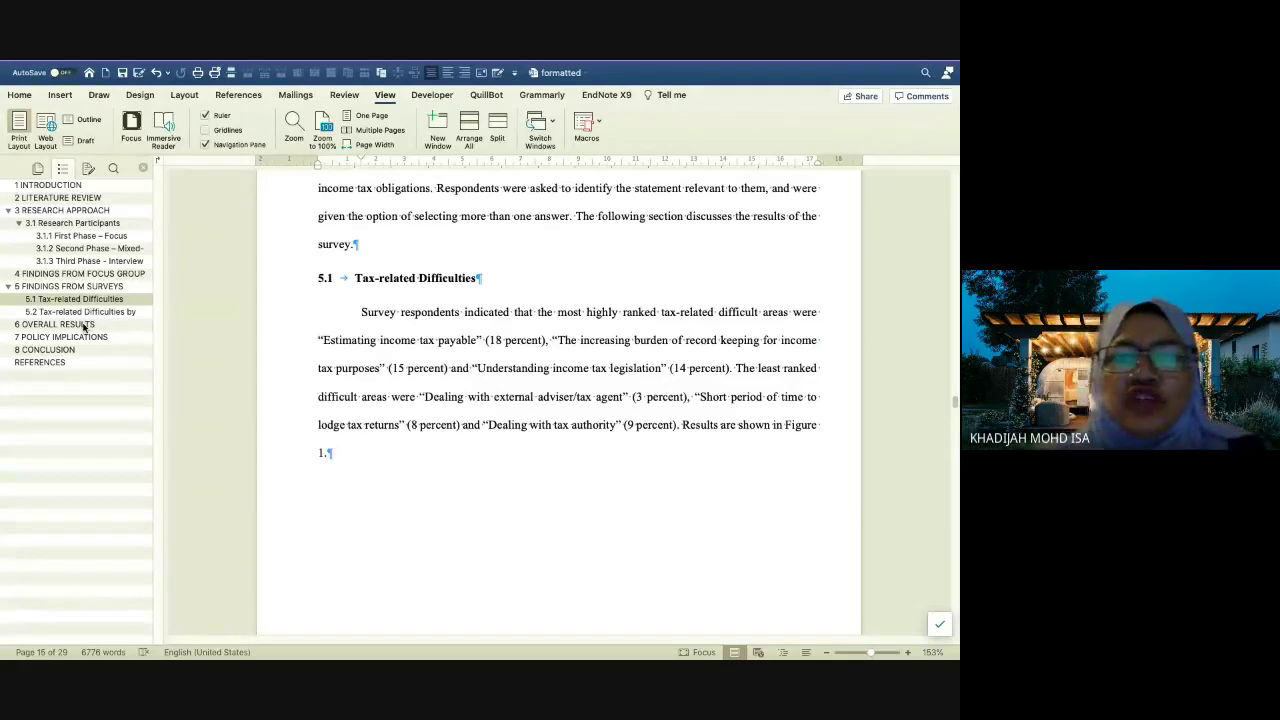
Examine the table of Tax-related Difficulties by Business Characteristics in section 5.2 alongside the APA-style table example slide
{"action": "scroll", "coordinate": [396, 366], "scroll_direction": "down", "scroll_amount": 10}
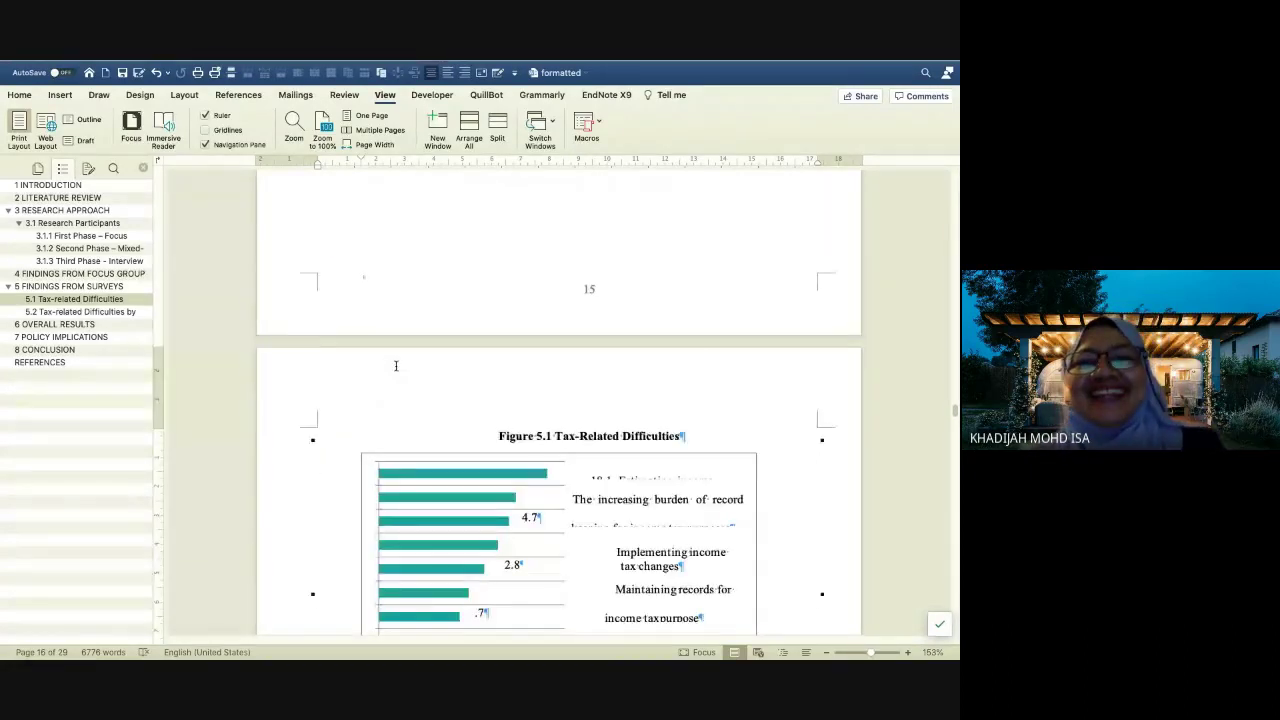
{"action": "scroll", "coordinate": [396, 366], "scroll_direction": "down", "scroll_amount": 8}
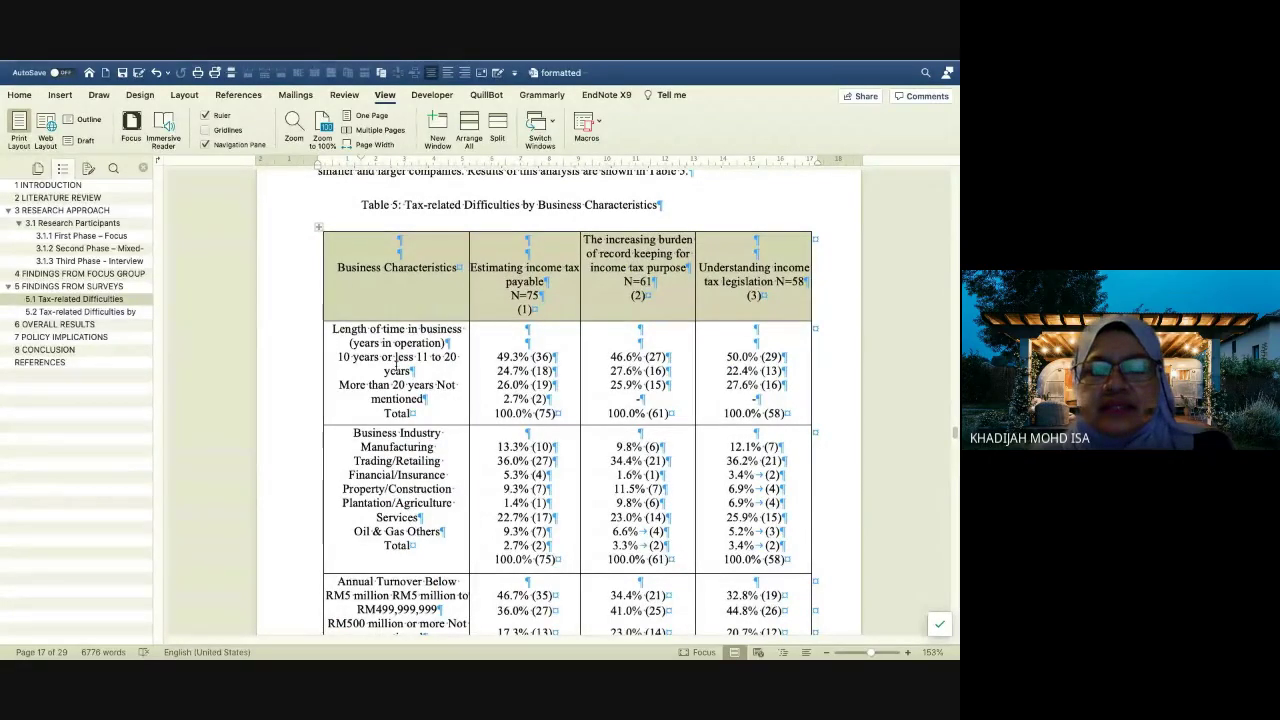
{"action": "scroll", "coordinate": [396, 366], "scroll_direction": "up", "scroll_amount": 1}
{"action": "key", "text": "ctrl+Right"}
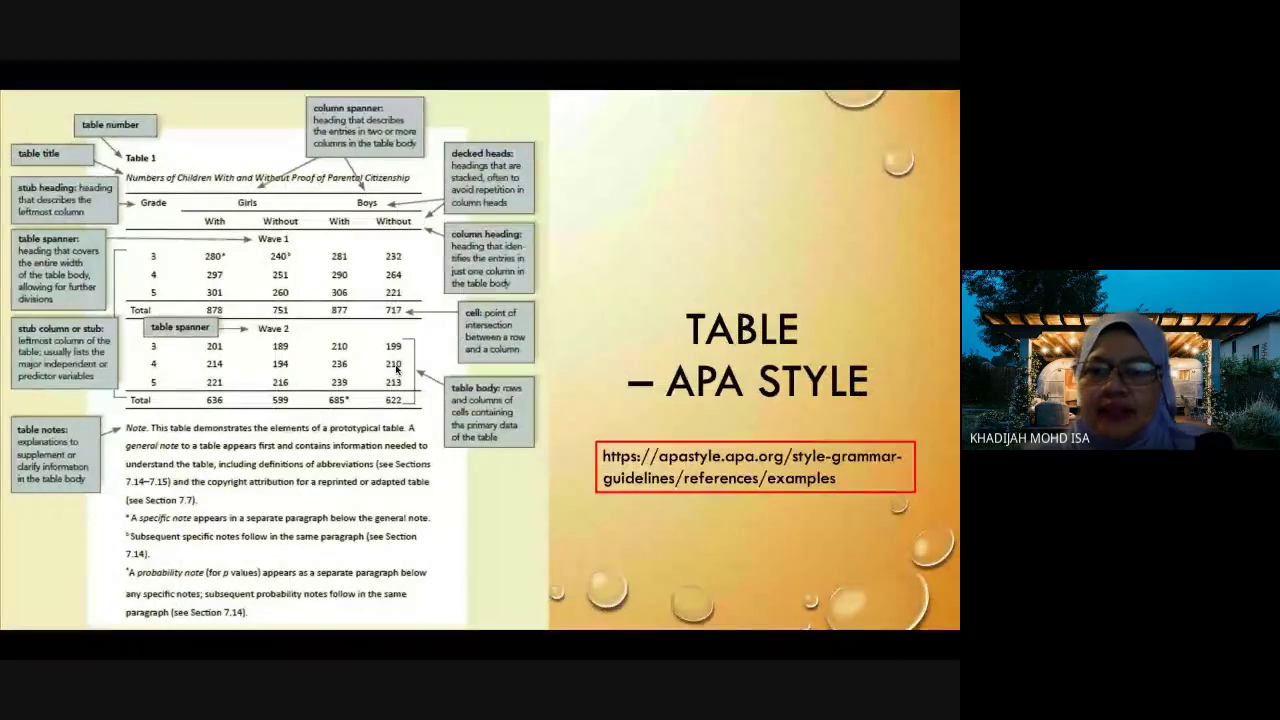
{"action": "key", "text": "ctrl+Left"}
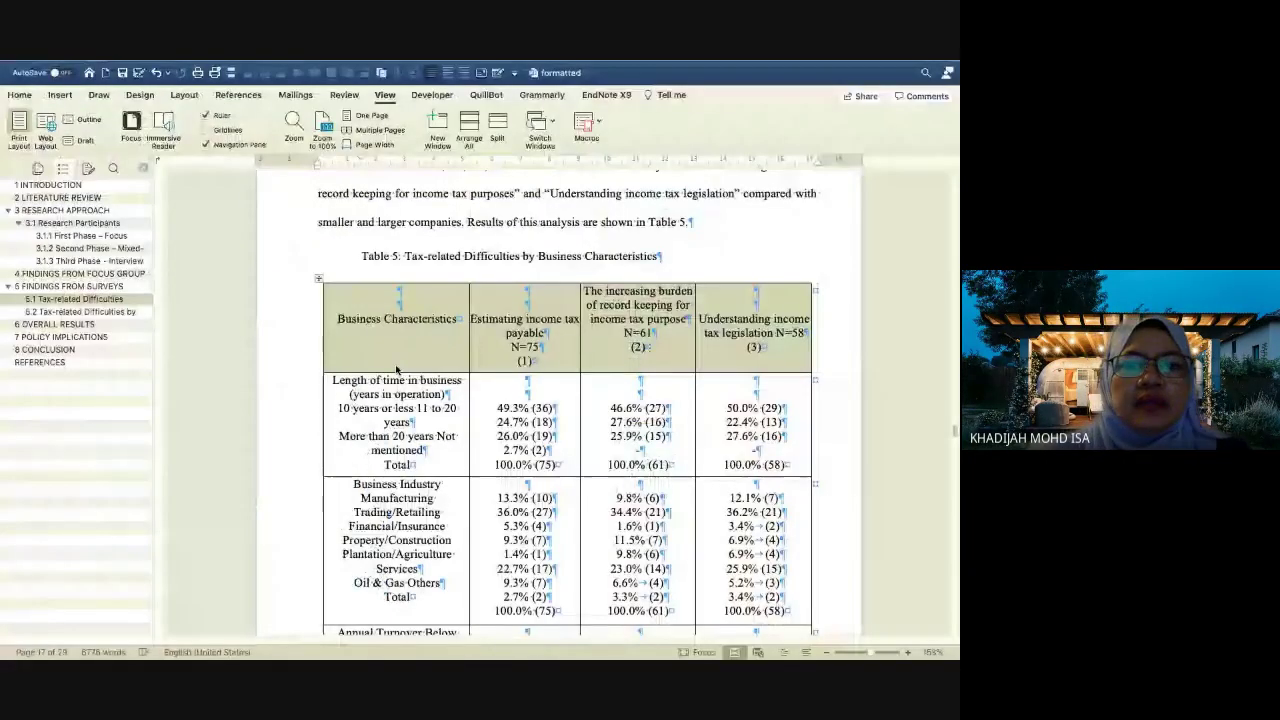
{"action": "left_click", "coordinate": [317, 280]}
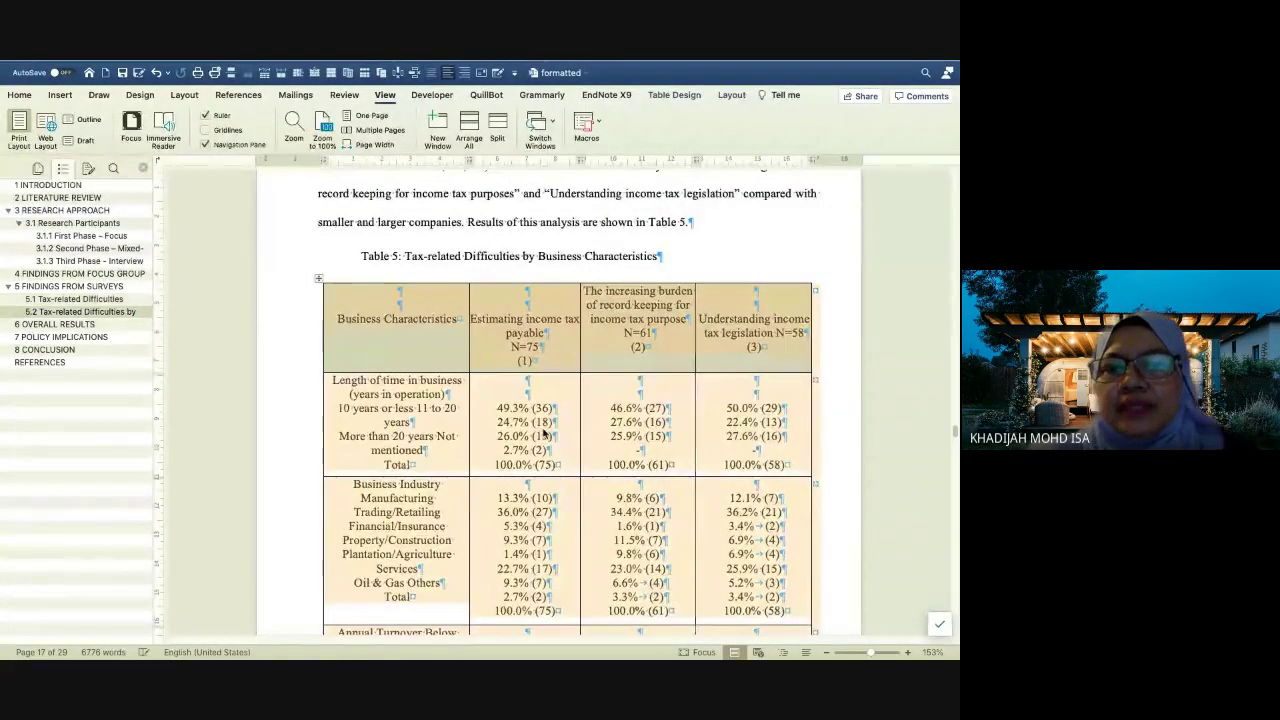
Look back through the earlier pages to review the layout of the tables, including Table 4 and Table 3.4
{"action": "scroll", "coordinate": [545, 432], "scroll_direction": "down", "scroll_amount": 3}
{"action": "scroll", "coordinate": [545, 432], "scroll_direction": "up", "scroll_amount": 8}
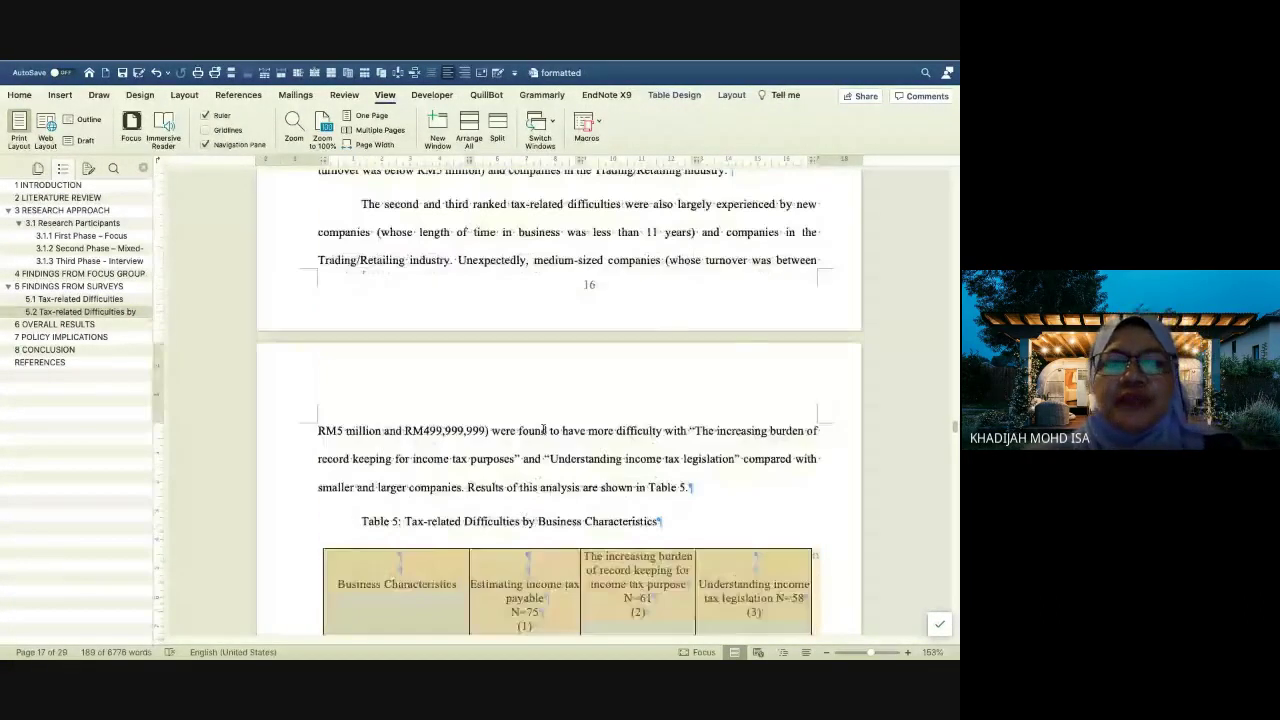
{"action": "scroll", "coordinate": [545, 430], "scroll_direction": "up", "scroll_amount": 10}
{"action": "scroll", "coordinate": [543, 429], "scroll_direction": "up", "scroll_amount": 15}
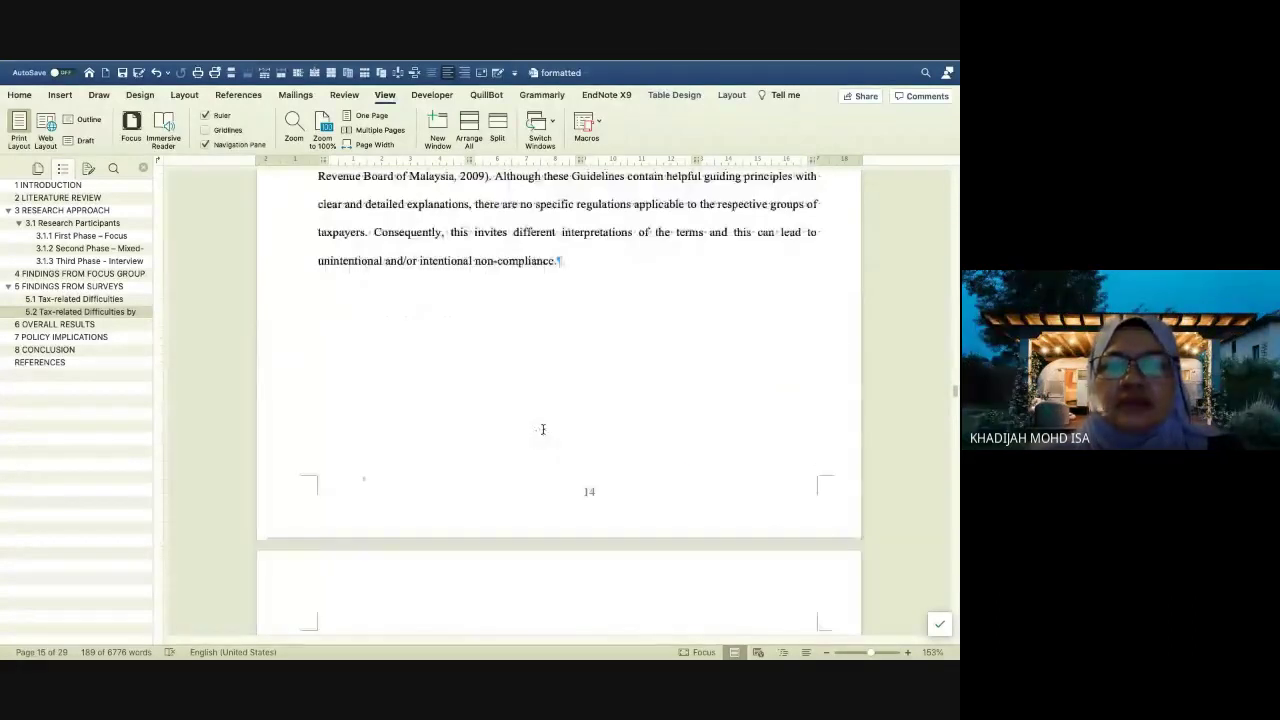
{"action": "scroll", "coordinate": [543, 429], "scroll_direction": "up", "scroll_amount": 3}
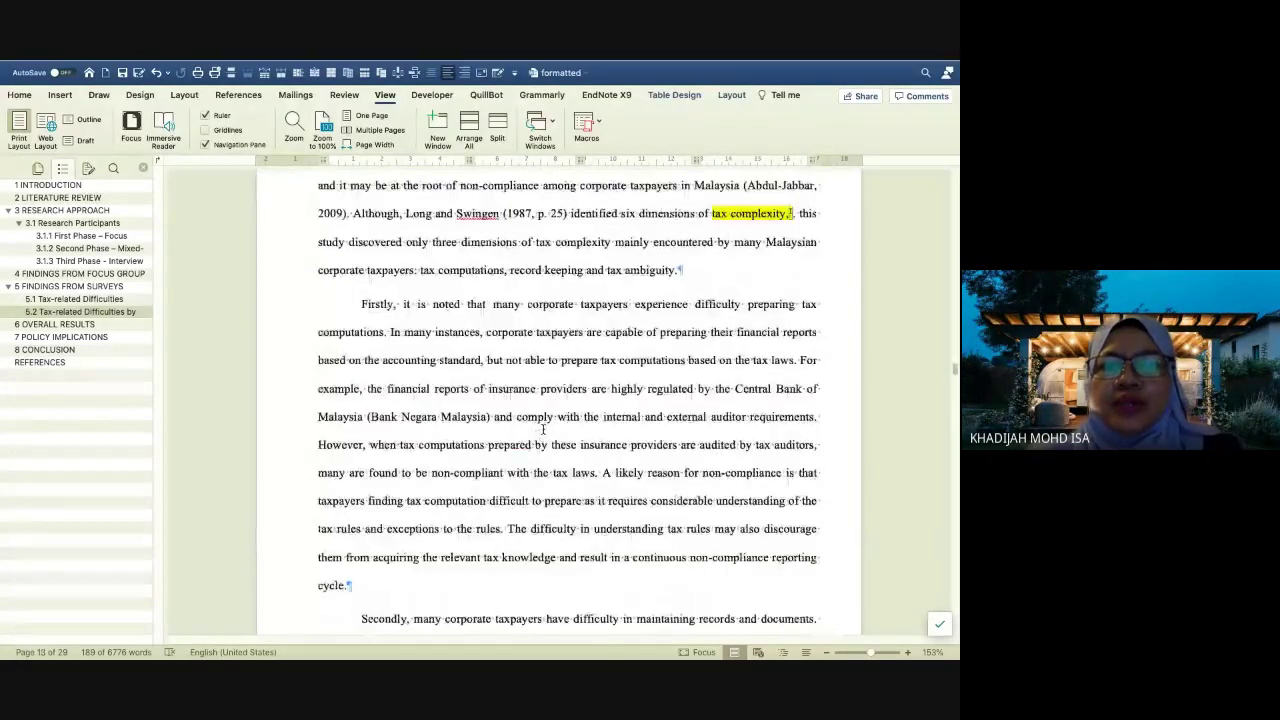
{"action": "scroll", "coordinate": [543, 429], "scroll_direction": "up", "scroll_amount": 10}
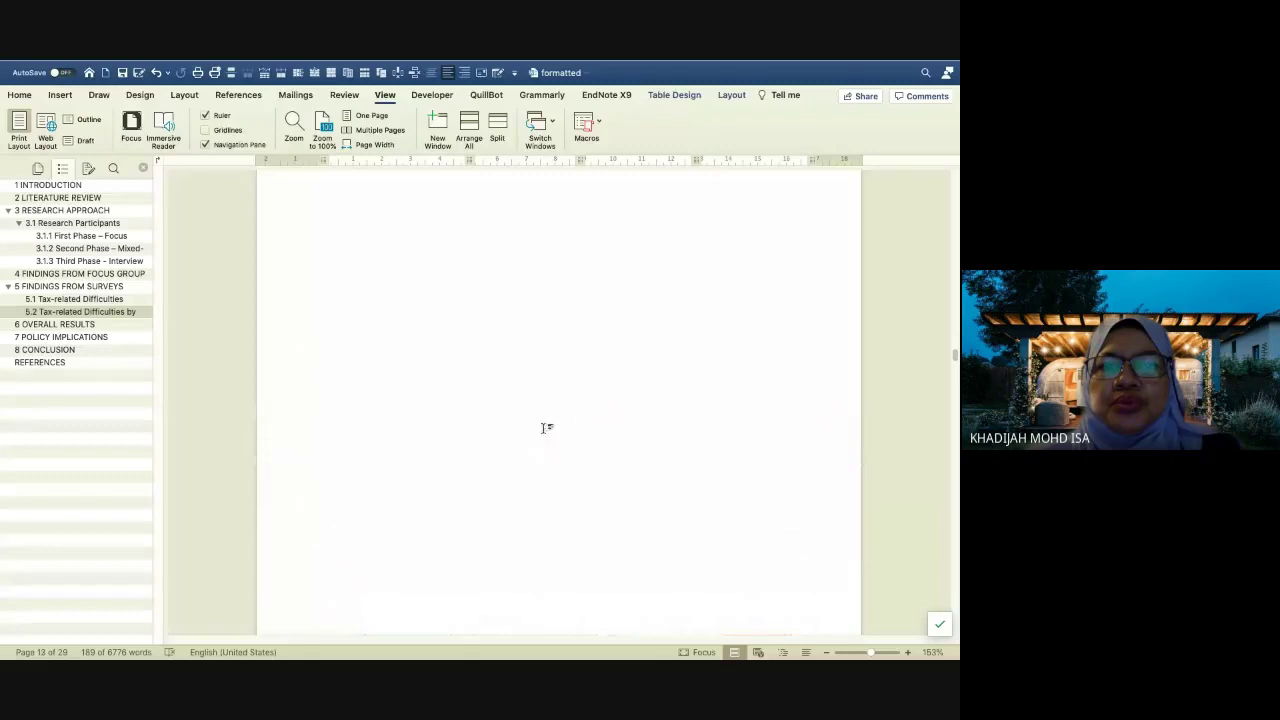
{"action": "scroll", "coordinate": [543, 429], "scroll_direction": "up", "scroll_amount": 15}
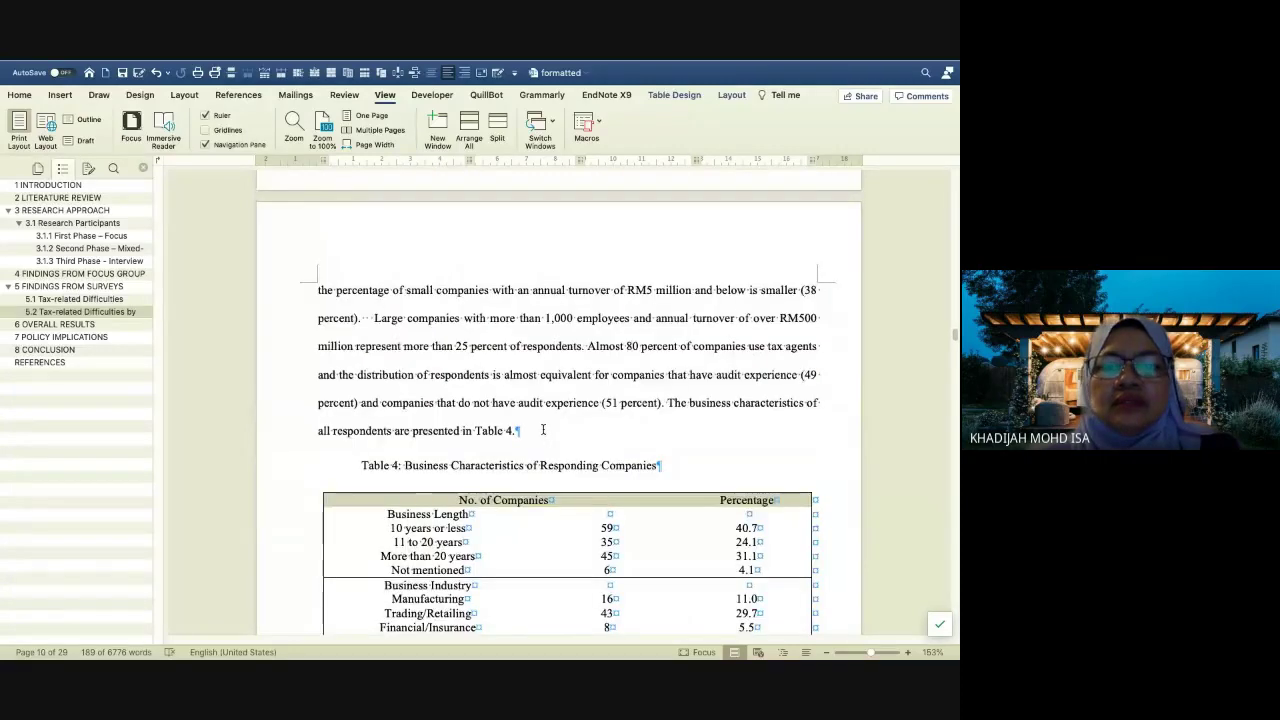
{"action": "scroll", "coordinate": [543, 429], "scroll_direction": "down", "scroll_amount": 3}
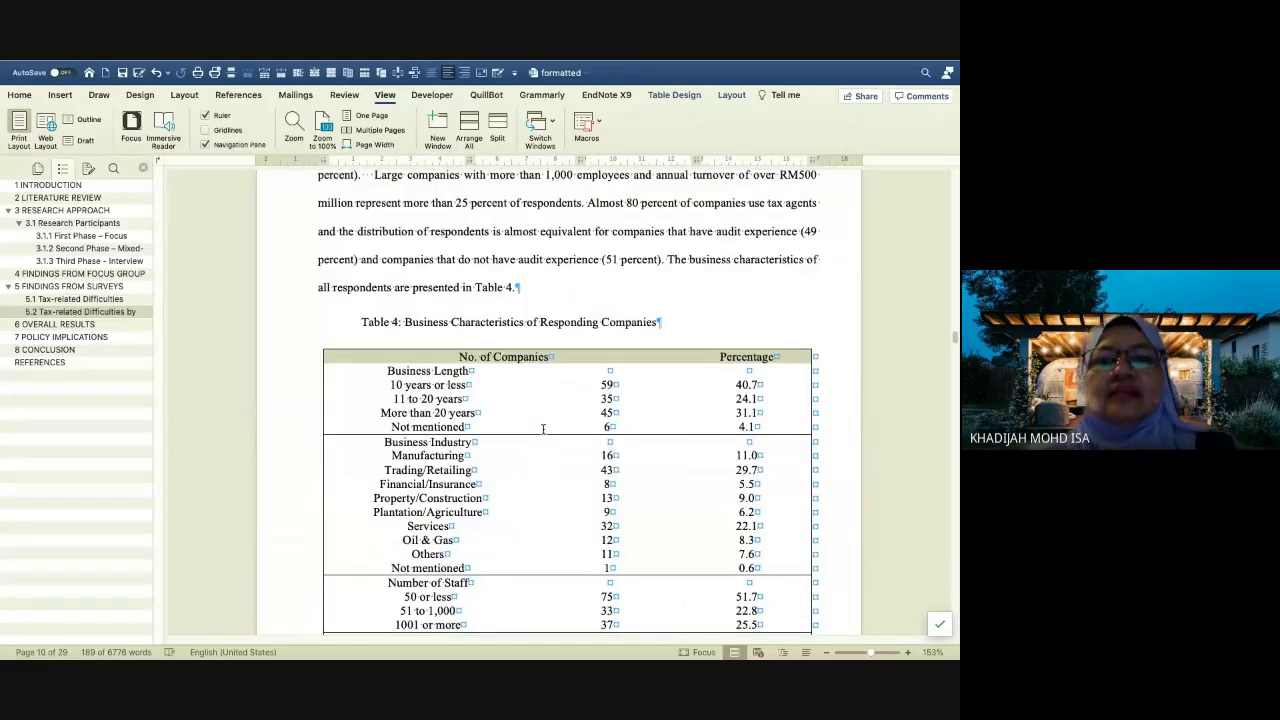
{"action": "scroll", "coordinate": [543, 429], "scroll_direction": "up", "scroll_amount": 10}
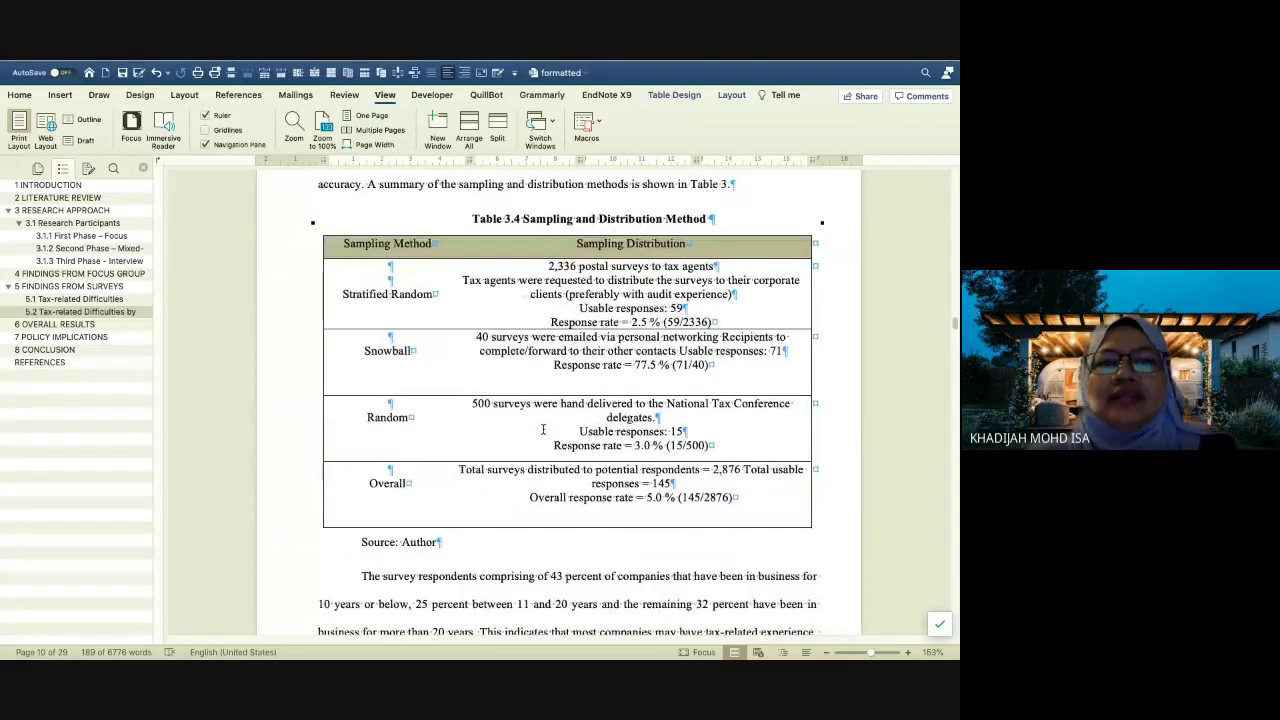
{"action": "scroll", "coordinate": [543, 429], "scroll_direction": "up", "scroll_amount": 20}
{"action": "scroll", "coordinate": [543, 429], "scroll_direction": "up", "scroll_amount": 5}
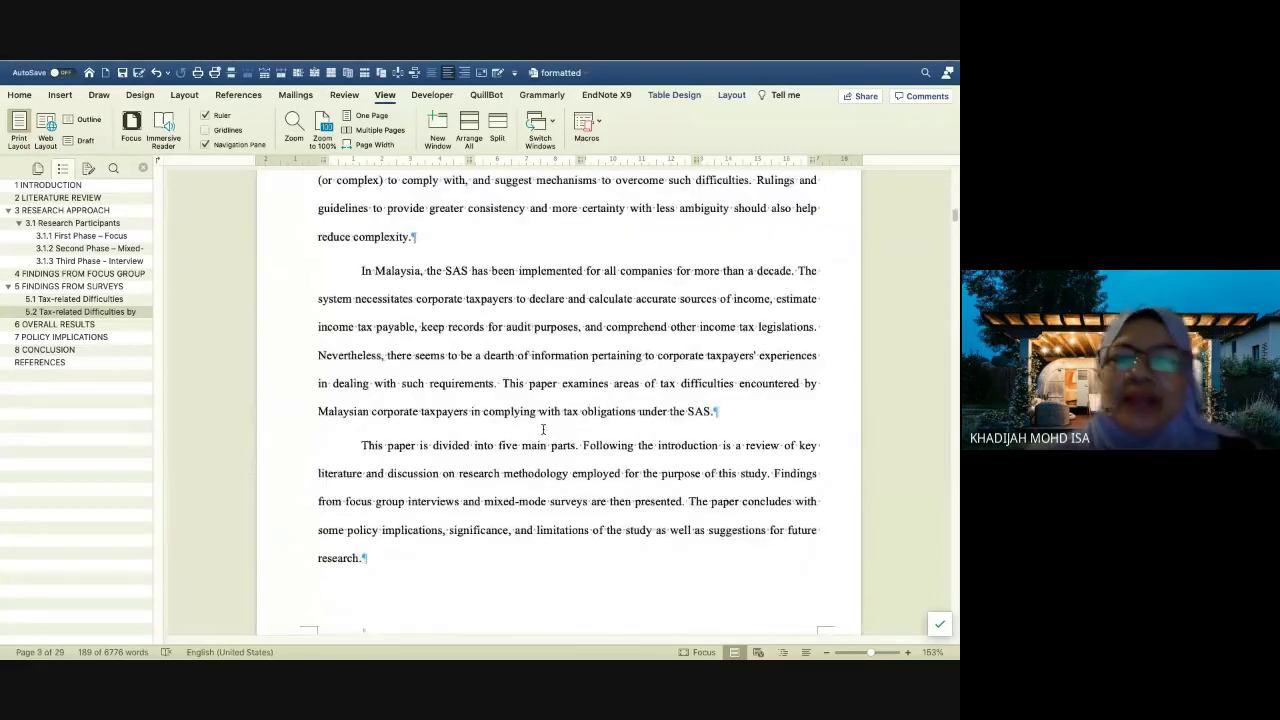
{"action": "scroll", "coordinate": [543, 429], "scroll_direction": "down", "scroll_amount": 1}
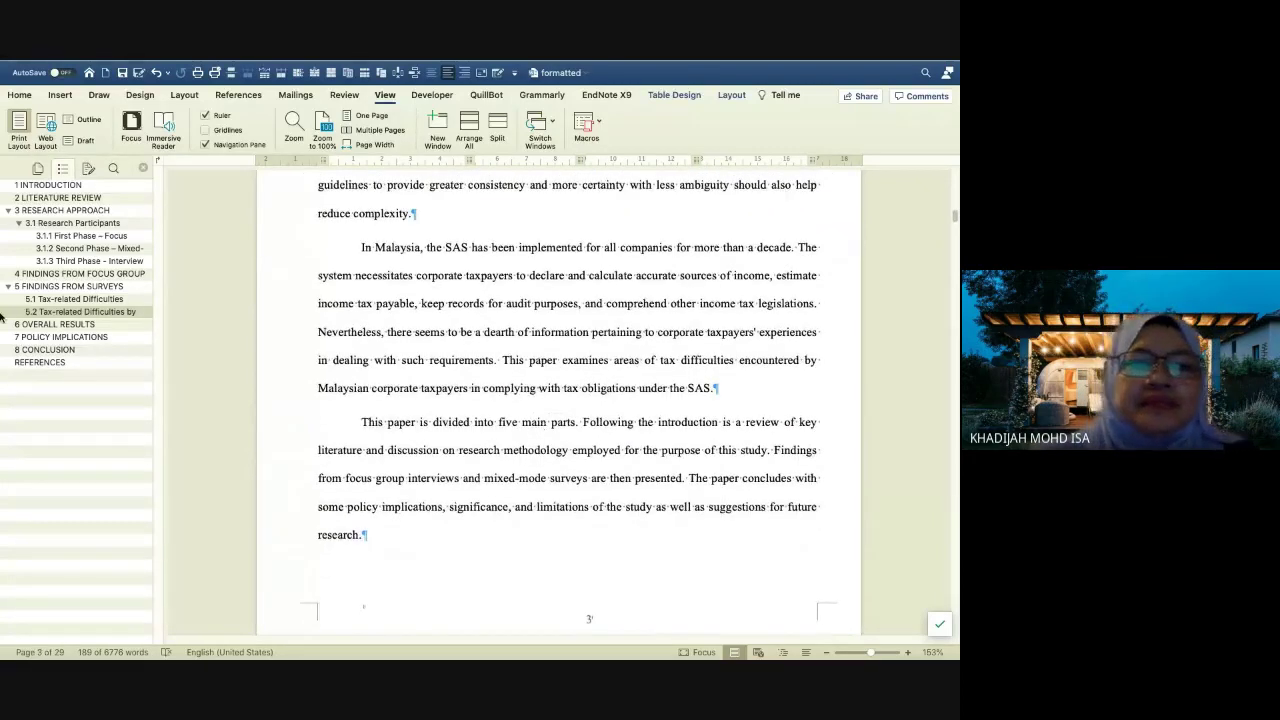
Insert a page break before the "Table 3.1 Key Profiles of Focus Group Participants" caption in section 3.1.1
{"action": "left_click", "coordinate": [99, 224]}
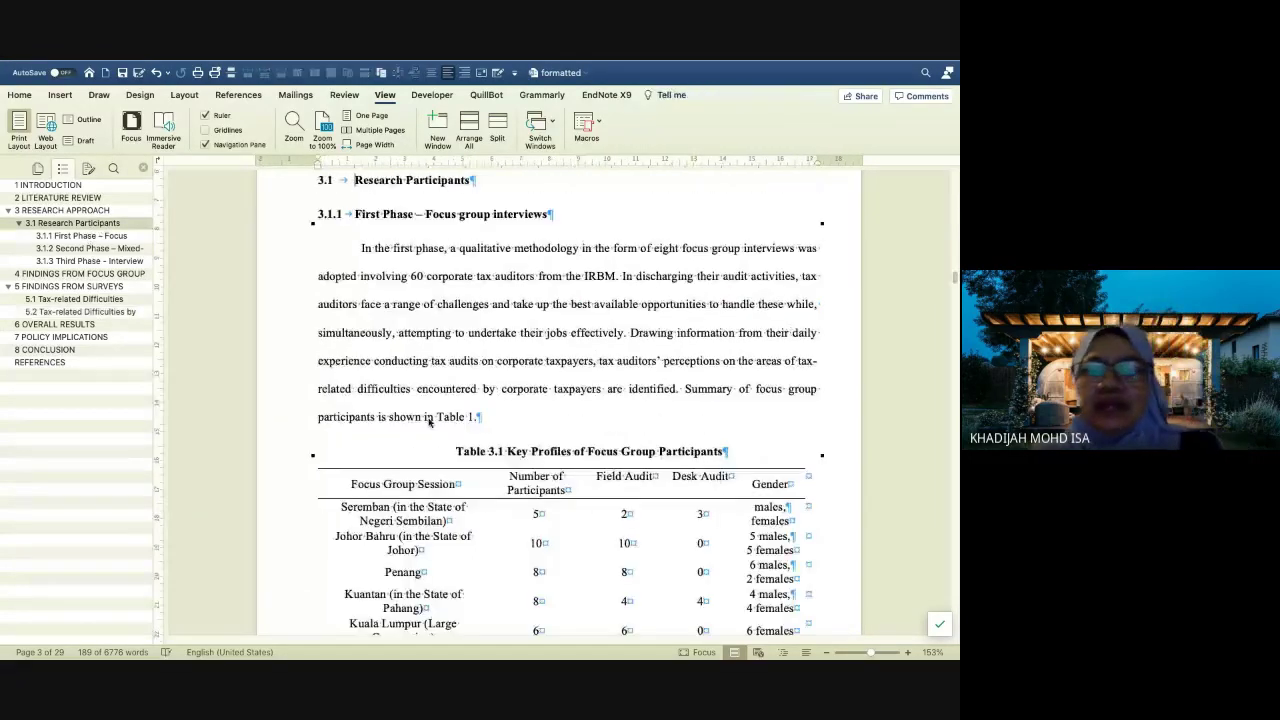
{"action": "scroll", "coordinate": [430, 422], "scroll_direction": "down", "scroll_amount": 8}
{"action": "scroll", "coordinate": [430, 430], "scroll_direction": "up", "scroll_amount": 2}
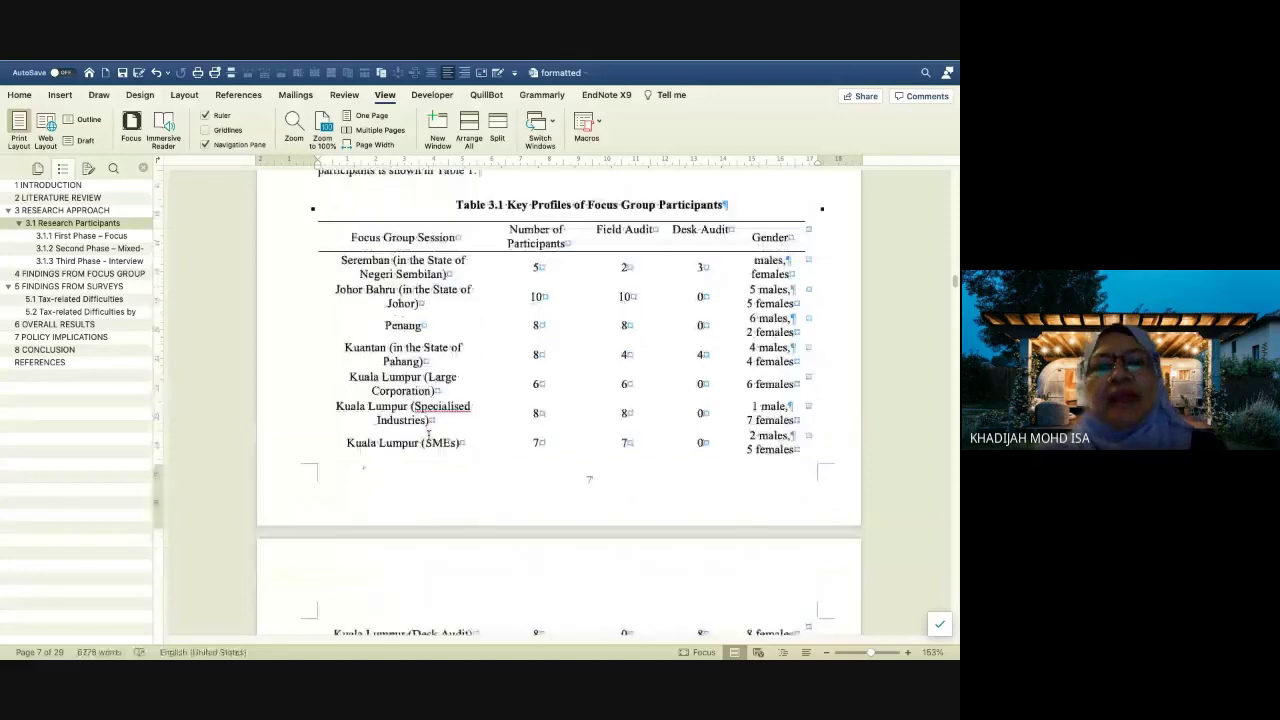
{"action": "scroll", "coordinate": [430, 434], "scroll_direction": "up", "scroll_amount": 2}
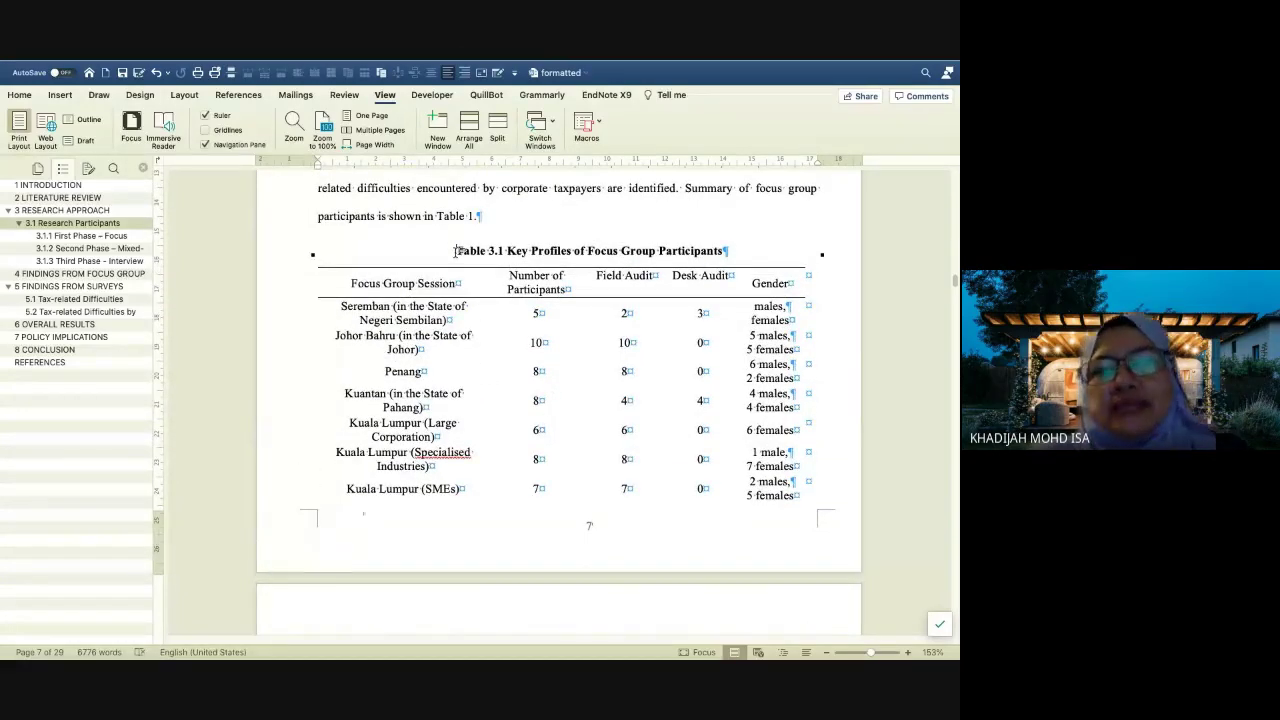
{"action": "scroll", "coordinate": [455, 252], "scroll_direction": "down", "scroll_amount": 1}
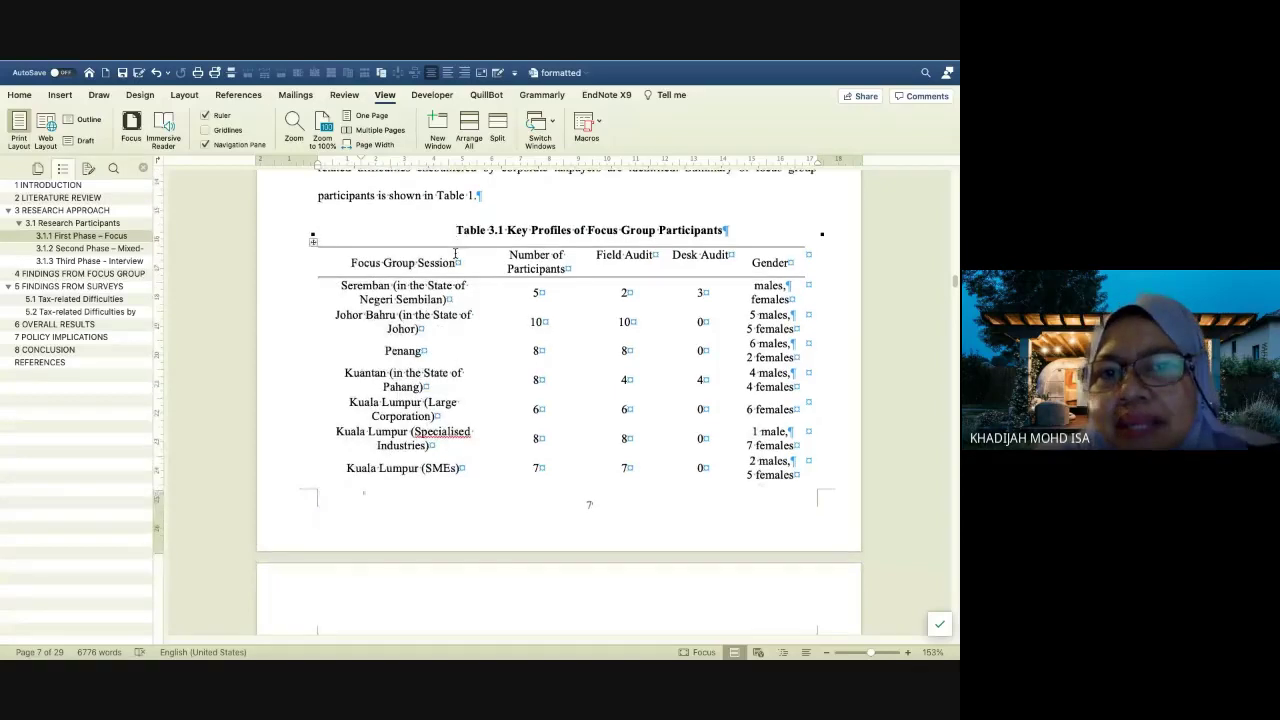
{"action": "scroll", "coordinate": [455, 253], "scroll_direction": "down", "scroll_amount": 5}
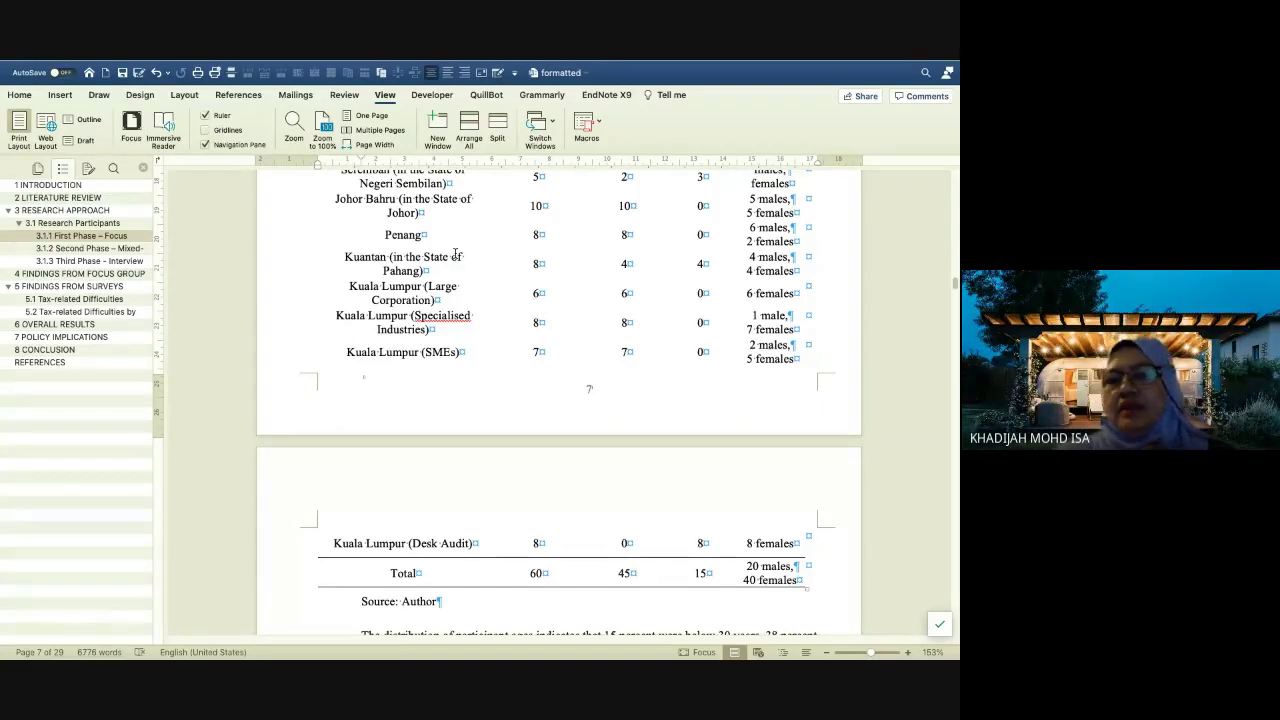
{"action": "scroll", "coordinate": [455, 253], "scroll_direction": "up", "scroll_amount": 8}
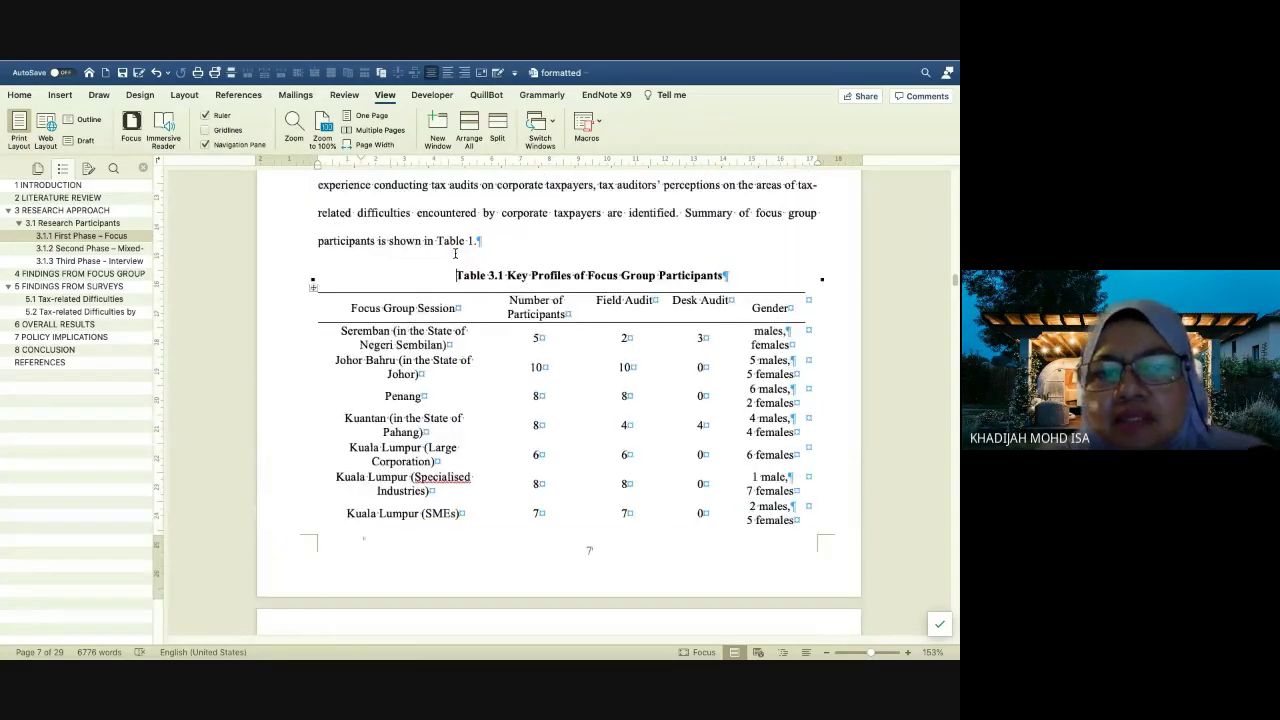
{"action": "scroll", "coordinate": [455, 253], "scroll_direction": "down", "scroll_amount": 4}
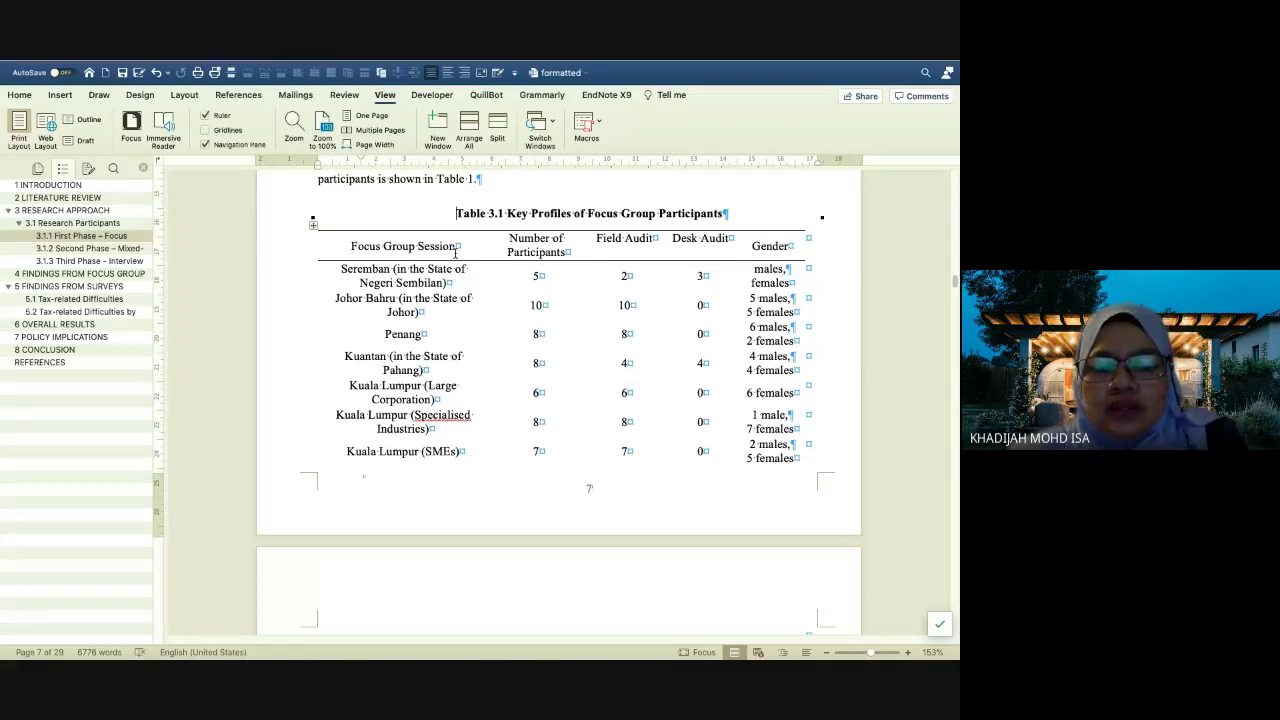
{"action": "key", "text": "super+Return"}
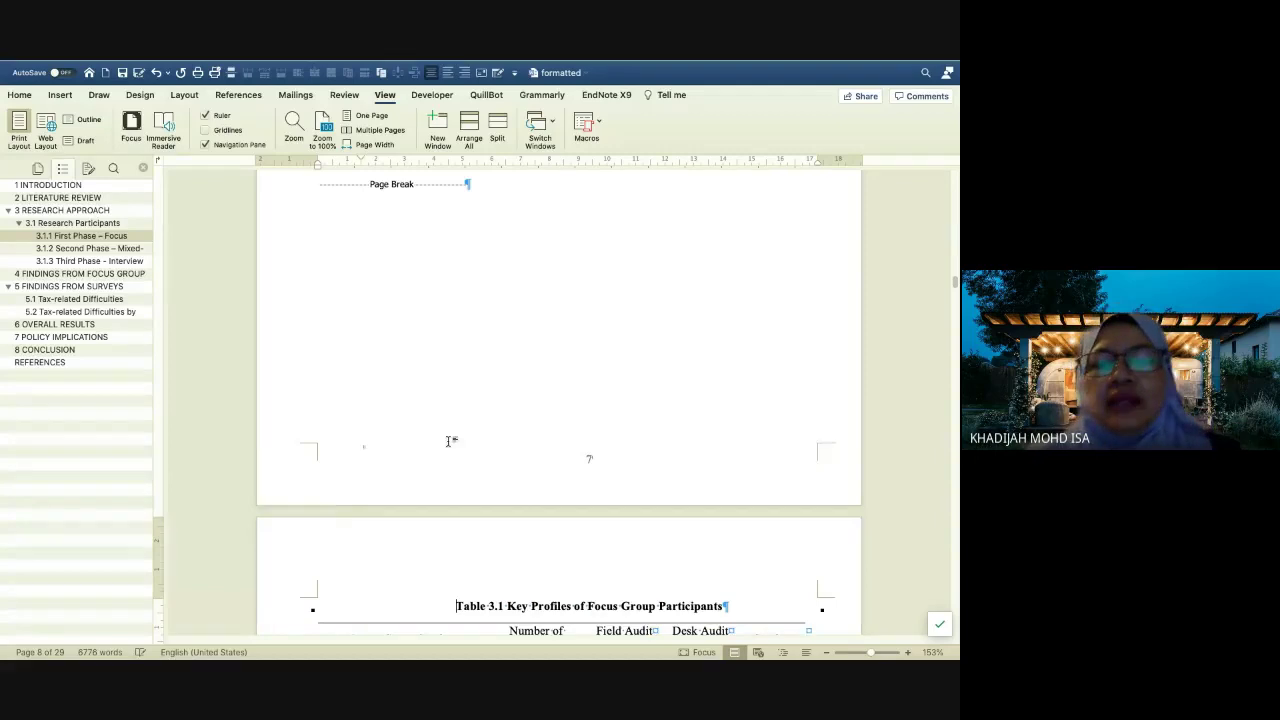
Check how Table 3.1 and its caption sit after the page break and how much space precedes them
{"action": "scroll", "coordinate": [449, 441], "scroll_direction": "down", "scroll_amount": 5}
{"action": "scroll", "coordinate": [448, 441], "scroll_direction": "up", "scroll_amount": 7}
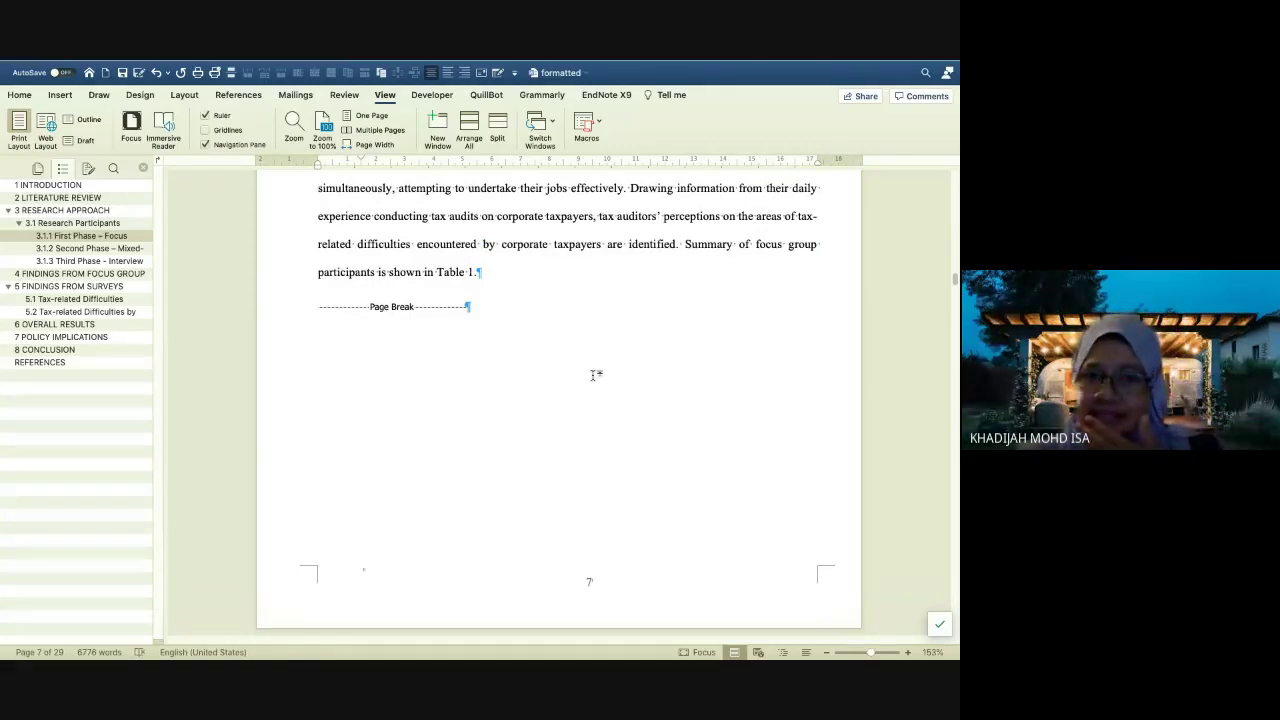
{"action": "scroll", "coordinate": [595, 375], "scroll_direction": "down", "scroll_amount": 1}
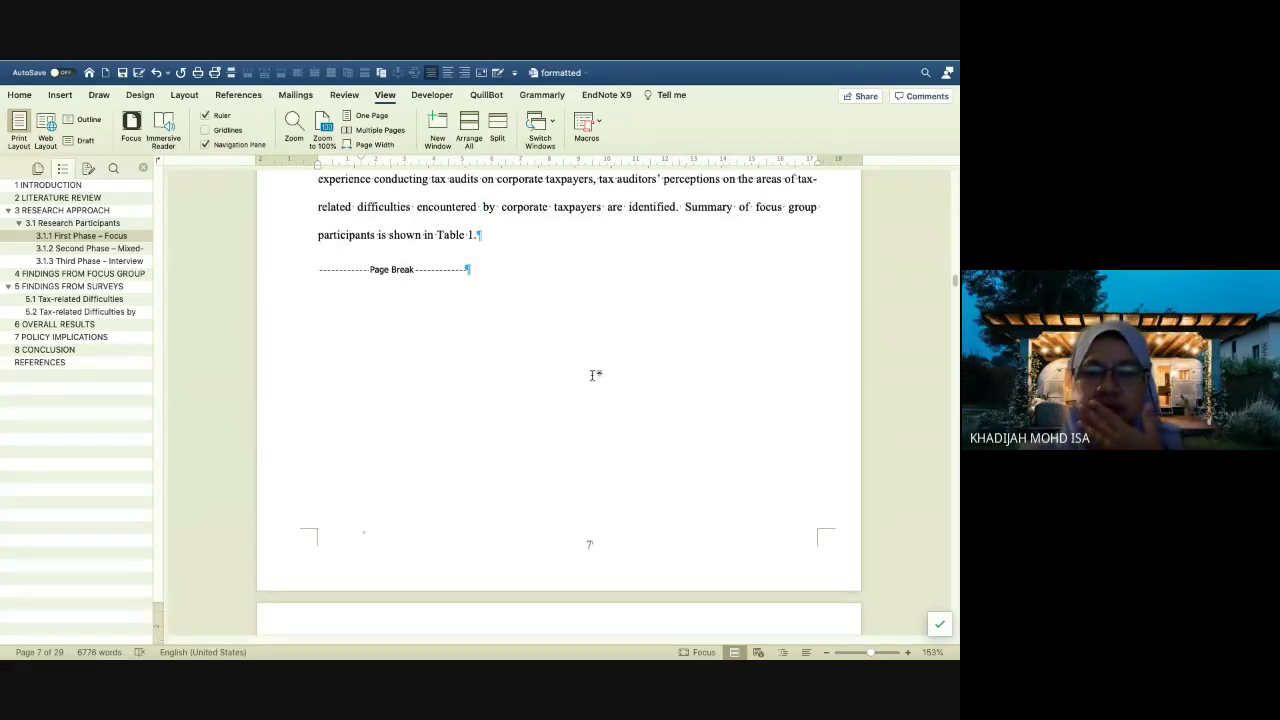
{"action": "scroll", "coordinate": [595, 375], "scroll_direction": "down", "scroll_amount": 8}
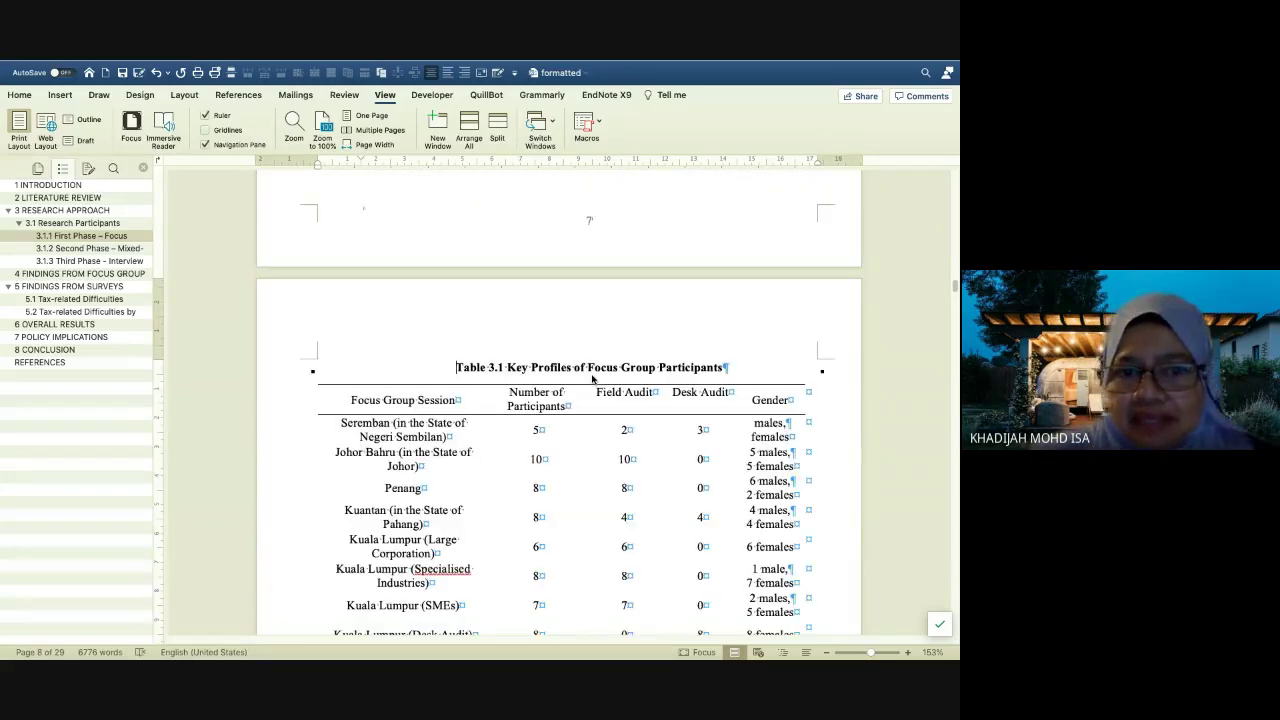
{"action": "scroll", "coordinate": [592, 380], "scroll_direction": "down", "scroll_amount": 3}
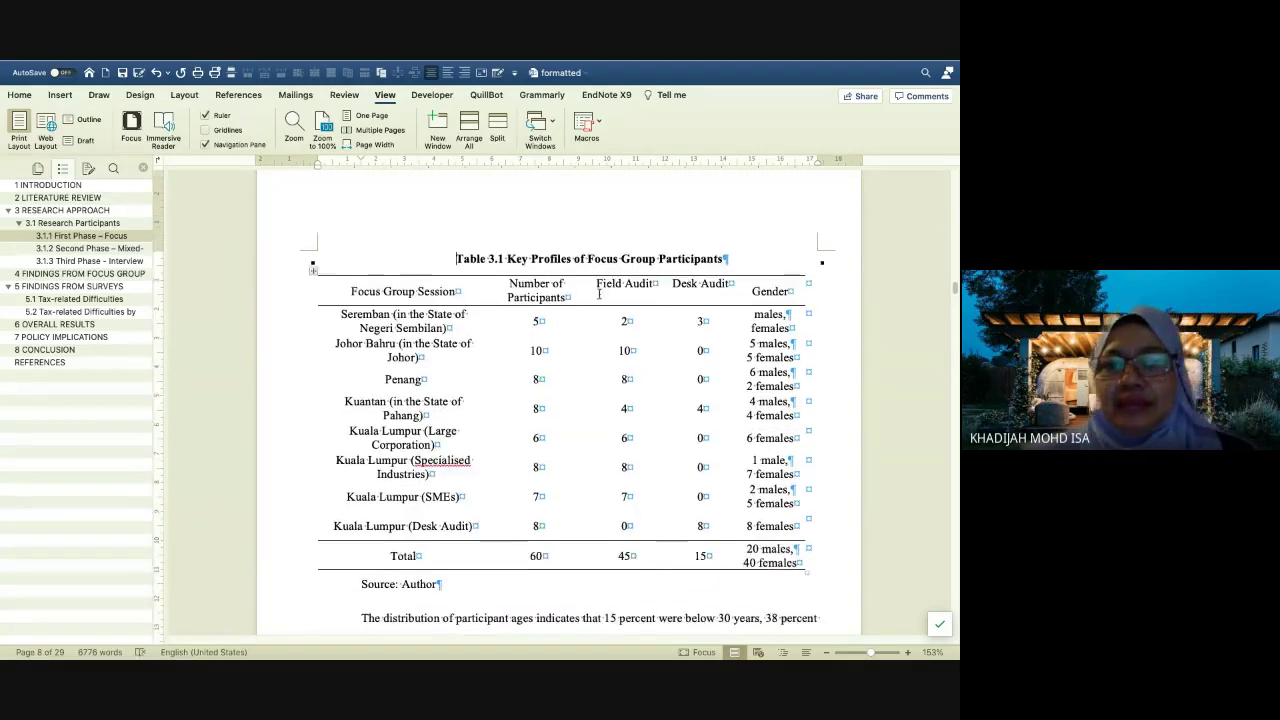
{"action": "scroll", "coordinate": [631, 428], "scroll_direction": "down", "scroll_amount": 1}
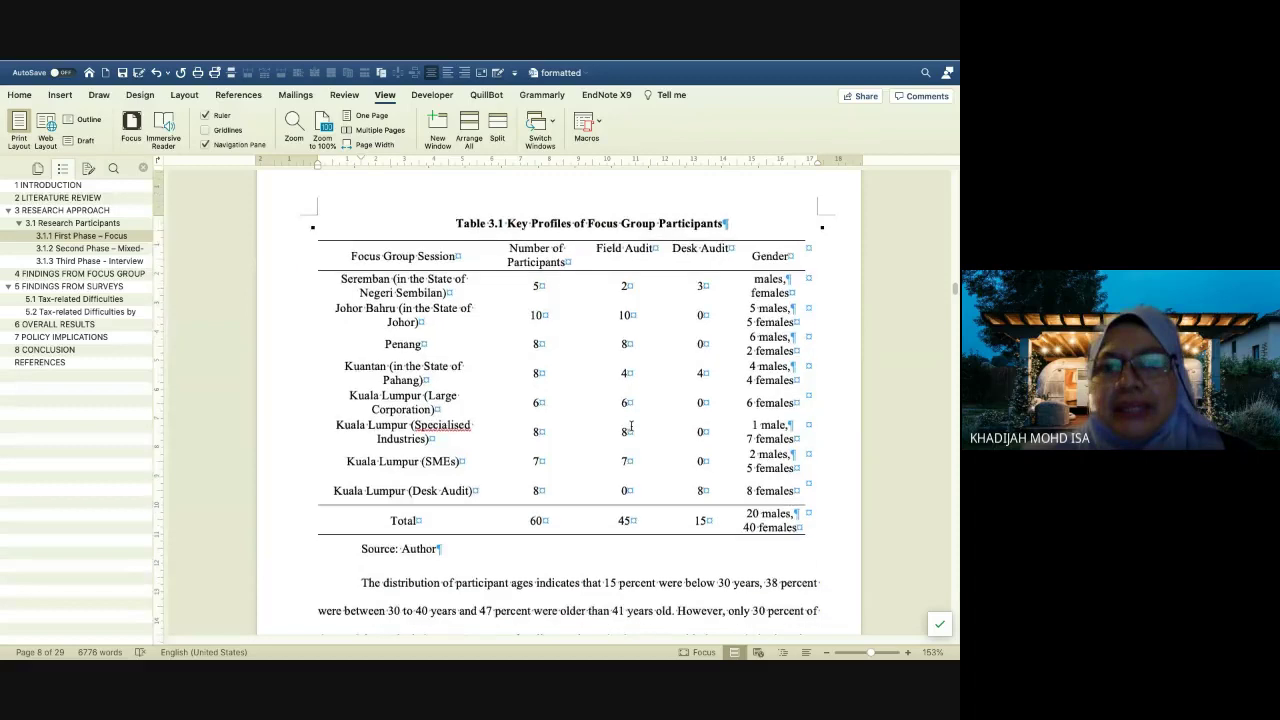
{"action": "scroll", "coordinate": [631, 428], "scroll_direction": "up", "scroll_amount": 1}
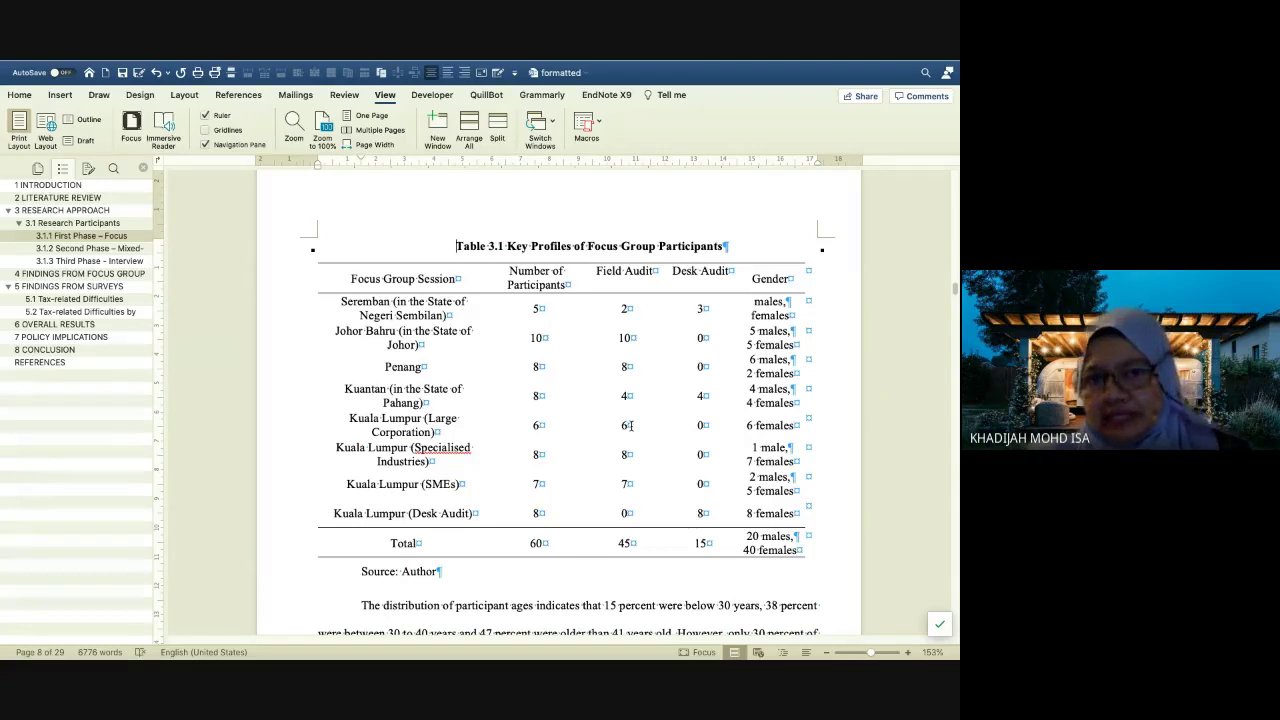
{"action": "scroll", "coordinate": [631, 425], "scroll_direction": "up", "scroll_amount": 2}
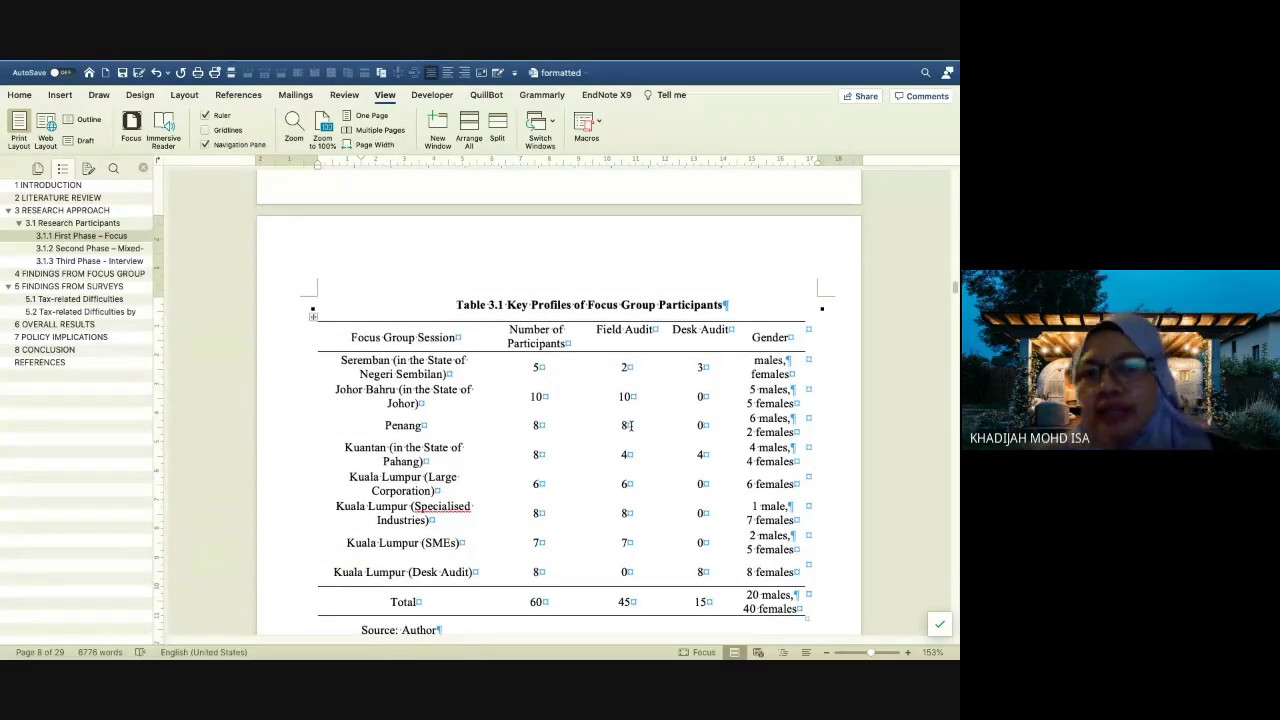
Insert a page break before the "Table 3.2 Distribution of Focus Group Participants" caption so the table stays on one page
{"action": "scroll", "coordinate": [631, 425], "scroll_direction": "down", "scroll_amount": 4}
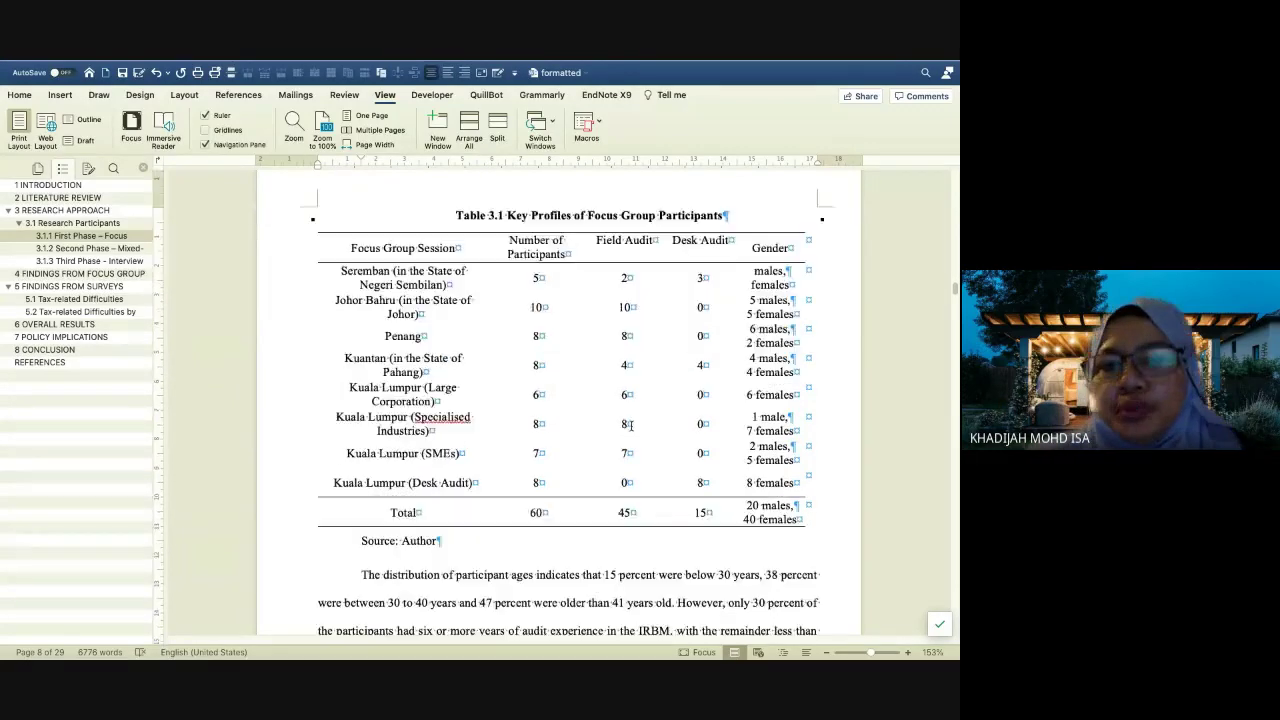
{"action": "scroll", "coordinate": [631, 425], "scroll_direction": "up", "scroll_amount": 3}
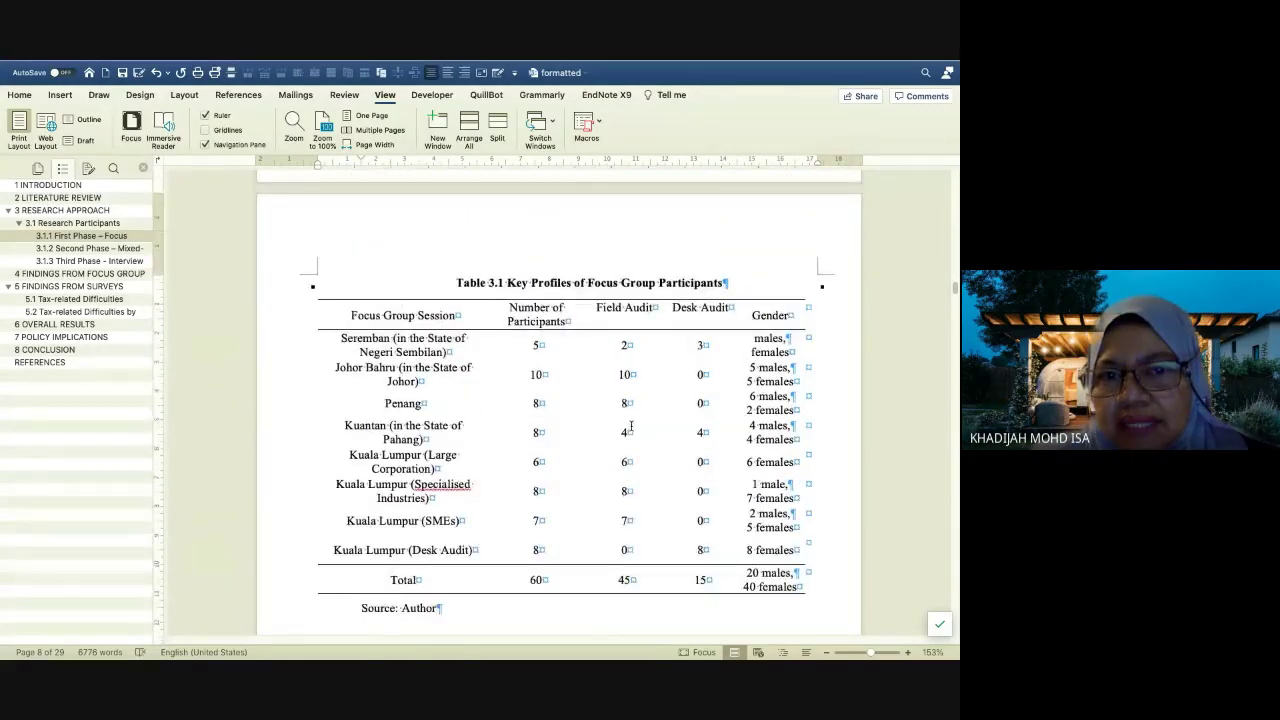
{"action": "scroll", "coordinate": [631, 425], "scroll_direction": "down", "scroll_amount": 10}
{"action": "scroll", "coordinate": [631, 425], "scroll_direction": "down", "scroll_amount": 10}
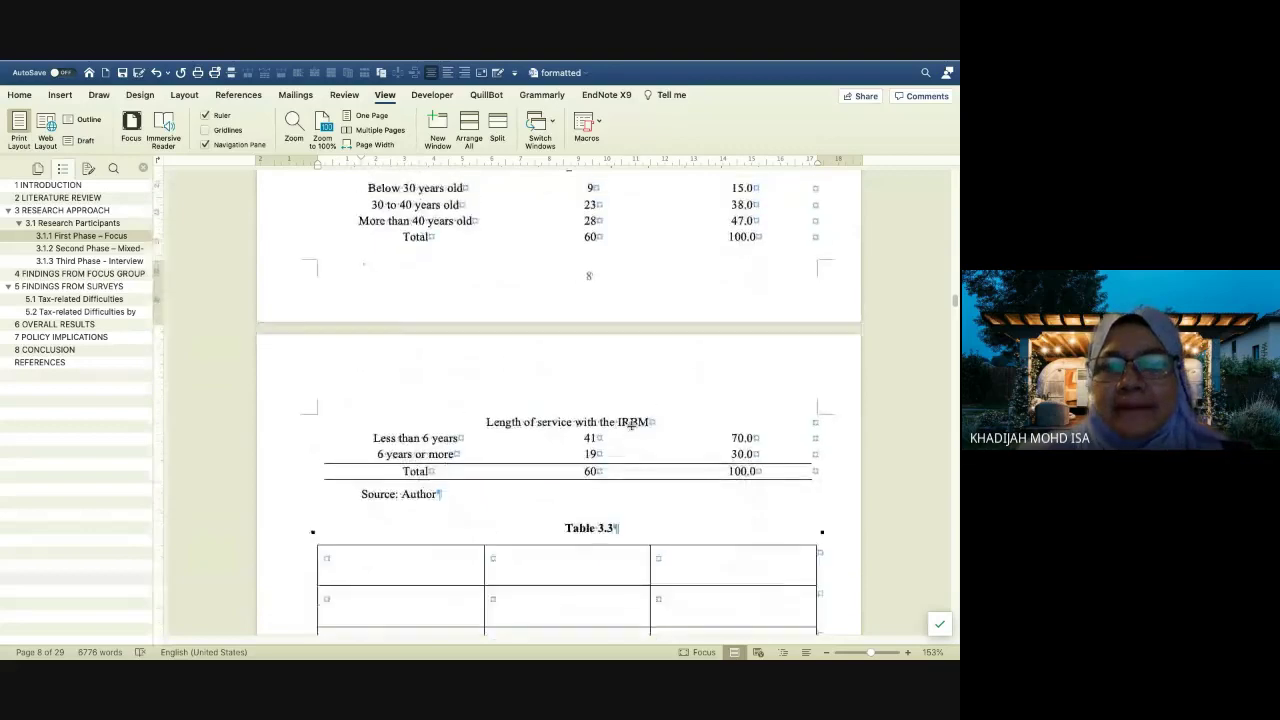
{"action": "scroll", "coordinate": [631, 425], "scroll_direction": "up", "scroll_amount": 11}
{"action": "scroll", "coordinate": [450, 308], "scroll_direction": "down", "scroll_amount": 4}
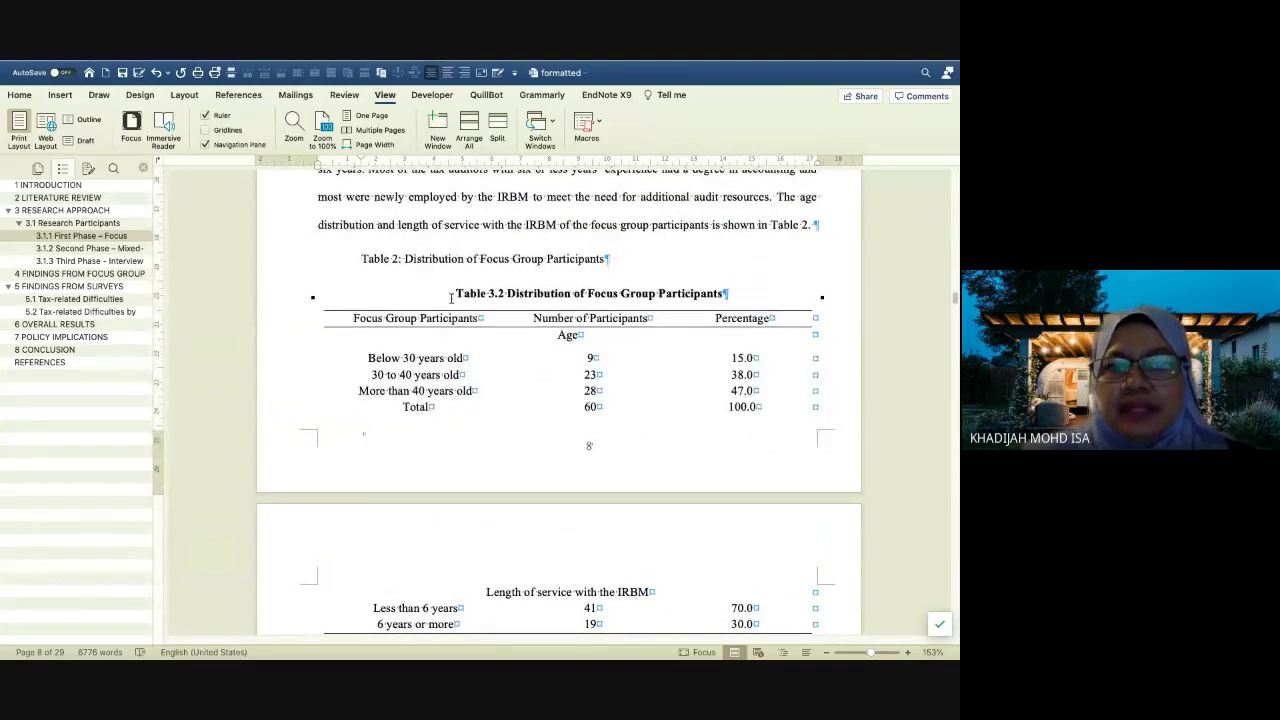
{"action": "left_click", "coordinate": [451, 298]}
{"action": "key", "text": "super+Return"}
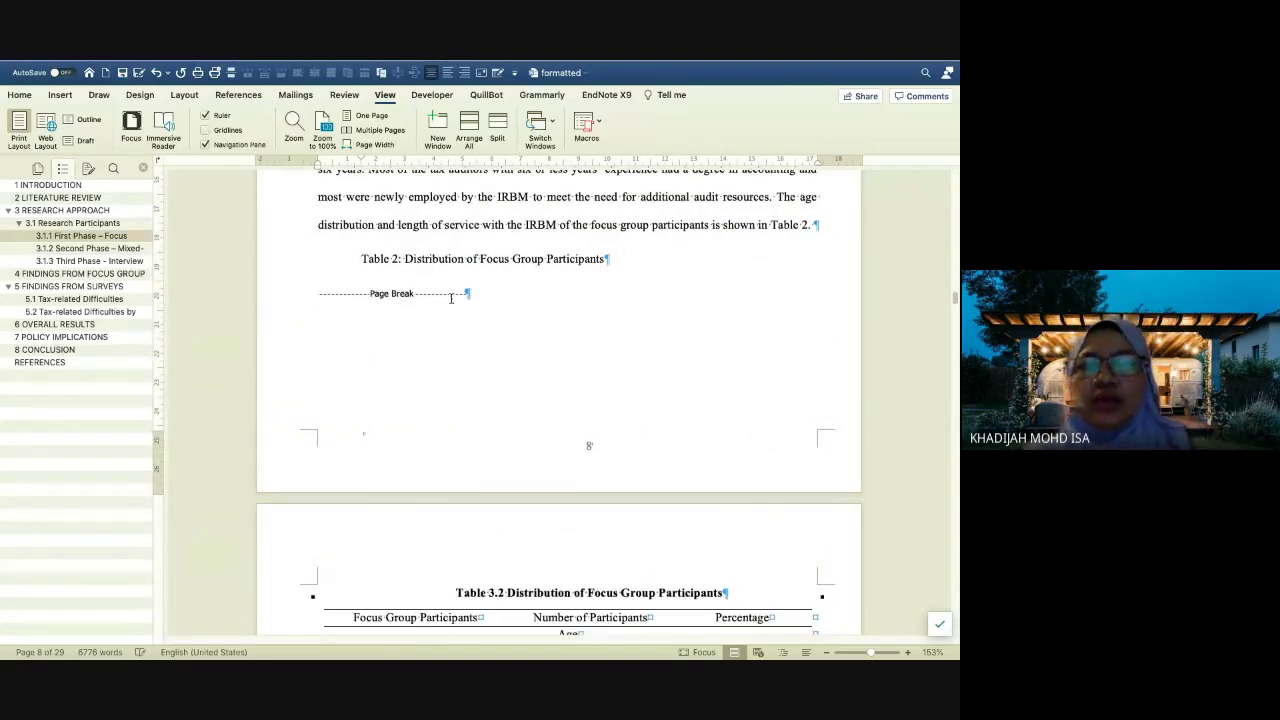
Delete the duplicate caption line "Table 2: Distribution of Focus Group Participants" above the page break, keeping the page break in place
{"action": "scroll", "coordinate": [451, 298], "scroll_direction": "down", "scroll_amount": 2}
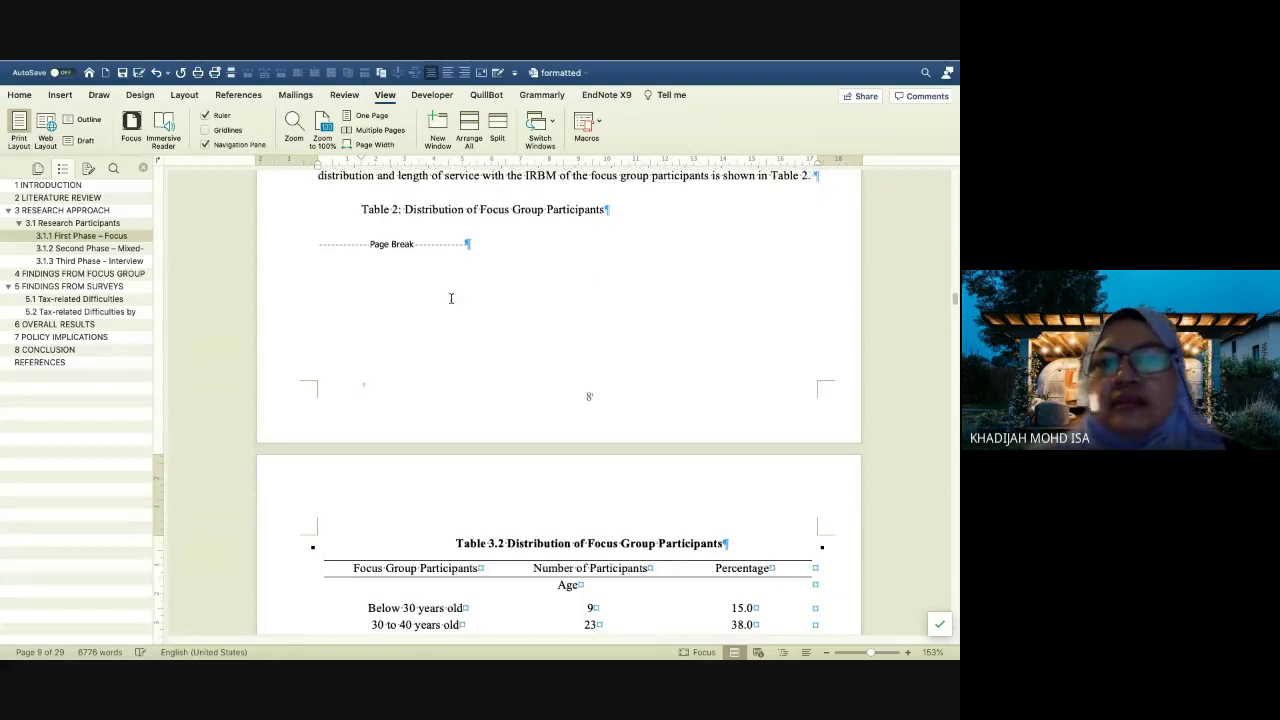
{"action": "triple_click", "coordinate": [464, 208]}
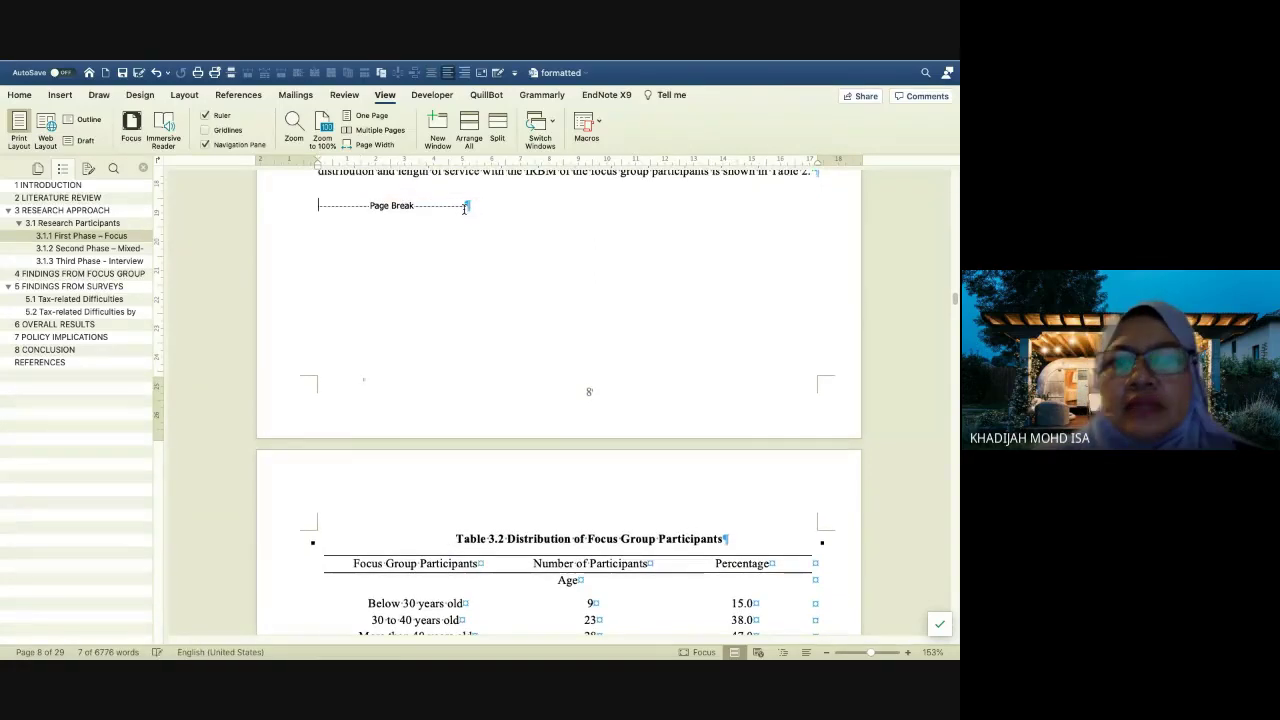
{"action": "key", "text": "BackSpace"}
{"action": "key", "text": "BackSpace"}
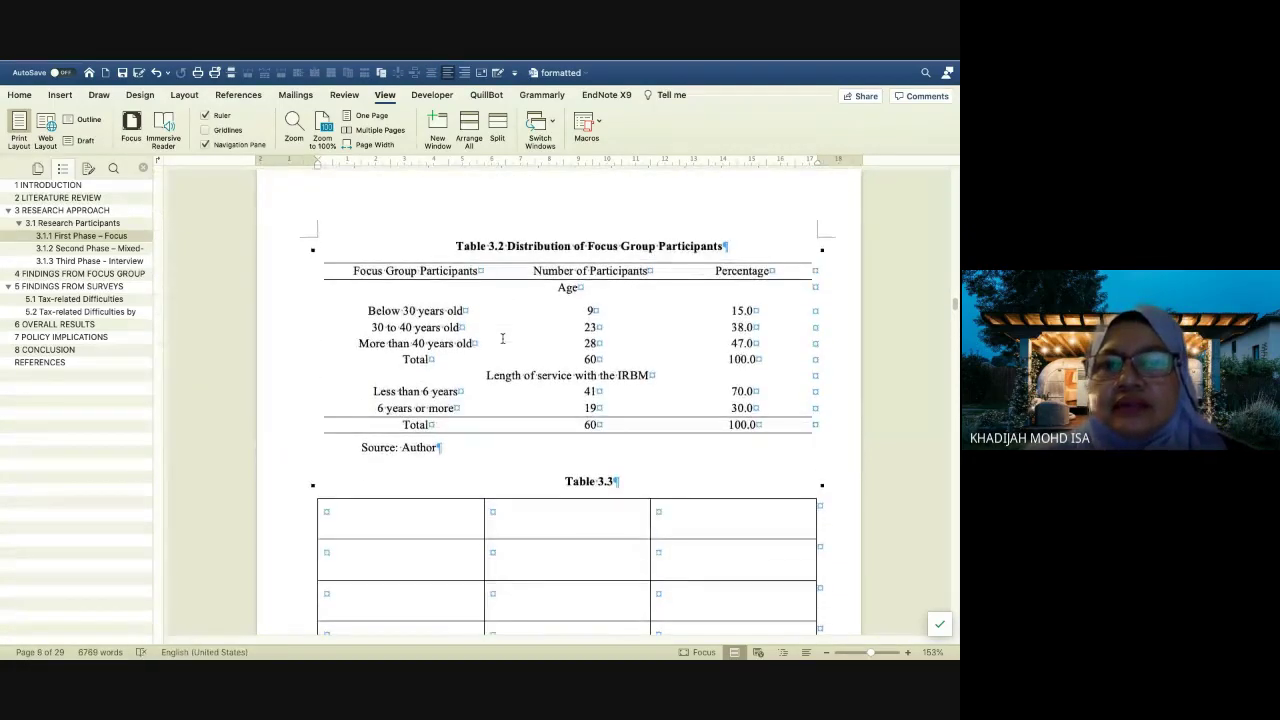
{"action": "key", "text": "super+z"}
{"action": "key", "text": "super+z"}
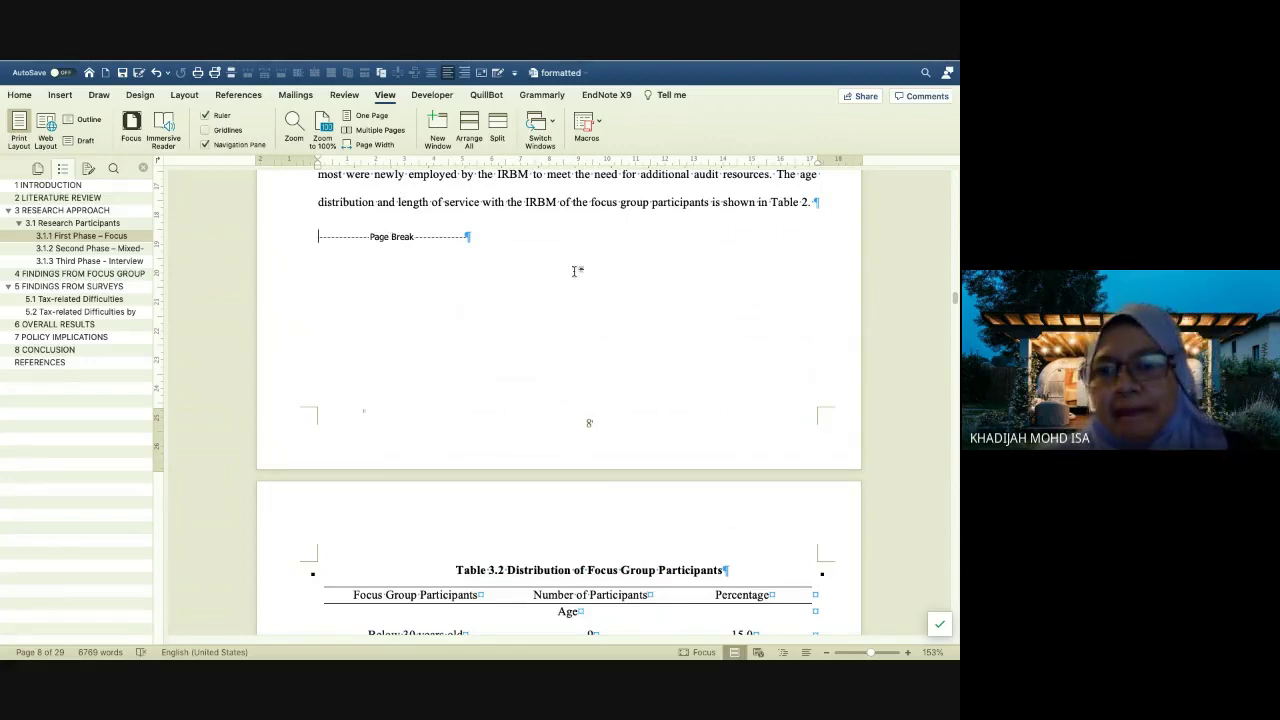
Look through the following pages from Table 3.3 and section 3.1.2 to Table 3.4 to check their layout
{"action": "scroll", "coordinate": [575, 271], "scroll_direction": "down", "scroll_amount": 10}
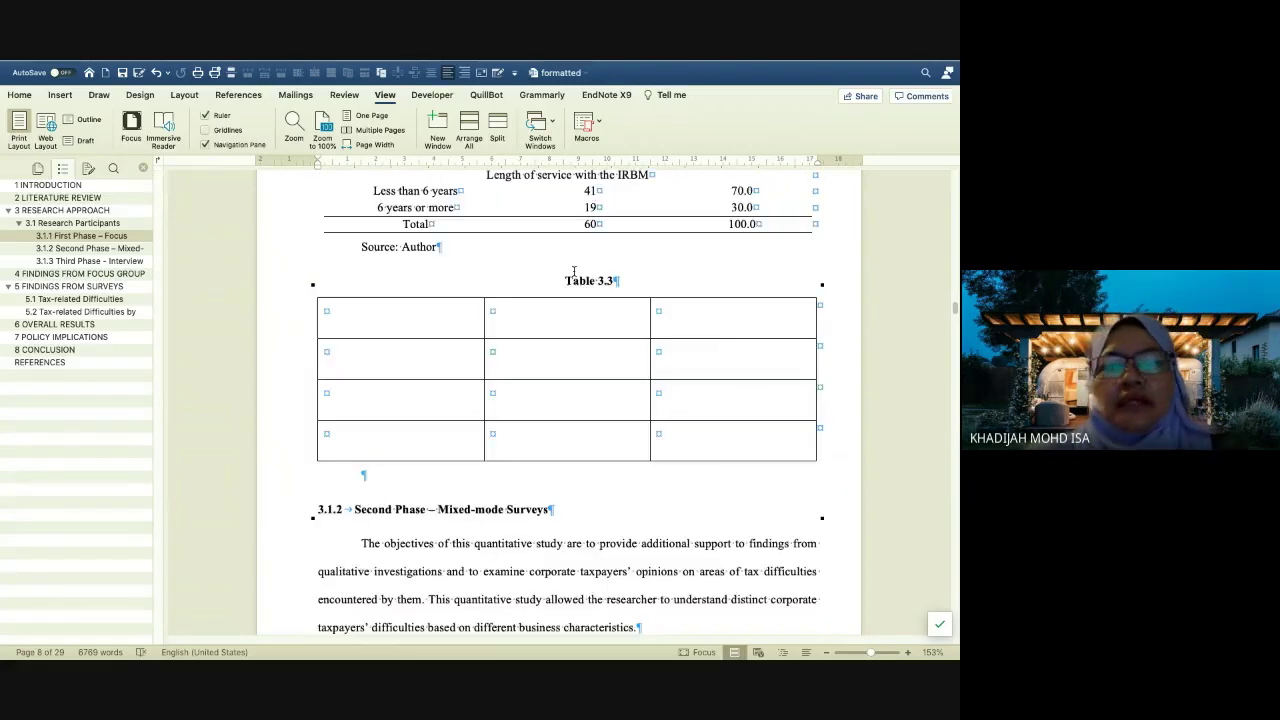
{"action": "scroll", "coordinate": [575, 271], "scroll_direction": "down", "scroll_amount": 5}
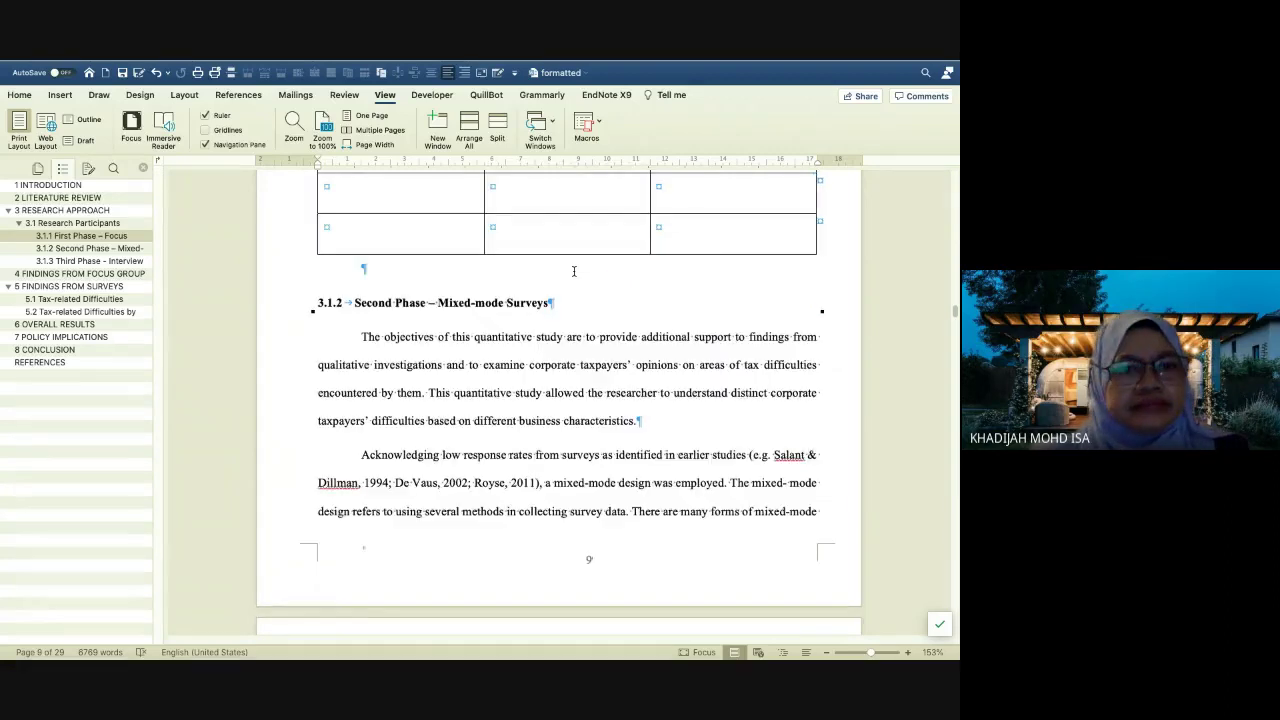
{"action": "scroll", "coordinate": [575, 271], "scroll_direction": "down", "scroll_amount": 5}
{"action": "scroll", "coordinate": [575, 271], "scroll_direction": "down", "scroll_amount": 5}
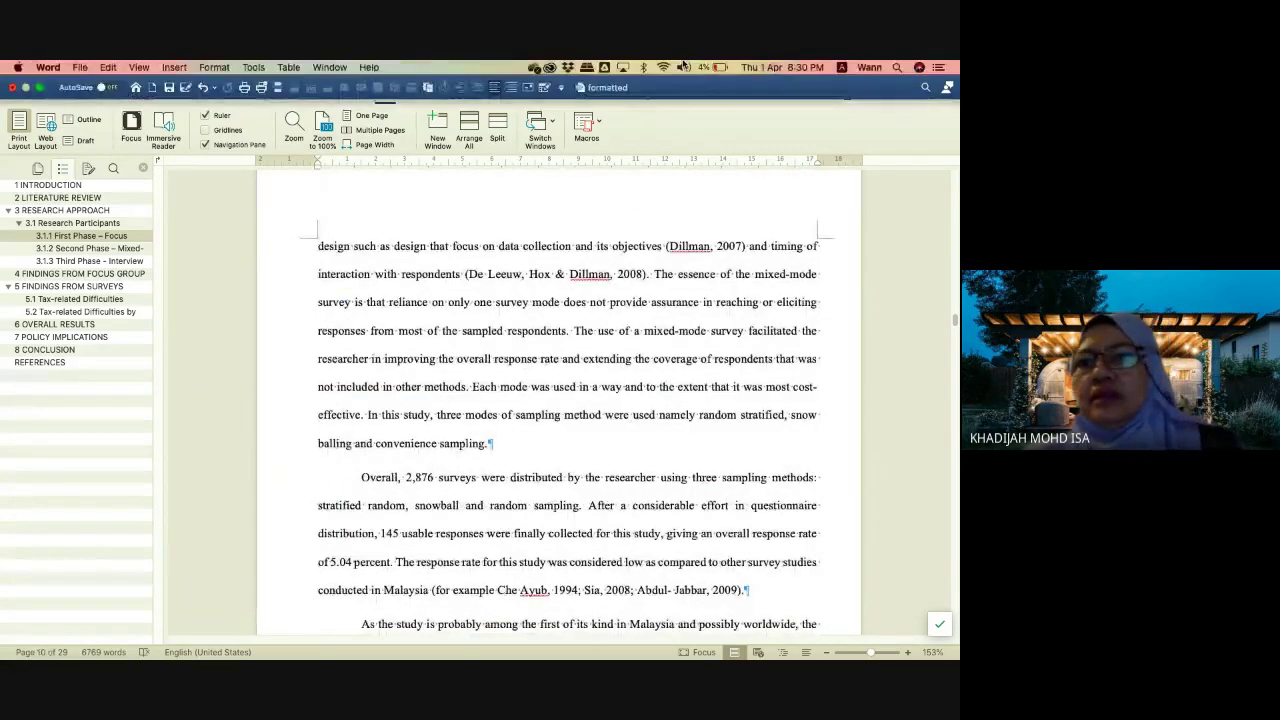
{"action": "scroll", "coordinate": [673, 316], "scroll_direction": "down", "scroll_amount": 8}
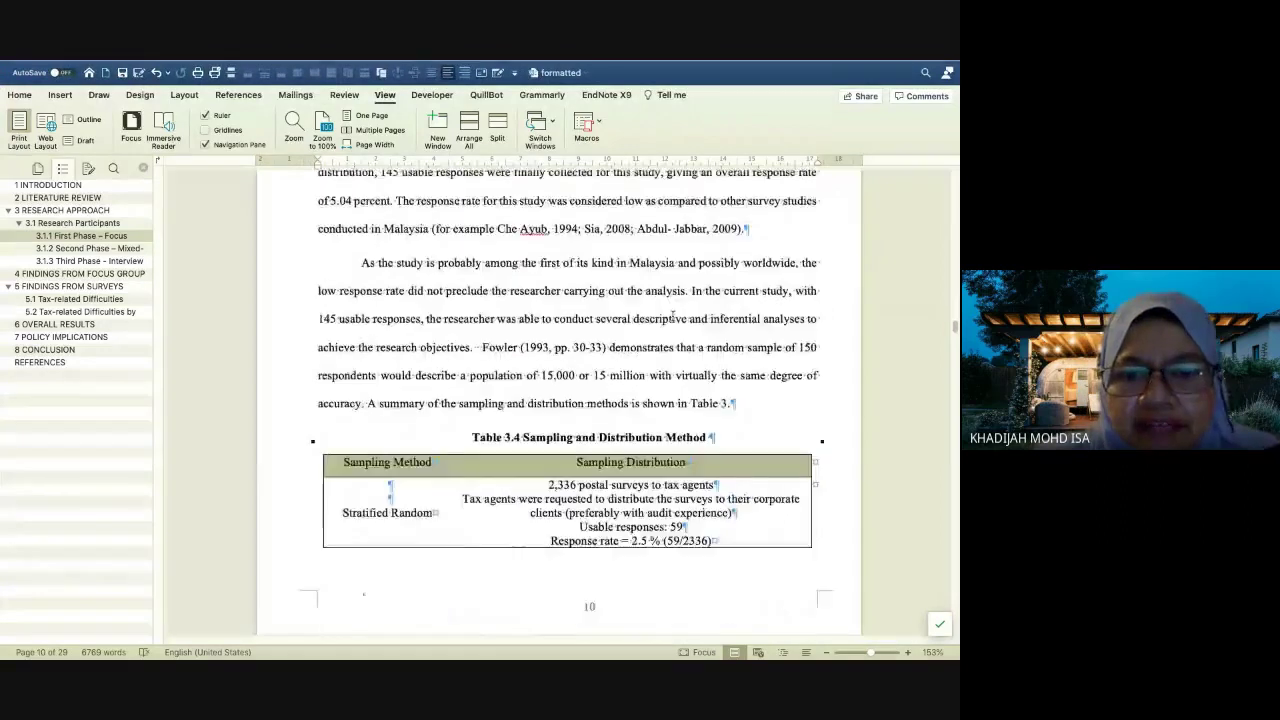
Switch to the slide show and go from the APA-style table slide through Insert Caption to the Layout slide
{"action": "key", "text": "ctrl+Right"}
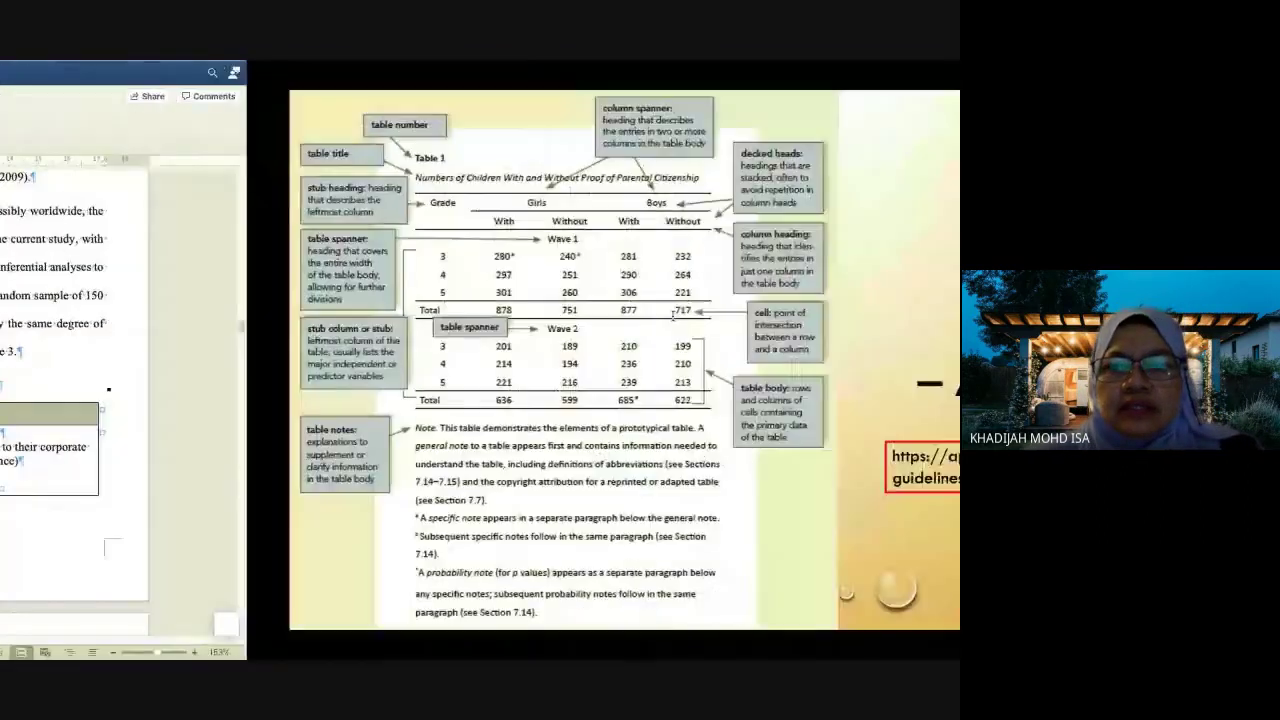
{"action": "key", "text": "ctrl+Right"}
{"action": "key", "text": "ctrl+Left"}
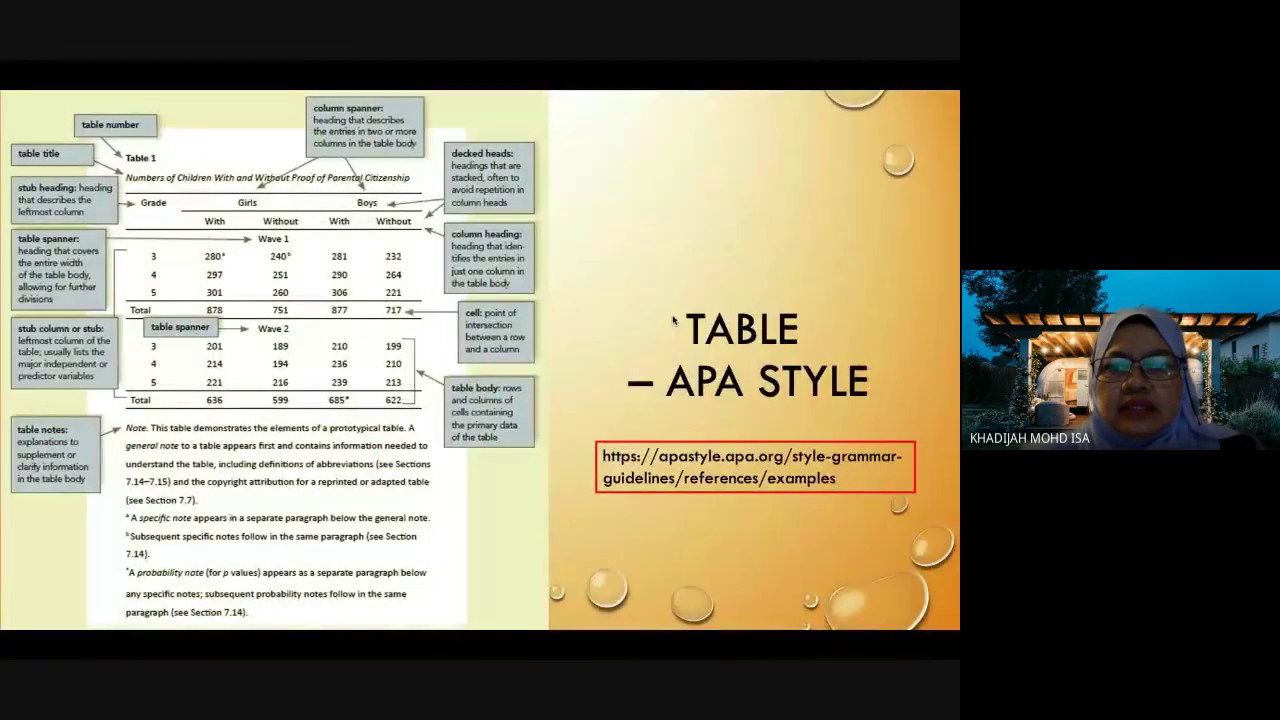
{"action": "key", "text": "Right"}
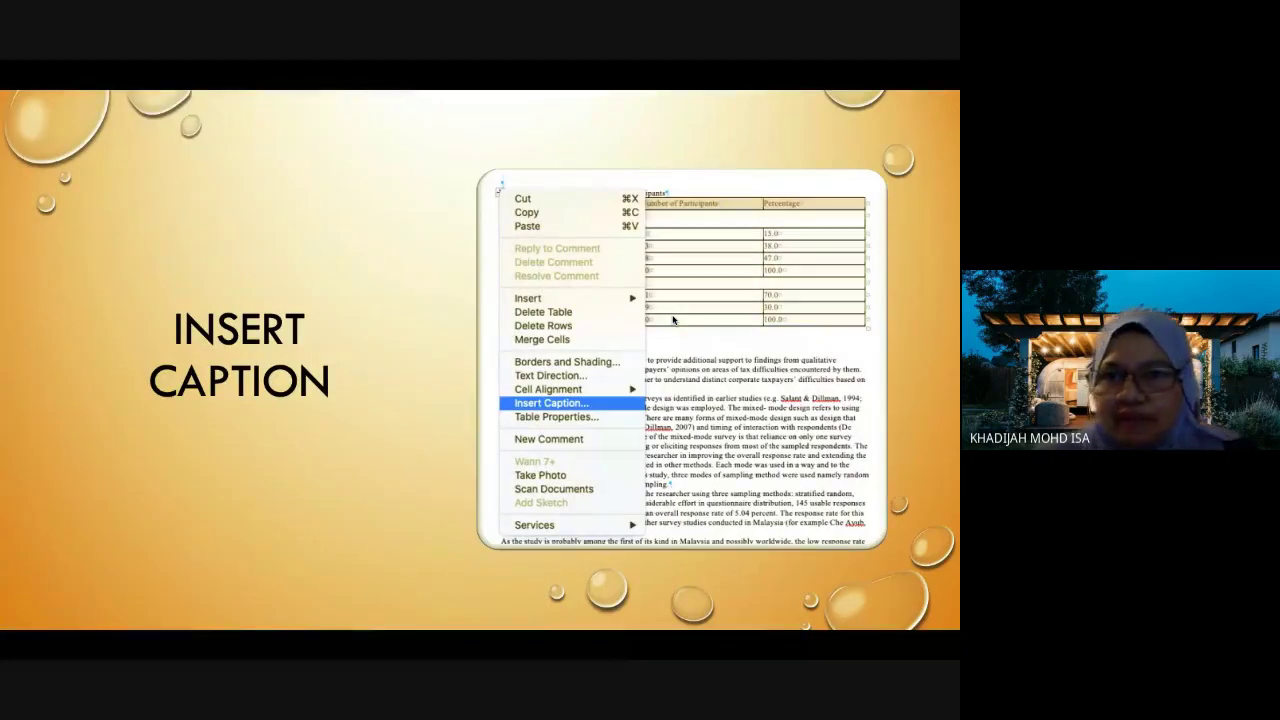
{"action": "key", "text": "Right"}
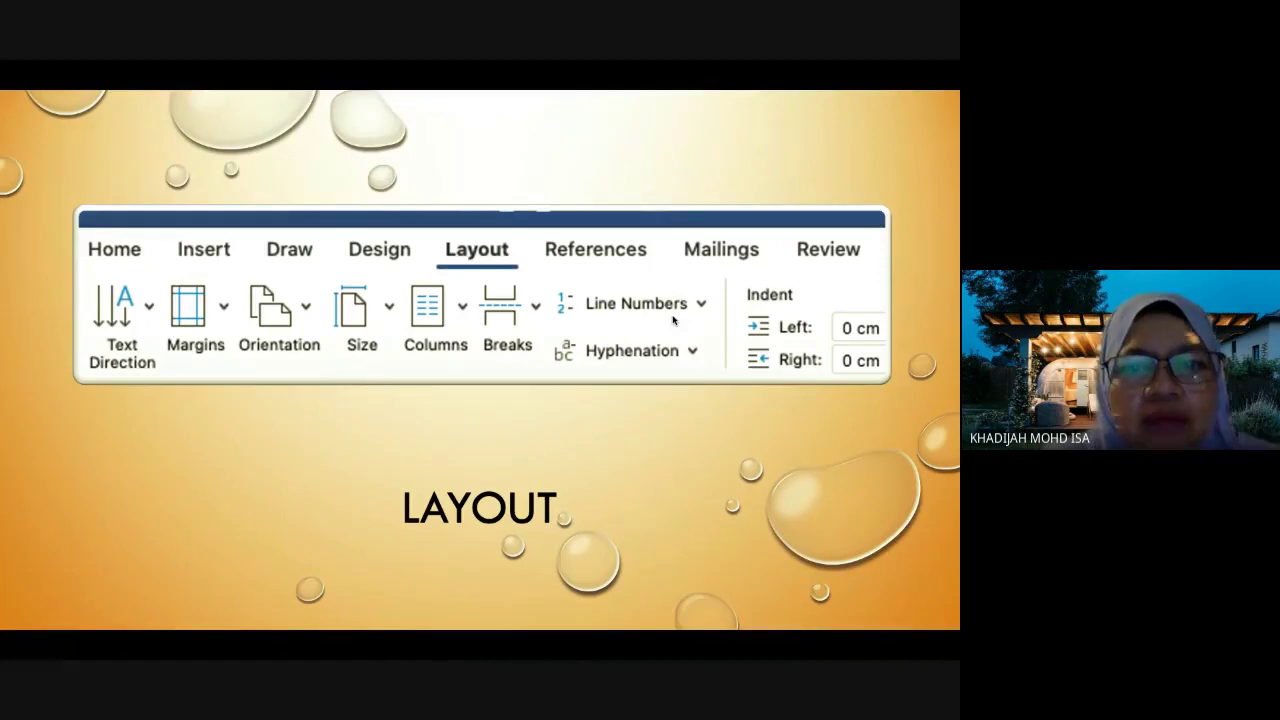
Switch back to the Word document and examine how Table 3.4 and the business characteristics table run across pages
{"action": "key", "text": "ctrl+Left"}
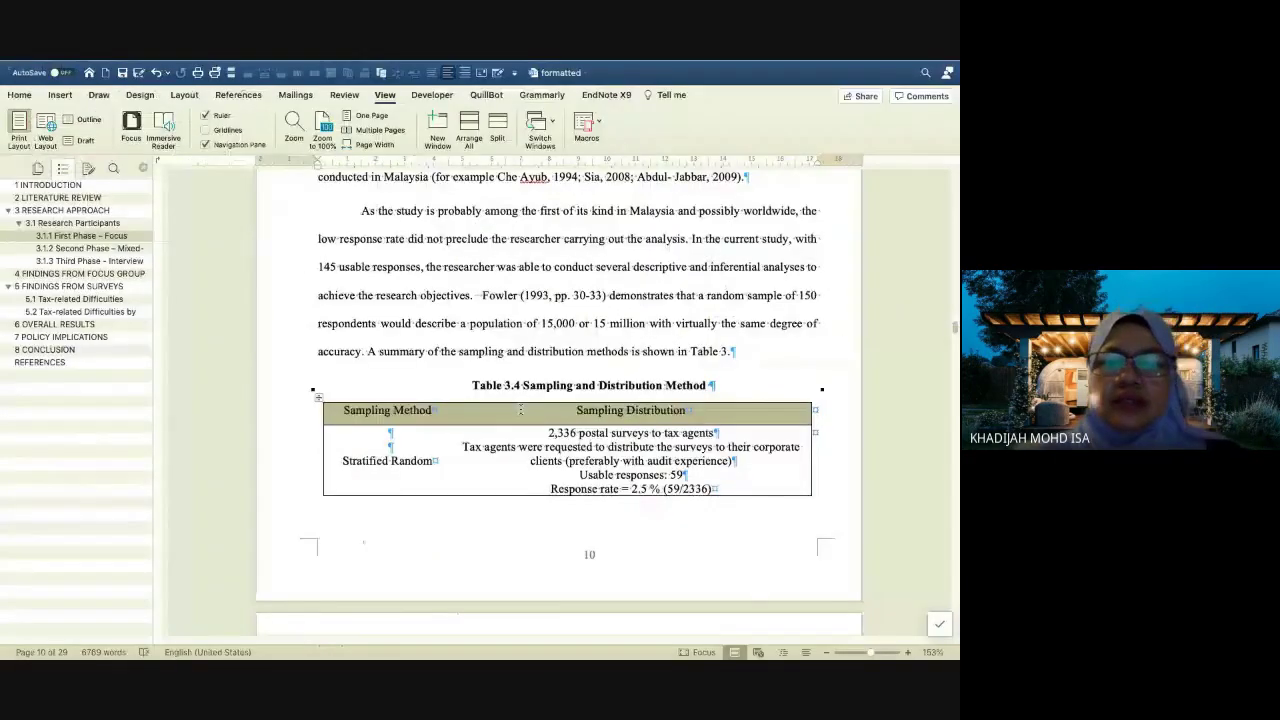
{"action": "scroll", "coordinate": [520, 409], "scroll_direction": "down", "scroll_amount": 10}
{"action": "scroll", "coordinate": [520, 409], "scroll_direction": "up", "scroll_amount": 3}
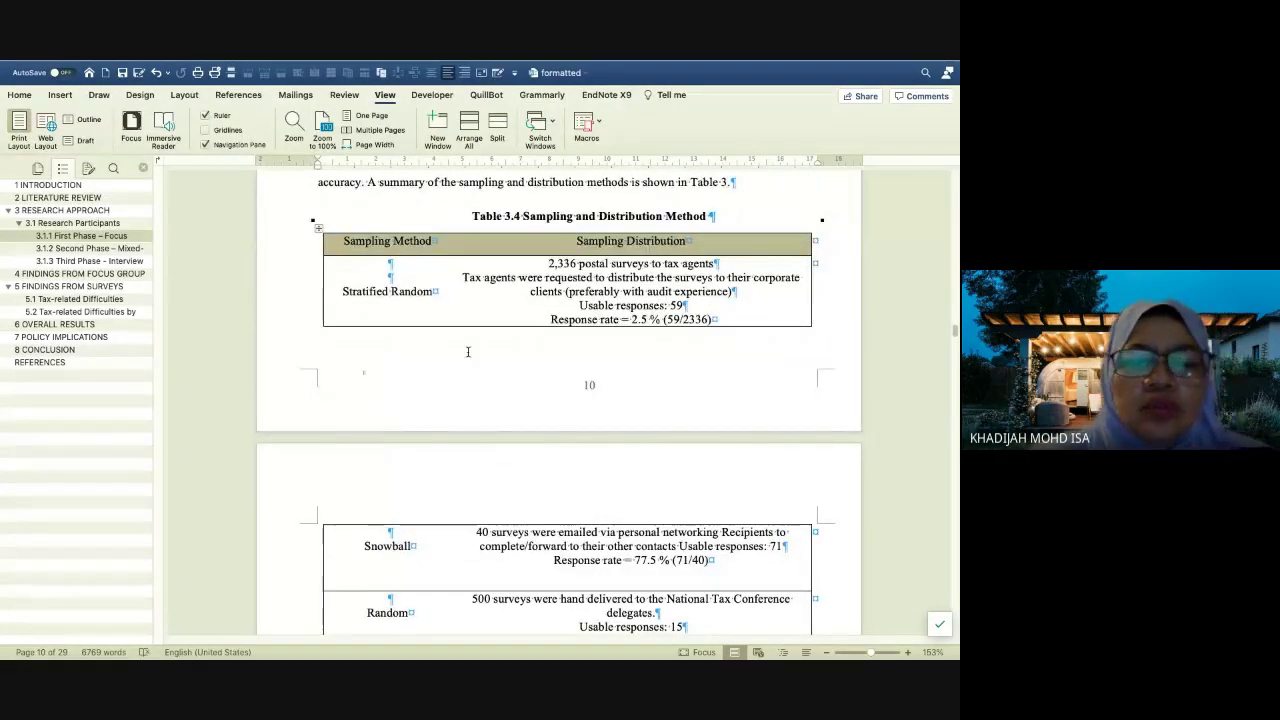
{"action": "scroll", "coordinate": [467, 352], "scroll_direction": "down", "scroll_amount": 6}
{"action": "scroll", "coordinate": [467, 352], "scroll_direction": "down", "scroll_amount": 20}
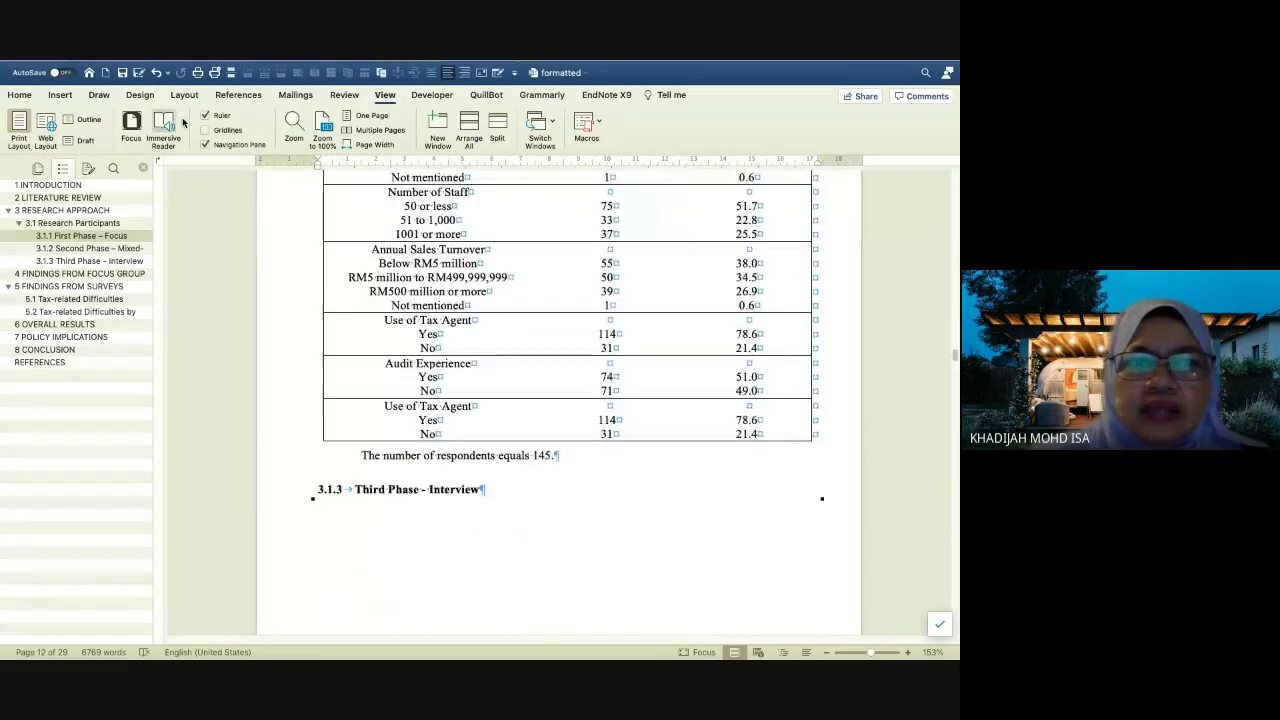
Apply the Normal margin preset, 2.54 cm on all sides, to the document's pages
{"action": "left_click", "coordinate": [184, 95]}
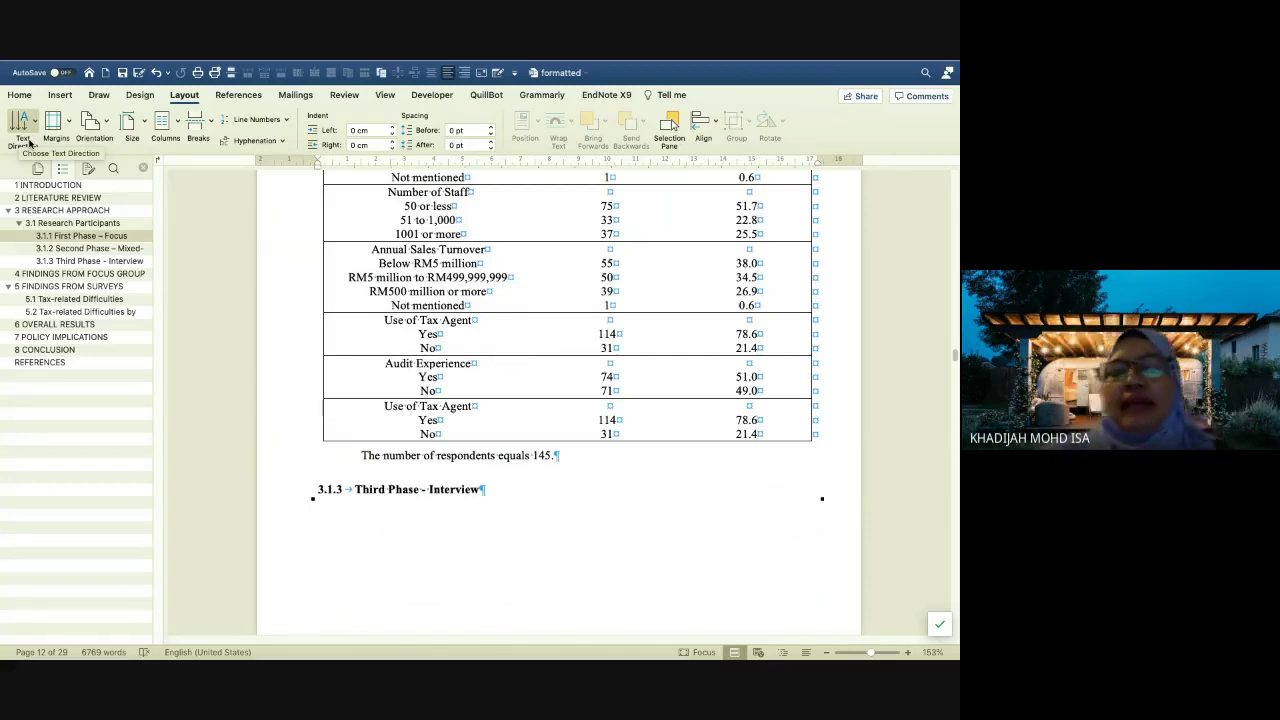
{"action": "scroll", "coordinate": [471, 230], "scroll_direction": "up", "scroll_amount": 5}
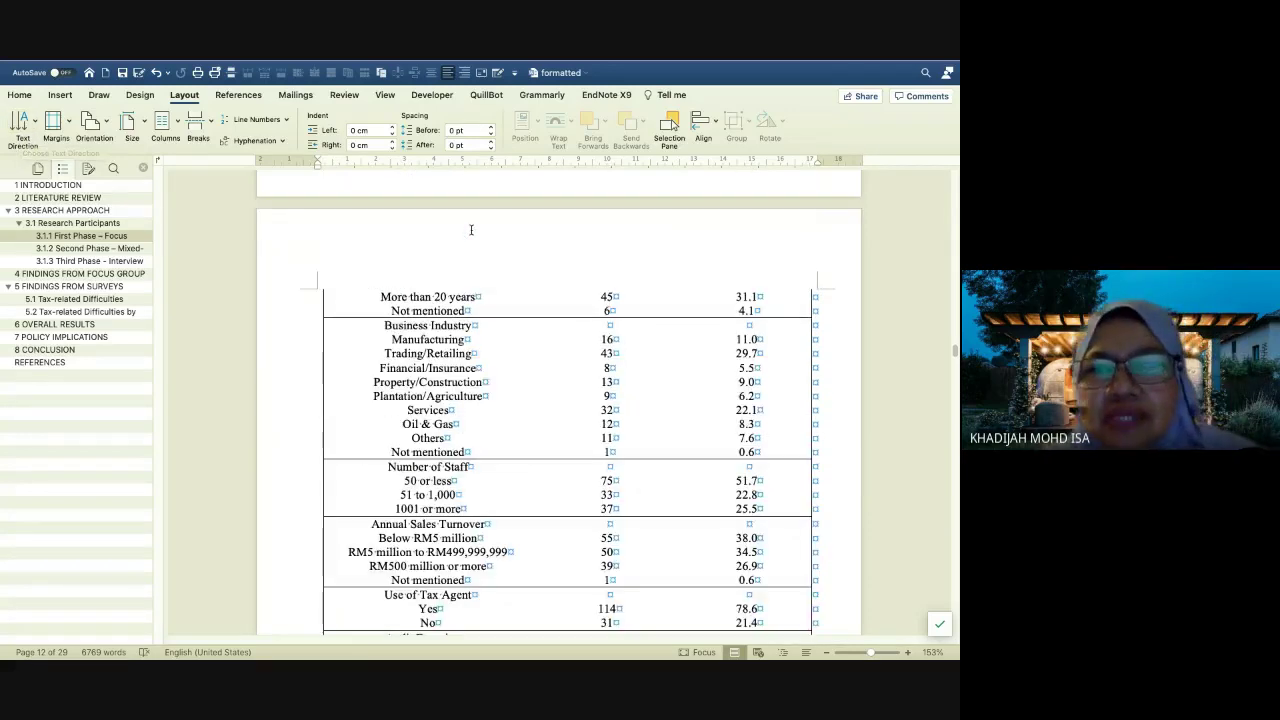
{"action": "scroll", "coordinate": [471, 230], "scroll_direction": "up", "scroll_amount": 12}
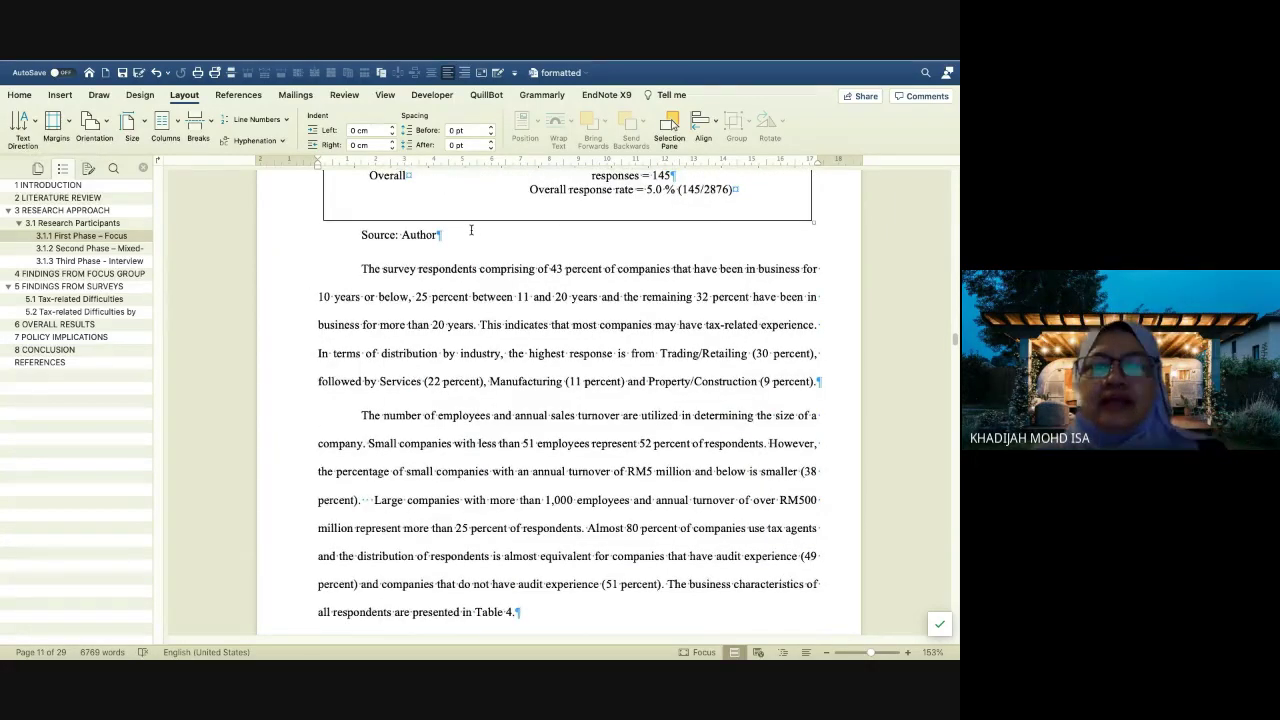
{"action": "scroll", "coordinate": [471, 230], "scroll_direction": "down", "scroll_amount": 2}
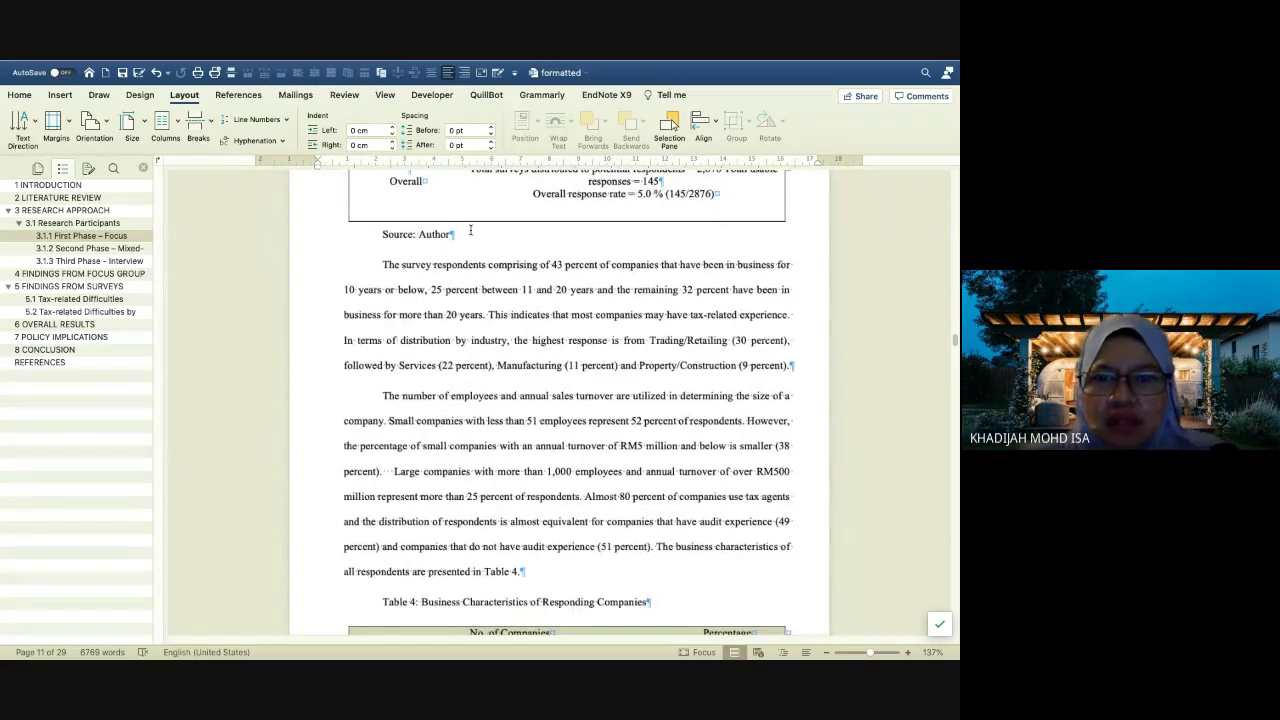
{"action": "scroll", "coordinate": [470, 230], "scroll_direction": "down", "scroll_amount": 5}
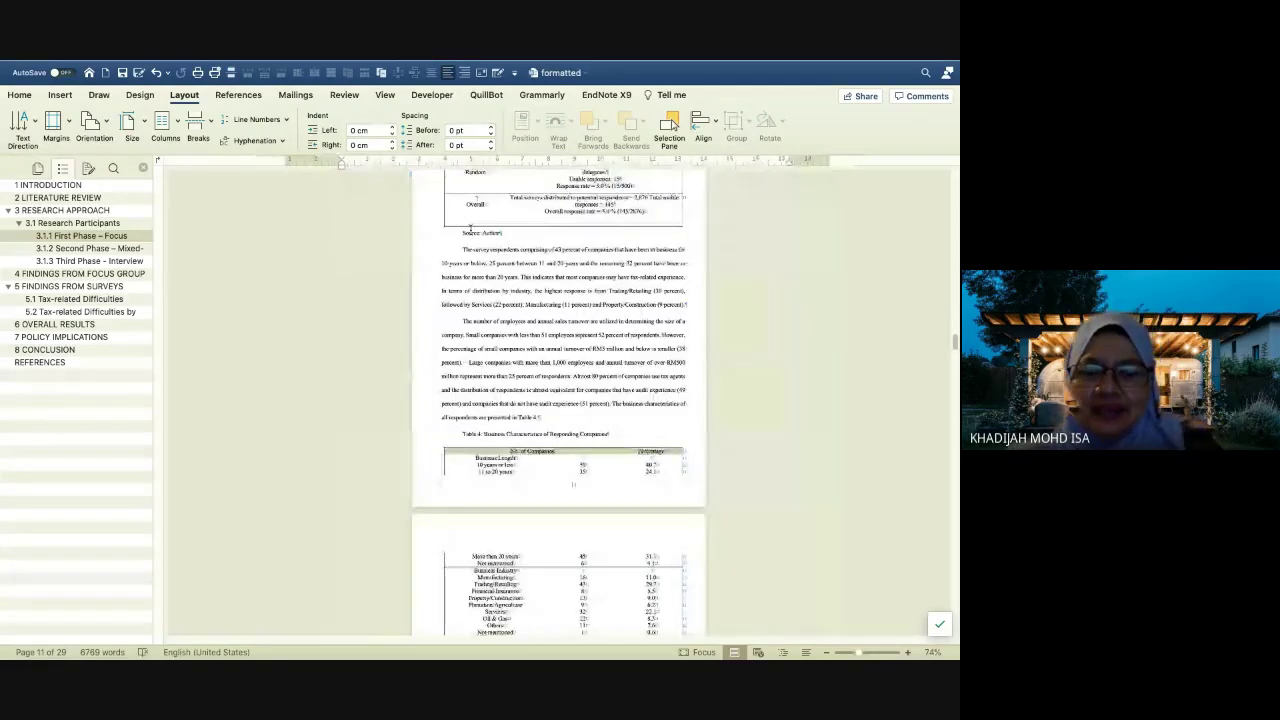
{"action": "scroll", "coordinate": [470, 230], "scroll_direction": "up", "scroll_amount": 1}
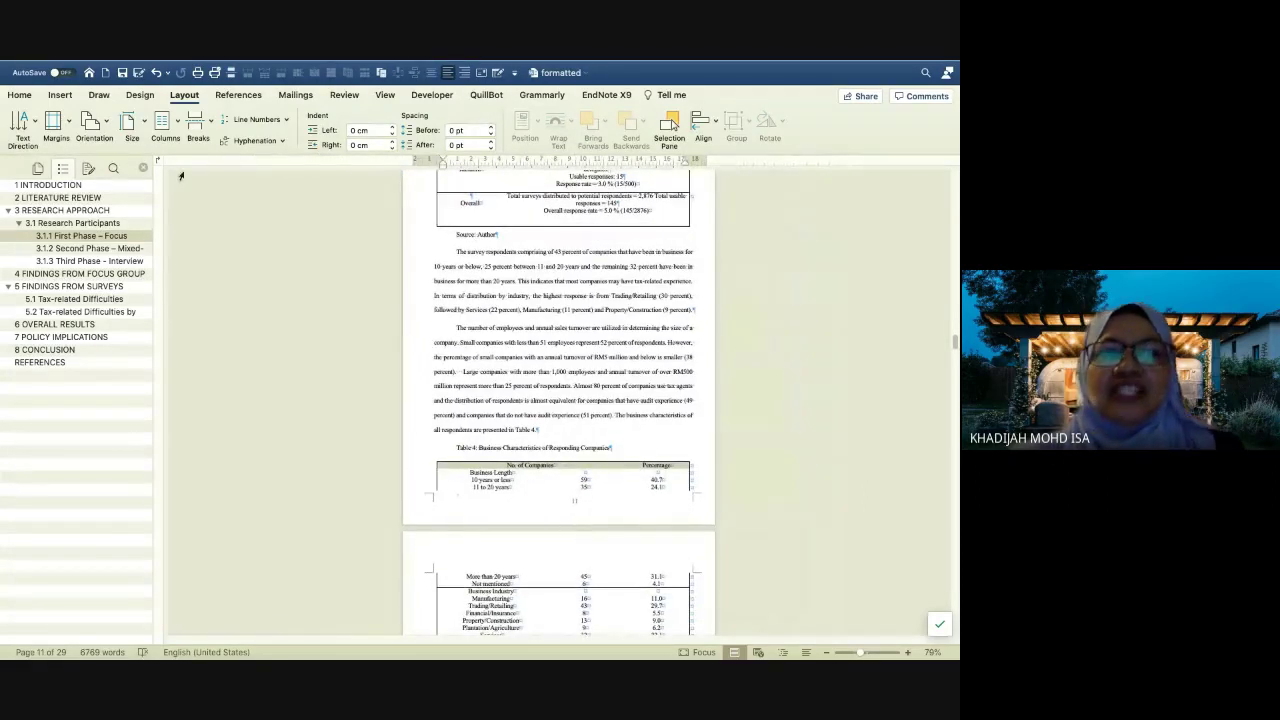
{"action": "left_click", "coordinate": [609, 313]}
{"action": "scroll", "coordinate": [609, 313], "scroll_direction": "up", "scroll_amount": 3}
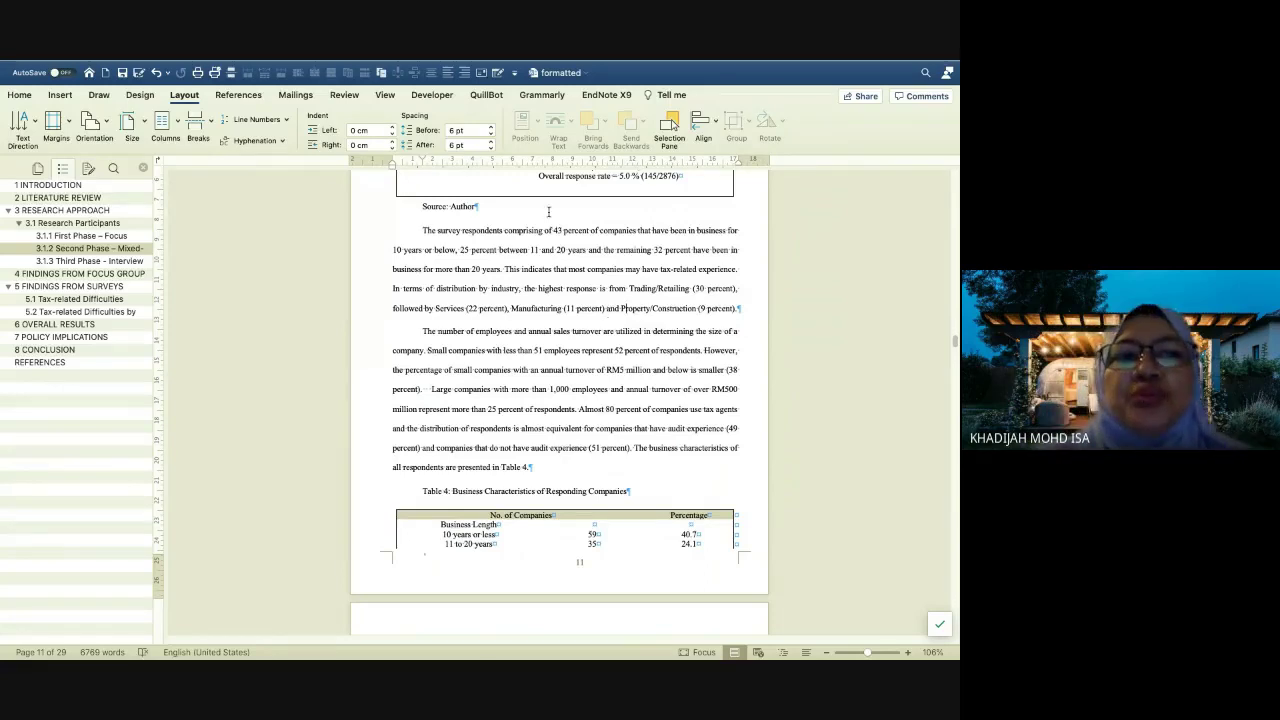
{"action": "left_click", "coordinate": [70, 124]}
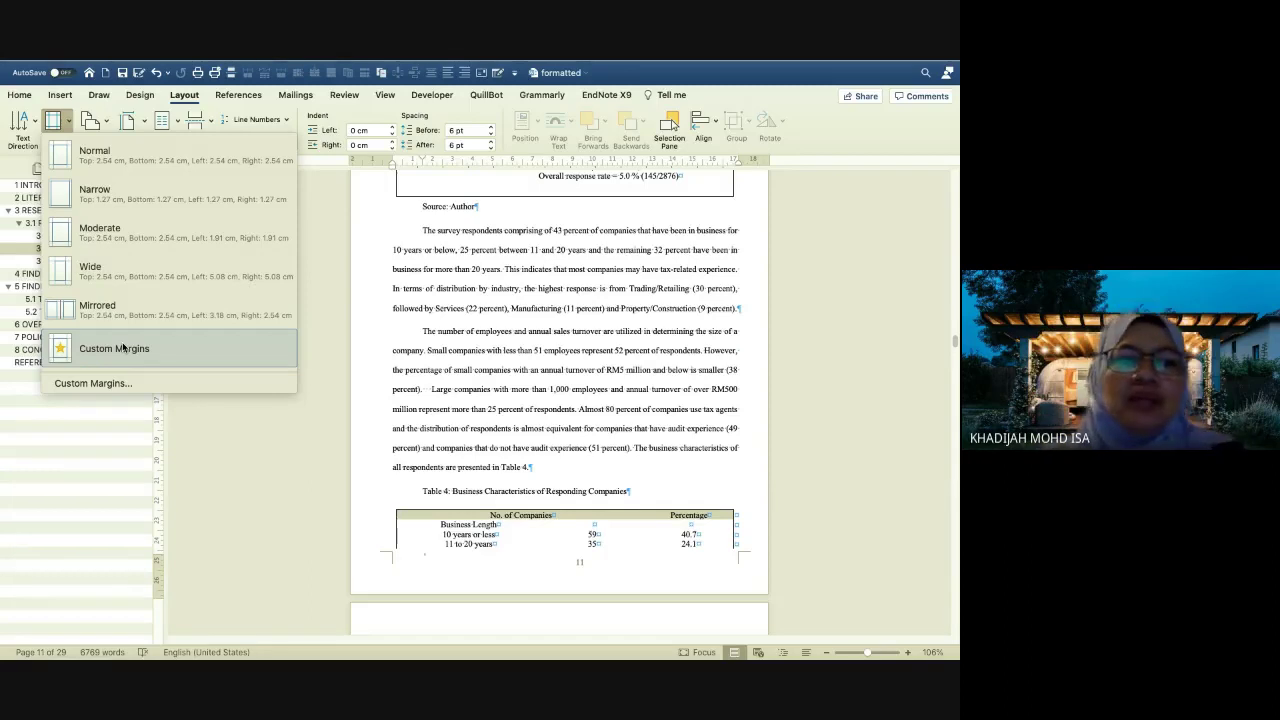
{"action": "left_click", "coordinate": [156, 166]}
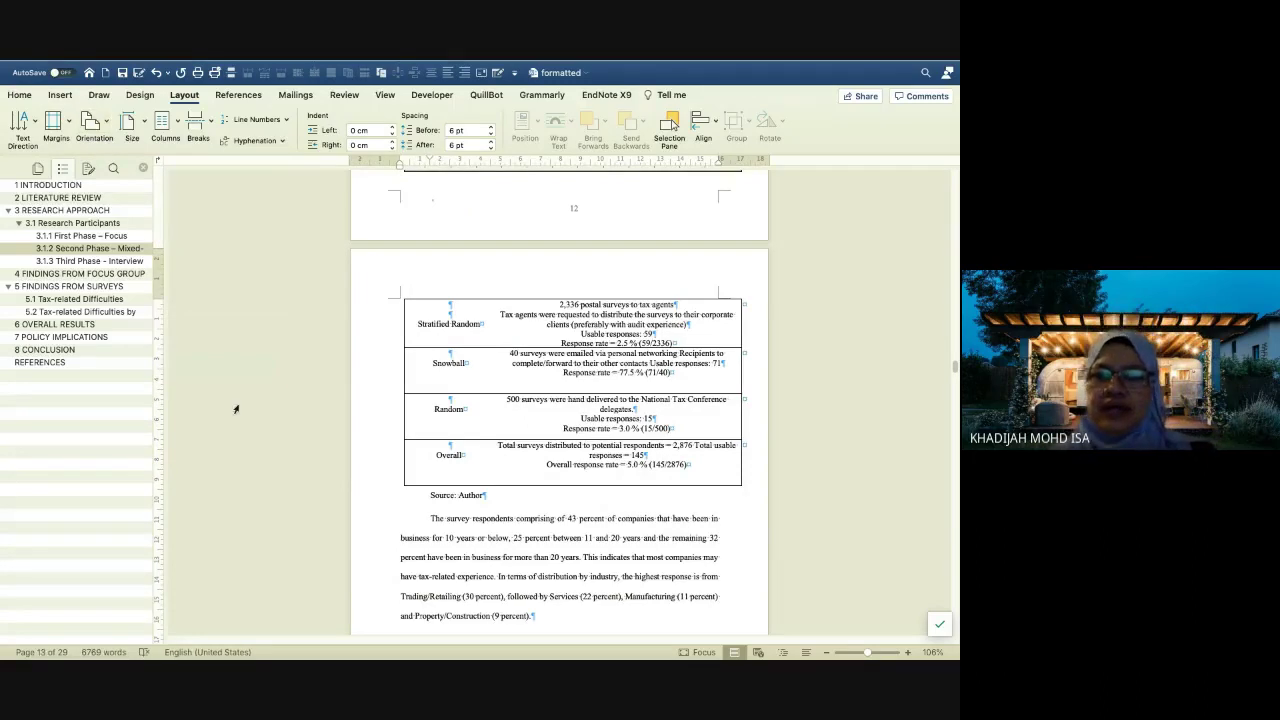
Try the Wide margin preset, with 2.54 cm top and bottom and 5.08 cm left and right
{"action": "scroll", "coordinate": [236, 409], "scroll_direction": "up", "scroll_amount": 5}
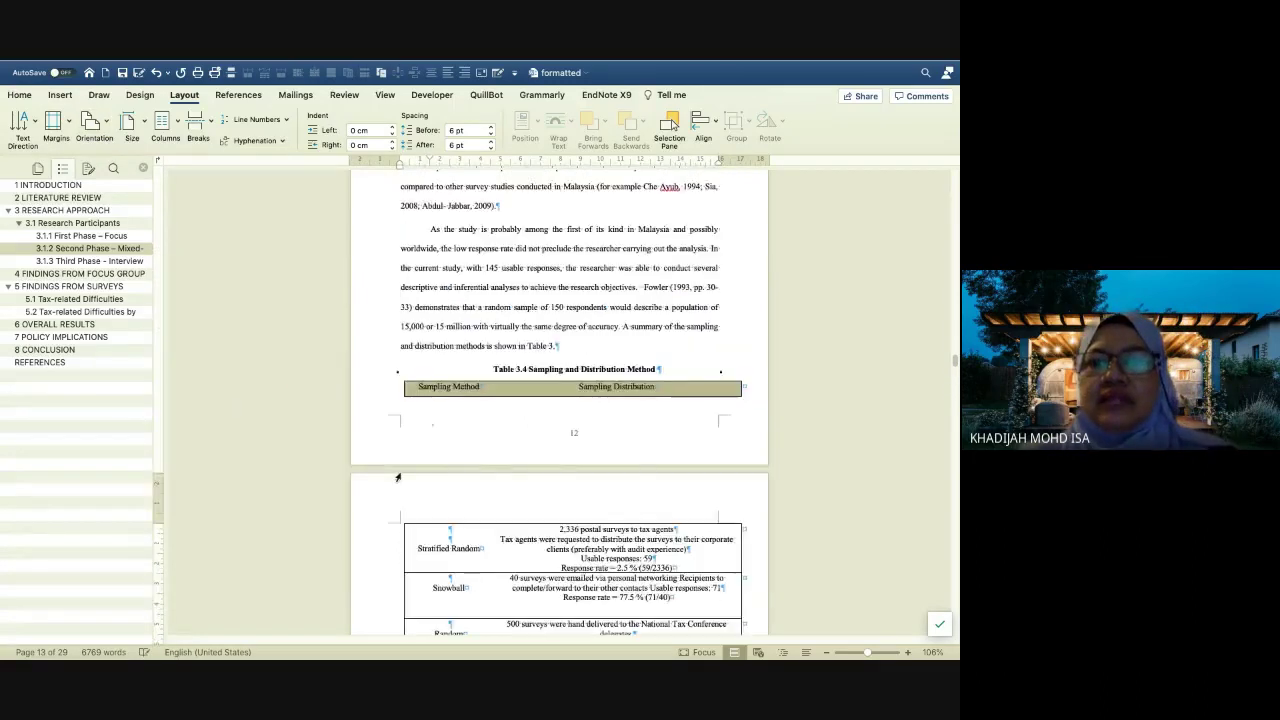
{"action": "left_click", "coordinate": [71, 122]}
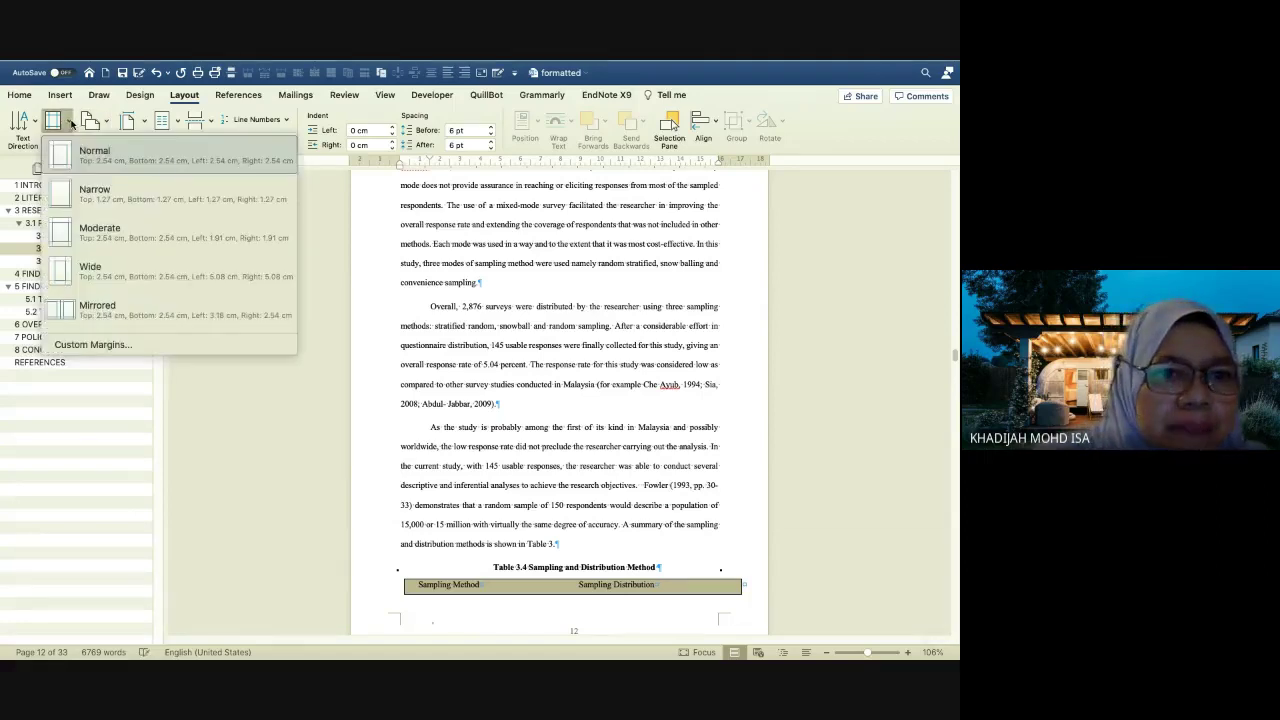
{"action": "left_click", "coordinate": [119, 266]}
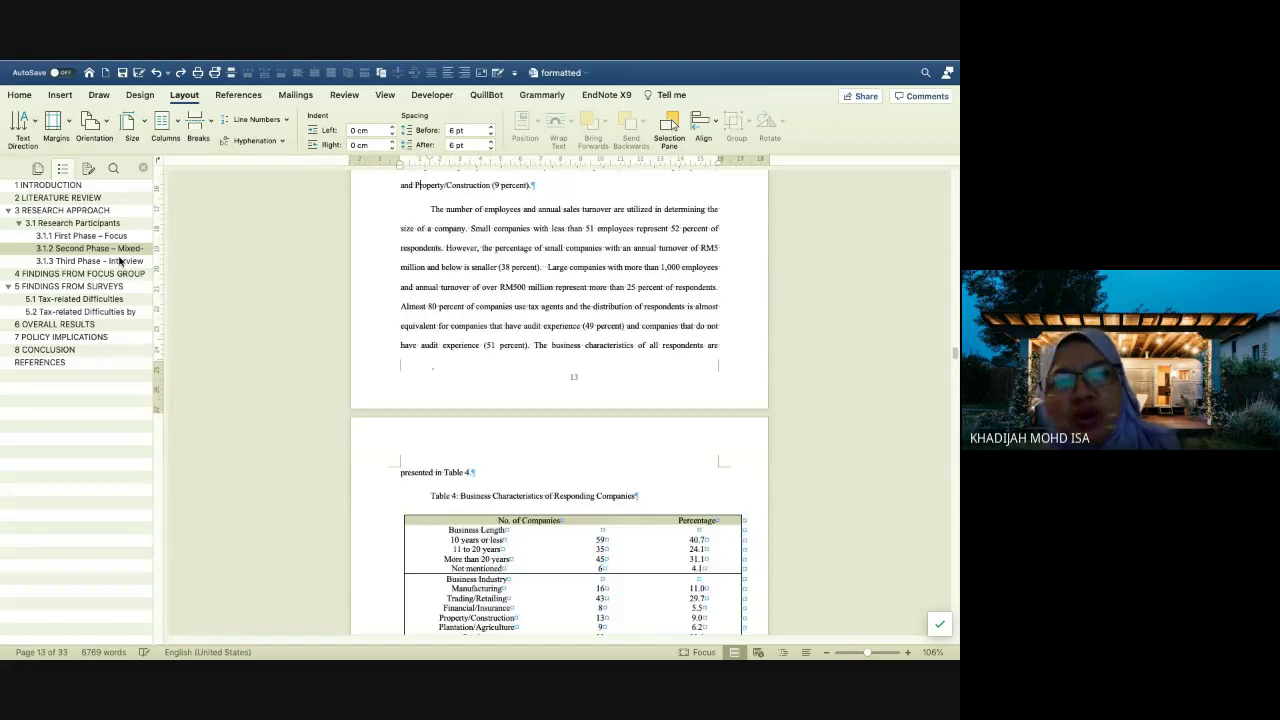
Open the custom margin settings for the whole document and set the left margin to 3 cm
{"action": "left_click", "coordinate": [70, 121]}
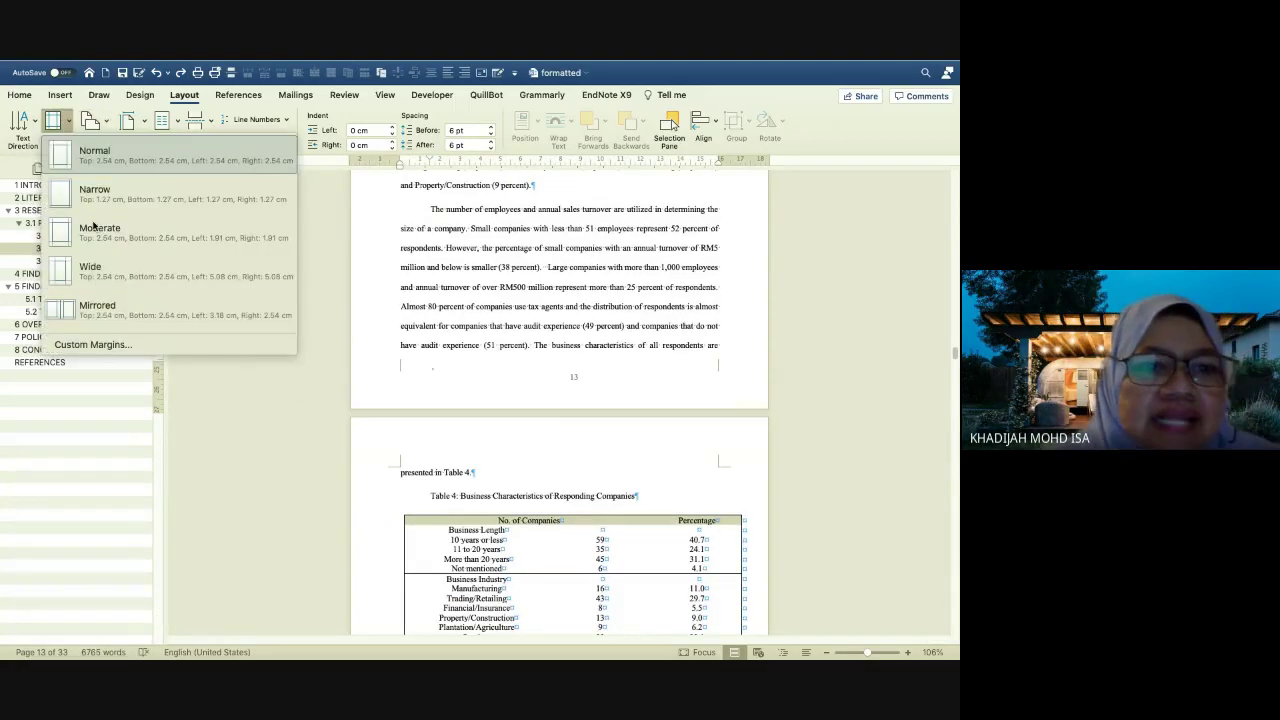
{"action": "left_click", "coordinate": [107, 345]}
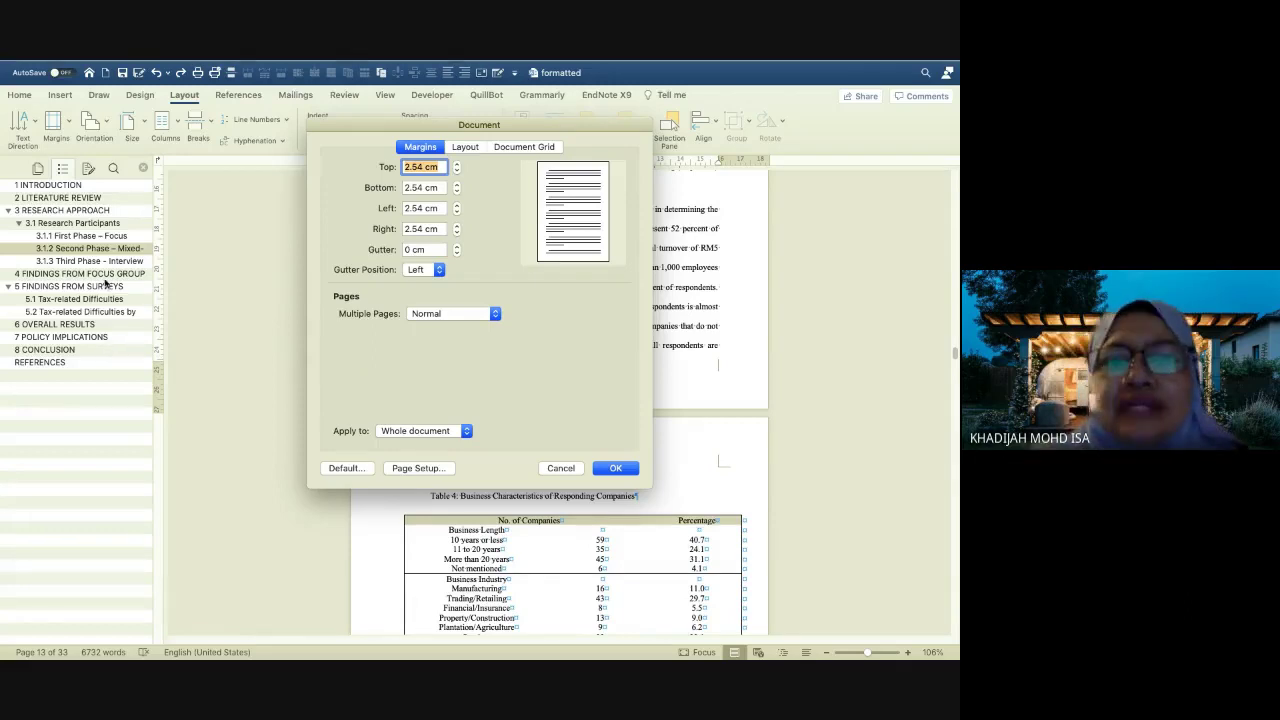
{"action": "left_click", "coordinate": [457, 205]}
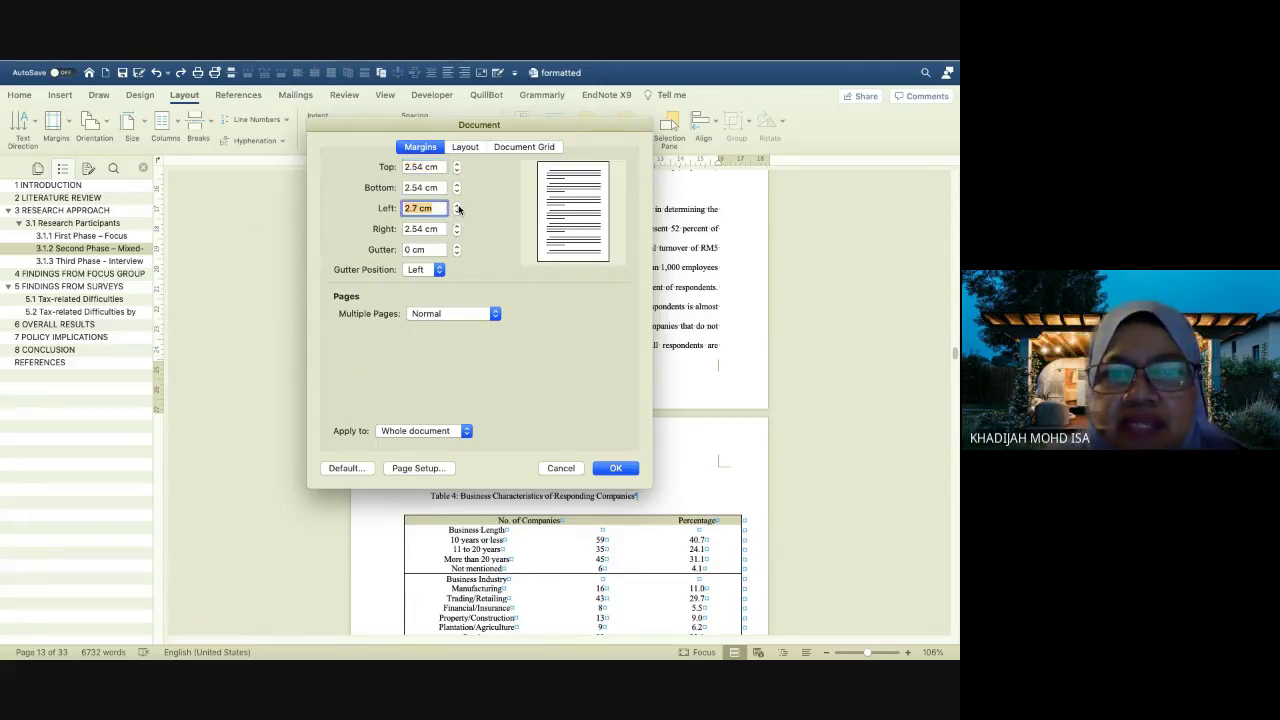
{"action": "left_click", "coordinate": [457, 205]}
{"action": "left_click", "coordinate": [457, 205]}
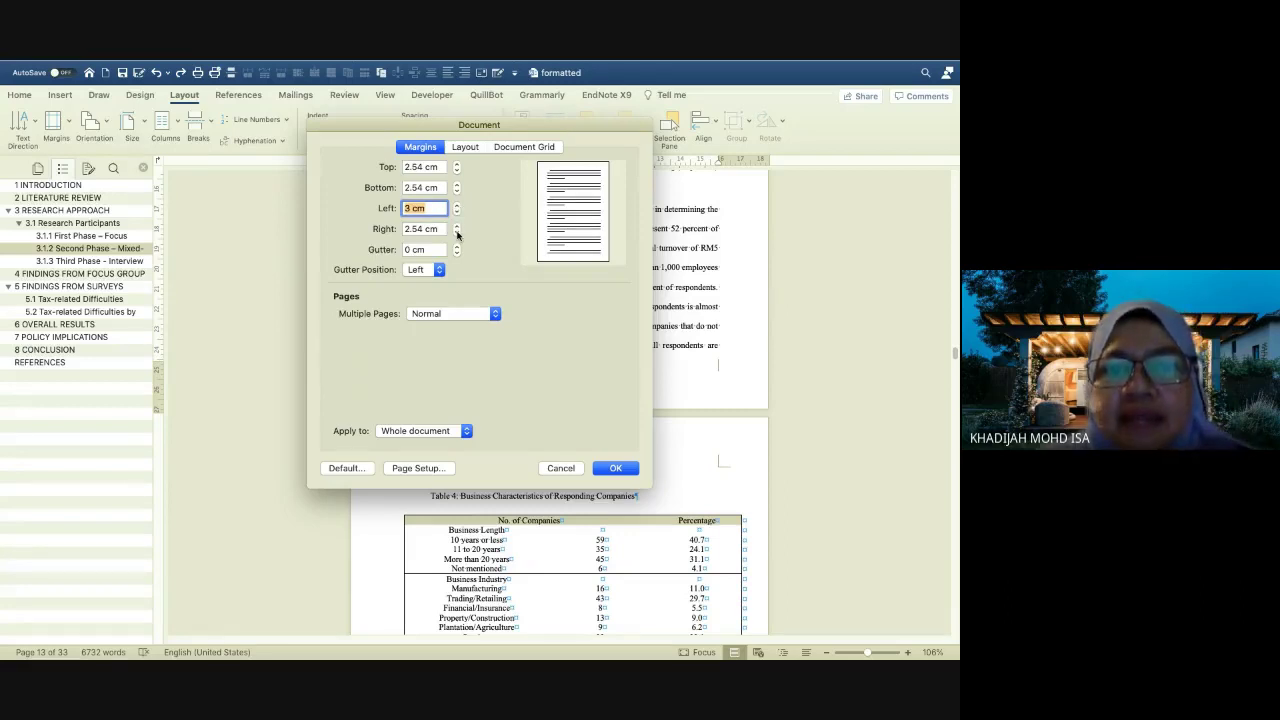
Set the whole document's right margin to 3 cm
{"action": "left_click", "coordinate": [457, 233]}
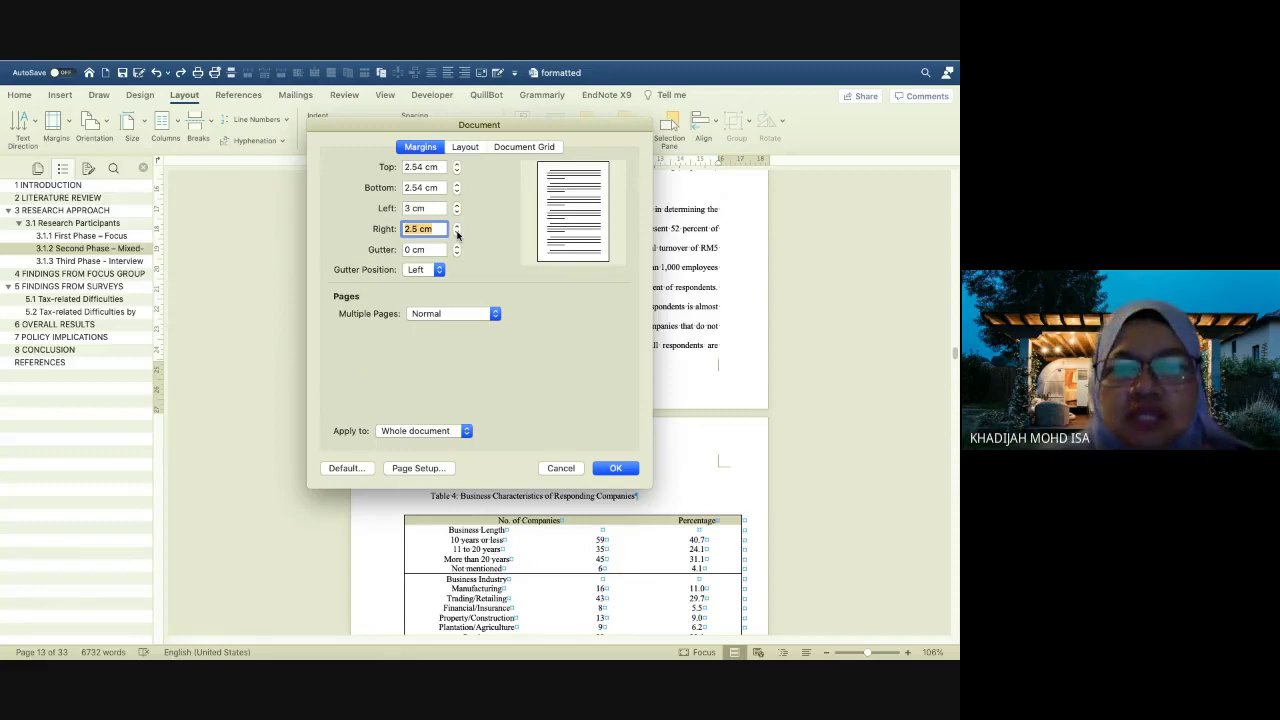
{"action": "left_click", "coordinate": [457, 228]}
{"action": "left_click", "coordinate": [457, 228]}
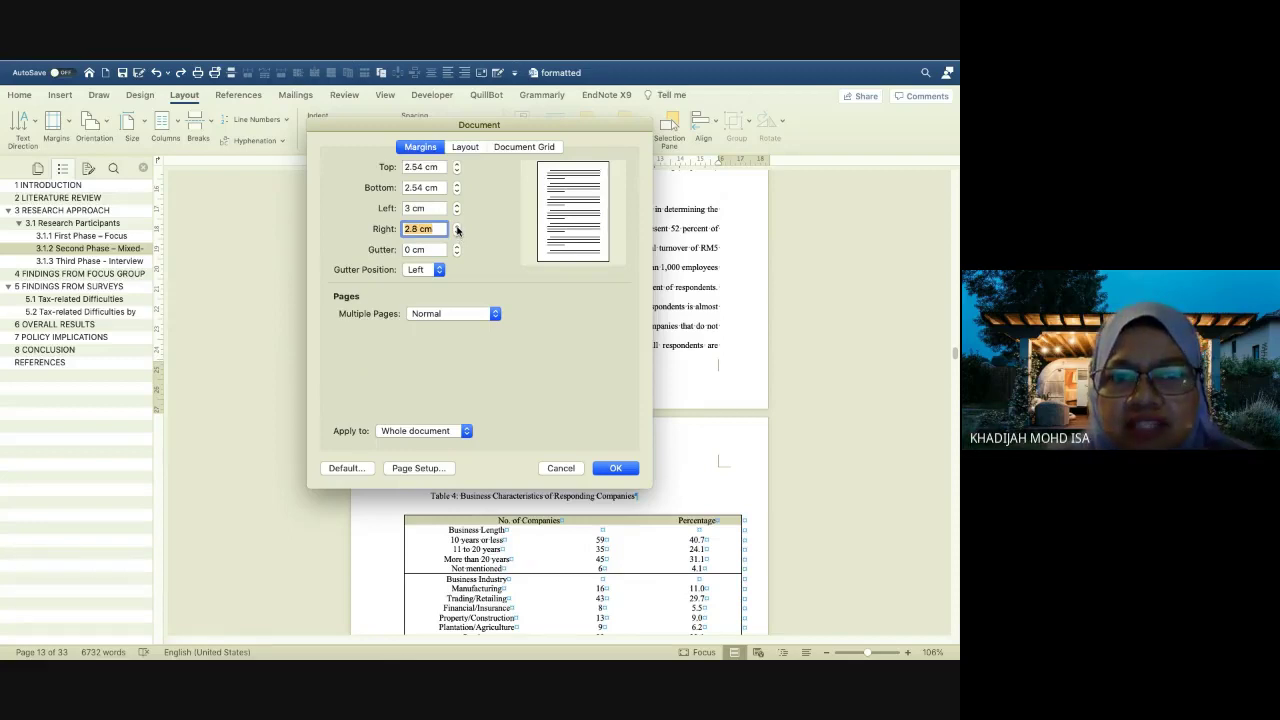
{"action": "left_click", "coordinate": [457, 228]}
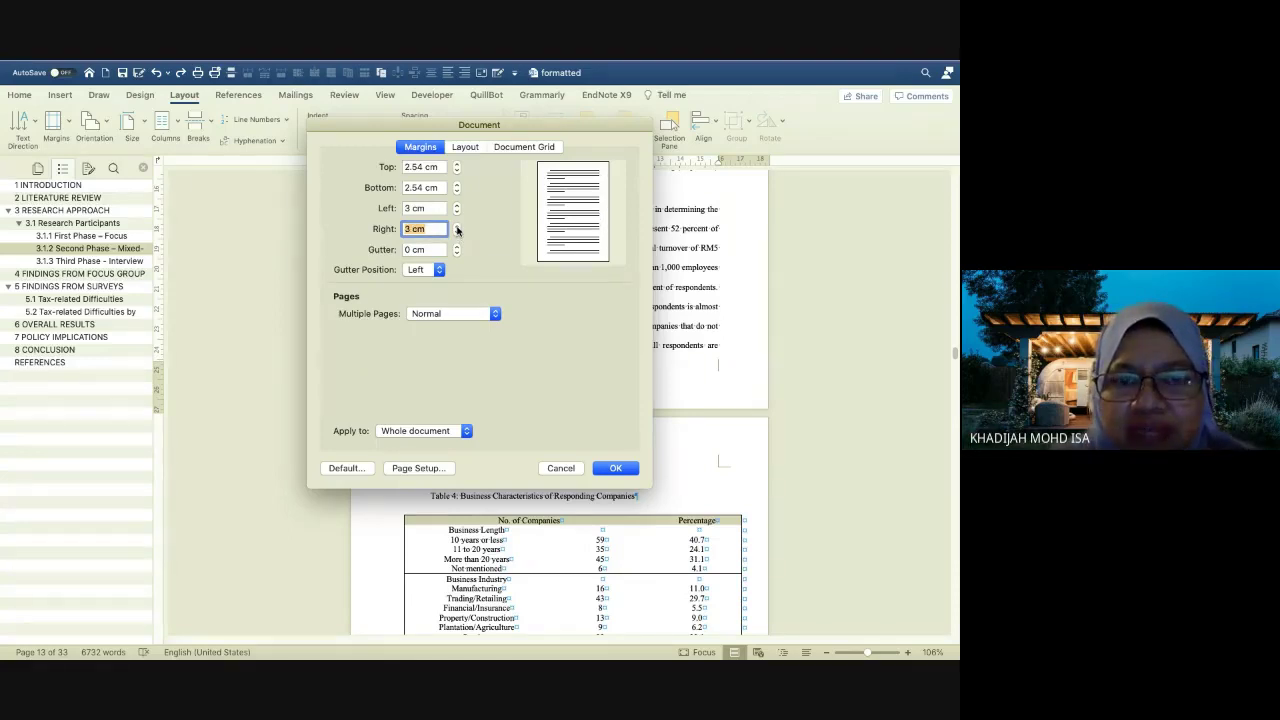
{"action": "left_click", "coordinate": [457, 228]}
{"action": "left_click", "coordinate": [457, 228]}
{"action": "left_click", "coordinate": [457, 228]}
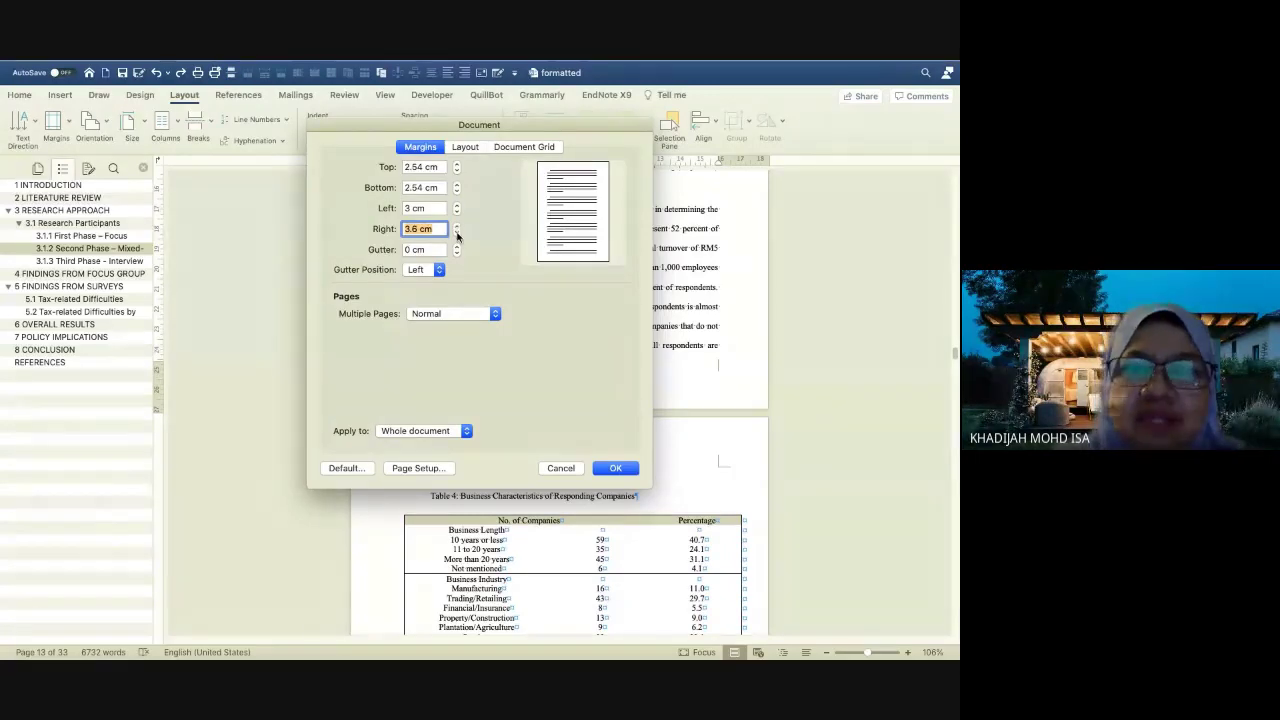
{"action": "left_click", "coordinate": [457, 233]}
{"action": "left_click", "coordinate": [457, 233]}
{"action": "left_click", "coordinate": [457, 233]}
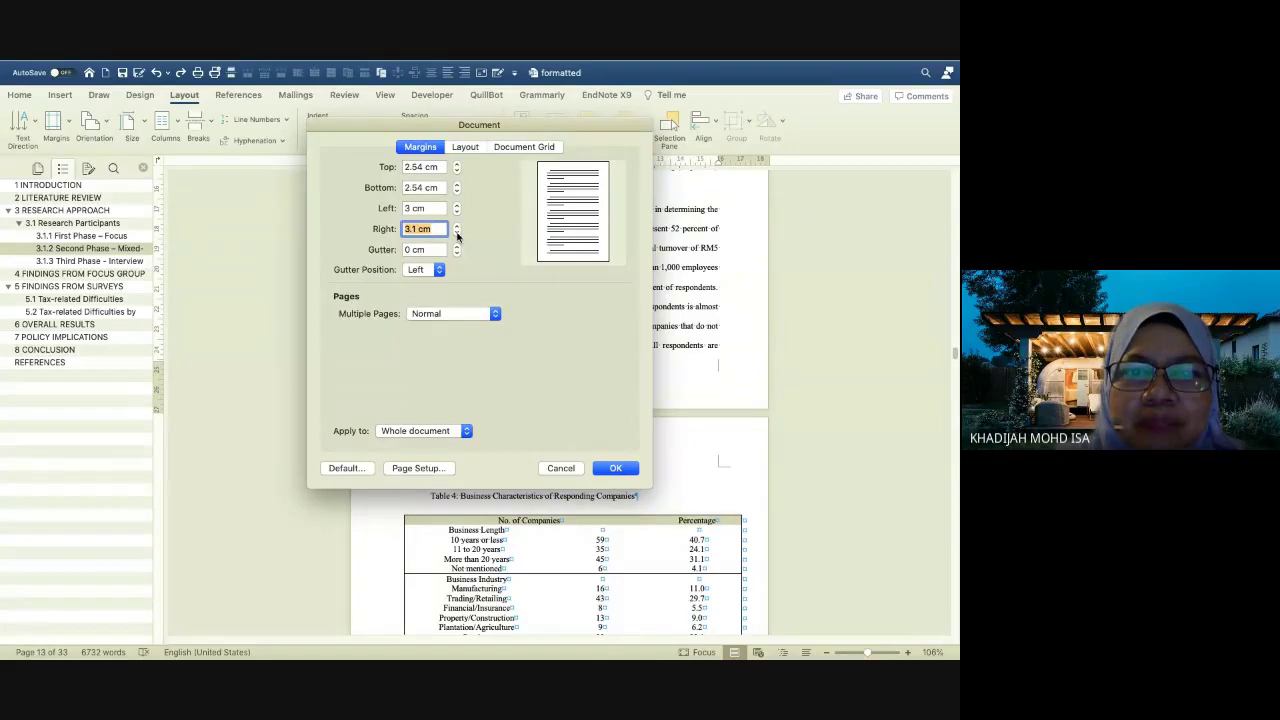
{"action": "left_click", "coordinate": [456, 233]}
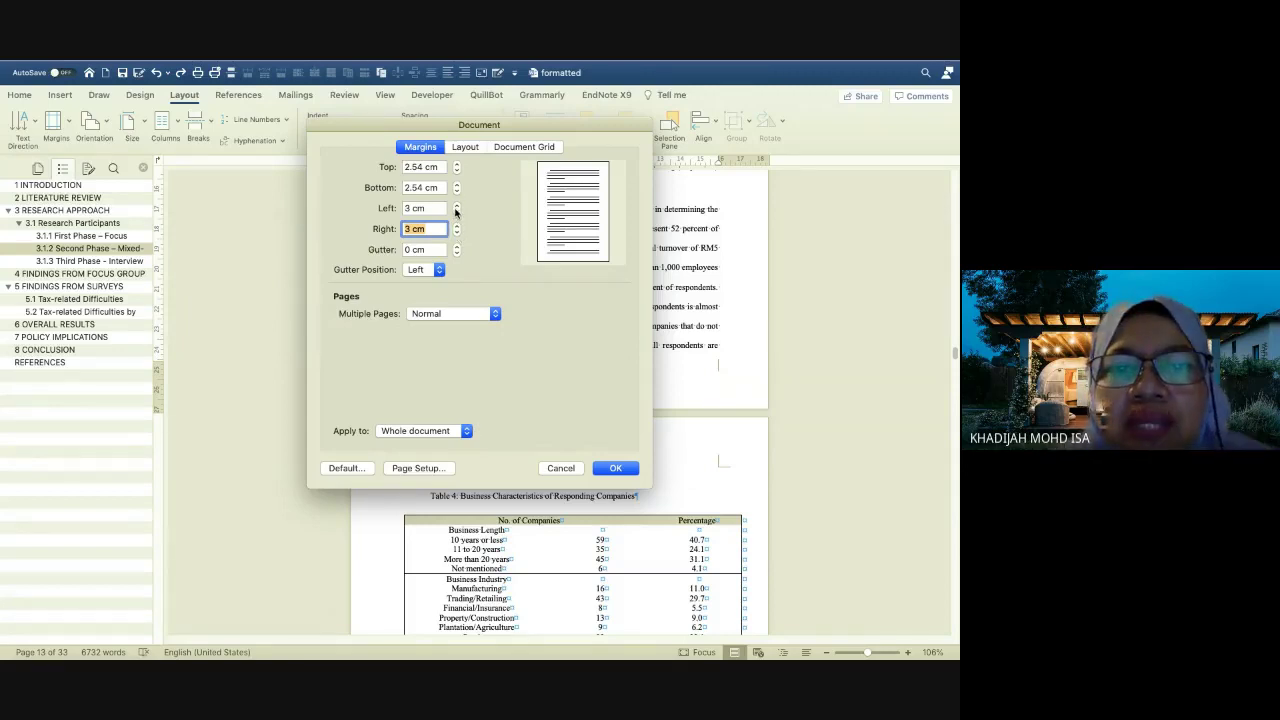
Set the left margin to 4 cm and apply the custom margins to the whole document
{"action": "left_click", "coordinate": [456, 205]}
{"action": "left_click", "coordinate": [456, 205]}
{"action": "left_click", "coordinate": [456, 205]}
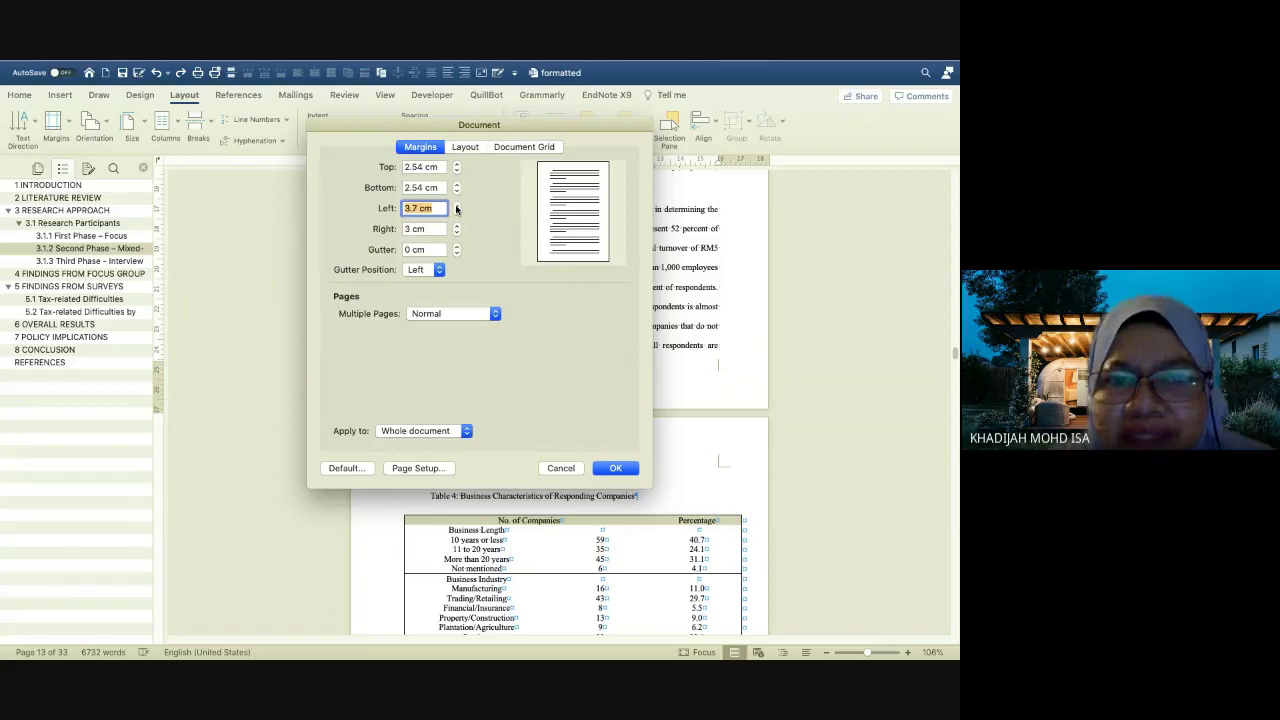
{"action": "left_click", "coordinate": [456, 205]}
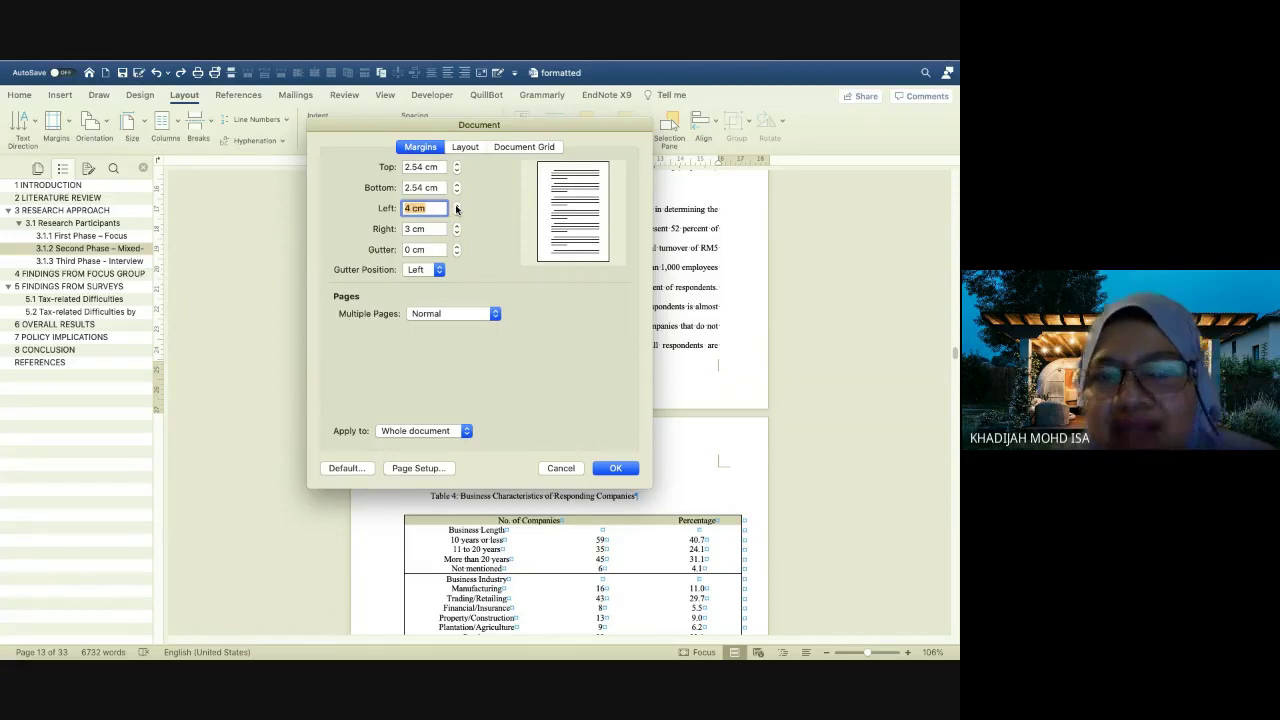
{"action": "left_click", "coordinate": [617, 469]}
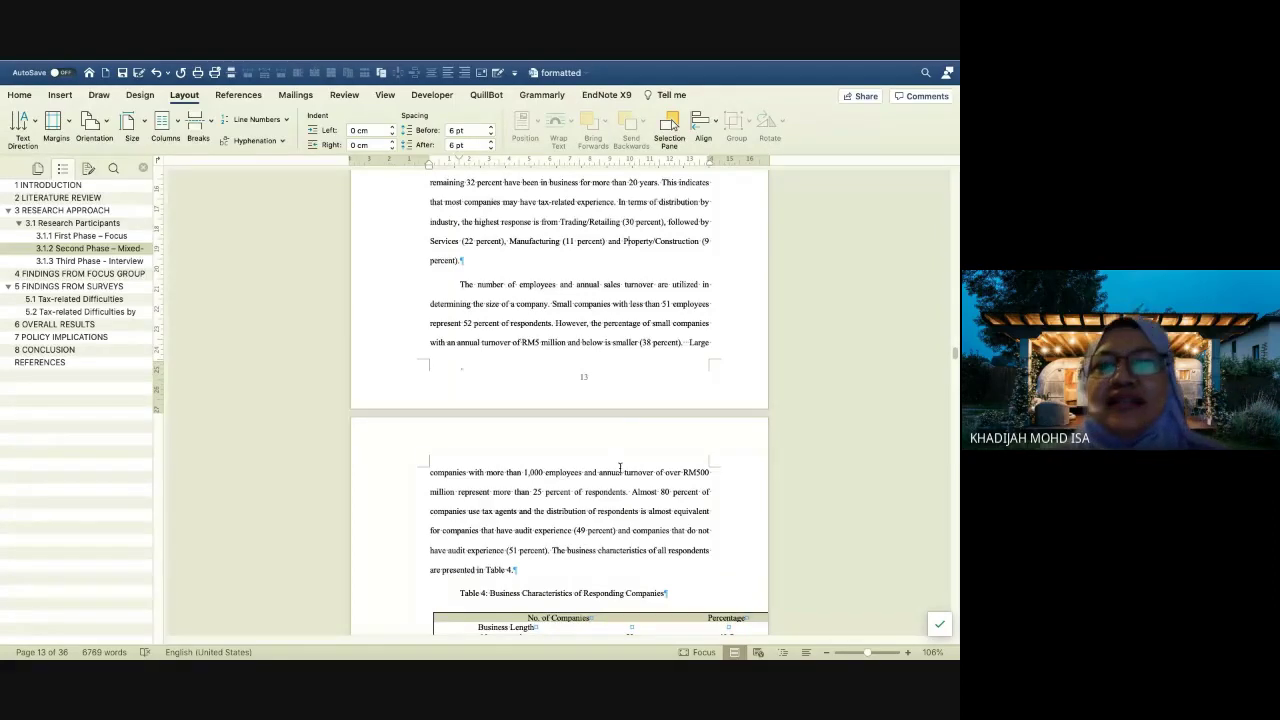
Select Table 3.4 and narrow its Sampling Distribution column so the table fits within the page margins
{"action": "scroll", "coordinate": [620, 467], "scroll_direction": "up", "scroll_amount": 5}
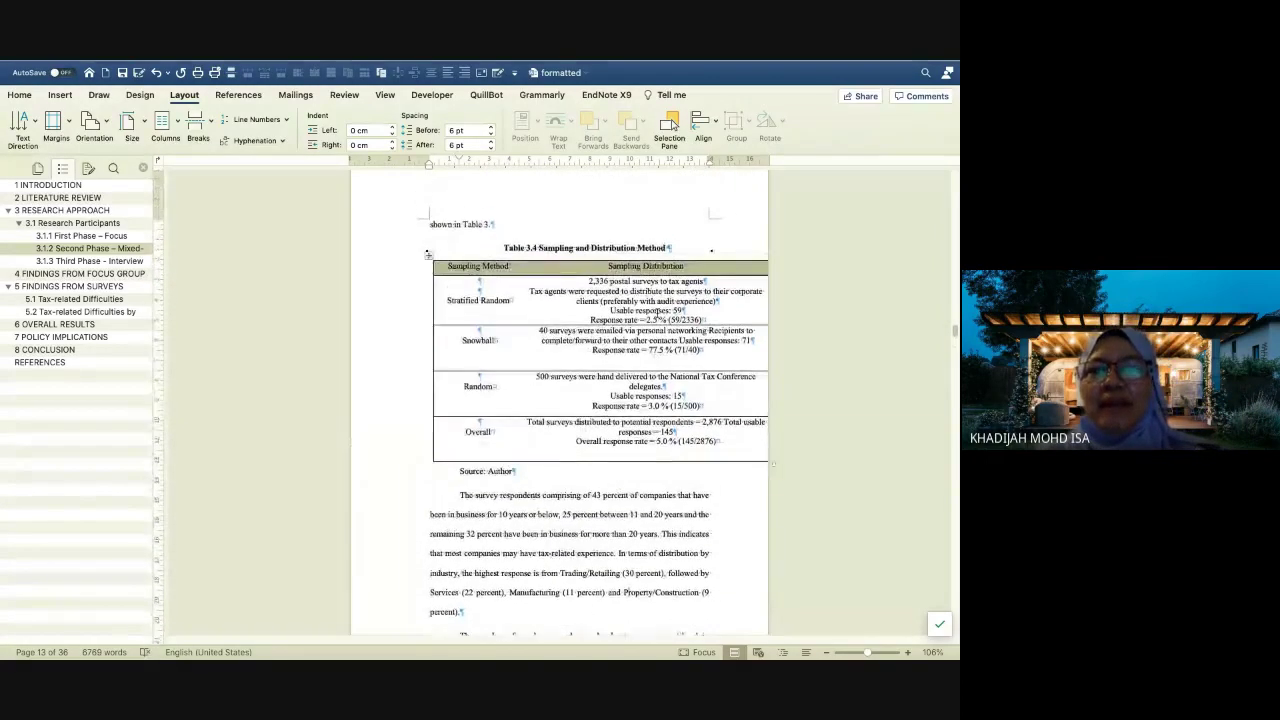
{"action": "left_click", "coordinate": [657, 313]}
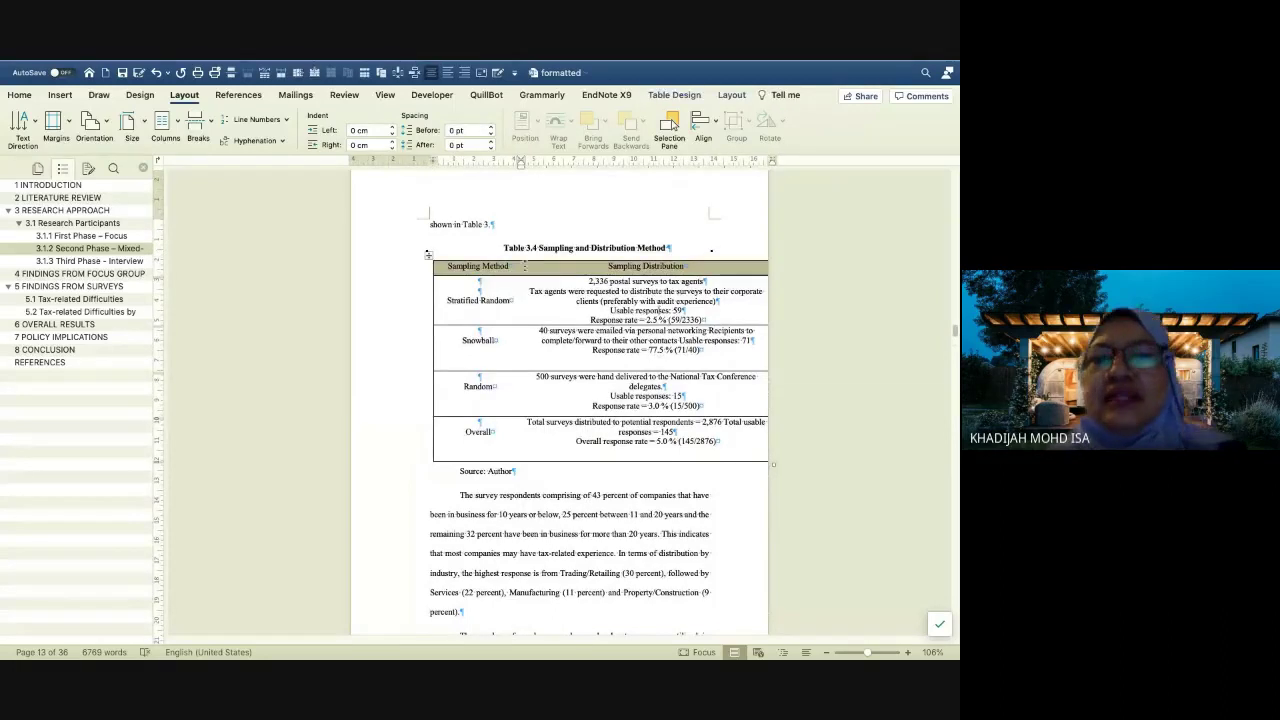
{"action": "left_click", "coordinate": [427, 254]}
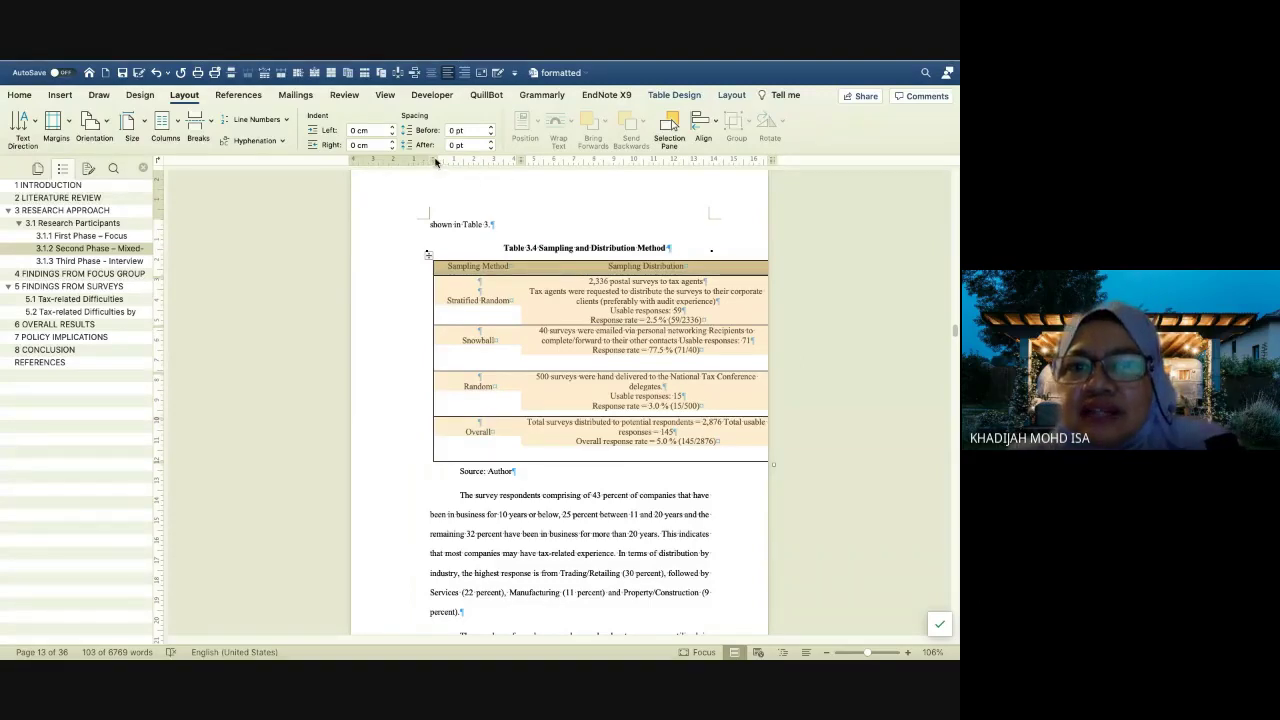
{"action": "left_click_drag", "start_coordinate": [768, 158], "coordinate": [699, 173]}
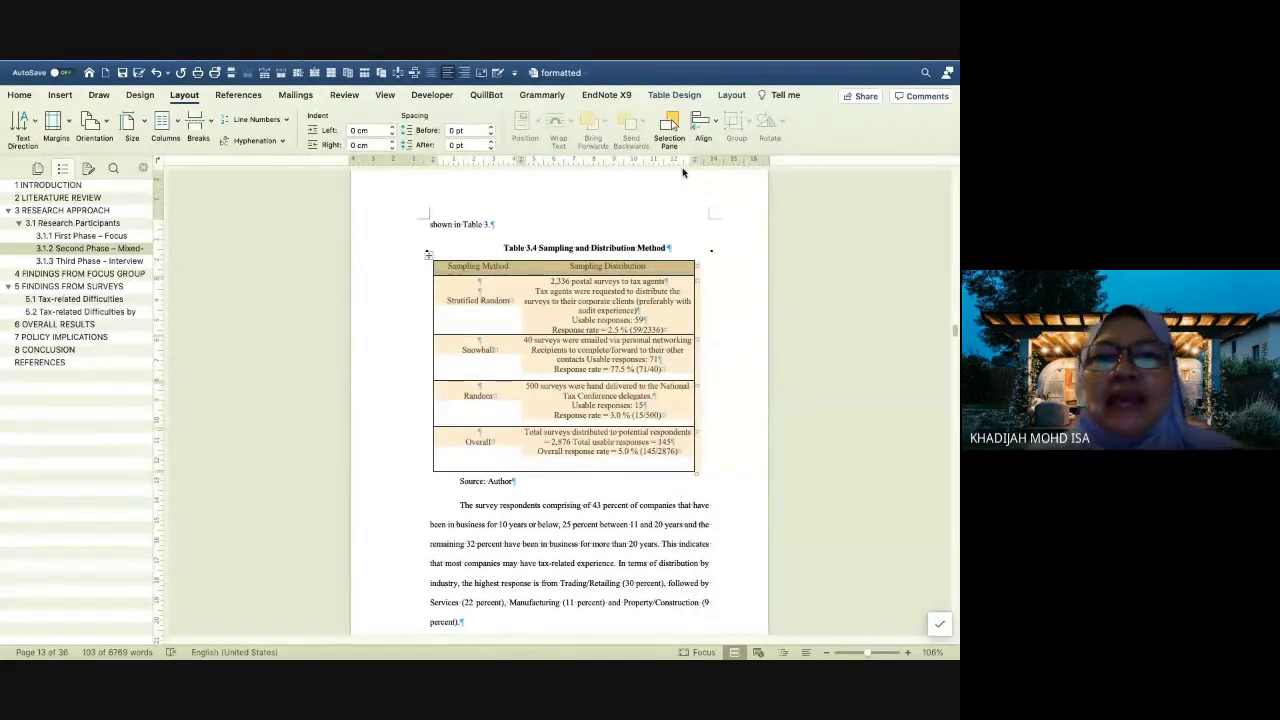
Apply Auto-fit Window to Table 3.4 so its width matches the text area
{"action": "left_click", "coordinate": [732, 98]}
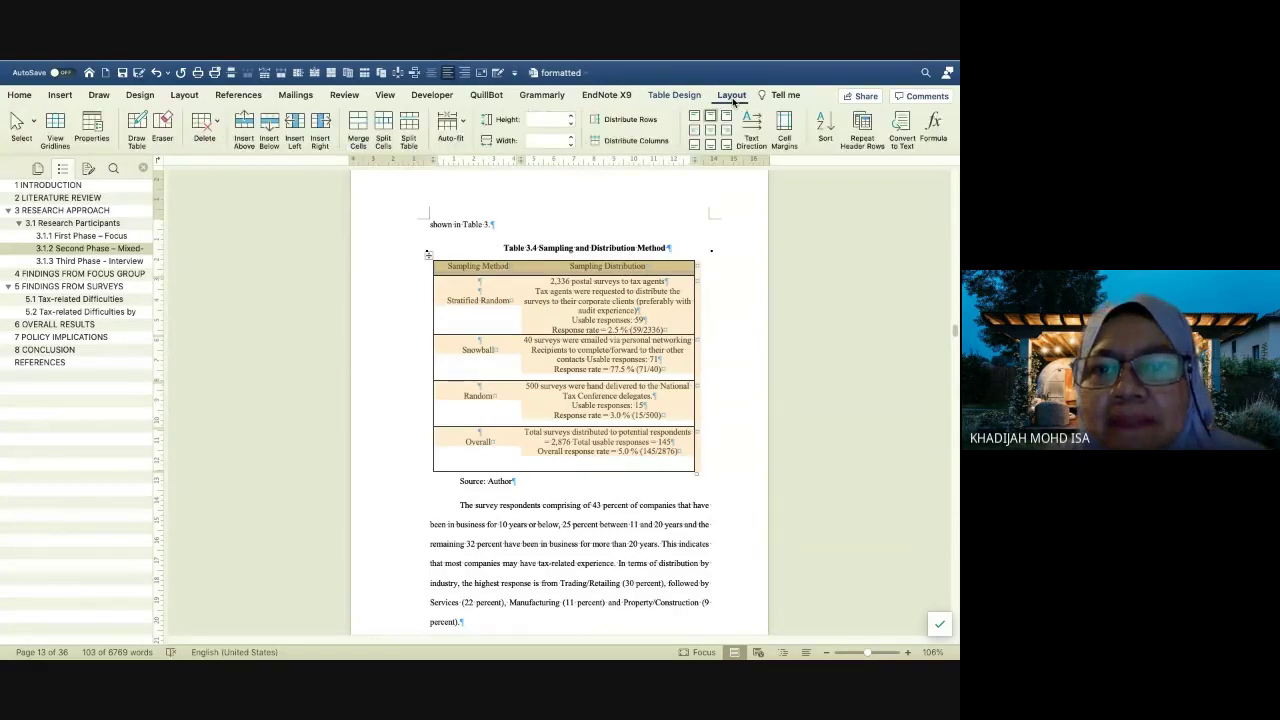
{"action": "left_click", "coordinate": [462, 121]}
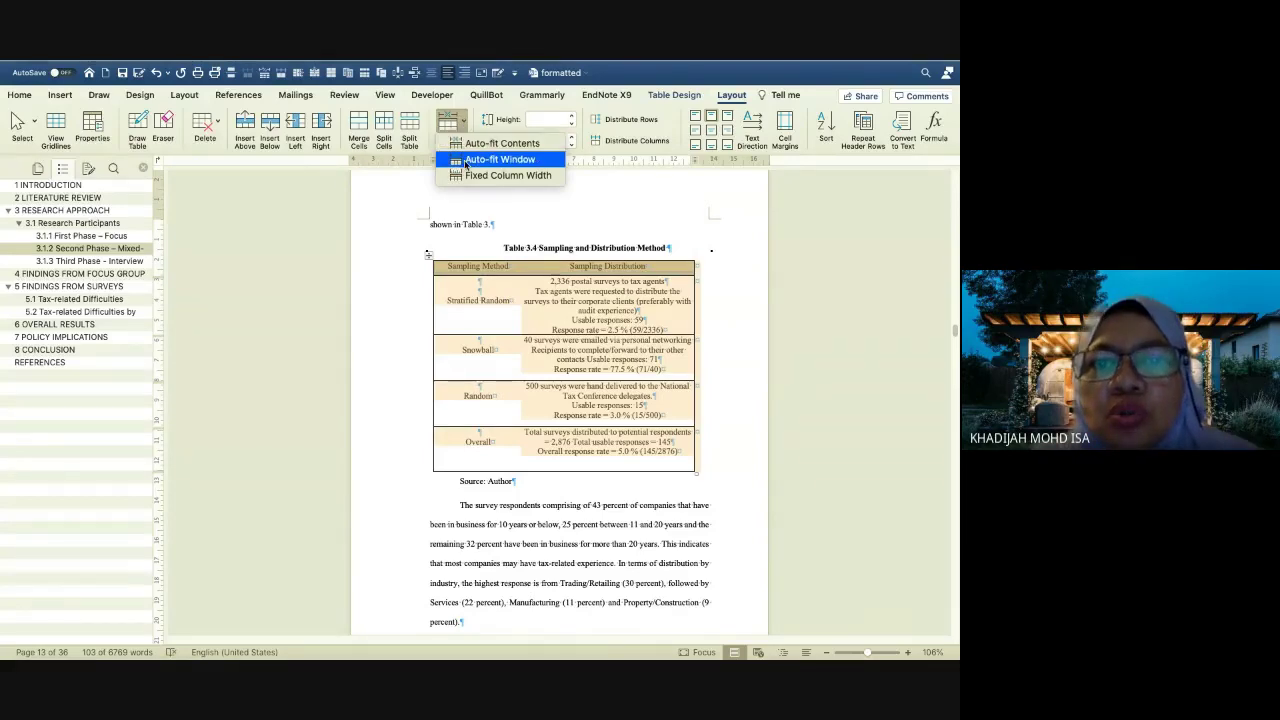
{"action": "left_click", "coordinate": [499, 160]}
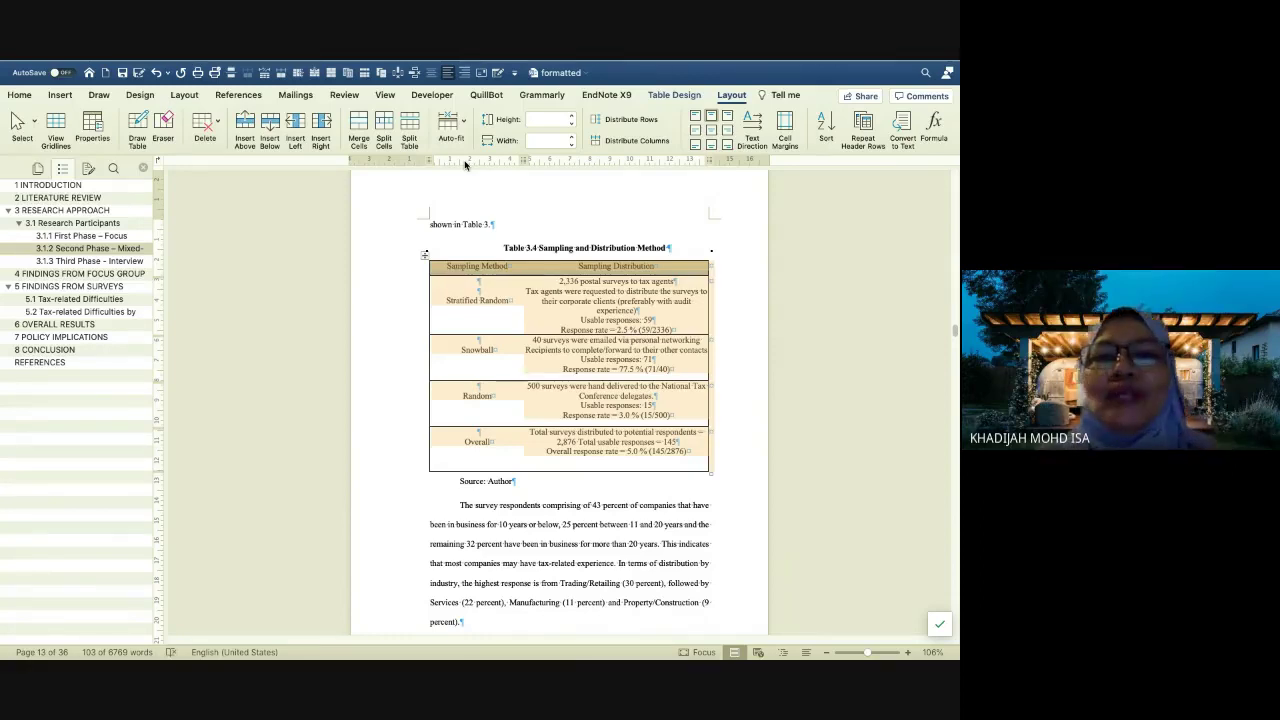
Apply Auto-fit Contents to Table 3.4, followed by Auto-fit Window again
{"action": "left_click", "coordinate": [464, 122]}
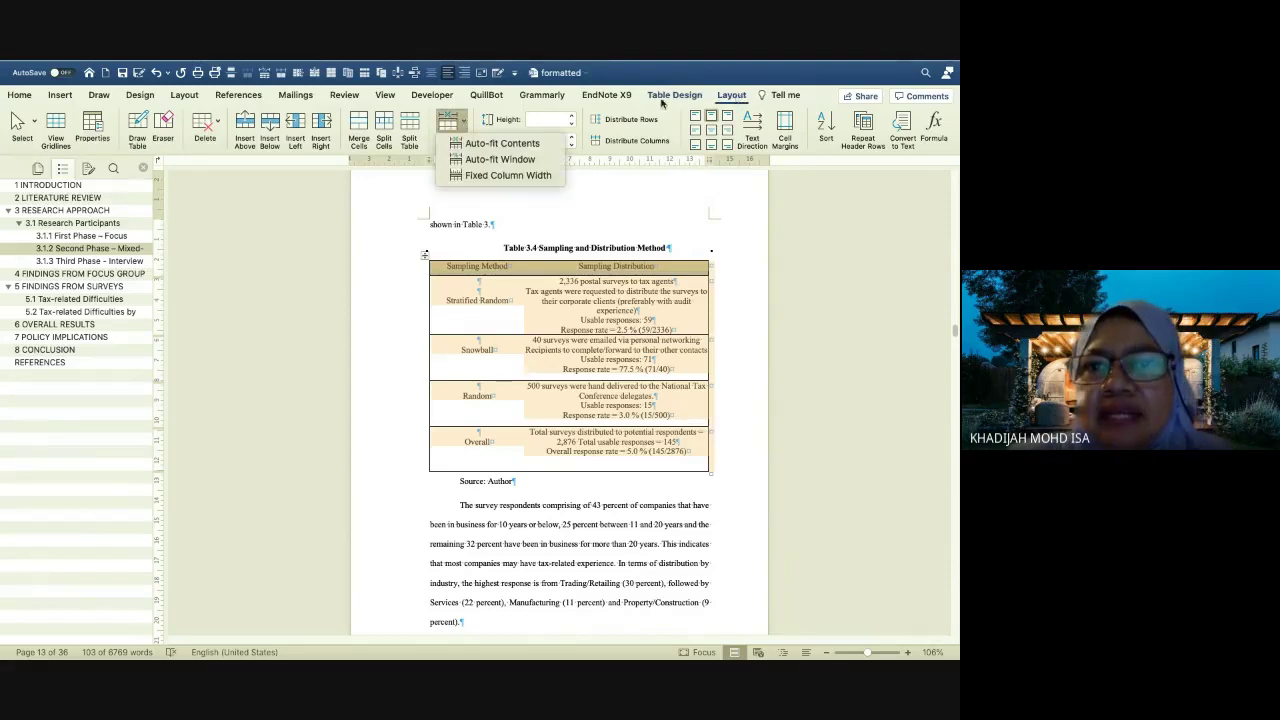
{"action": "left_click", "coordinate": [528, 146]}
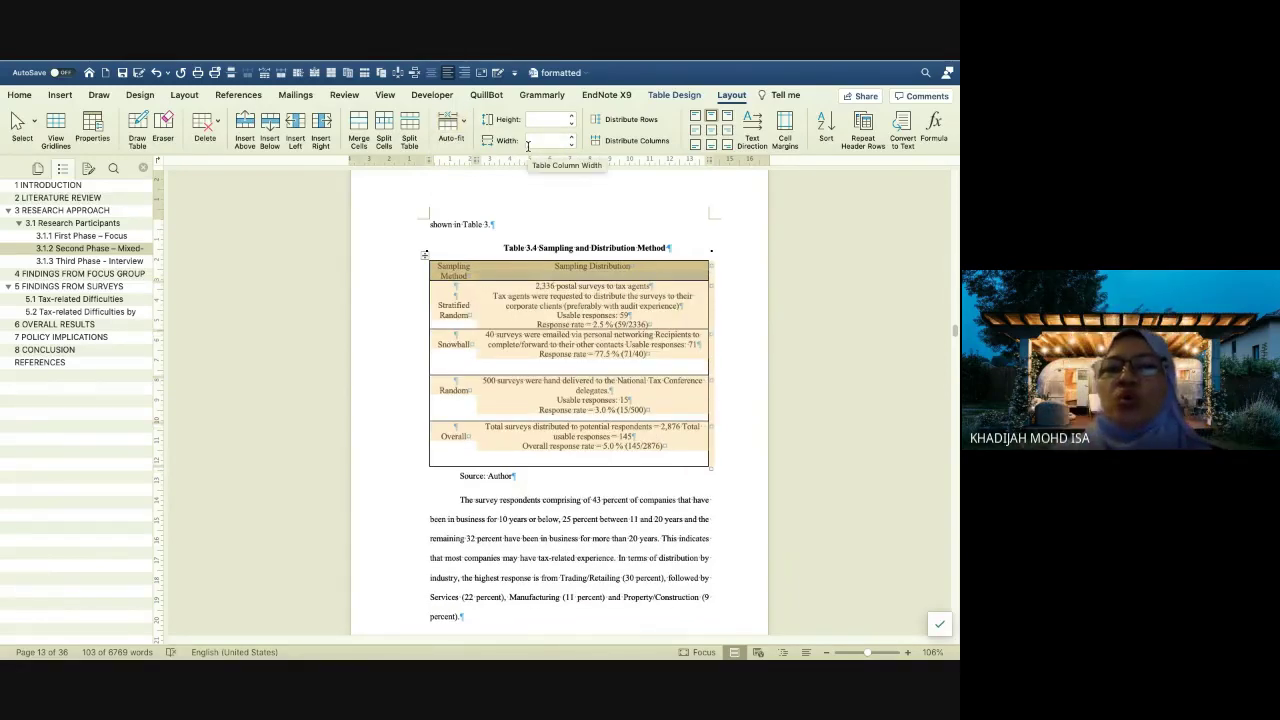
{"action": "left_click", "coordinate": [463, 122]}
{"action": "left_click", "coordinate": [472, 165]}
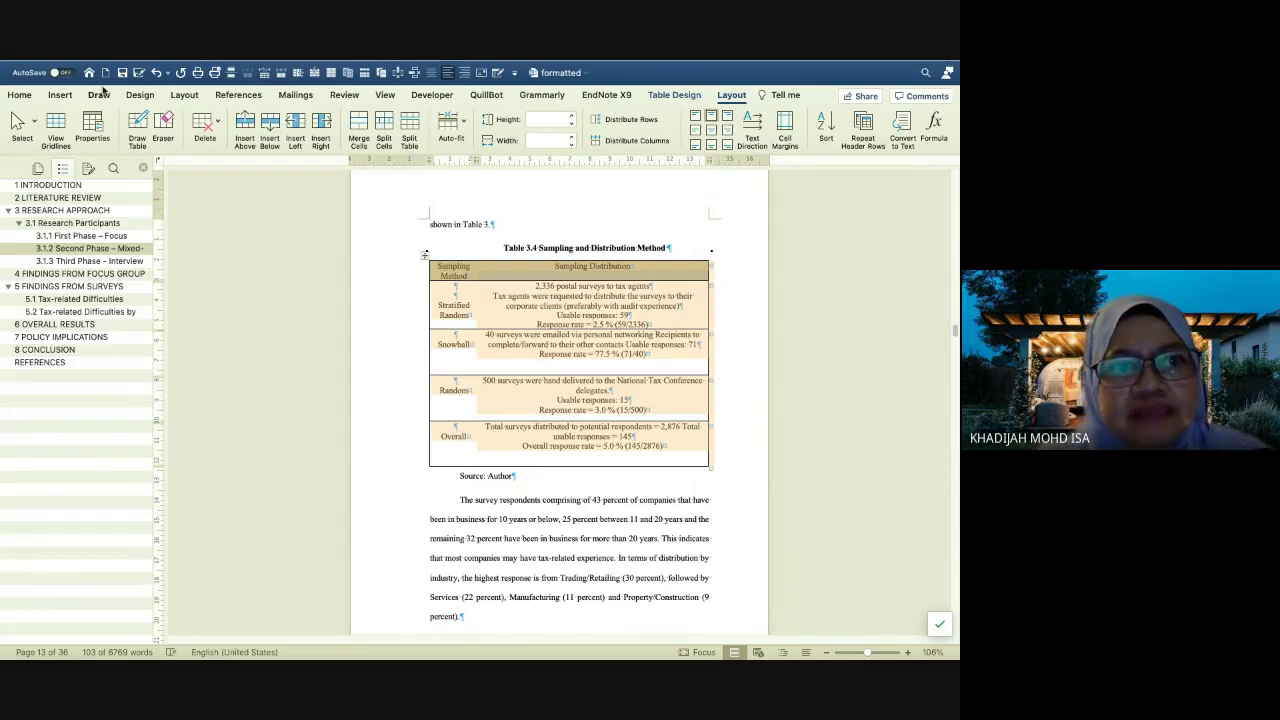
{"action": "left_click", "coordinate": [184, 95]}
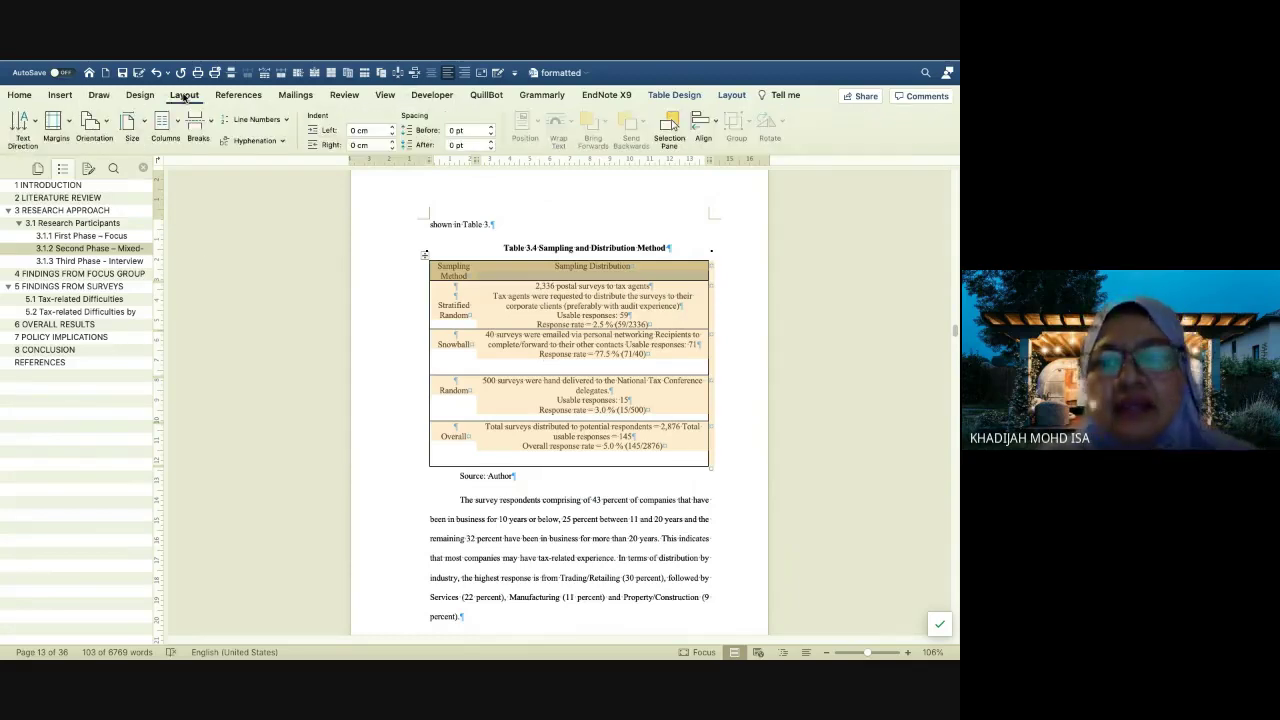
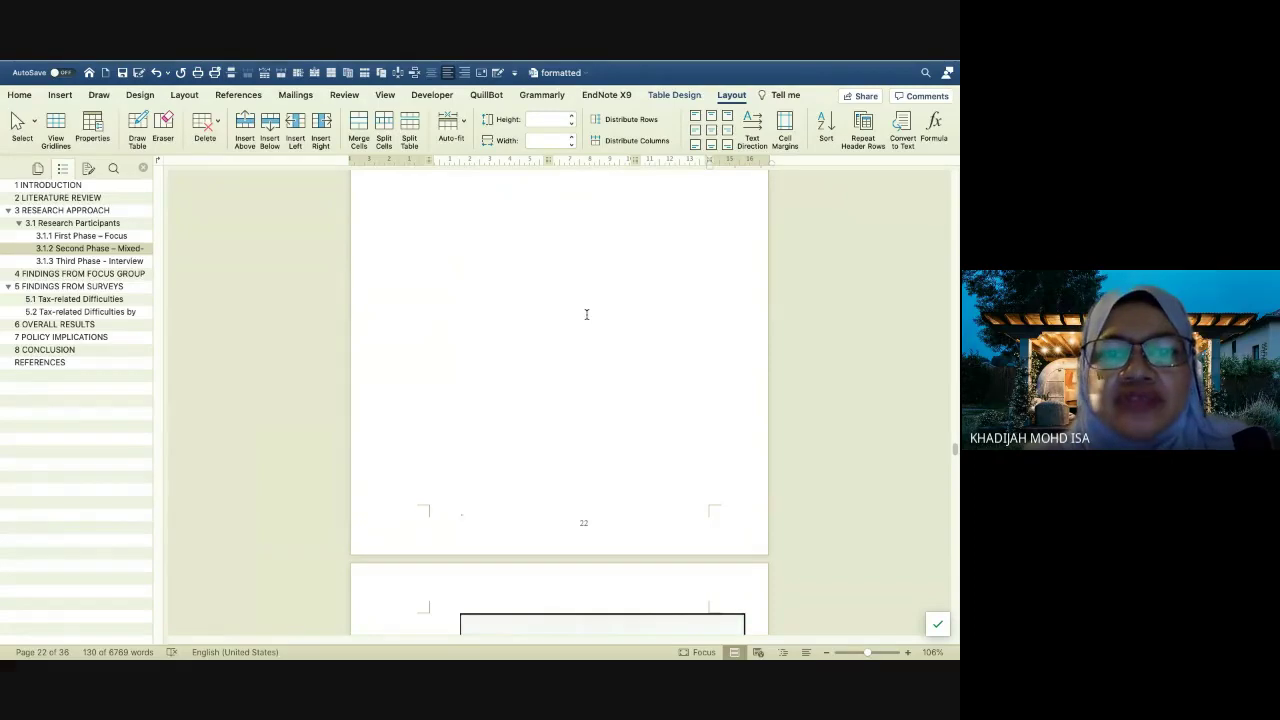
Delete the page break and the leftover empty paragraph before the organisation chart
{"action": "scroll", "coordinate": [587, 314], "scroll_direction": "up", "scroll_amount": 10}
{"action": "left_click", "coordinate": [549, 488]}
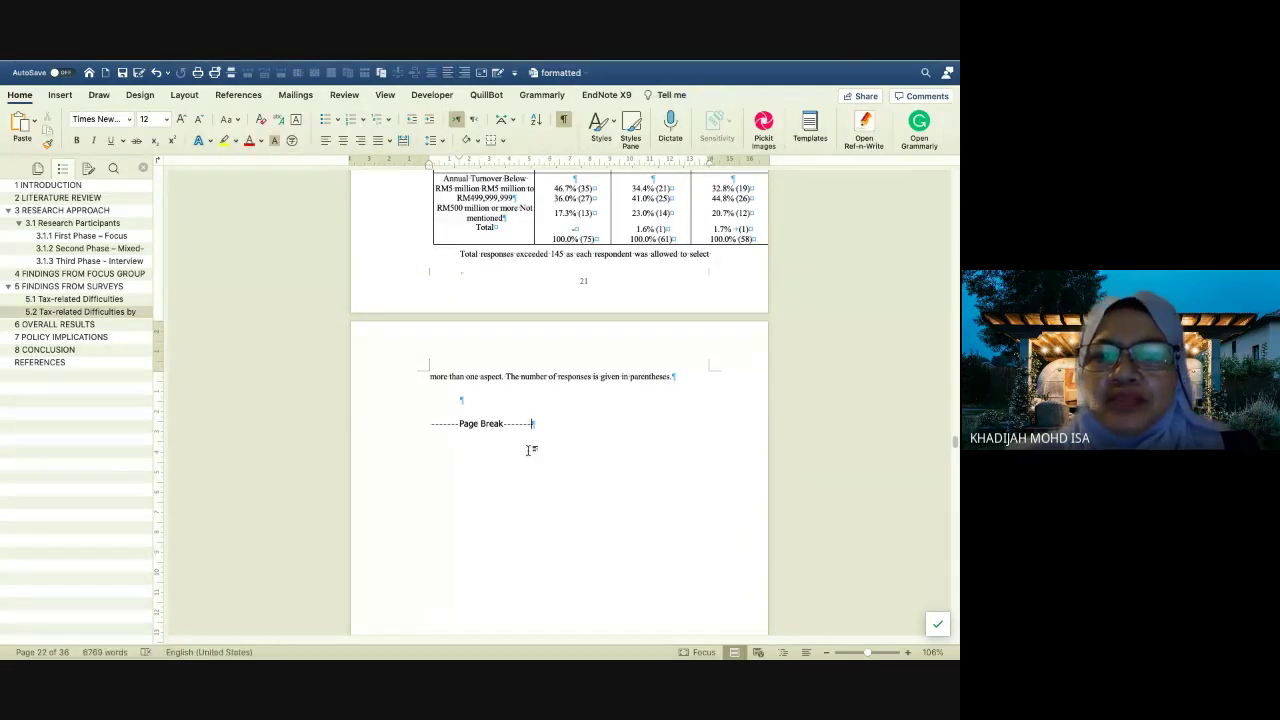
{"action": "key", "text": "BackSpace"}
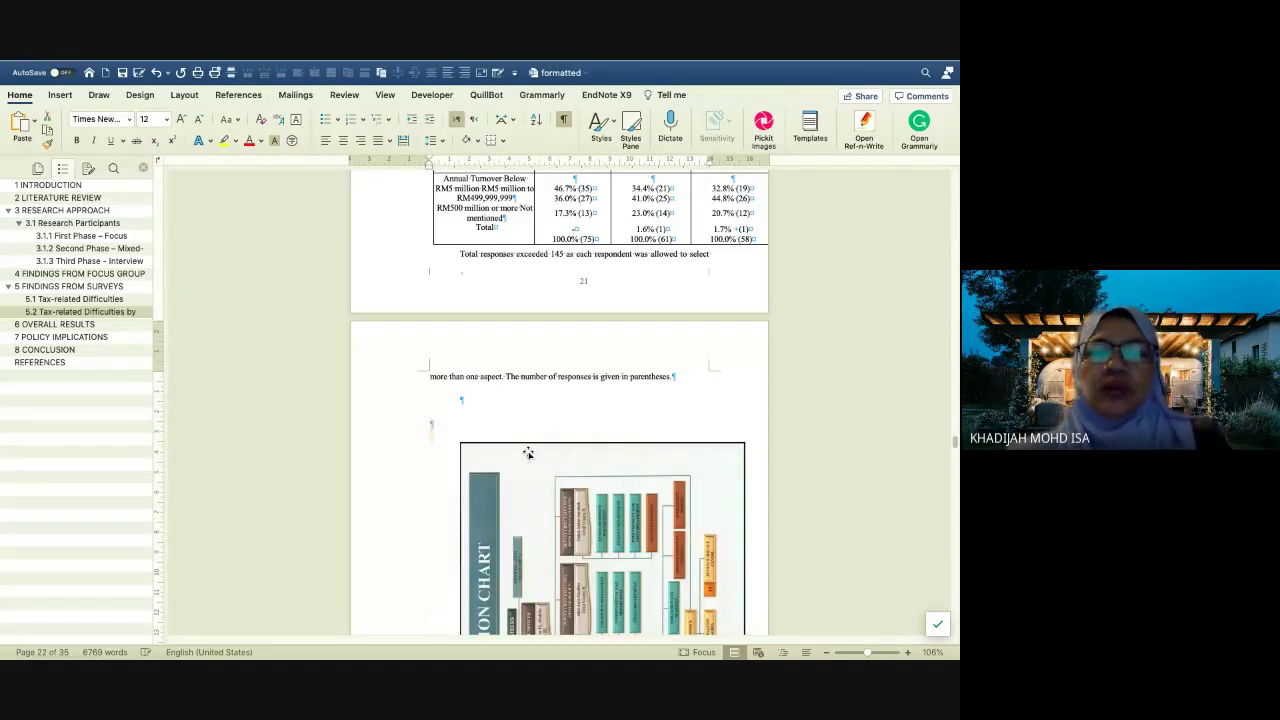
{"action": "key", "text": "BackSpace"}
Insert a Next Page section break at the empty paragraph between the table note and the organisation chart
{"action": "scroll", "coordinate": [528, 453], "scroll_direction": "down", "scroll_amount": 3}
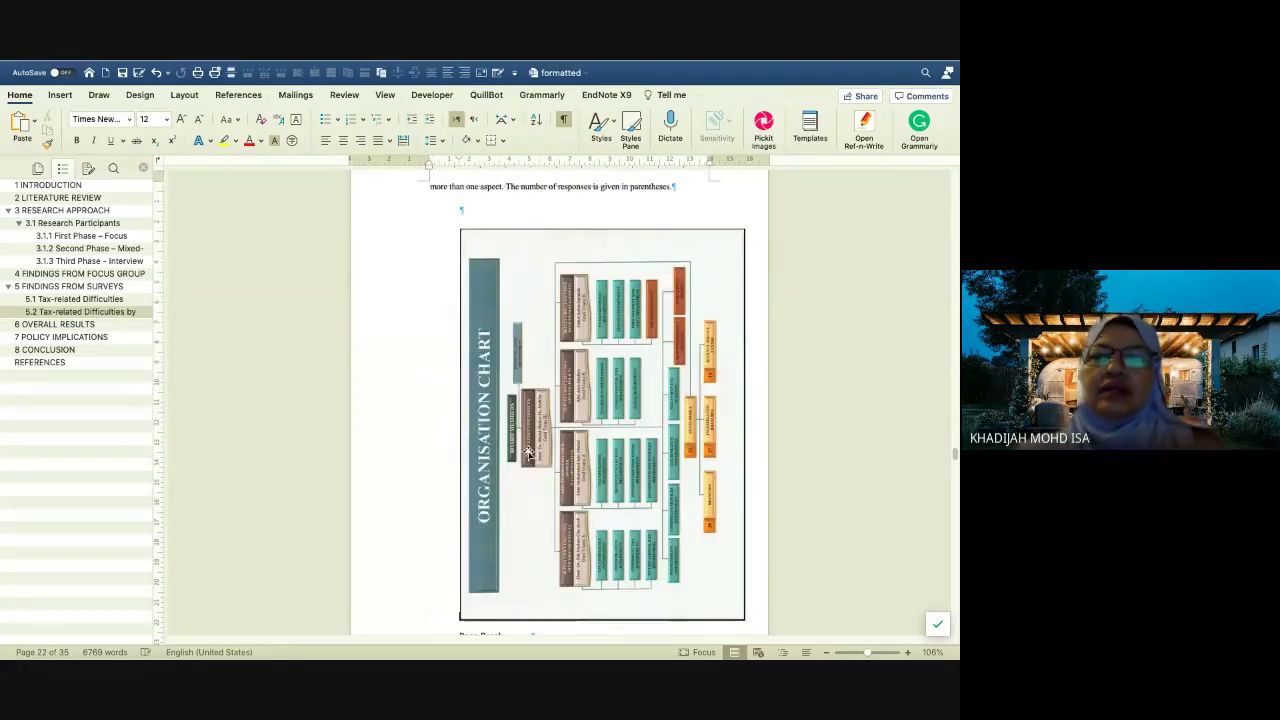
{"action": "scroll", "coordinate": [530, 455], "scroll_direction": "up", "scroll_amount": 2}
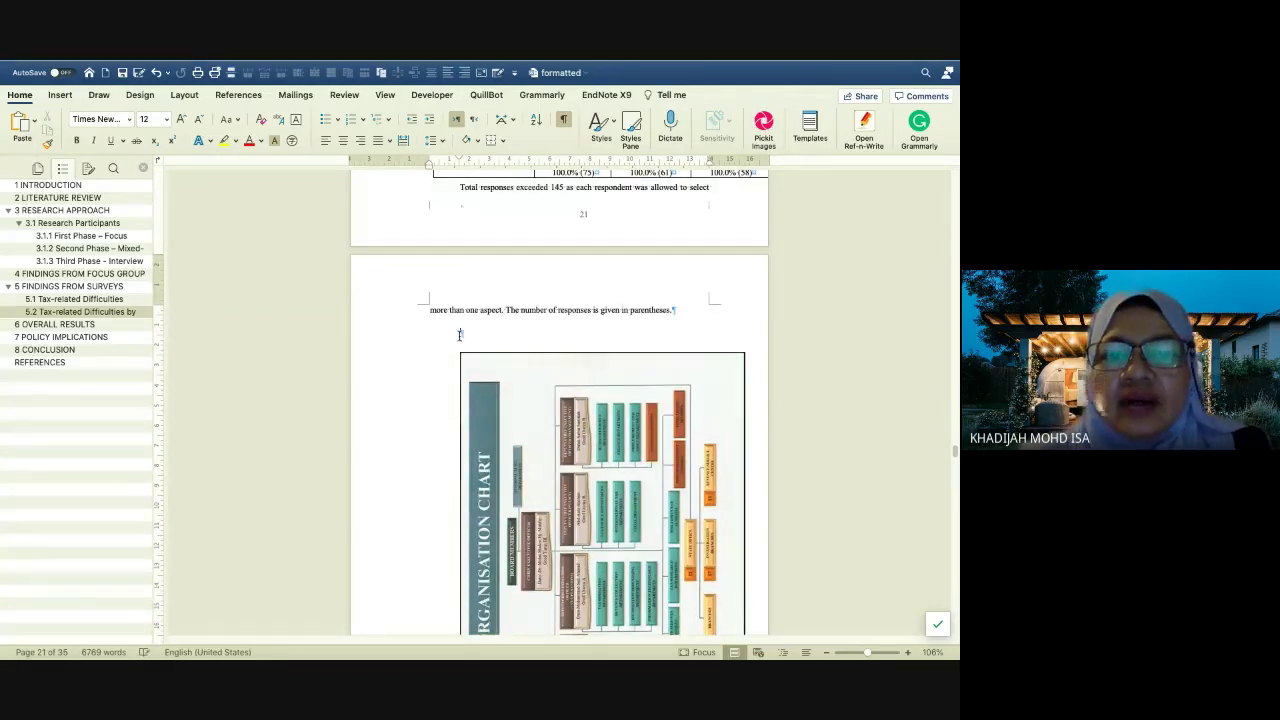
{"action": "left_click", "coordinate": [460, 335]}
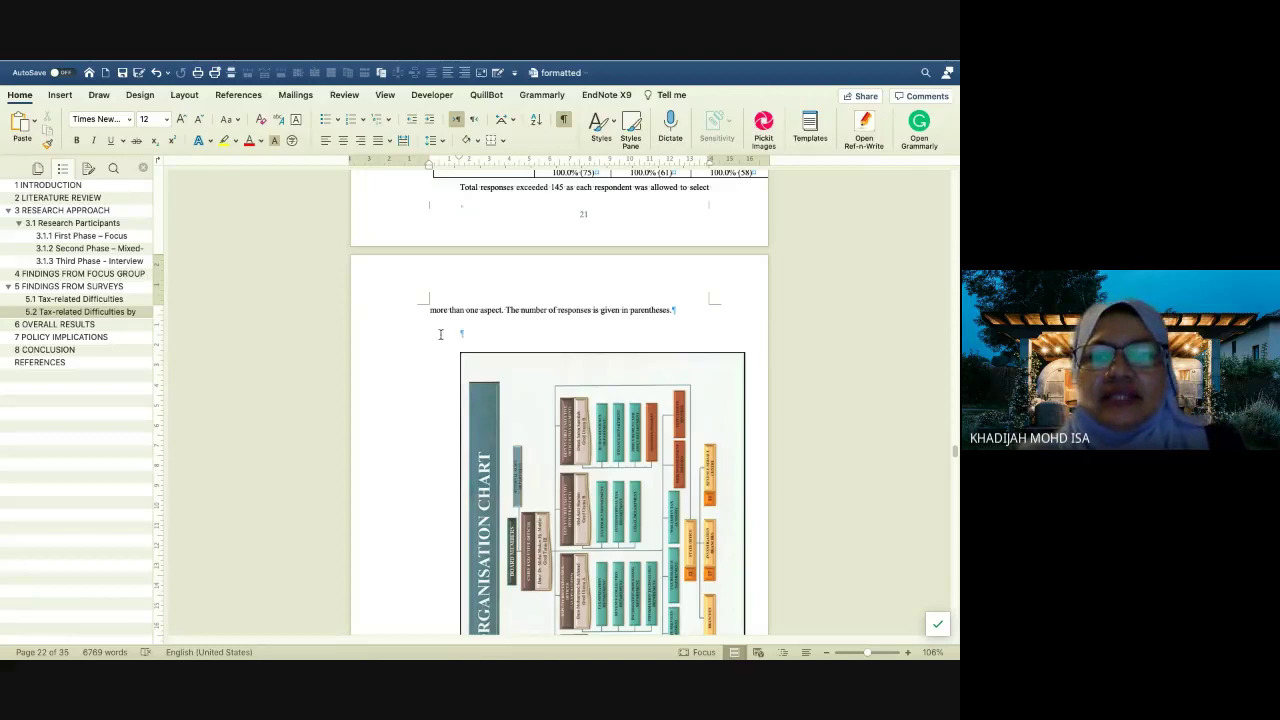
{"action": "left_click", "coordinate": [190, 96]}
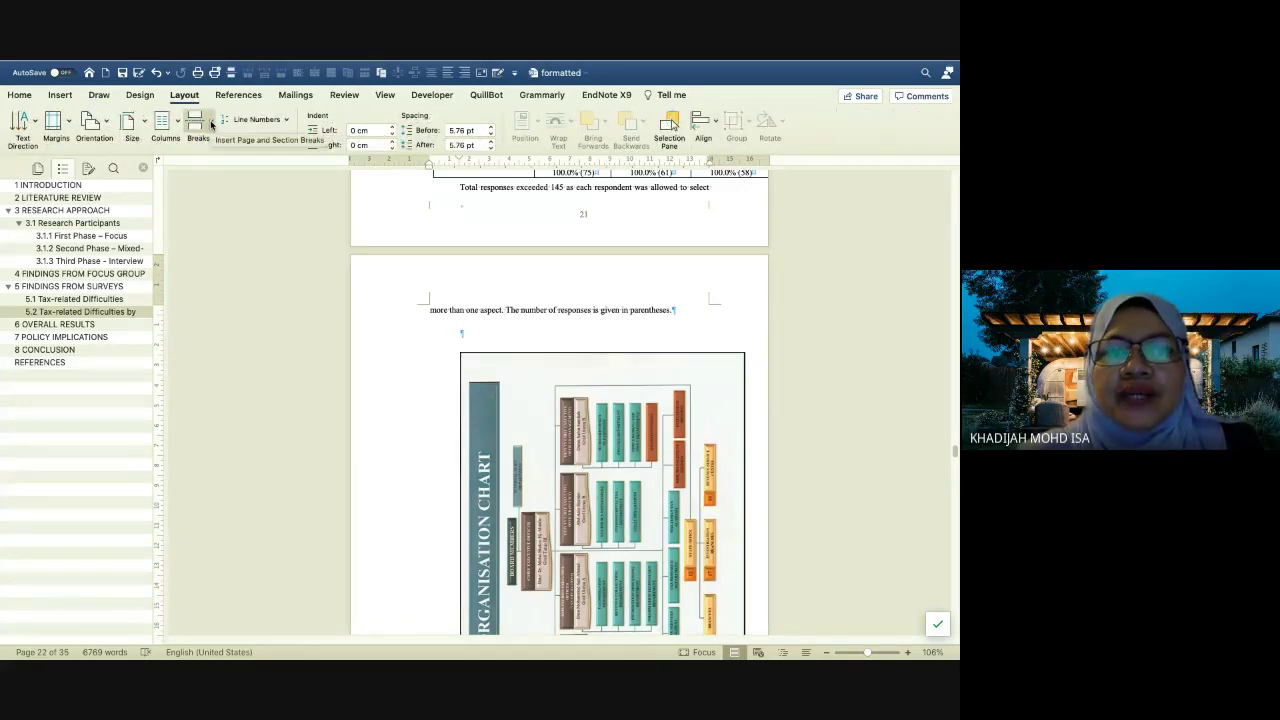
{"action": "left_click", "coordinate": [211, 124]}
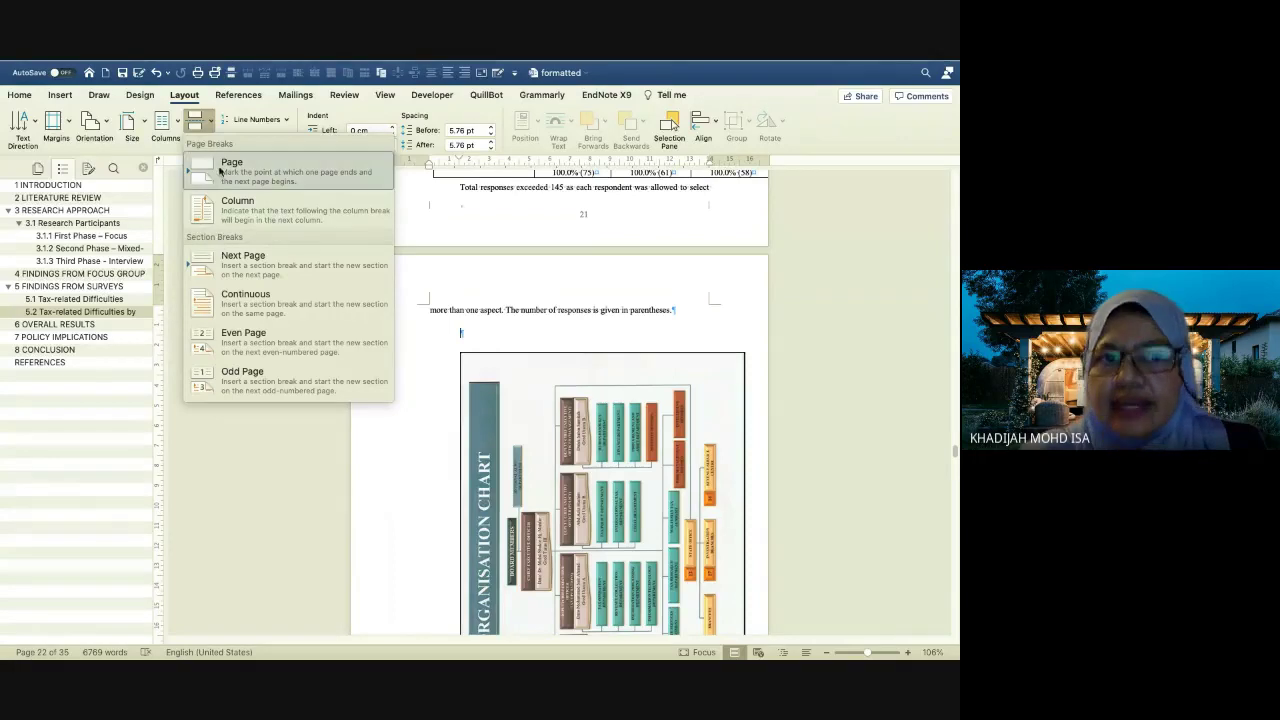
{"action": "left_click", "coordinate": [240, 264]}
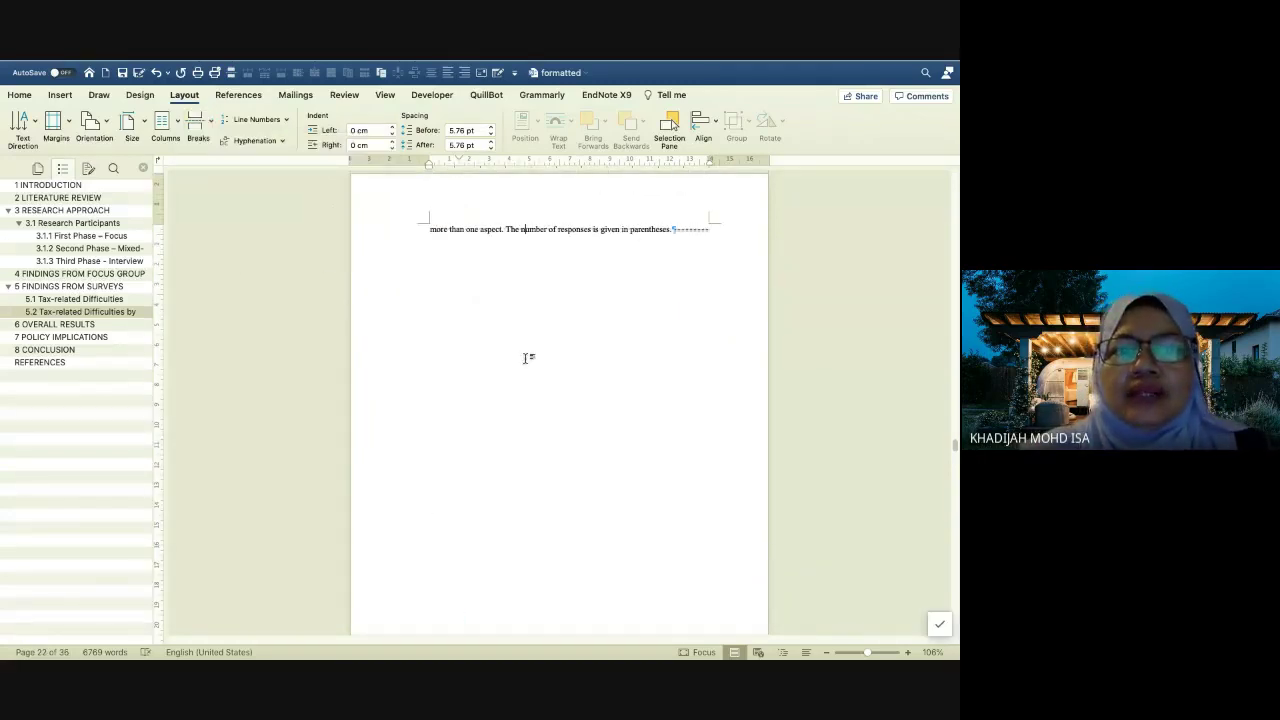
{"action": "scroll", "coordinate": [687, 238], "scroll_direction": "down", "scroll_amount": 1}
{"action": "scroll", "coordinate": [687, 238], "scroll_direction": "down", "scroll_amount": 5}
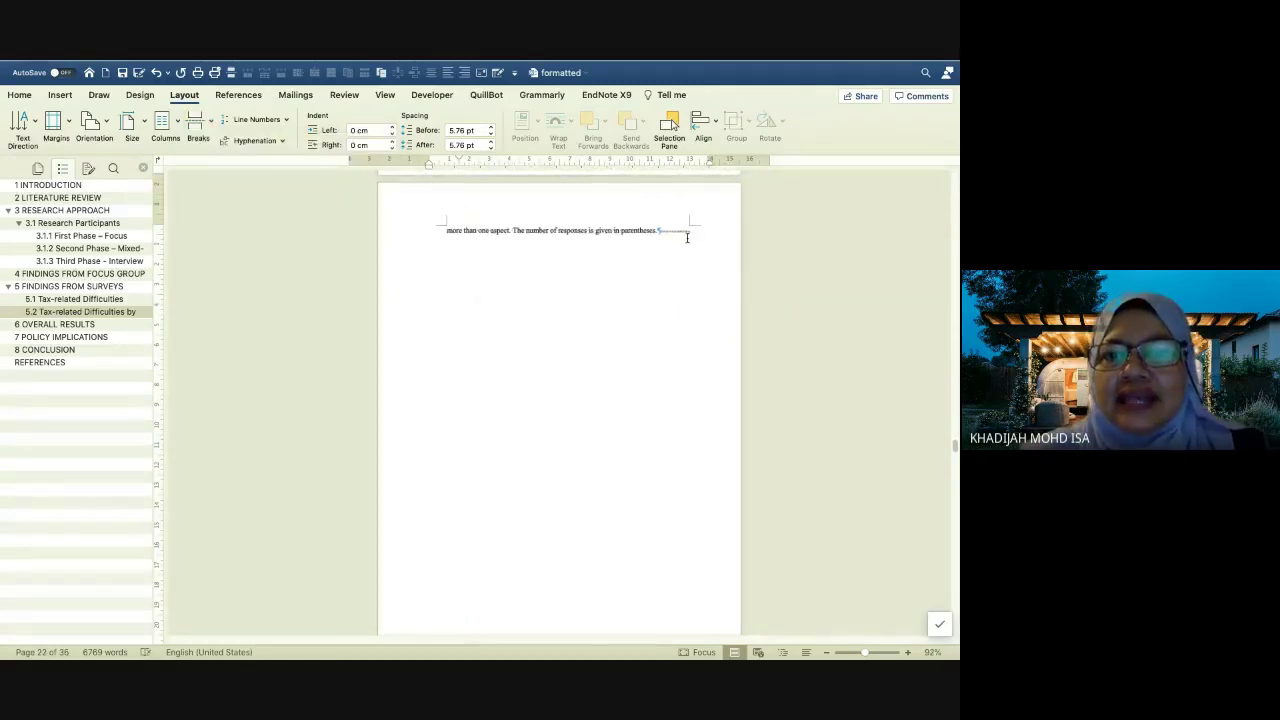
{"action": "scroll", "coordinate": [684, 237], "scroll_direction": "up", "scroll_amount": 3}
{"action": "scroll", "coordinate": [684, 237], "scroll_direction": "up", "scroll_amount": 1}
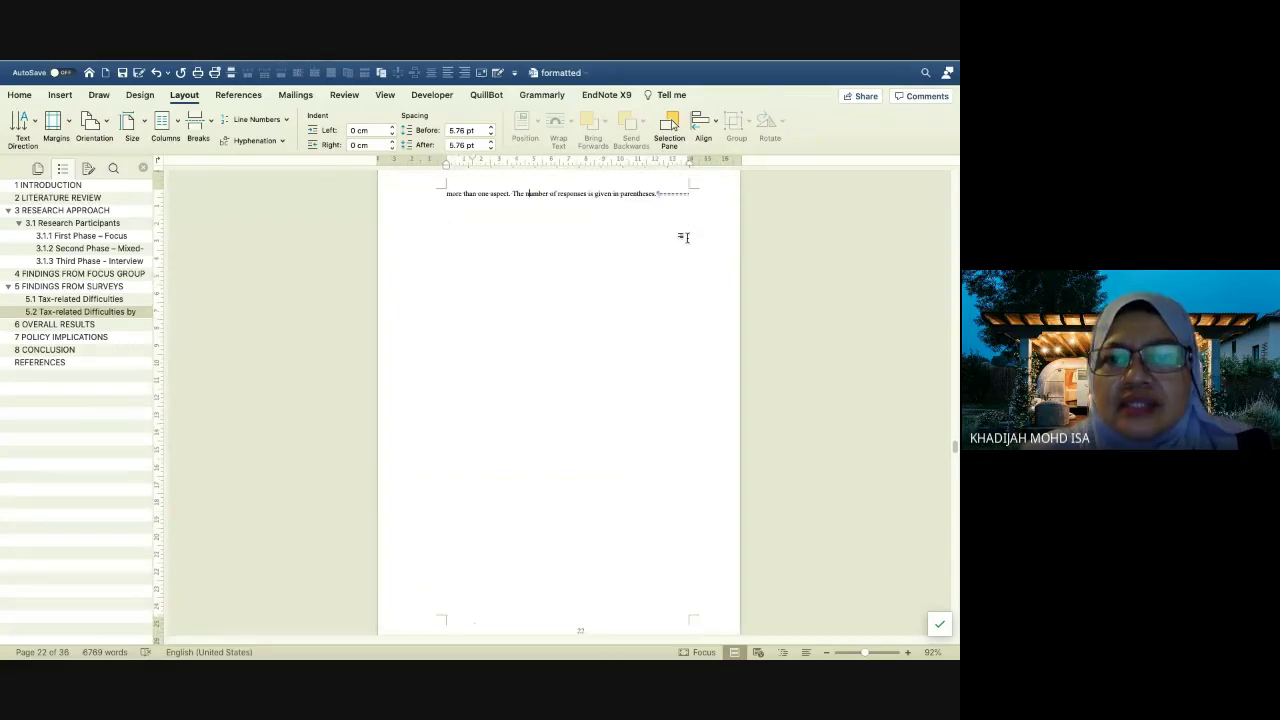
Delete the manual page break below the organisation chart, ahead of the Overall Results heading
{"action": "scroll", "coordinate": [674, 199], "scroll_direction": "up", "scroll_amount": 2}
{"action": "scroll", "coordinate": [674, 199], "scroll_direction": "up", "scroll_amount": 3}
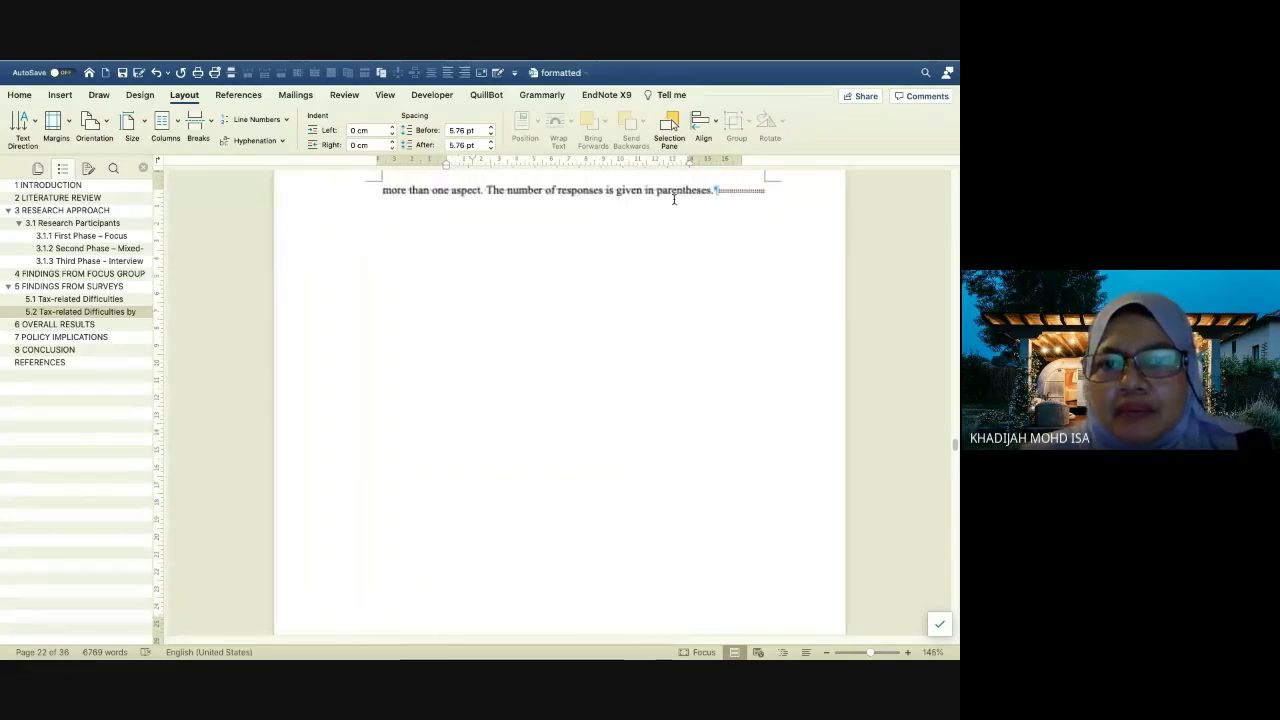
{"action": "scroll", "coordinate": [719, 224], "scroll_direction": "down", "scroll_amount": 5}
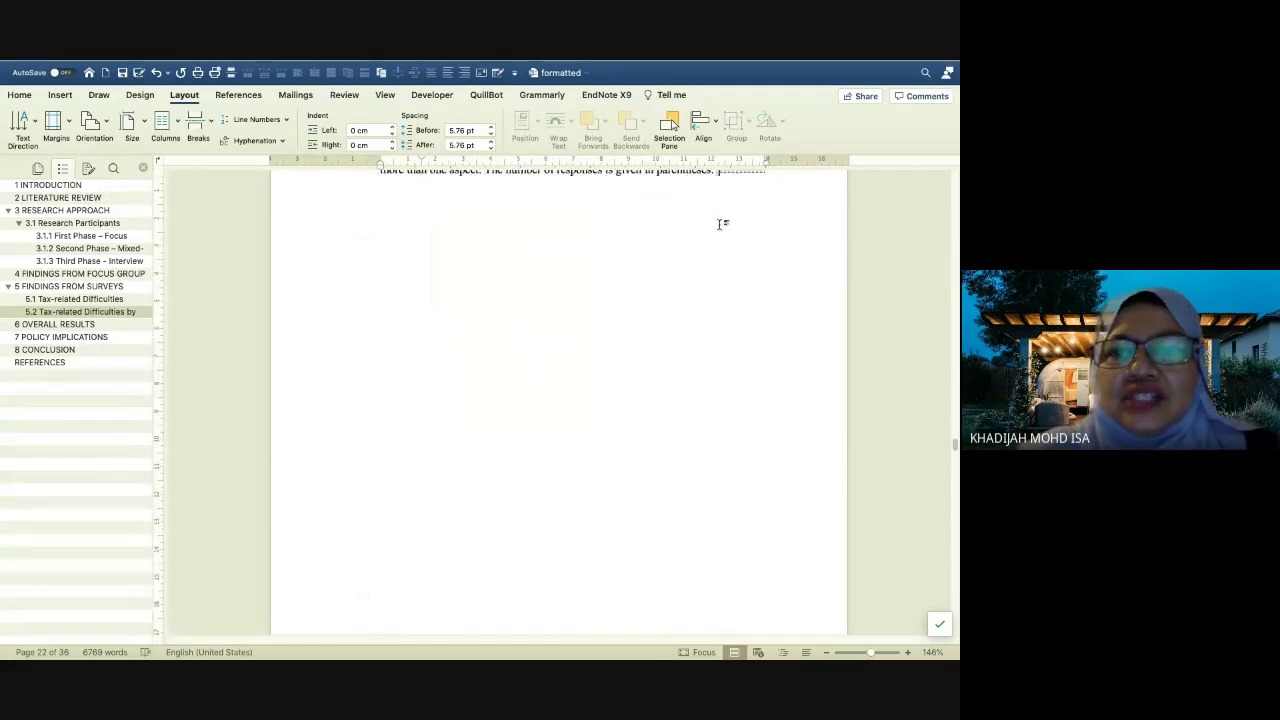
{"action": "scroll", "coordinate": [719, 224], "scroll_direction": "down", "scroll_amount": 5}
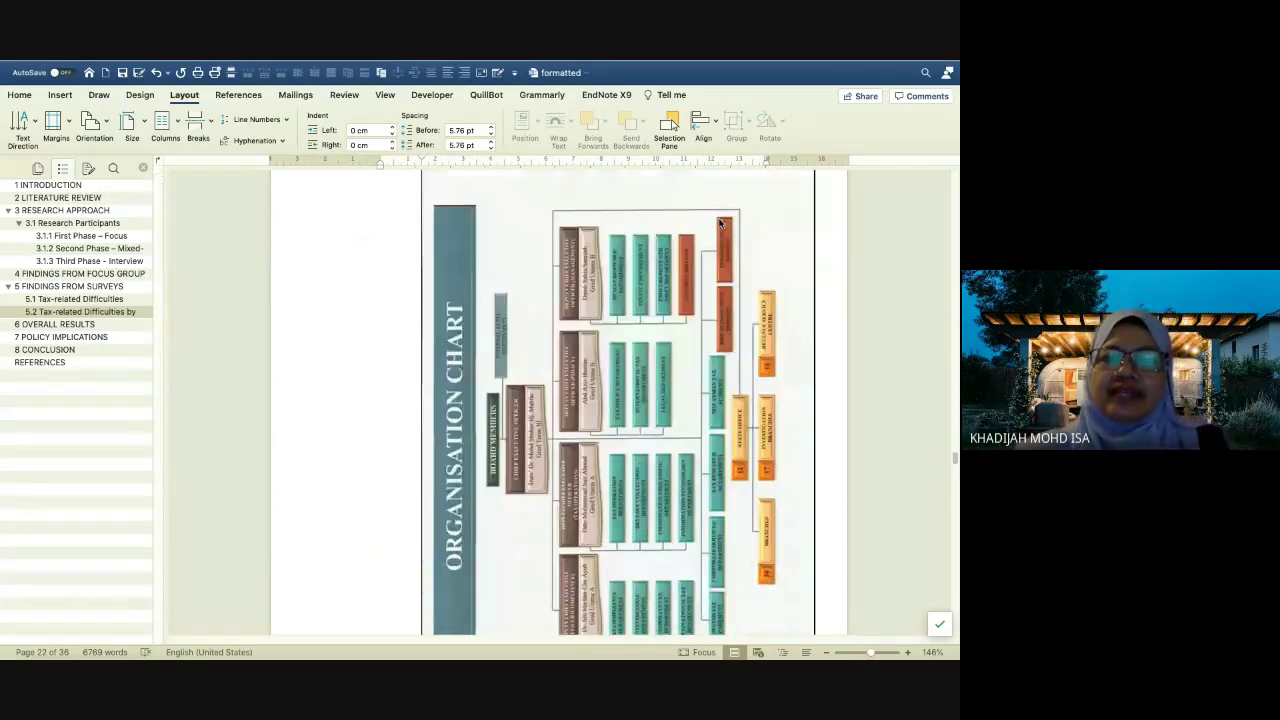
{"action": "scroll", "coordinate": [634, 310], "scroll_direction": "down", "scroll_amount": 3}
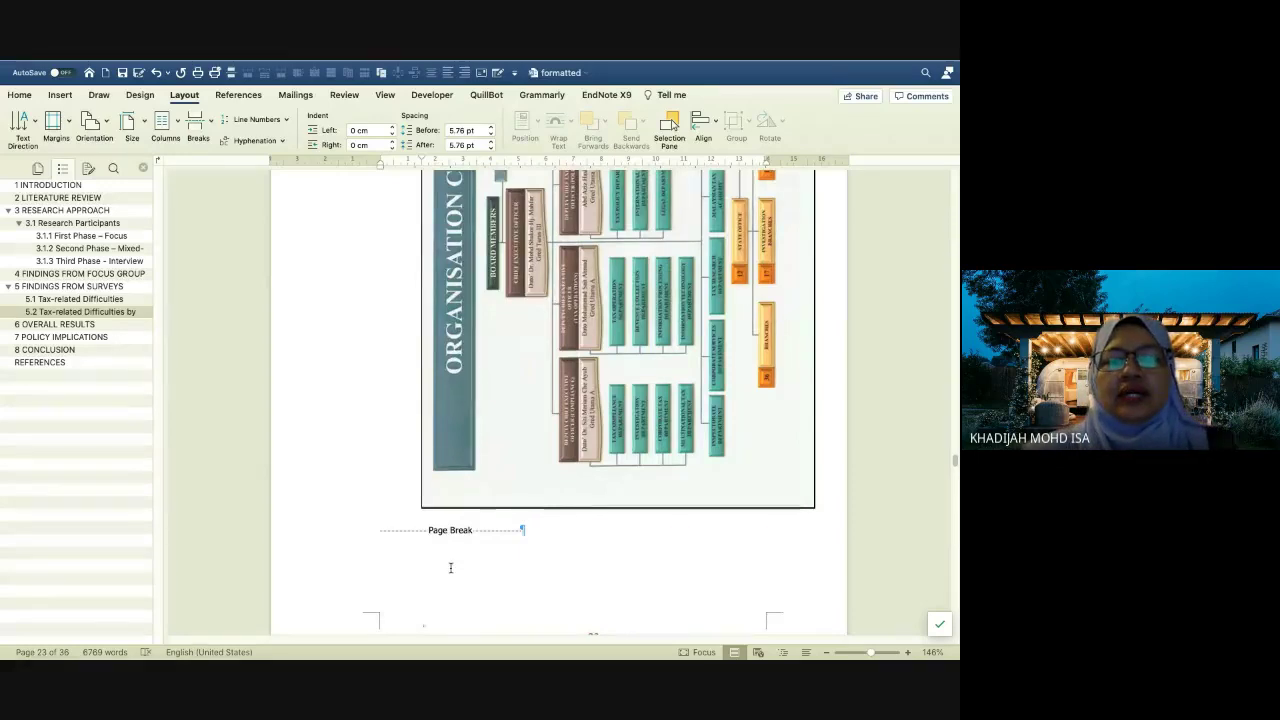
{"action": "left_click", "coordinate": [382, 531]}
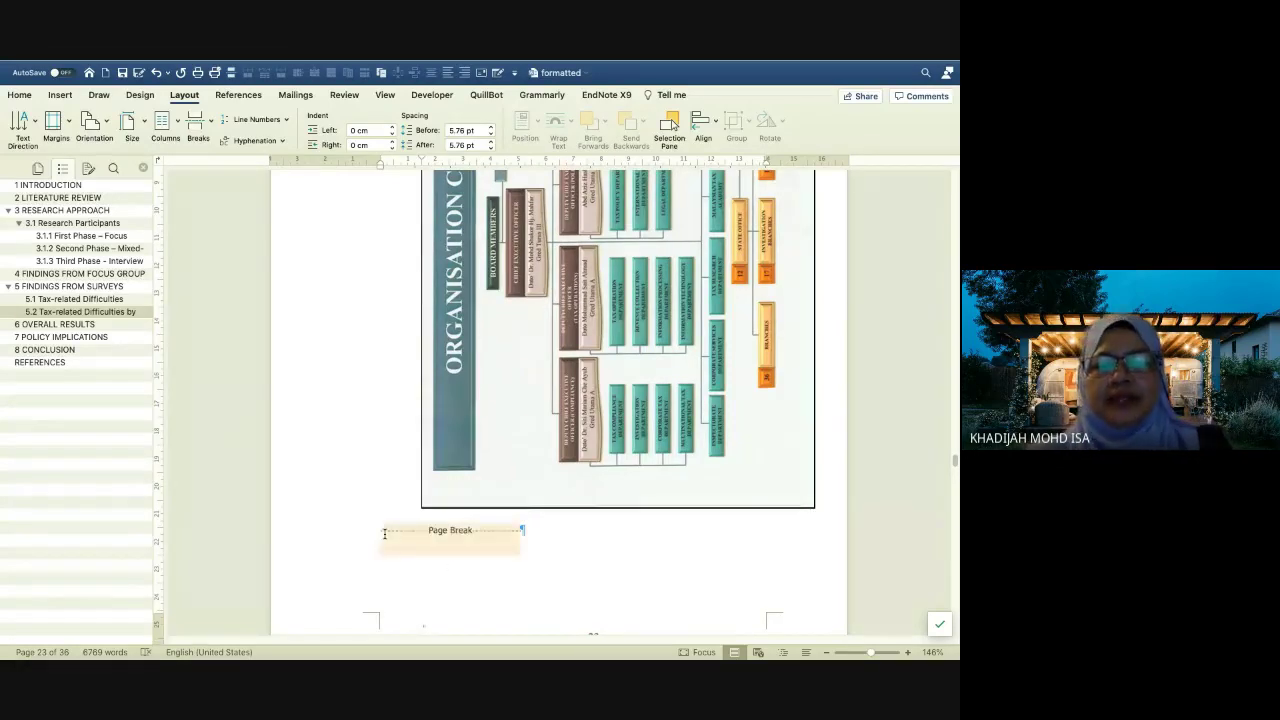
{"action": "key", "text": "BackSpace"}
{"action": "scroll", "coordinate": [384, 533], "scroll_direction": "down", "scroll_amount": 5}
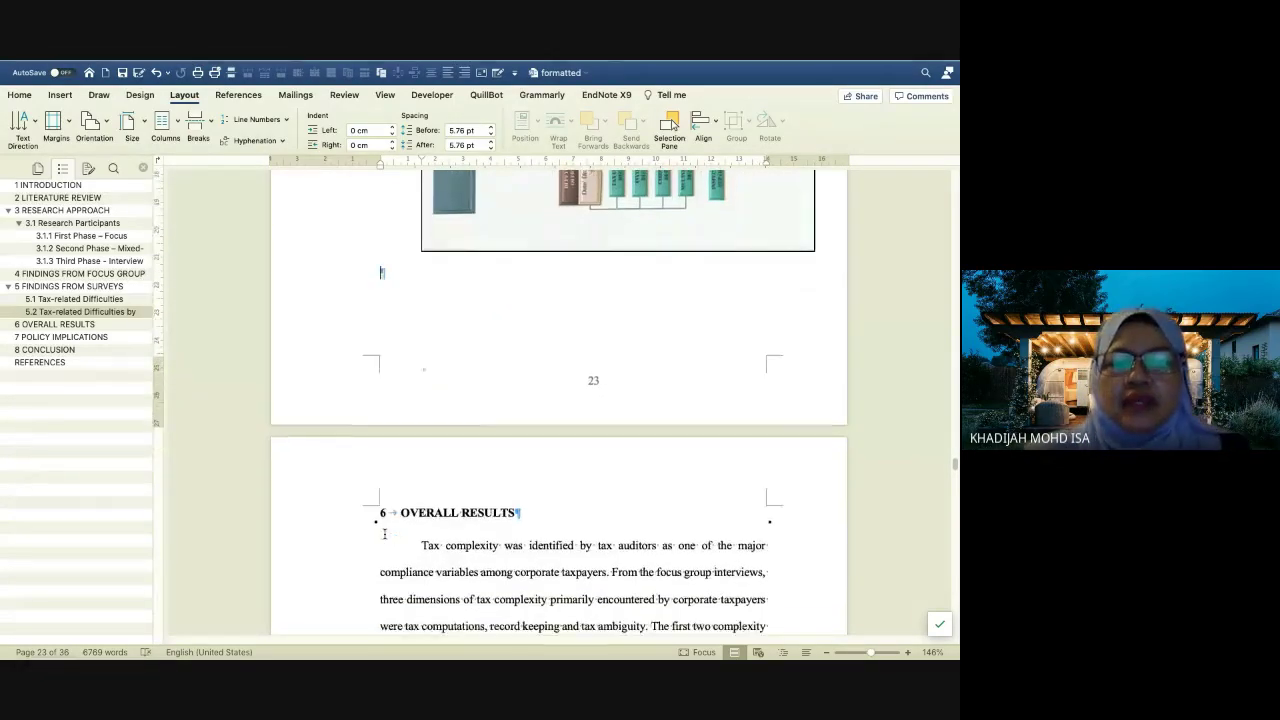
{"action": "scroll", "coordinate": [384, 533], "scroll_direction": "up", "scroll_amount": 8}
{"action": "scroll", "coordinate": [384, 533], "scroll_direction": "up", "scroll_amount": 5}
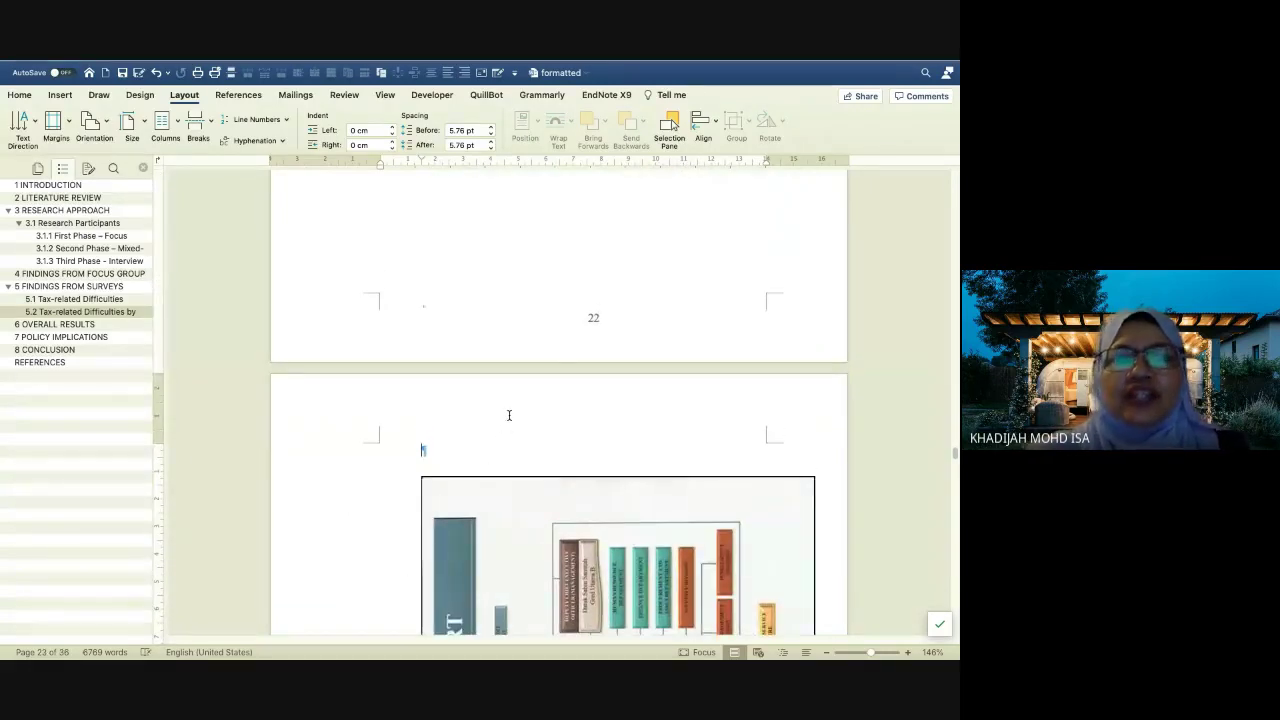
Change the page orientation to landscape for the section holding the organisation chart
{"action": "left_click", "coordinate": [108, 122]}
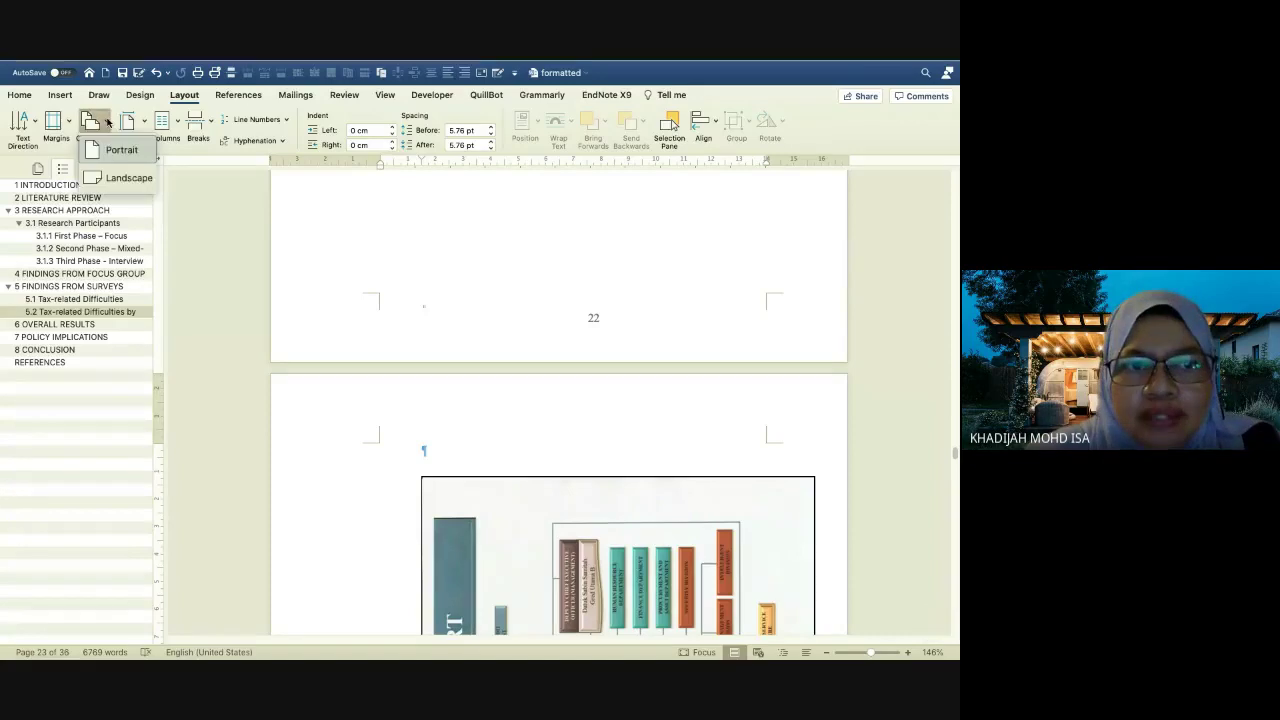
{"action": "left_click", "coordinate": [116, 180]}
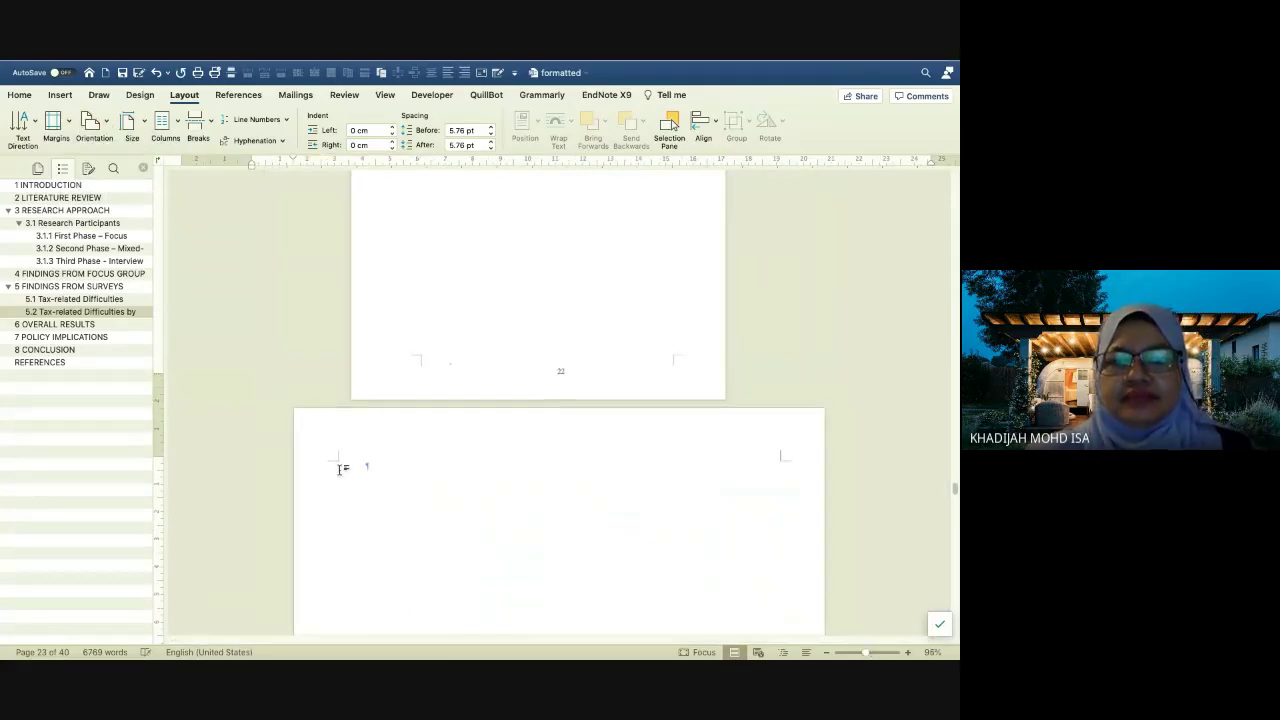
{"action": "scroll", "coordinate": [341, 469], "scroll_direction": "down", "scroll_amount": 3}
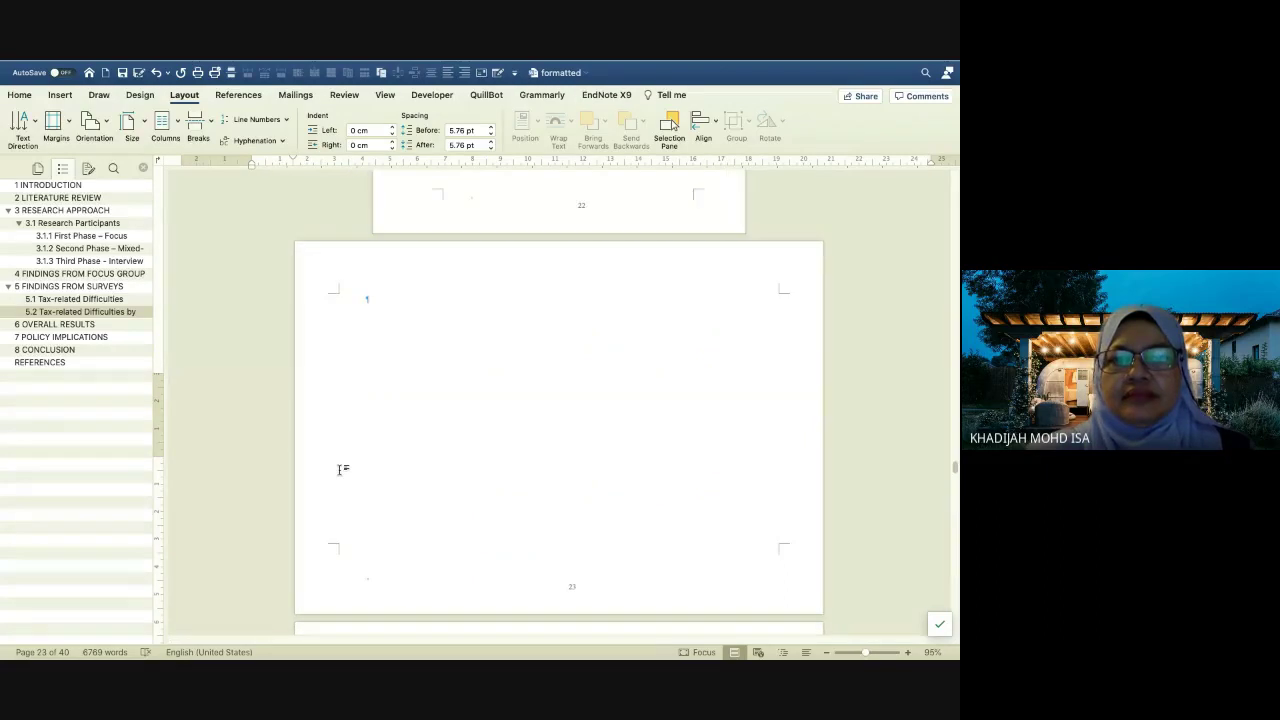
{"action": "scroll", "coordinate": [341, 469], "scroll_direction": "down", "scroll_amount": 4}
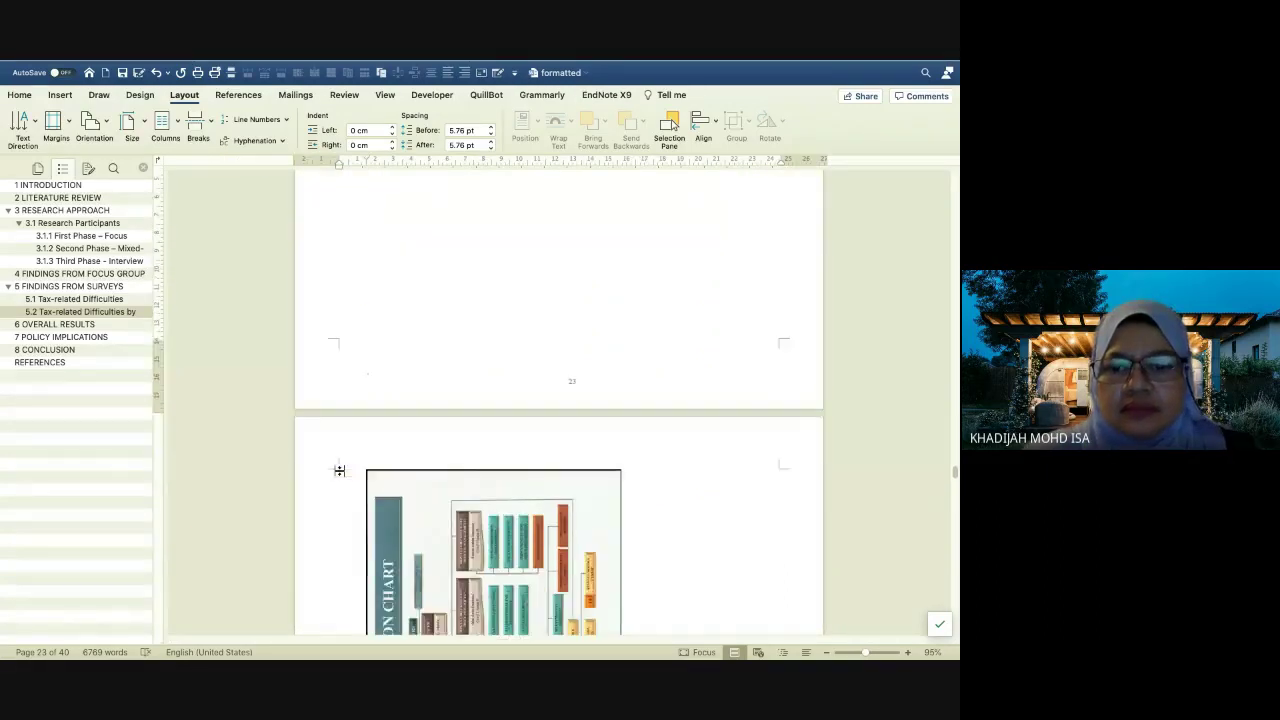
{"action": "scroll", "coordinate": [340, 470], "scroll_direction": "down", "scroll_amount": 3}
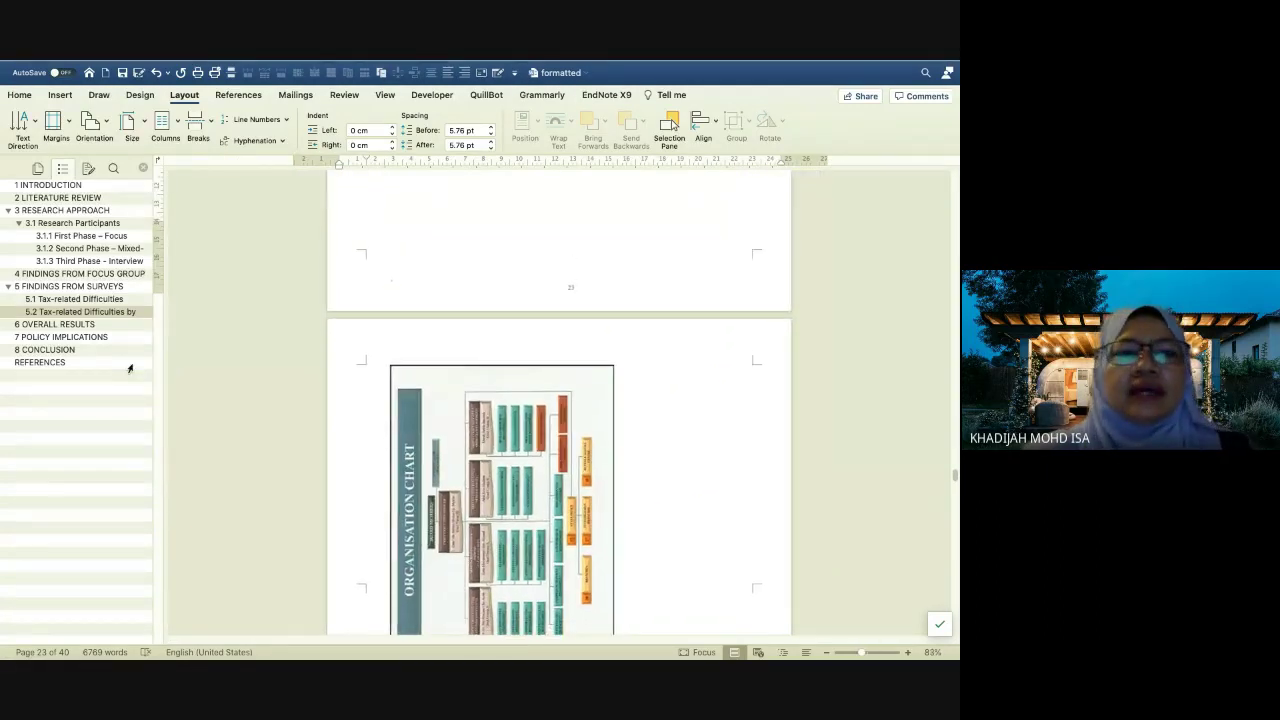
Close the navigation pane and zoom out to 33% around the landscape pages
{"action": "left_click", "coordinate": [143, 167]}
{"action": "scroll", "coordinate": [343, 328], "scroll_direction": "up", "scroll_amount": 3}
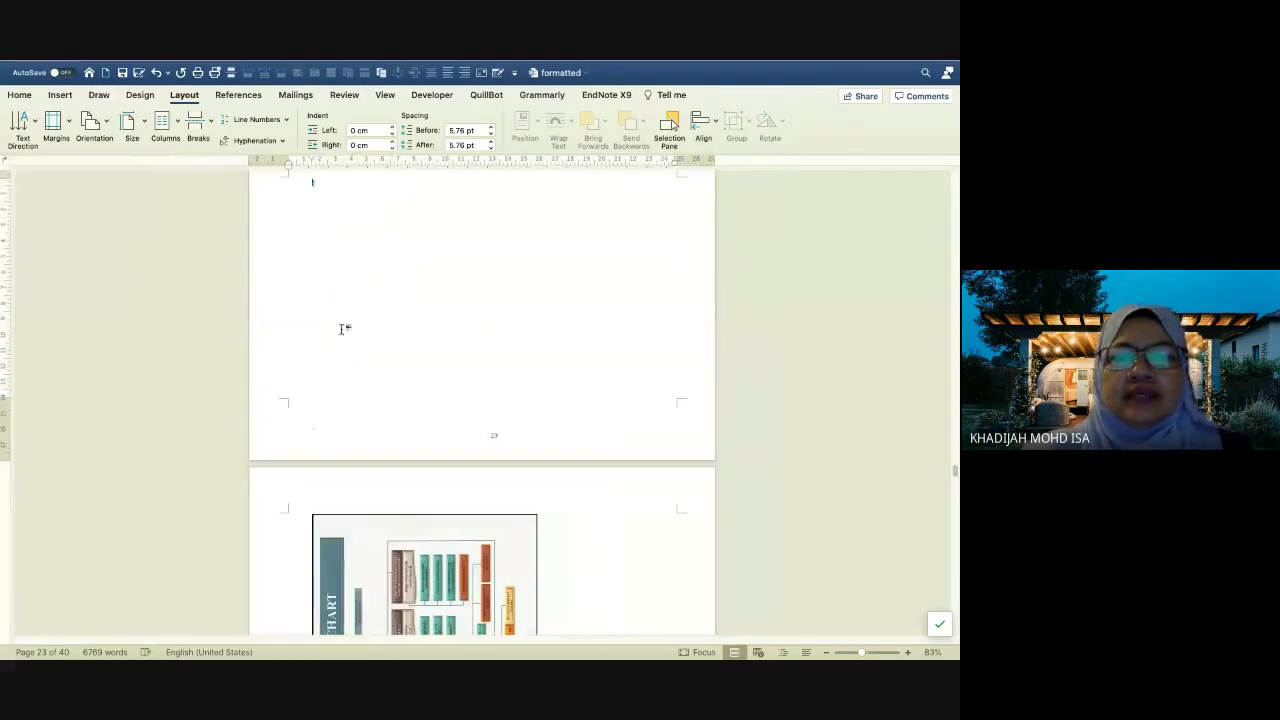
{"action": "scroll", "coordinate": [341, 328], "scroll_direction": "down", "scroll_amount": 5}
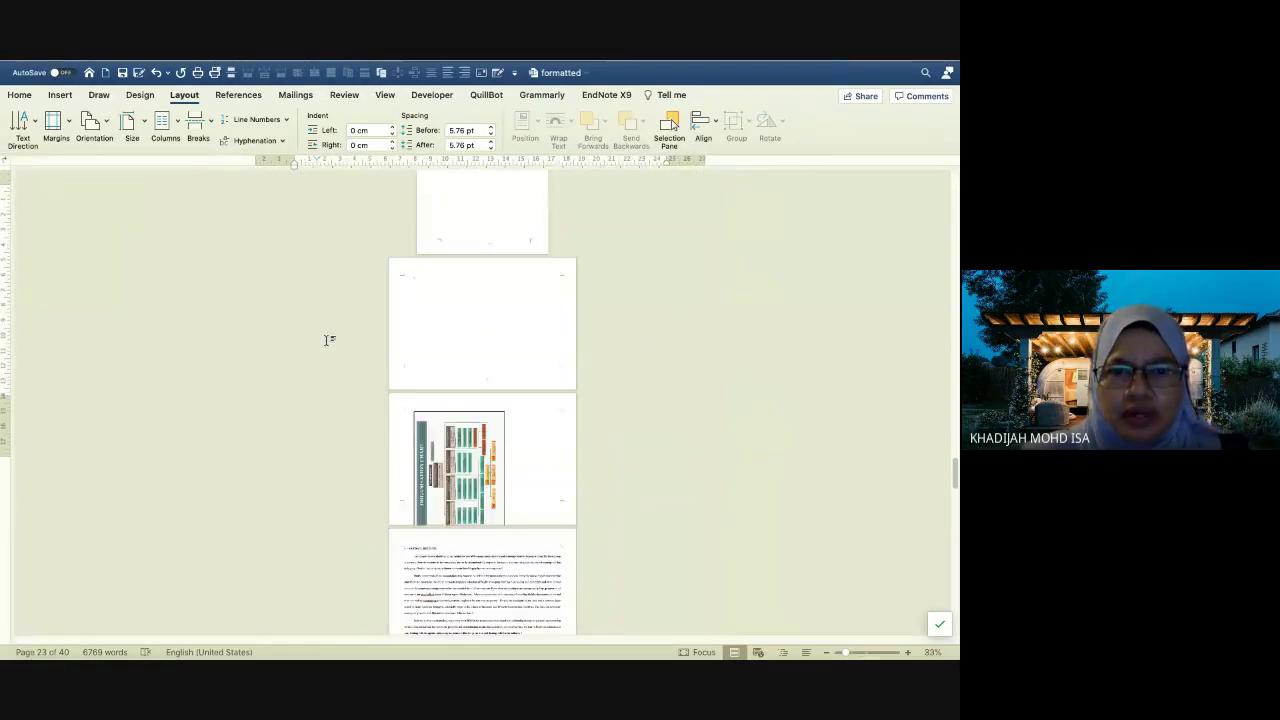
{"action": "left_click", "coordinate": [469, 383]}
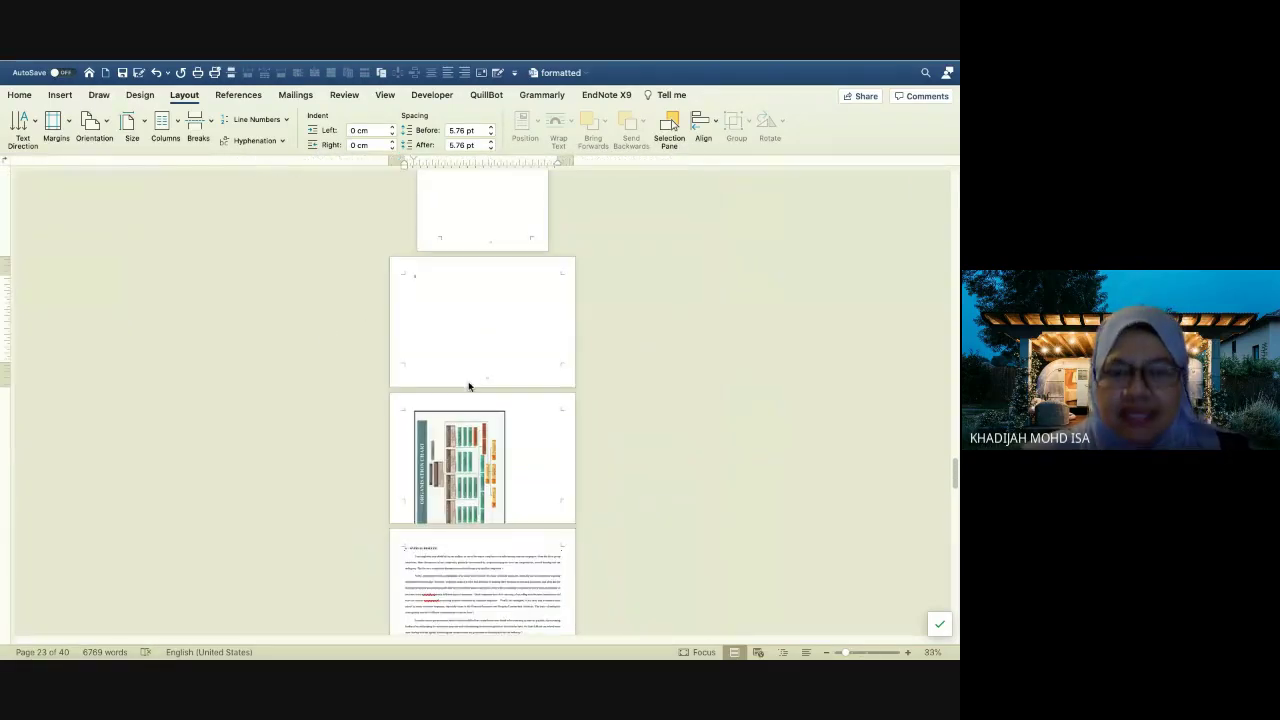
Try to move the organisation chart picture onto the blank landscape page by removing it and pasting it there
{"action": "left_click", "coordinate": [477, 441]}
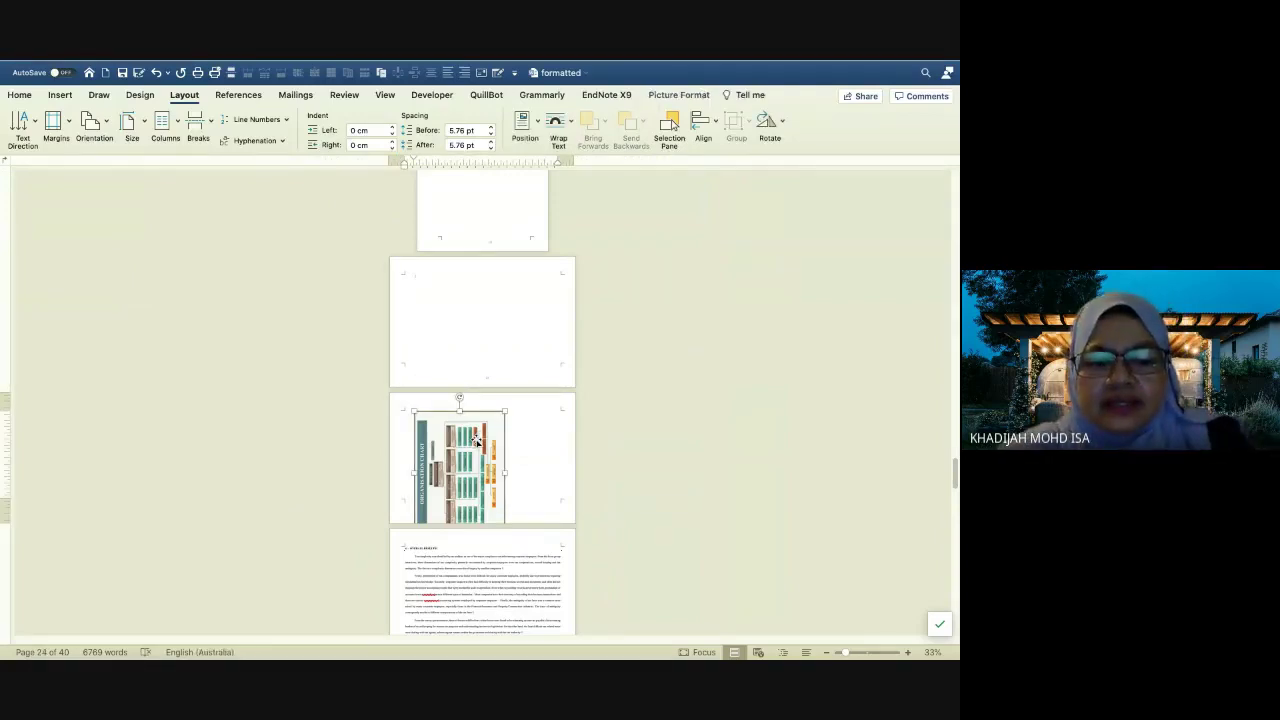
{"action": "key", "text": "Delete"}
{"action": "left_click", "coordinate": [476, 320]}
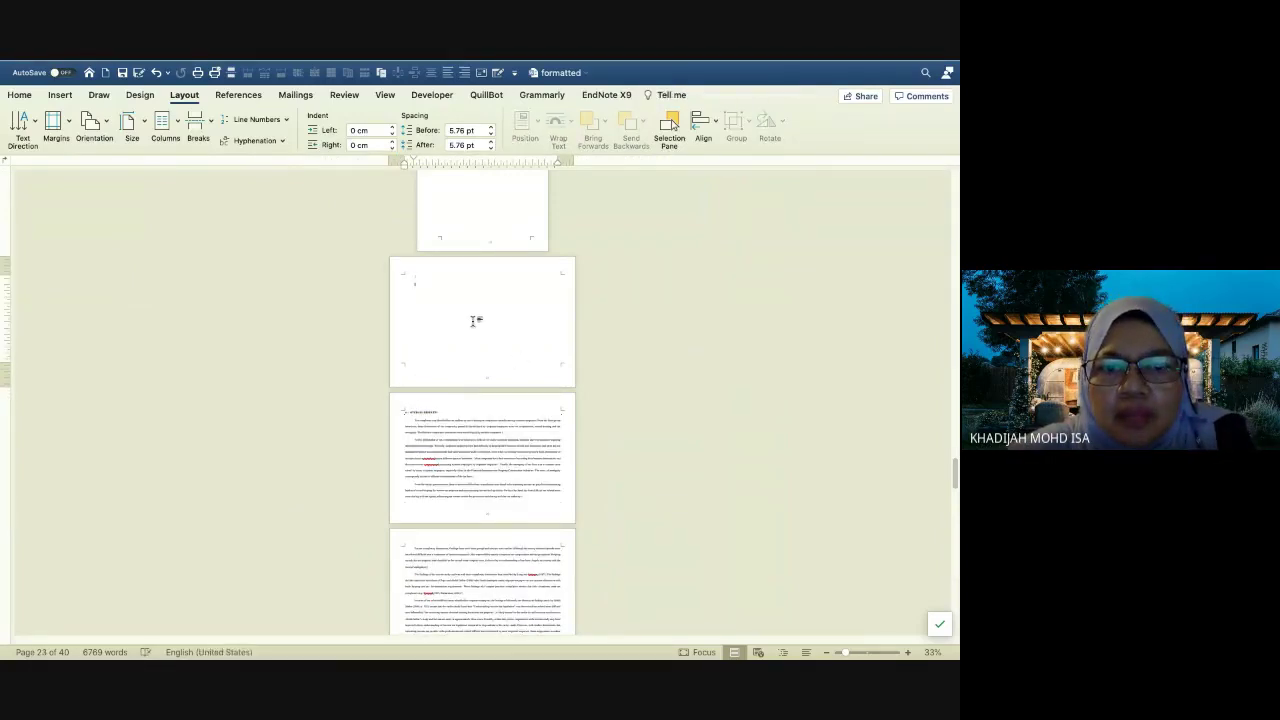
{"action": "key", "text": "super+v"}
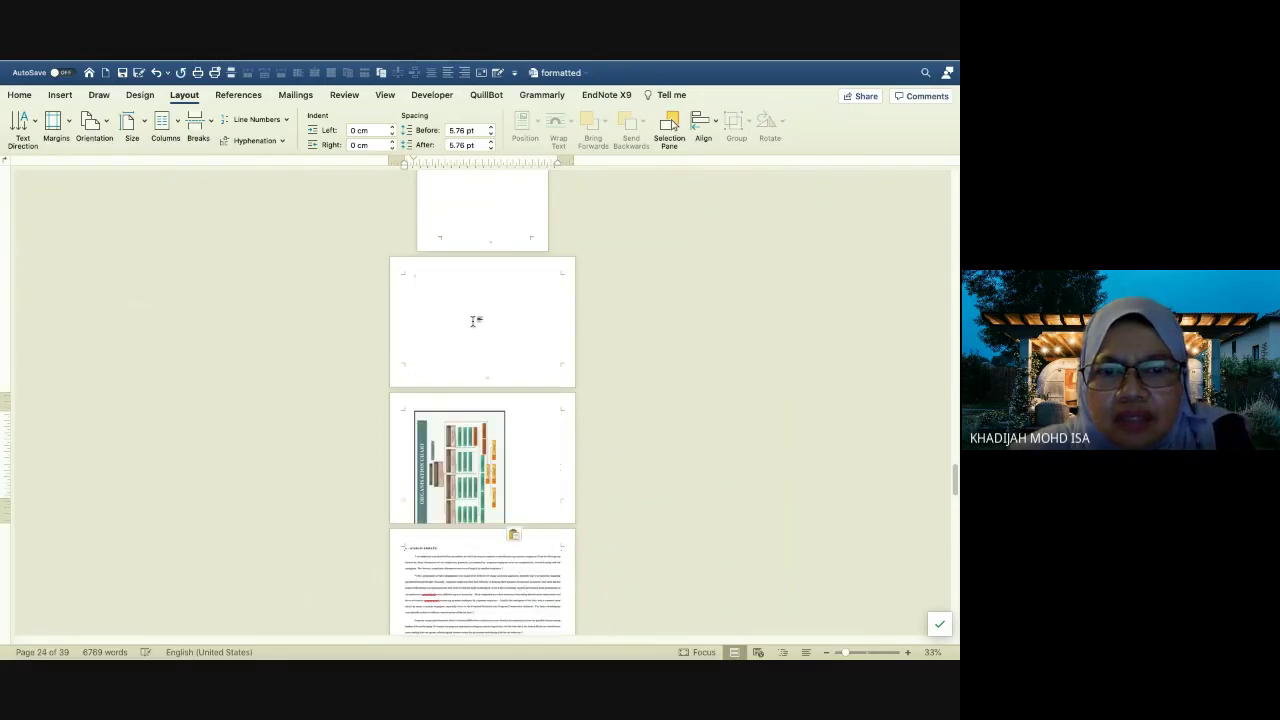
Turn off the aspect ratio lock for the organisation chart picture and set its rotation to 180°
{"action": "left_click", "coordinate": [474, 420]}
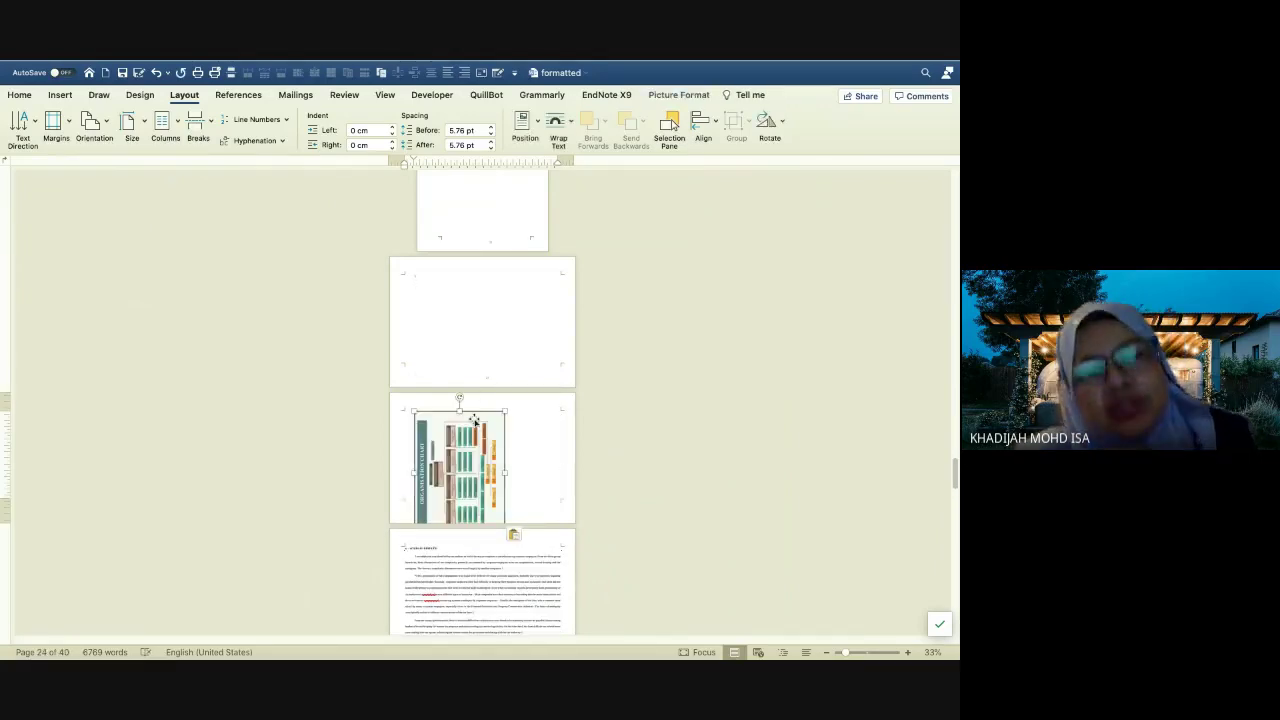
{"action": "right_click", "coordinate": [474, 421]}
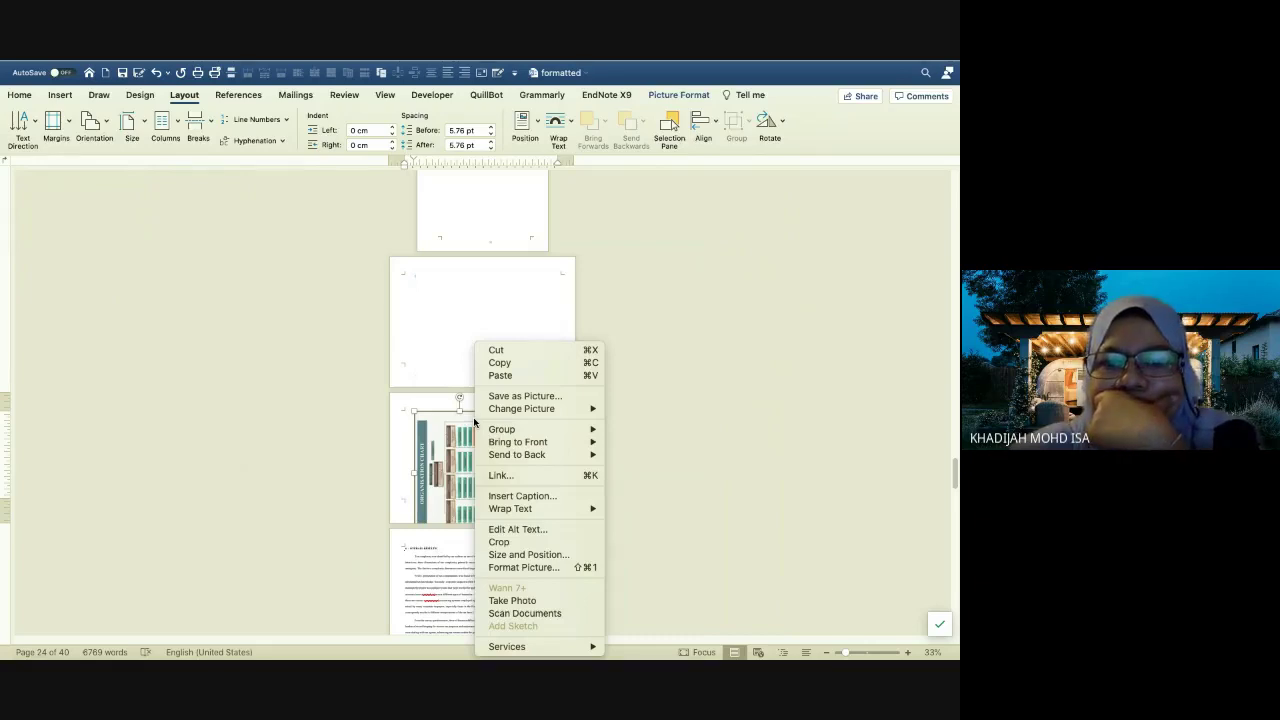
{"action": "left_click", "coordinate": [527, 555]}
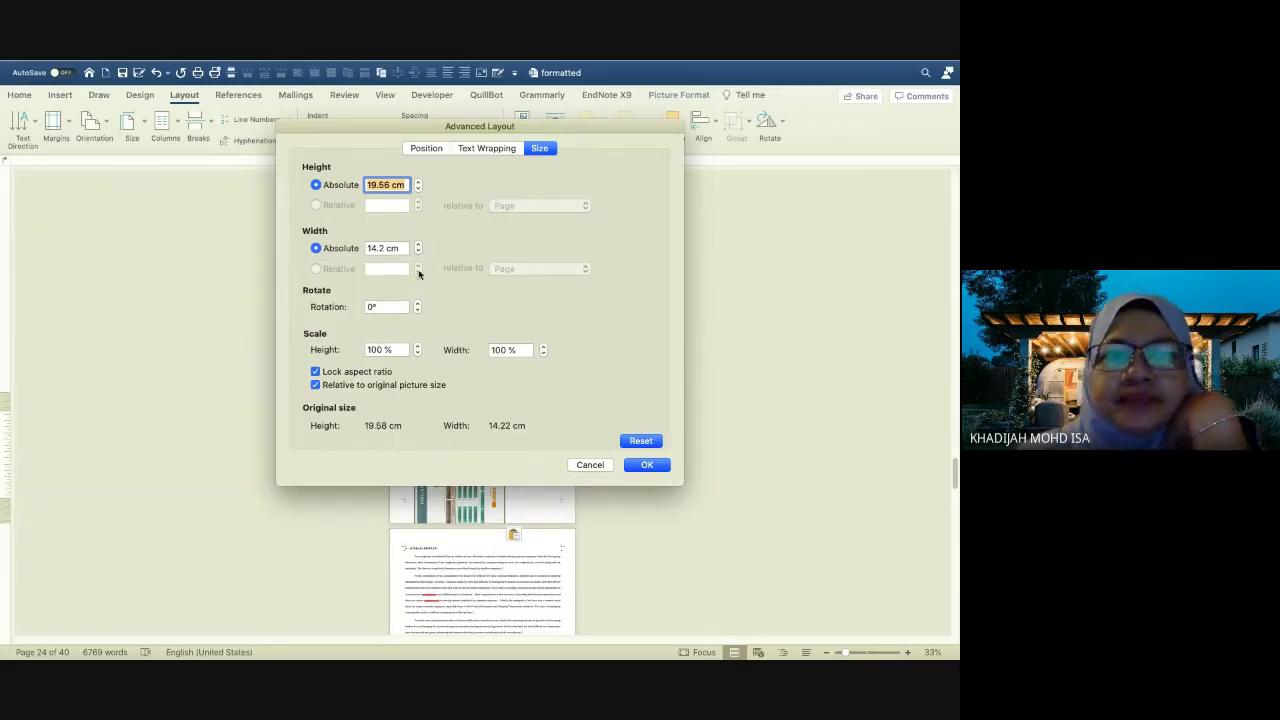
{"action": "left_click", "coordinate": [430, 148]}
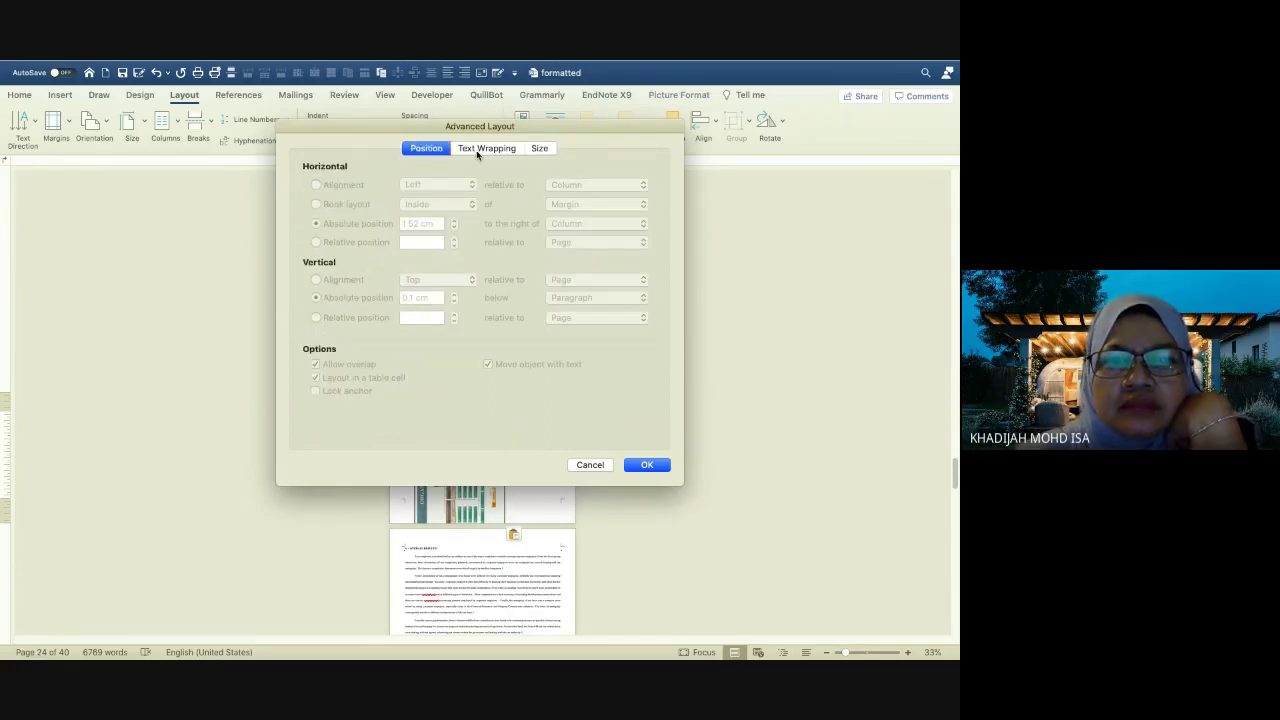
{"action": "left_click", "coordinate": [477, 152]}
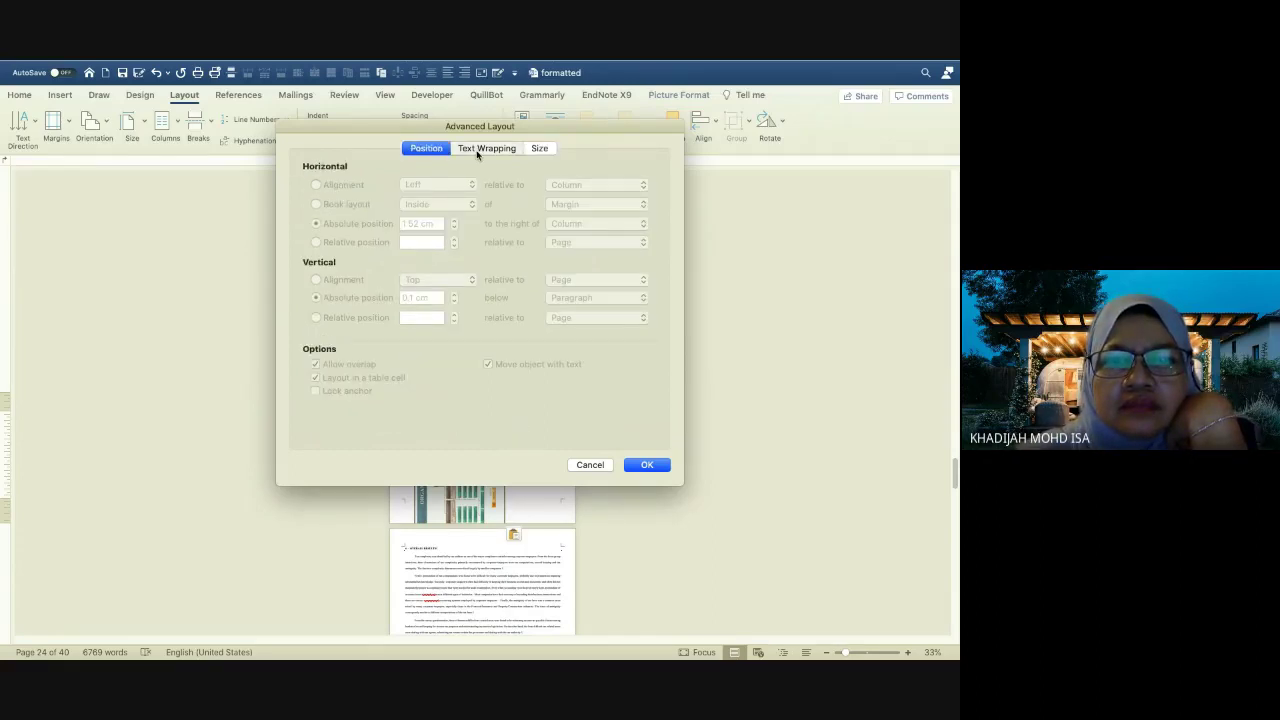
{"action": "left_click", "coordinate": [540, 148]}
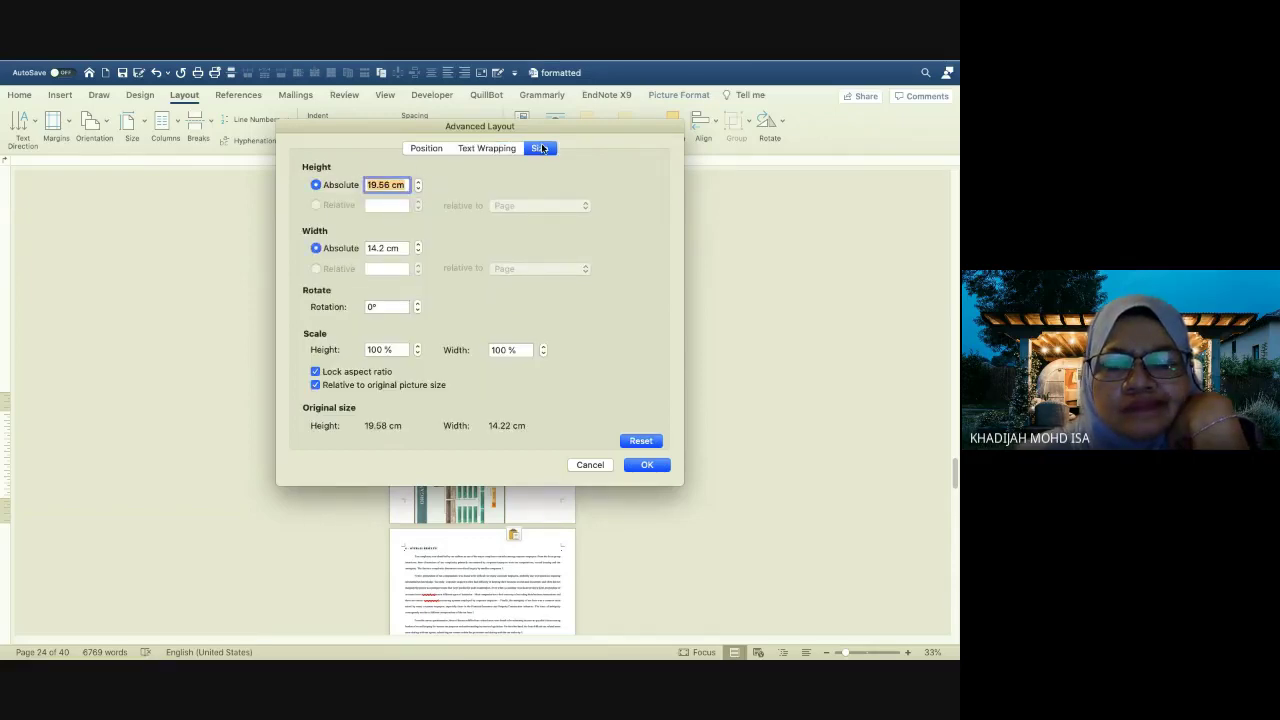
{"action": "left_click", "coordinate": [355, 373]}
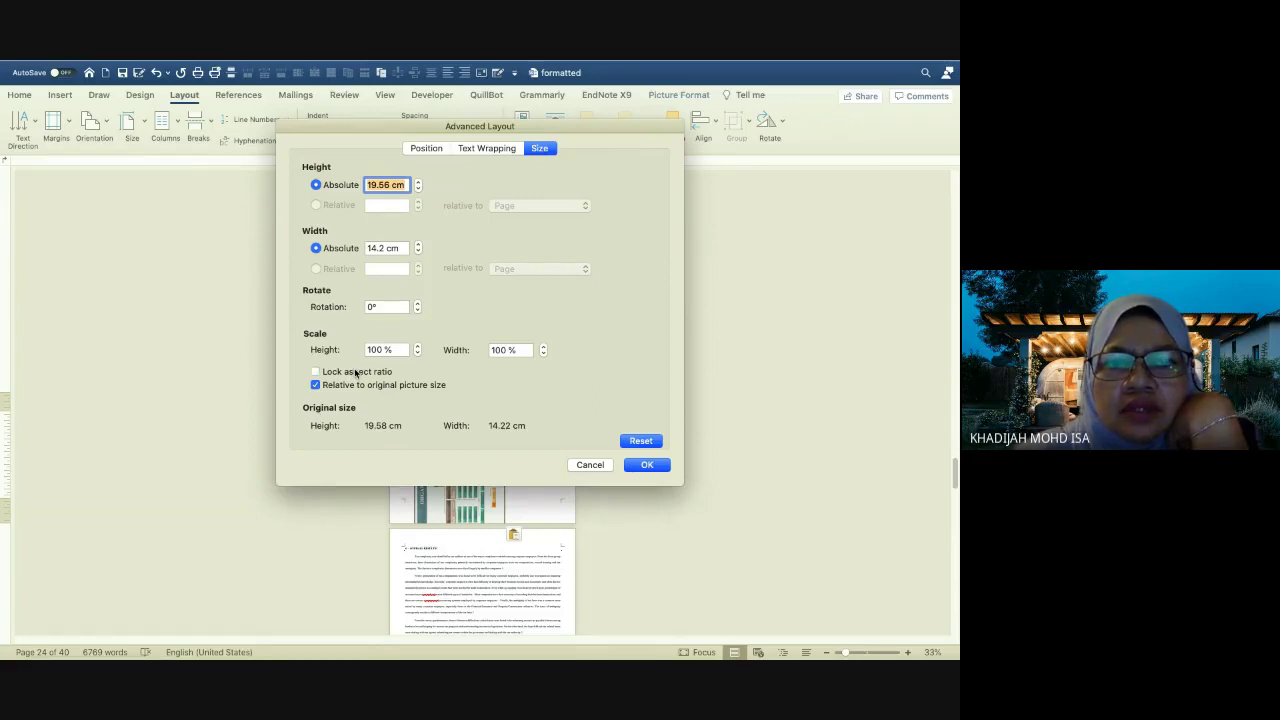
{"action": "left_click", "coordinate": [417, 308]}
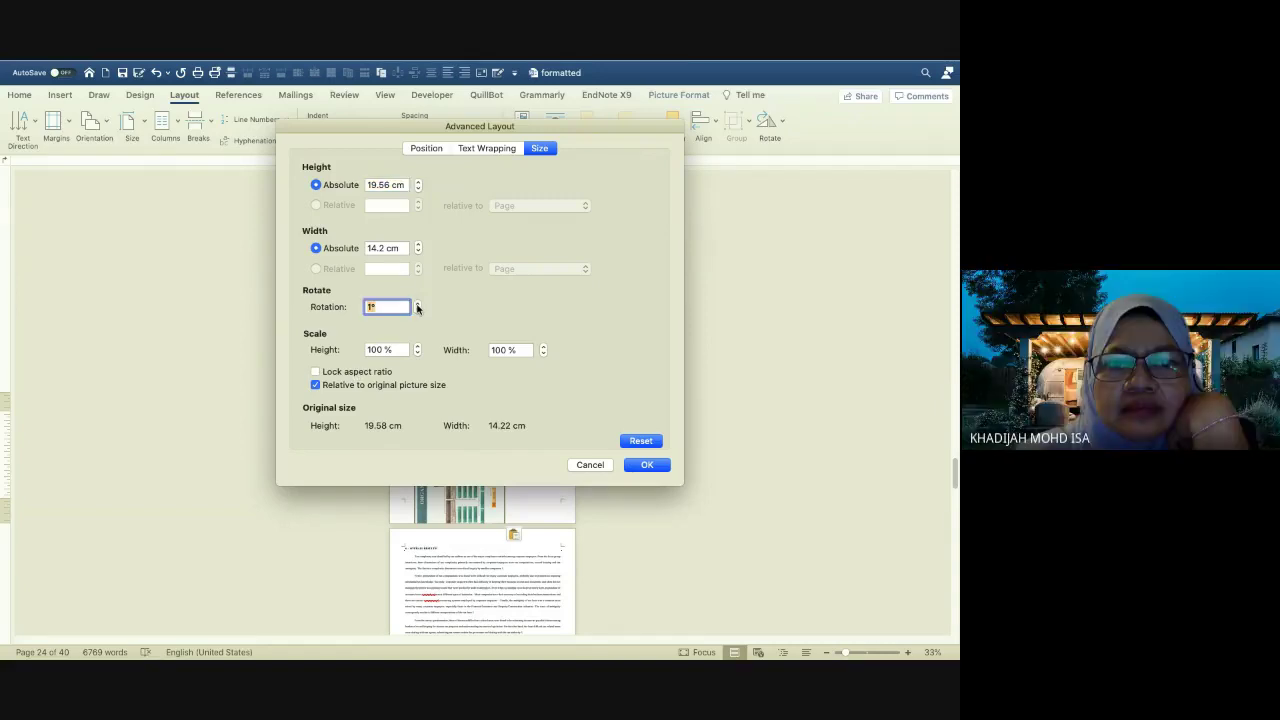
{"action": "left_click", "coordinate": [372, 308]}
{"action": "key", "text": "BackSpace"}
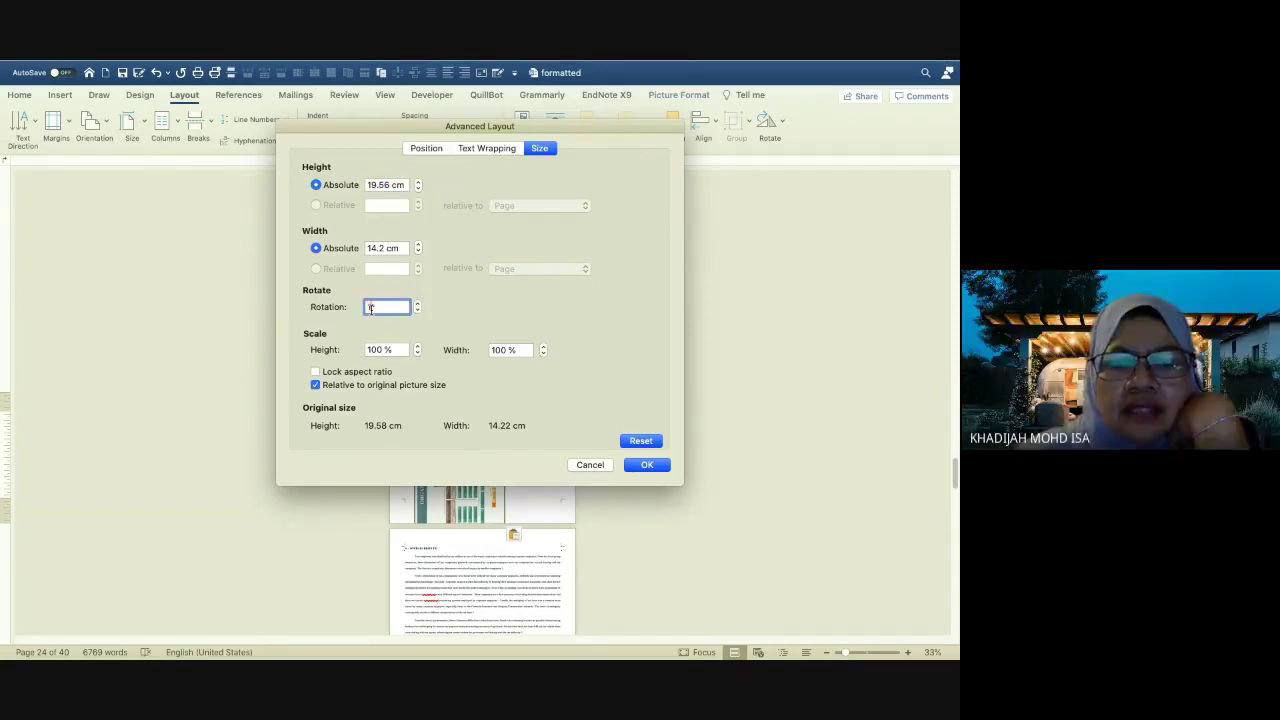
{"action": "type", "text": "180"}
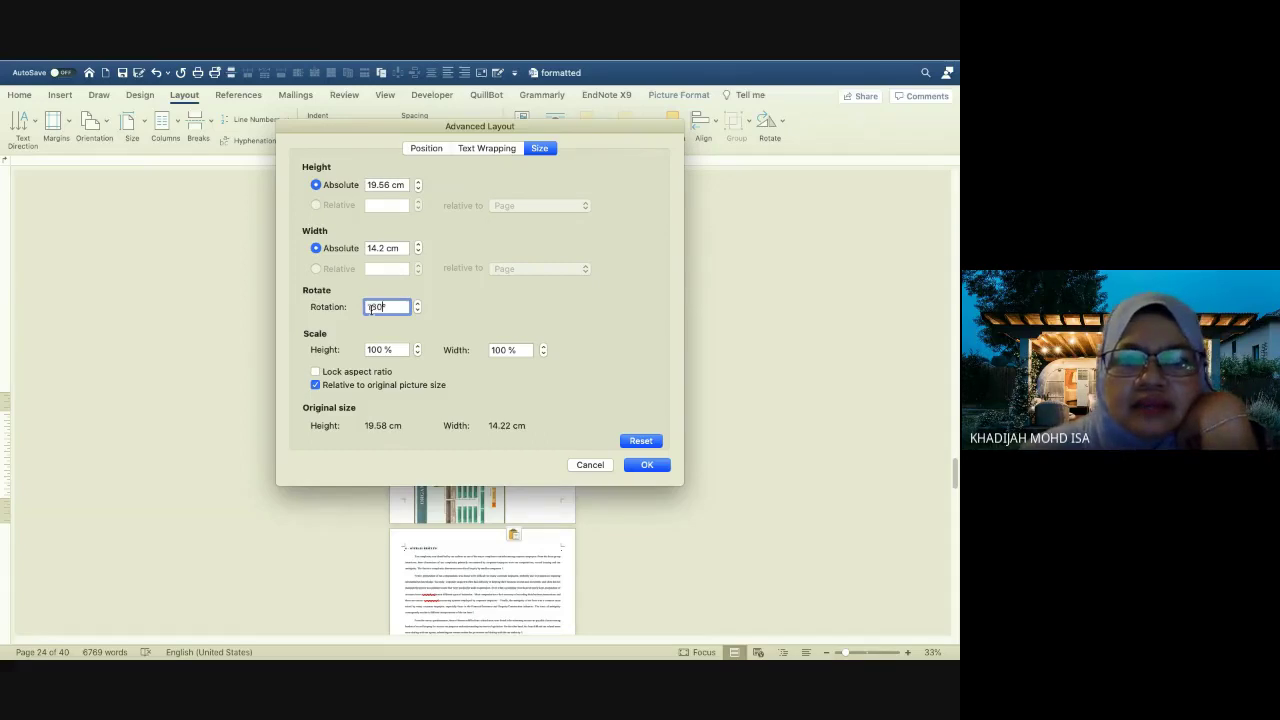
{"action": "left_click", "coordinate": [648, 465]}
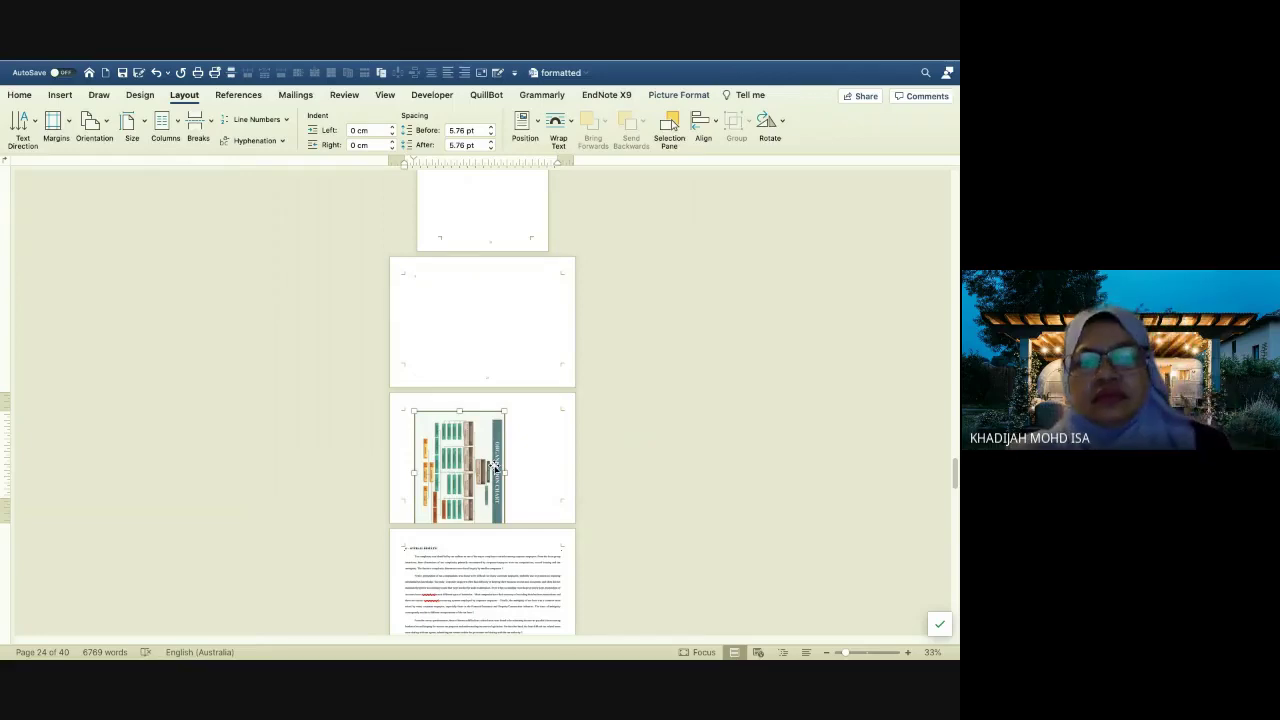
Rotate the organisation chart picture left by 90° and delete the empty paragraph on the blank page before it
{"action": "right_click", "coordinate": [494, 467]}
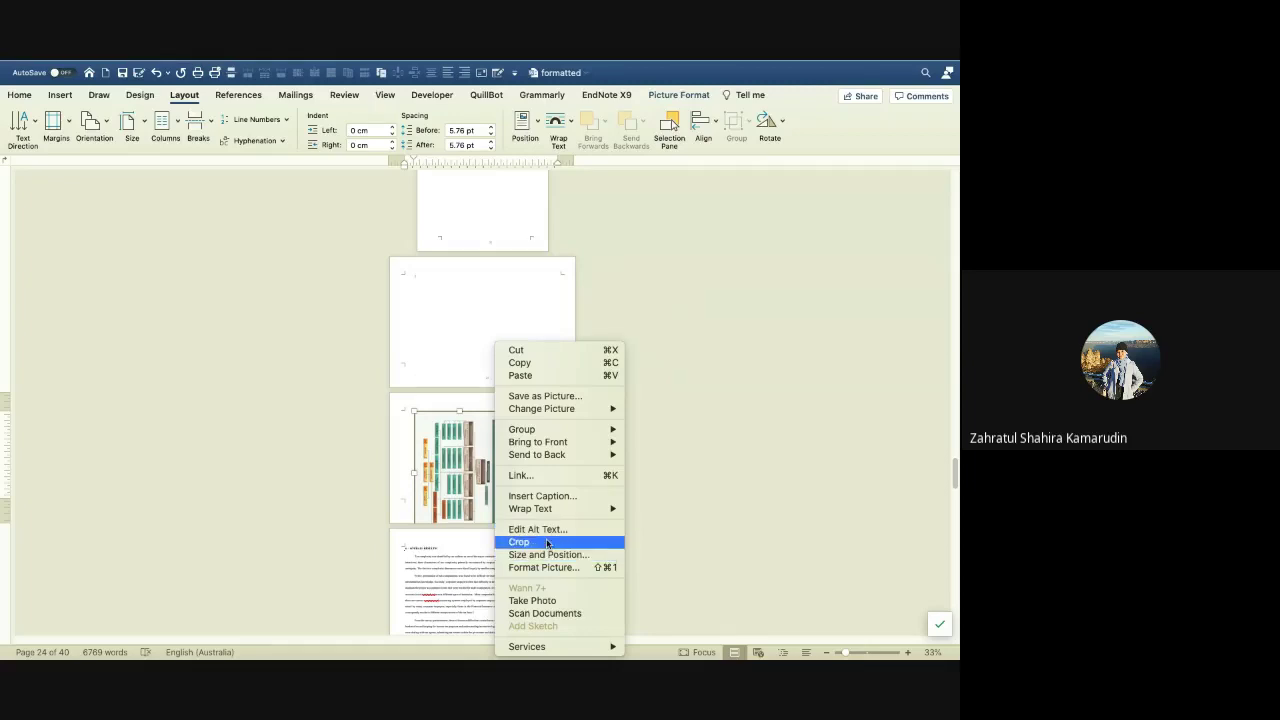
{"action": "left_click", "coordinate": [781, 406]}
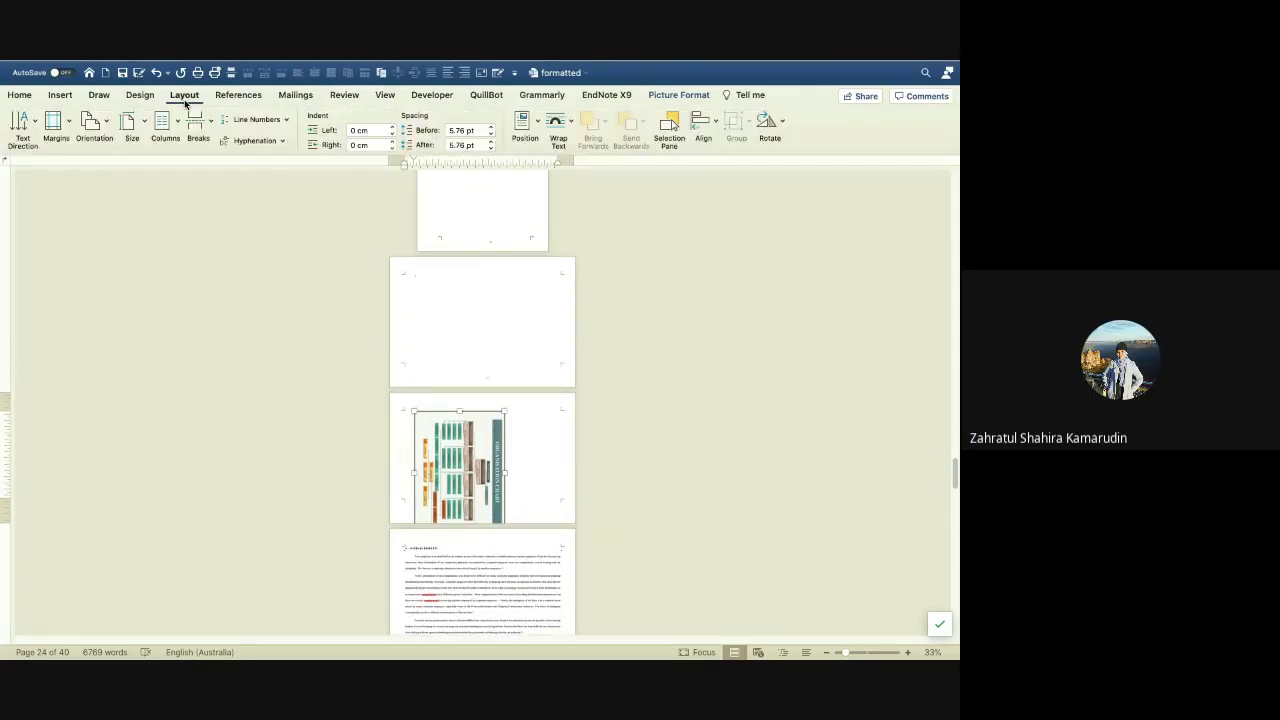
{"action": "left_click", "coordinate": [770, 122]}
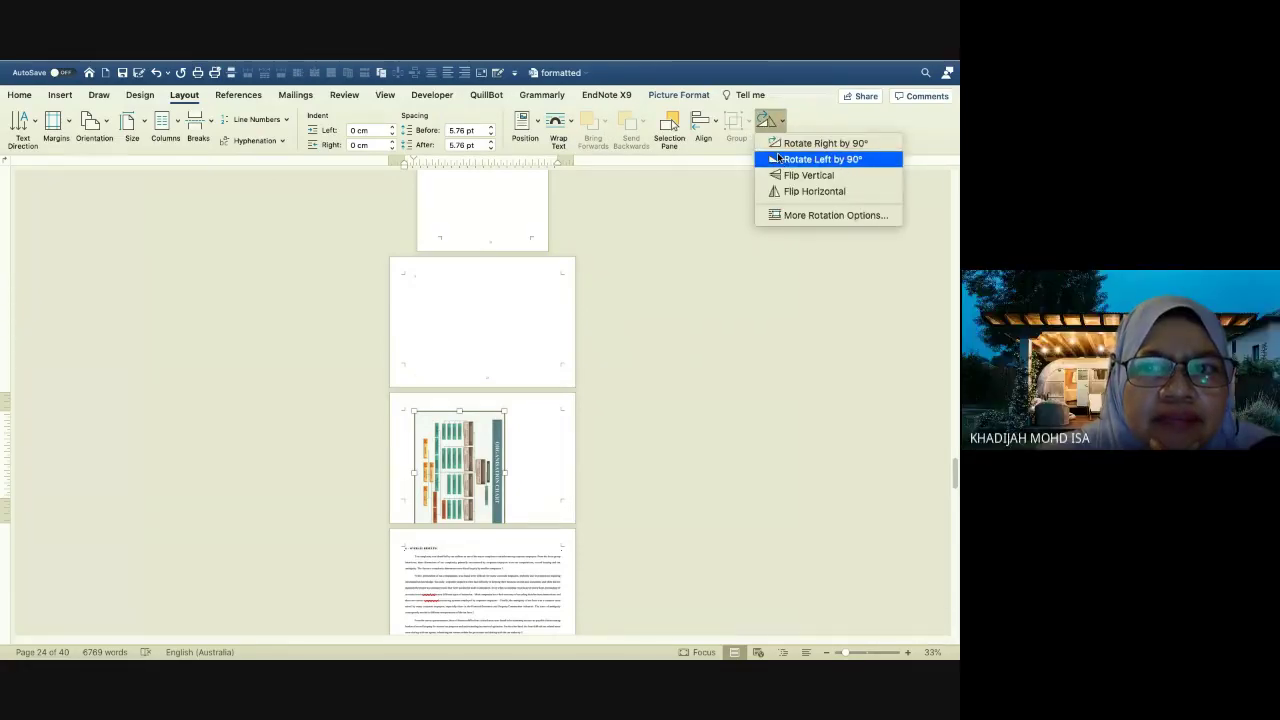
{"action": "left_click", "coordinate": [778, 158]}
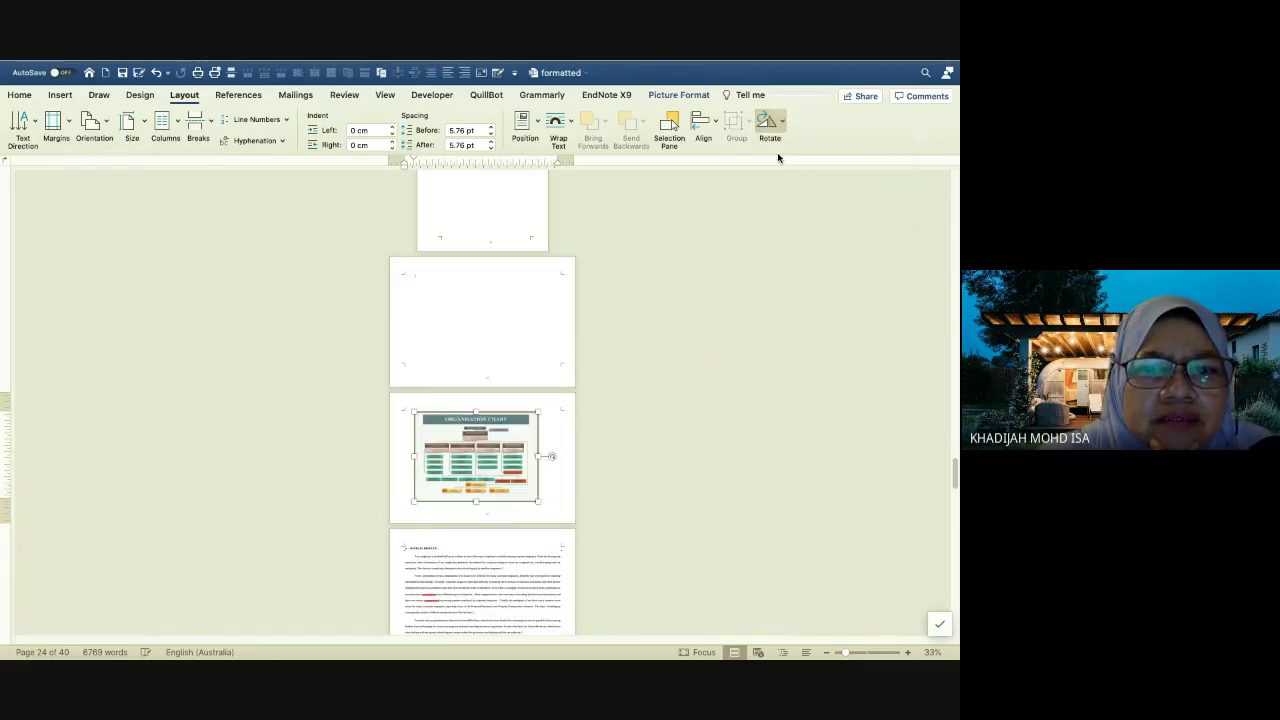
{"action": "left_click", "coordinate": [535, 278]}
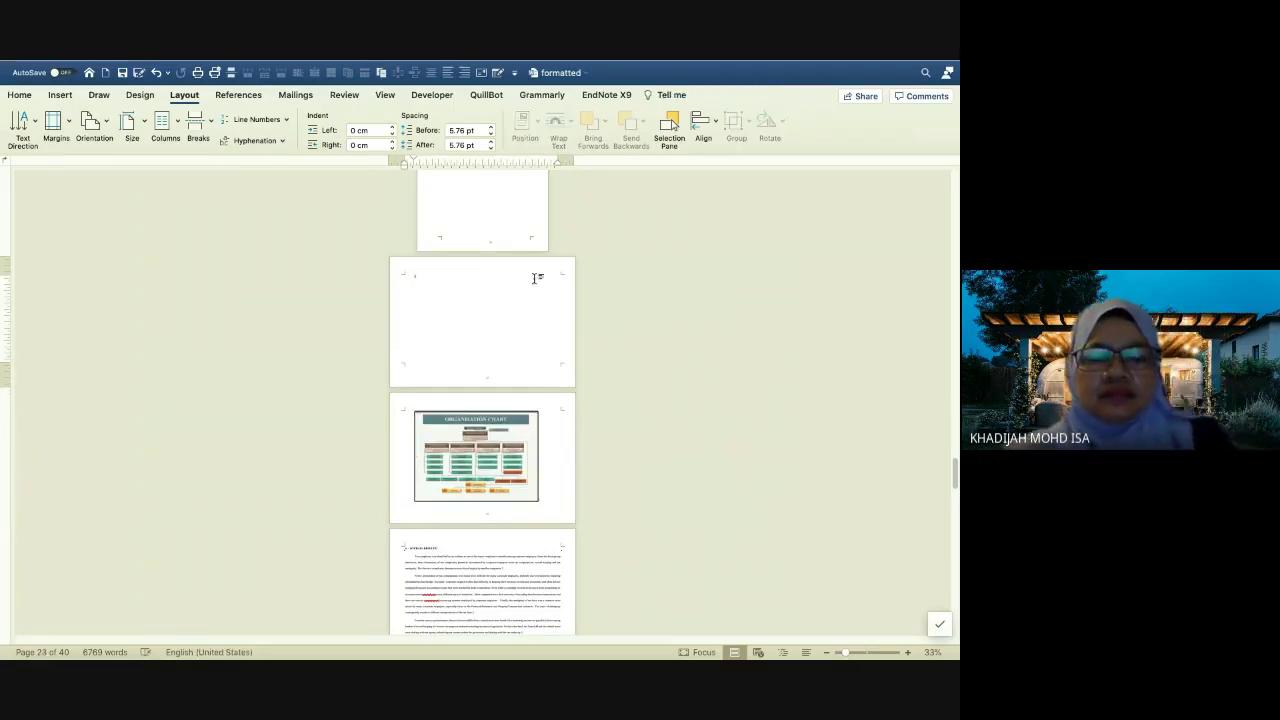
{"action": "key", "text": "Delete"}
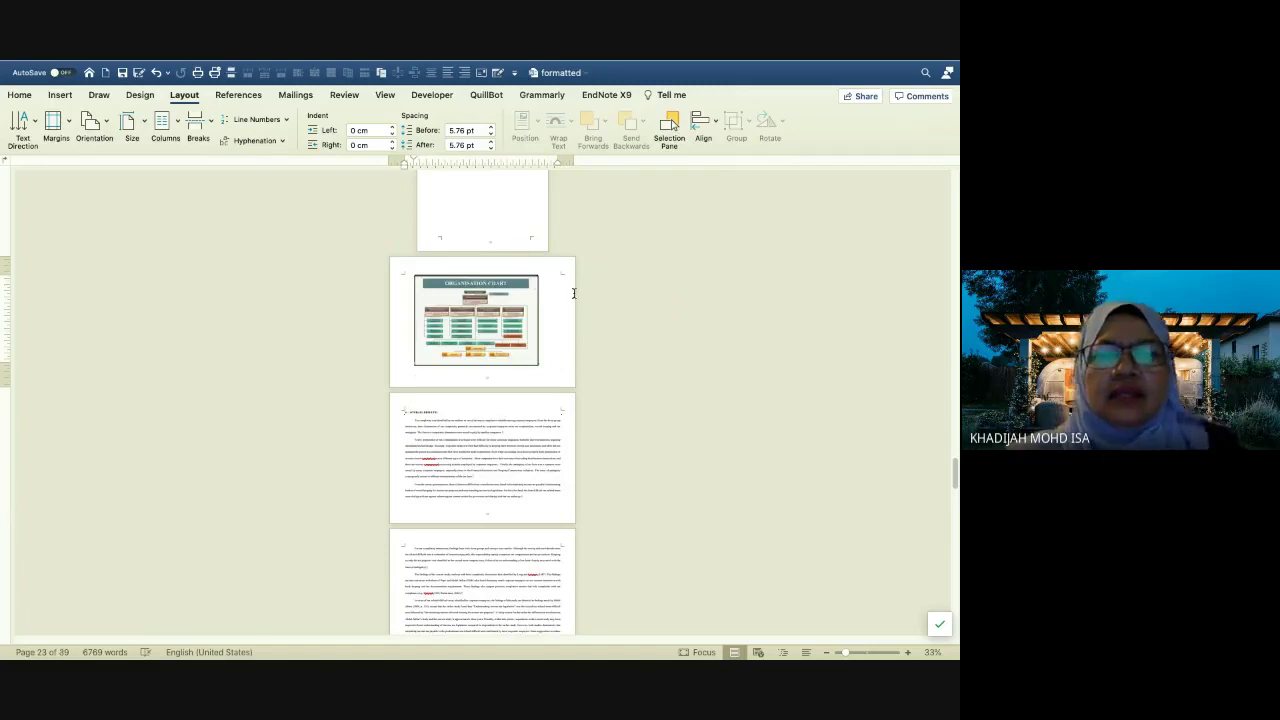
Auto-fit the Tax-related Difficulty by Business Characteristics table to the width between the page margins
{"action": "scroll", "coordinate": [650, 290], "scroll_direction": "up", "scroll_amount": 5}
{"action": "scroll", "coordinate": [650, 290], "scroll_direction": "up", "scroll_amount": 5}
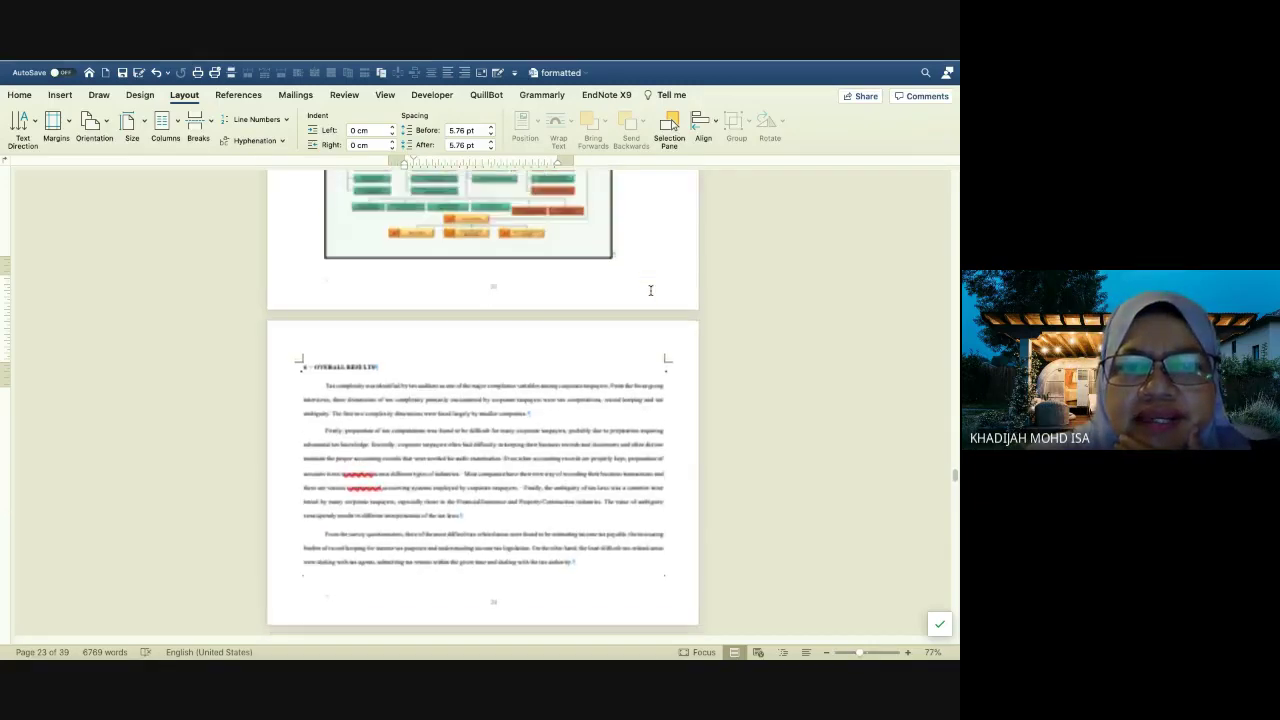
{"action": "scroll", "coordinate": [650, 290], "scroll_direction": "up", "scroll_amount": 10}
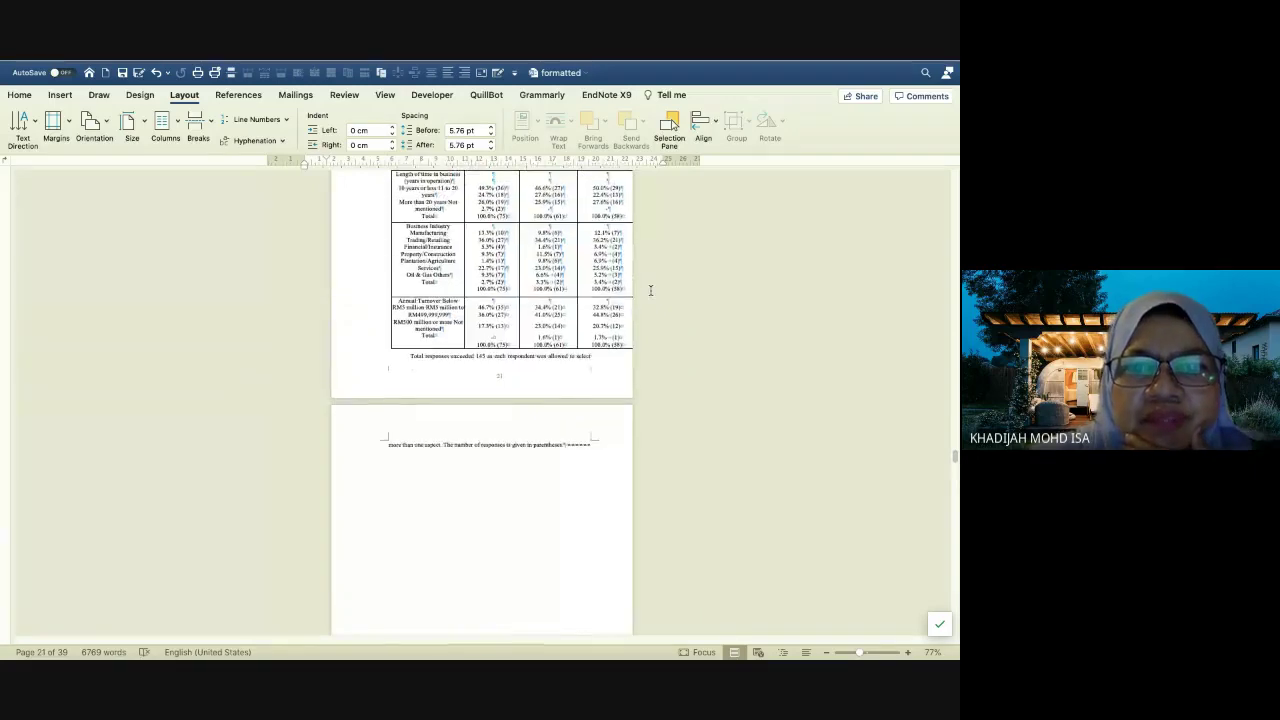
{"action": "scroll", "coordinate": [650, 290], "scroll_direction": "up", "scroll_amount": 3}
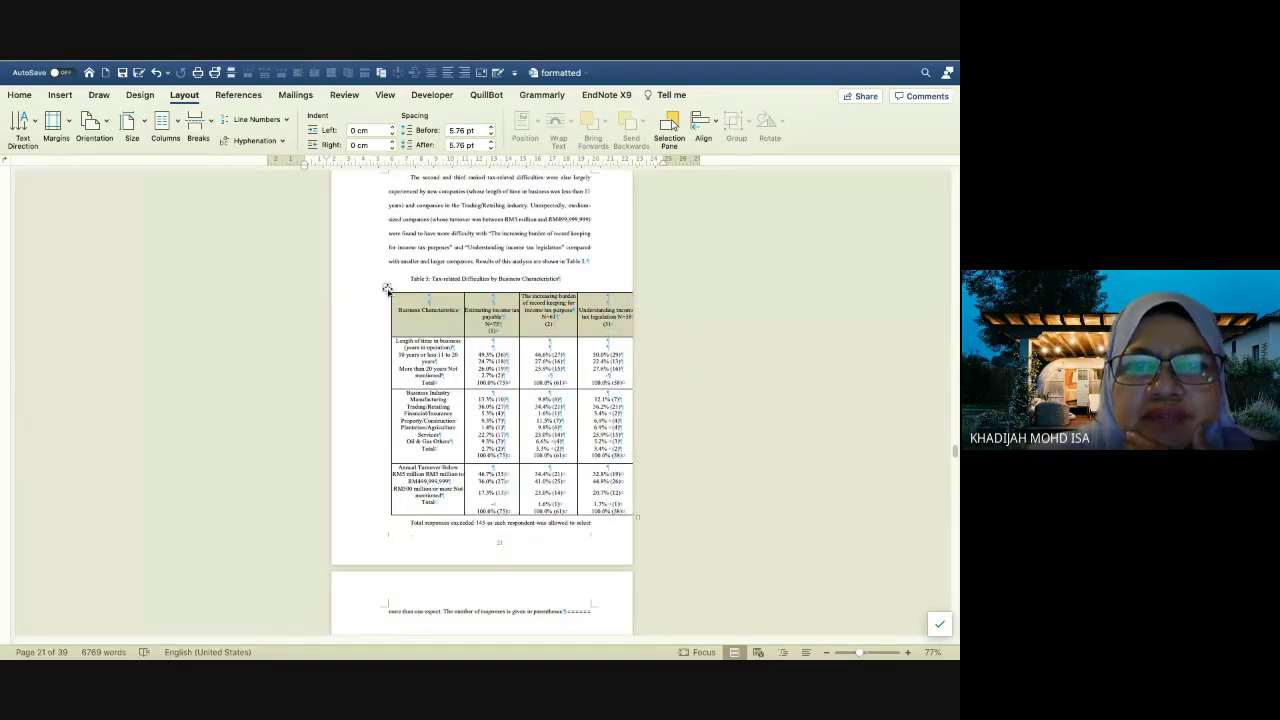
{"action": "left_click", "coordinate": [388, 290]}
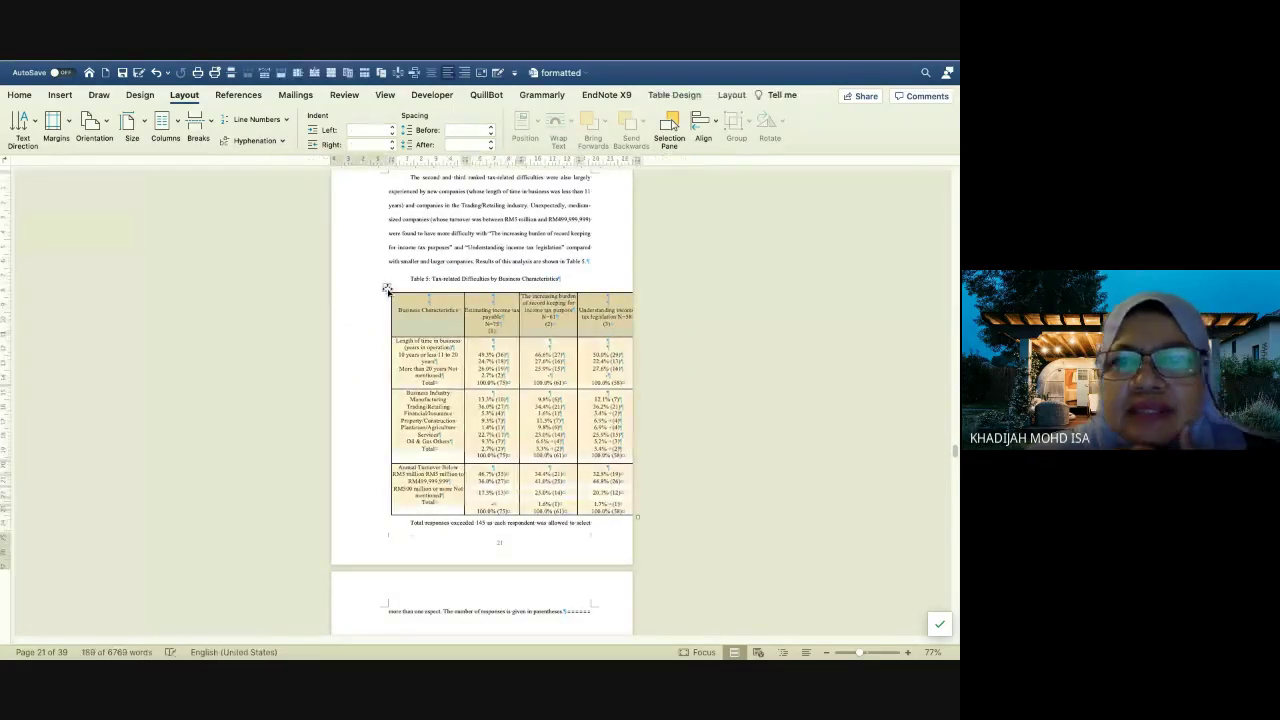
{"action": "left_click", "coordinate": [730, 95]}
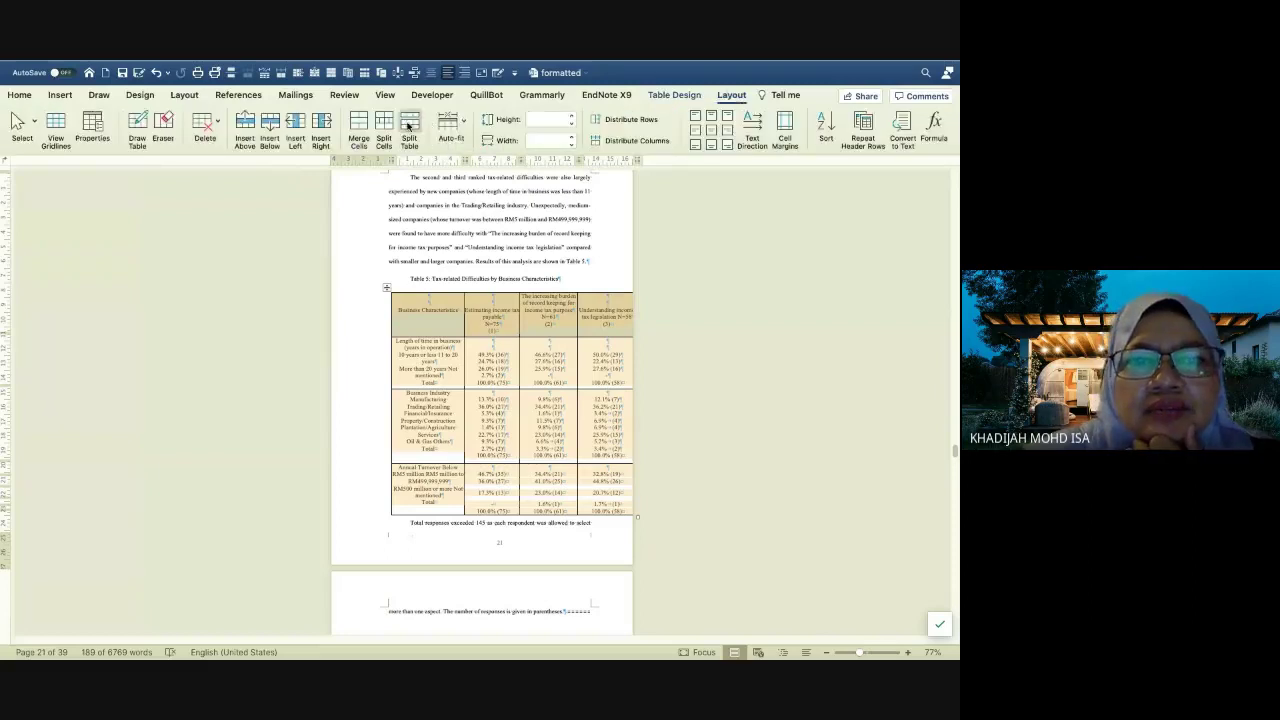
{"action": "left_click", "coordinate": [460, 122]}
{"action": "left_click", "coordinate": [475, 160]}
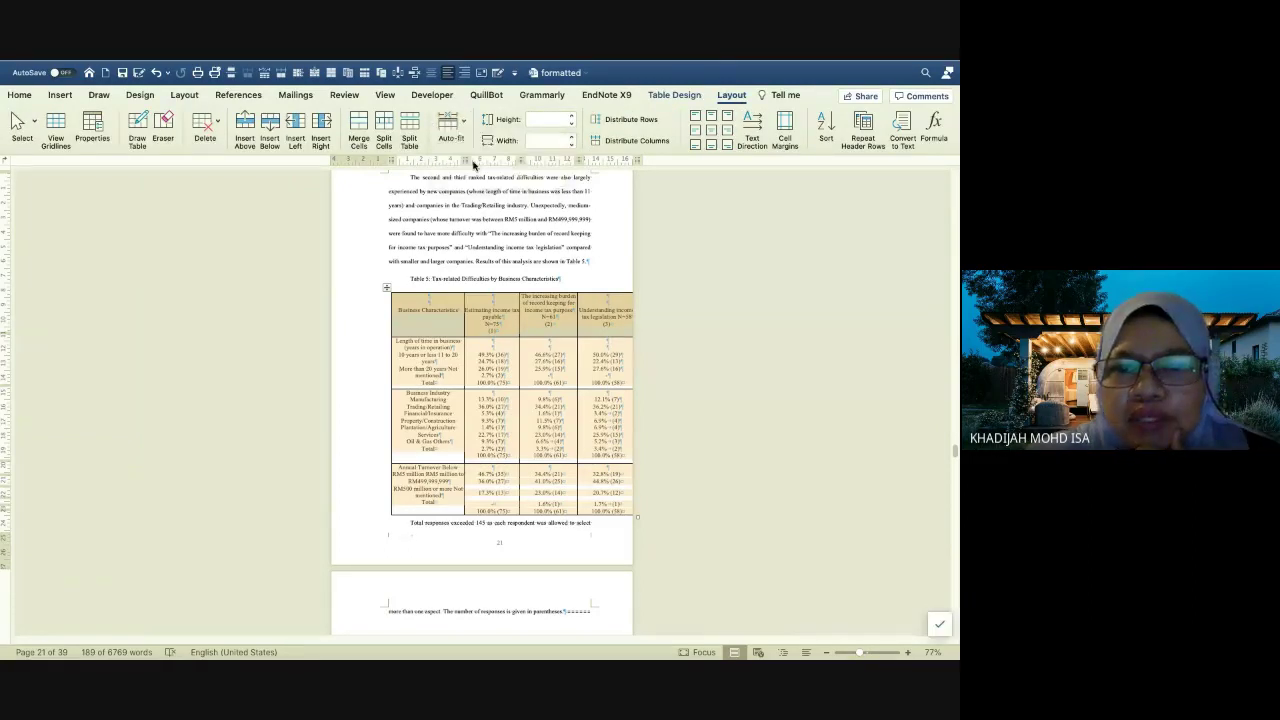
{"action": "scroll", "coordinate": [520, 367], "scroll_direction": "down", "scroll_amount": 5}
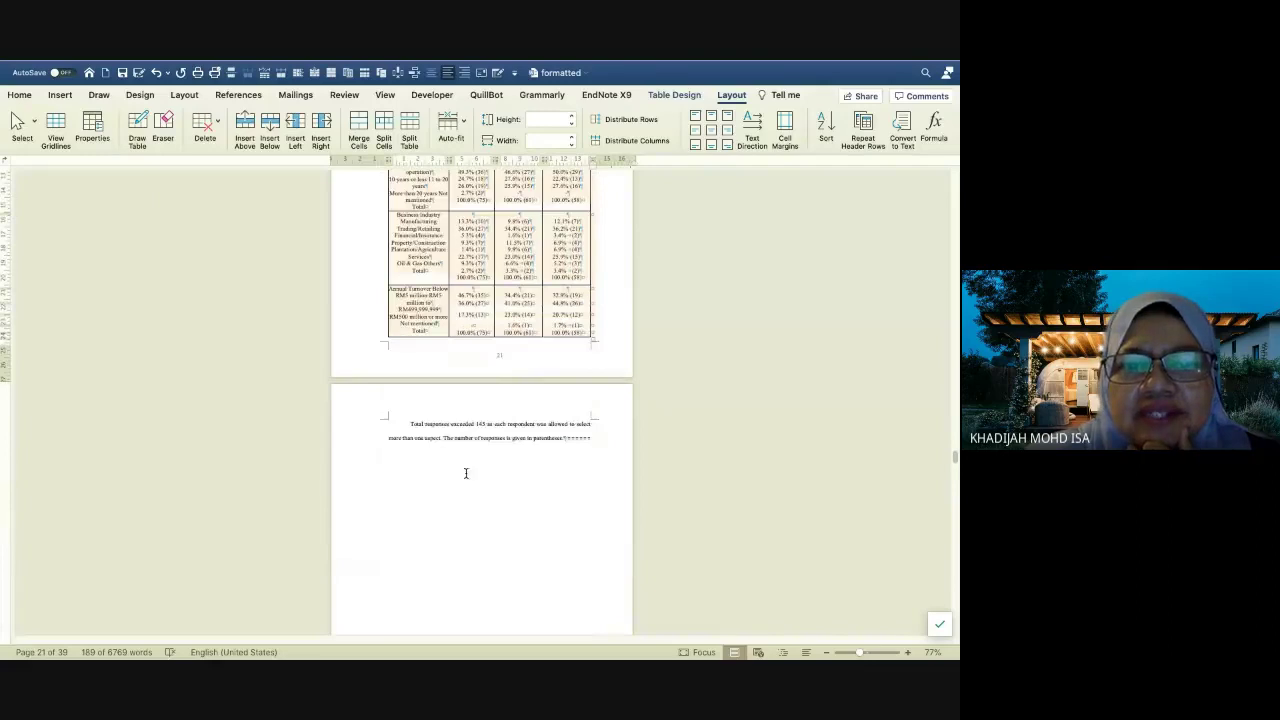
Examine the pages around the organisation chart for their orientation, from the table note through the Overall Results section
{"action": "scroll", "coordinate": [523, 452], "scroll_direction": "down", "scroll_amount": 3}
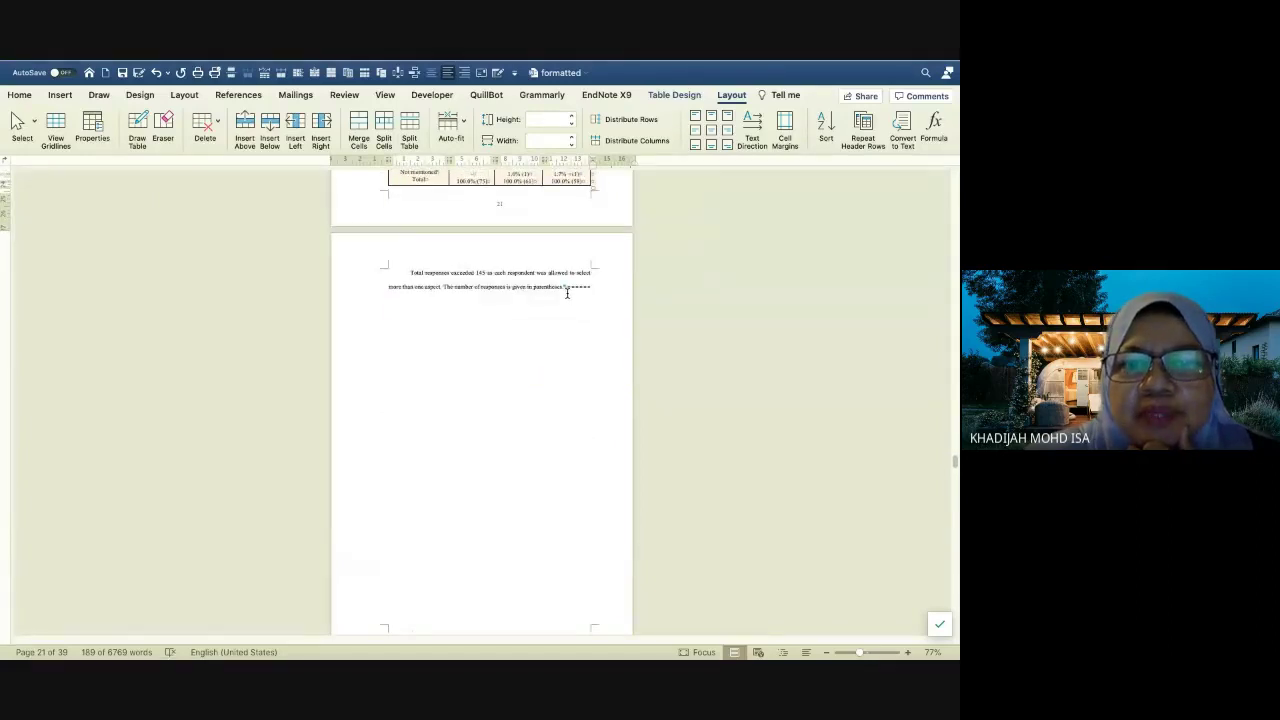
{"action": "scroll", "coordinate": [566, 290], "scroll_direction": "up", "scroll_amount": 5}
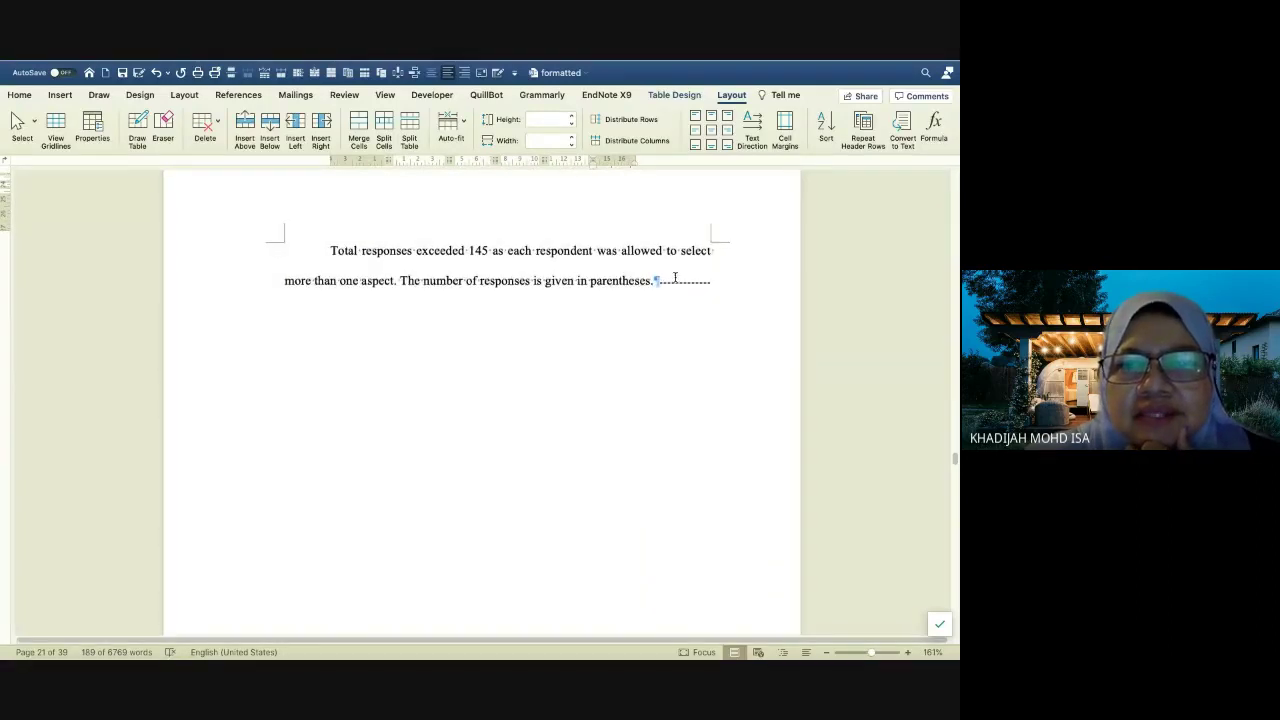
{"action": "scroll", "coordinate": [708, 283], "scroll_direction": "down", "scroll_amount": 1}
{"action": "scroll", "coordinate": [708, 283], "scroll_direction": "down", "scroll_amount": 1}
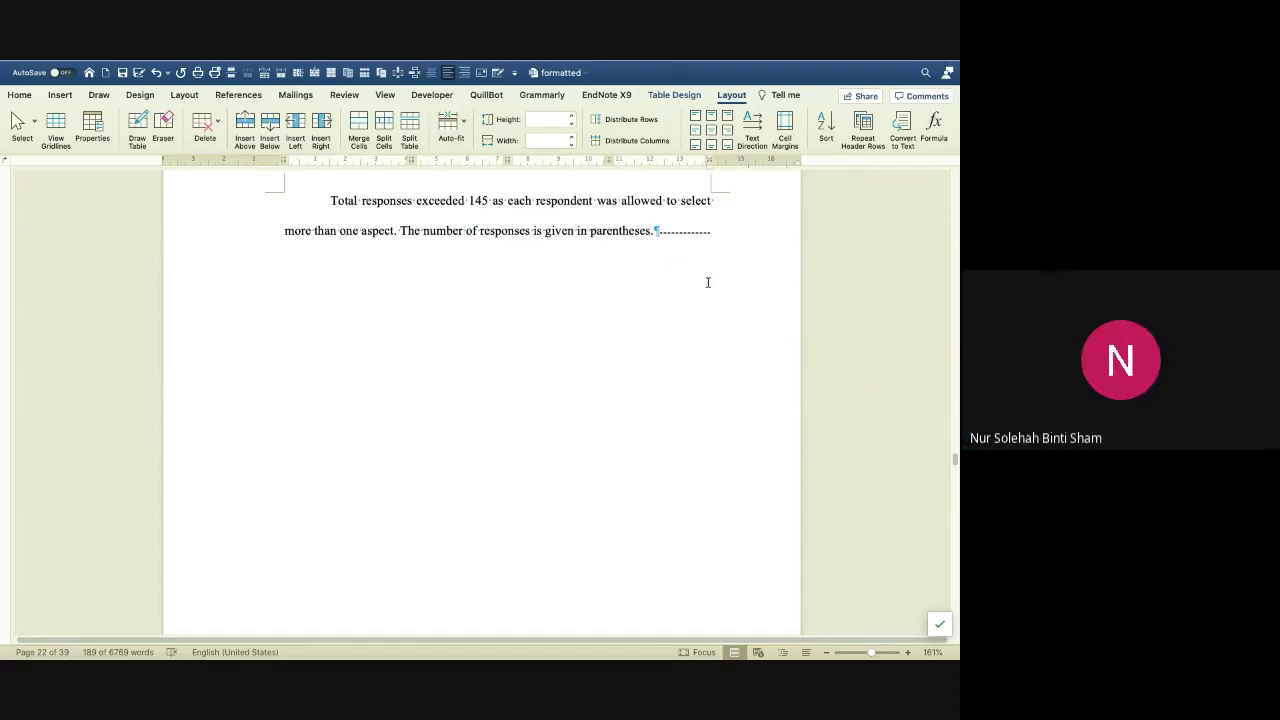
{"action": "scroll", "coordinate": [708, 283], "scroll_direction": "down", "scroll_amount": 5}
{"action": "scroll", "coordinate": [708, 283], "scroll_direction": "down", "scroll_amount": 5}
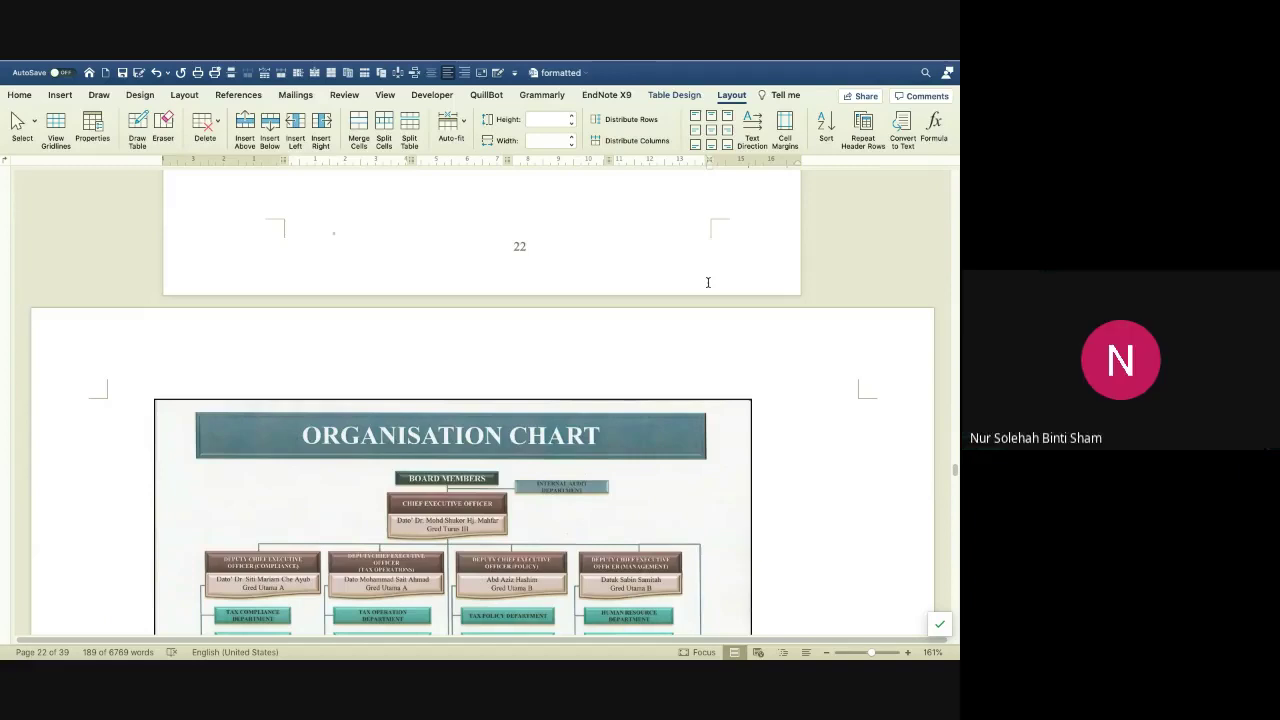
{"action": "scroll", "coordinate": [708, 283], "scroll_direction": "down", "scroll_amount": 3}
{"action": "scroll", "coordinate": [708, 283], "scroll_direction": "down", "scroll_amount": 5, "text": "ctrl"}
{"action": "scroll", "coordinate": [708, 283], "scroll_direction": "down", "scroll_amount": 1, "text": "ctrl"}
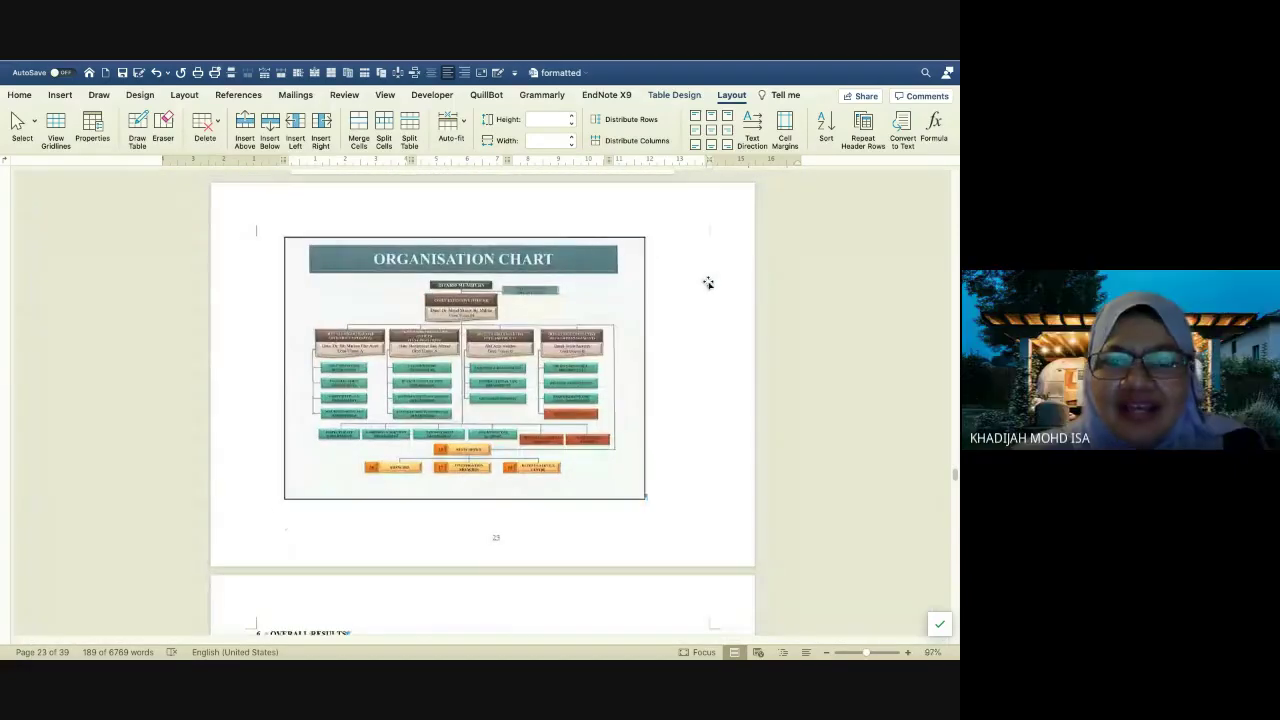
{"action": "scroll", "coordinate": [708, 283], "scroll_direction": "up", "scroll_amount": 3}
{"action": "scroll", "coordinate": [545, 243], "scroll_direction": "up", "scroll_amount": 3}
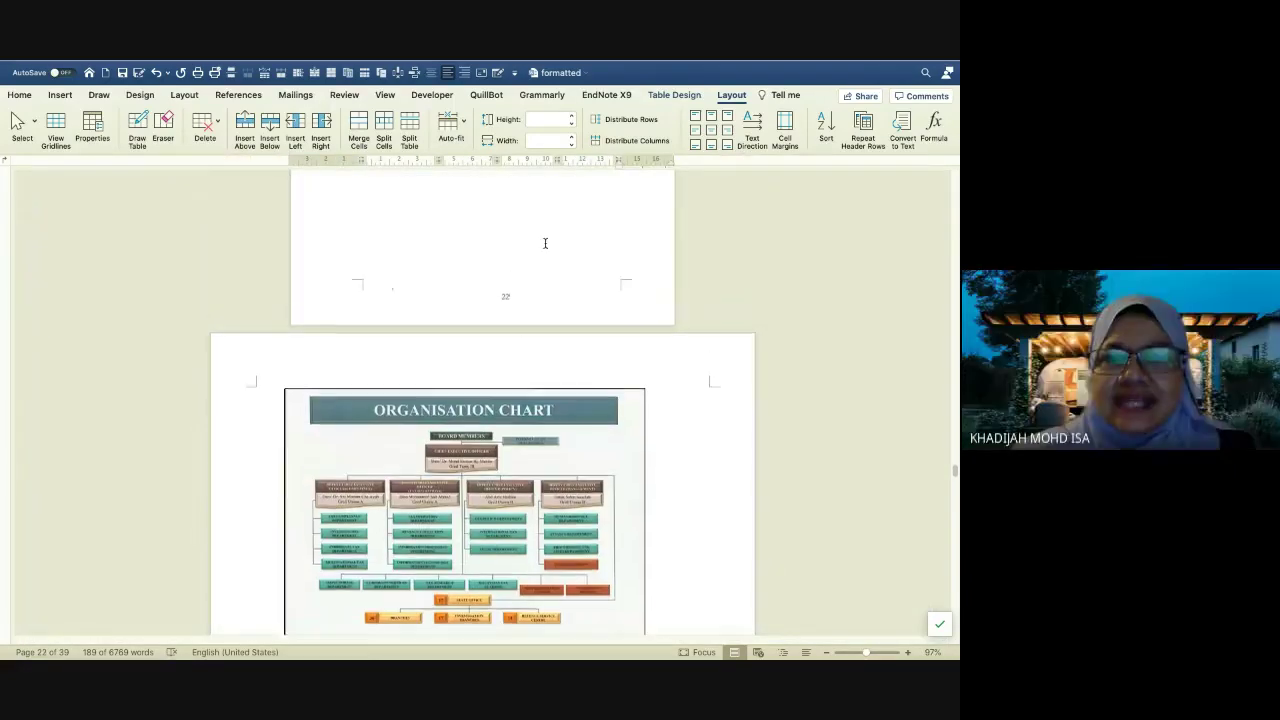
{"action": "scroll", "coordinate": [545, 243], "scroll_direction": "down", "scroll_amount": 5}
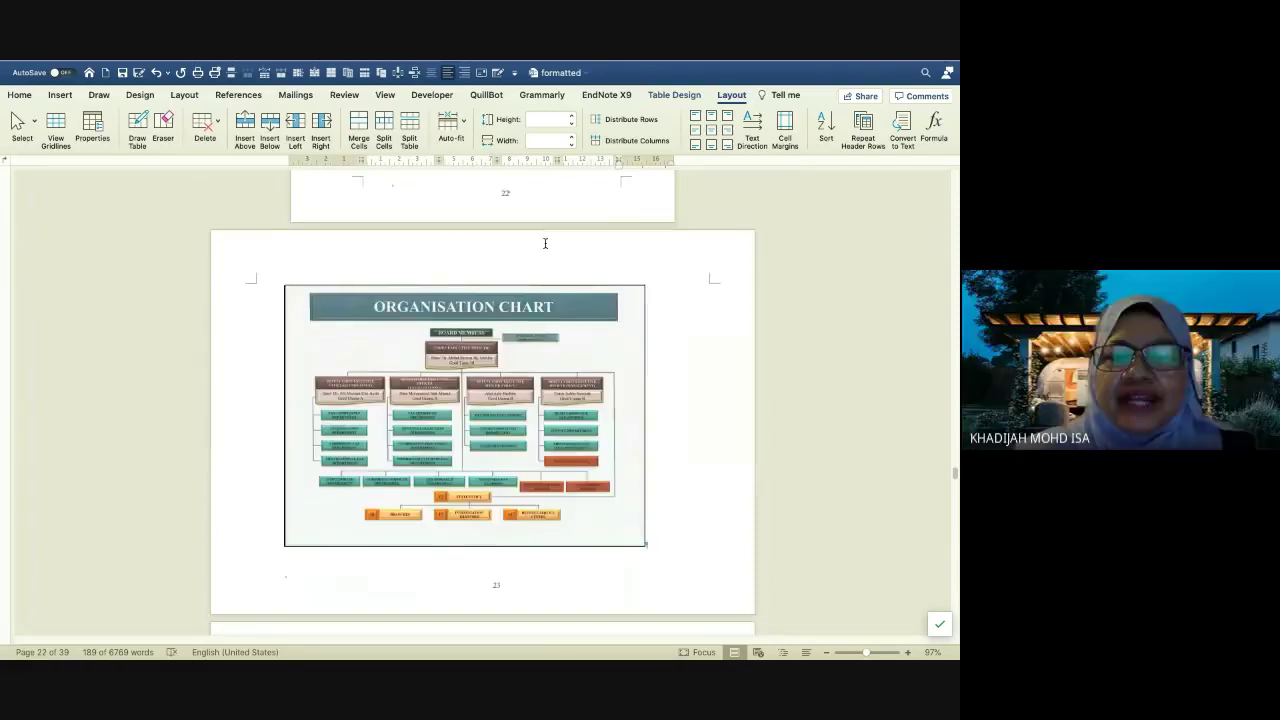
{"action": "scroll", "coordinate": [547, 289], "scroll_direction": "down", "scroll_amount": 4}
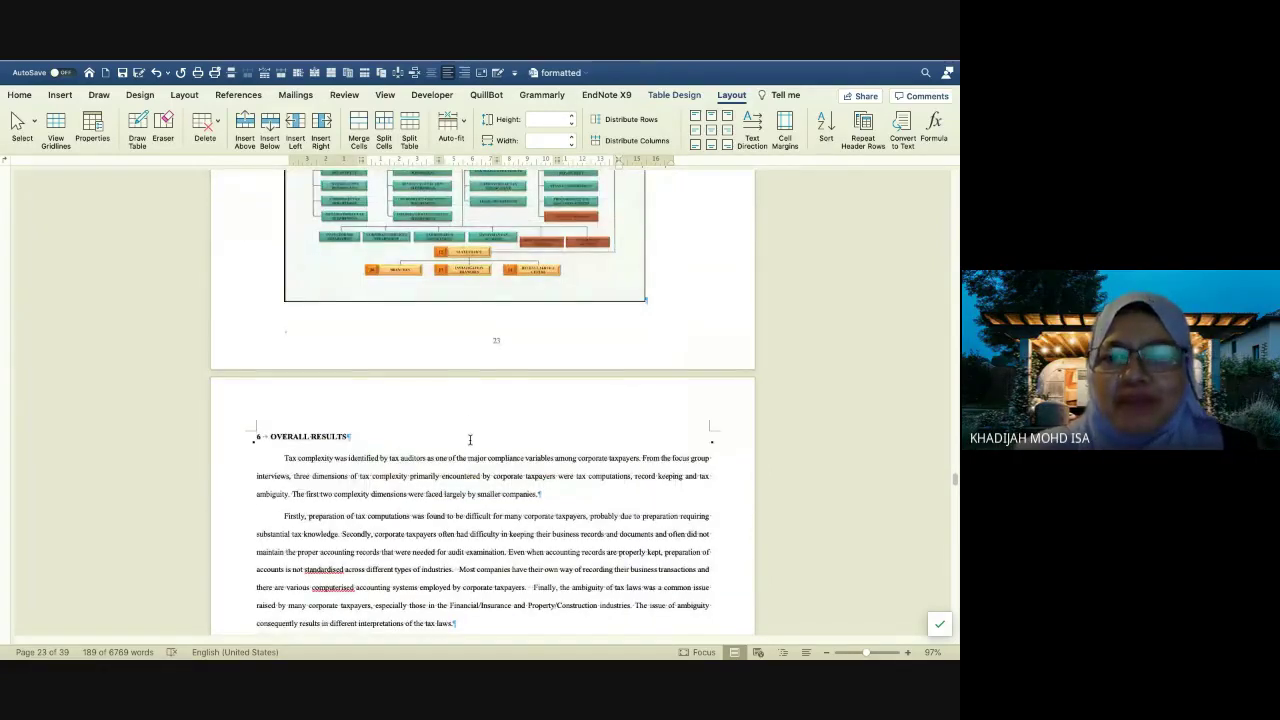
{"action": "scroll", "coordinate": [470, 439], "scroll_direction": "down", "scroll_amount": 7}
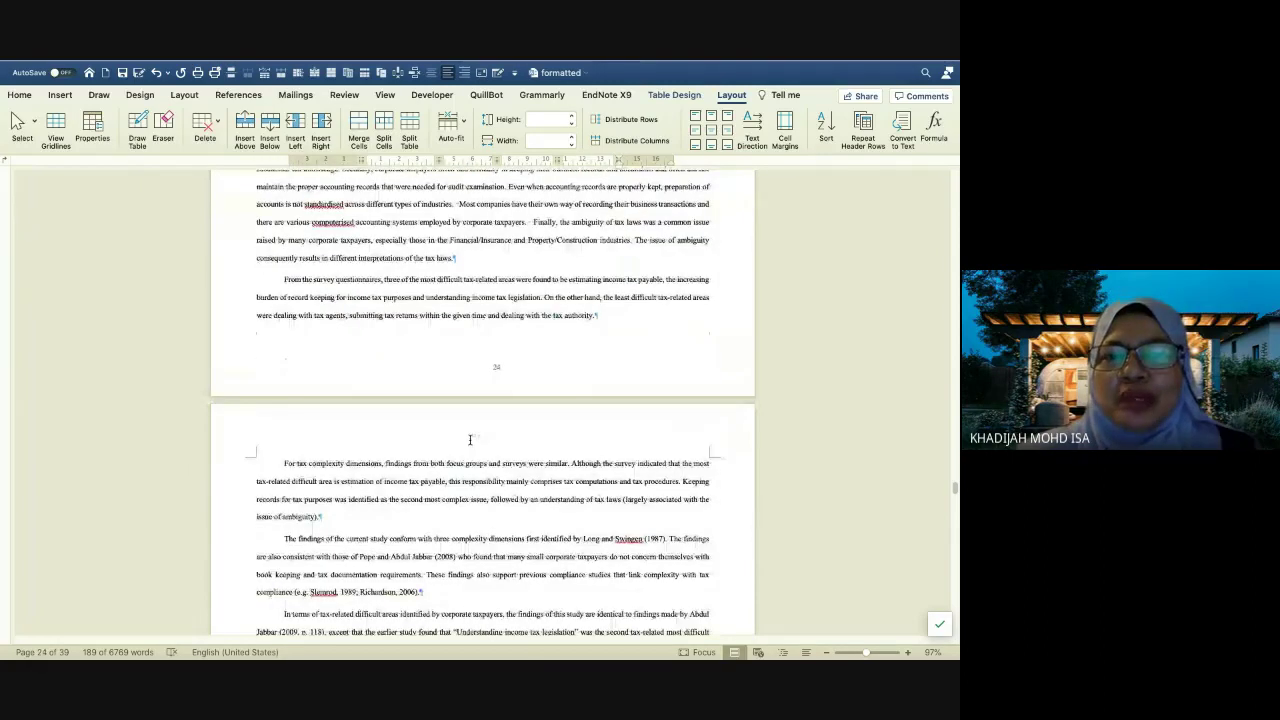
{"action": "scroll", "coordinate": [470, 439], "scroll_direction": "up", "scroll_amount": 4}
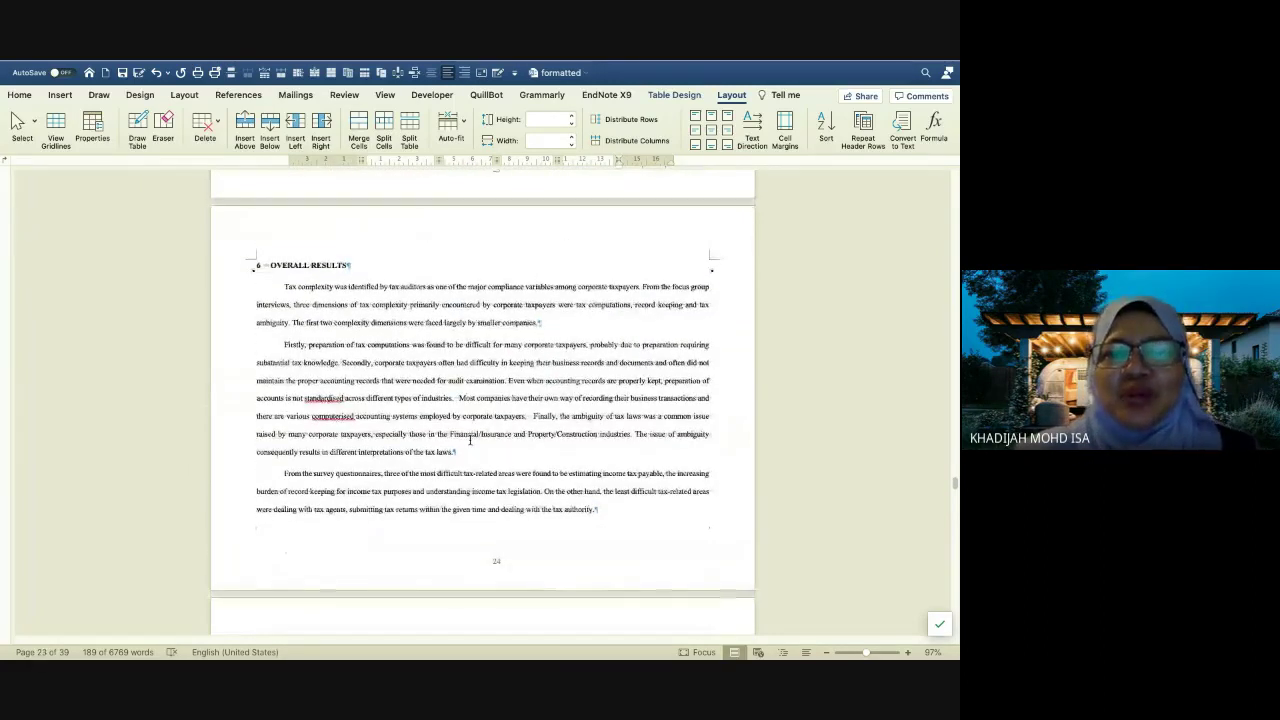
{"action": "scroll", "coordinate": [470, 440], "scroll_direction": "up", "scroll_amount": 1}
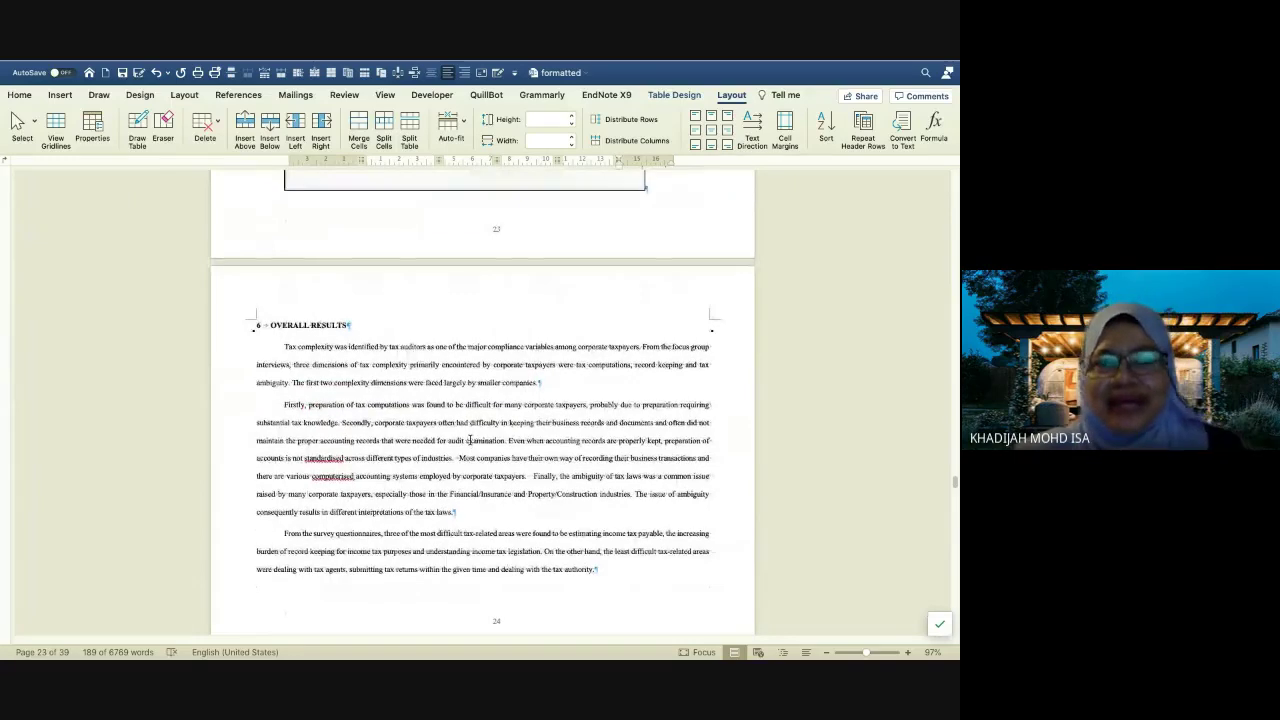
Insert a Next Page section break directly after the organisation chart picture
{"action": "left_click", "coordinate": [373, 218]}
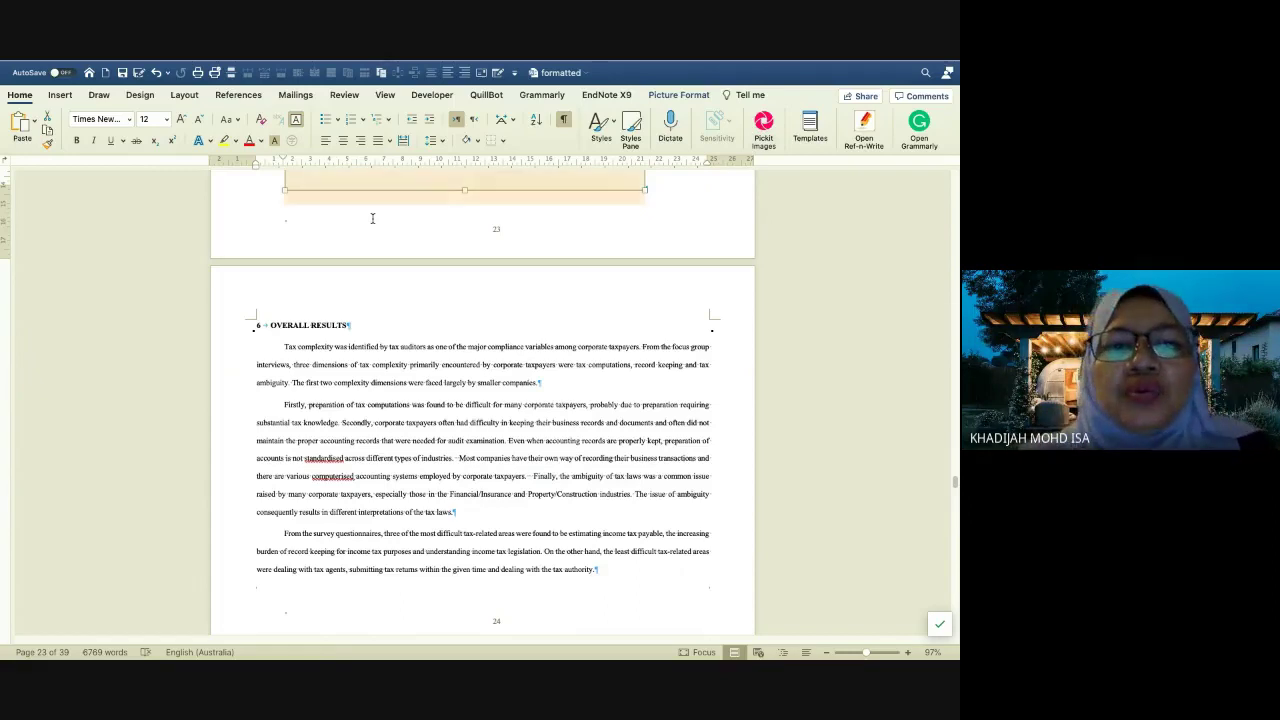
{"action": "left_click", "coordinate": [670, 207]}
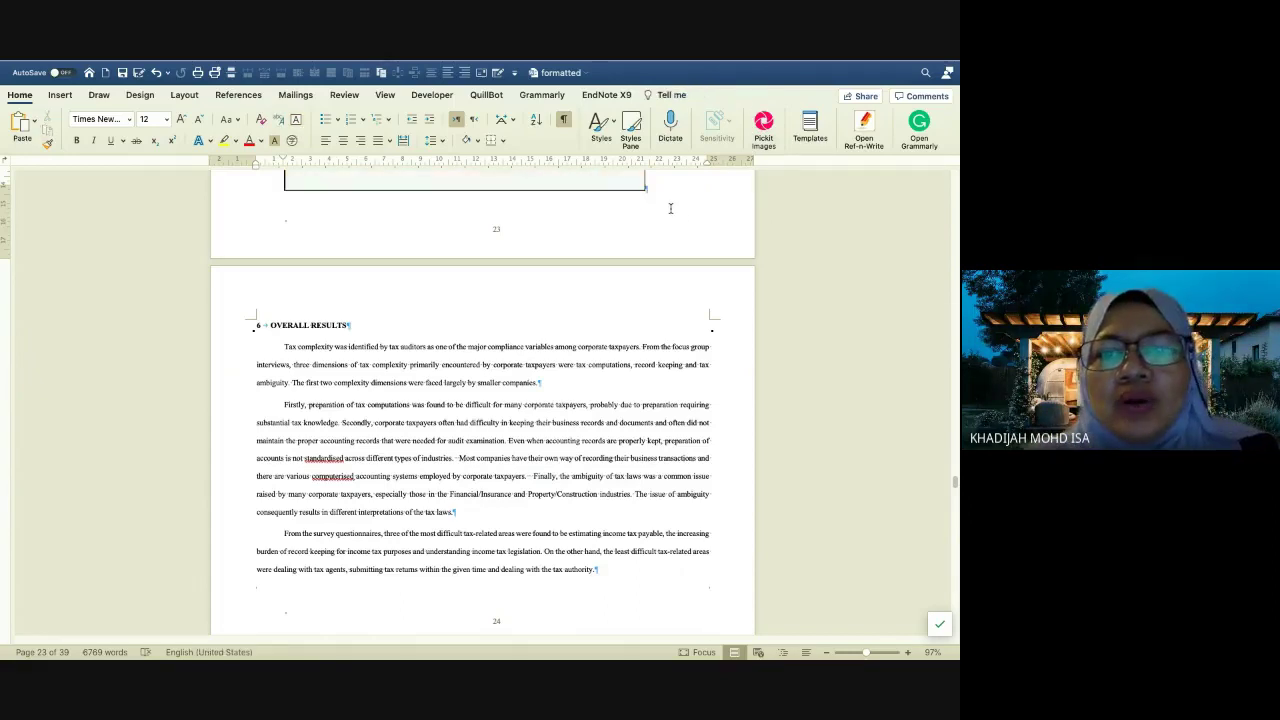
{"action": "left_click", "coordinate": [188, 94]}
{"action": "left_click", "coordinate": [210, 123]}
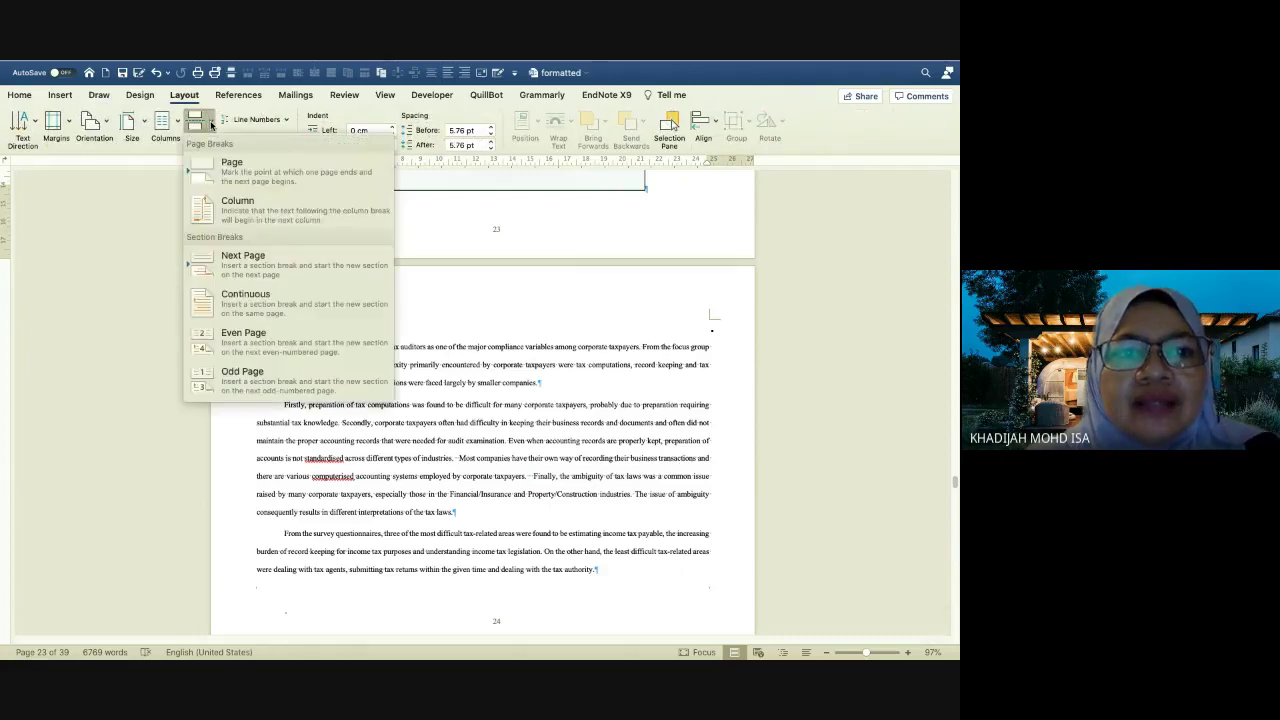
{"action": "left_click", "coordinate": [251, 267]}
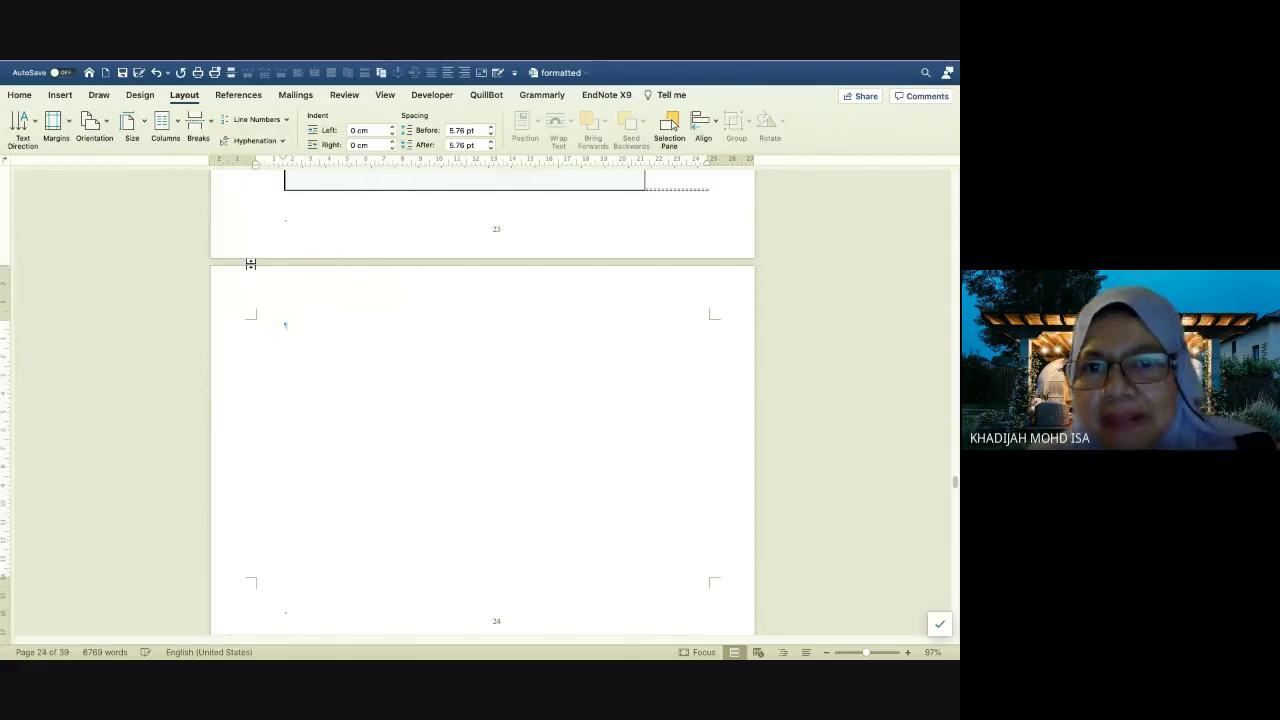
Set the section after the organisation chart to portrait orientation and remove the empty paragraph before the Overall Results heading
{"action": "left_click", "coordinate": [107, 124]}
{"action": "left_click", "coordinate": [112, 150]}
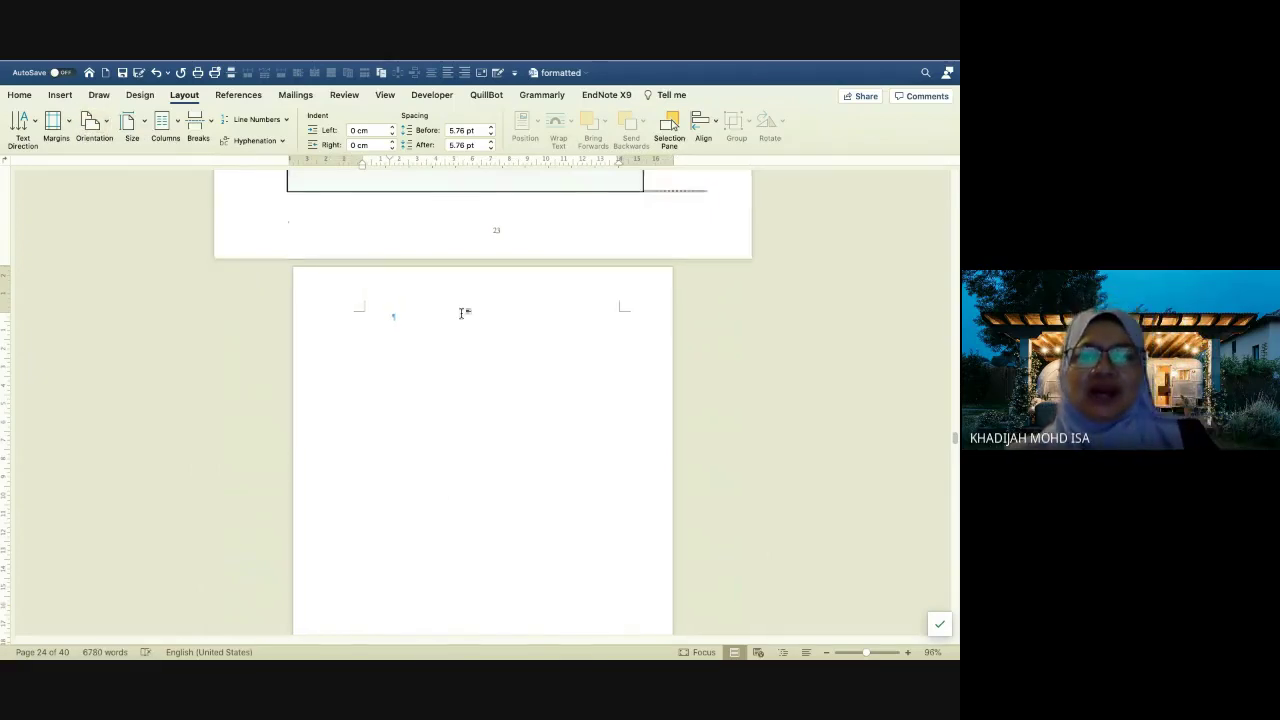
{"action": "scroll", "coordinate": [463, 313], "scroll_direction": "down", "scroll_amount": 3}
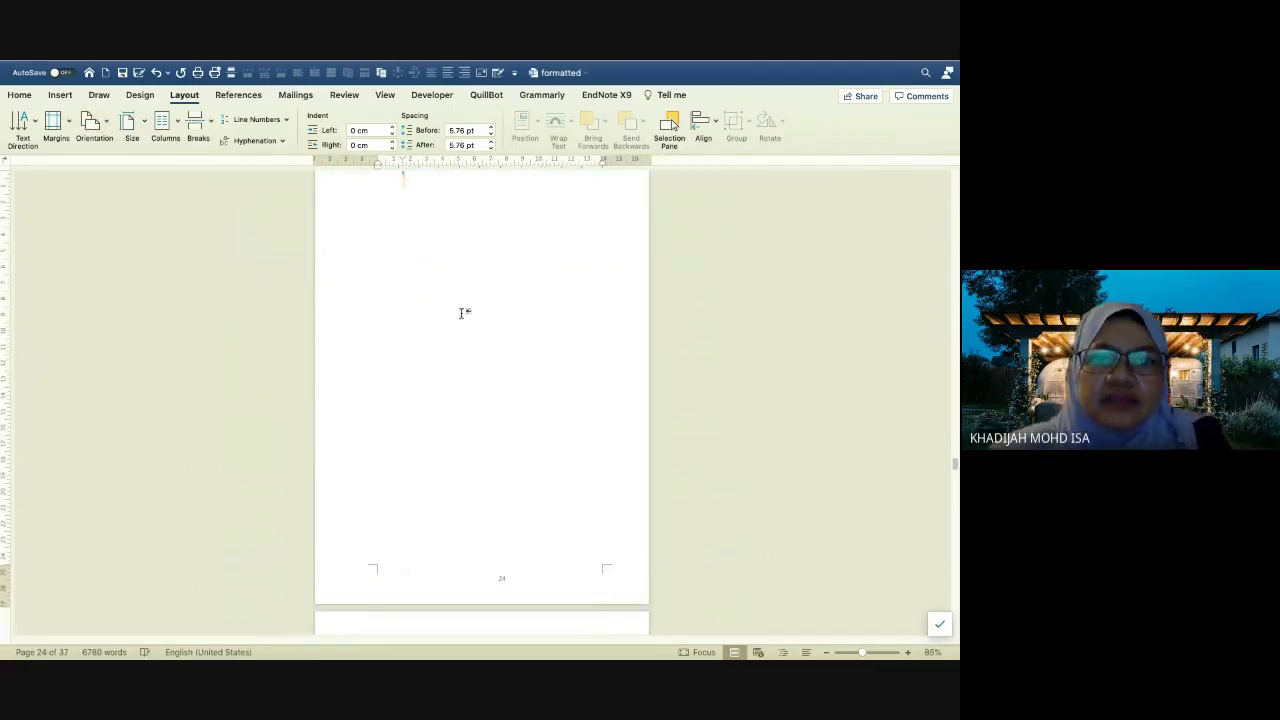
{"action": "scroll", "coordinate": [575, 352], "scroll_direction": "up", "scroll_amount": 3}
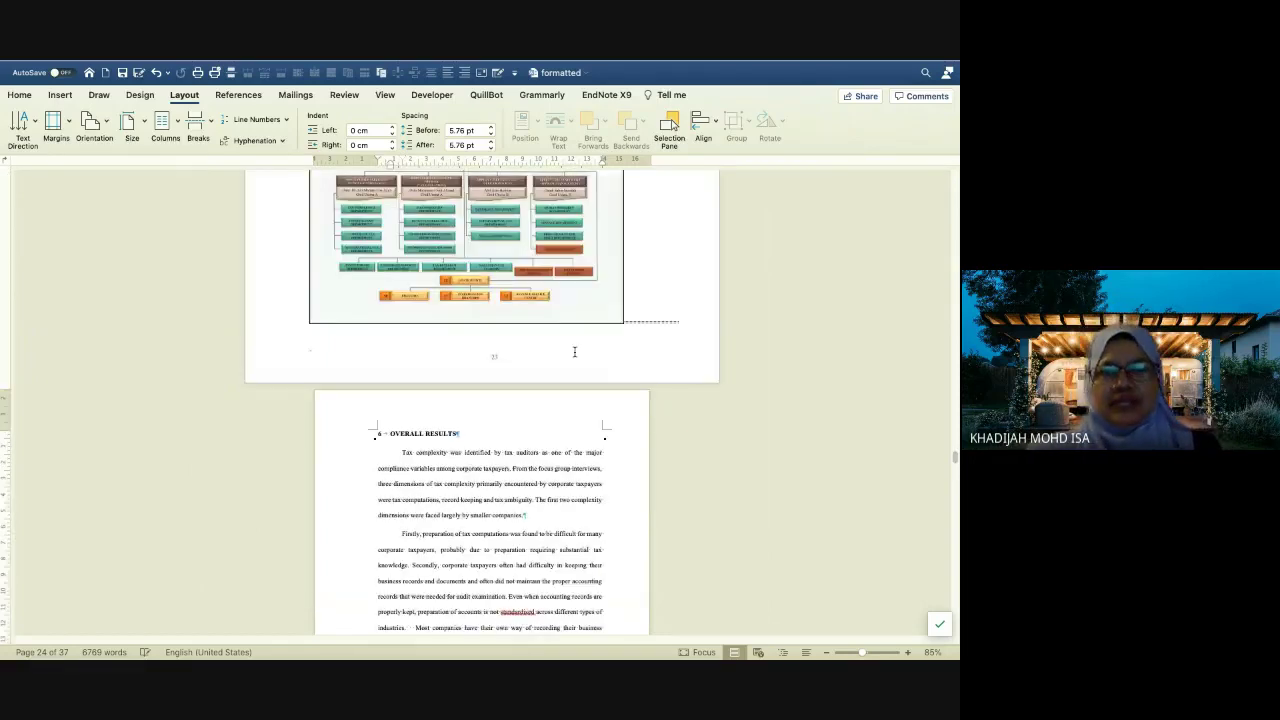
Review the orientation of the pages before, on and after the organisation chart, along with the available section break types
{"action": "scroll", "coordinate": [575, 352], "scroll_direction": "up", "scroll_amount": 10}
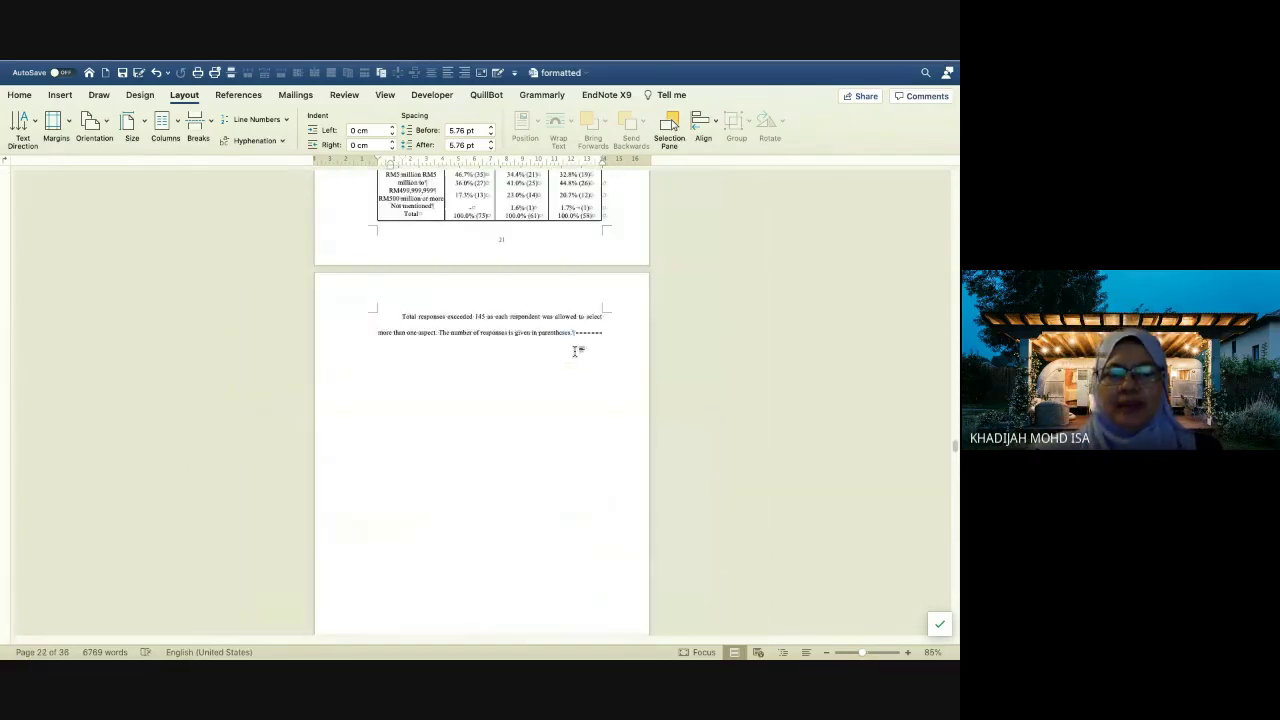
{"action": "scroll", "coordinate": [575, 352], "scroll_direction": "down", "scroll_amount": 5}
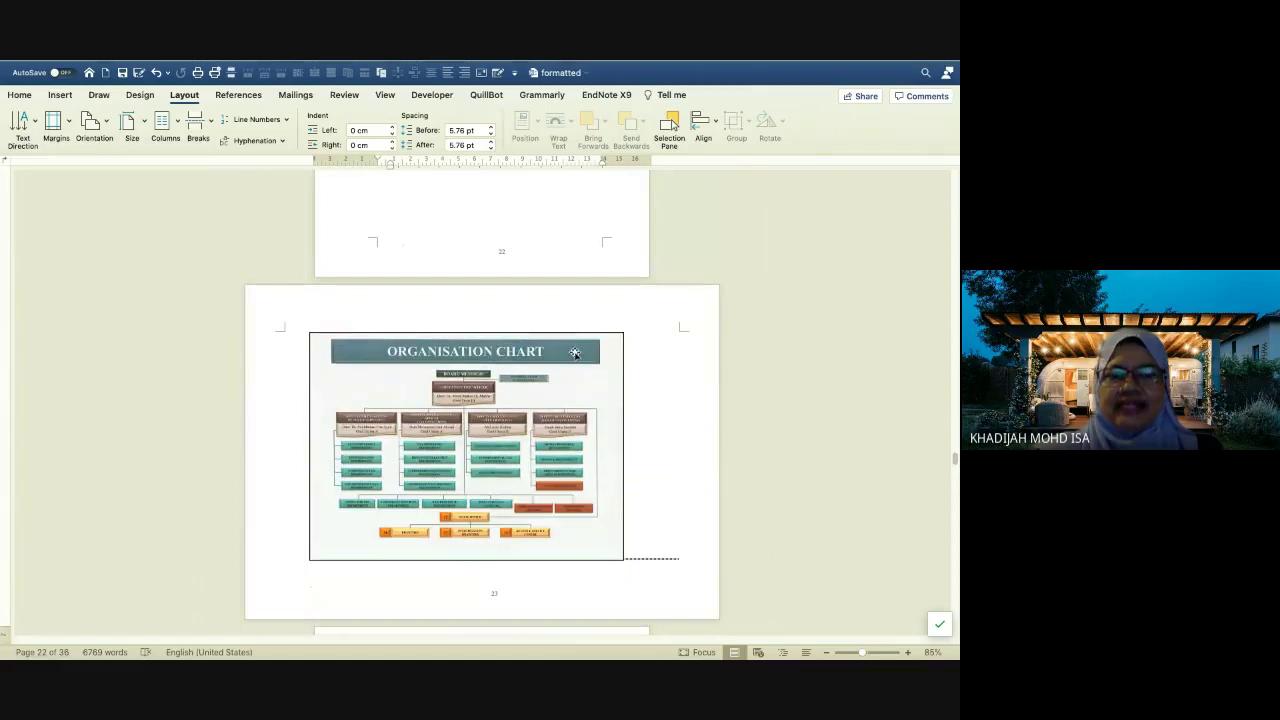
{"action": "scroll", "coordinate": [575, 352], "scroll_direction": "down", "scroll_amount": 5}
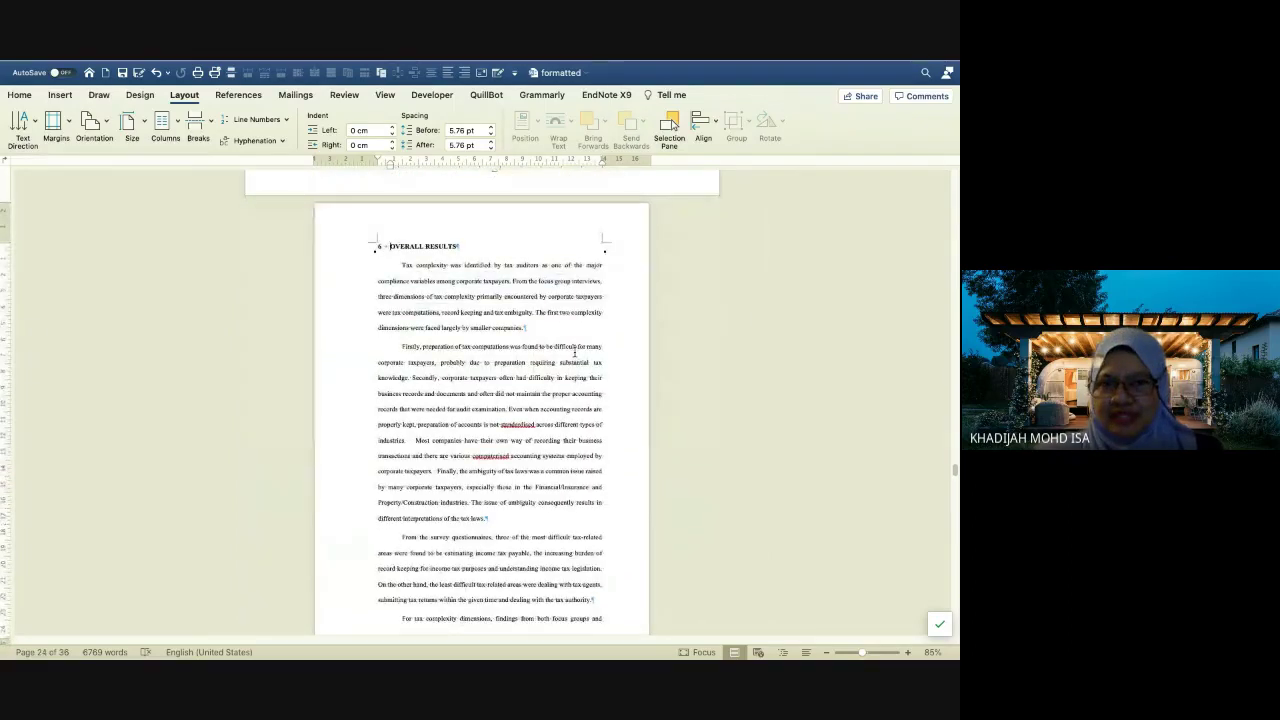
{"action": "scroll", "coordinate": [575, 352], "scroll_direction": "up", "scroll_amount": 5}
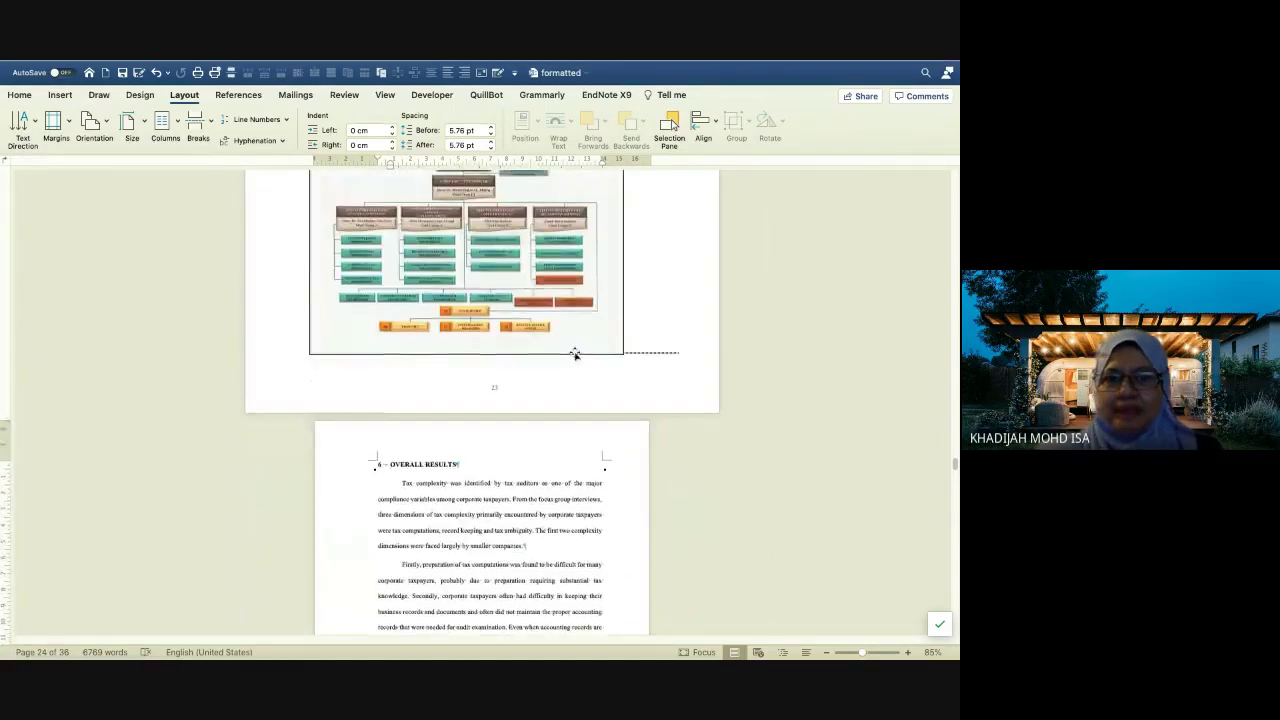
{"action": "scroll", "coordinate": [575, 354], "scroll_direction": "up", "scroll_amount": 5}
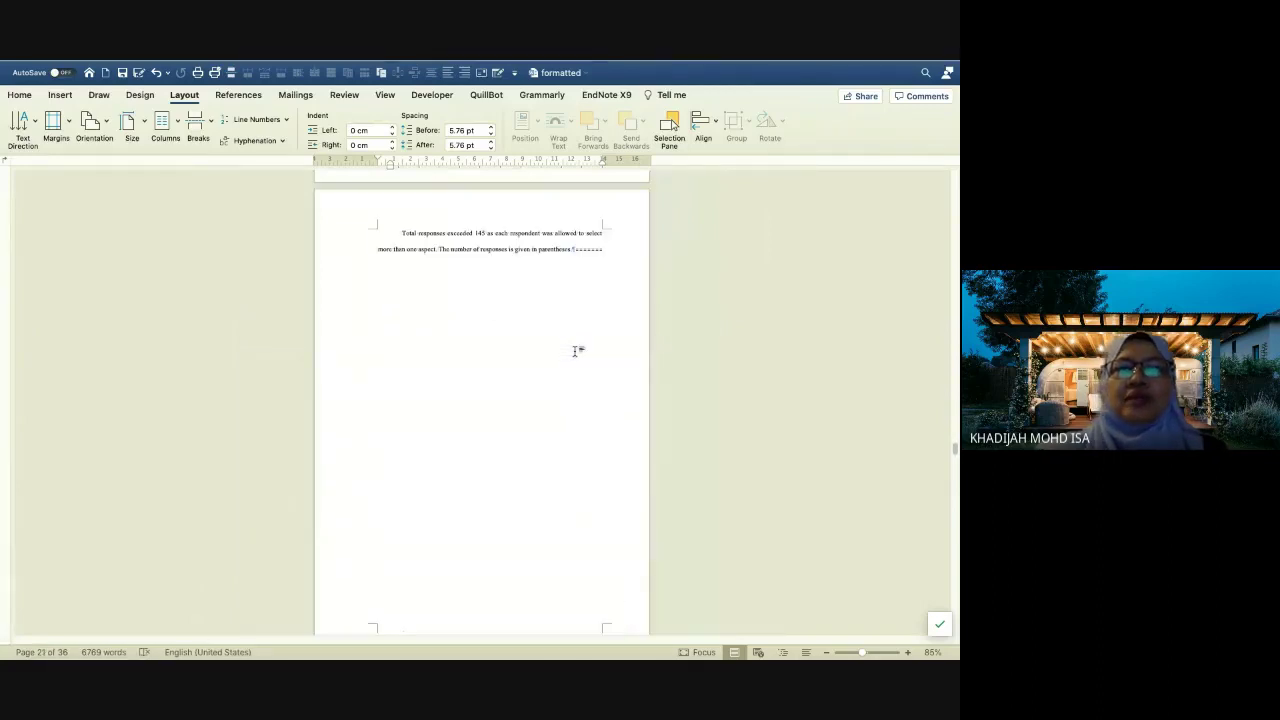
{"action": "left_click", "coordinate": [211, 121]}
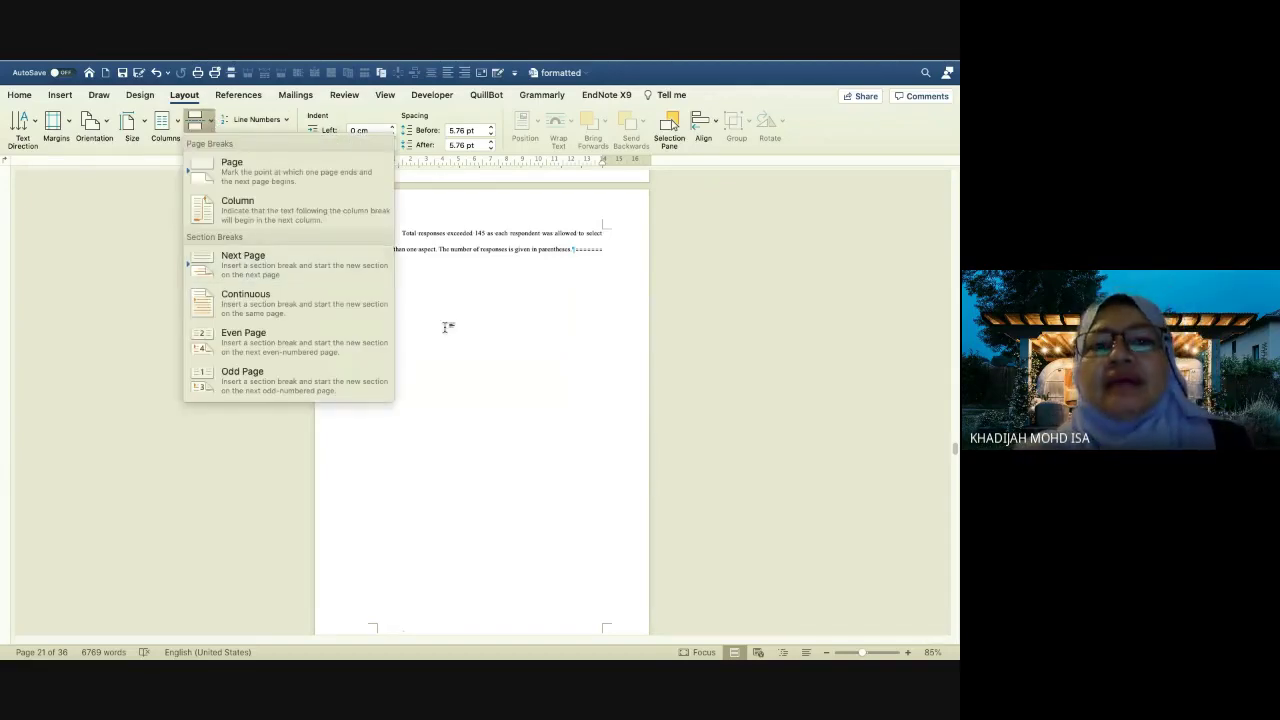
{"action": "scroll", "coordinate": [446, 326], "scroll_direction": "down", "scroll_amount": 5}
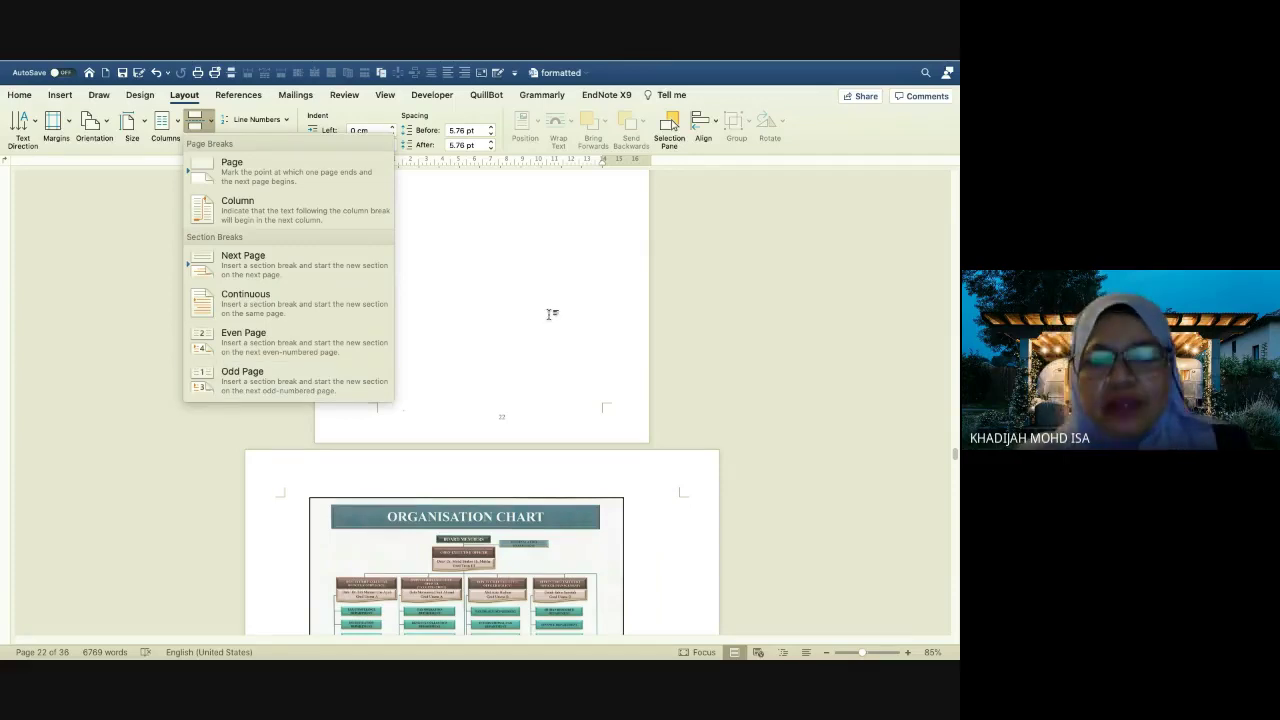
{"action": "scroll", "coordinate": [548, 320], "scroll_direction": "down", "scroll_amount": 3}
{"action": "scroll", "coordinate": [548, 318], "scroll_direction": "down", "scroll_amount": 1}
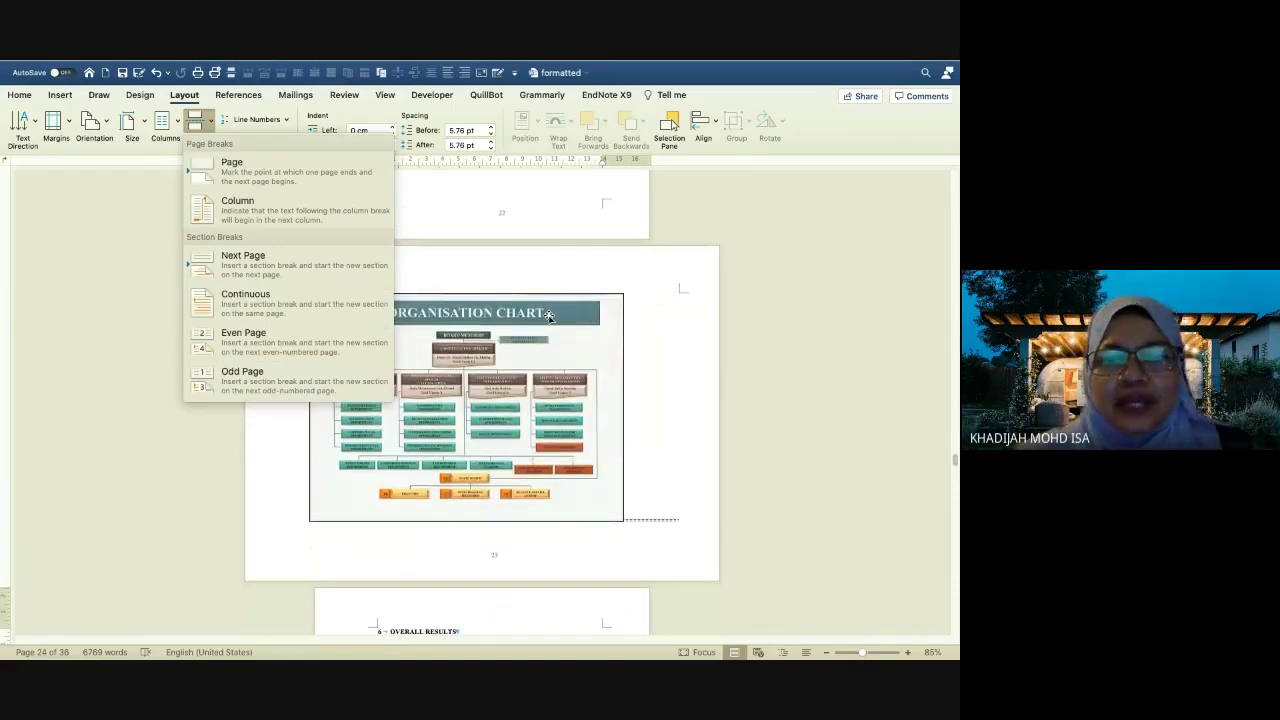
{"action": "scroll", "coordinate": [548, 316], "scroll_direction": "down", "scroll_amount": 2}
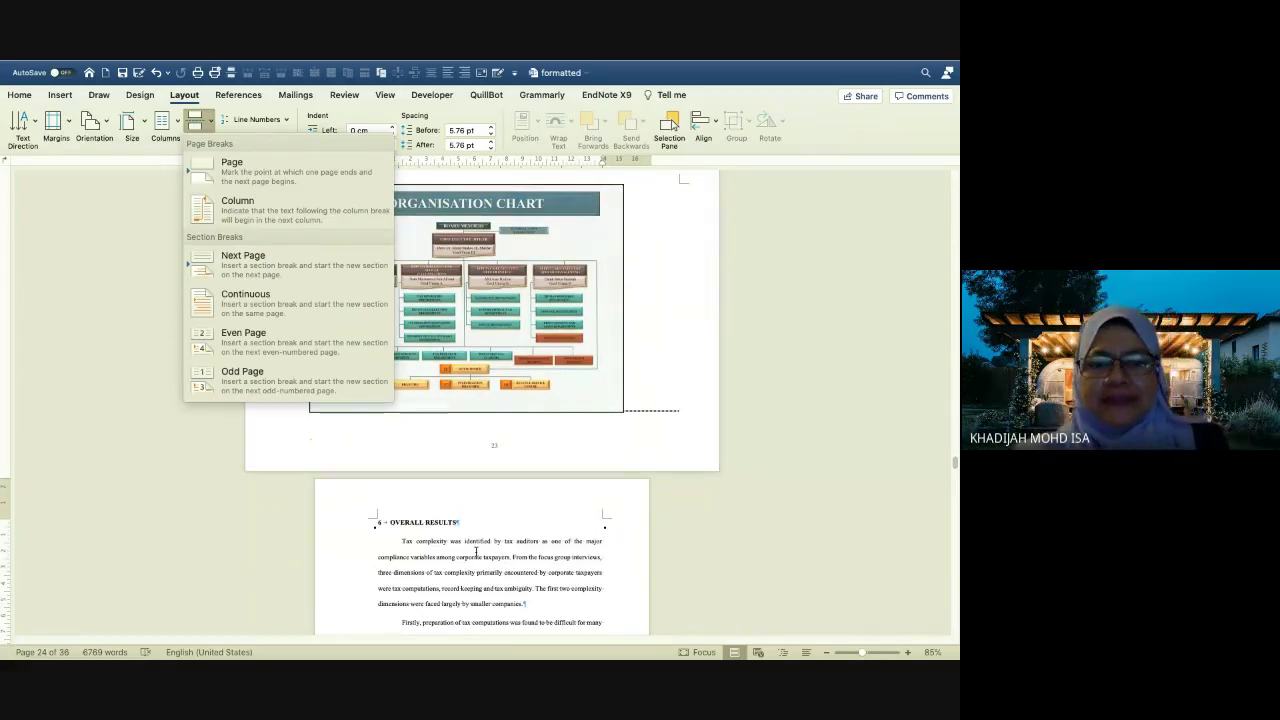
{"action": "left_click", "coordinate": [476, 553]}
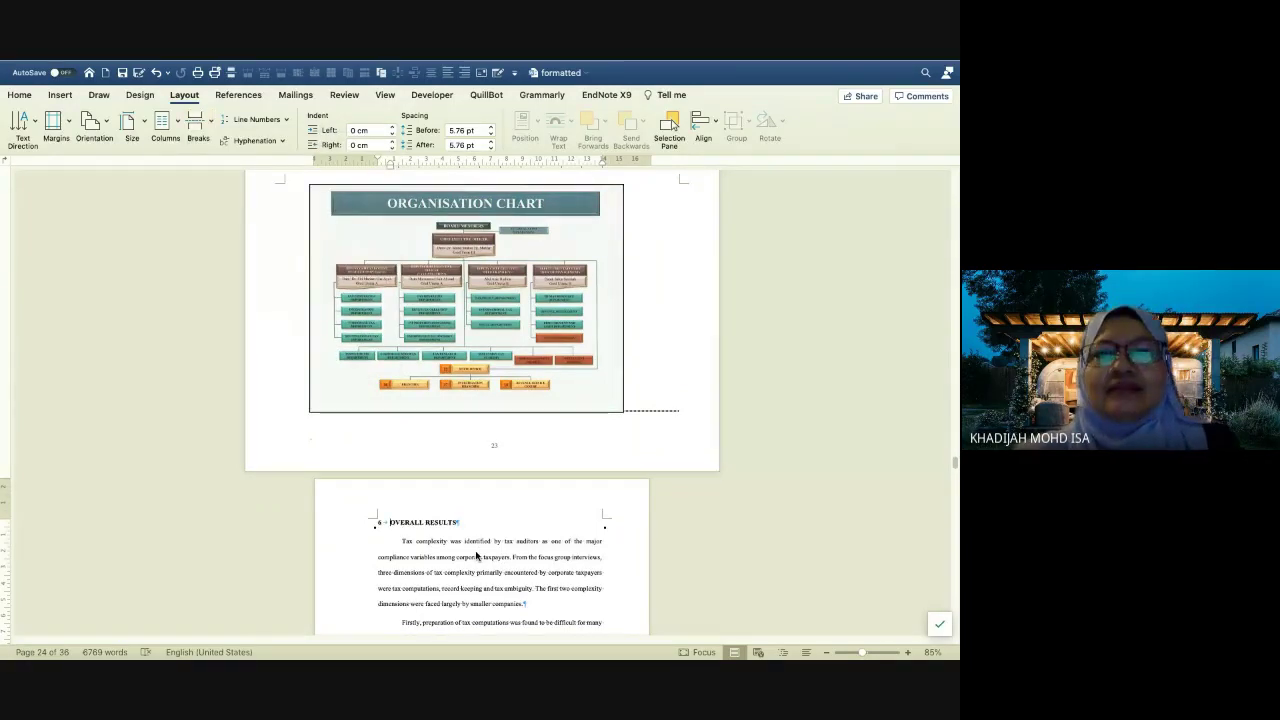
{"action": "key", "text": "ctrl+Right"}
{"action": "key", "text": "ctrl+Right"}
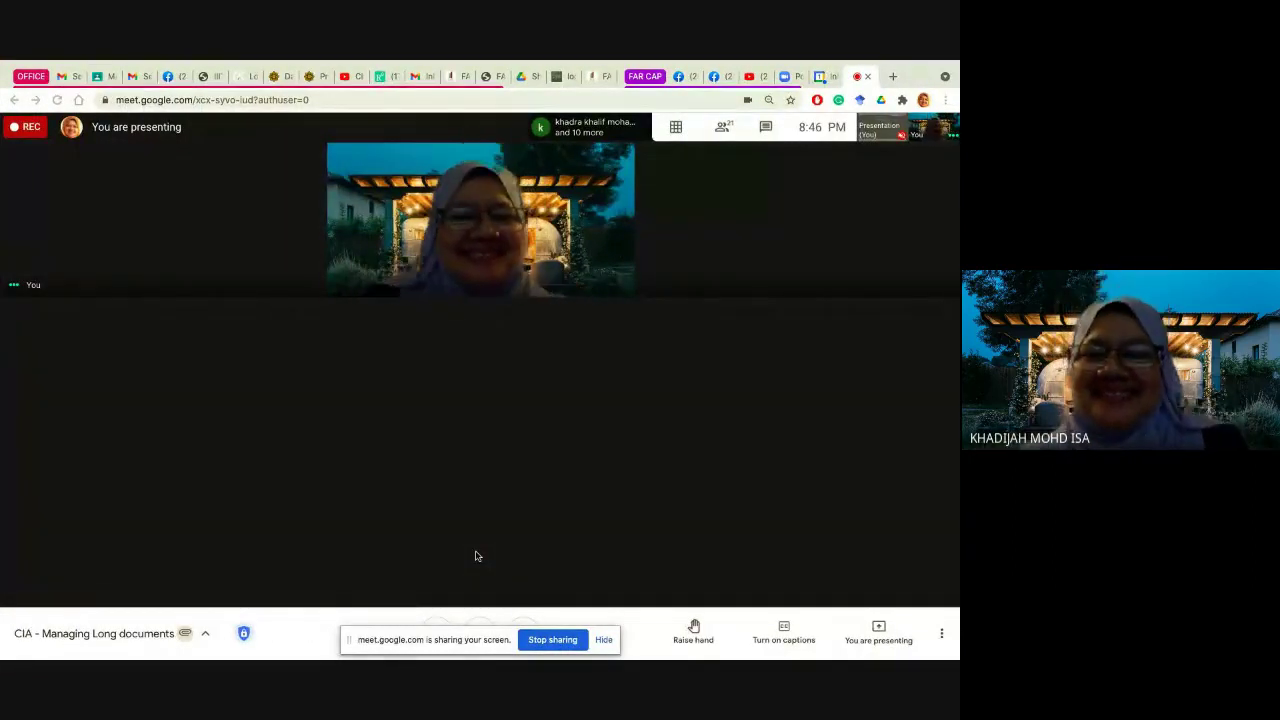
{"action": "key", "text": "ctrl+Left"}
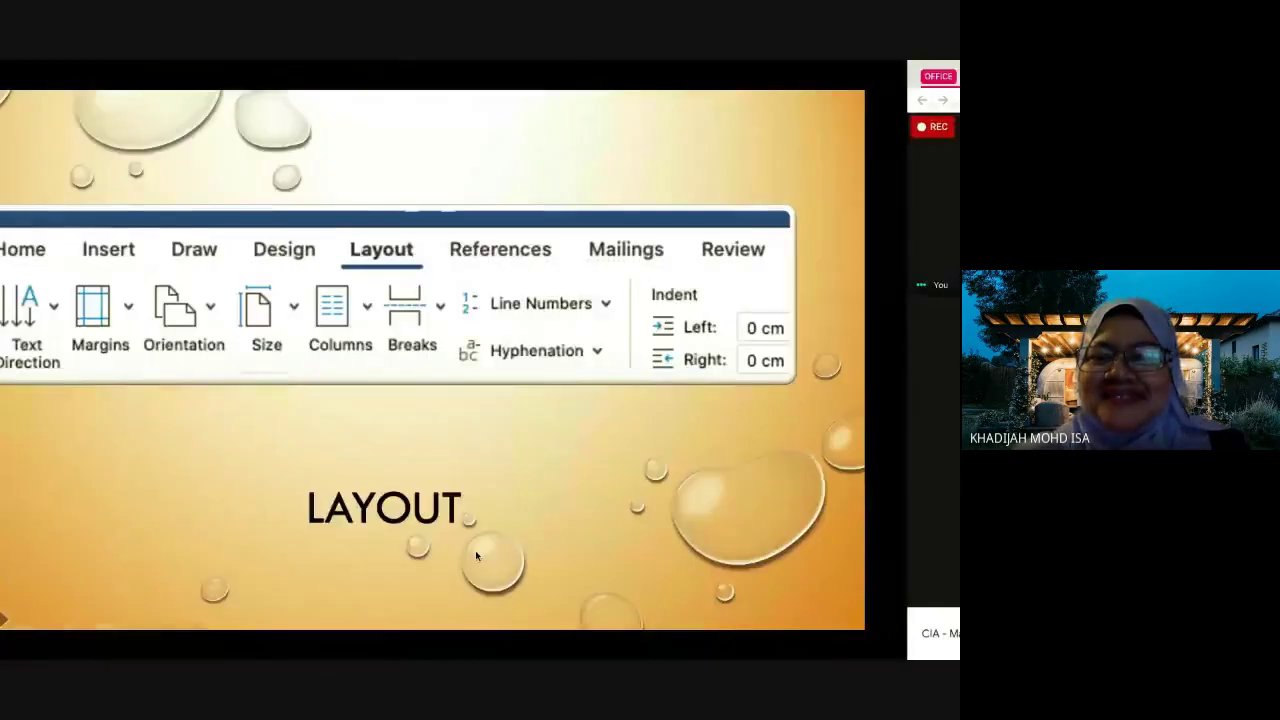
{"action": "key", "text": "ctrl+Left"}
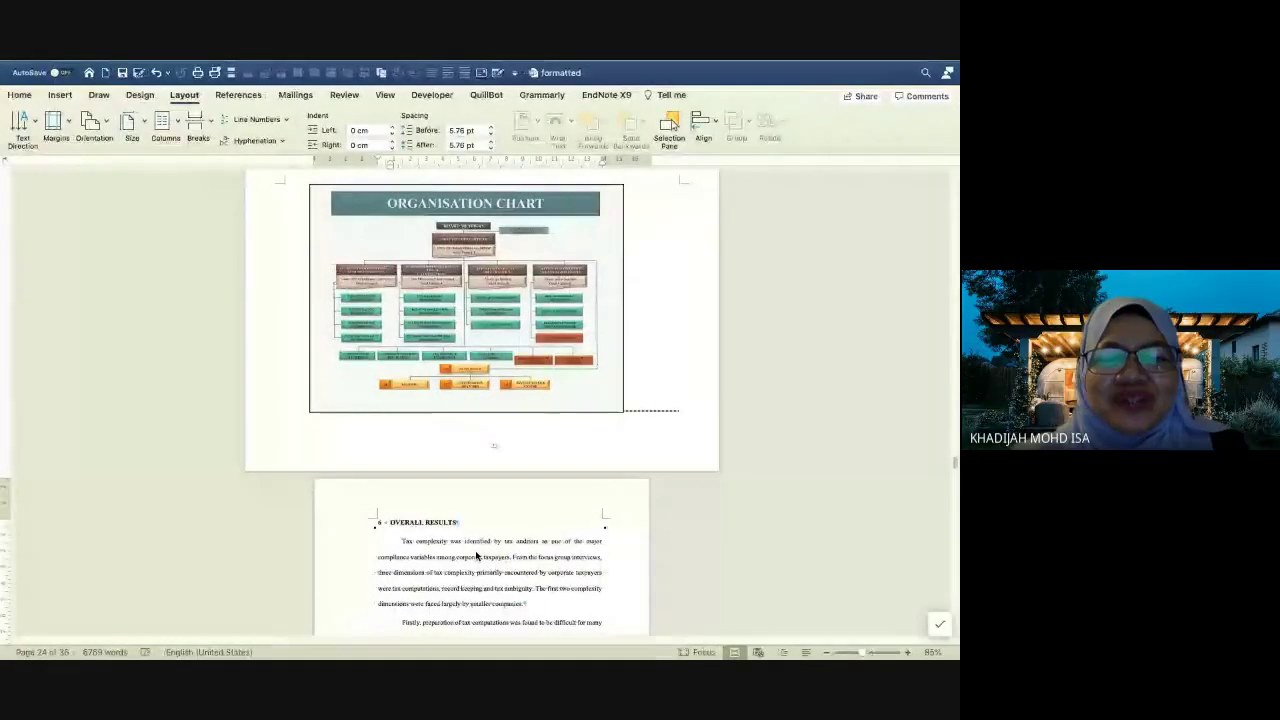
Insert a caption with the label Figure above the organisation chart picture
{"action": "right_click", "coordinate": [506, 298]}
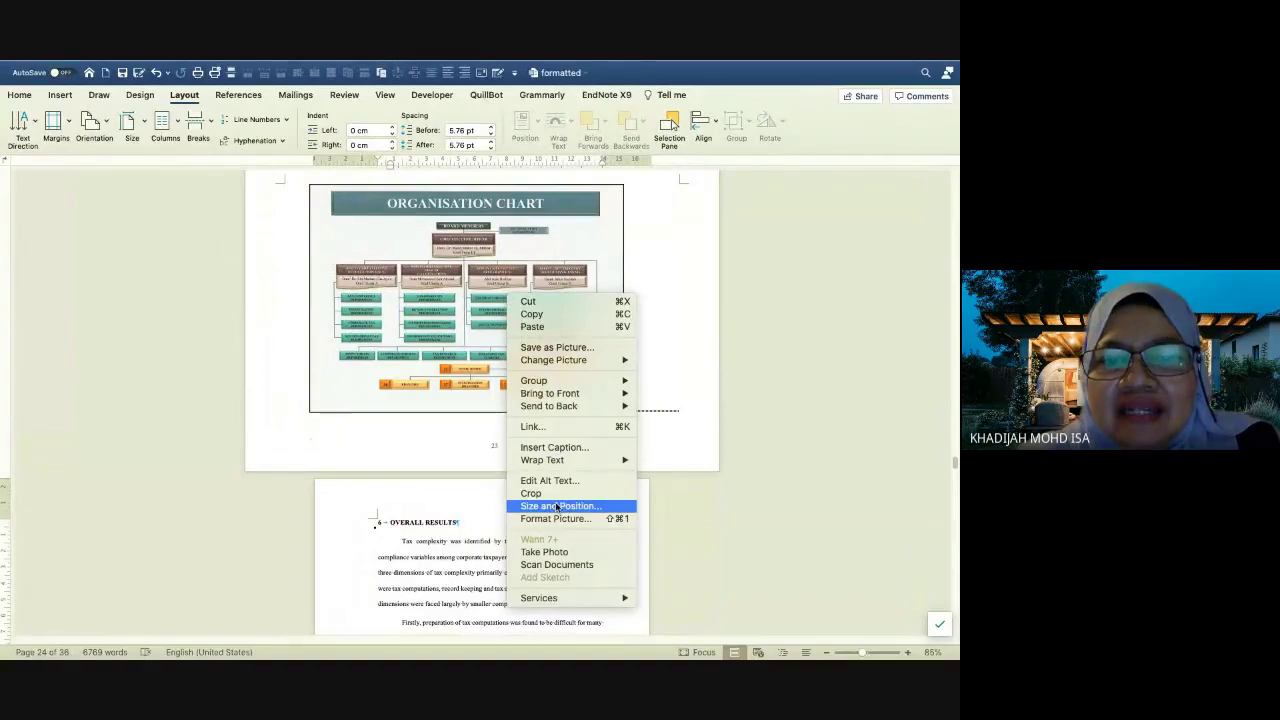
{"action": "left_click", "coordinate": [569, 448]}
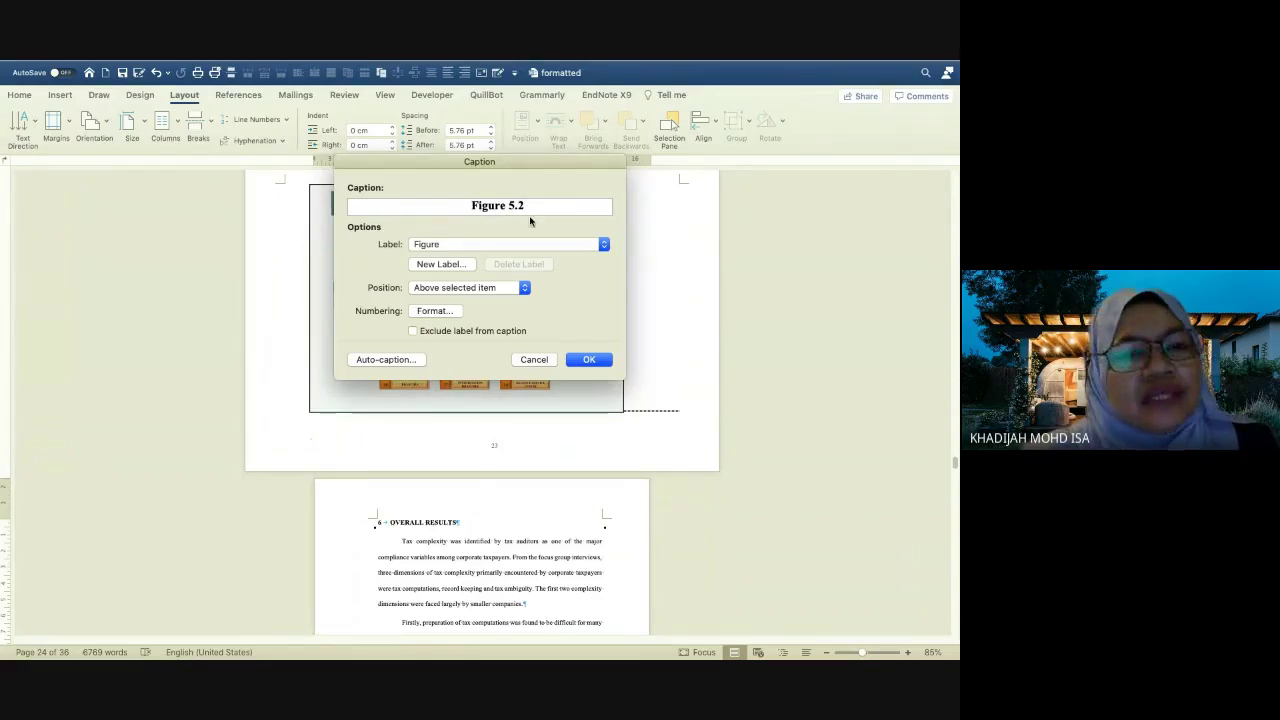
{"action": "left_click", "coordinate": [602, 361]}
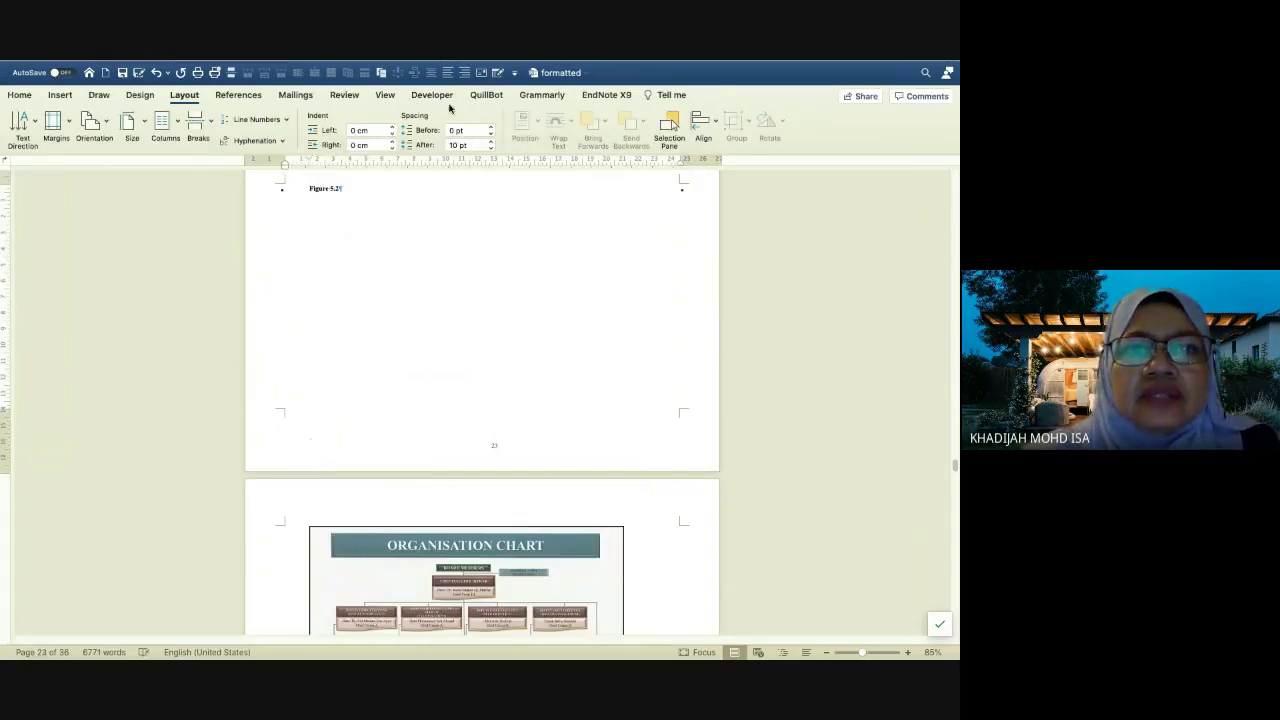
Show the navigation pane and shrink the organisation chart picture proportionally so it fits on the same landscape page as its caption
{"action": "left_click", "coordinate": [385, 95]}
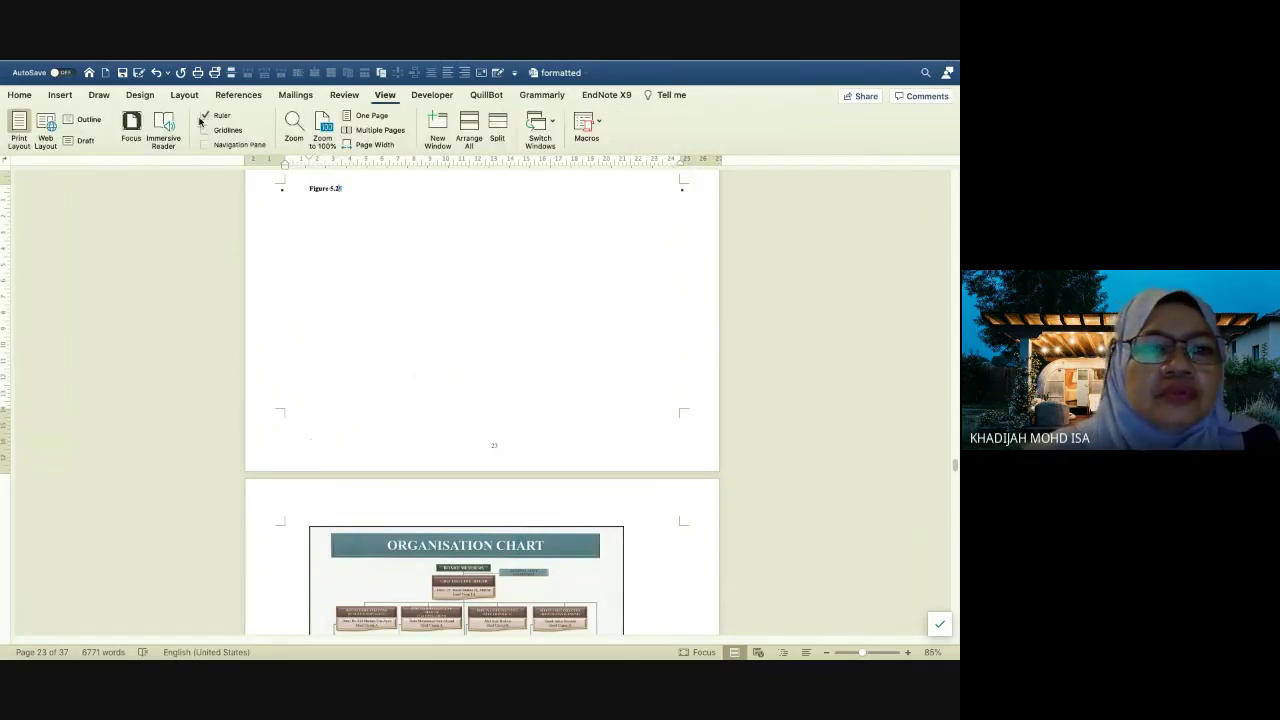
{"action": "left_click", "coordinate": [241, 146]}
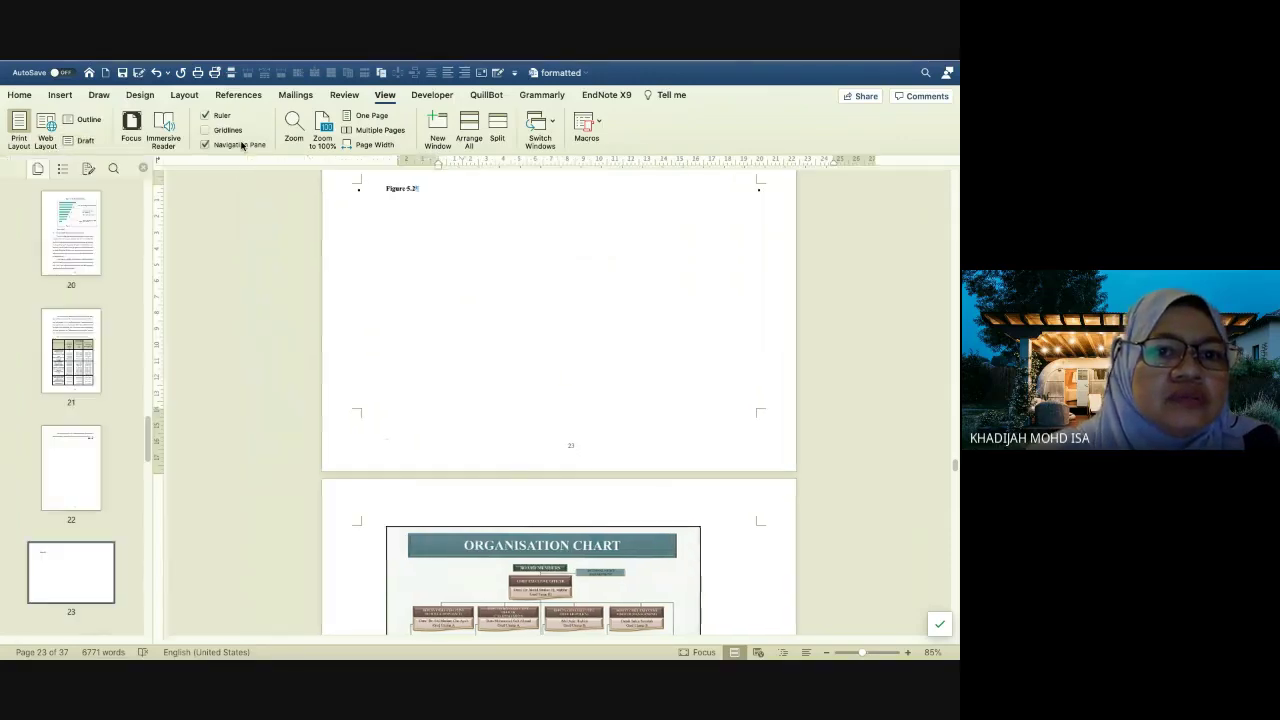
{"action": "scroll", "coordinate": [484, 314], "scroll_direction": "up", "scroll_amount": 3}
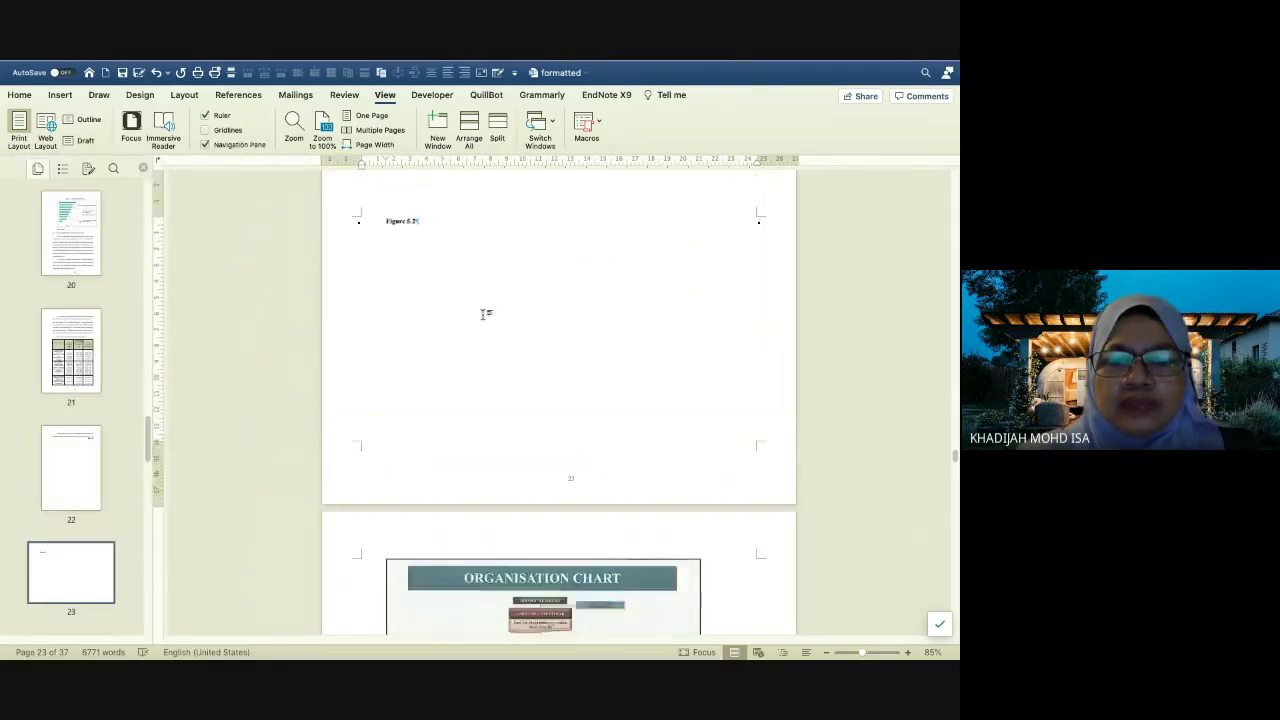
{"action": "scroll", "coordinate": [486, 331], "scroll_direction": "down", "scroll_amount": 2}
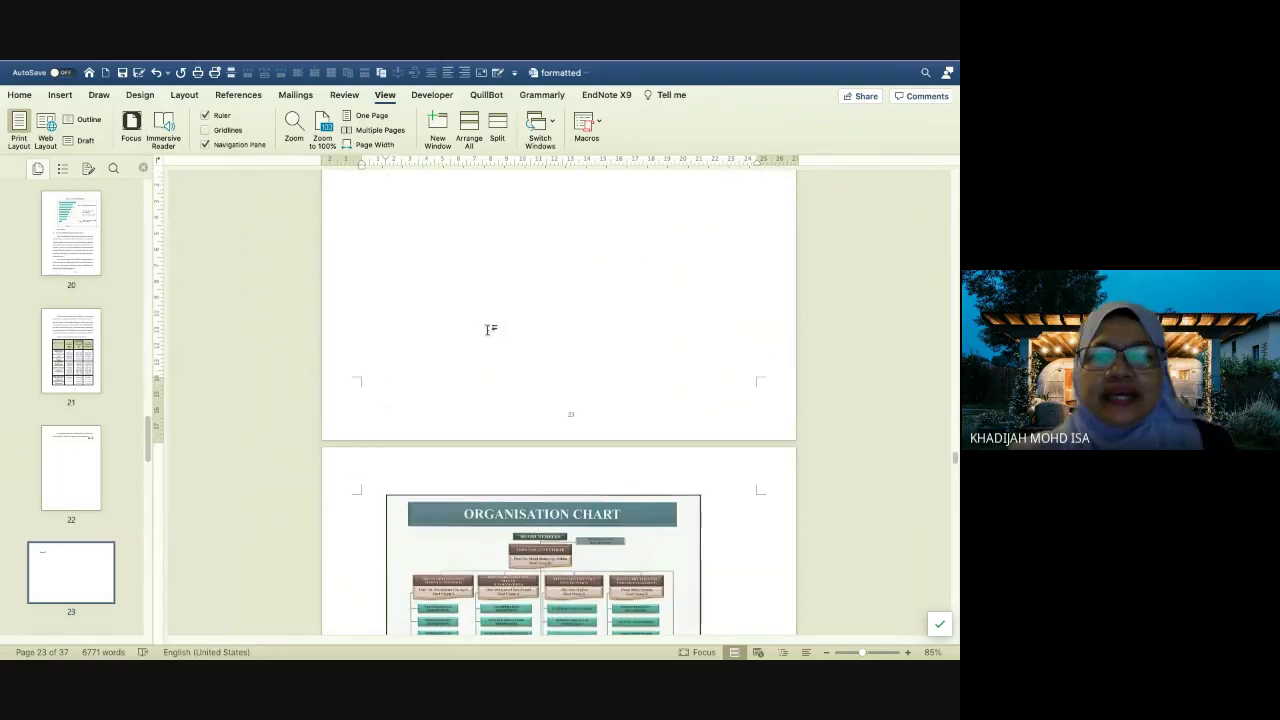
{"action": "left_click", "coordinate": [552, 546]}
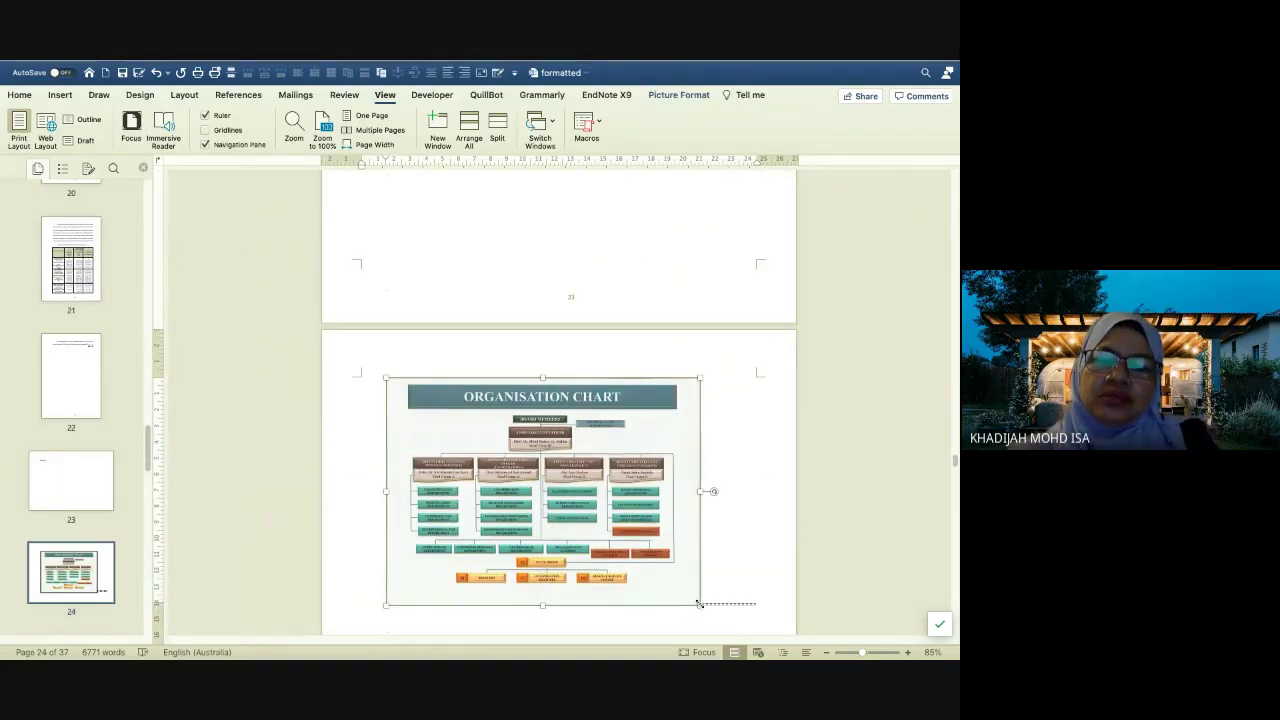
{"action": "left_click_drag", "start_coordinate": [698, 604], "coordinate": [677, 572]}
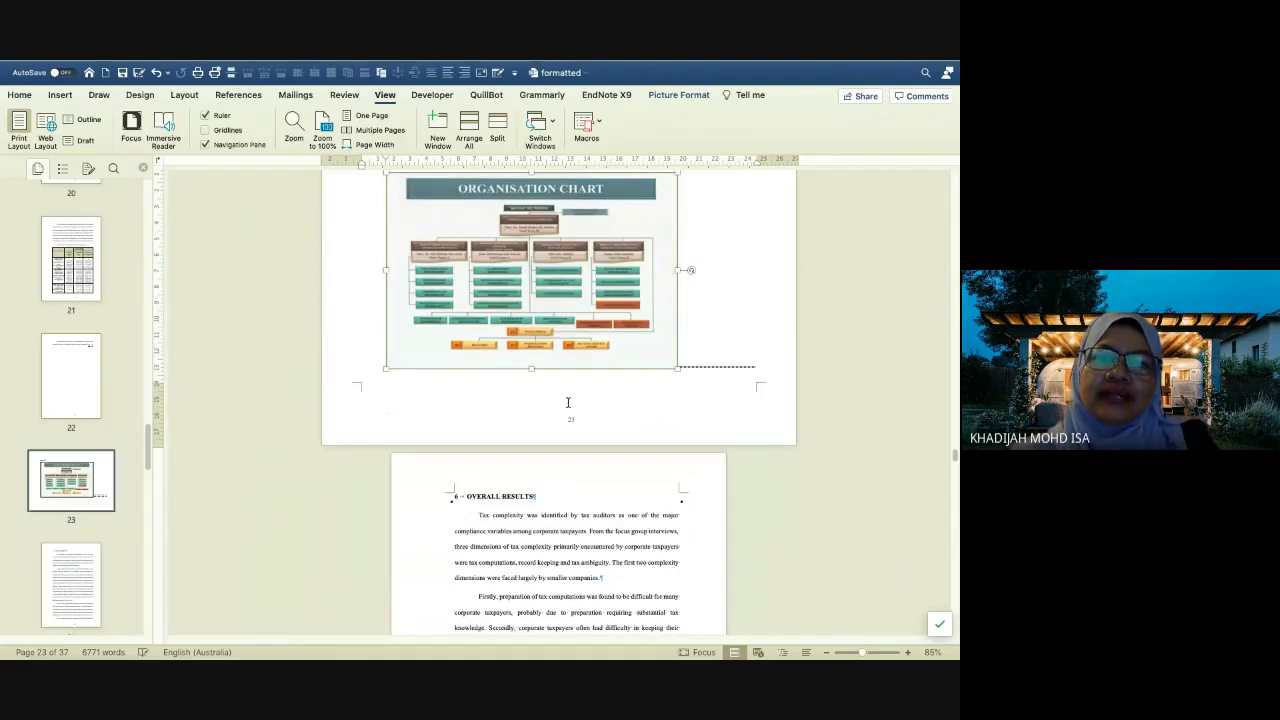
{"action": "scroll", "coordinate": [567, 402], "scroll_direction": "up", "scroll_amount": 3}
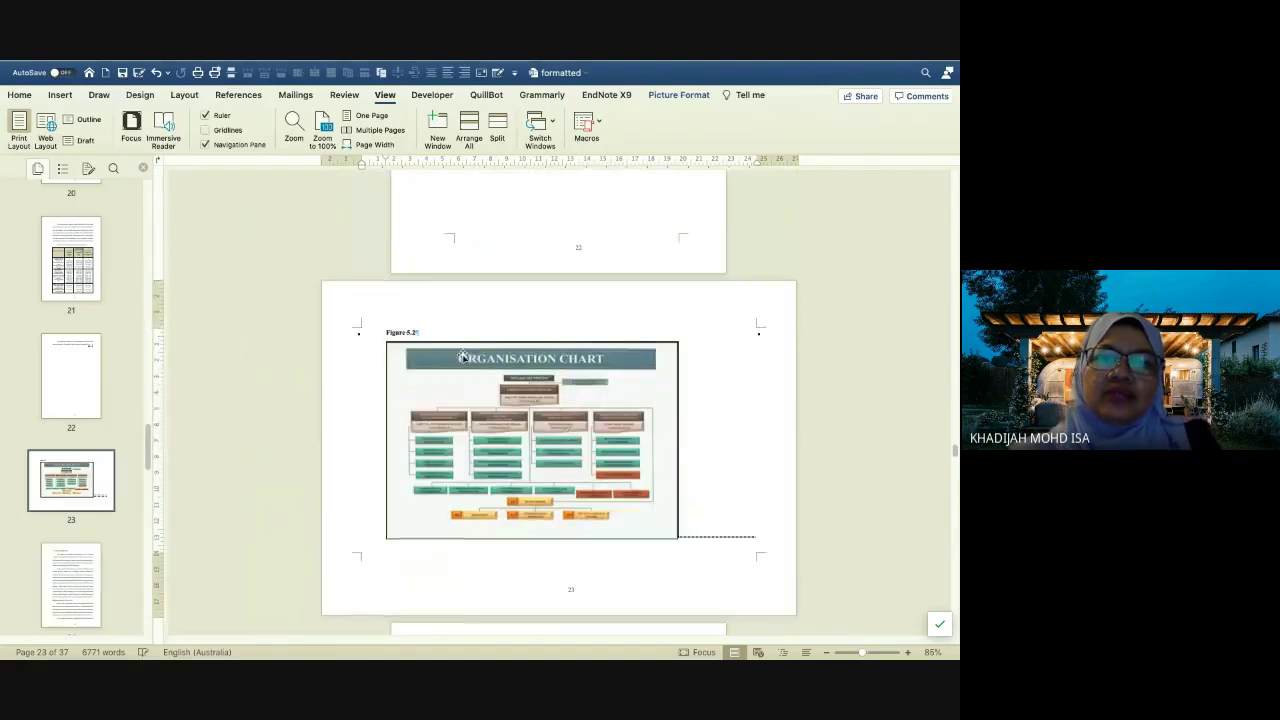
Apply the Caption style to the organisation chart's figure caption and stretch the picture horizontally to the page's right margin
{"action": "left_click", "coordinate": [400, 333]}
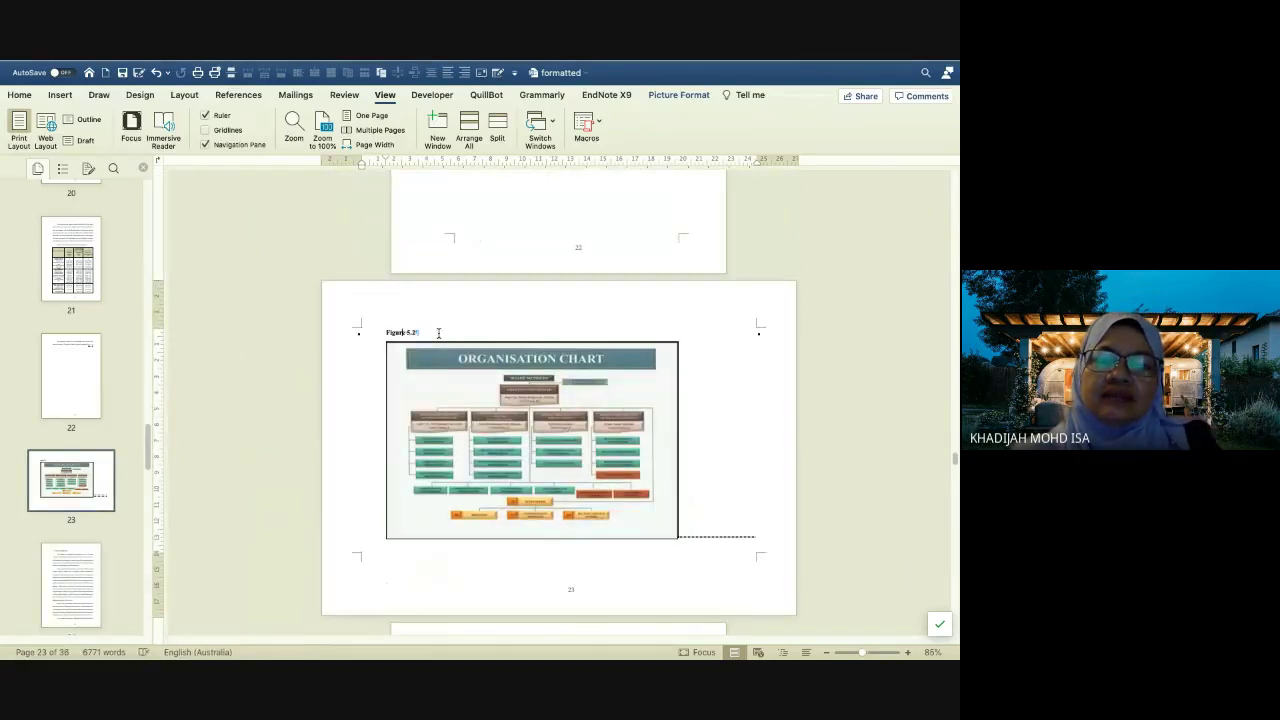
{"action": "left_click", "coordinate": [19, 95]}
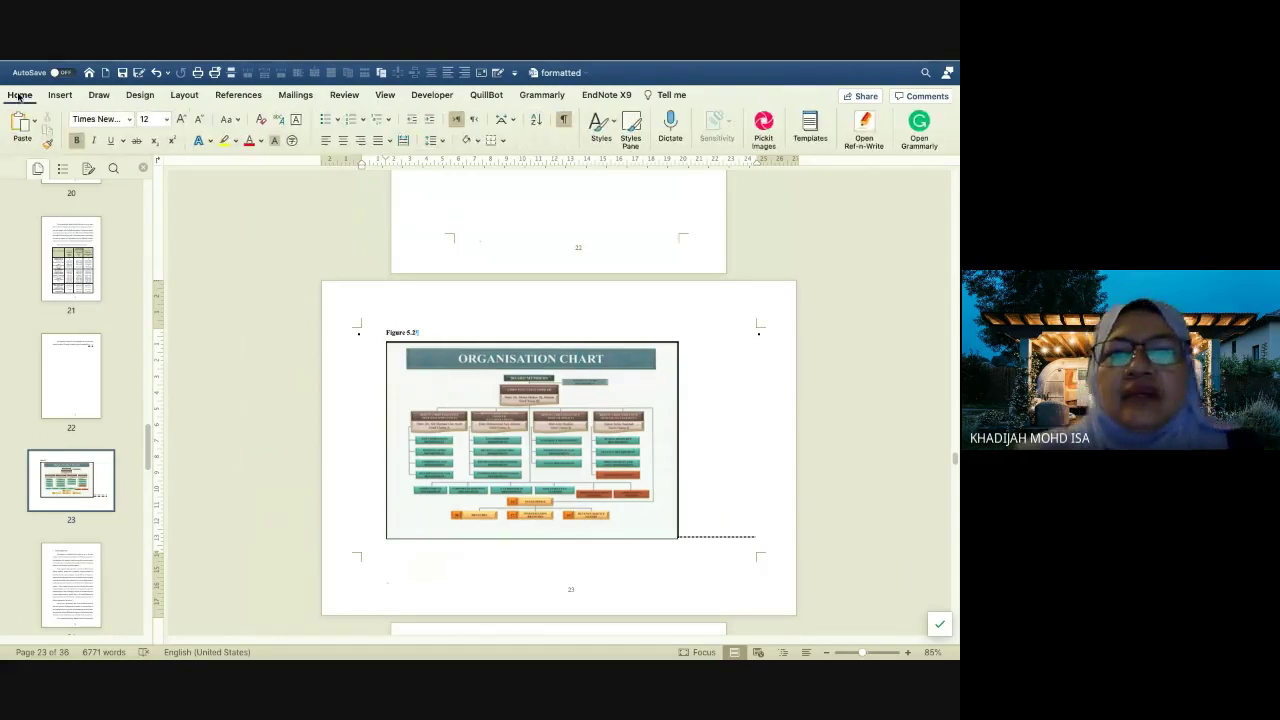
{"action": "left_click", "coordinate": [612, 124]}
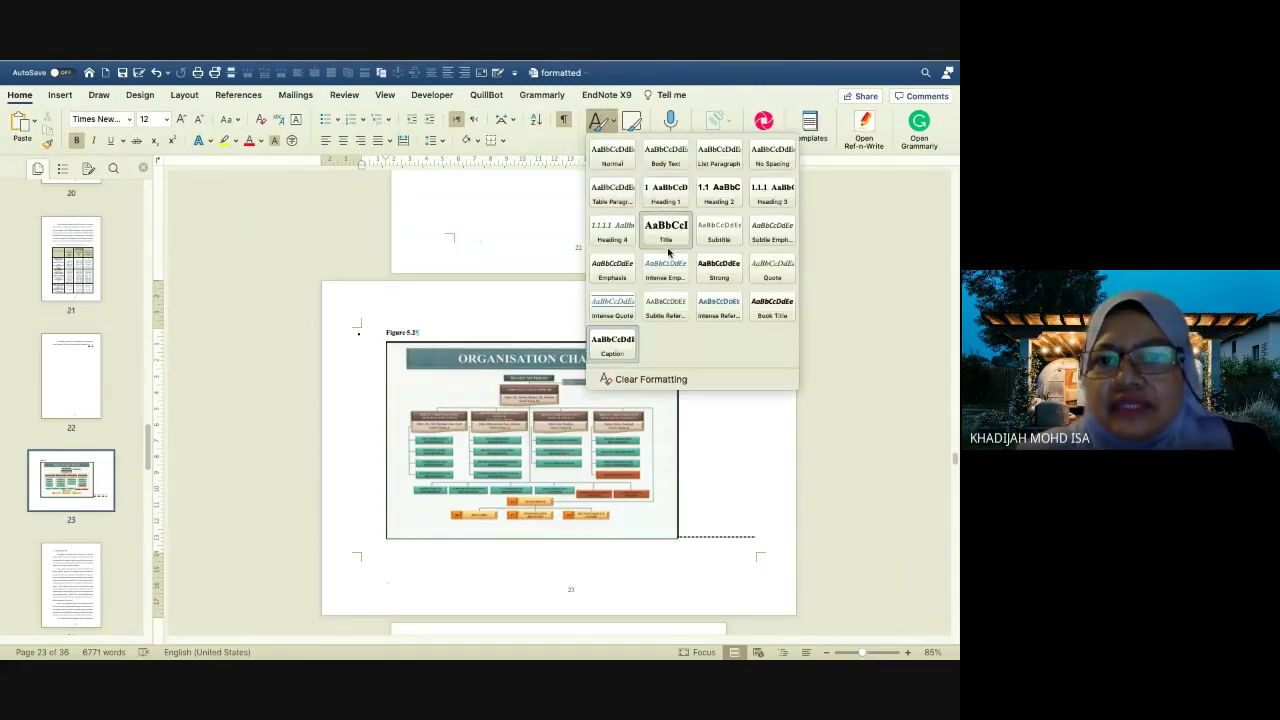
{"action": "left_click", "coordinate": [611, 345]}
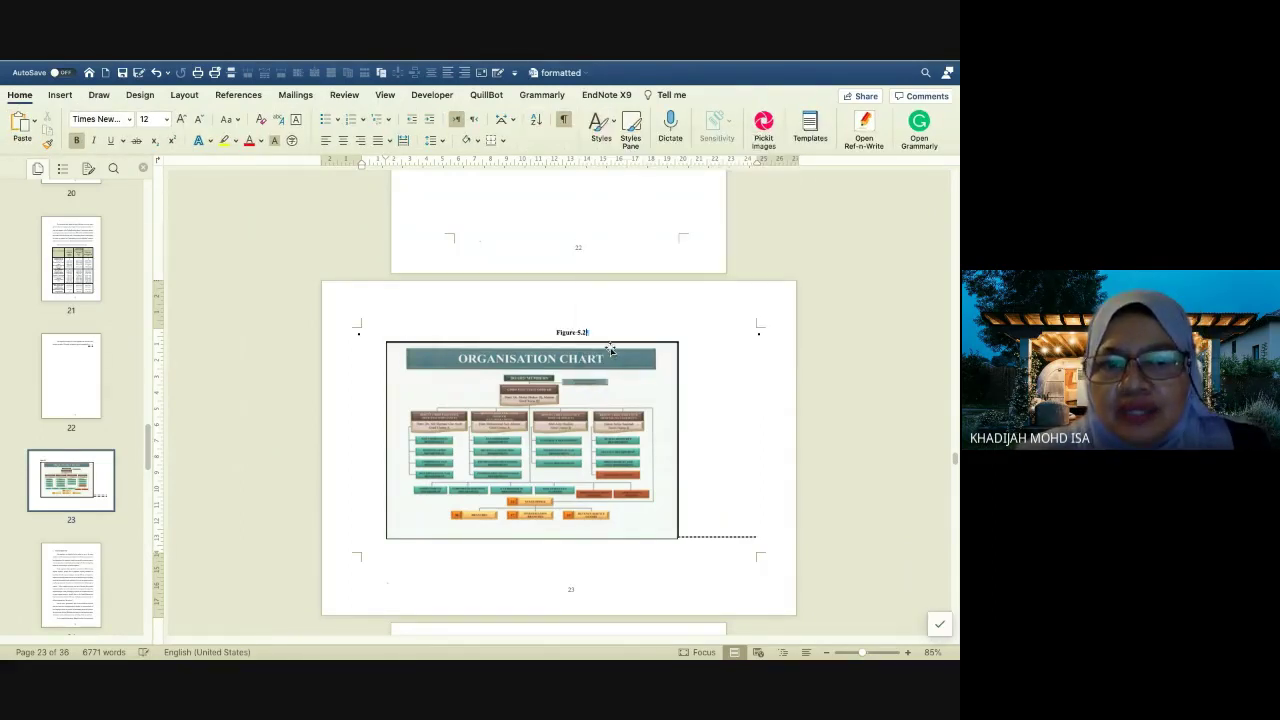
{"action": "left_click", "coordinate": [675, 393]}
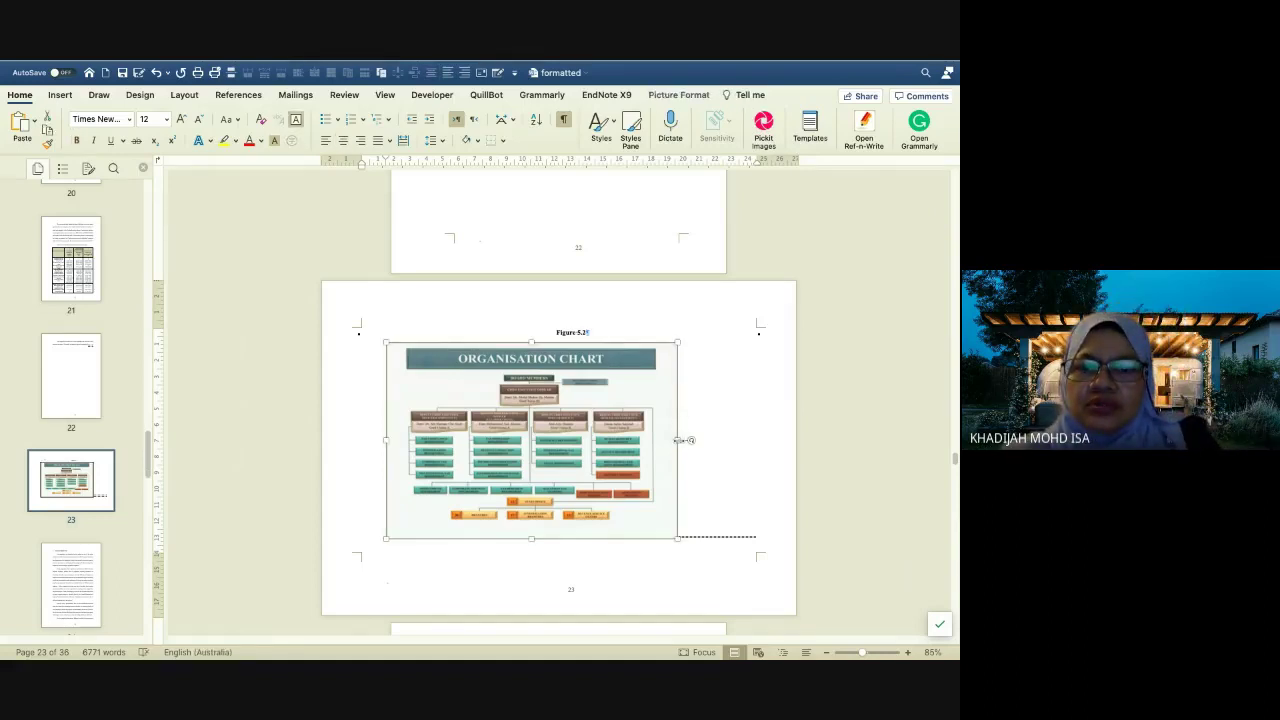
{"action": "left_click_drag", "start_coordinate": [678, 440], "coordinate": [757, 440]}
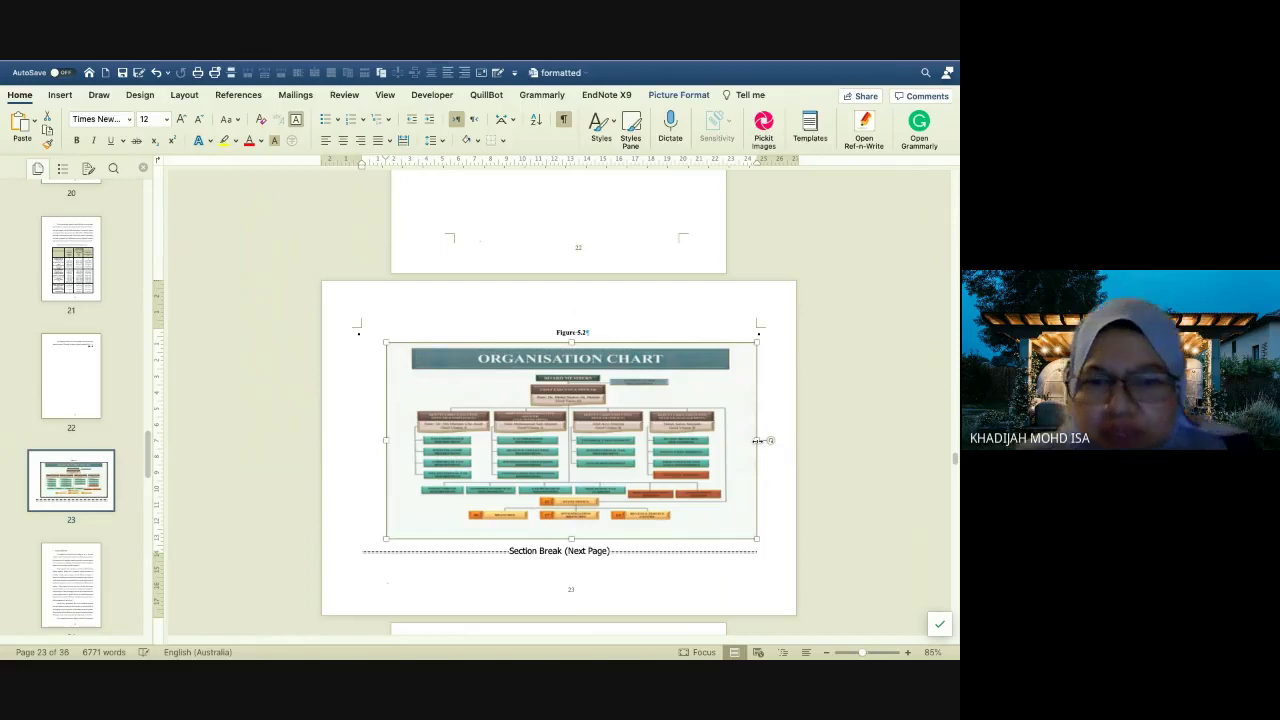
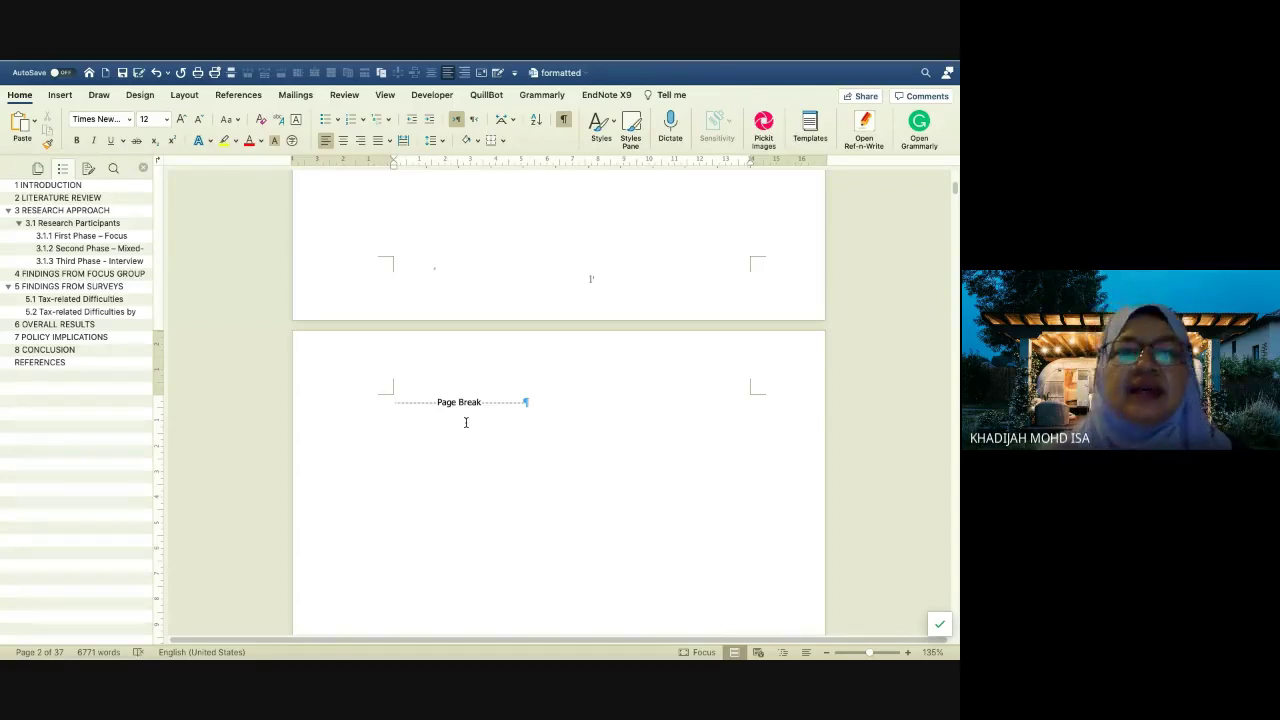
Insert an automatic table of contents in the Classic design before the page break on page 2 and review its entries
{"action": "left_click", "coordinate": [238, 95]}
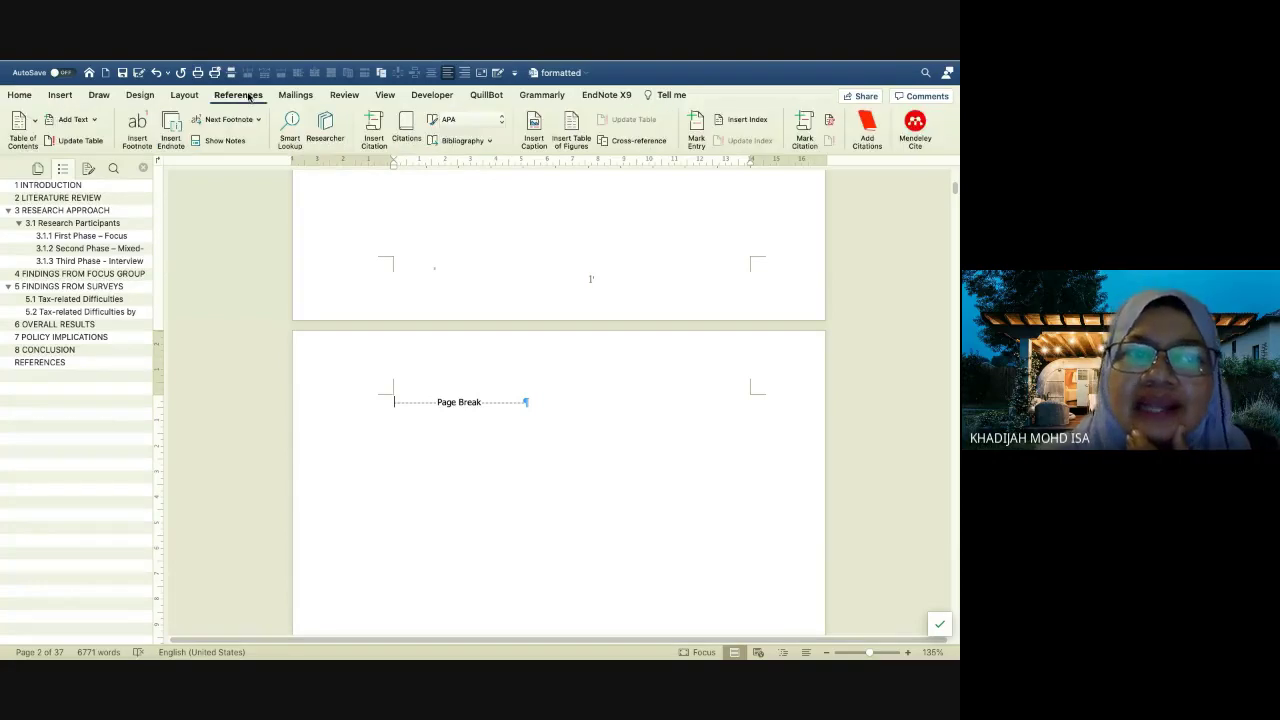
{"action": "left_click", "coordinate": [34, 125]}
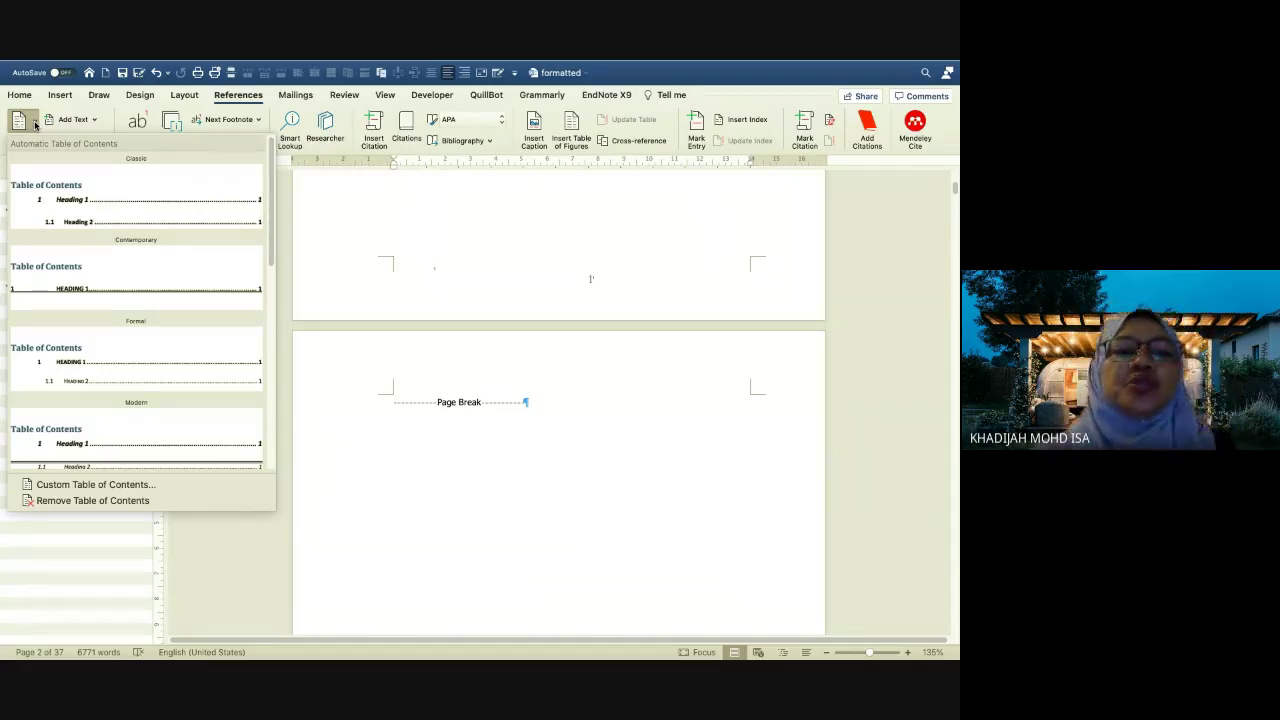
{"action": "left_click", "coordinate": [186, 209]}
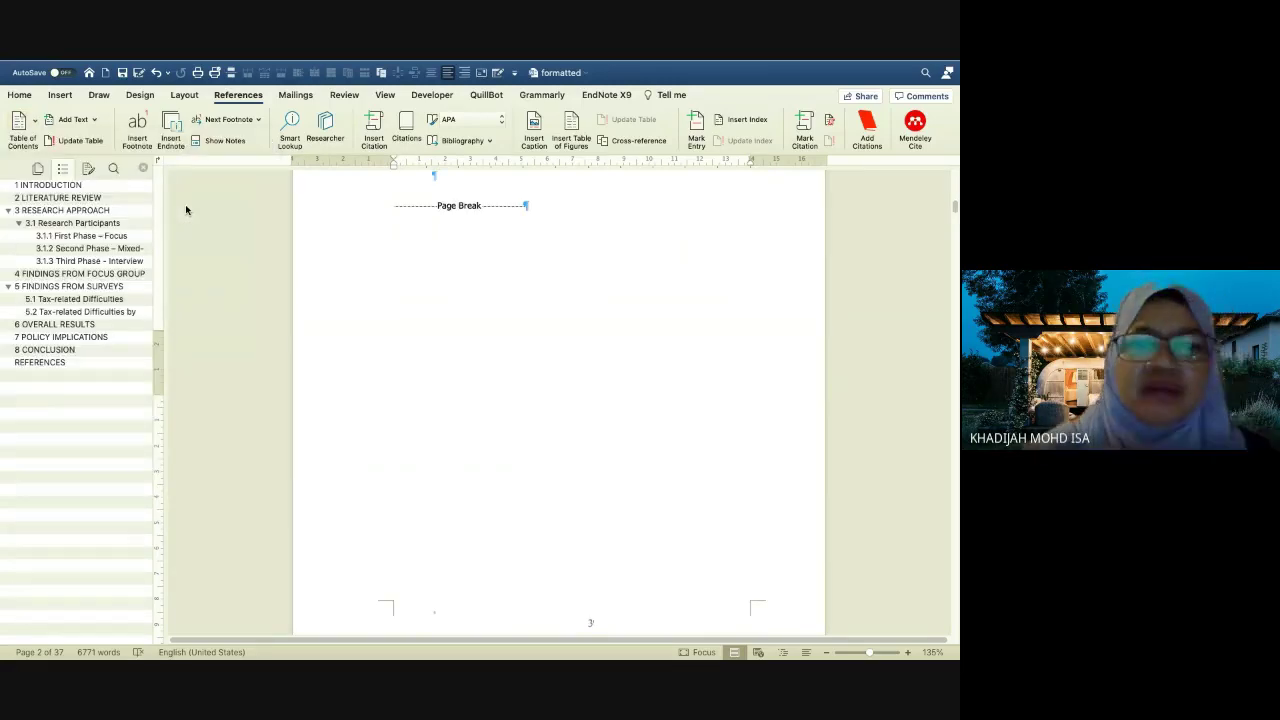
{"action": "scroll", "coordinate": [506, 262], "scroll_direction": "up", "scroll_amount": 10}
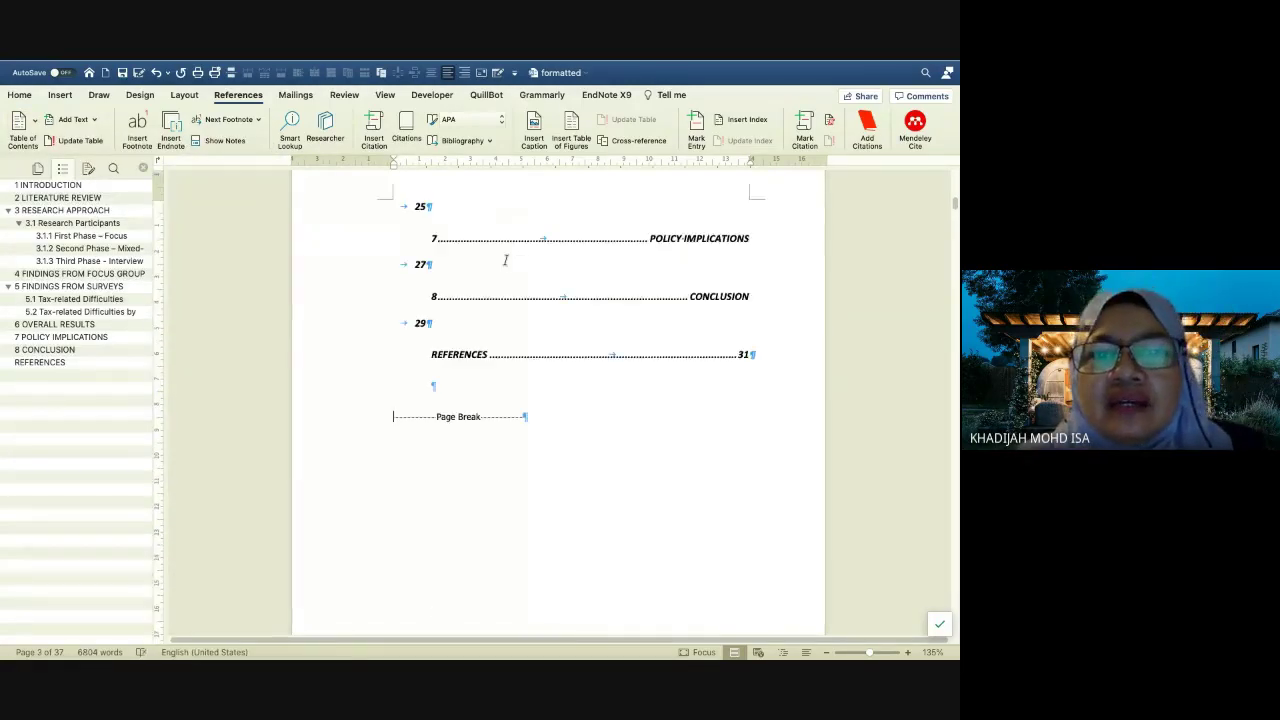
{"action": "scroll", "coordinate": [506, 262], "scroll_direction": "up", "scroll_amount": 15}
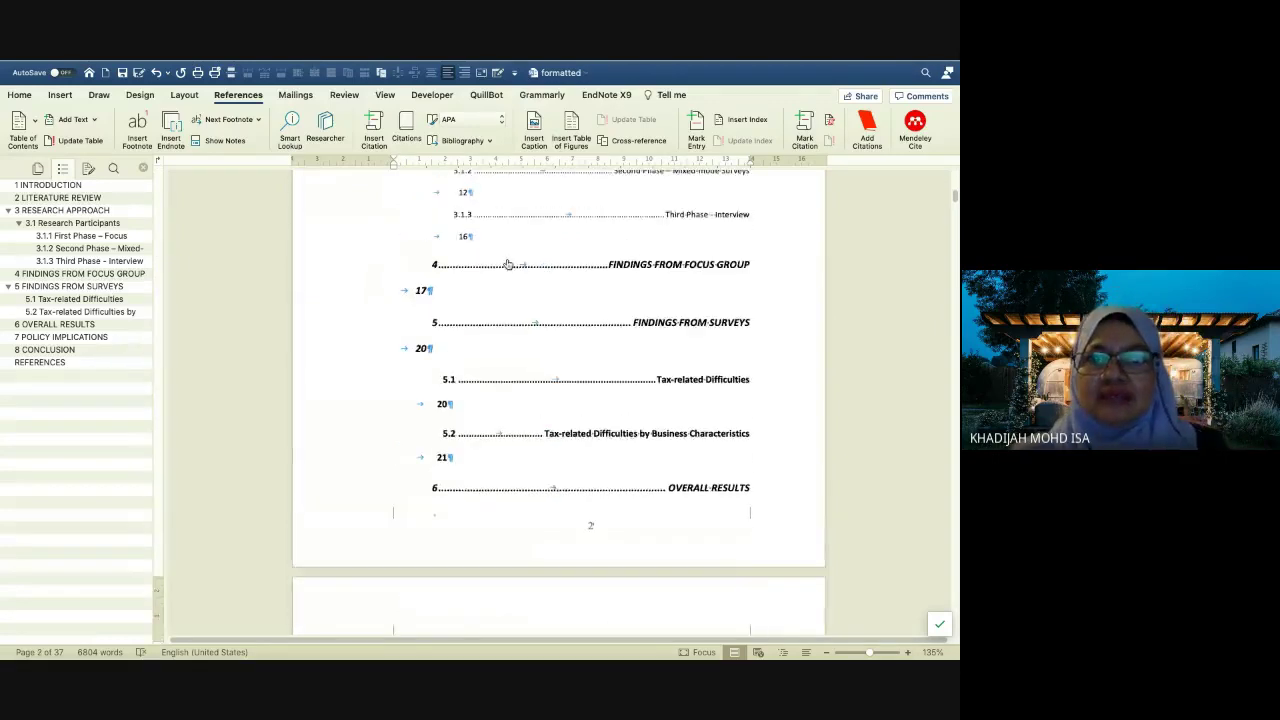
{"action": "scroll", "coordinate": [506, 260], "scroll_direction": "up", "scroll_amount": 3}
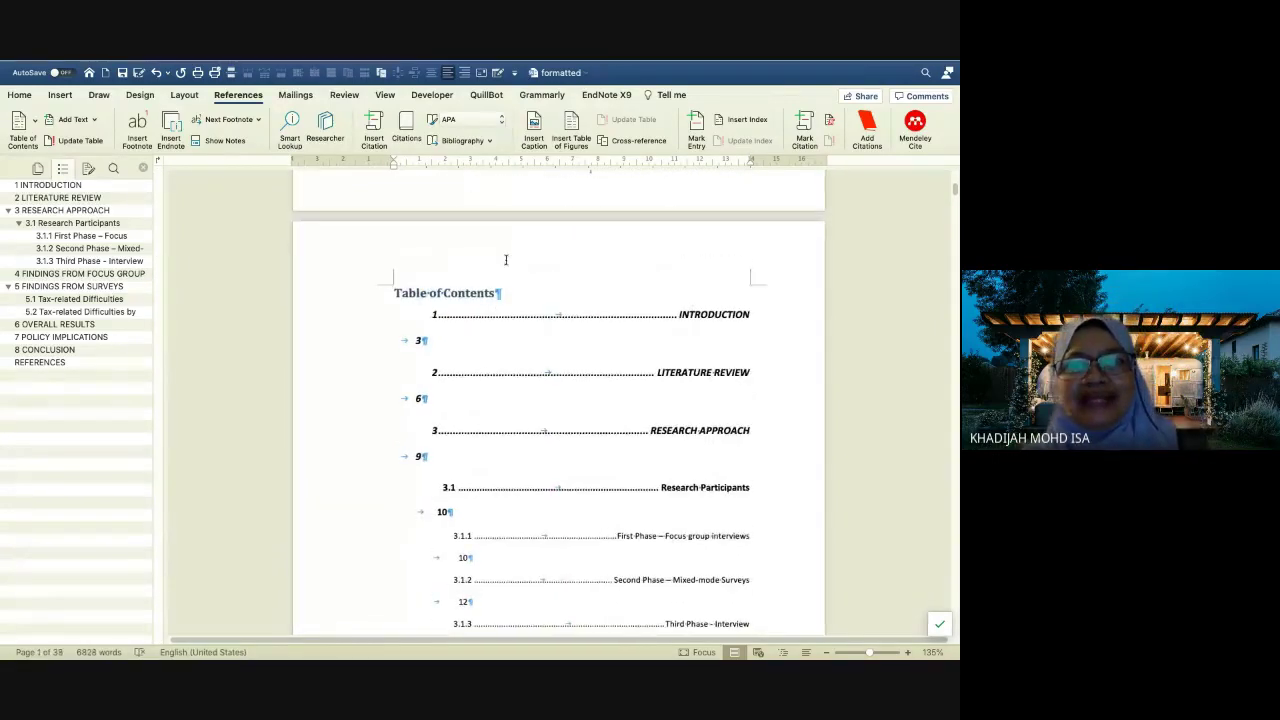
{"action": "scroll", "coordinate": [506, 260], "scroll_direction": "down", "scroll_amount": 2}
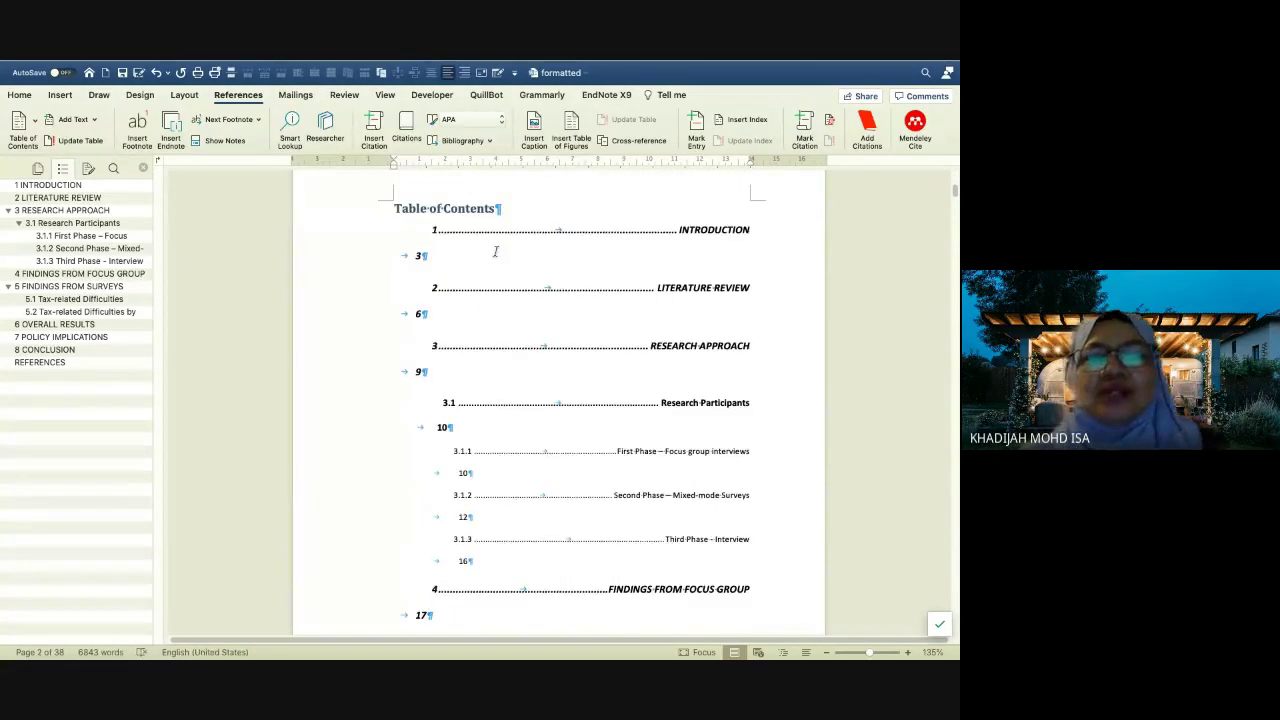
Follow the Introduction entry's link from the table of contents to its heading and return to the contents list
{"action": "left_click", "coordinate": [450, 231]}
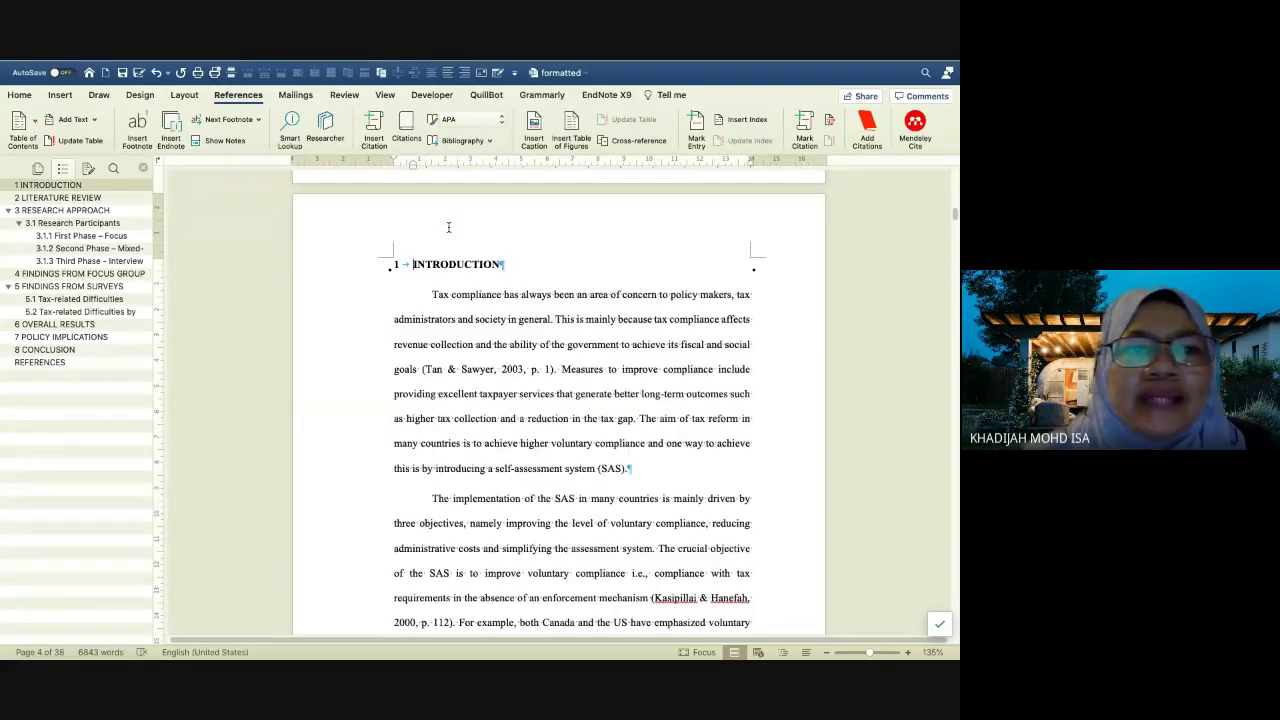
{"action": "scroll", "coordinate": [448, 227], "scroll_direction": "up", "scroll_amount": 15}
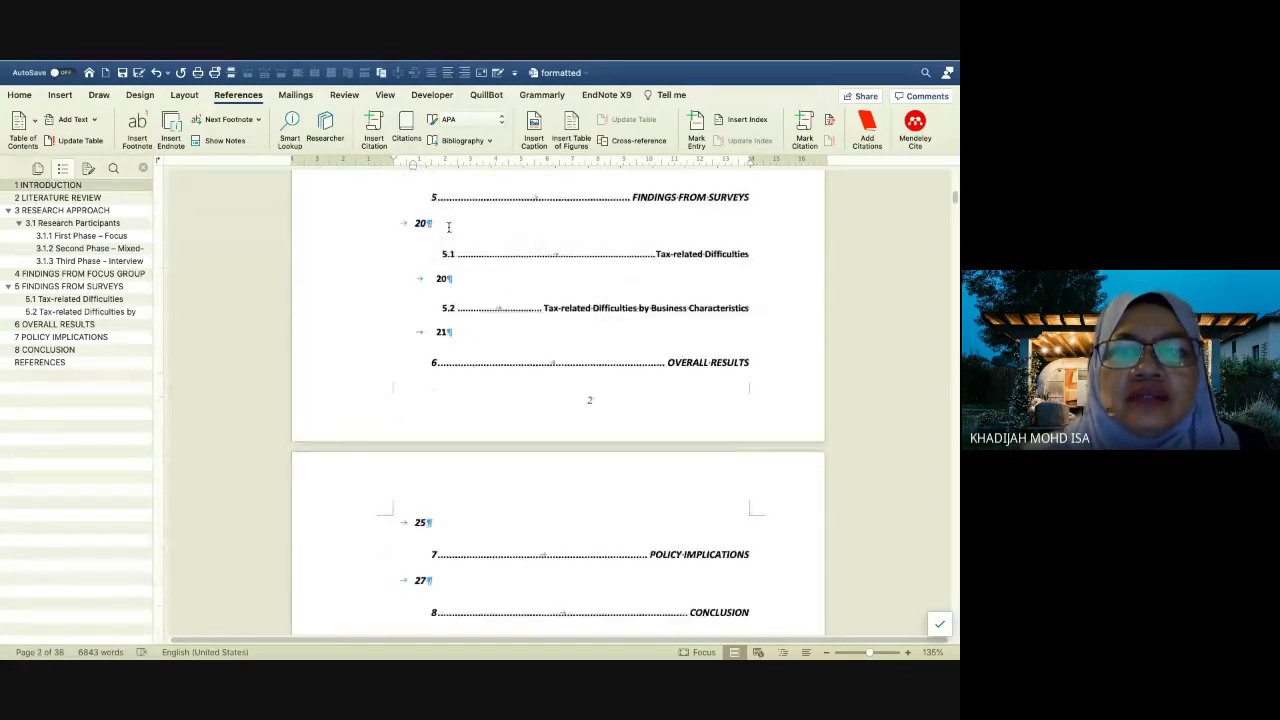
{"action": "left_click", "coordinate": [428, 430]}
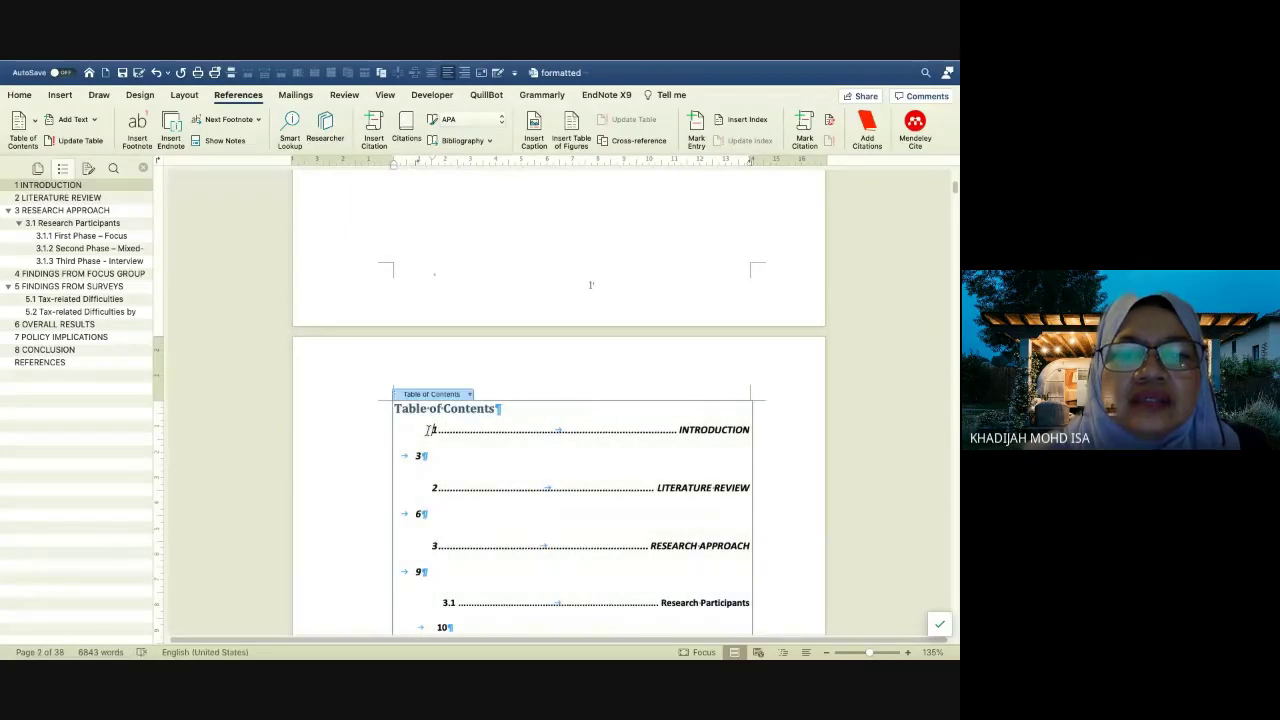
Preview the Classic and Distinctive formats in the custom table of contents settings and choose the From template format
{"action": "left_click", "coordinate": [37, 121]}
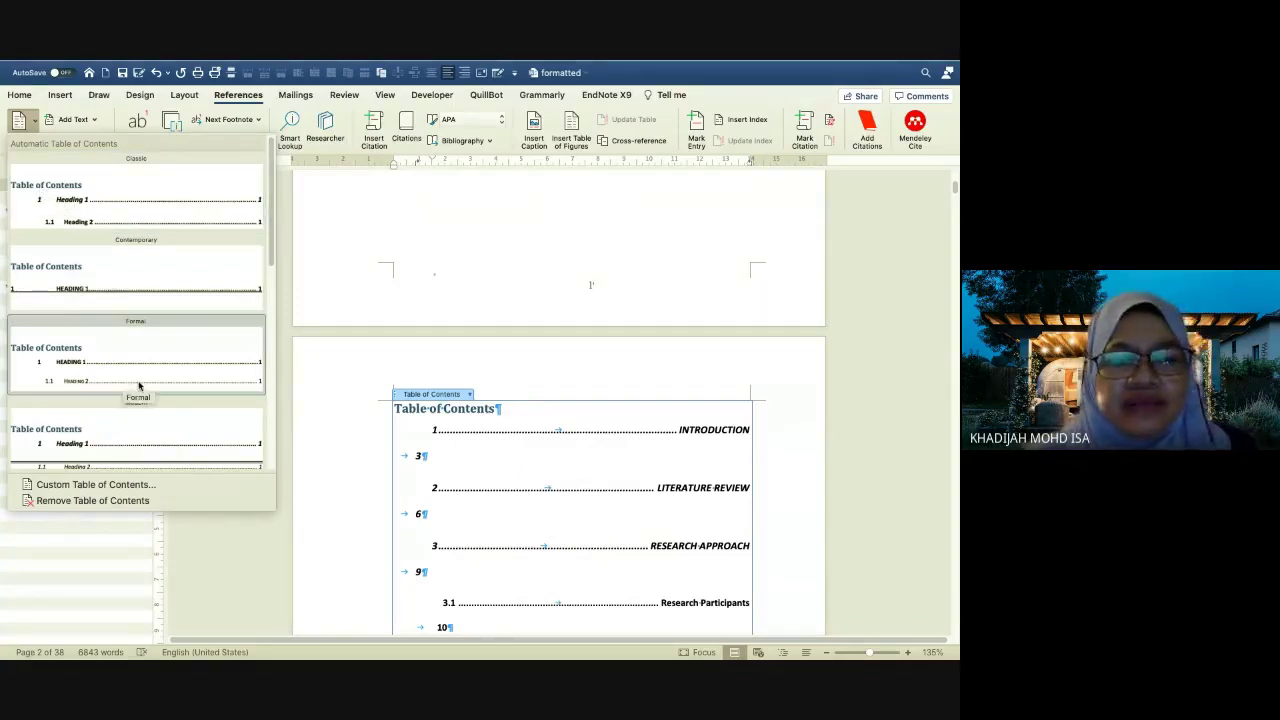
{"action": "left_click", "coordinate": [130, 489]}
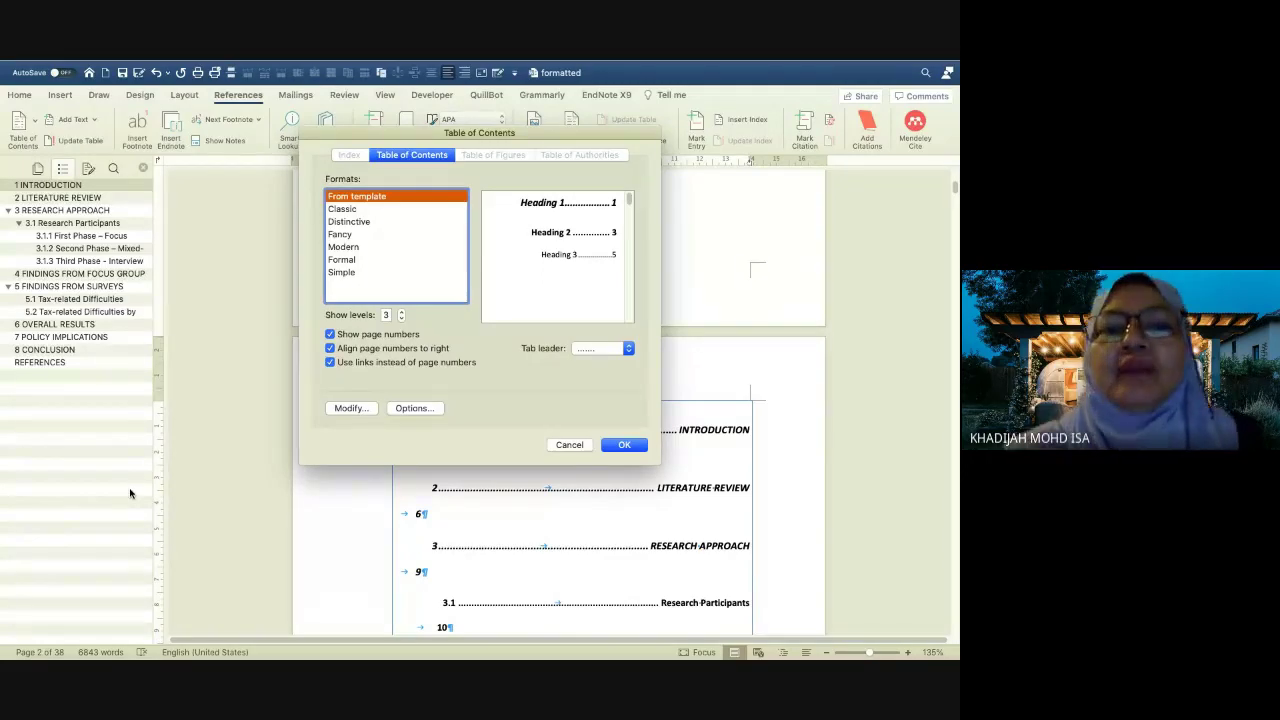
{"action": "left_click", "coordinate": [351, 210]}
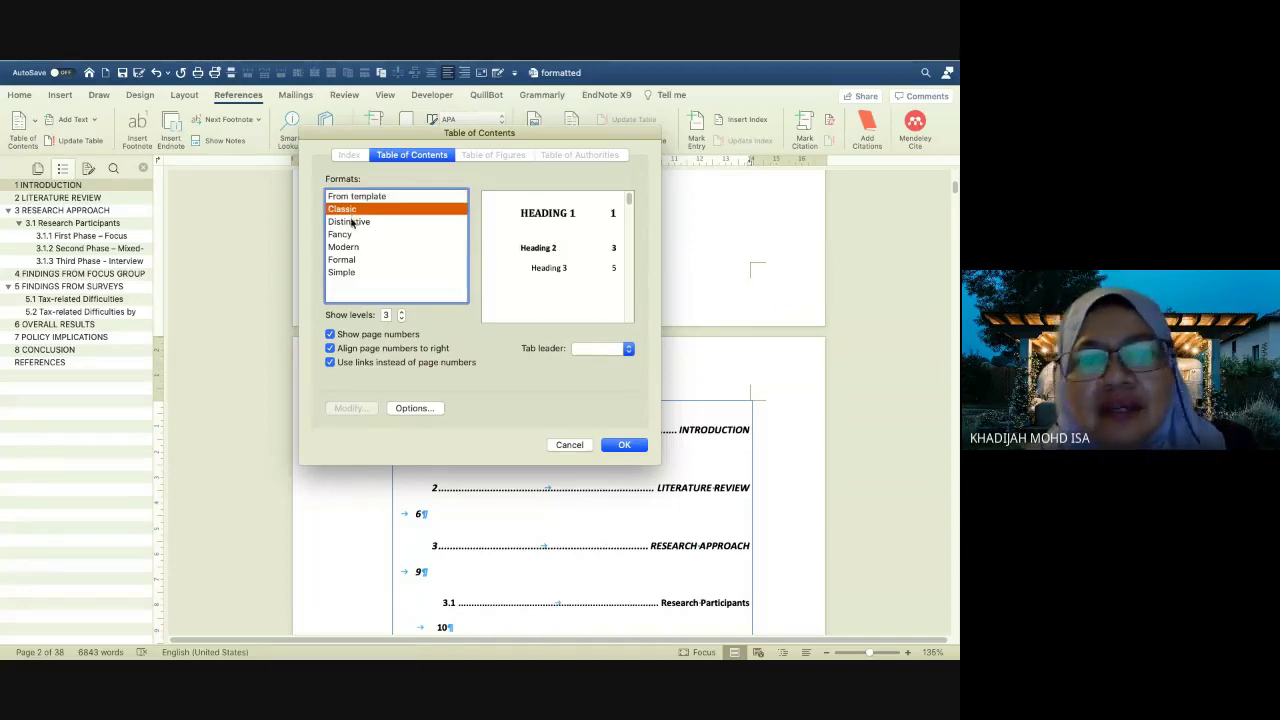
{"action": "left_click", "coordinate": [352, 222]}
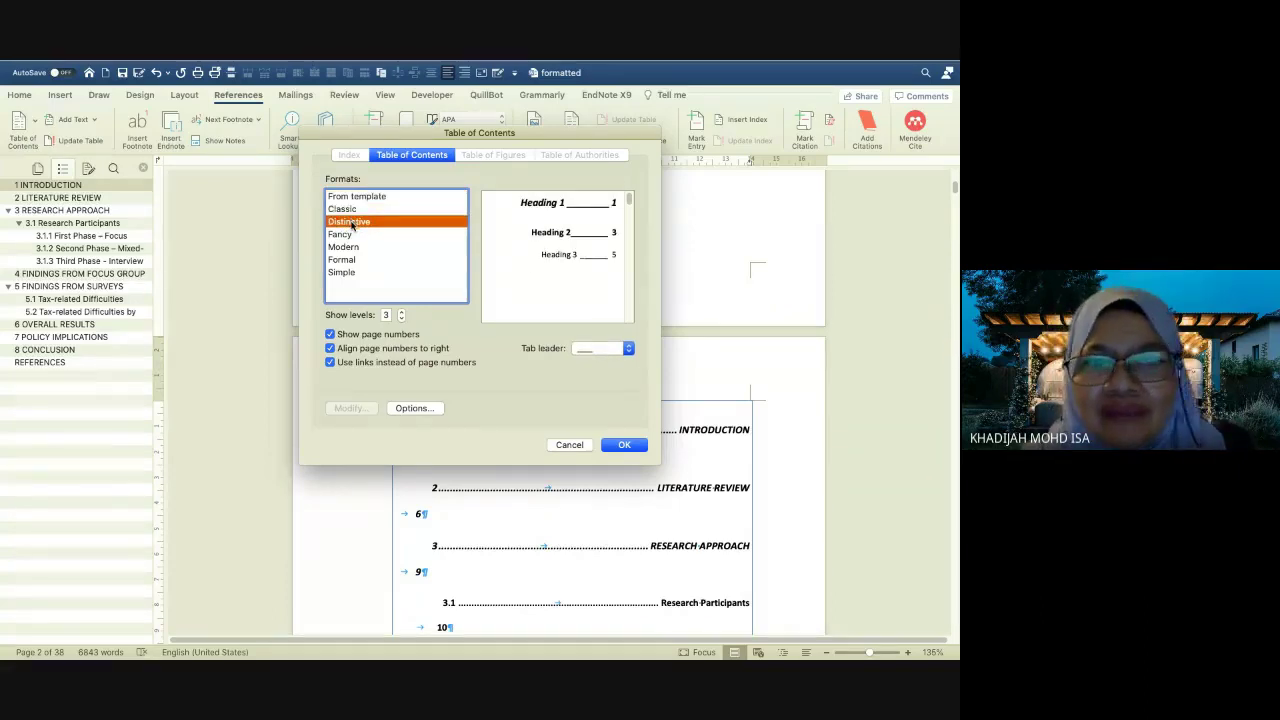
{"action": "left_click", "coordinate": [367, 200]}
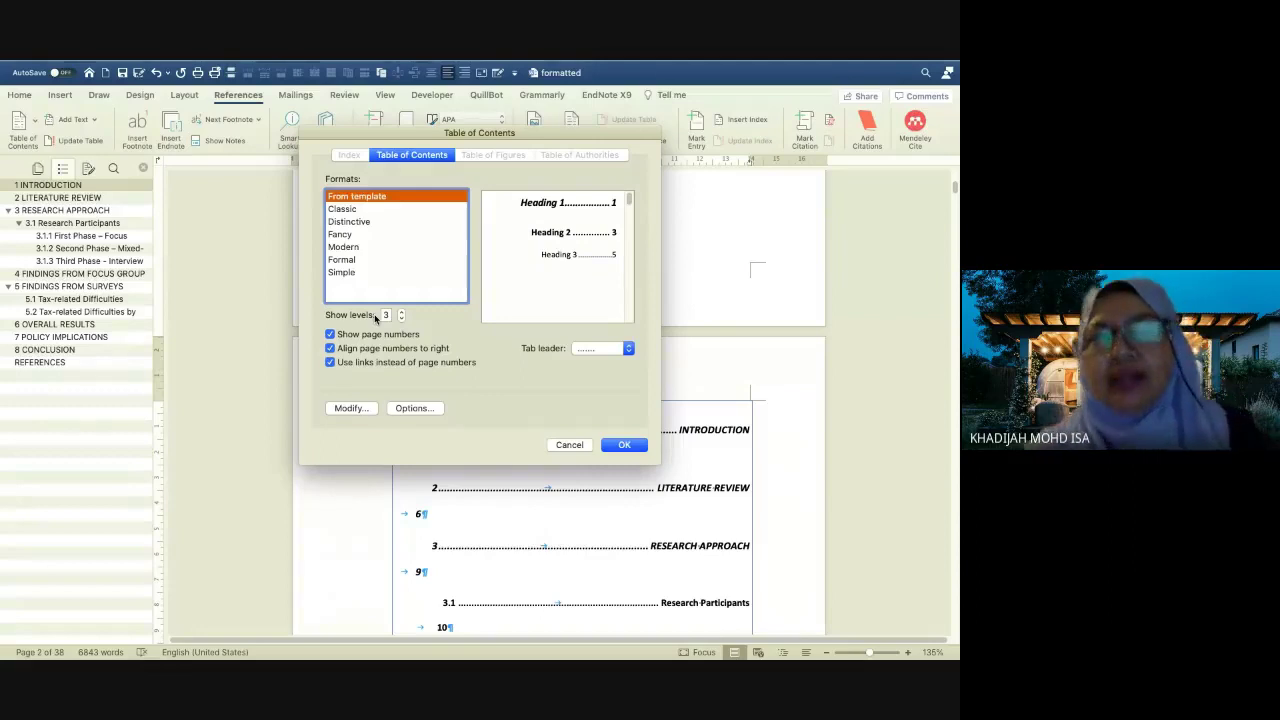
{"action": "key", "text": "ctrl+Left"}
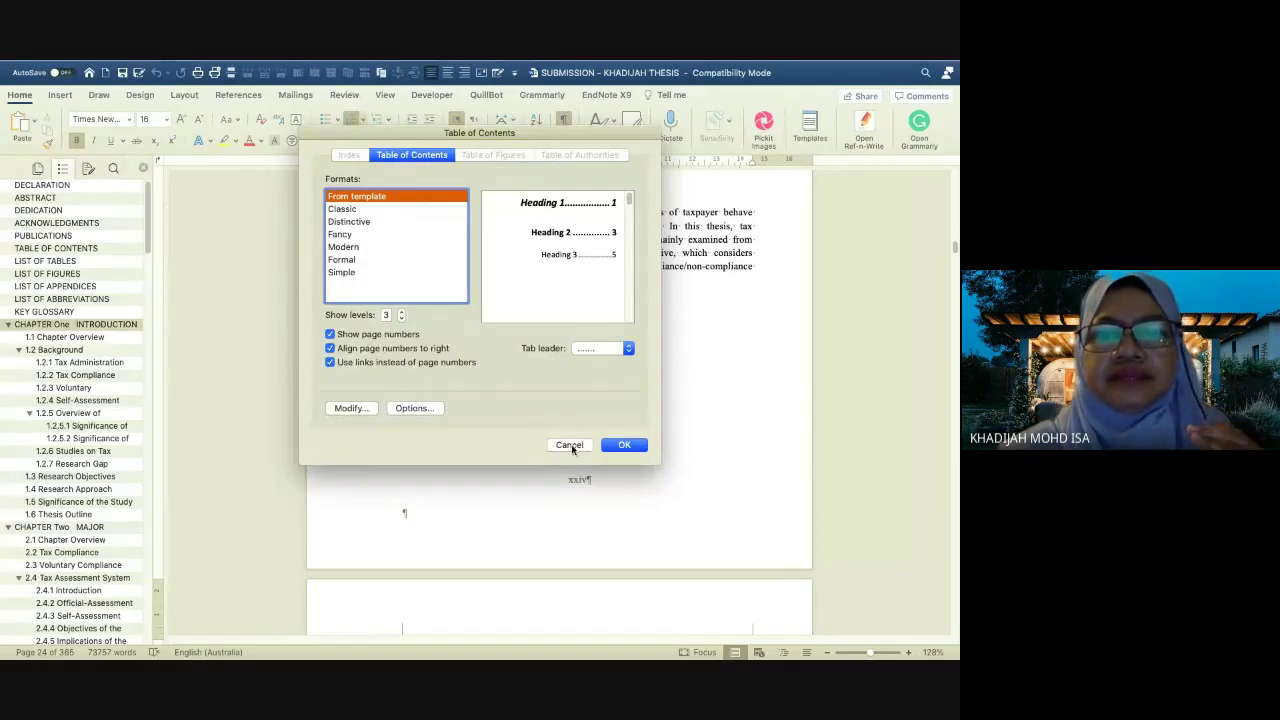
{"action": "key", "text": "ctrl+Right"}
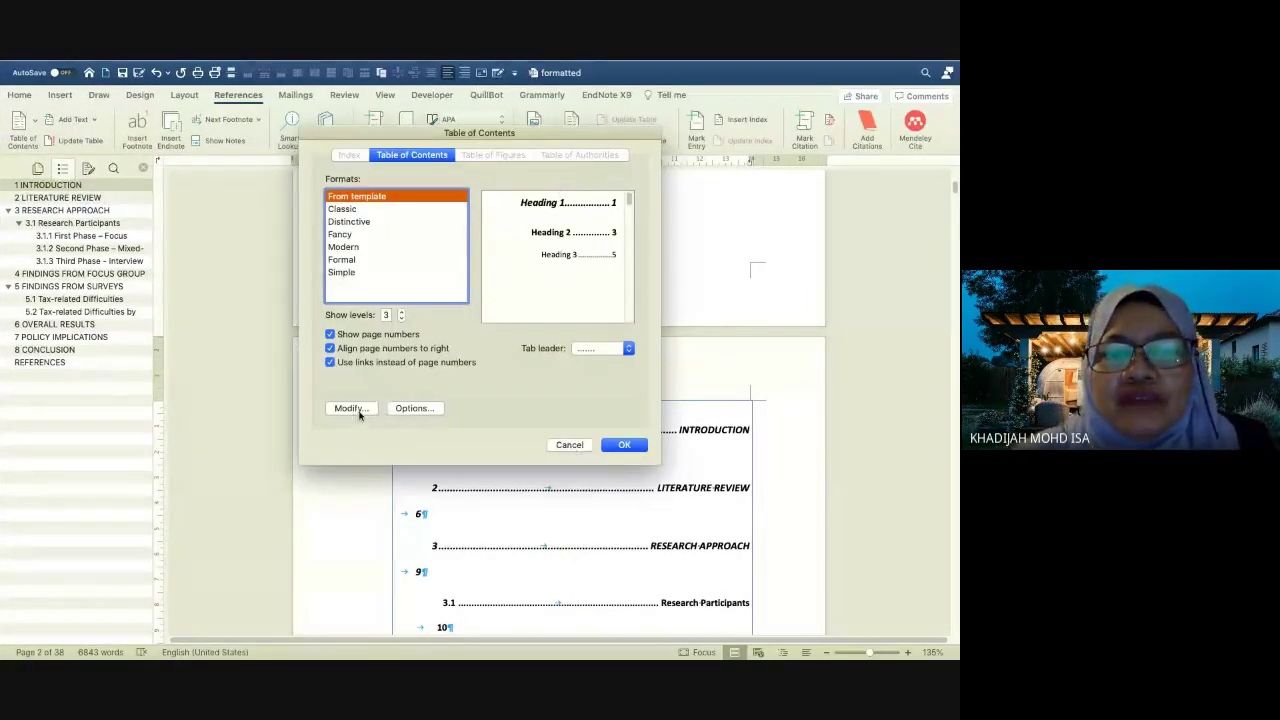
Modify the TOC 1 entry style by removing its italic formatting and changing its font to Times New Roman
{"action": "left_click", "coordinate": [359, 411]}
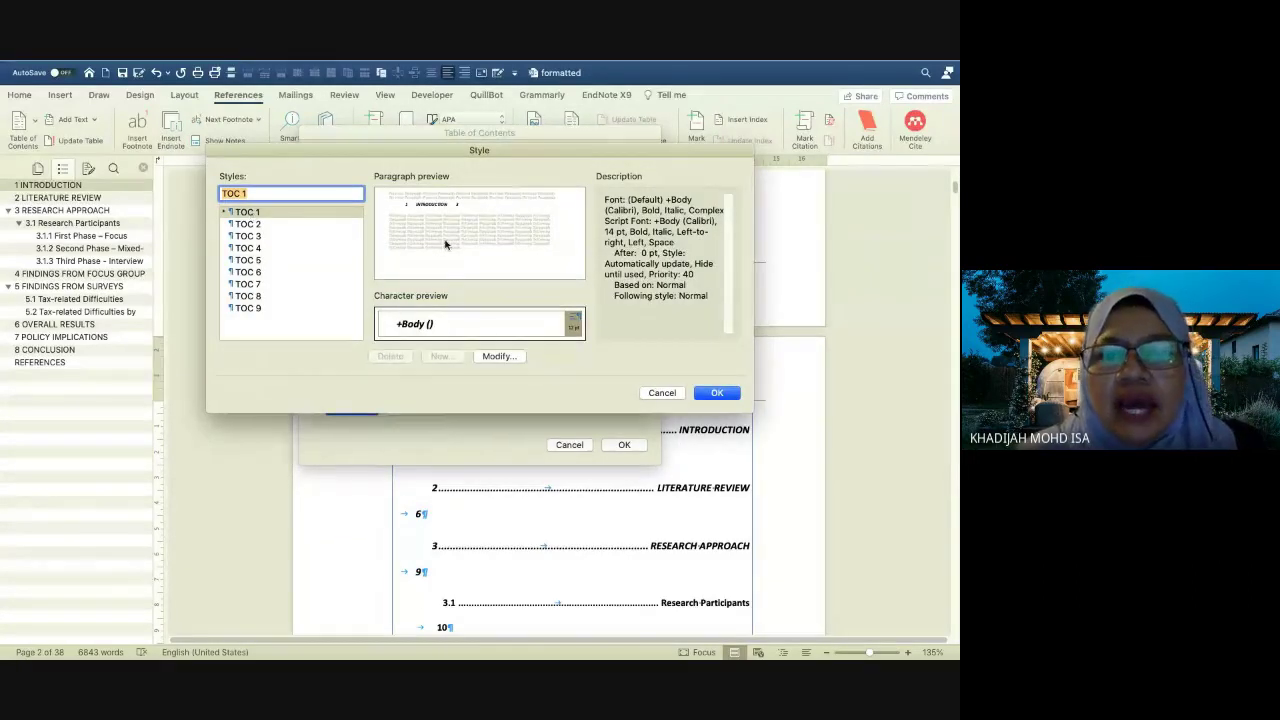
{"action": "left_click", "coordinate": [497, 357]}
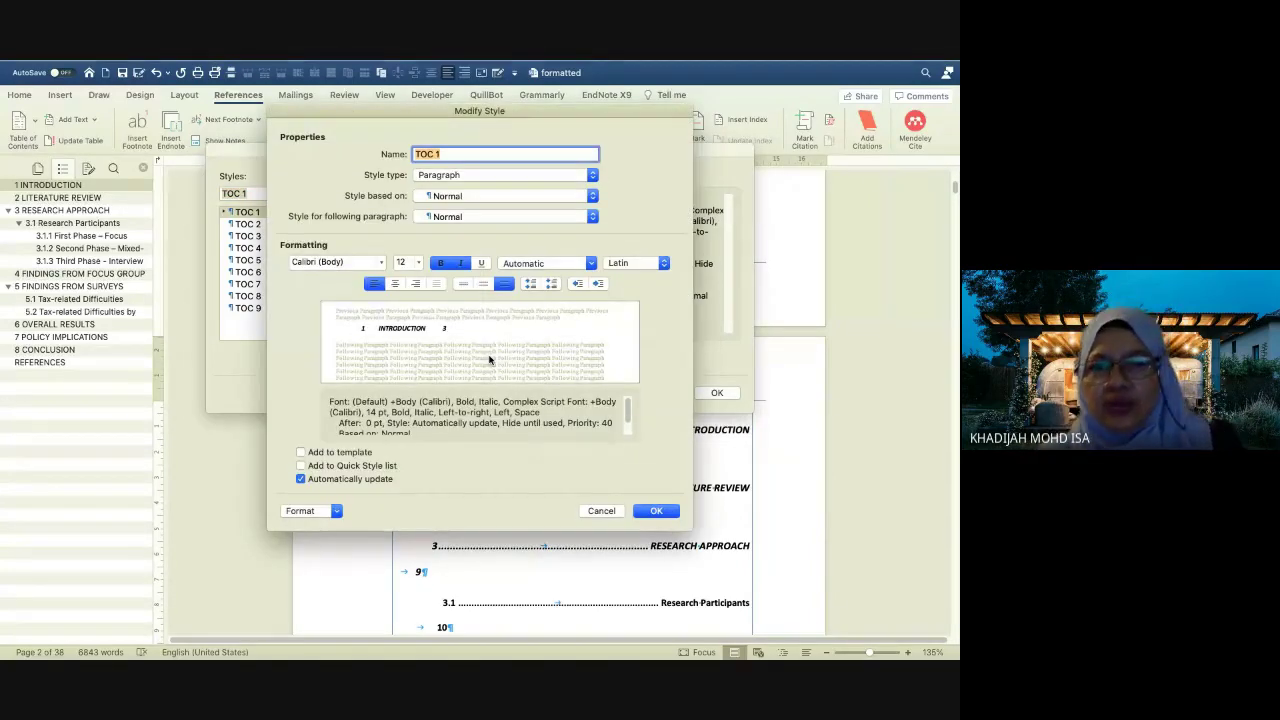
{"action": "left_click", "coordinate": [460, 263]}
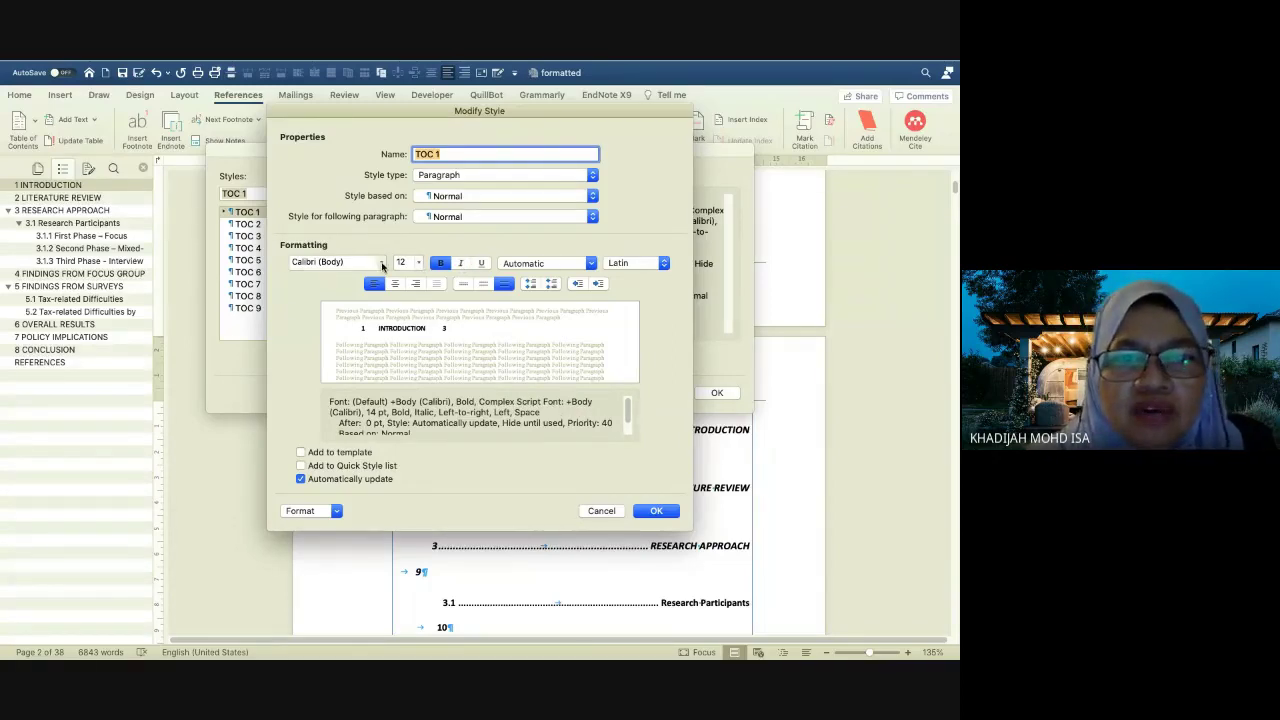
{"action": "left_click", "coordinate": [381, 263]}
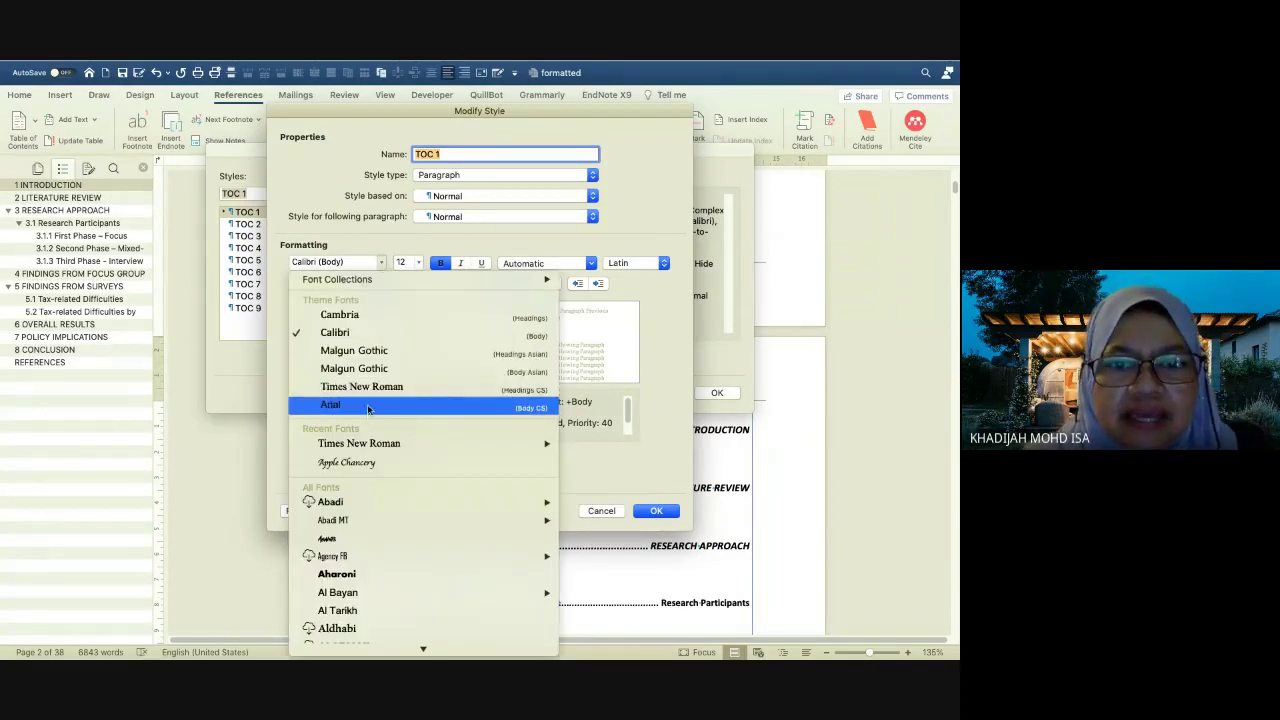
{"action": "mouse_move", "coordinate": [373, 444]}
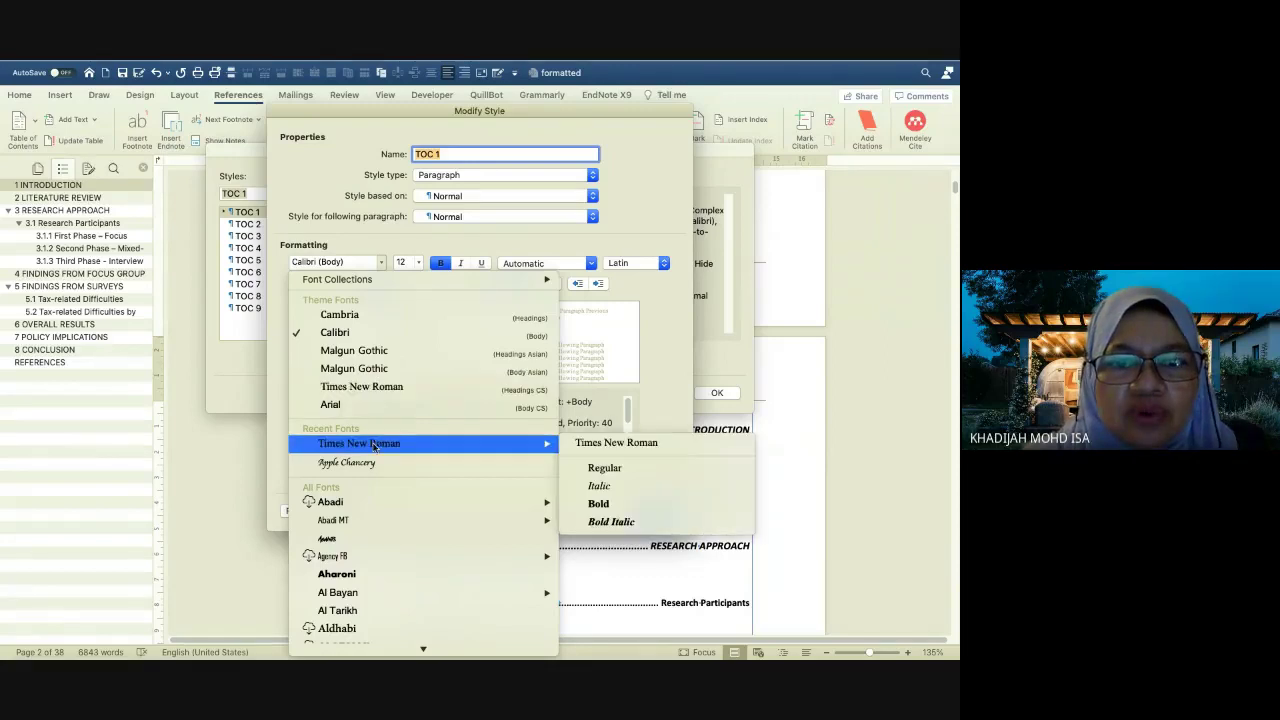
{"action": "left_click", "coordinate": [580, 444]}
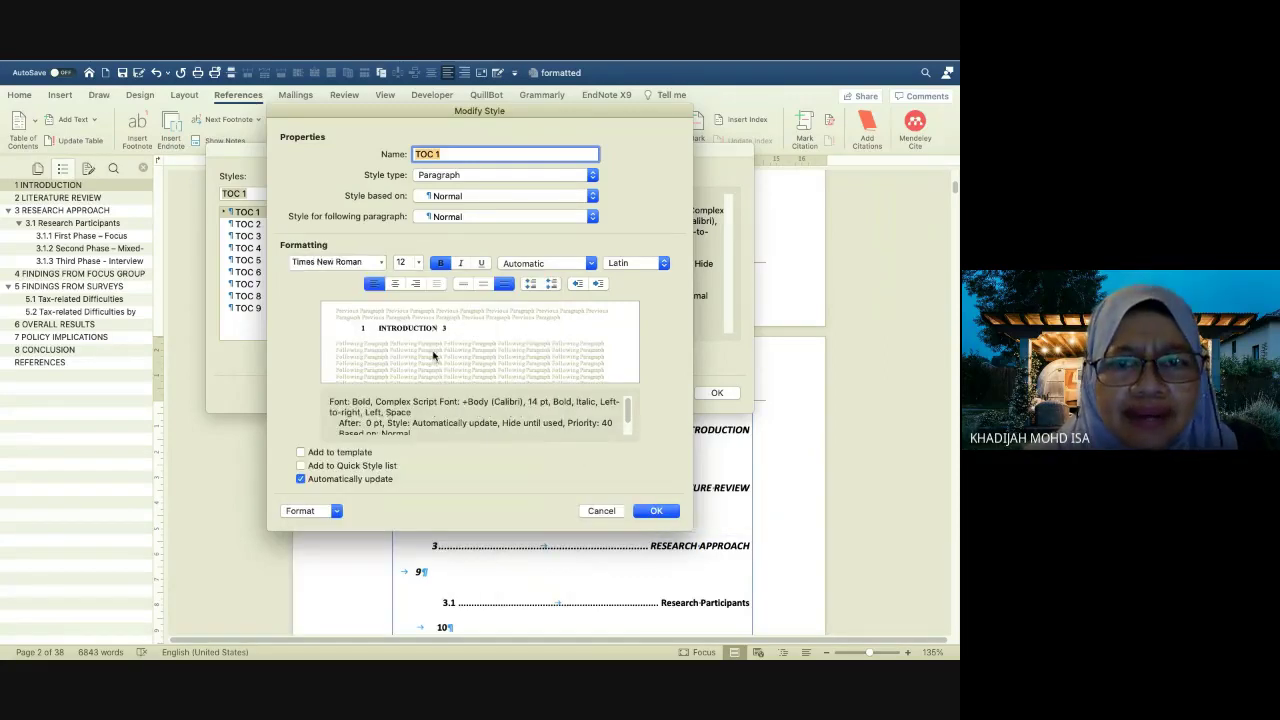
Set the special indentation in the TOC 1 style's paragraph settings to none
{"action": "left_click", "coordinate": [336, 510]}
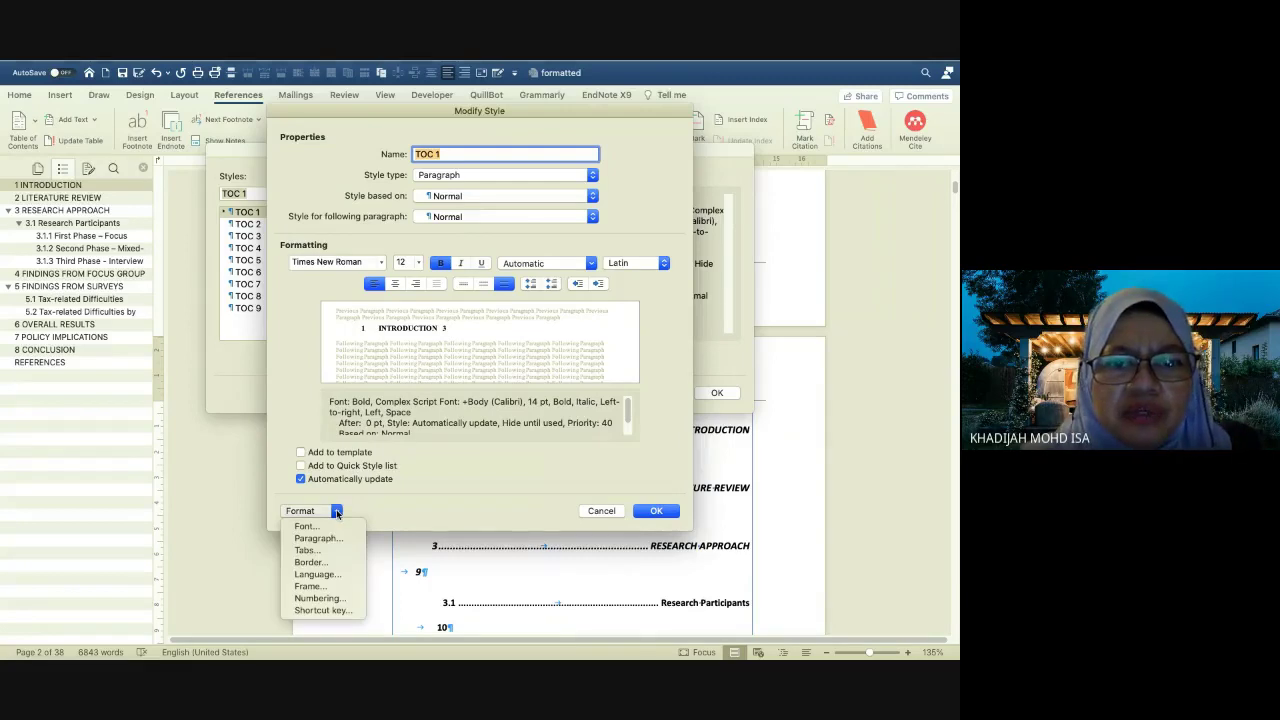
{"action": "left_click", "coordinate": [334, 536]}
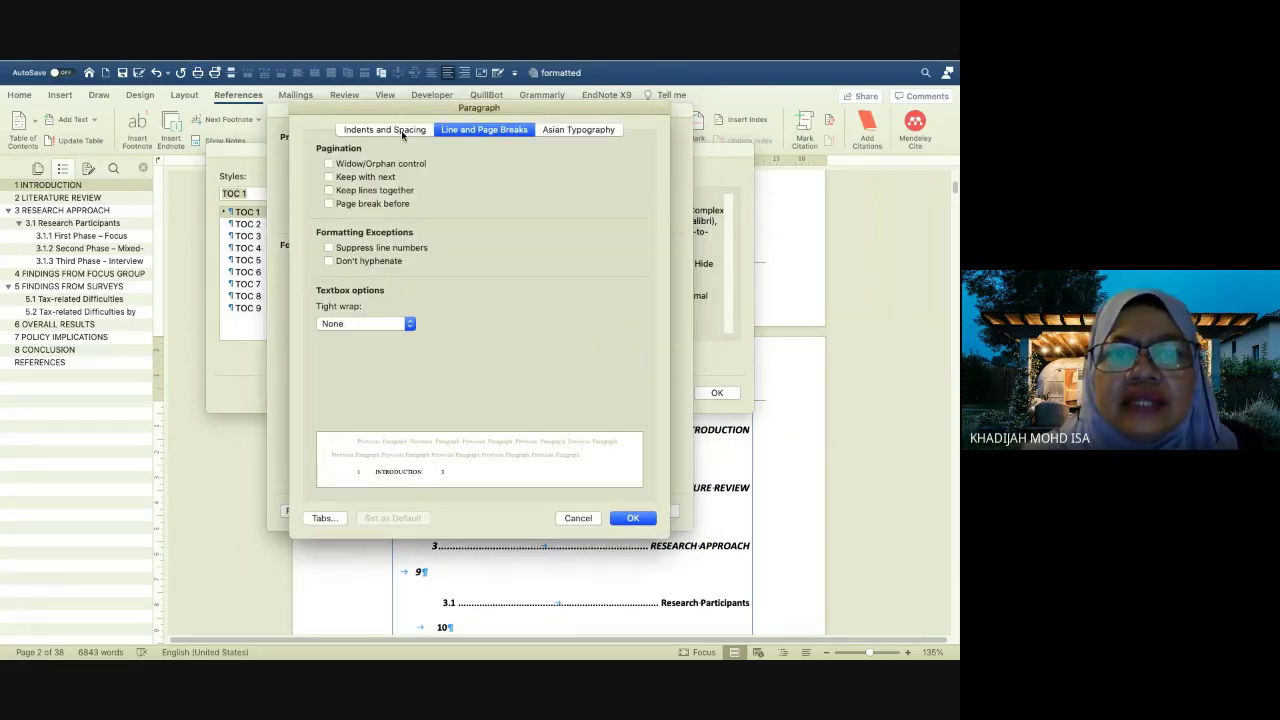
{"action": "left_click", "coordinate": [403, 131]}
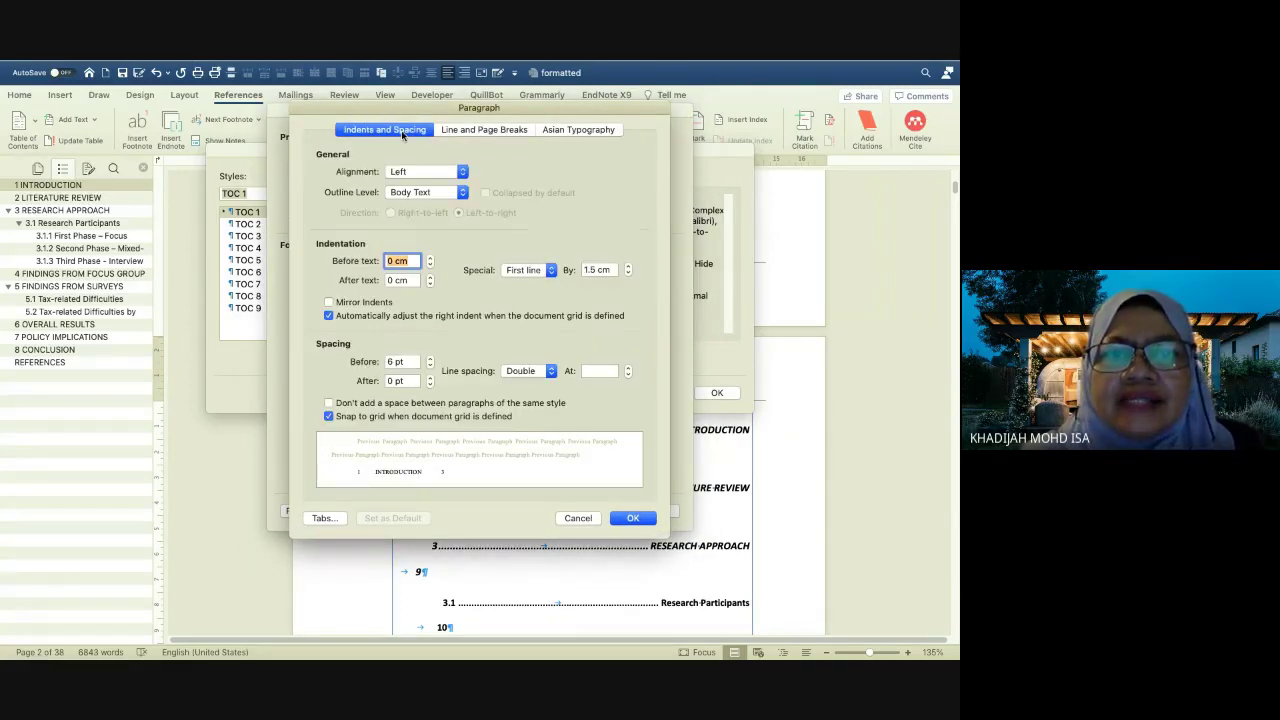
{"action": "left_click", "coordinate": [530, 270]}
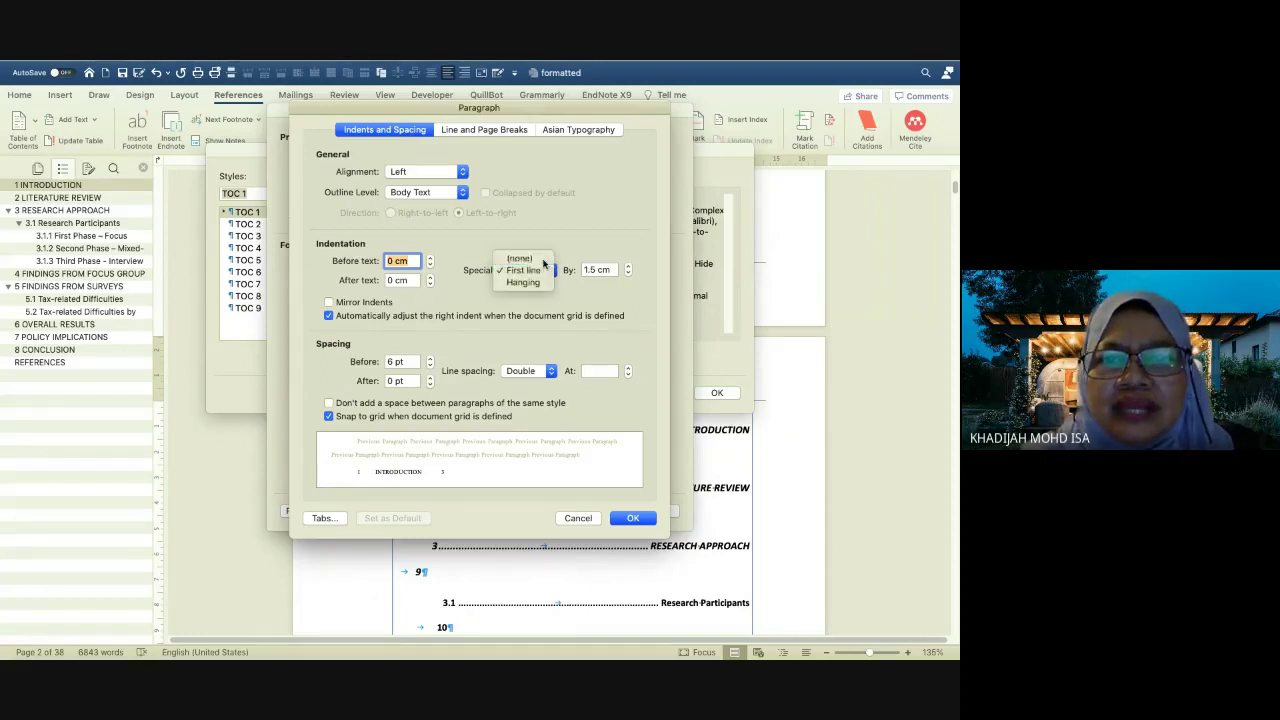
{"action": "left_click", "coordinate": [540, 259]}
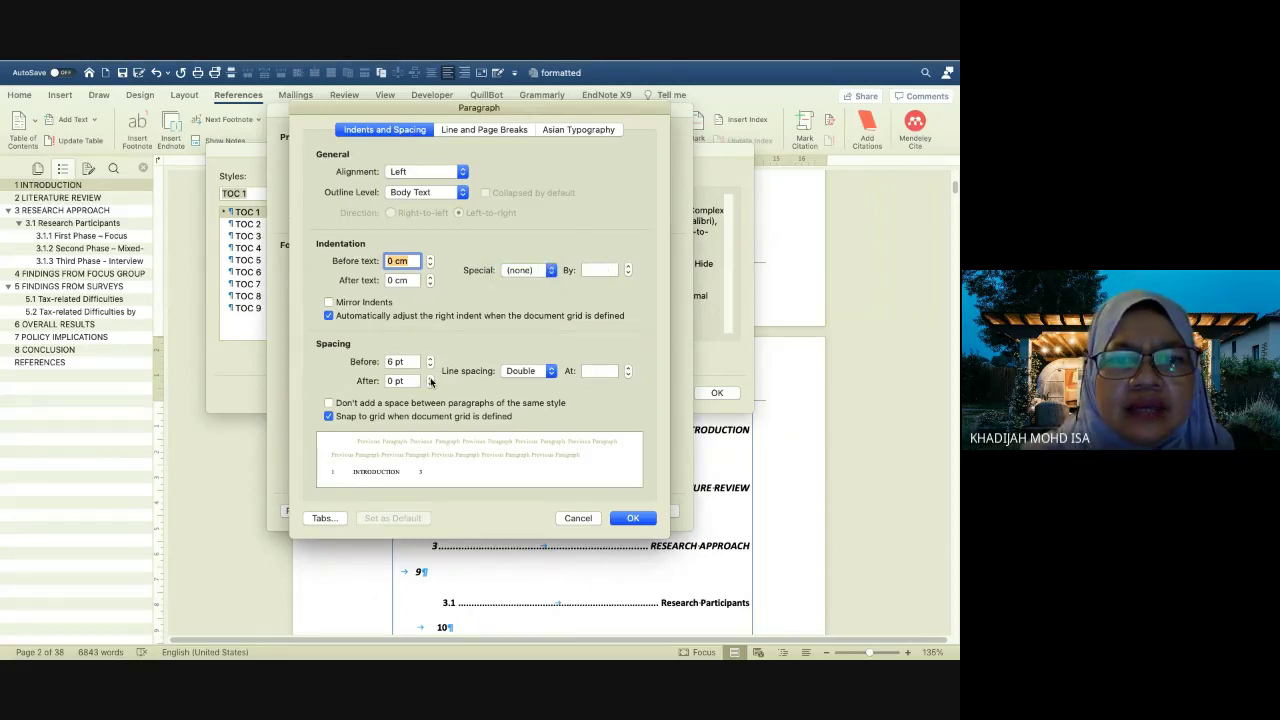
Set the TOC 1 style's spacing after to 6 pt with single line spacing and save the style changes
{"action": "left_click", "coordinate": [430, 378]}
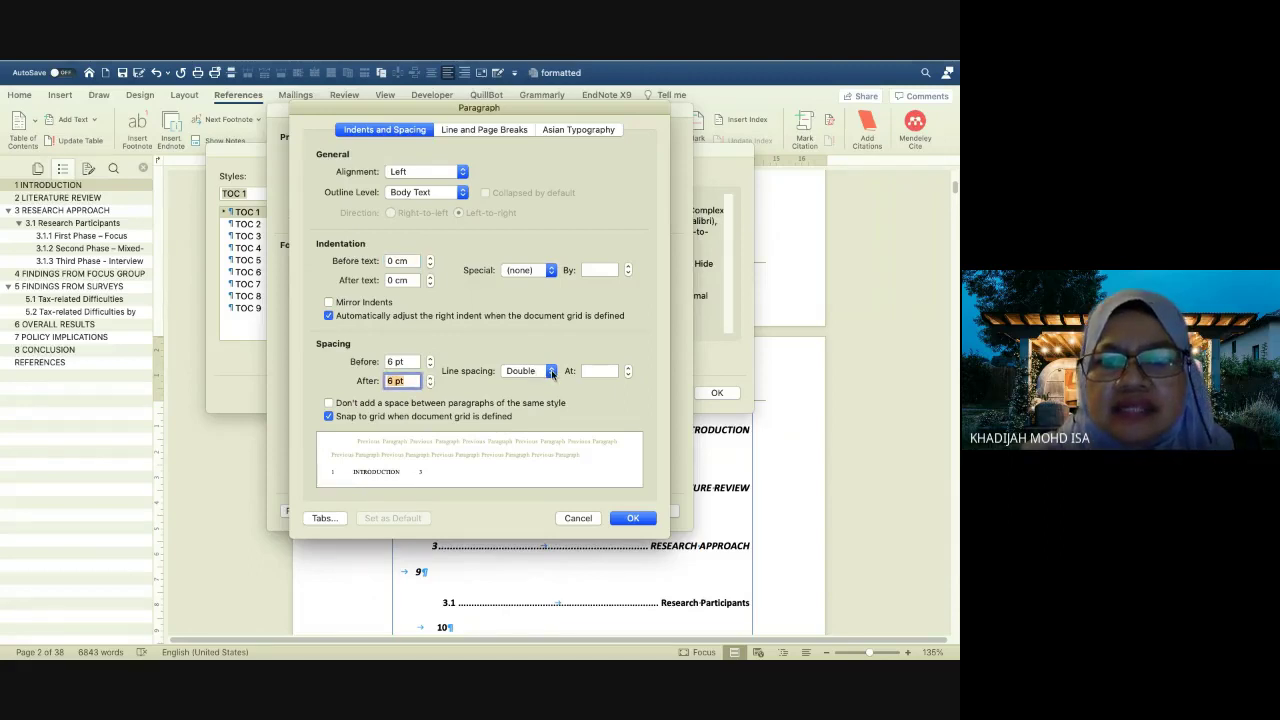
{"action": "left_click", "coordinate": [551, 372]}
{"action": "left_click", "coordinate": [545, 353]}
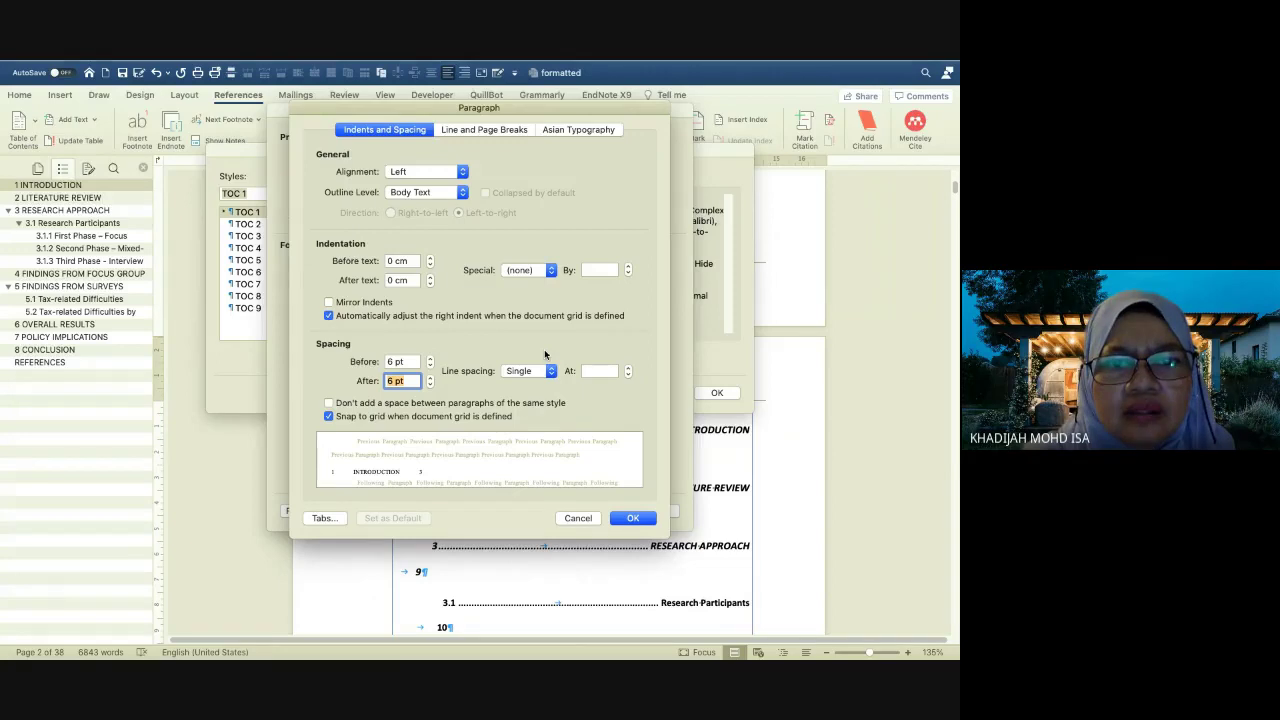
{"action": "left_click", "coordinate": [632, 517]}
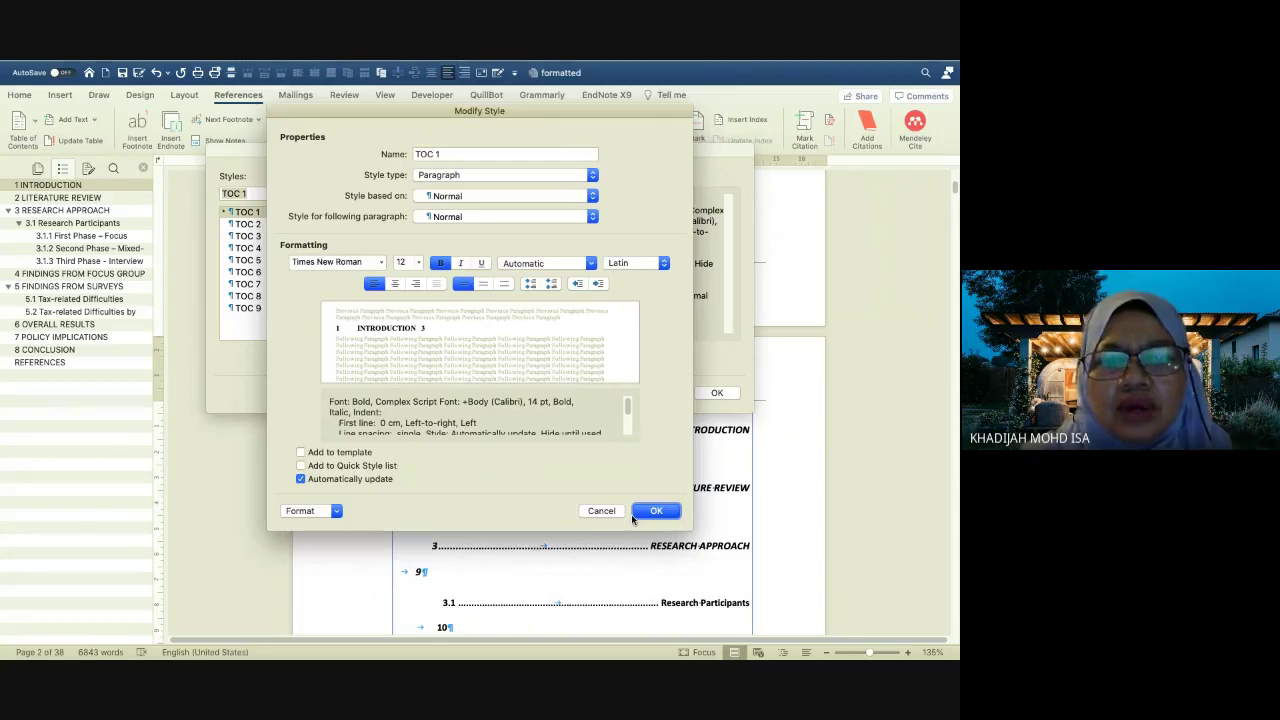
{"action": "left_click", "coordinate": [652, 513]}
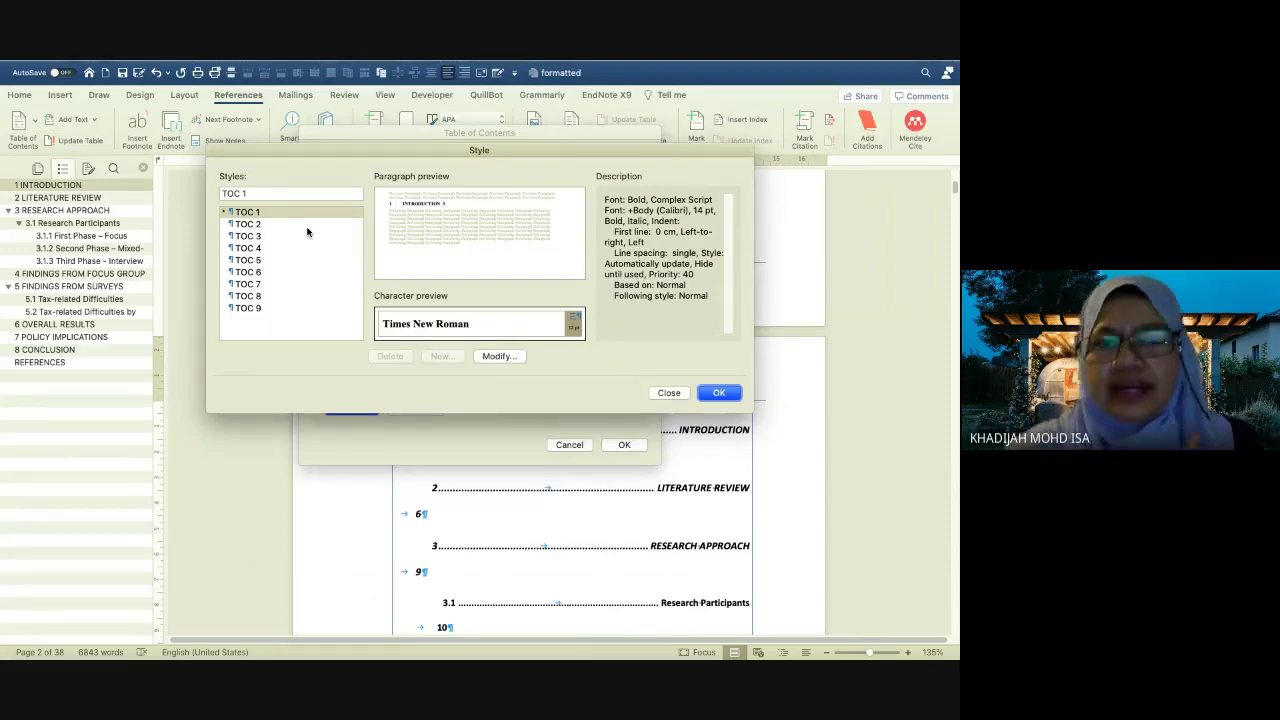
Change the TOC 2 entry style's font to Times New Roman at size 12
{"action": "left_click", "coordinate": [265, 226]}
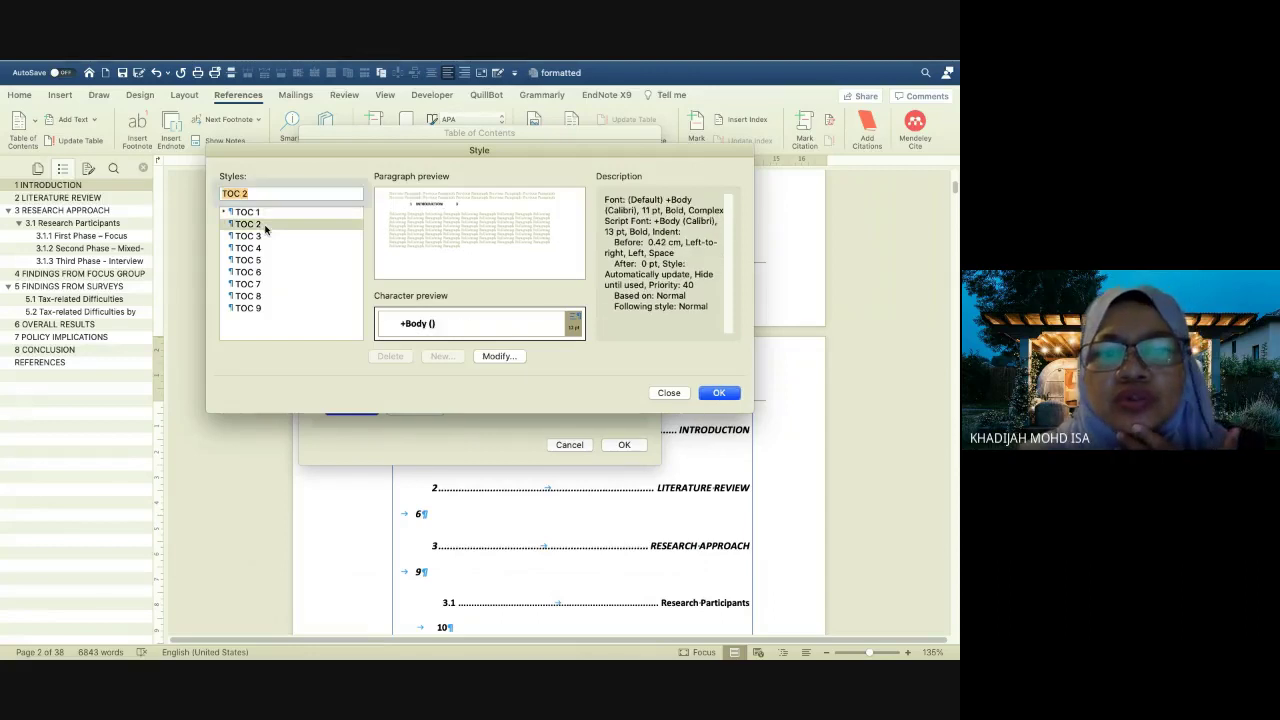
{"action": "left_click", "coordinate": [497, 357]}
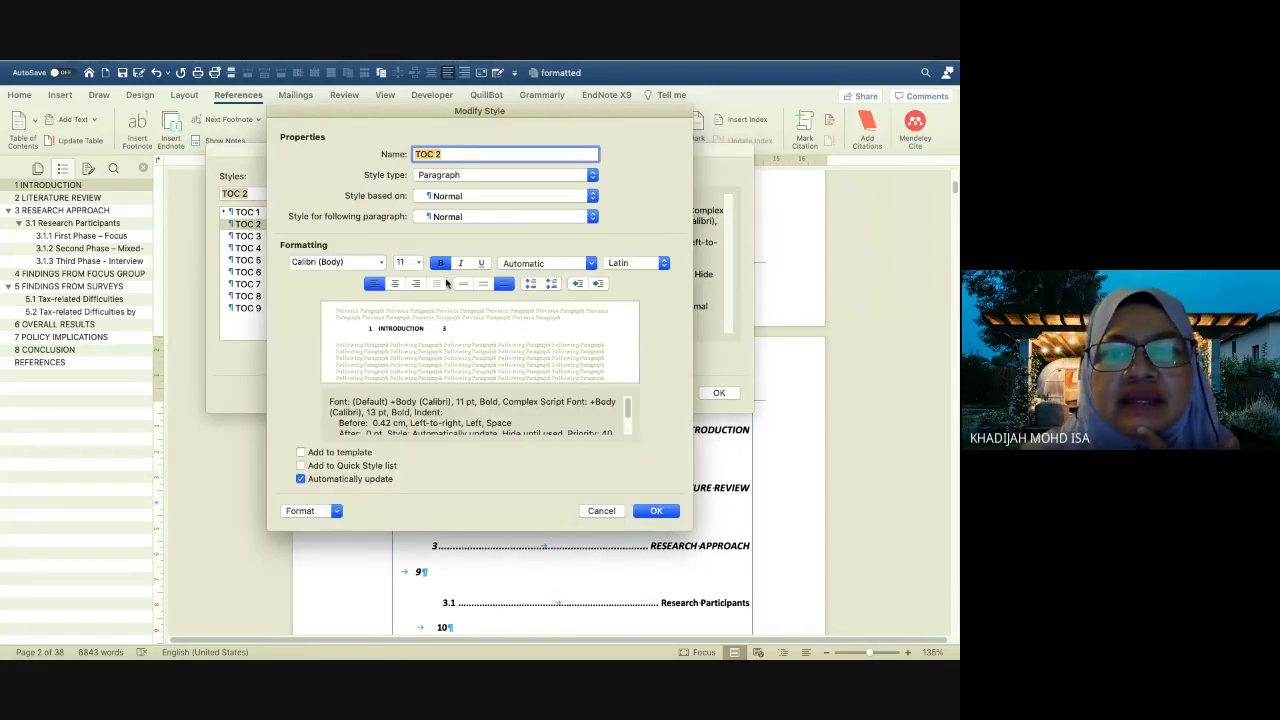
{"action": "left_click", "coordinate": [381, 264]}
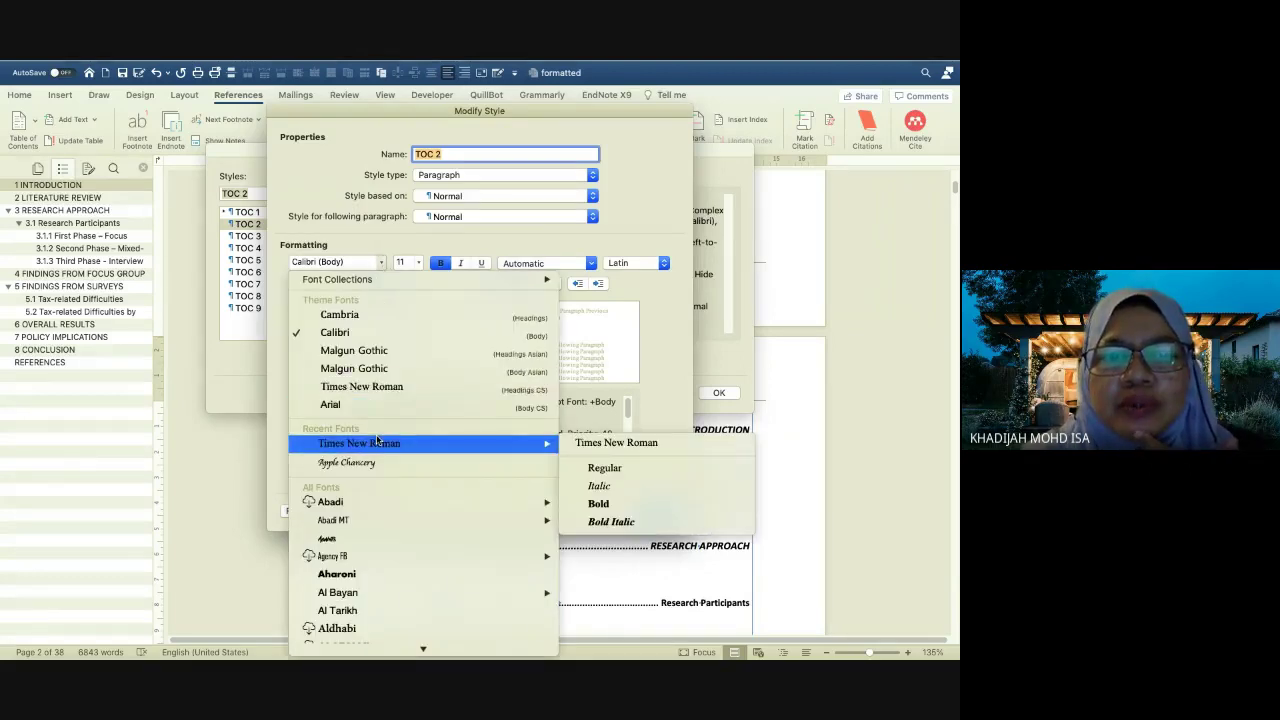
{"action": "left_click", "coordinate": [377, 443]}
{"action": "left_click", "coordinate": [418, 263]}
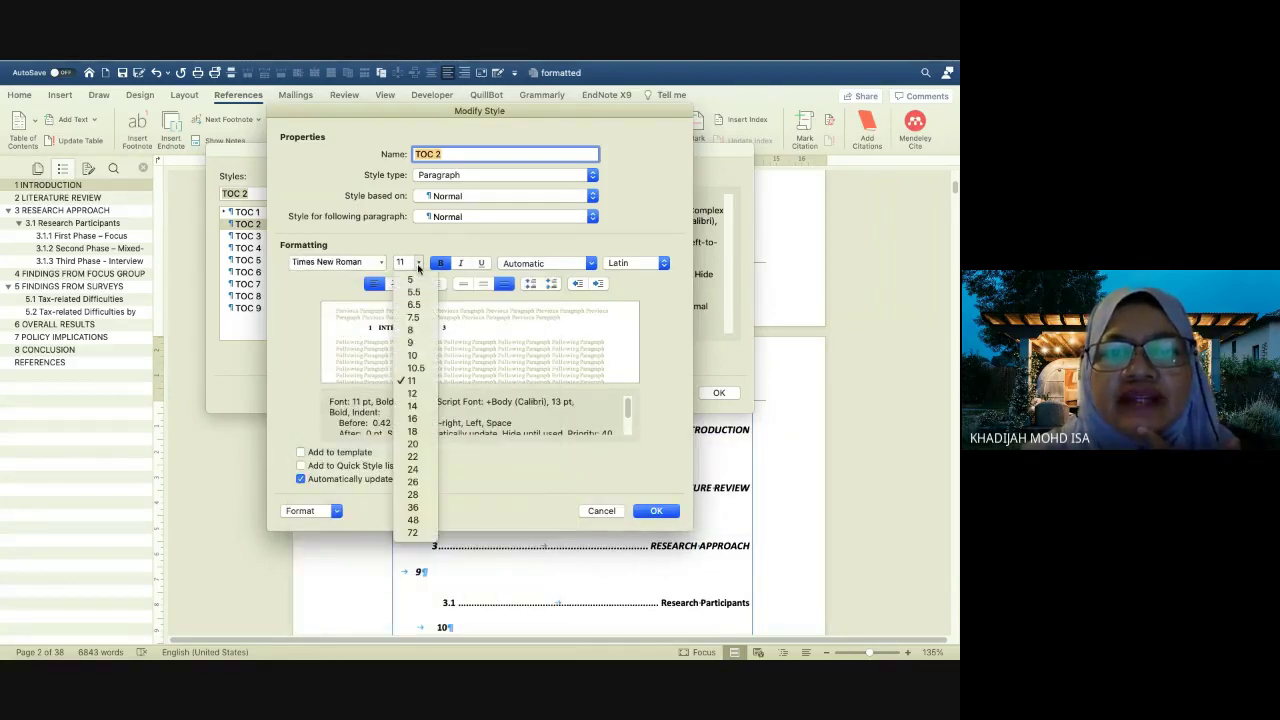
{"action": "left_click", "coordinate": [421, 394]}
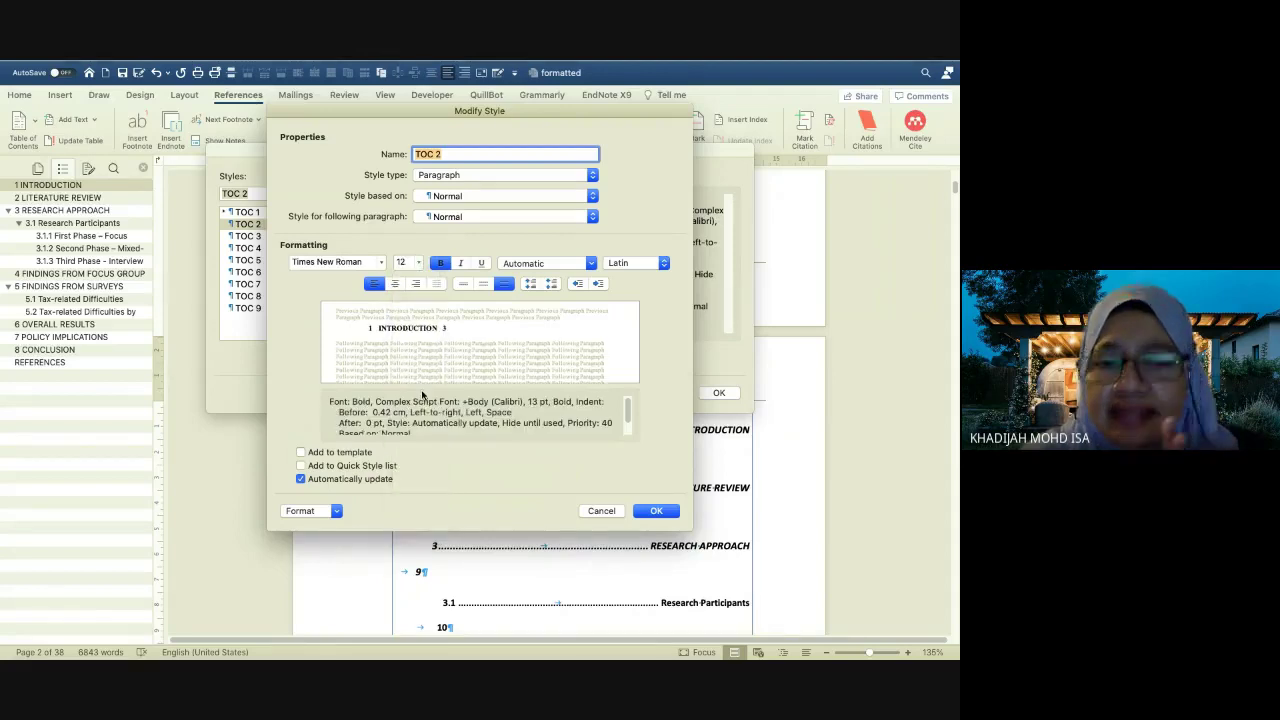
Give the TOC 2 style a hanging indent of 1.27 cm in its paragraph settings
{"action": "left_click", "coordinate": [336, 513]}
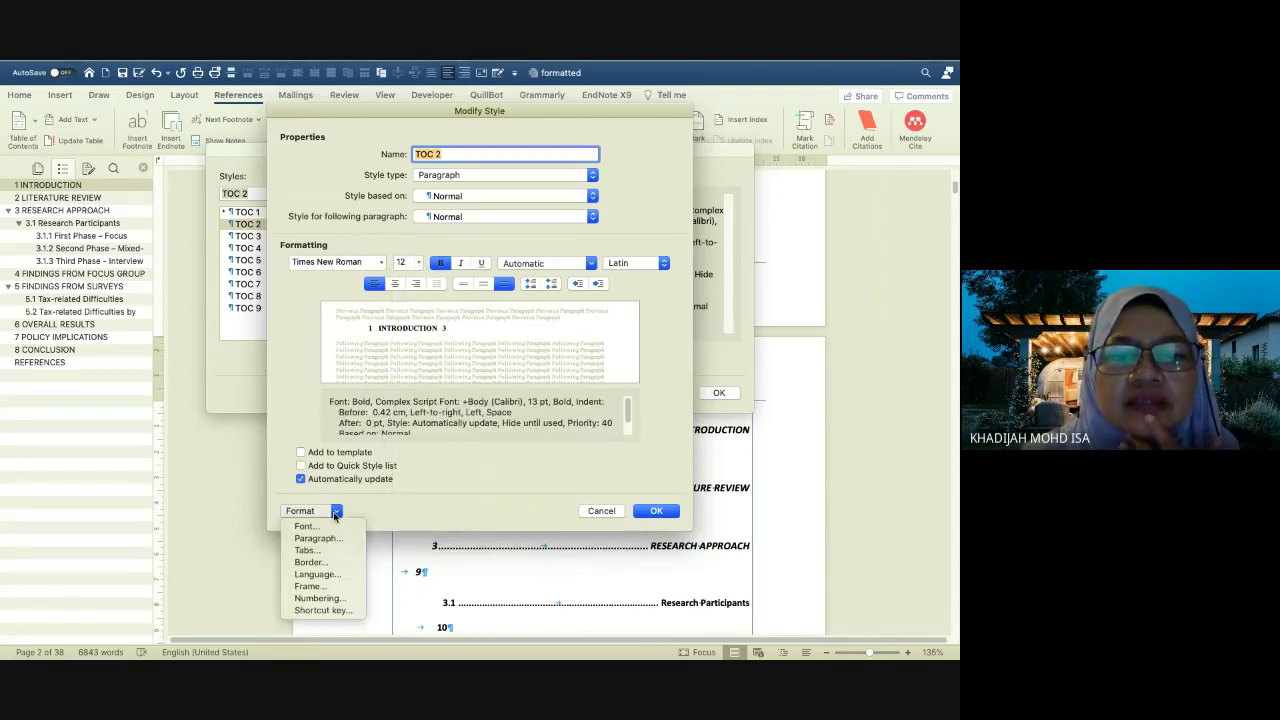
{"action": "left_click", "coordinate": [333, 538]}
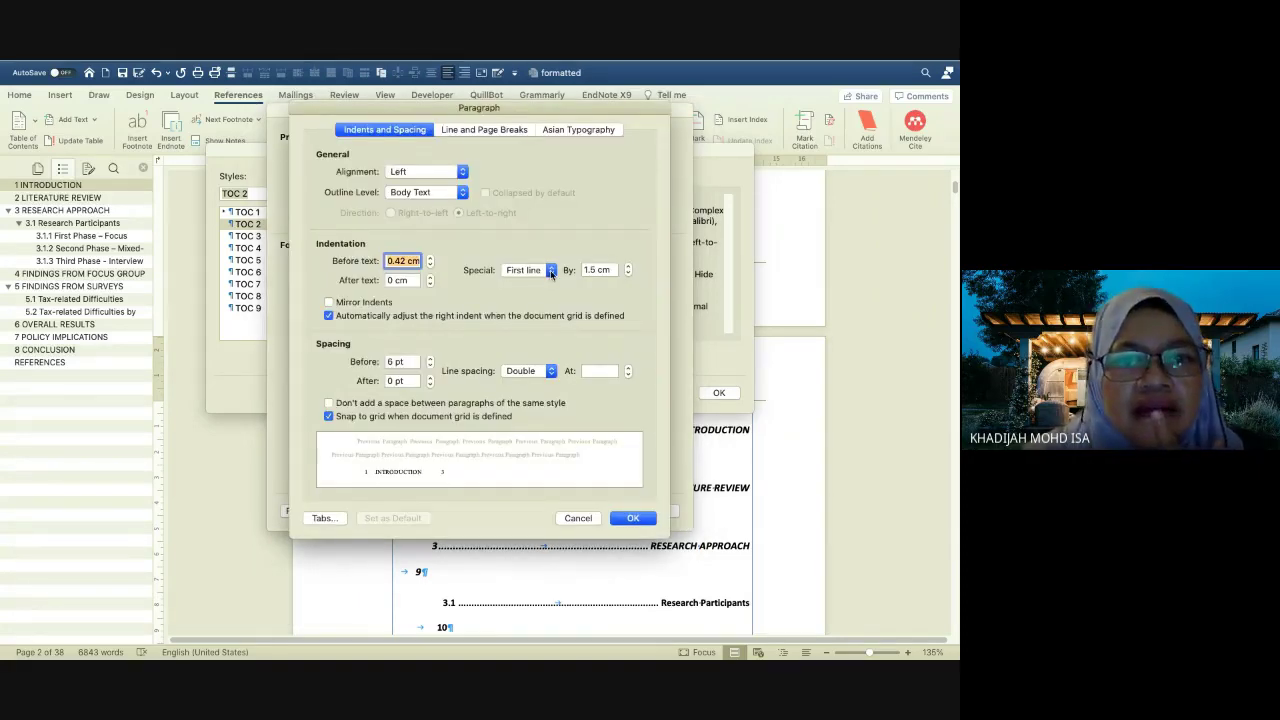
{"action": "left_click", "coordinate": [550, 271]}
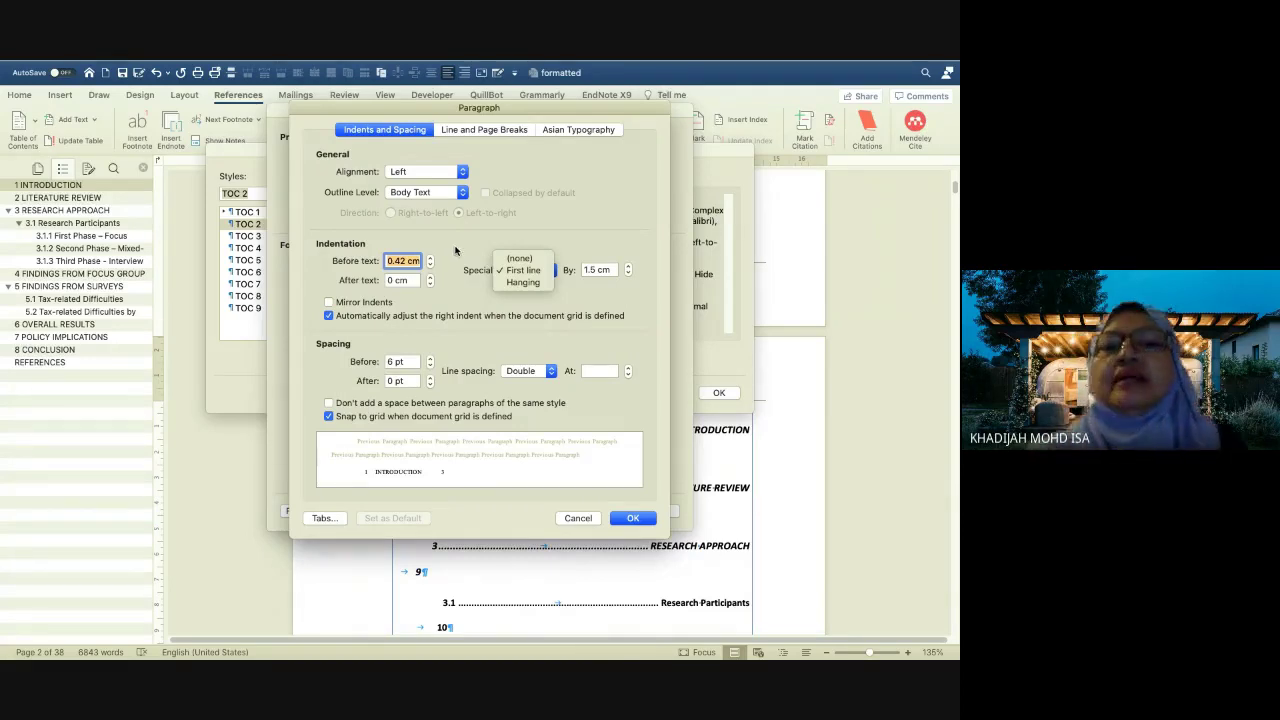
{"action": "left_click", "coordinate": [594, 232]}
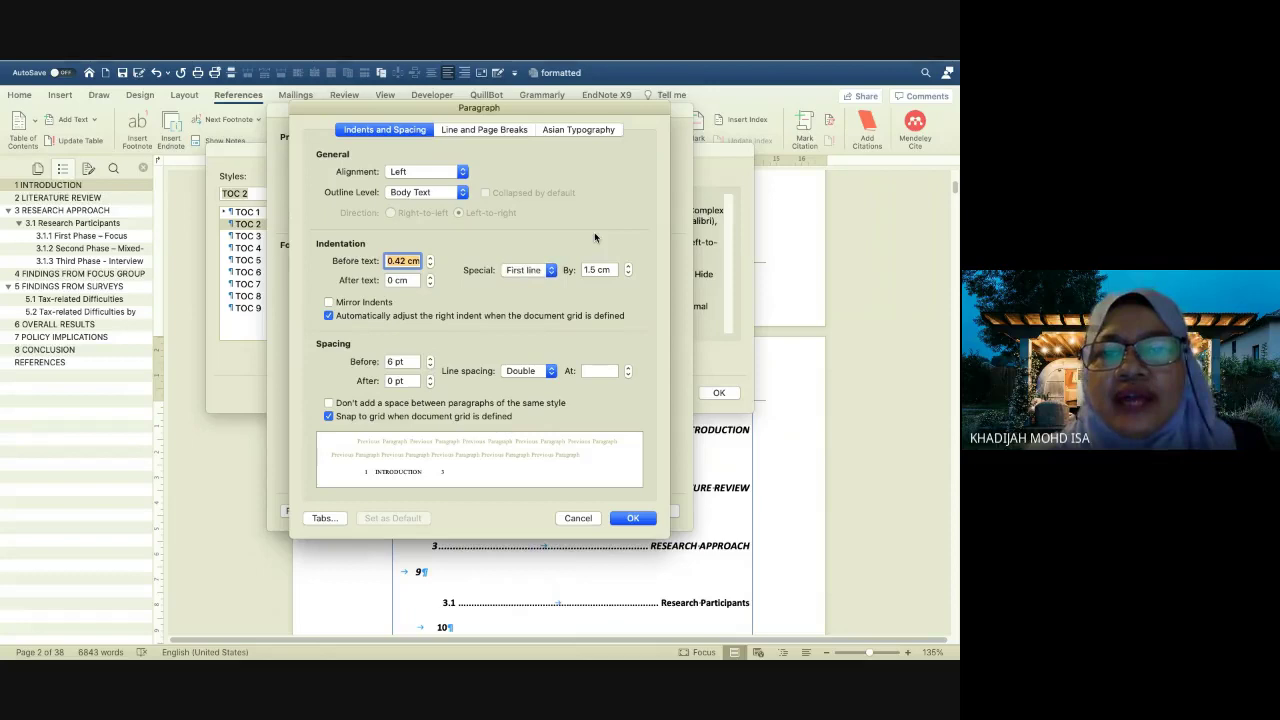
{"action": "left_click", "coordinate": [551, 271]}
{"action": "left_click", "coordinate": [535, 259]}
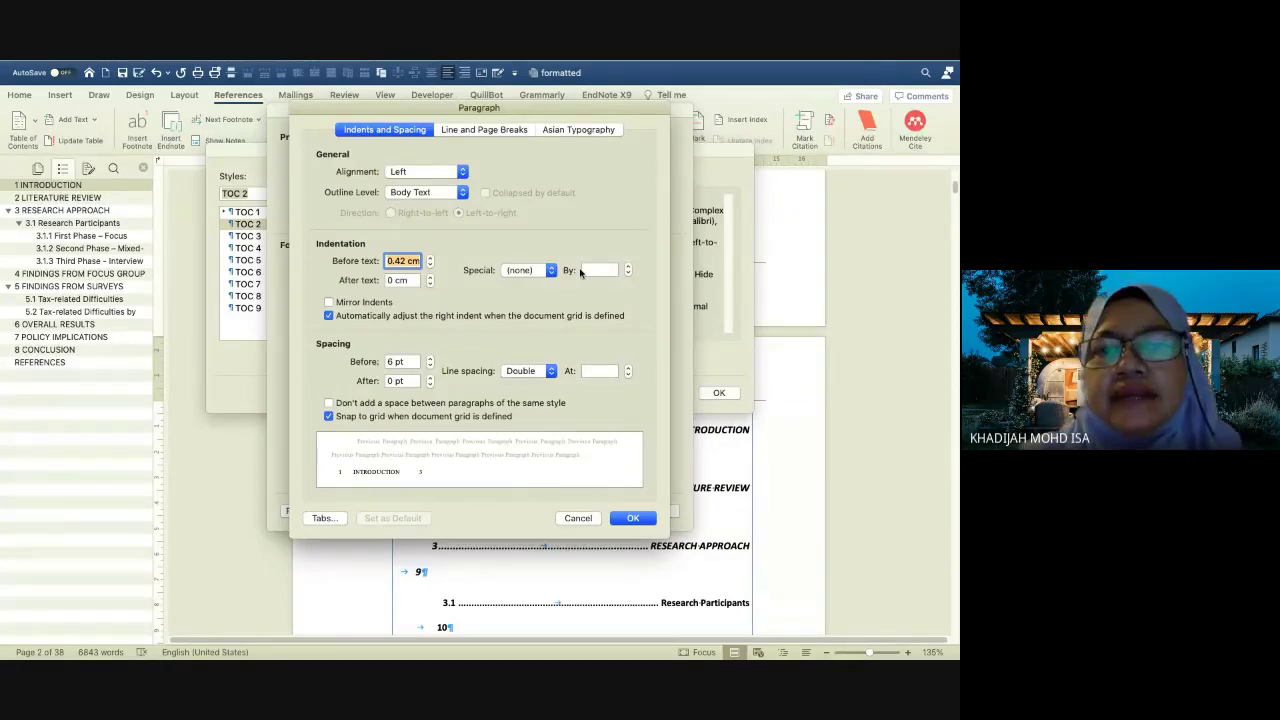
{"action": "left_click", "coordinate": [550, 272]}
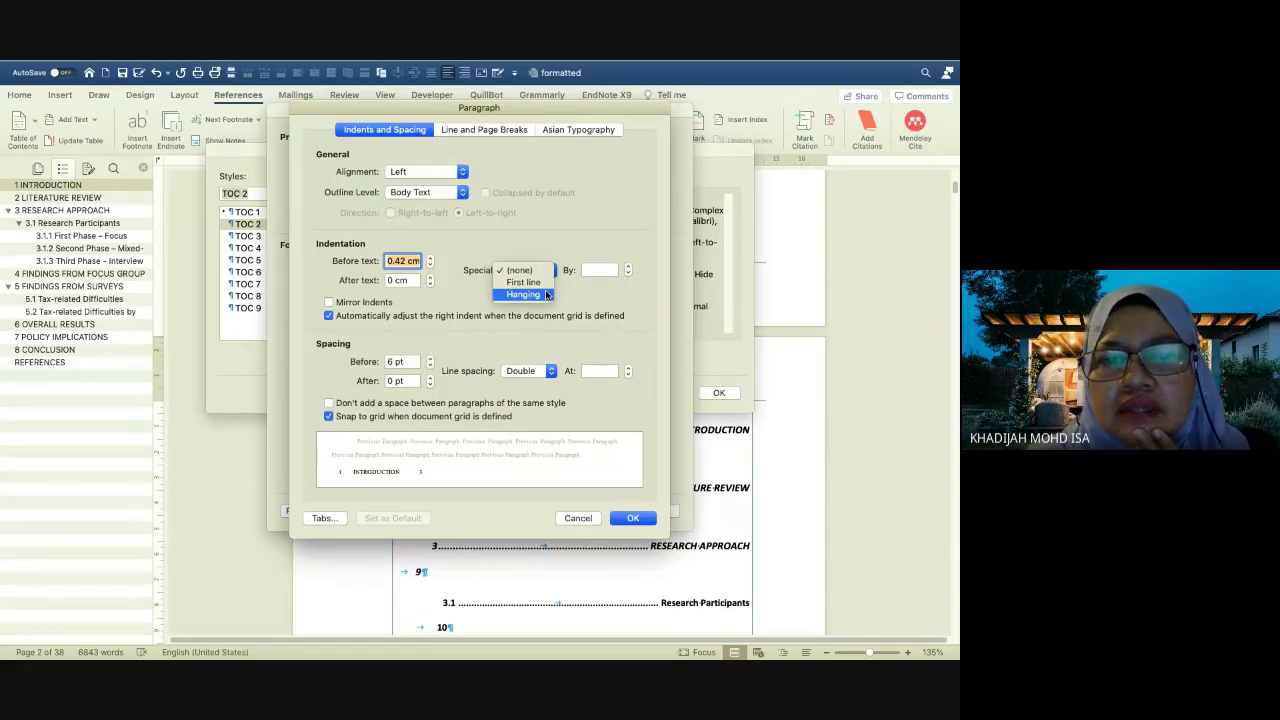
{"action": "left_click", "coordinate": [546, 295]}
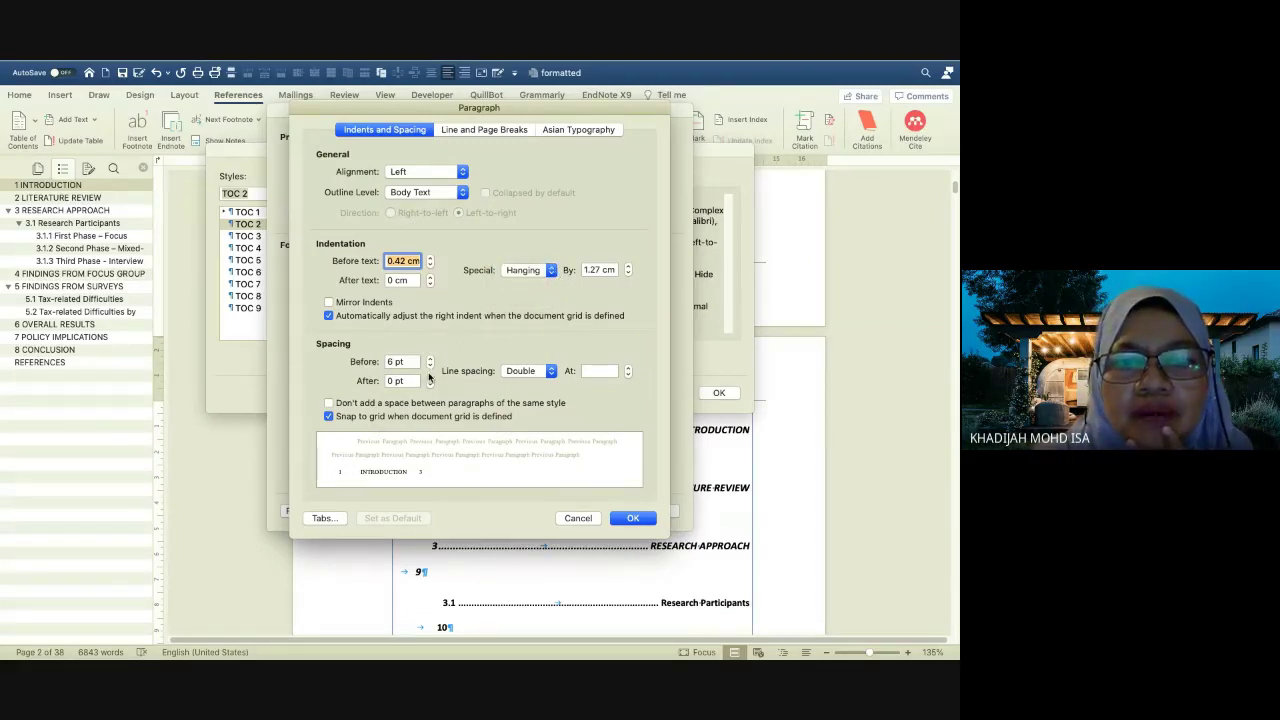
Set the TOC 2 style's spacing after to 6 pt with single line spacing and save the style changes
{"action": "left_click", "coordinate": [430, 377]}
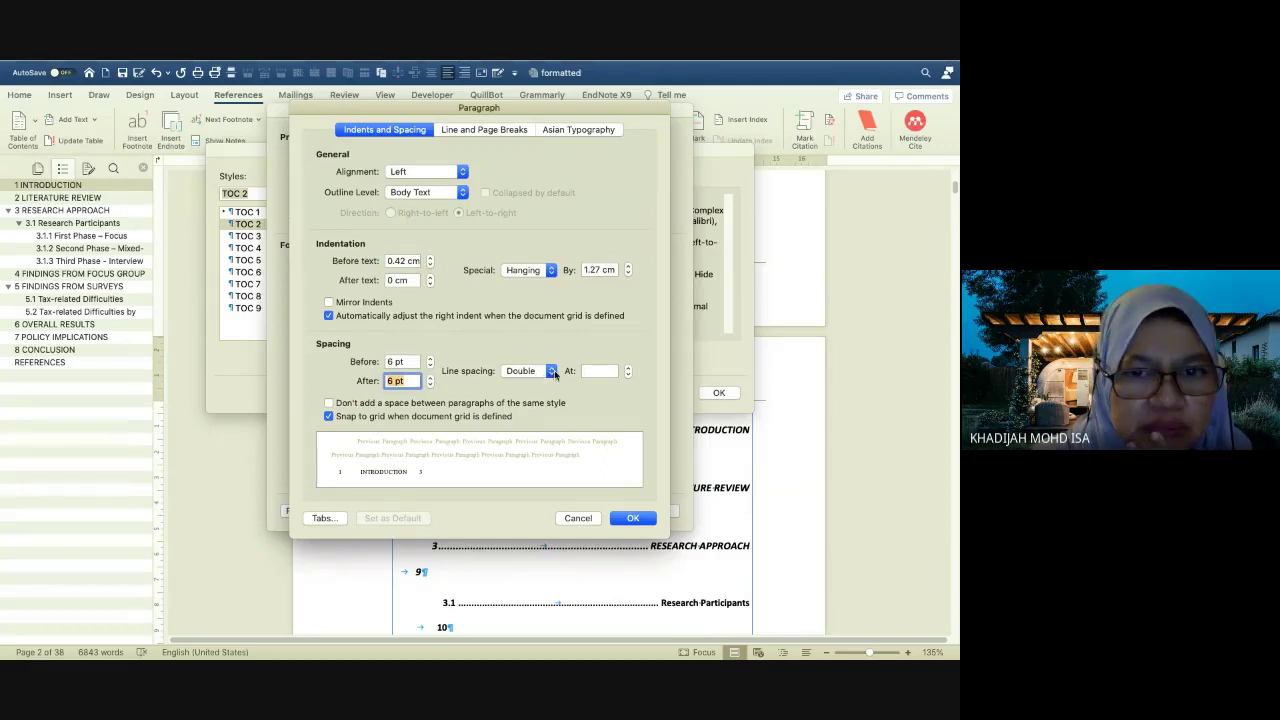
{"action": "left_click", "coordinate": [552, 371]}
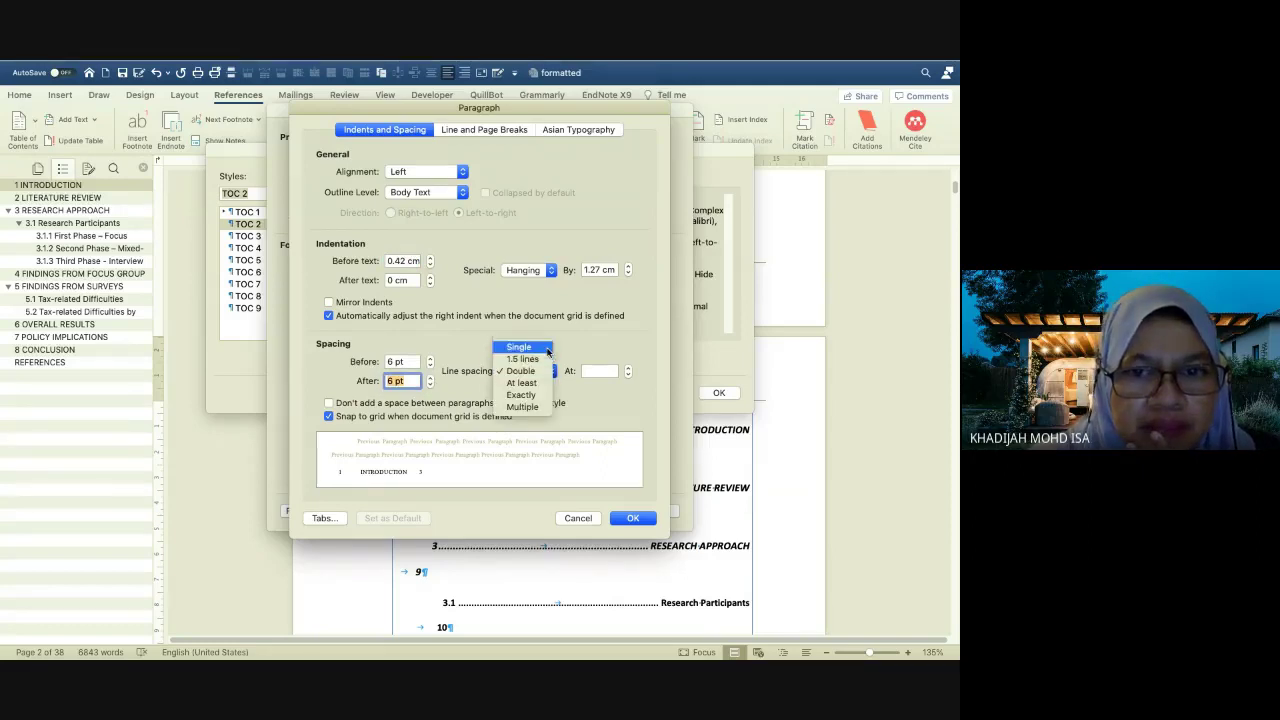
{"action": "left_click", "coordinate": [547, 348]}
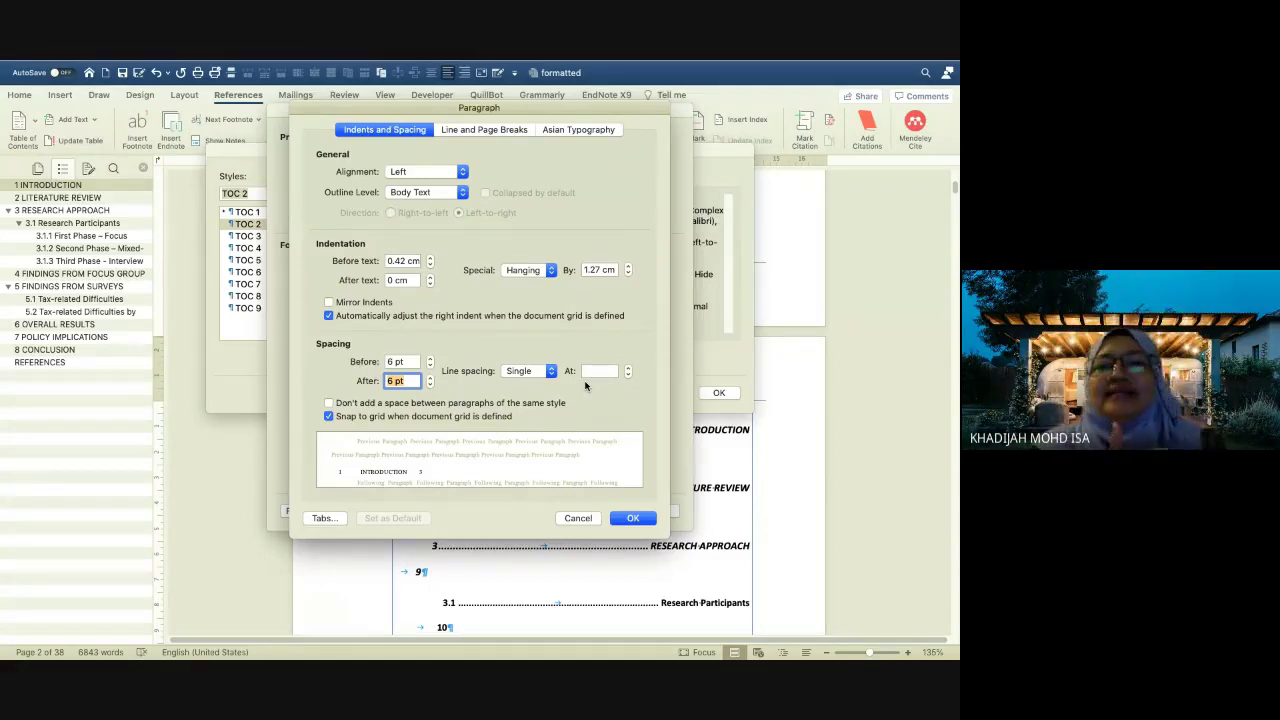
{"action": "left_click", "coordinate": [633, 517]}
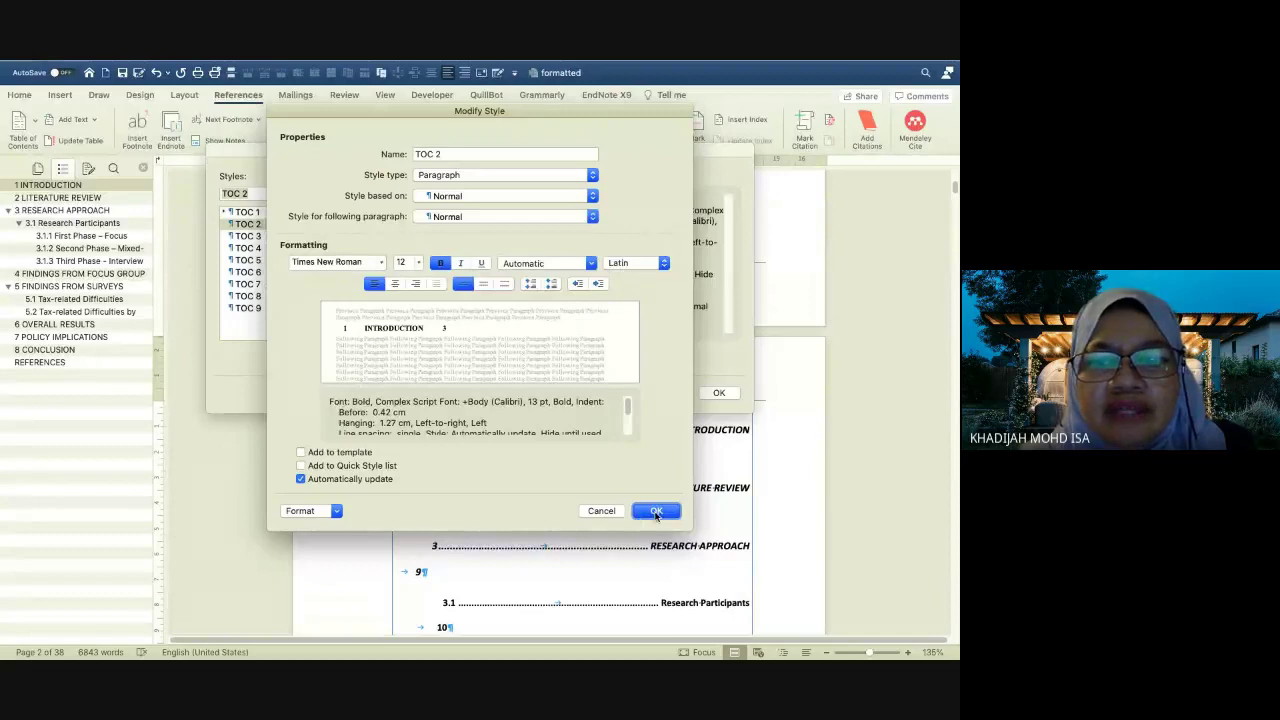
{"action": "left_click", "coordinate": [636, 516]}
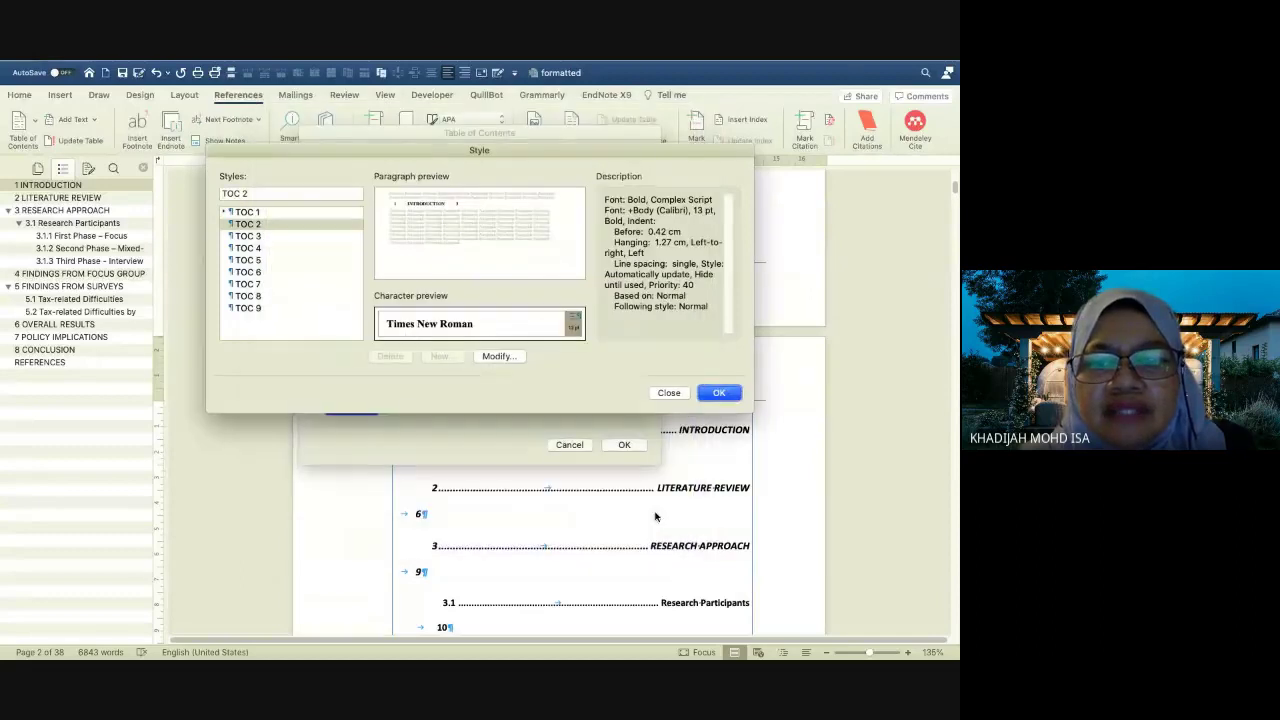
Change the TOC 3 entry style's font to Times New Roman at size 12
{"action": "left_click", "coordinate": [252, 238]}
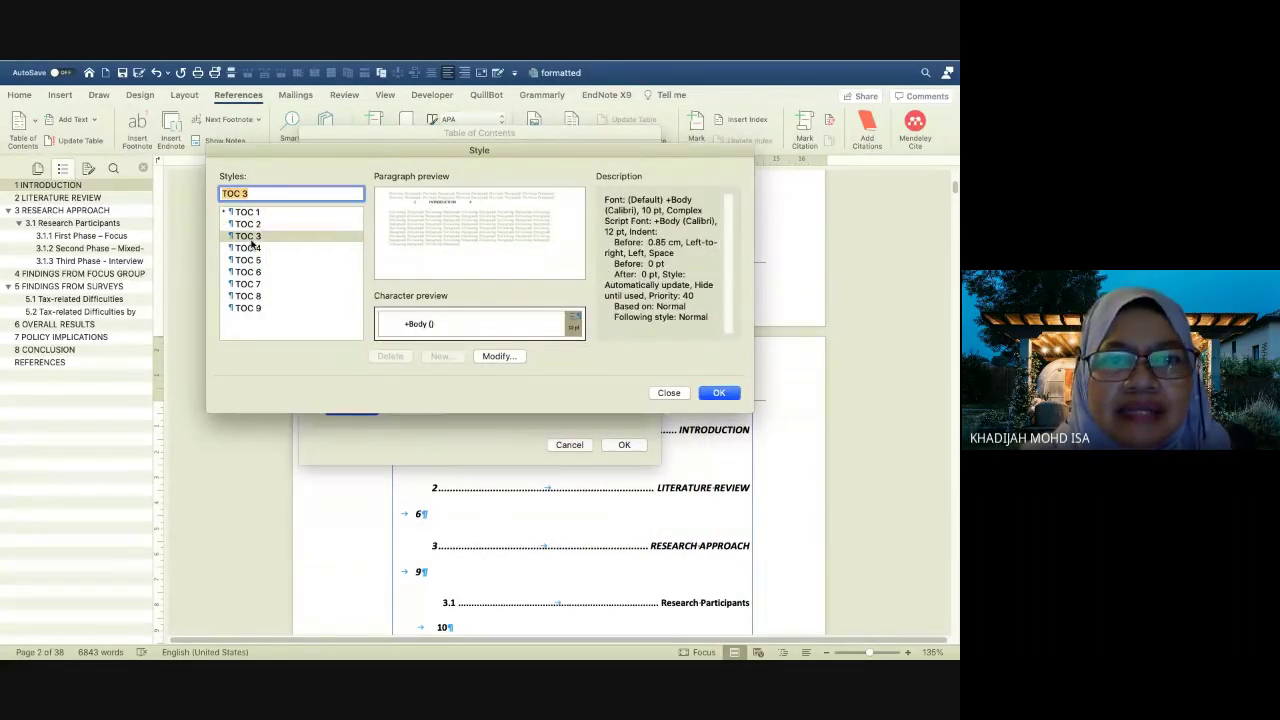
{"action": "left_click", "coordinate": [499, 357]}
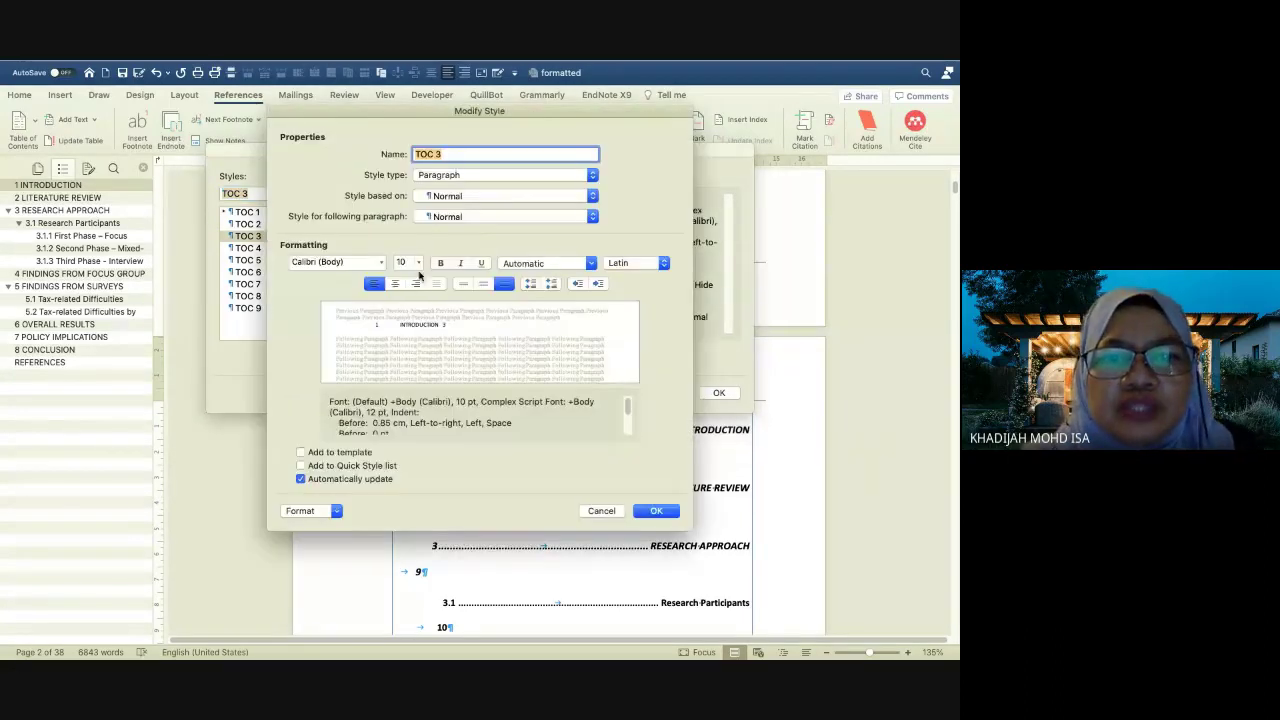
{"action": "left_click", "coordinate": [418, 263]}
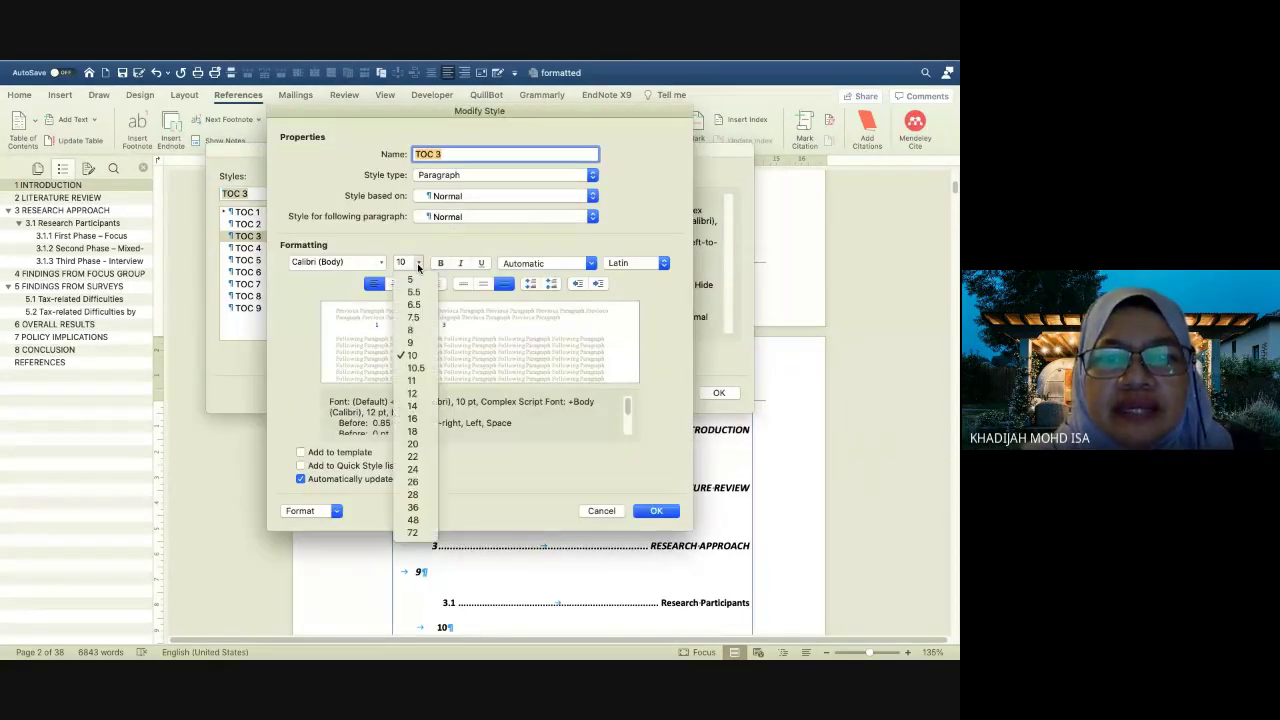
{"action": "left_click", "coordinate": [412, 393]}
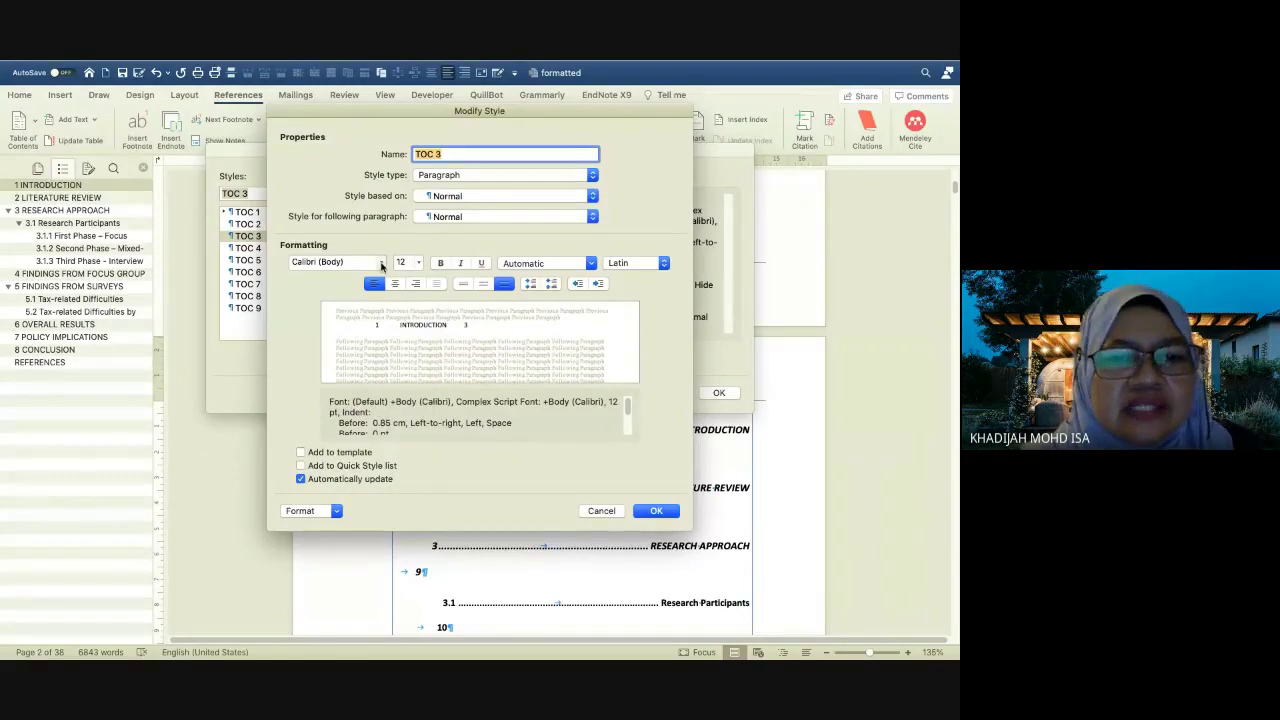
{"action": "left_click", "coordinate": [381, 263]}
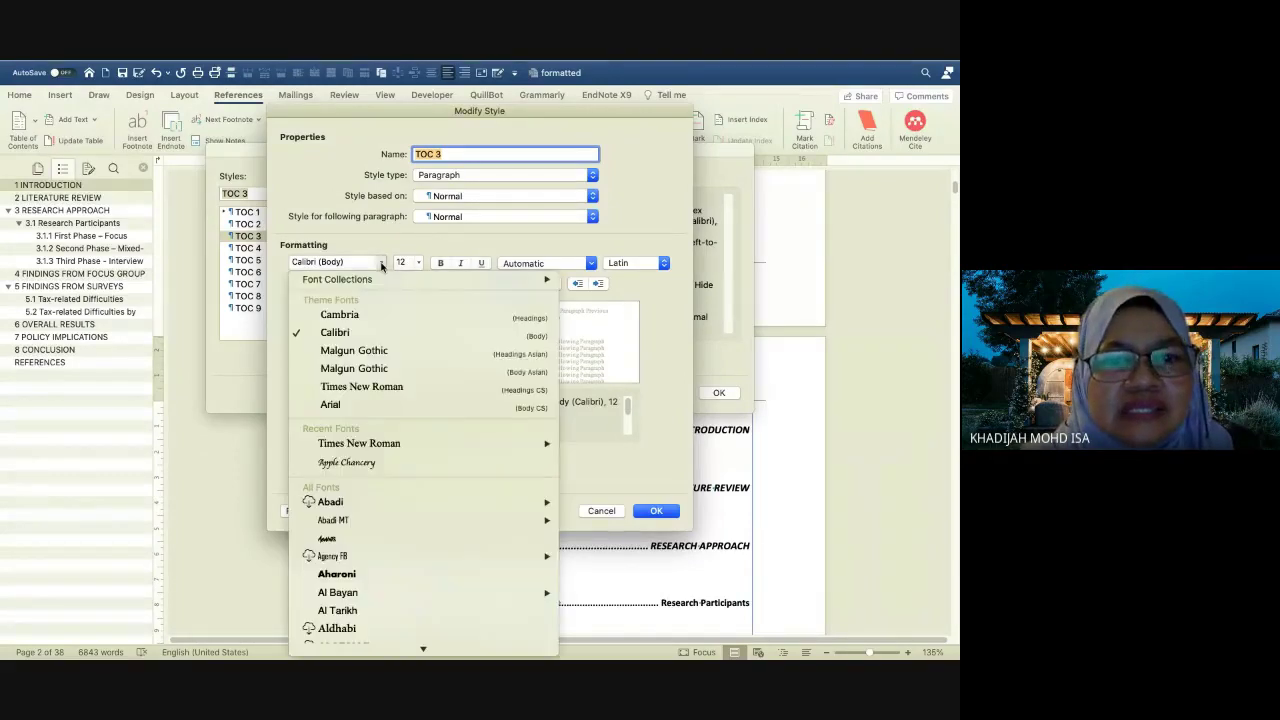
{"action": "left_click", "coordinate": [386, 446]}
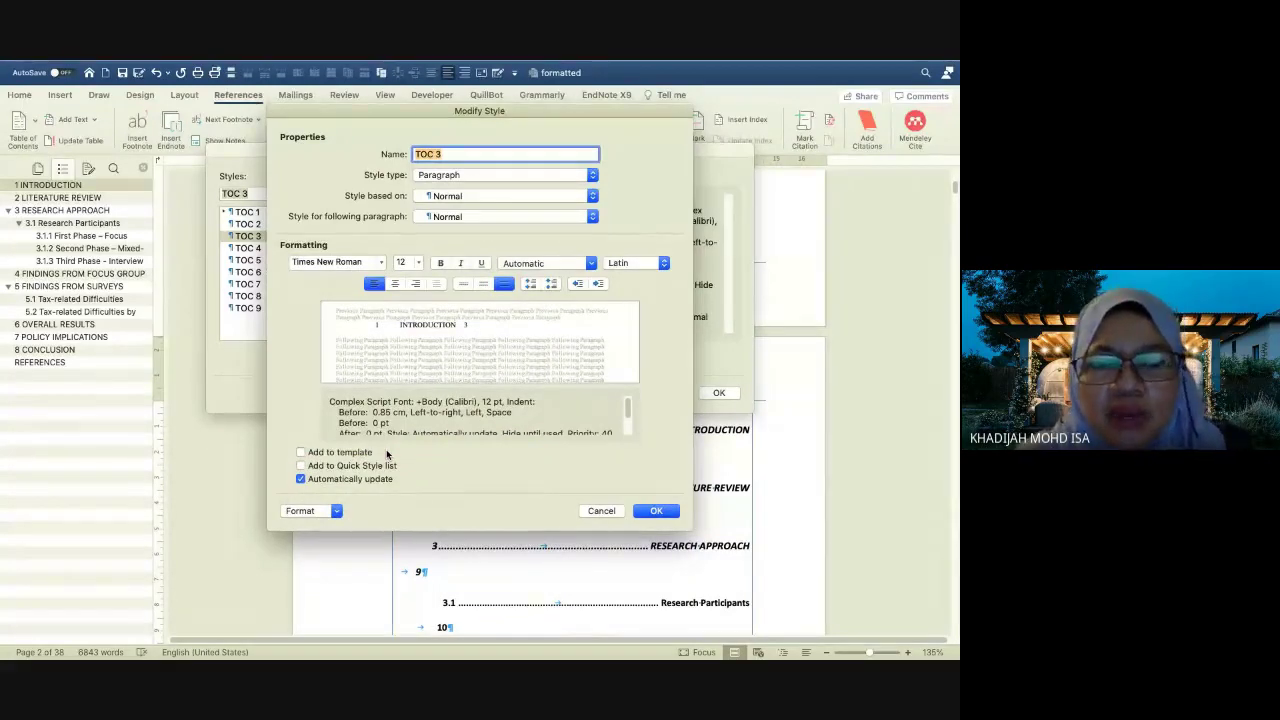
Remove the TOC 3 style's special indent and set its indentation before text to 0.4 cm
{"action": "left_click", "coordinate": [336, 511]}
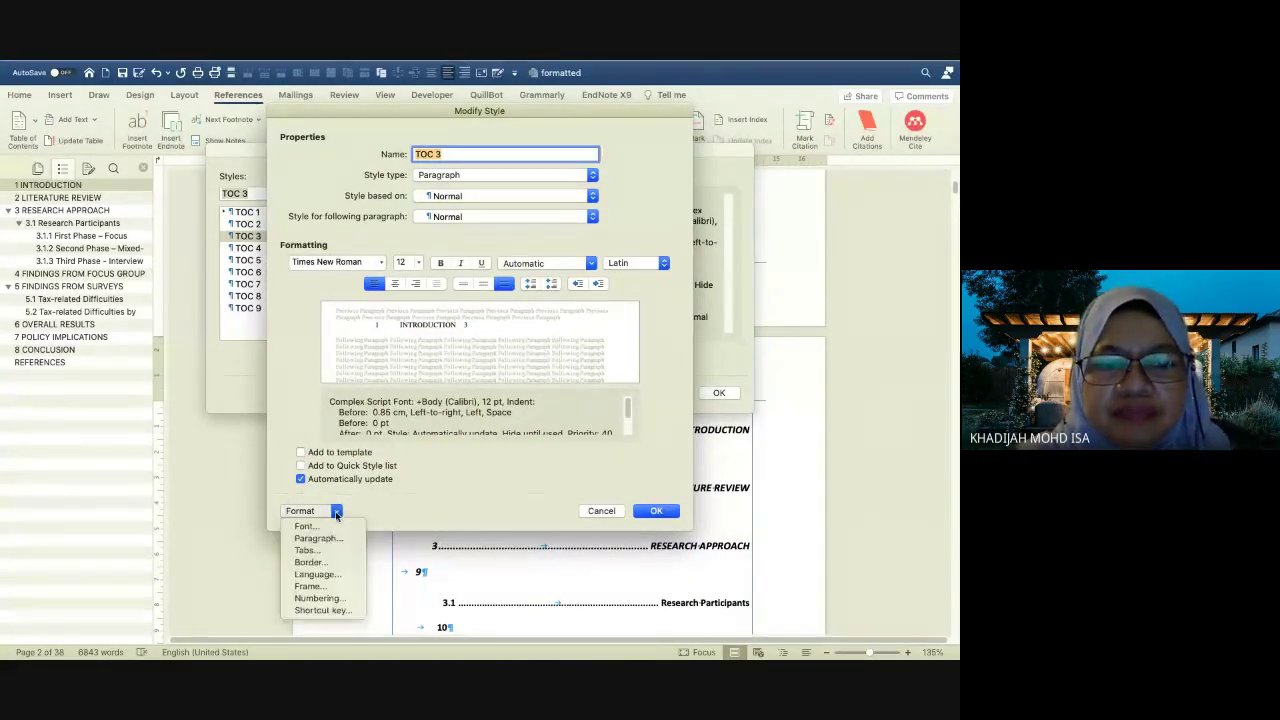
{"action": "left_click", "coordinate": [337, 538]}
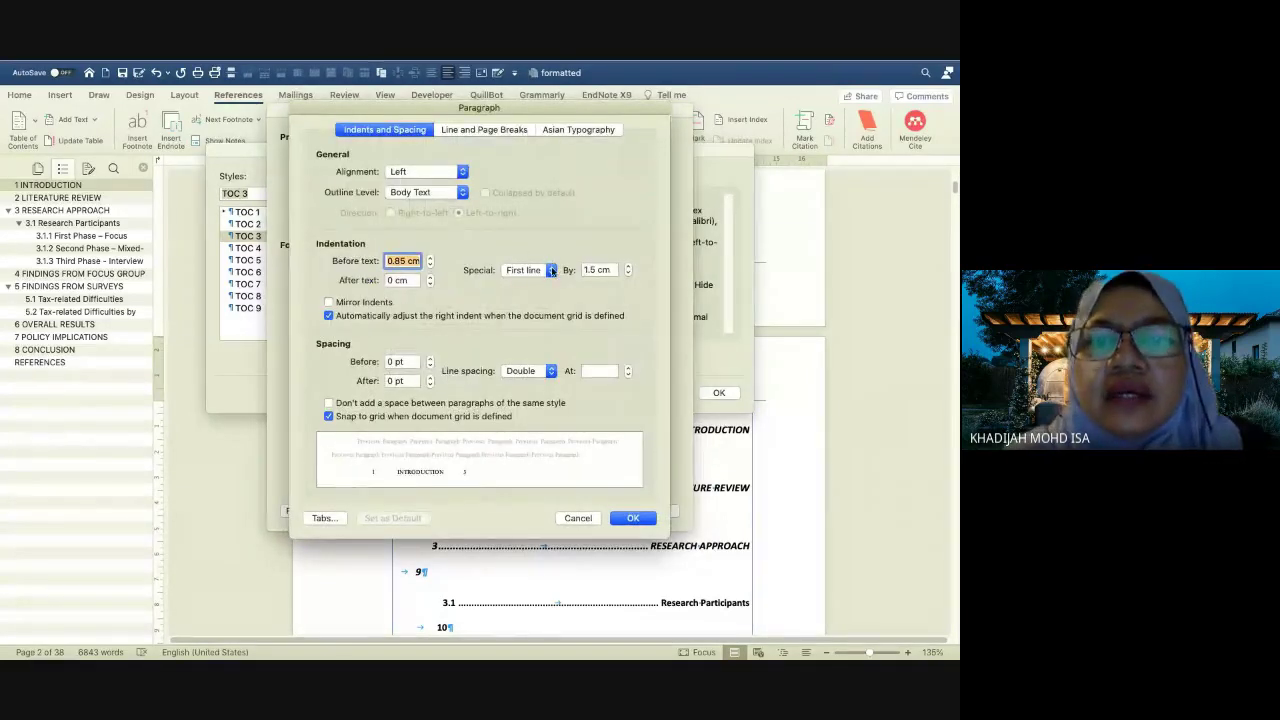
{"action": "left_click", "coordinate": [551, 270]}
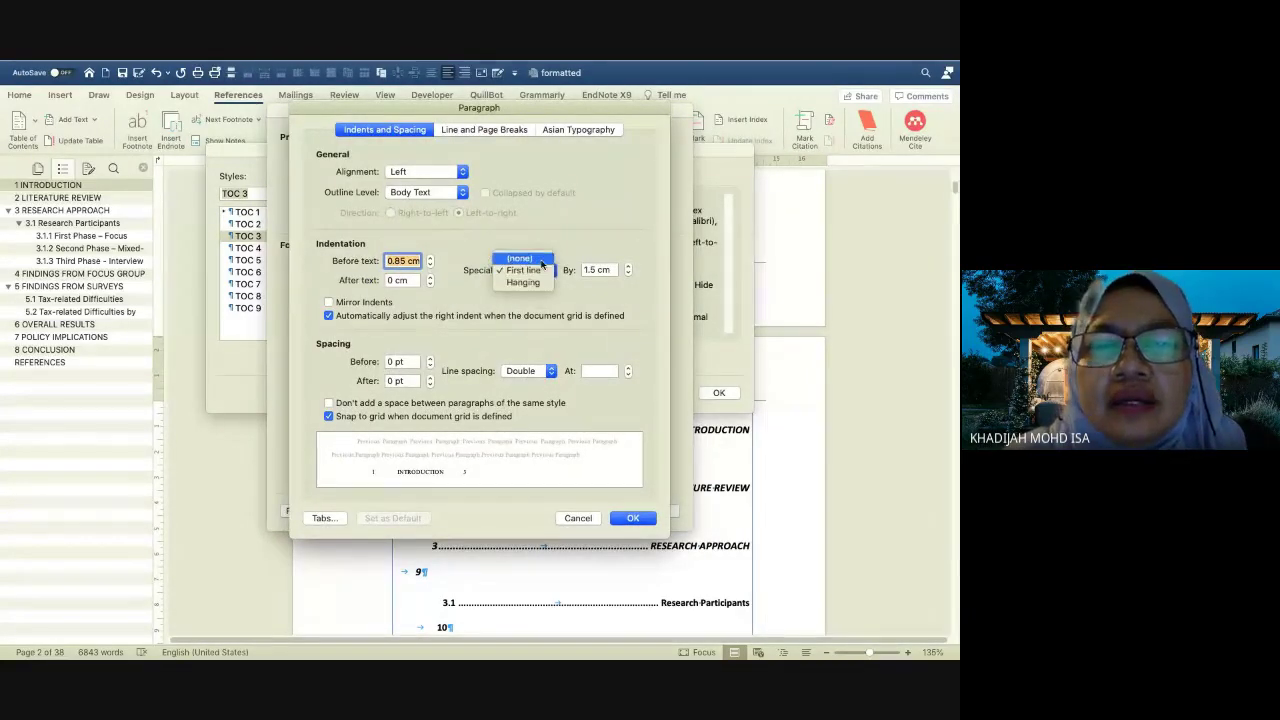
{"action": "left_click", "coordinate": [520, 254]}
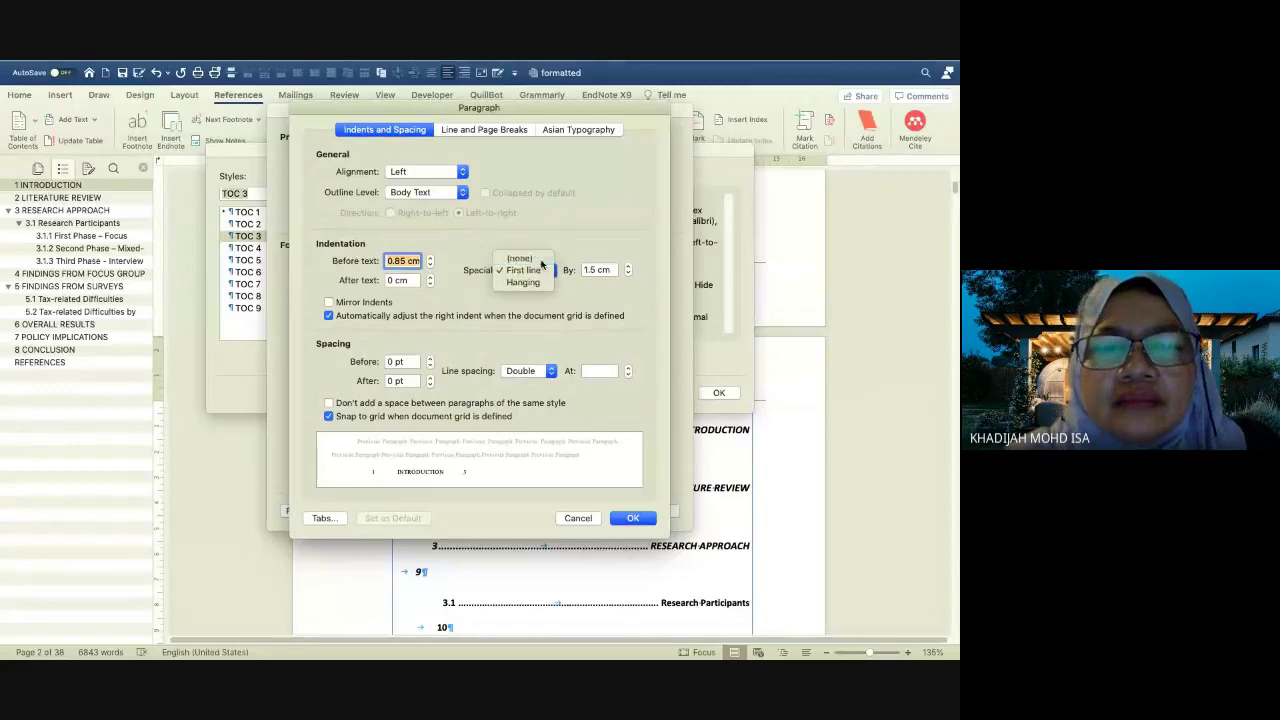
{"action": "left_click", "coordinate": [430, 265]}
{"action": "left_click", "coordinate": [430, 265]}
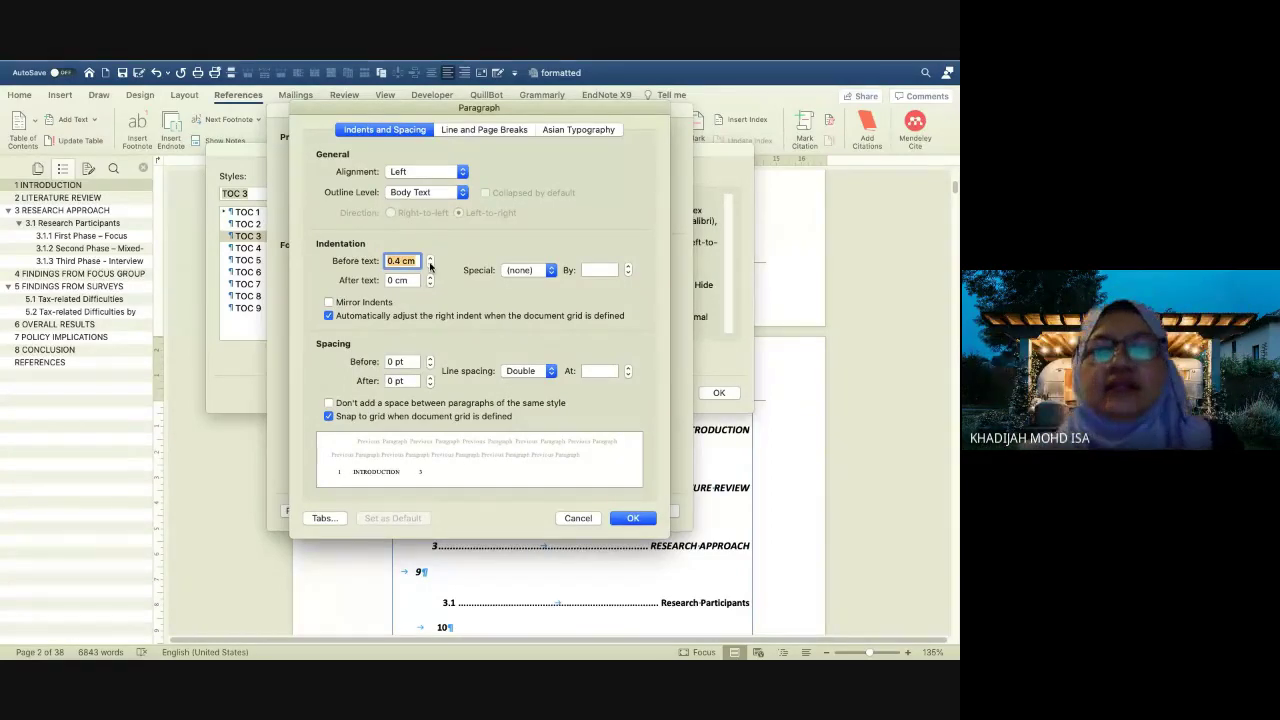
Set the TOC 3 style to single line spacing with 6 pt before and after, and save the style changes
{"action": "left_click", "coordinate": [527, 371]}
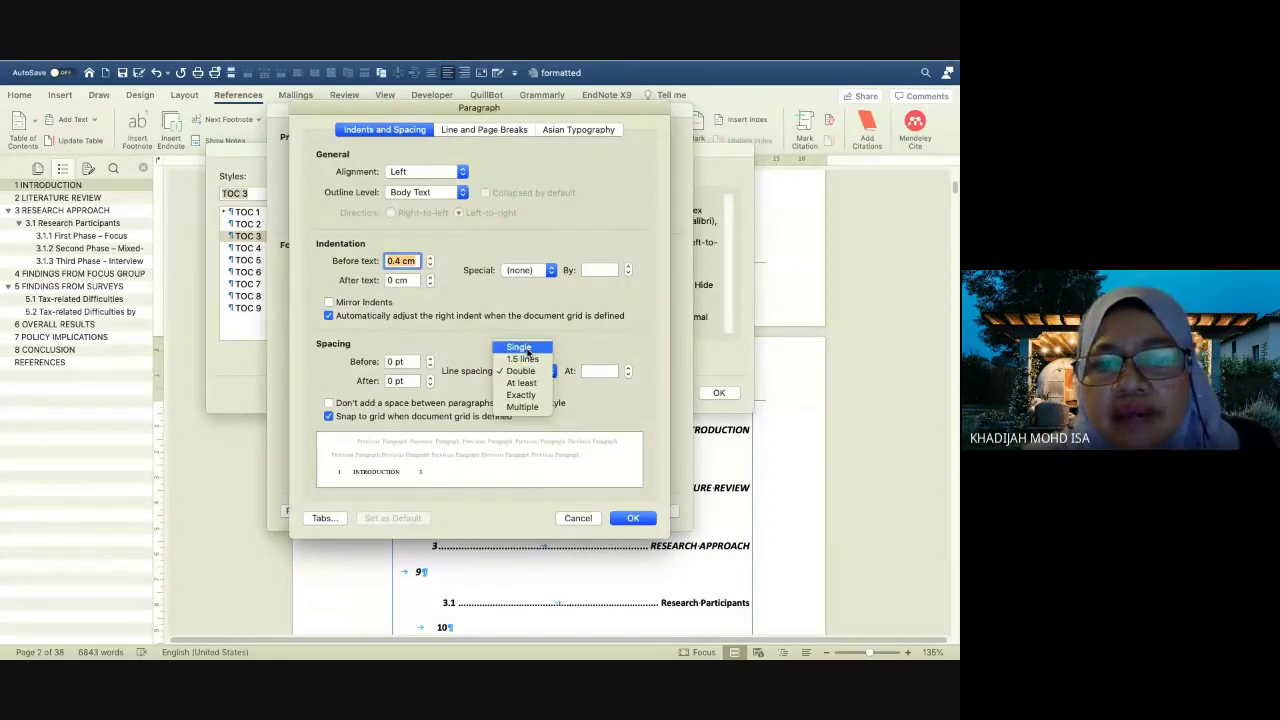
{"action": "left_click", "coordinate": [520, 347]}
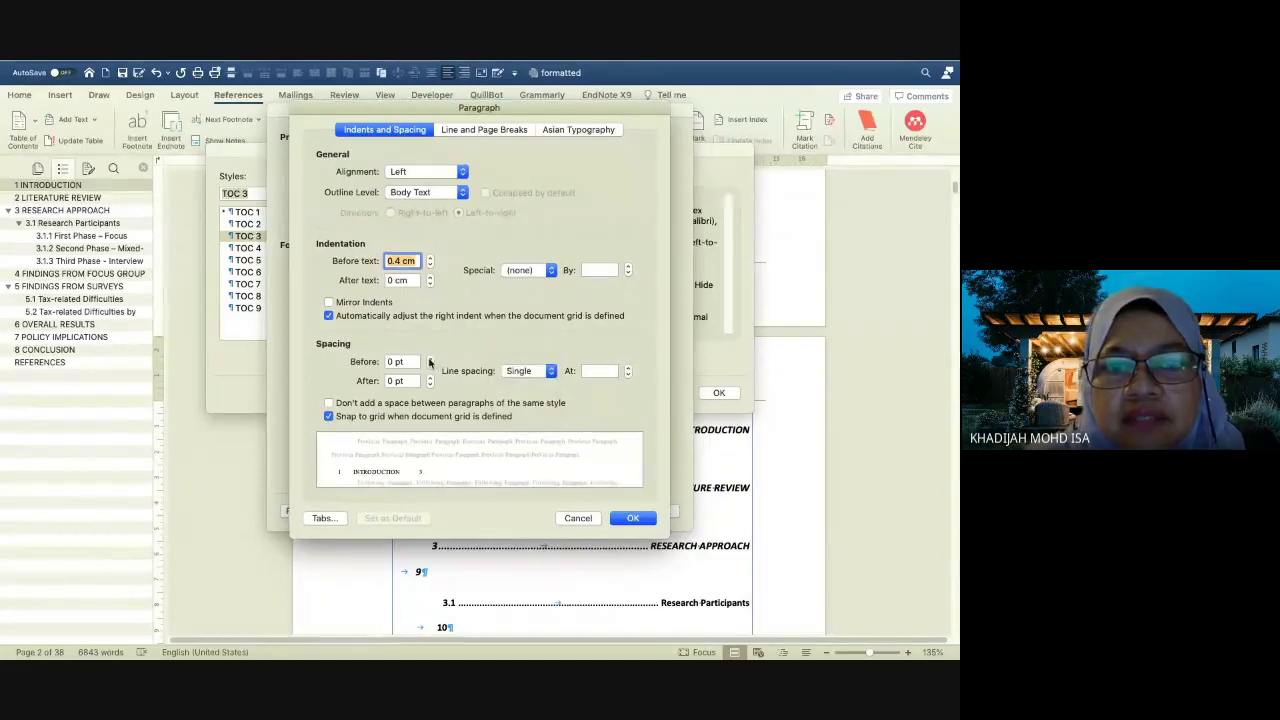
{"action": "left_click", "coordinate": [430, 359]}
{"action": "left_click", "coordinate": [430, 377]}
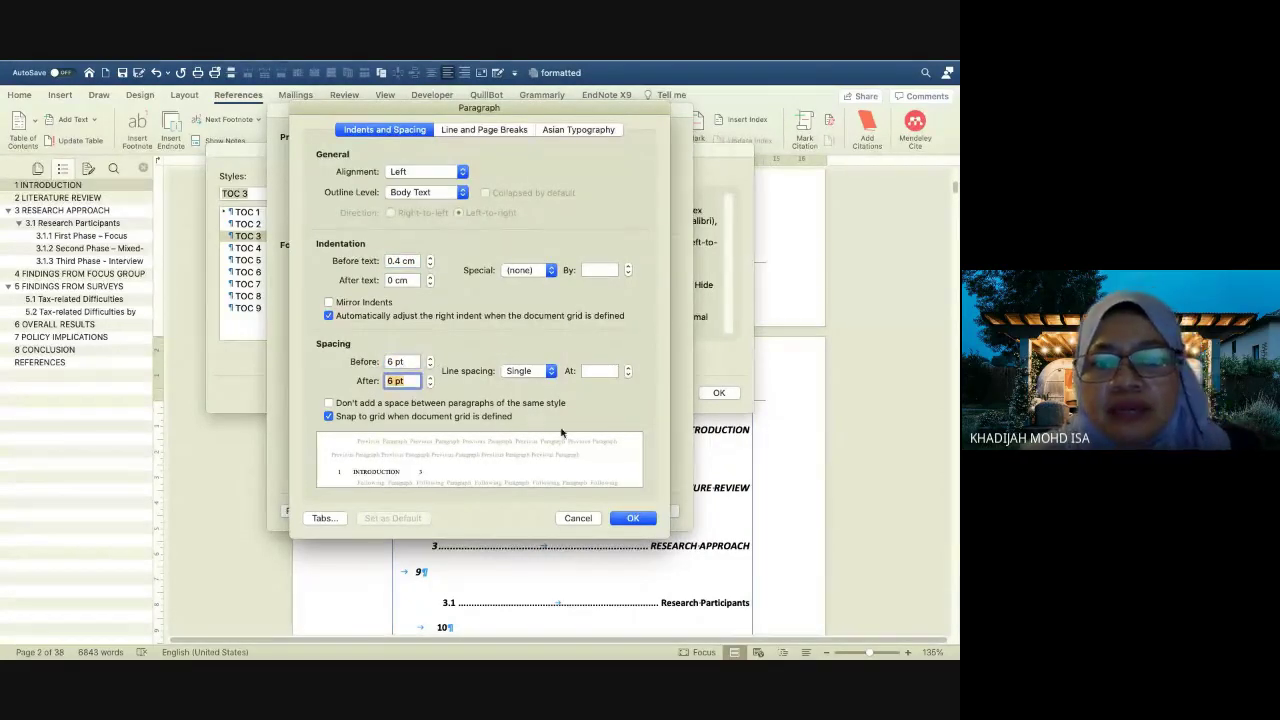
{"action": "left_click", "coordinate": [633, 518]}
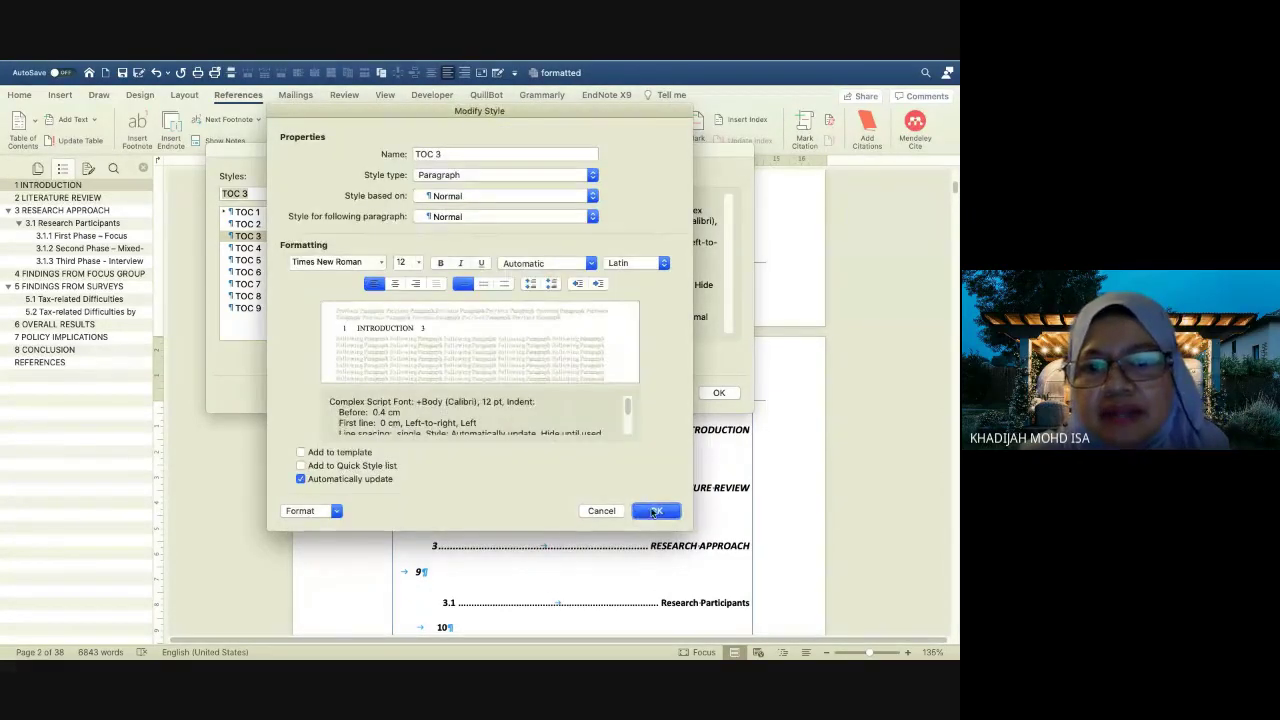
{"action": "left_click", "coordinate": [654, 511]}
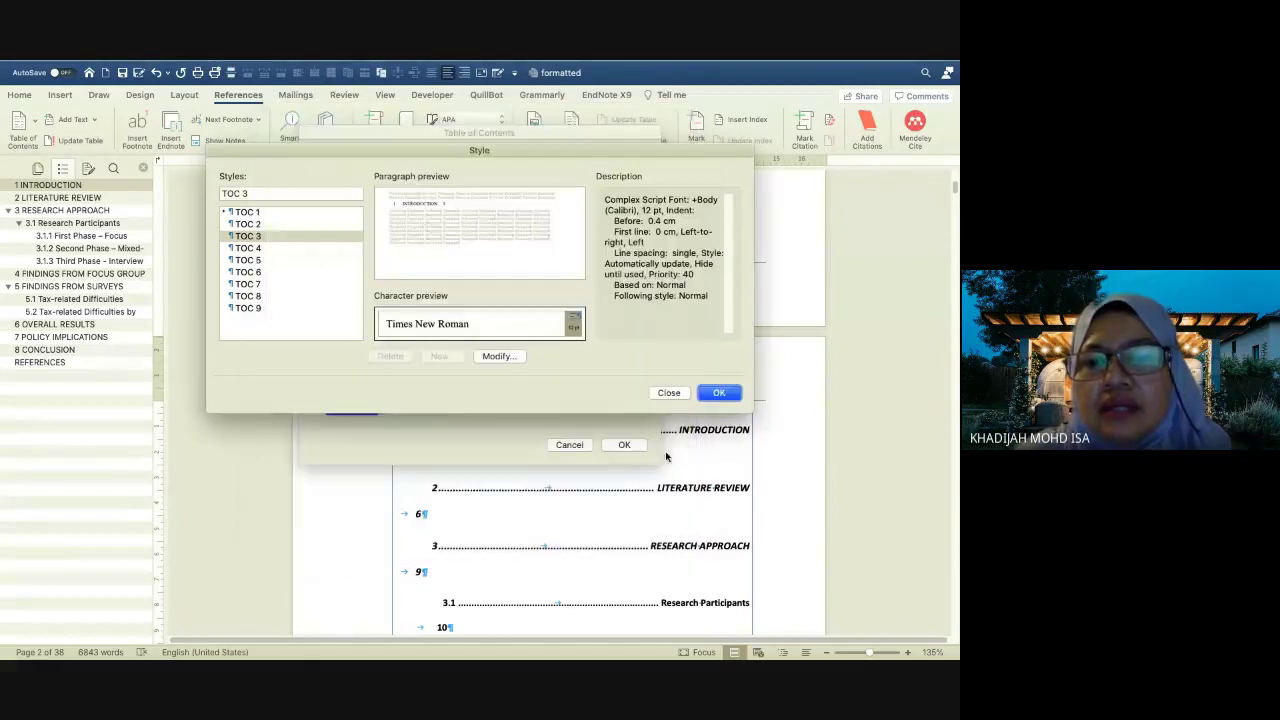
Apply the modified entry styles, replace the existing table of contents, and review the rebuilt table
{"action": "left_click", "coordinate": [718, 394]}
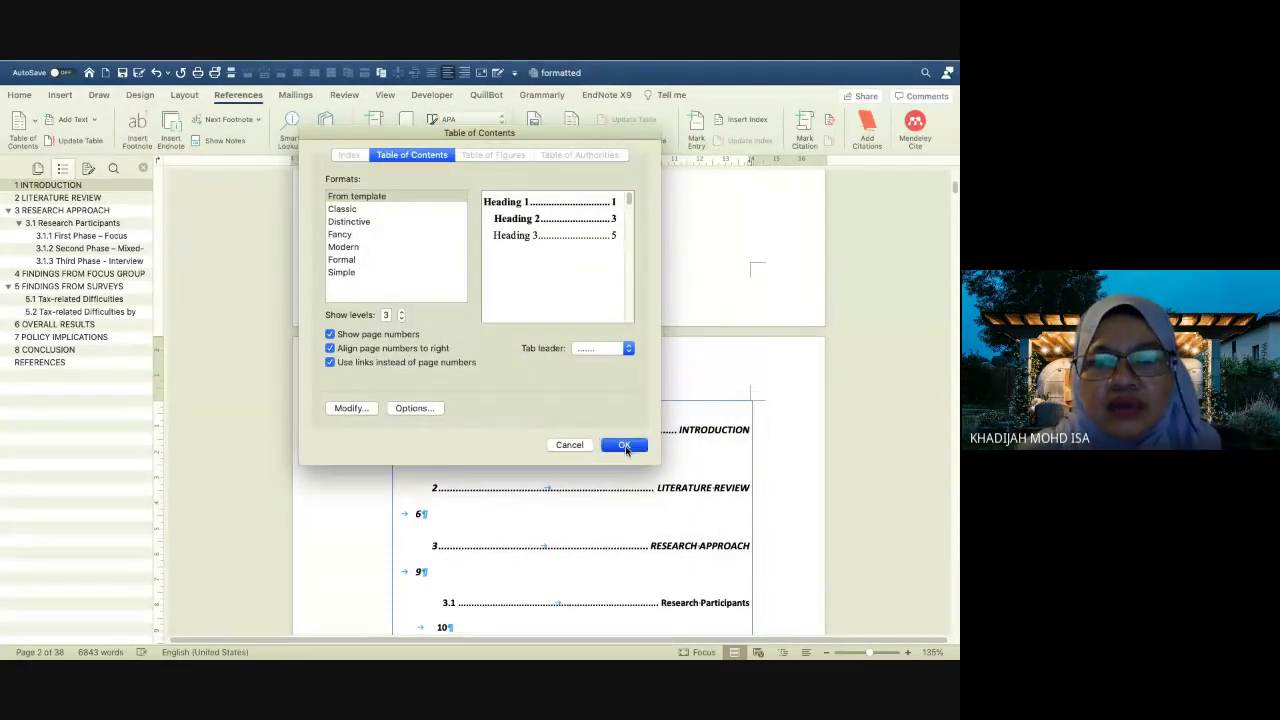
{"action": "left_click", "coordinate": [625, 446]}
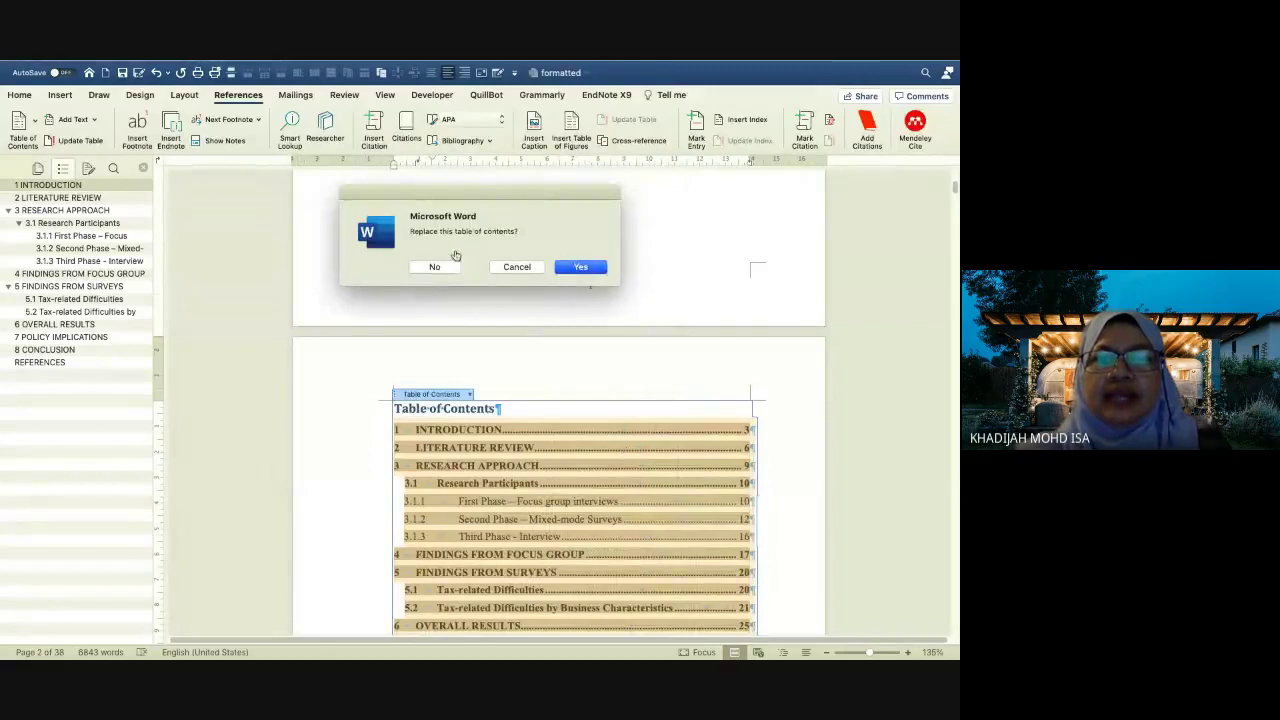
{"action": "left_click", "coordinate": [582, 267]}
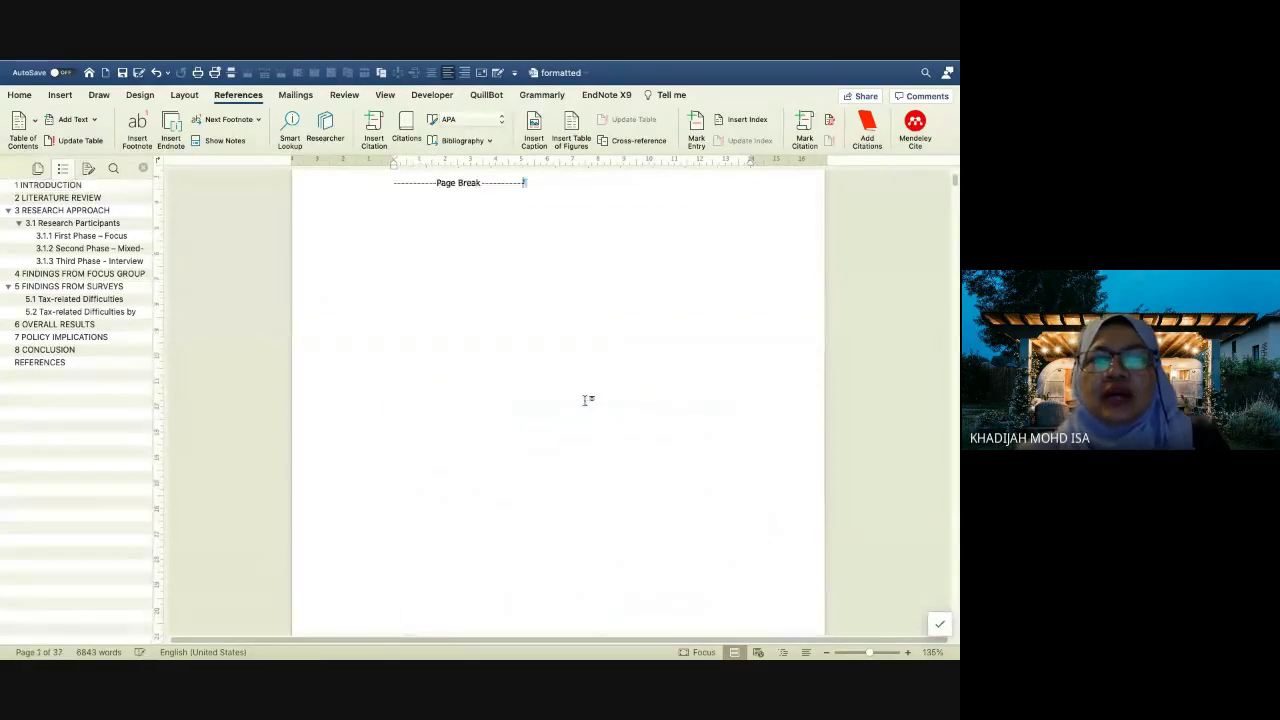
{"action": "scroll", "coordinate": [588, 400], "scroll_direction": "up", "scroll_amount": 3}
{"action": "scroll", "coordinate": [586, 314], "scroll_direction": "down", "scroll_amount": 10}
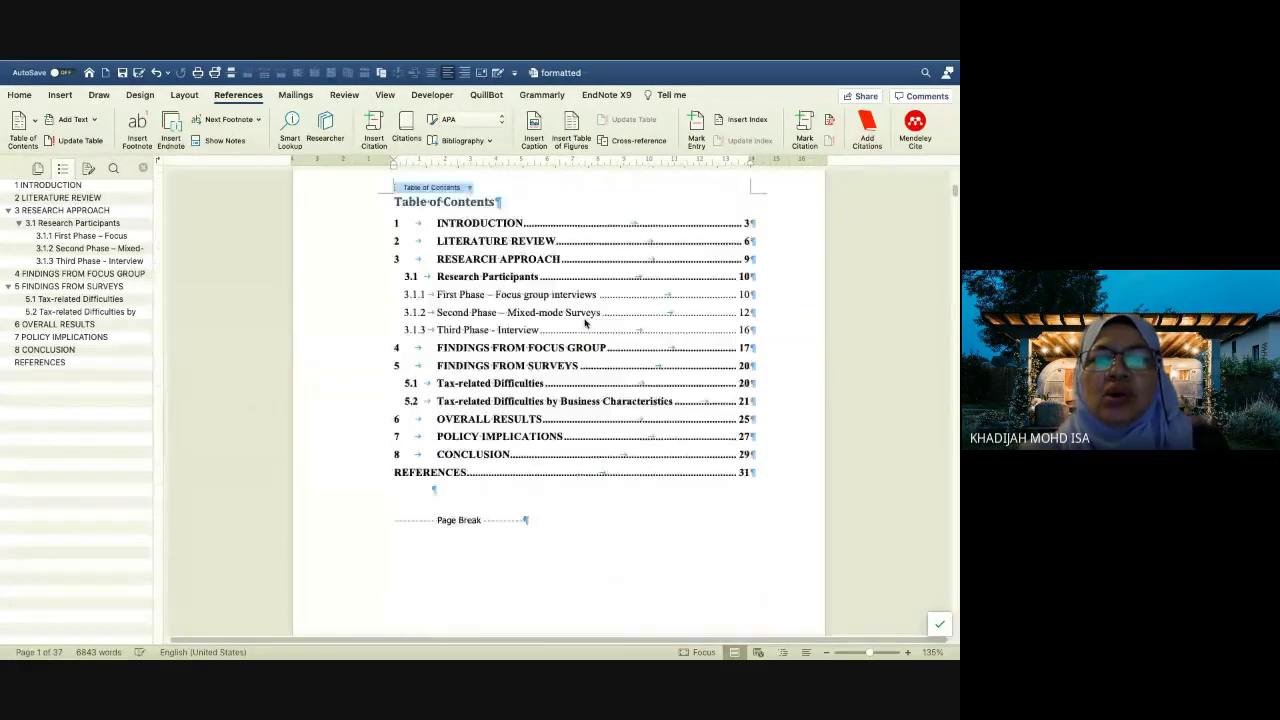
{"action": "scroll", "coordinate": [586, 322], "scroll_direction": "up", "scroll_amount": 1}
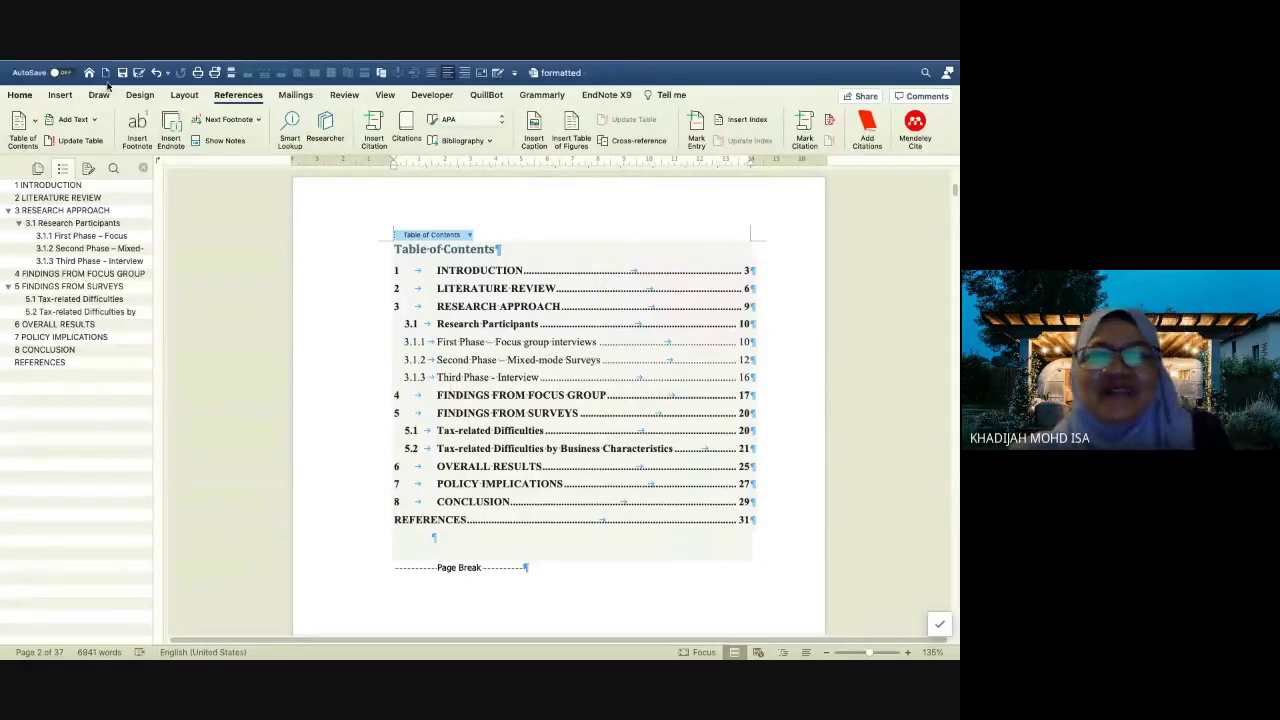
Hide the formatting marks in the document
{"action": "left_click", "coordinate": [20, 94]}
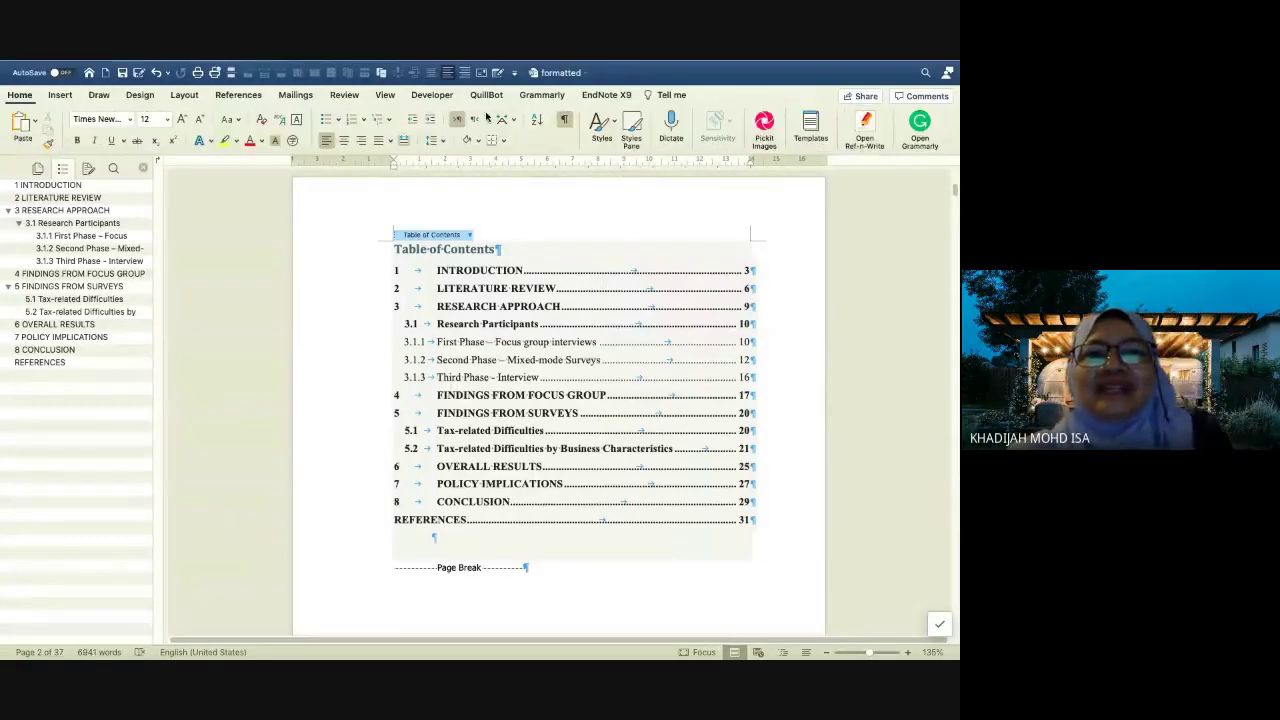
{"action": "left_click", "coordinate": [564, 121]}
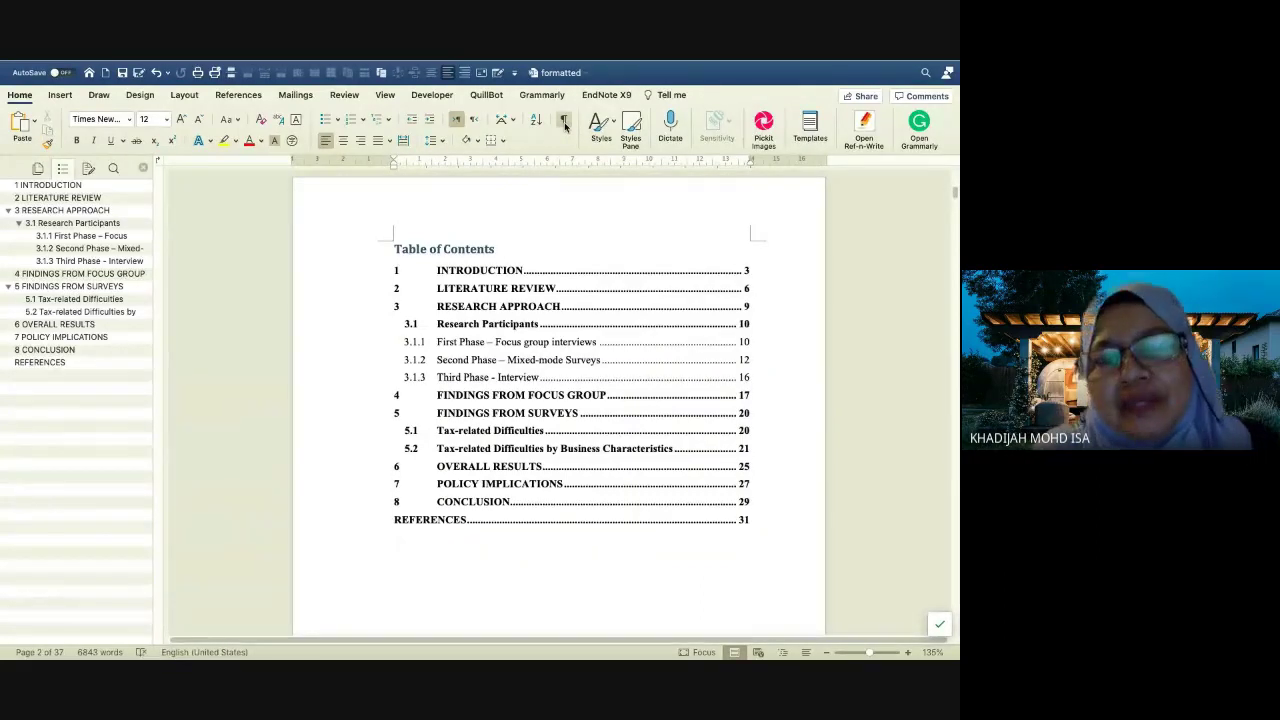
{"action": "left_click", "coordinate": [441, 343]}
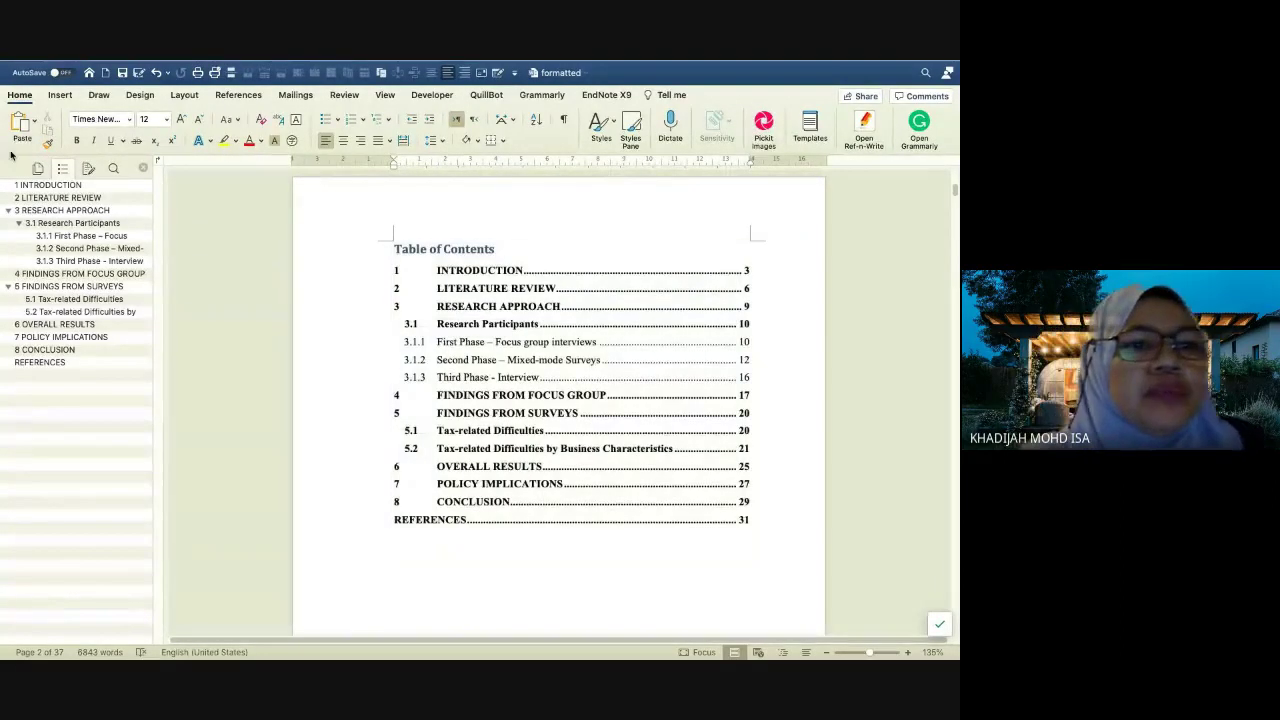
Open the custom table of contents settings and examine the heading-level preview against the table in the document
{"action": "left_click", "coordinate": [245, 95]}
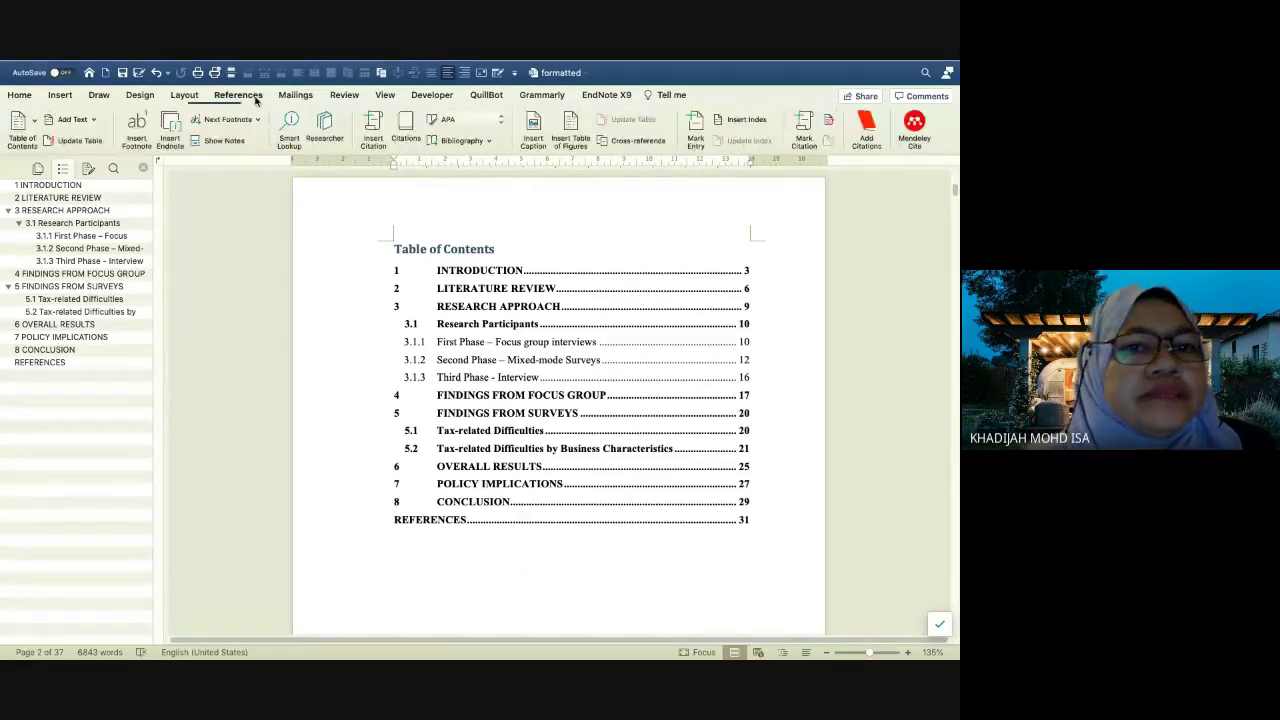
{"action": "left_click", "coordinate": [34, 124]}
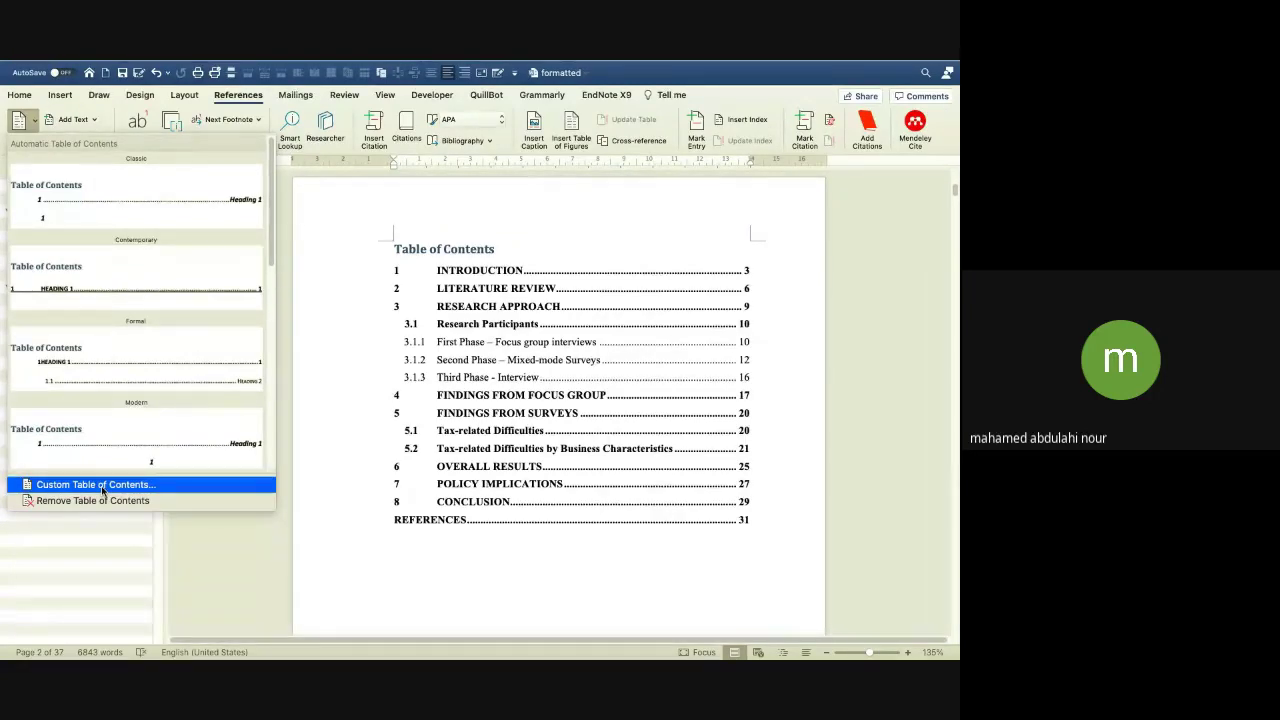
{"action": "left_click", "coordinate": [104, 486]}
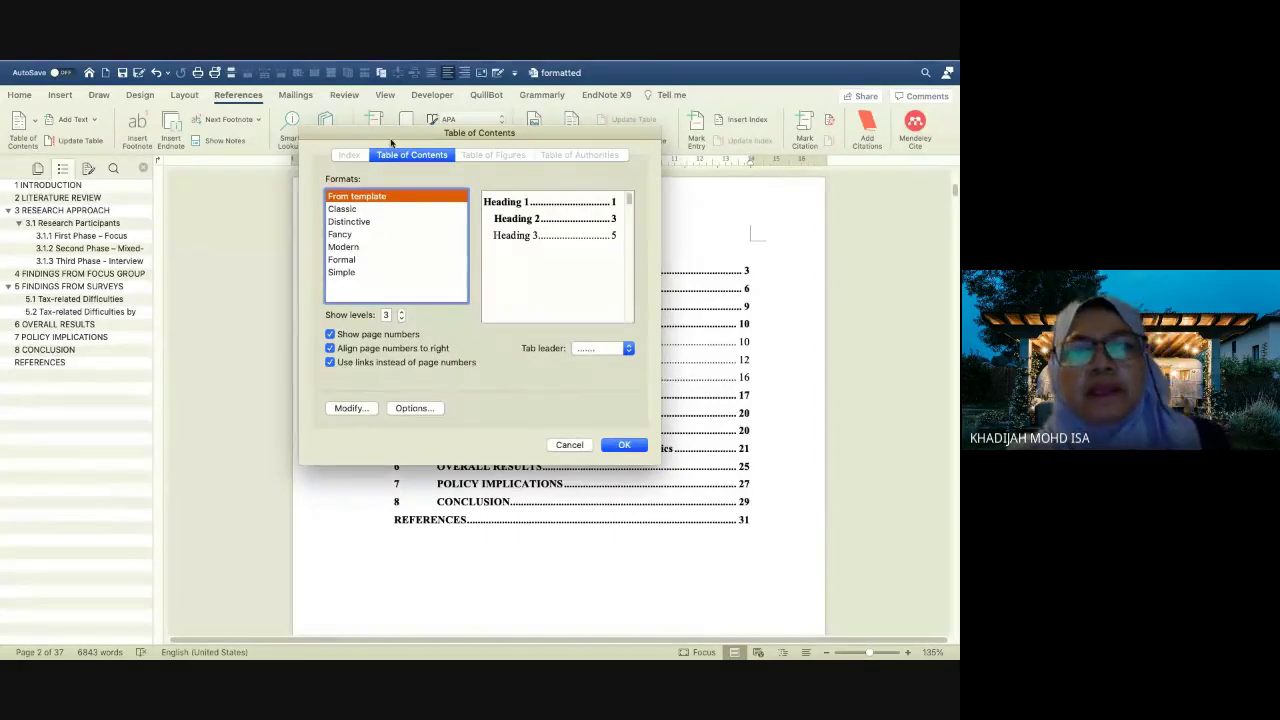
{"action": "left_click_drag", "start_coordinate": [394, 128], "coordinate": [233, 383]}
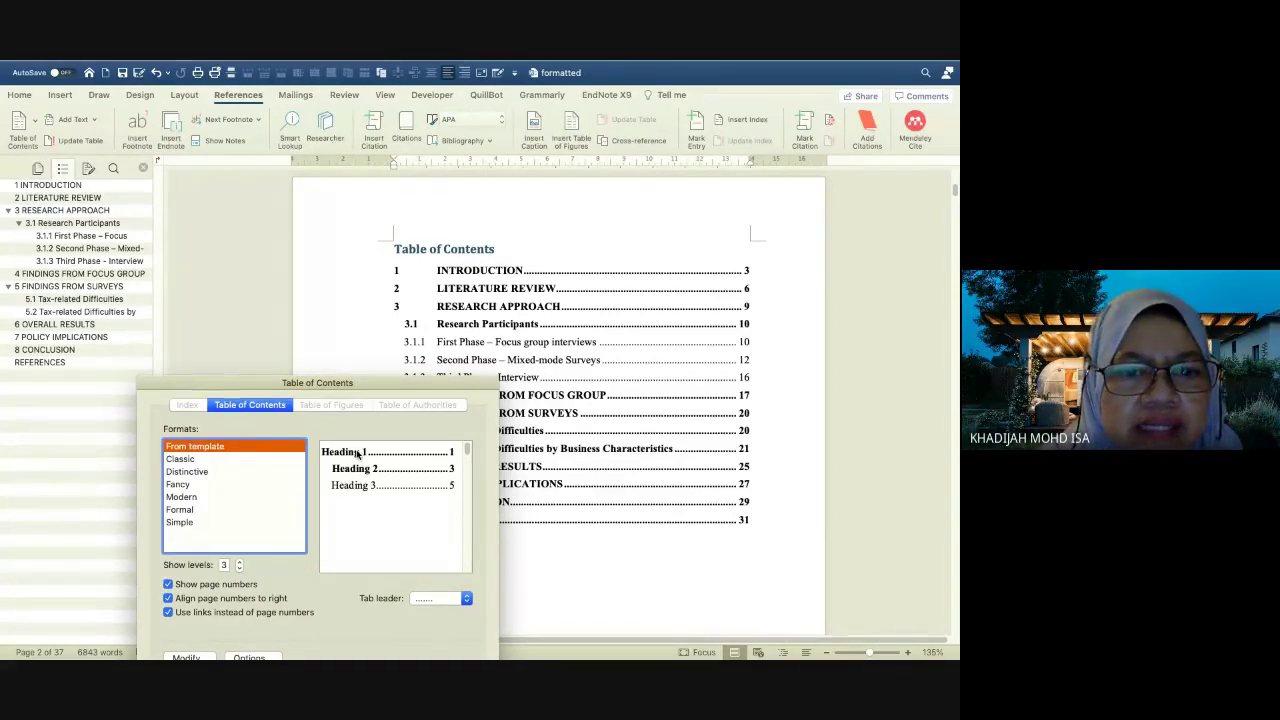
{"action": "scroll", "coordinate": [357, 455], "scroll_direction": "down", "scroll_amount": 5}
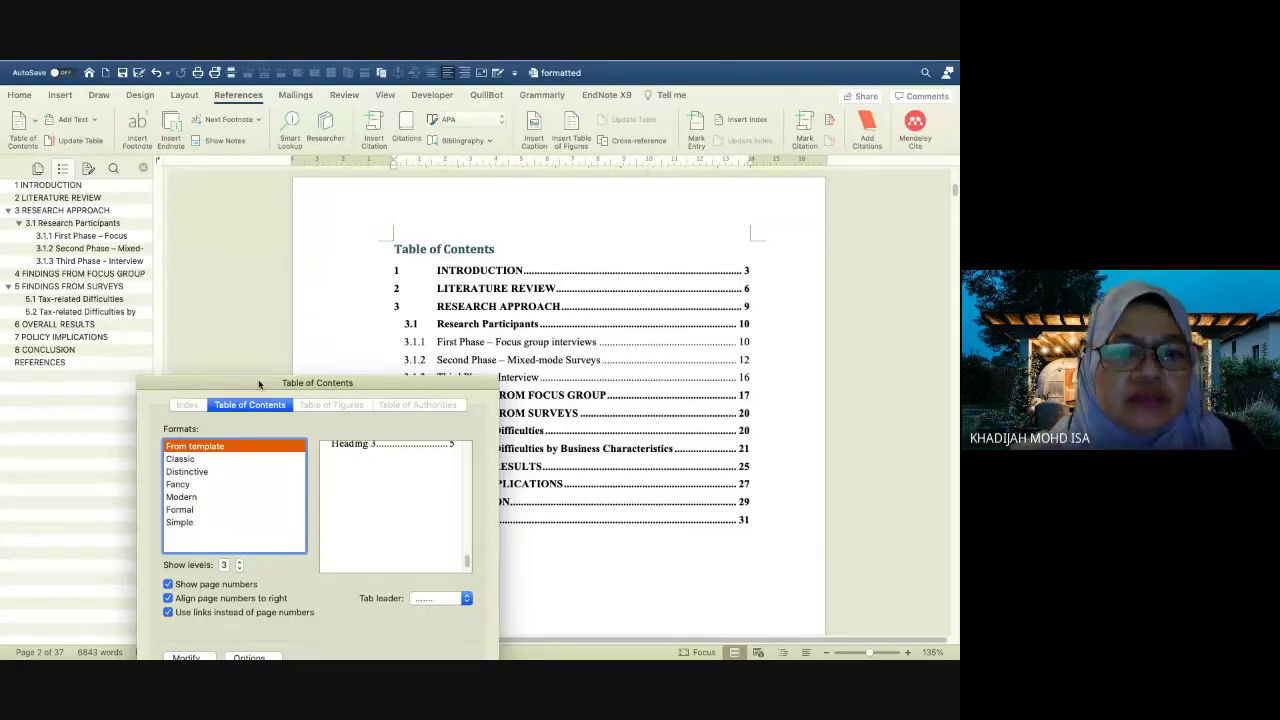
{"action": "left_click_drag", "start_coordinate": [258, 379], "coordinate": [223, 92]}
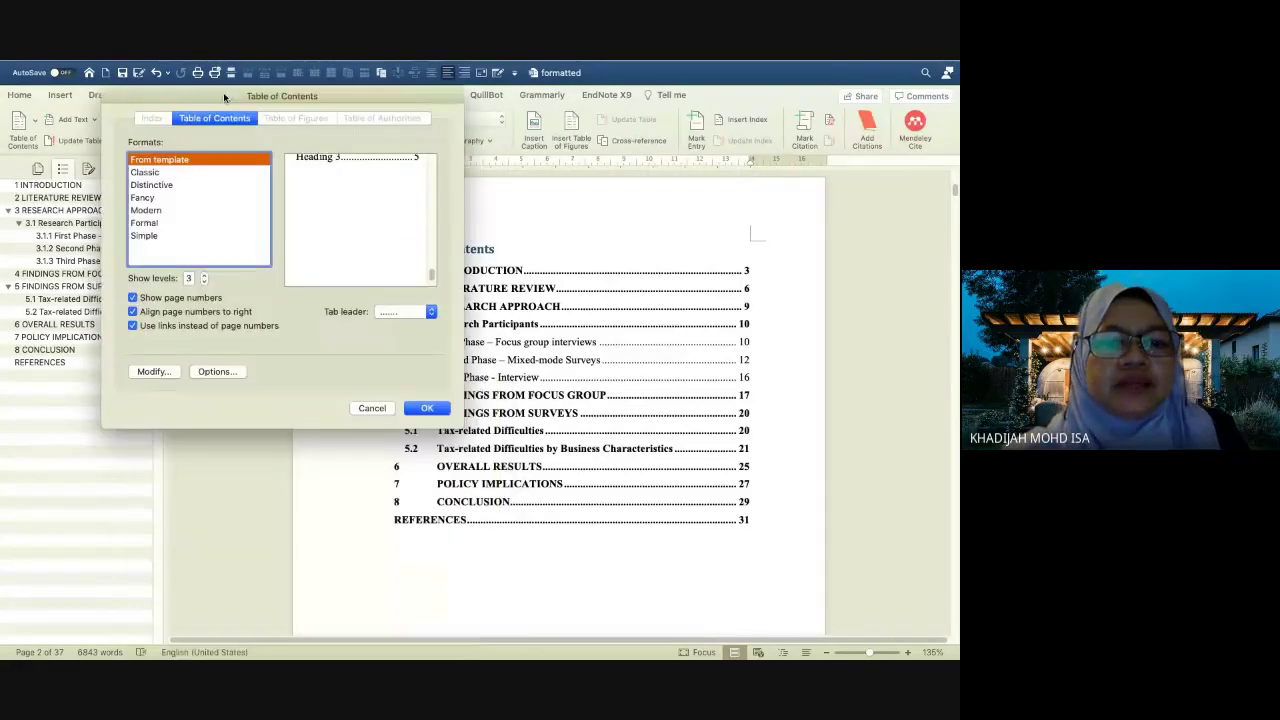
Apply small caps to the font of the TOC 1 style and save the style change
{"action": "left_click", "coordinate": [153, 371]}
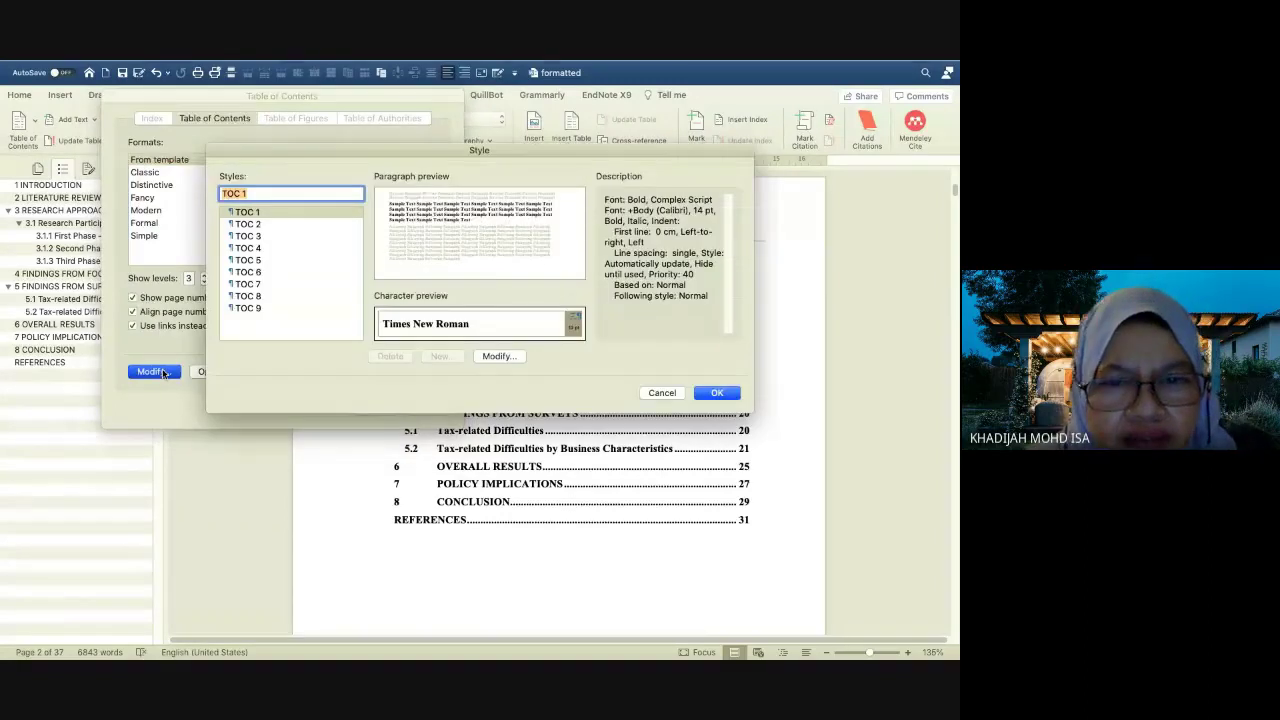
{"action": "left_click", "coordinate": [512, 360]}
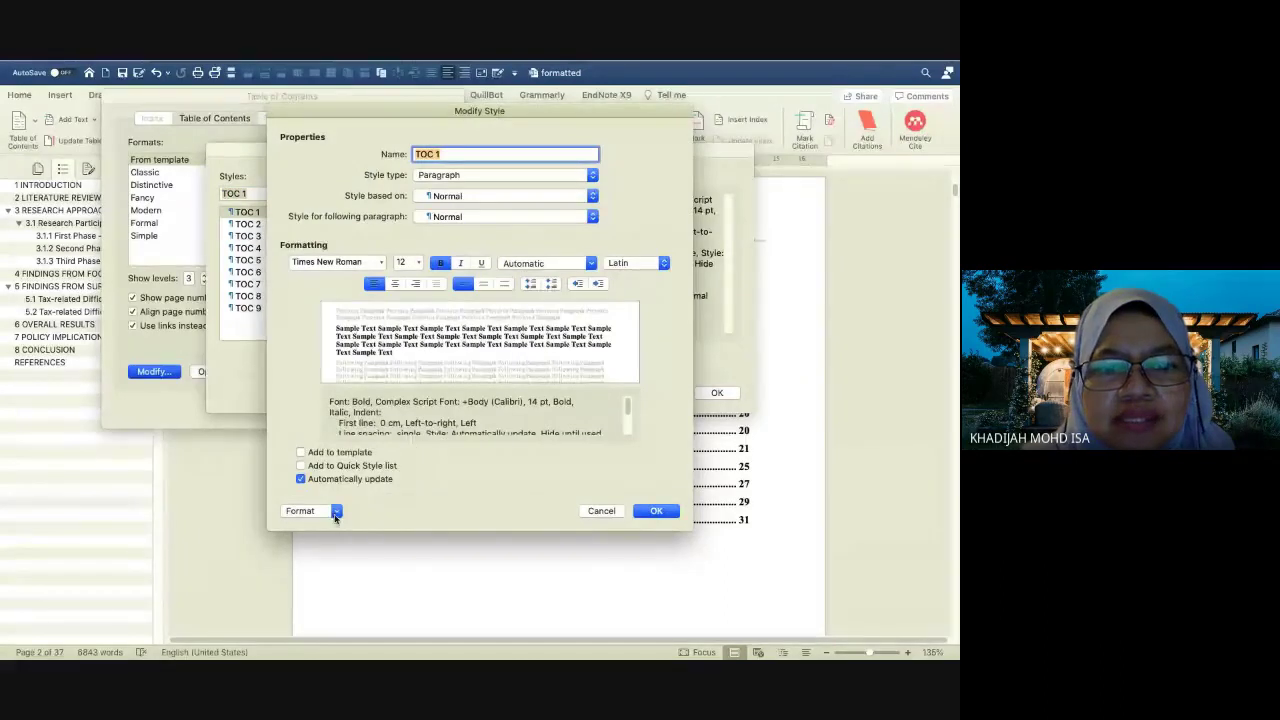
{"action": "left_click", "coordinate": [336, 512]}
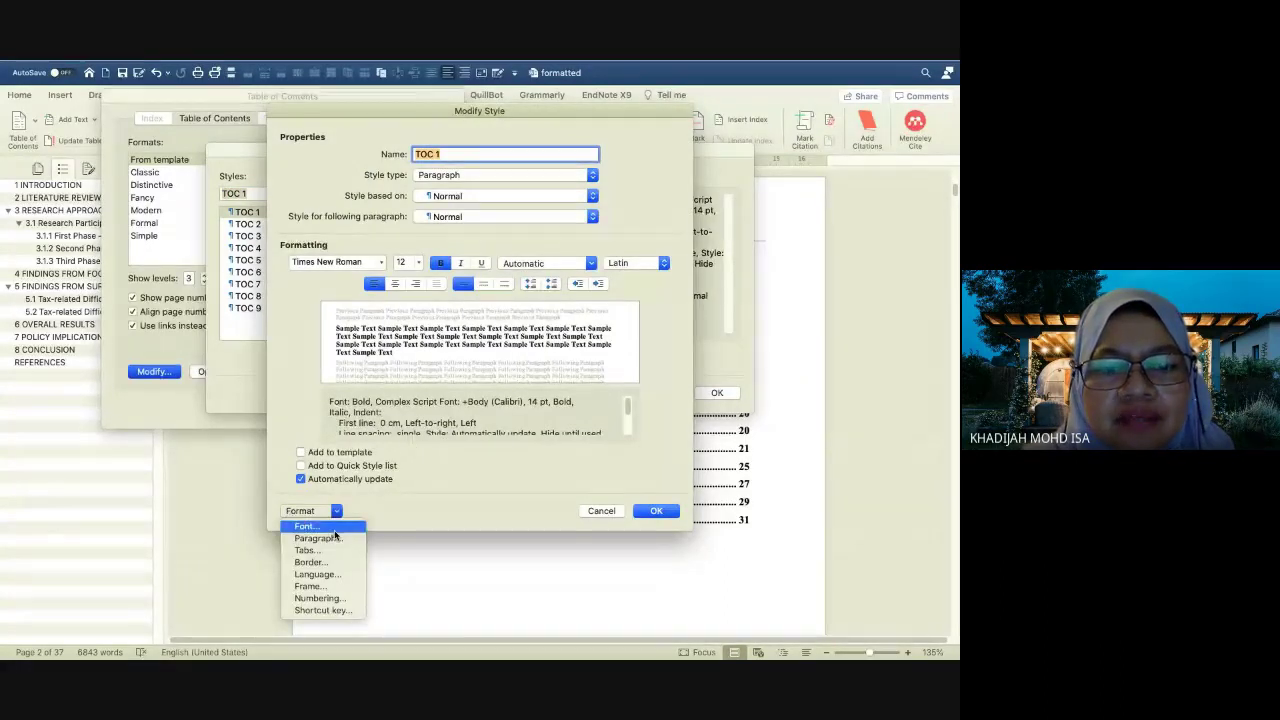
{"action": "left_click", "coordinate": [334, 528]}
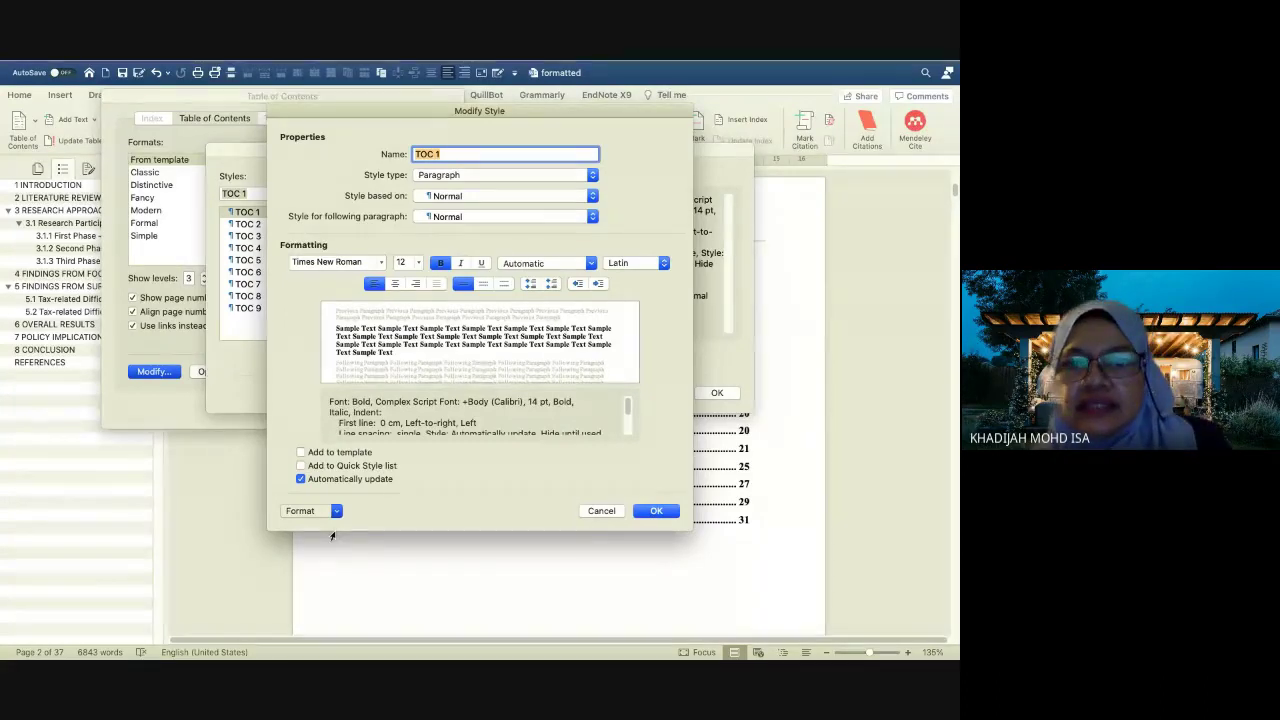
{"action": "left_click", "coordinate": [333, 533]}
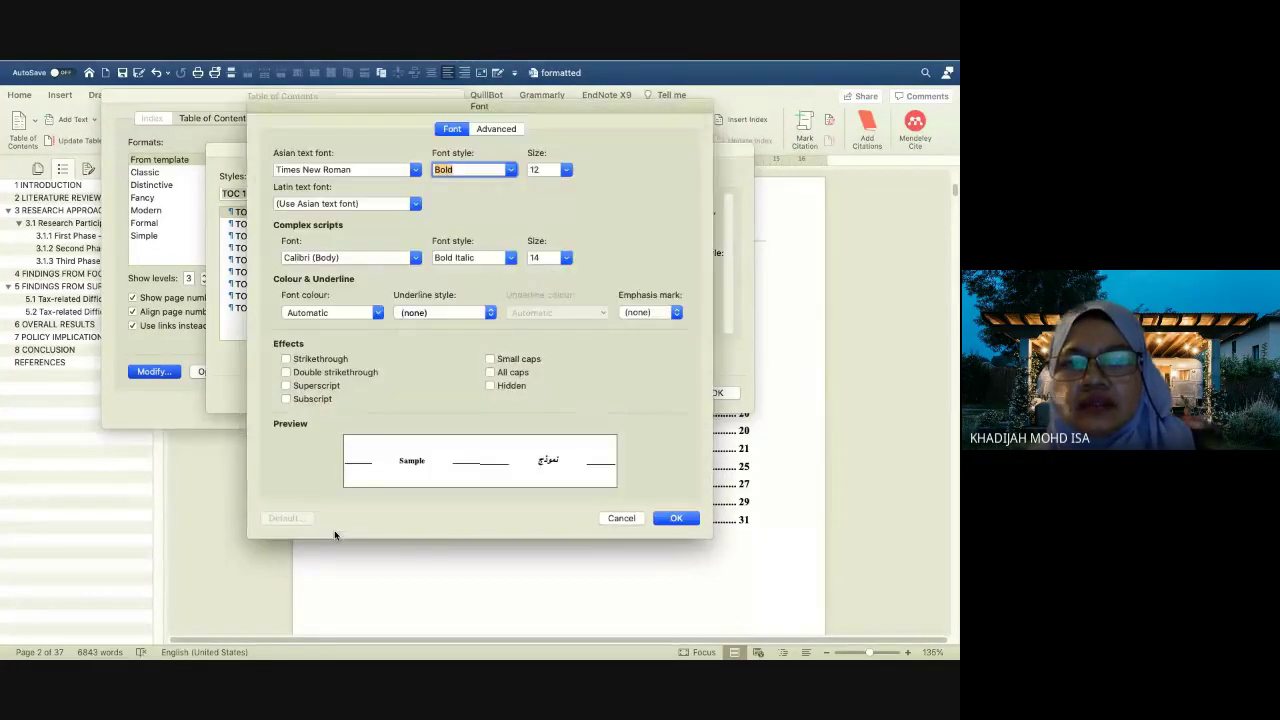
{"action": "left_click", "coordinate": [524, 359]}
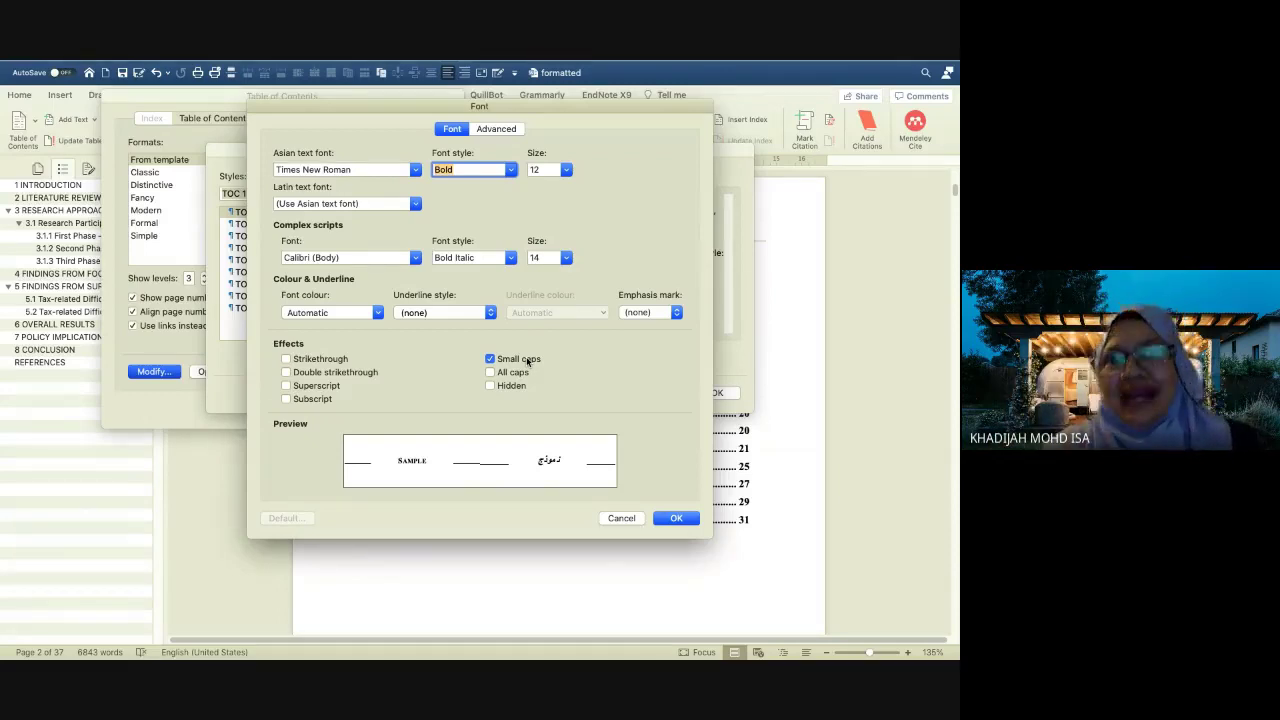
{"action": "left_click", "coordinate": [675, 524]}
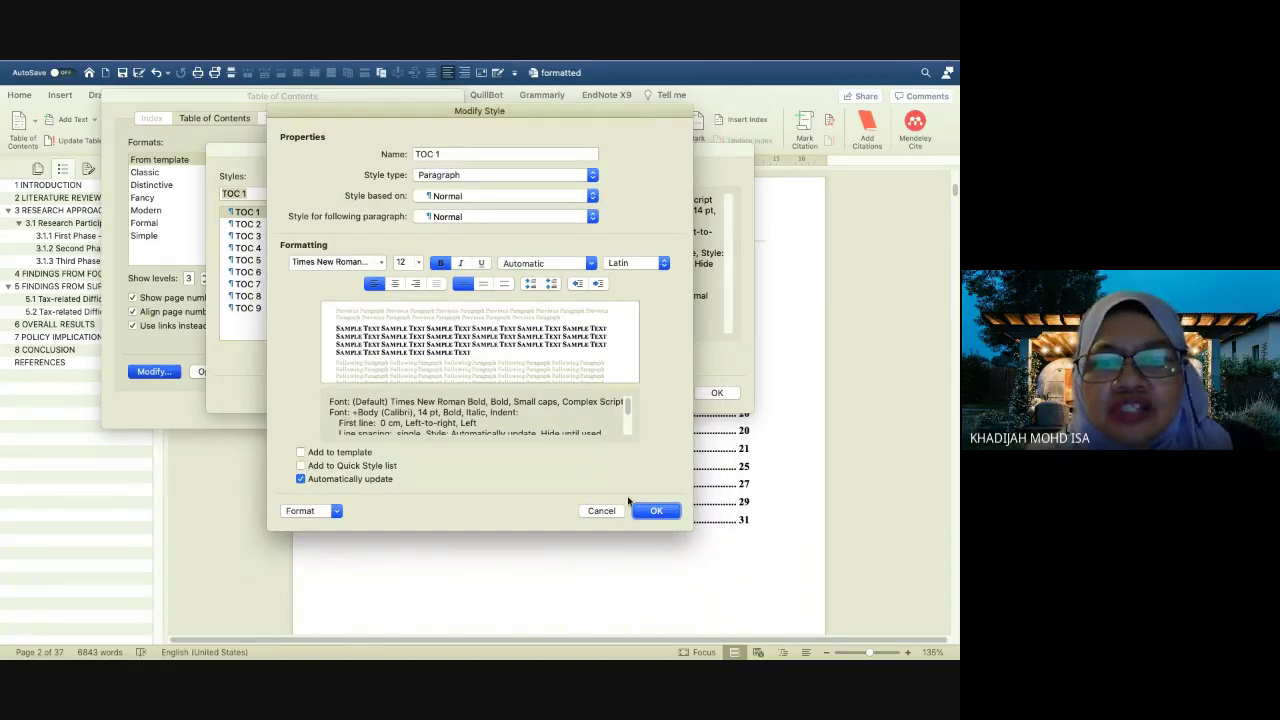
{"action": "left_click", "coordinate": [656, 514]}
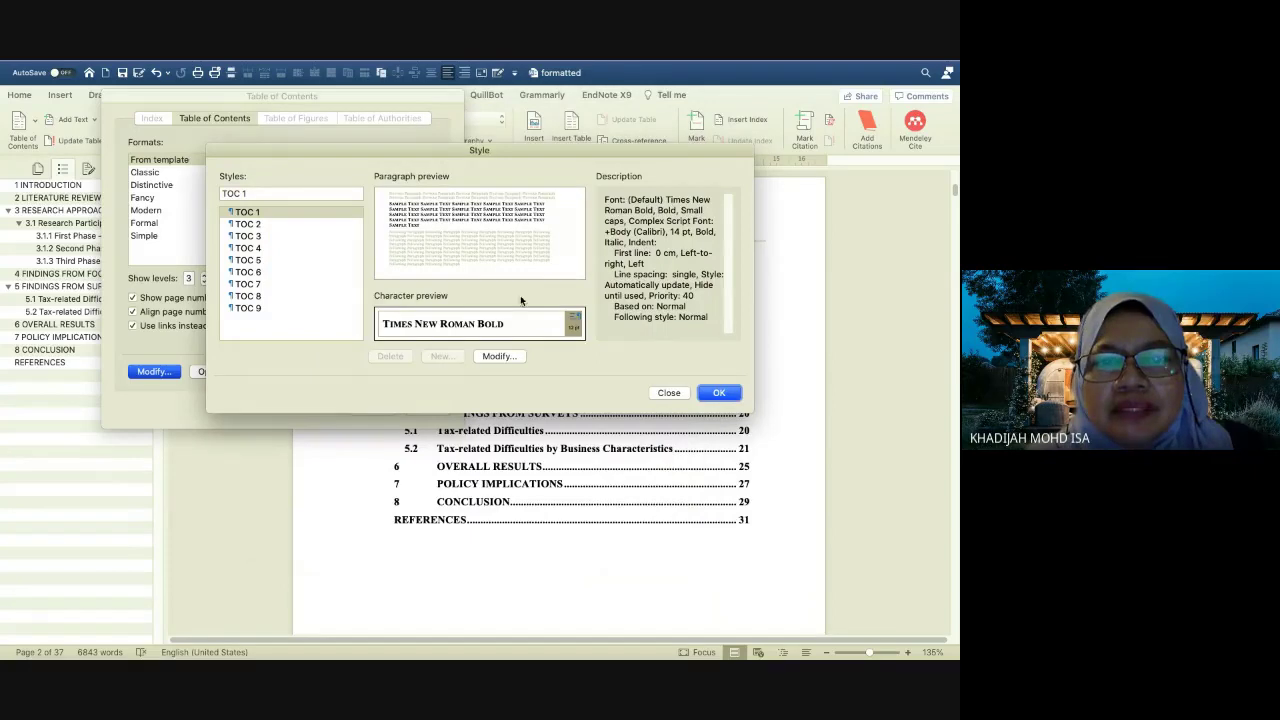
Set the TOC 3 style's indentation before text to 1.2 cm and save the style change
{"action": "left_click", "coordinate": [247, 236]}
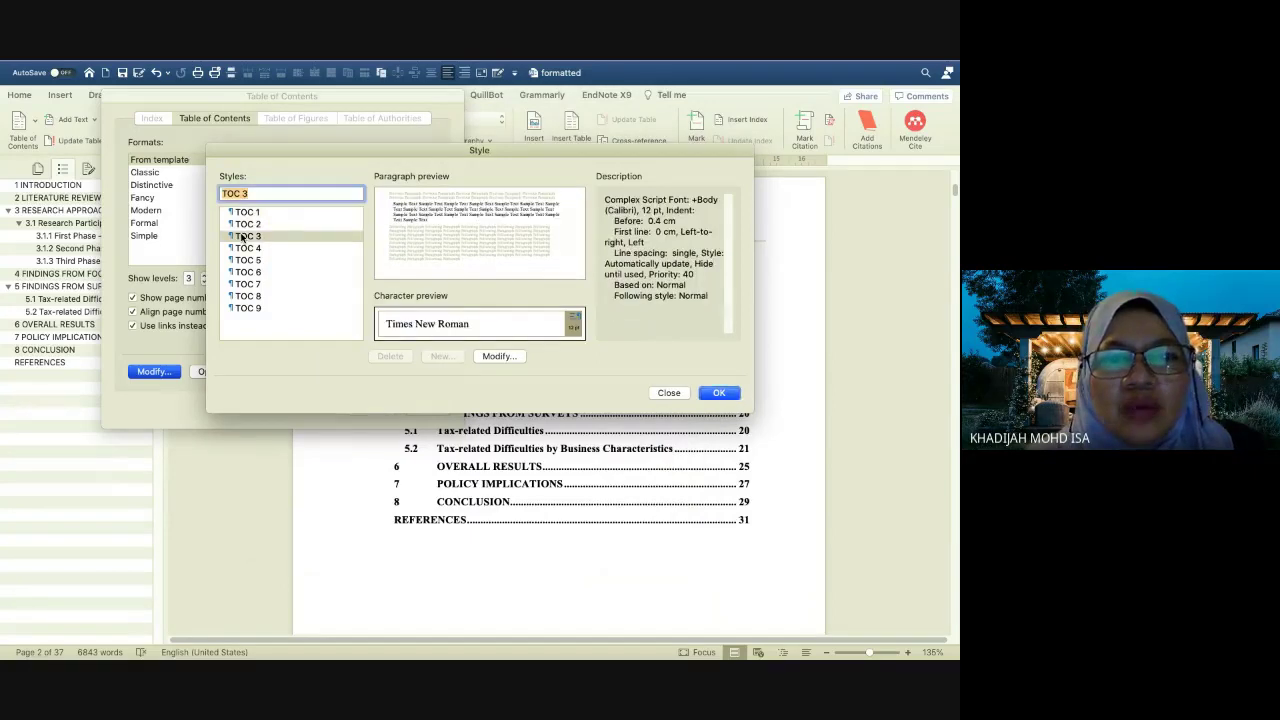
{"action": "left_click", "coordinate": [490, 356]}
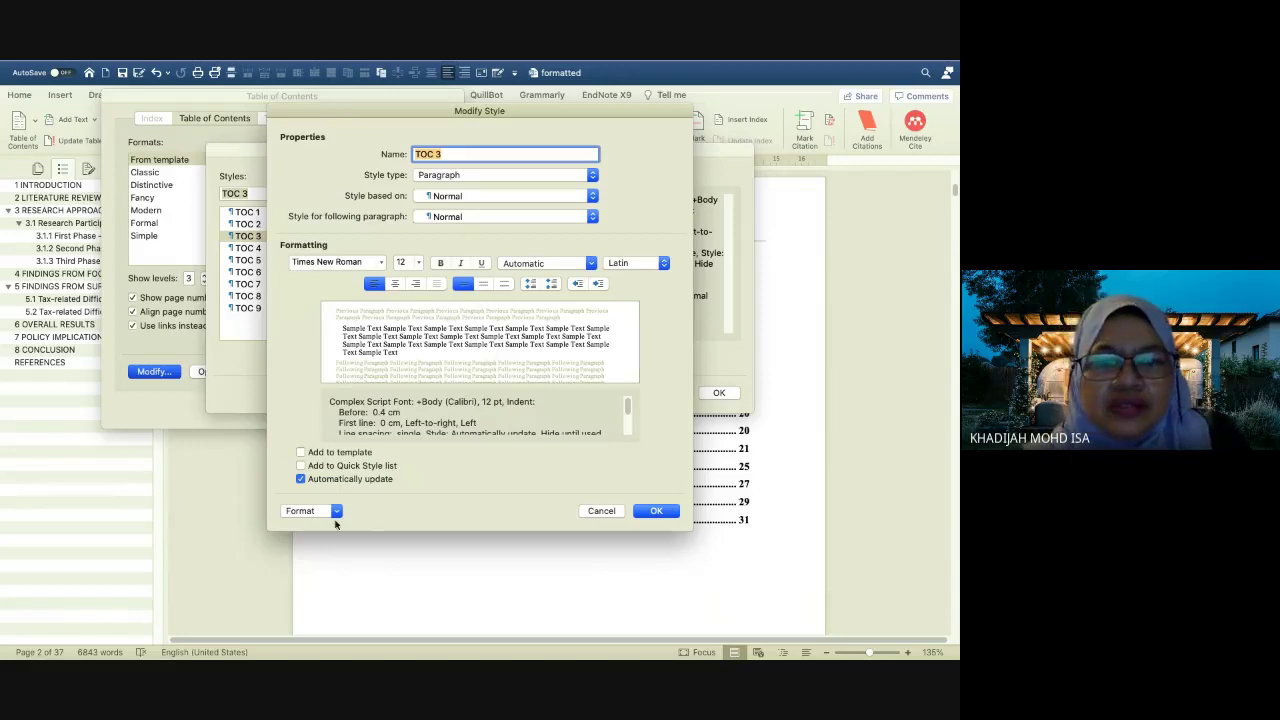
{"action": "left_click", "coordinate": [337, 512]}
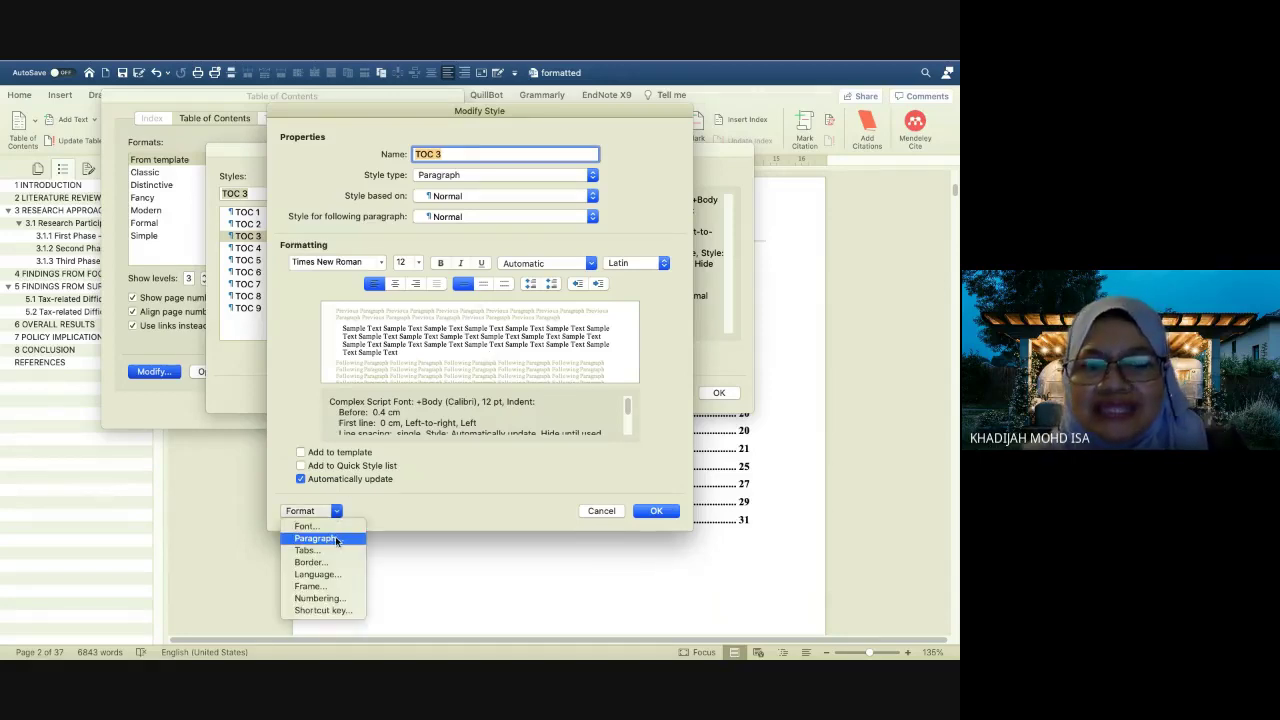
{"action": "left_click", "coordinate": [336, 540]}
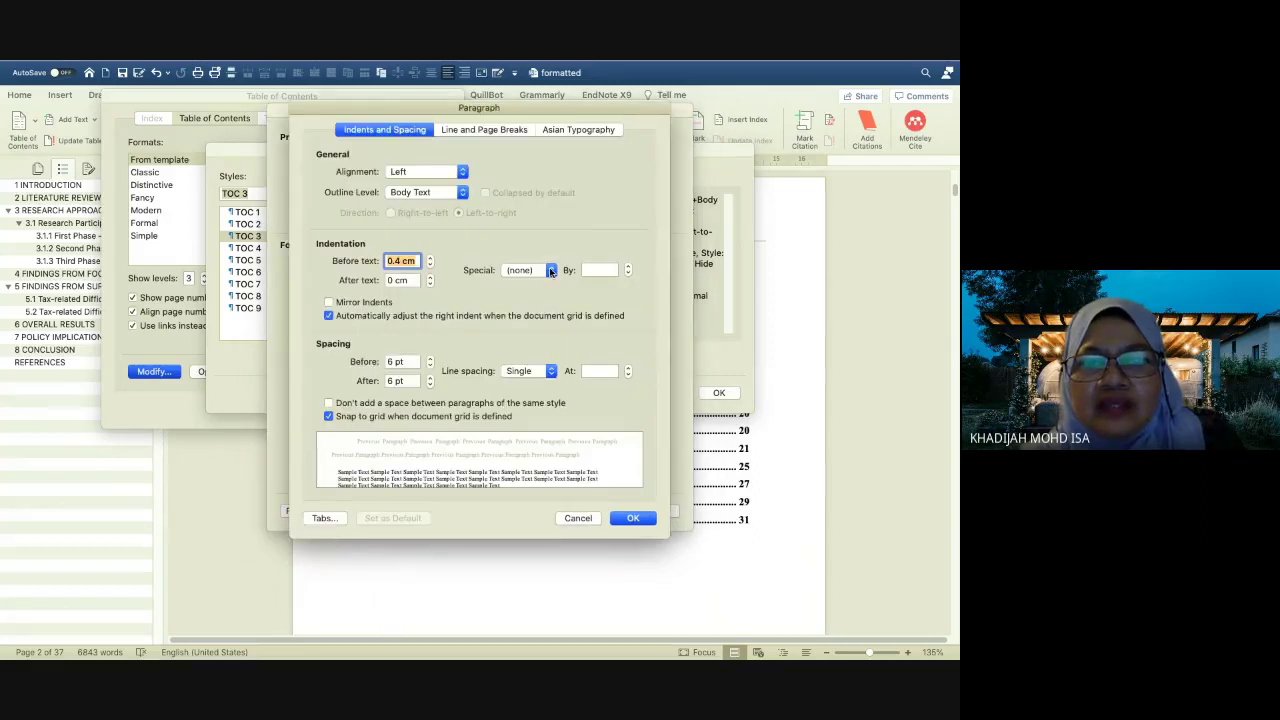
{"action": "left_click", "coordinate": [550, 272]}
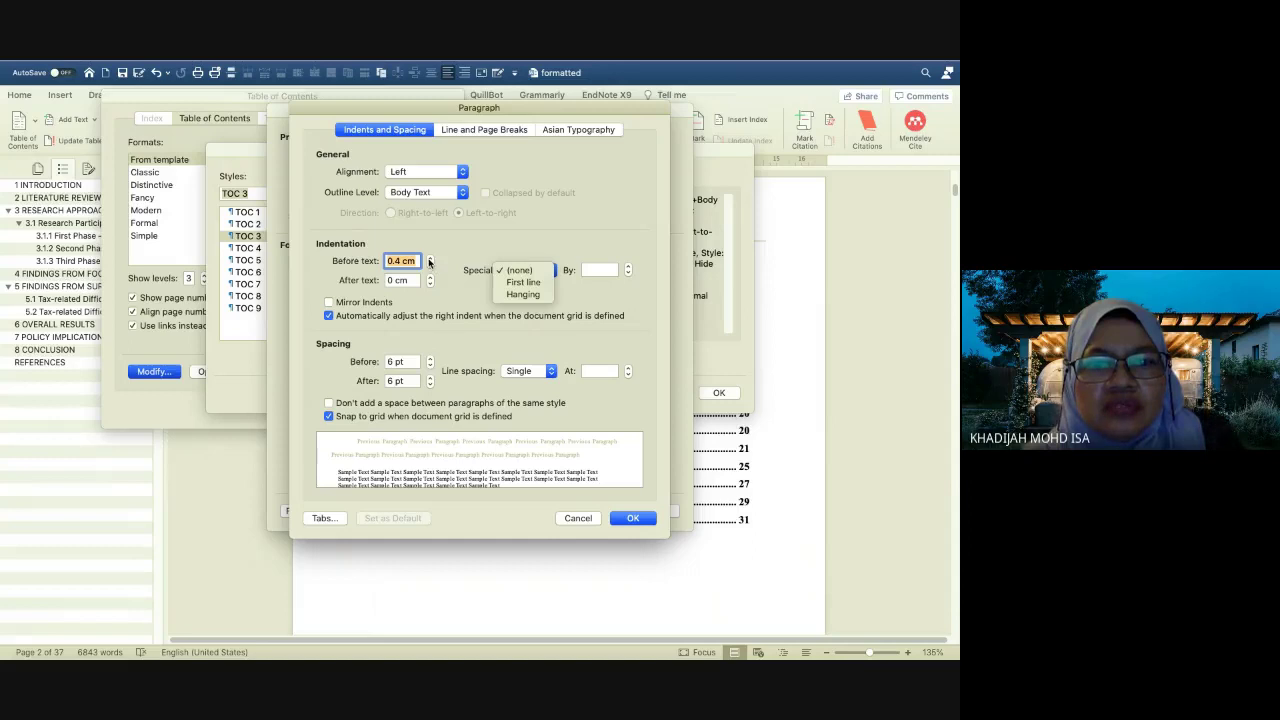
{"action": "left_click", "coordinate": [430, 261]}
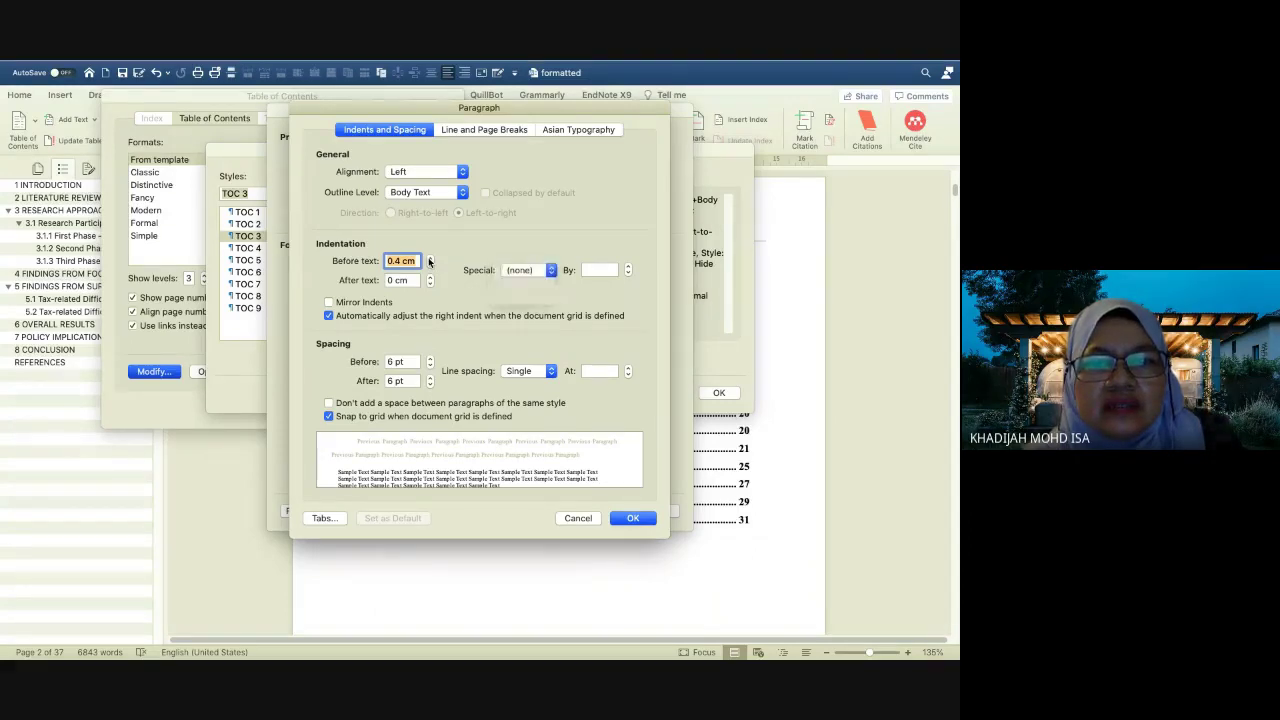
{"action": "left_click", "coordinate": [432, 259]}
{"action": "left_click", "coordinate": [432, 259]}
{"action": "left_click", "coordinate": [432, 259]}
{"action": "left_click", "coordinate": [432, 259]}
{"action": "left_click", "coordinate": [432, 259]}
{"action": "left_click", "coordinate": [431, 260]}
{"action": "left_click", "coordinate": [431, 260]}
{"action": "left_click", "coordinate": [431, 260]}
{"action": "left_click", "coordinate": [431, 260]}
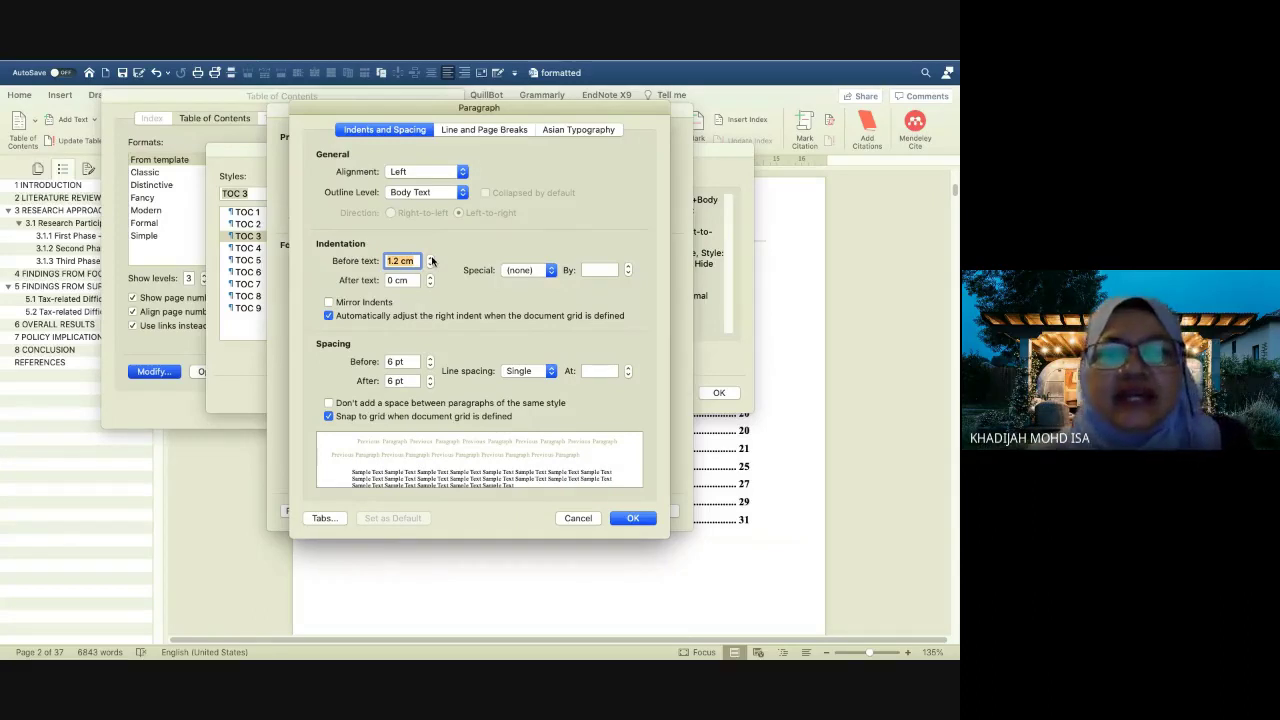
{"action": "left_click", "coordinate": [639, 518]}
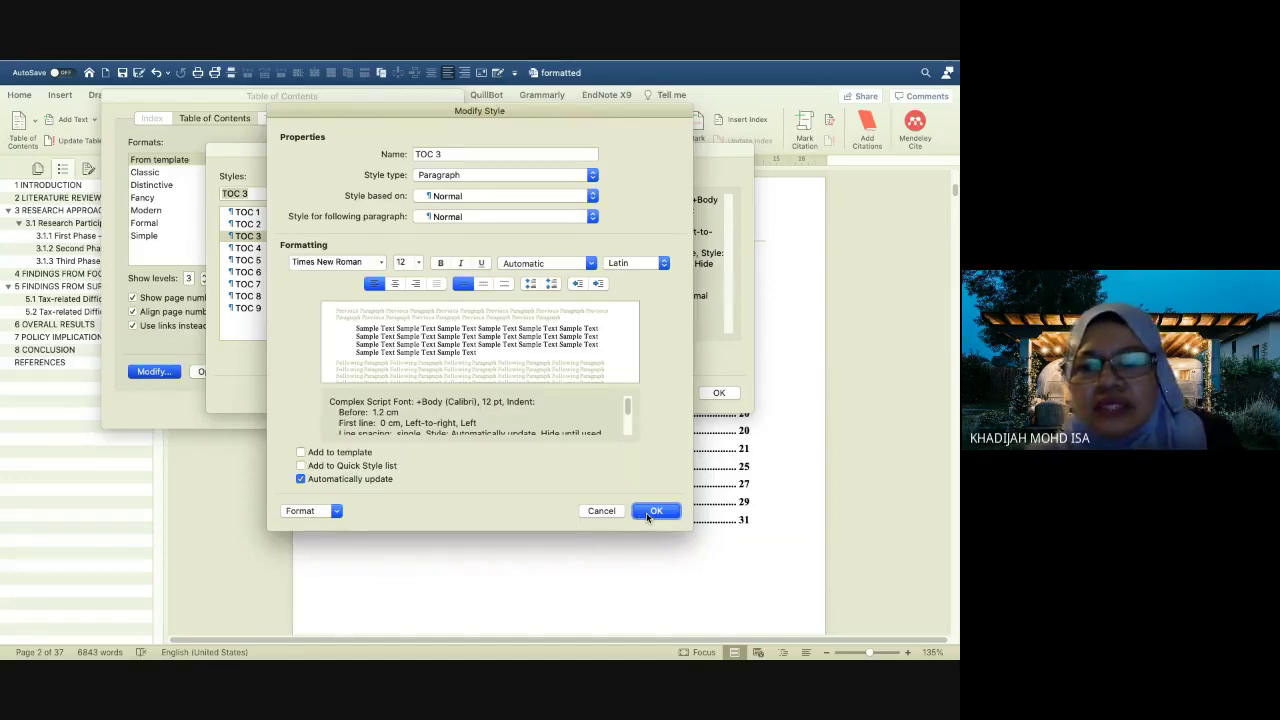
{"action": "left_click", "coordinate": [648, 515]}
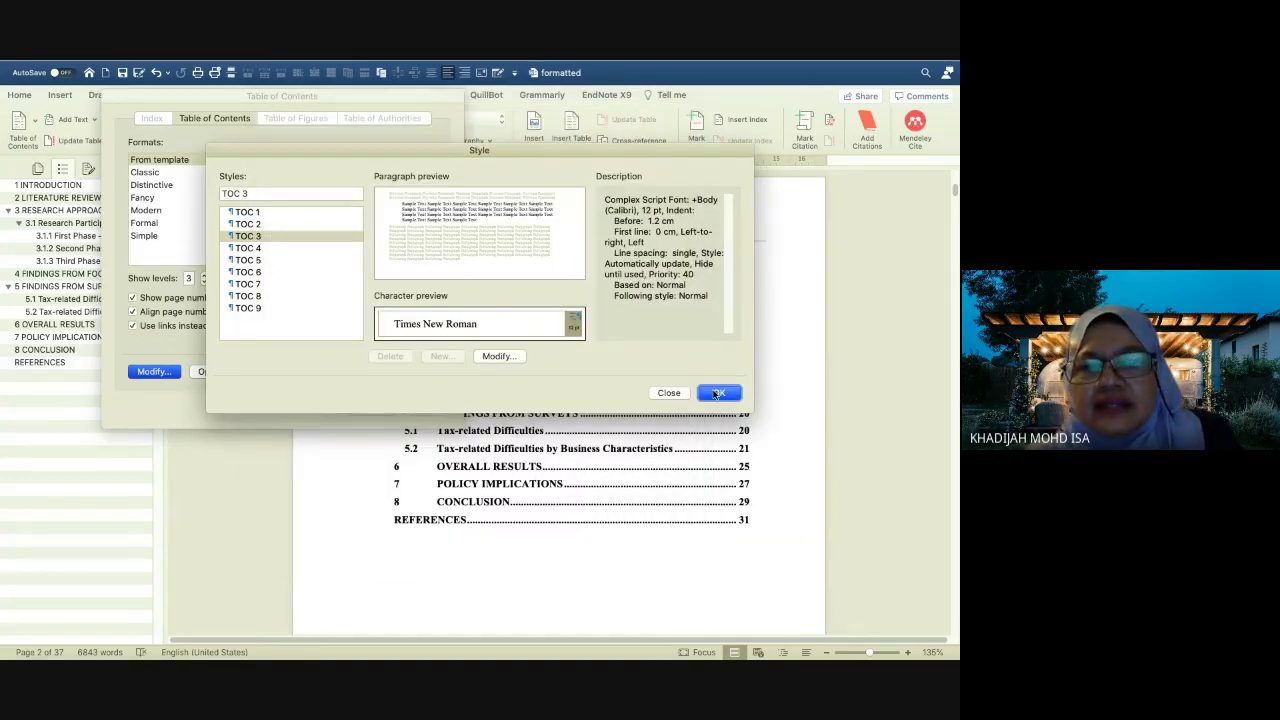
Apply the modified TOC 1 and TOC 3 styles to the table of contents in the document
{"action": "left_click", "coordinate": [717, 393]}
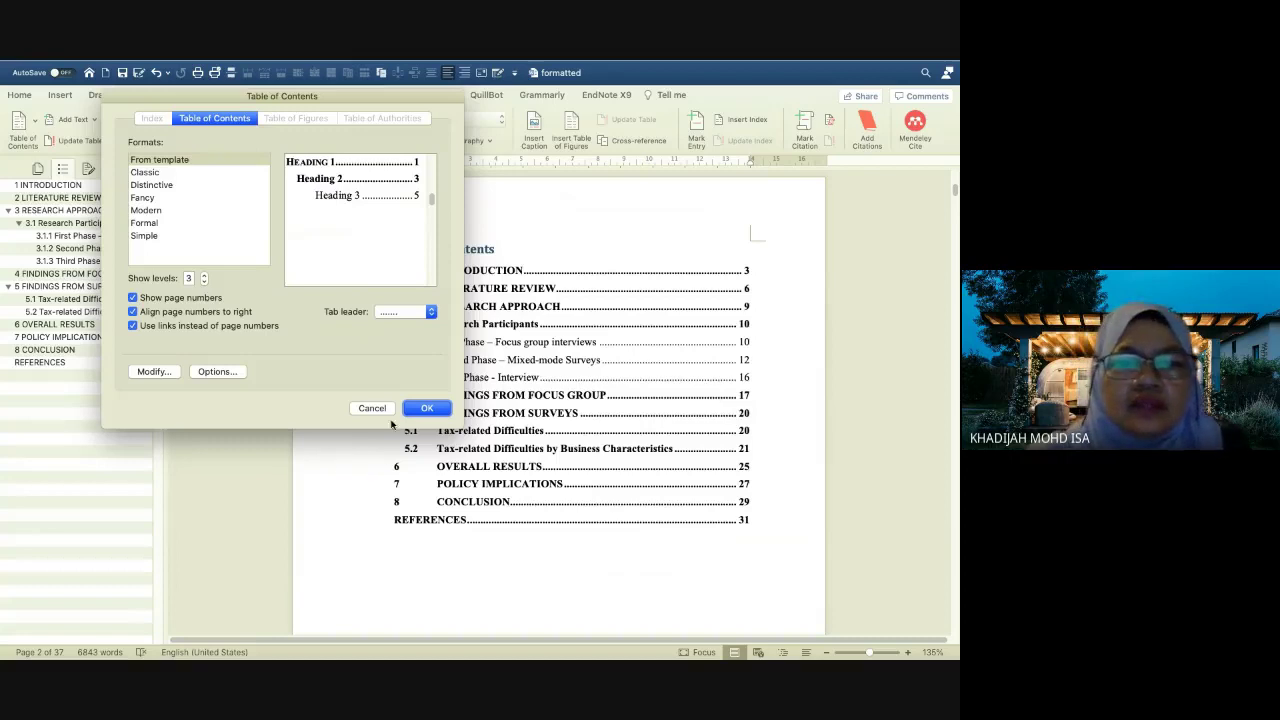
{"action": "left_click", "coordinate": [419, 410]}
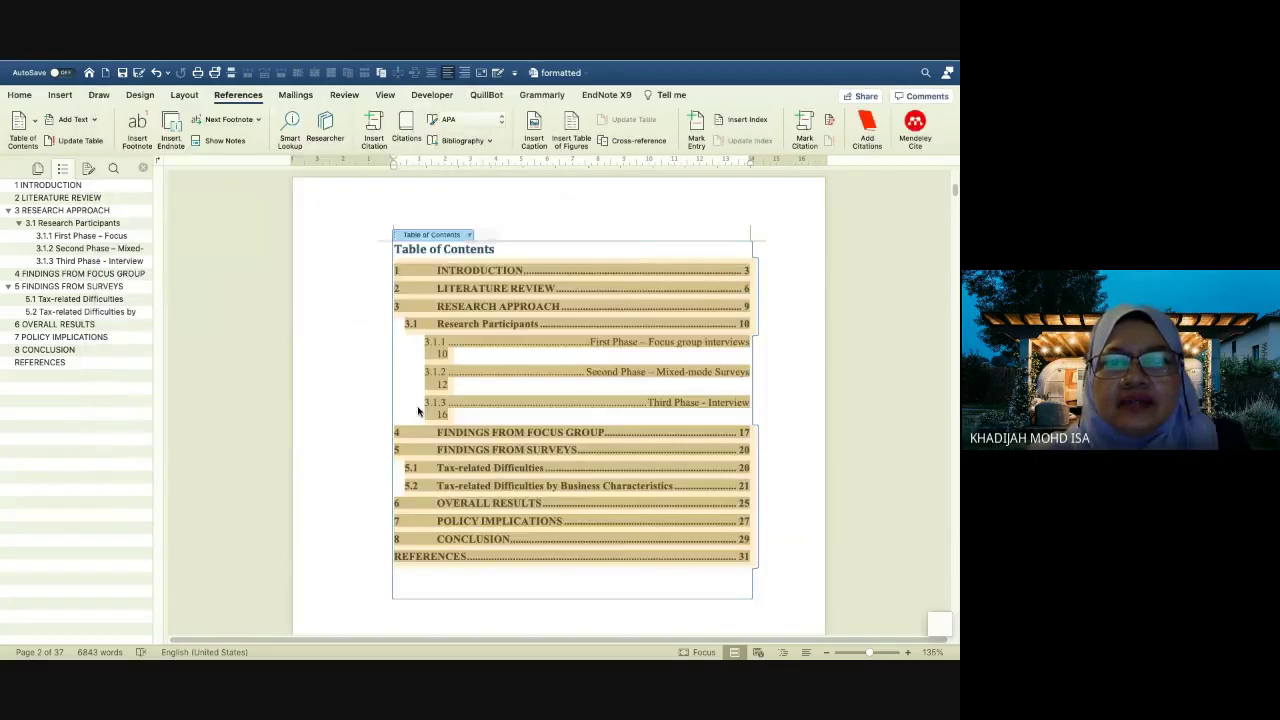
{"action": "left_click", "coordinate": [582, 268]}
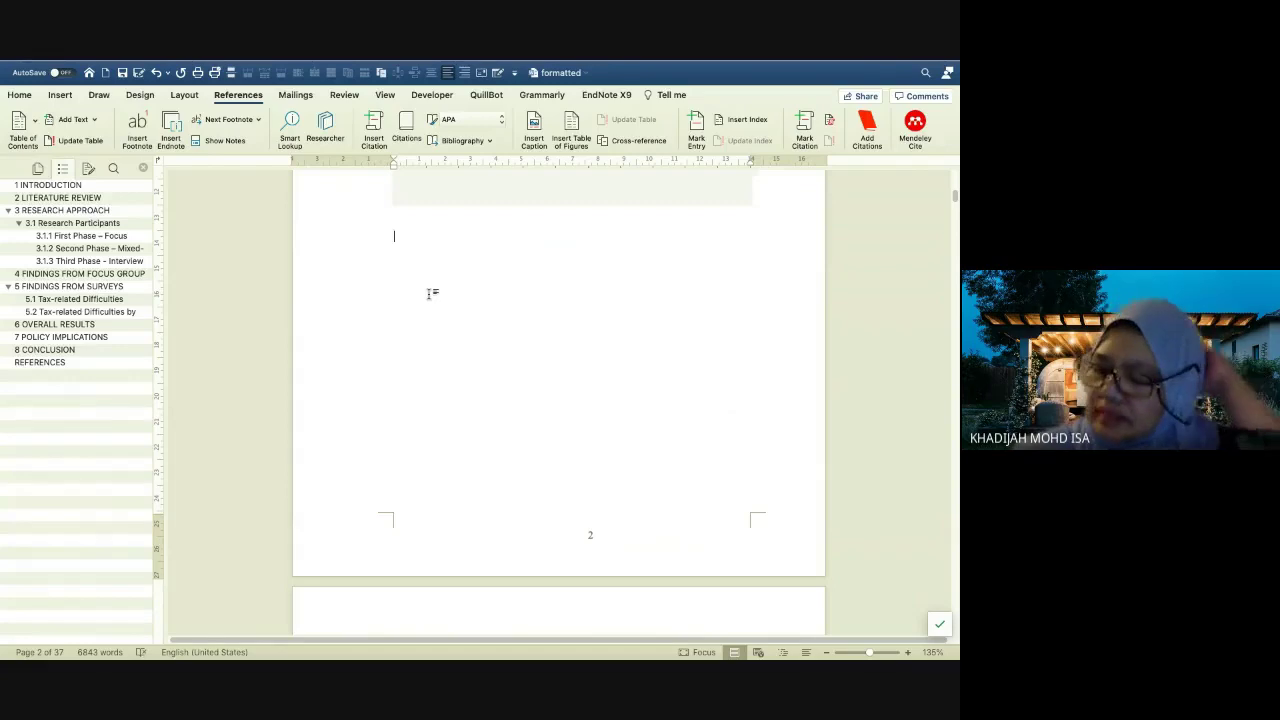
Add the heading LIST OF TABLE below the table of contents and start a new line under it
{"action": "type", "text": "LIS"}
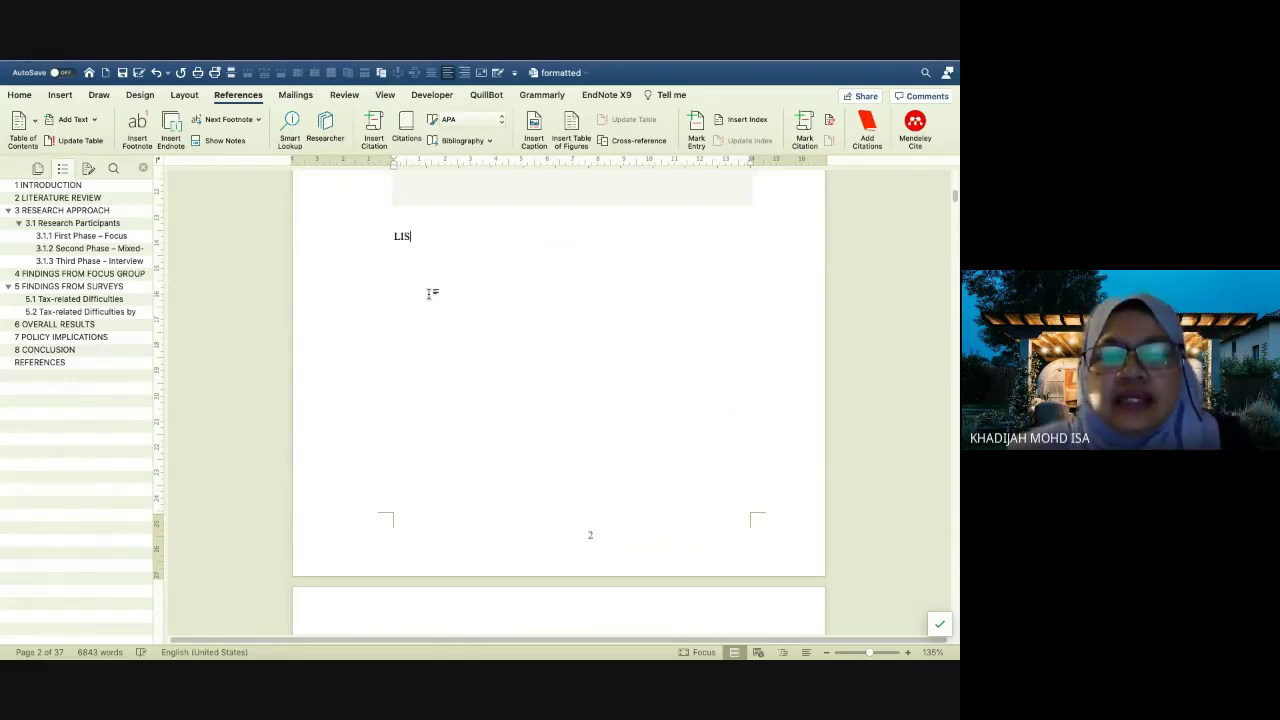
{"action": "type", "text": "T OF TABLE"}
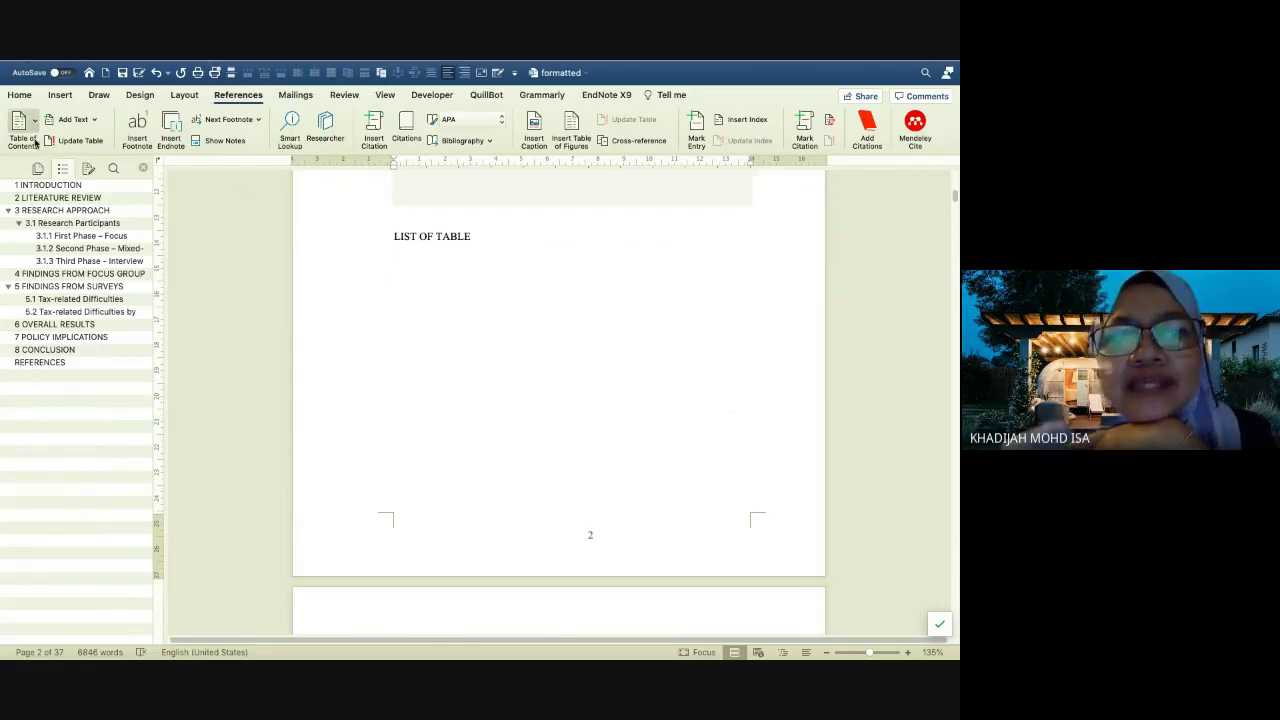
{"action": "left_click", "coordinate": [434, 244]}
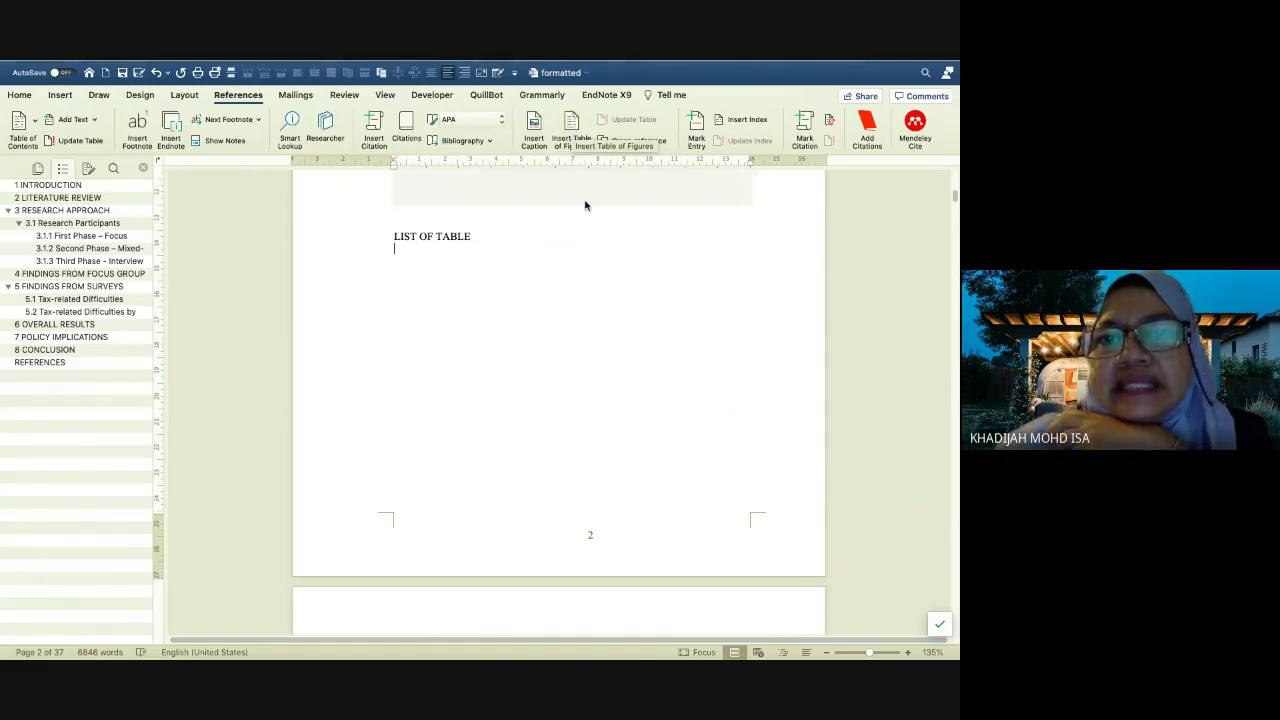
Insert a table of figures under the heading, using the Table caption label and the From template format
{"action": "left_click", "coordinate": [577, 127]}
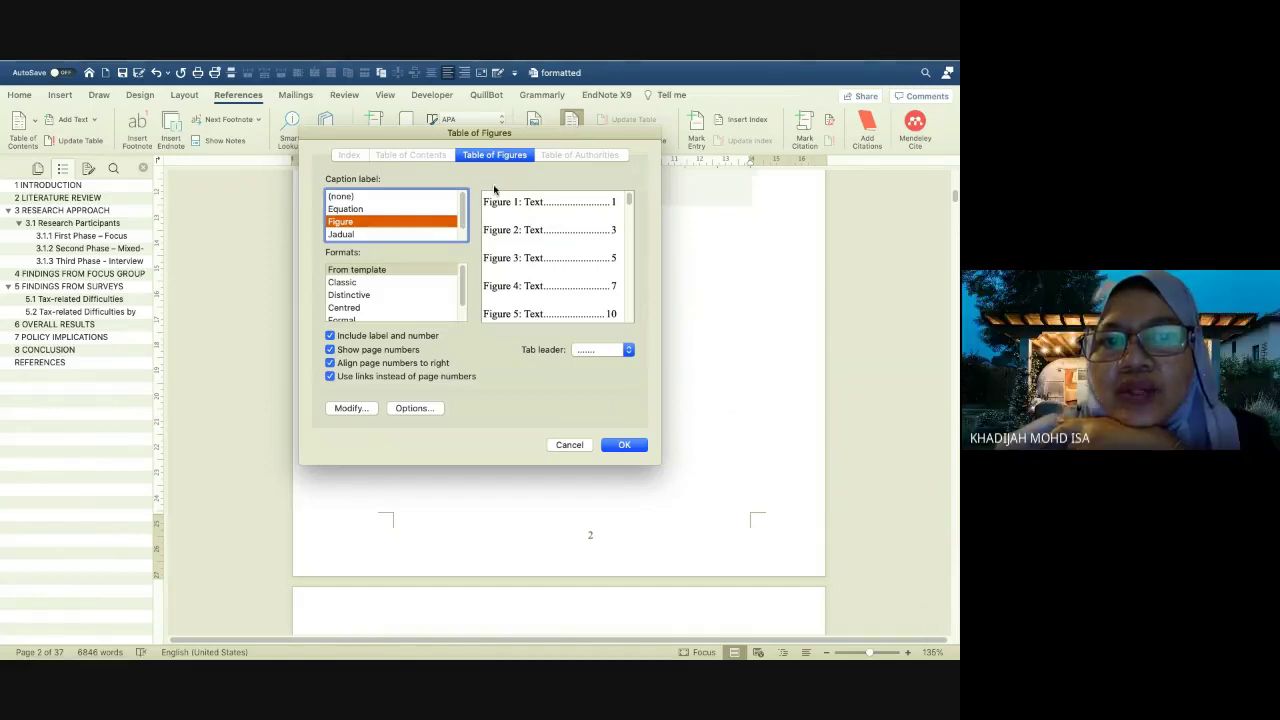
{"action": "scroll", "coordinate": [379, 219], "scroll_direction": "down", "scroll_amount": 2}
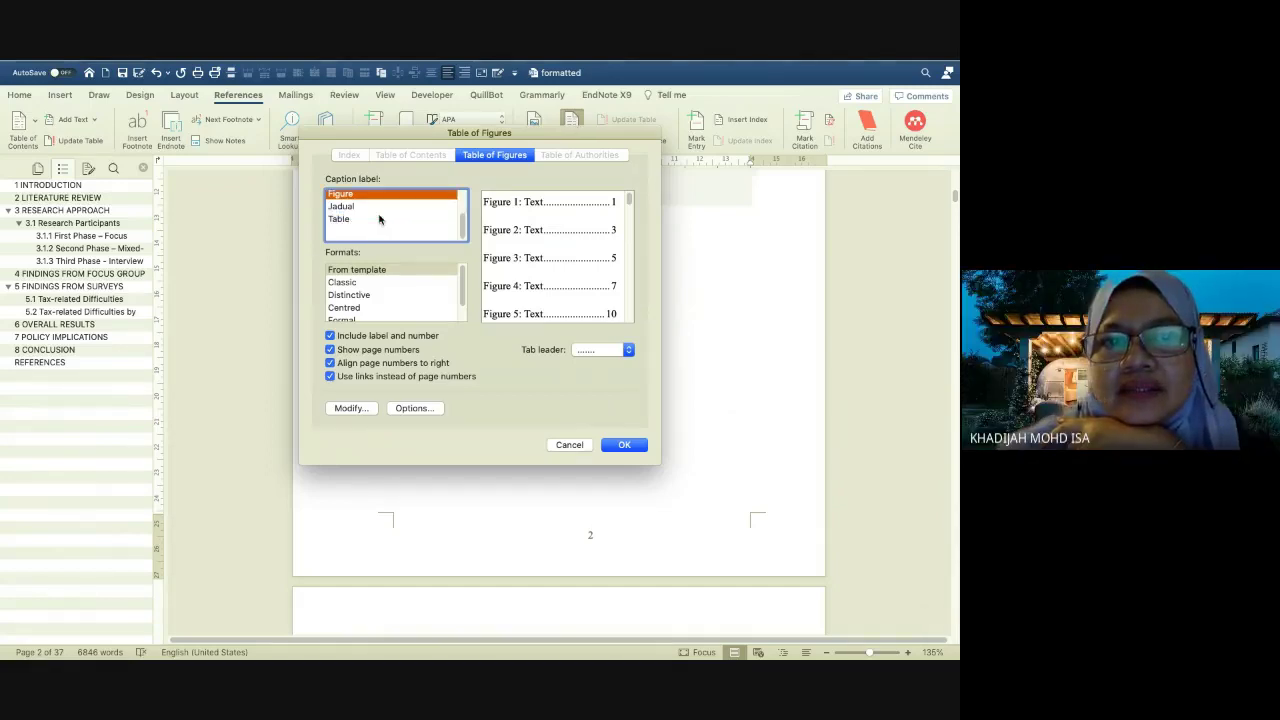
{"action": "left_click", "coordinate": [342, 234]}
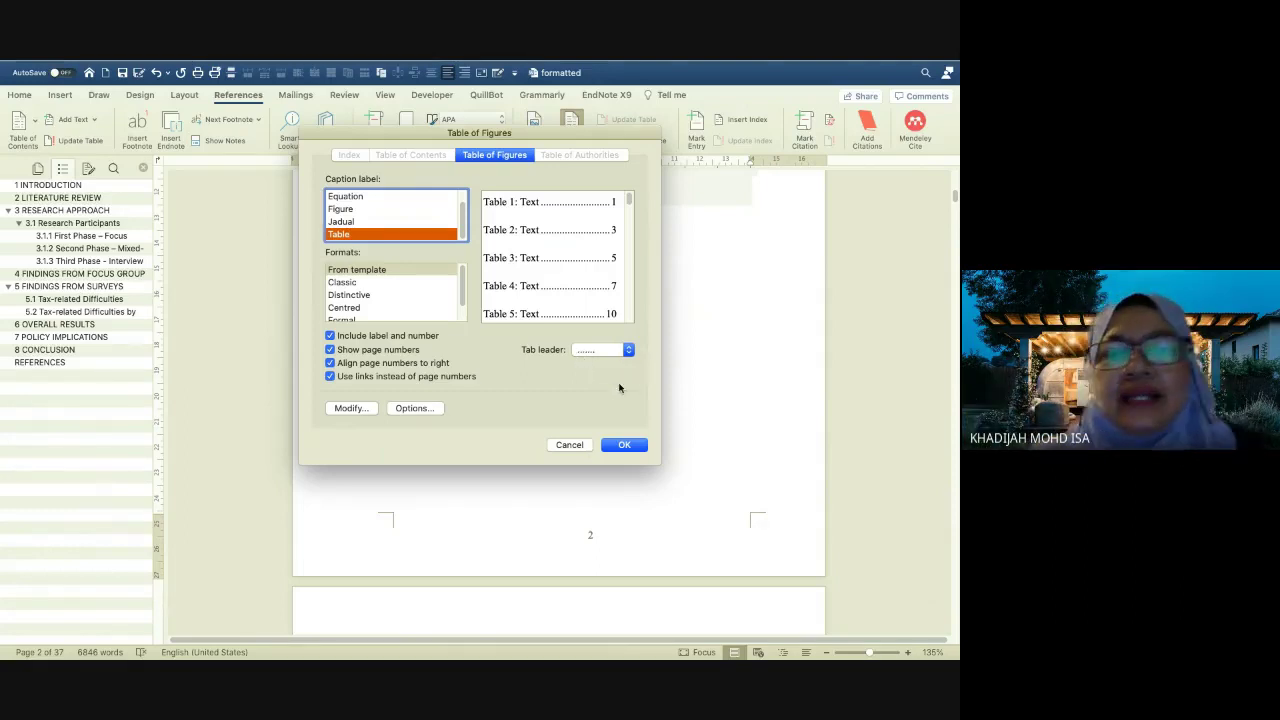
{"action": "left_click", "coordinate": [621, 447]}
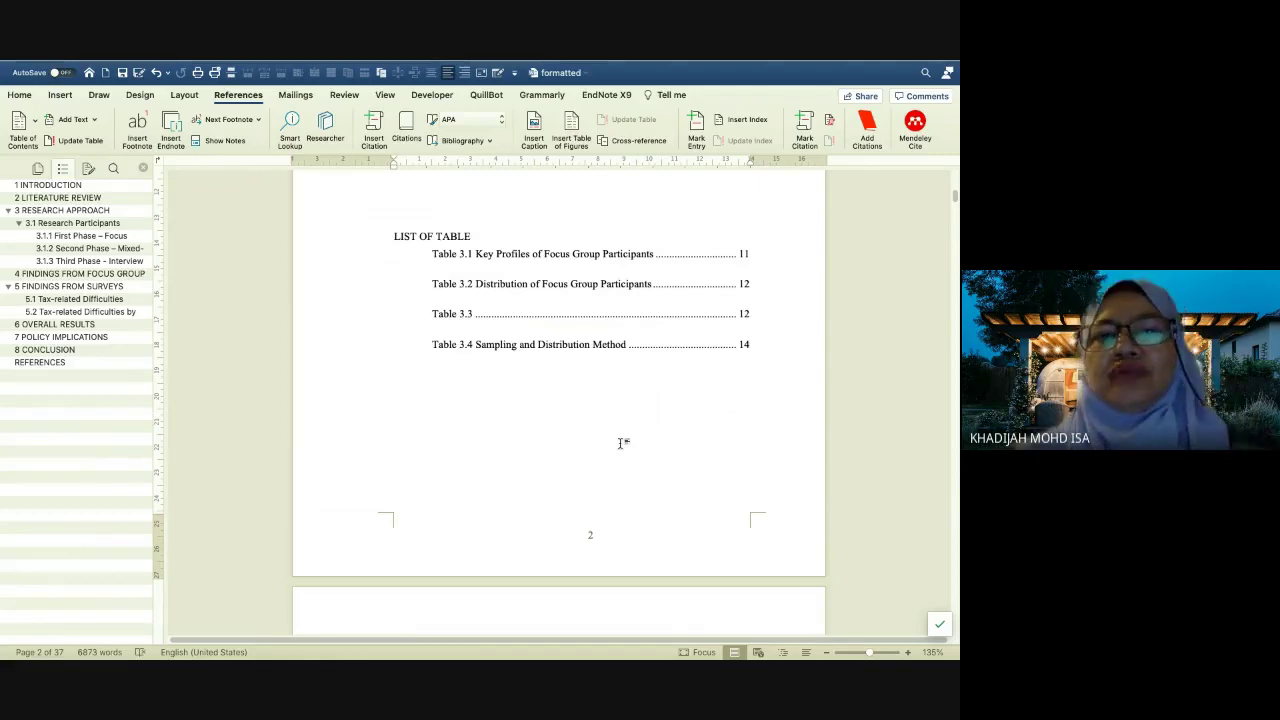
For the Table caption label's list, modify the Table of Figures style so its special indentation is none
{"action": "left_click", "coordinate": [569, 135]}
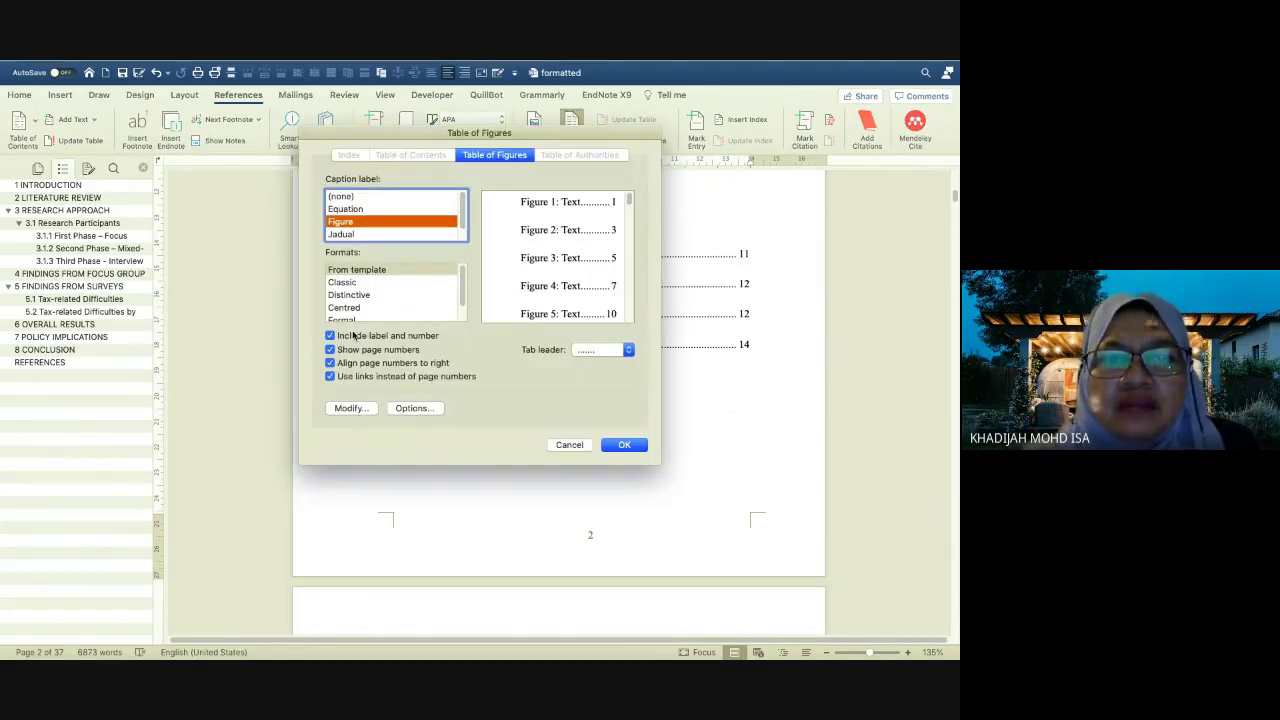
{"action": "scroll", "coordinate": [347, 236], "scroll_direction": "down", "scroll_amount": 2}
{"action": "scroll", "coordinate": [347, 236], "scroll_direction": "up", "scroll_amount": 1}
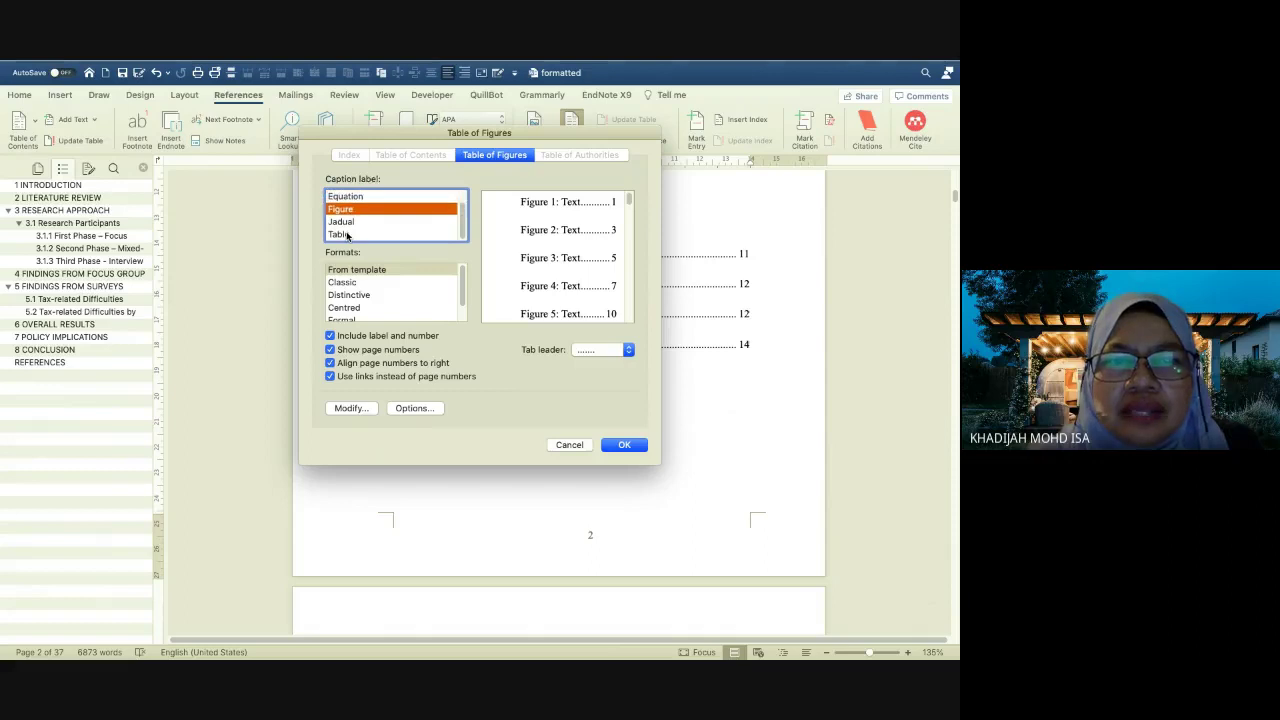
{"action": "left_click", "coordinate": [340, 234]}
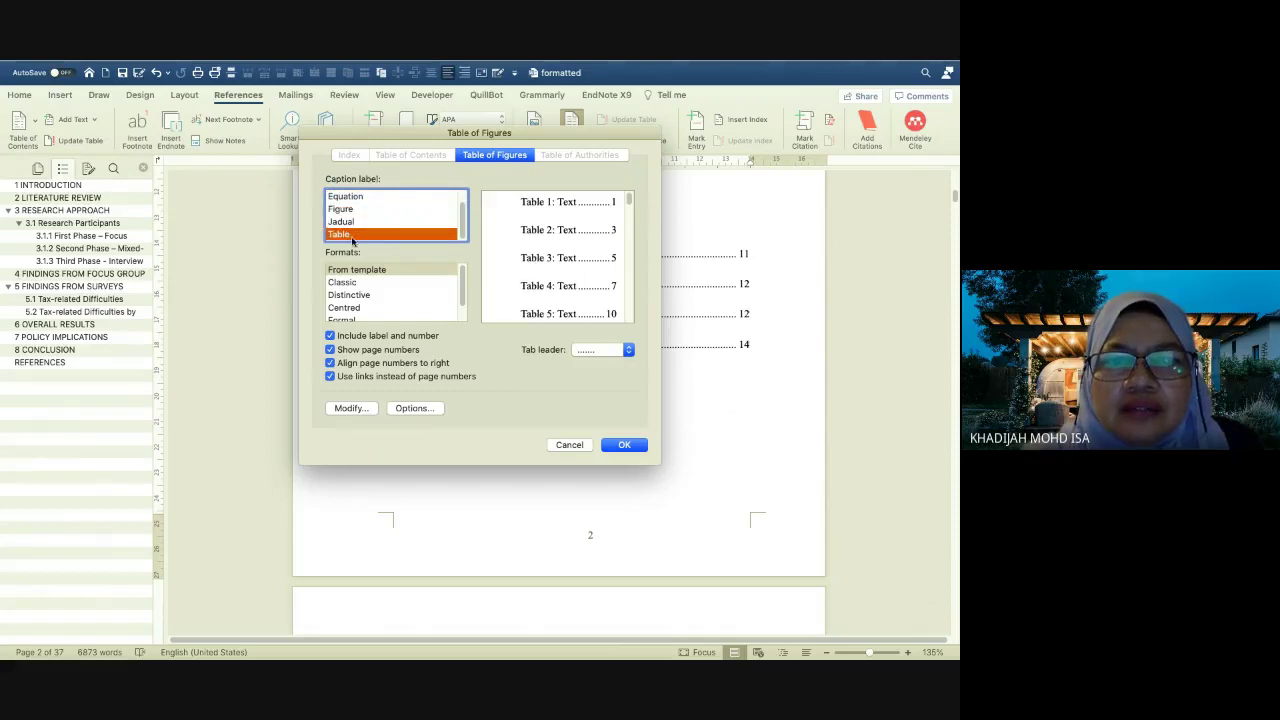
{"action": "left_click", "coordinate": [348, 408]}
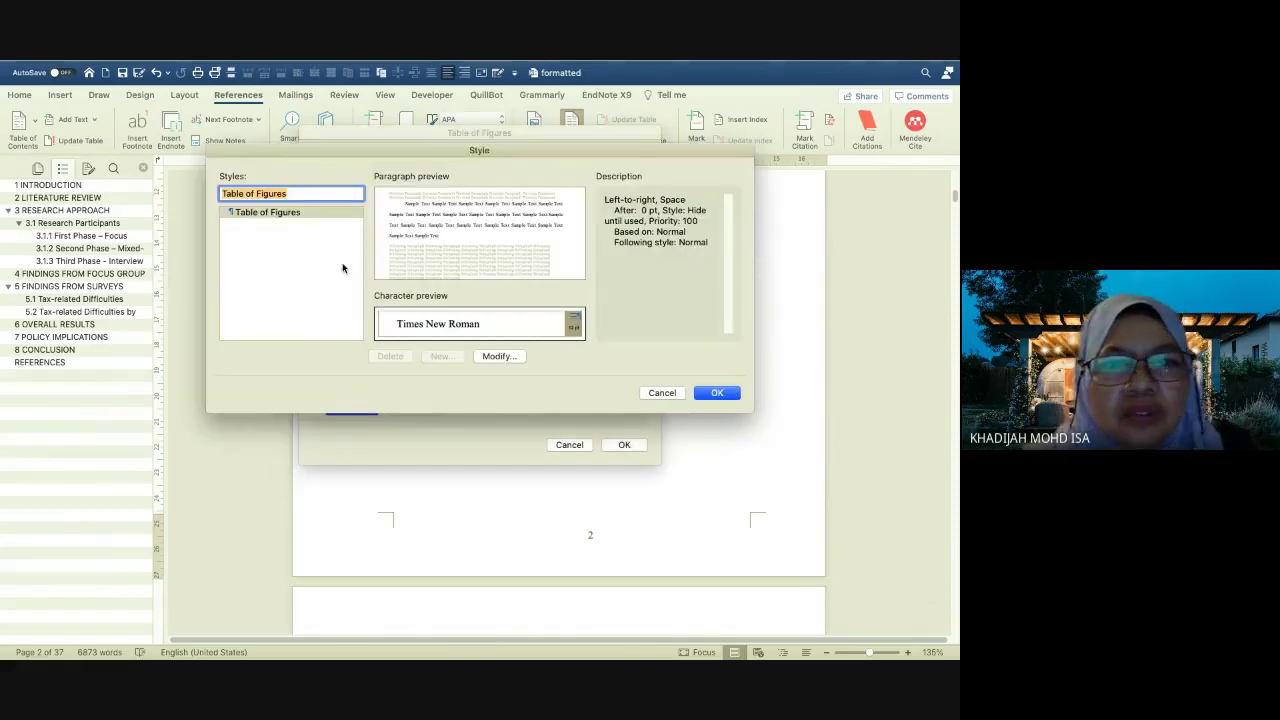
{"action": "left_click", "coordinate": [494, 358]}
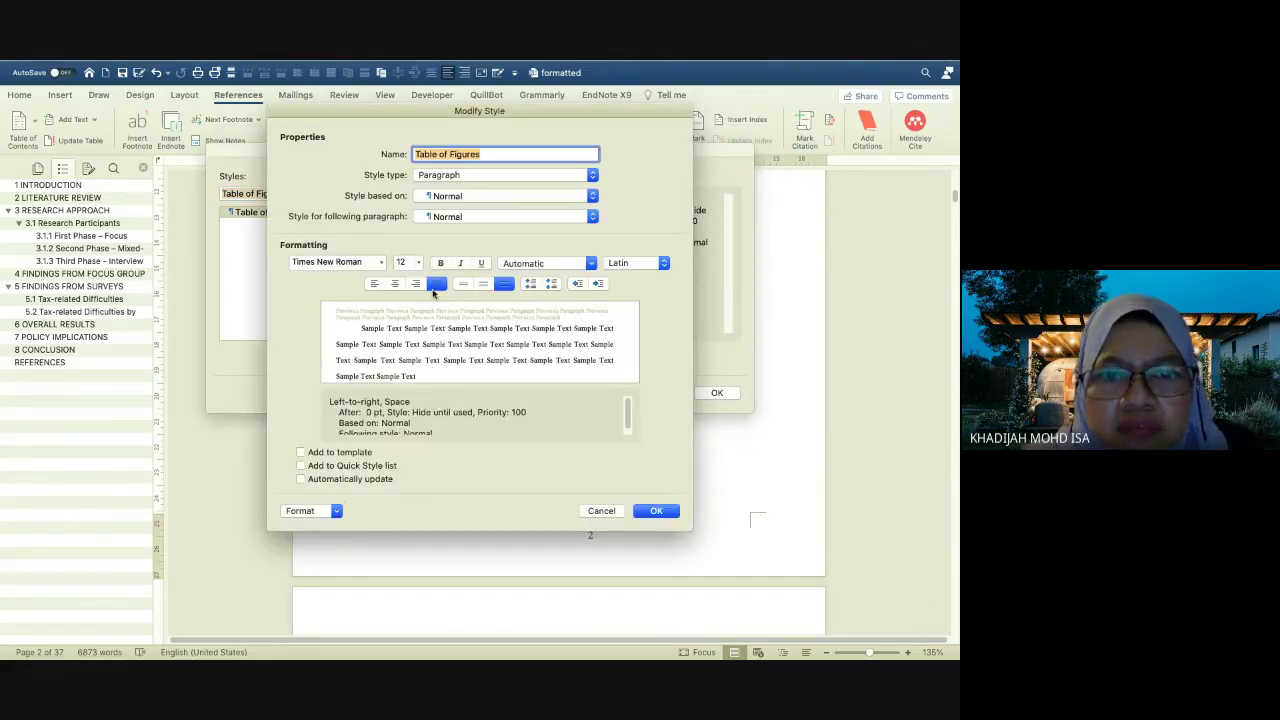
{"action": "left_click", "coordinate": [336, 511]}
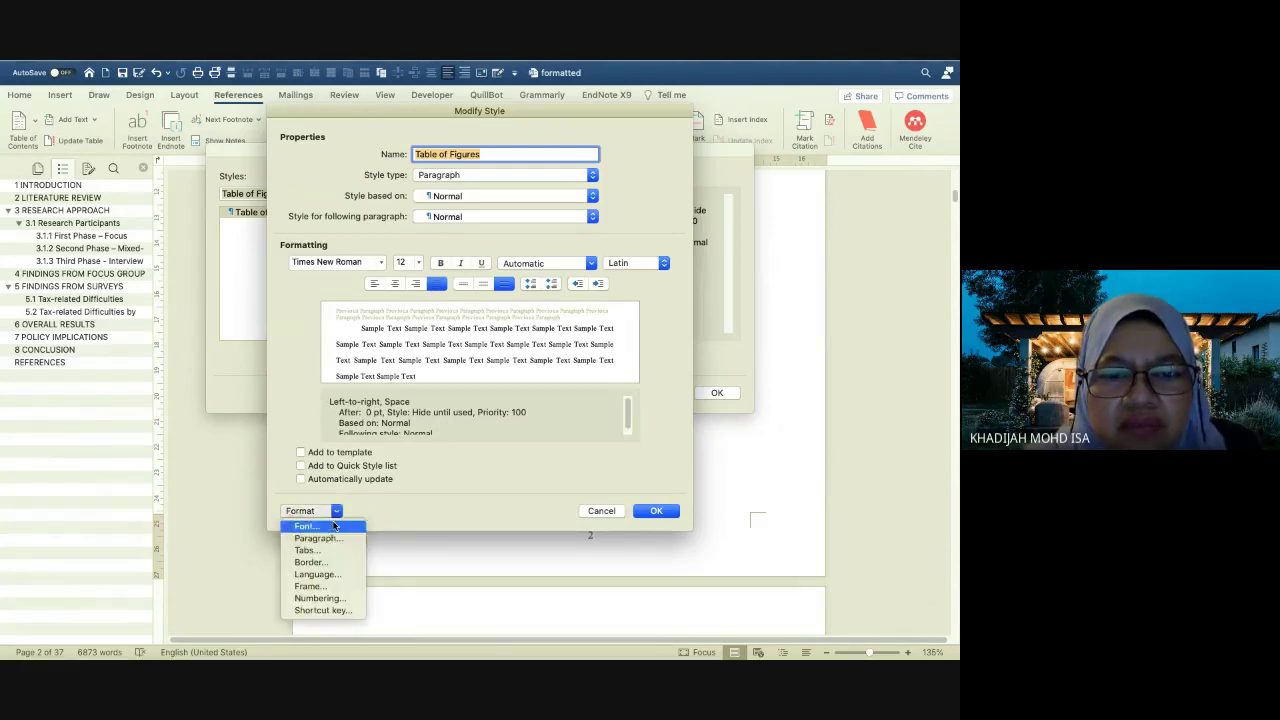
{"action": "left_click", "coordinate": [330, 540]}
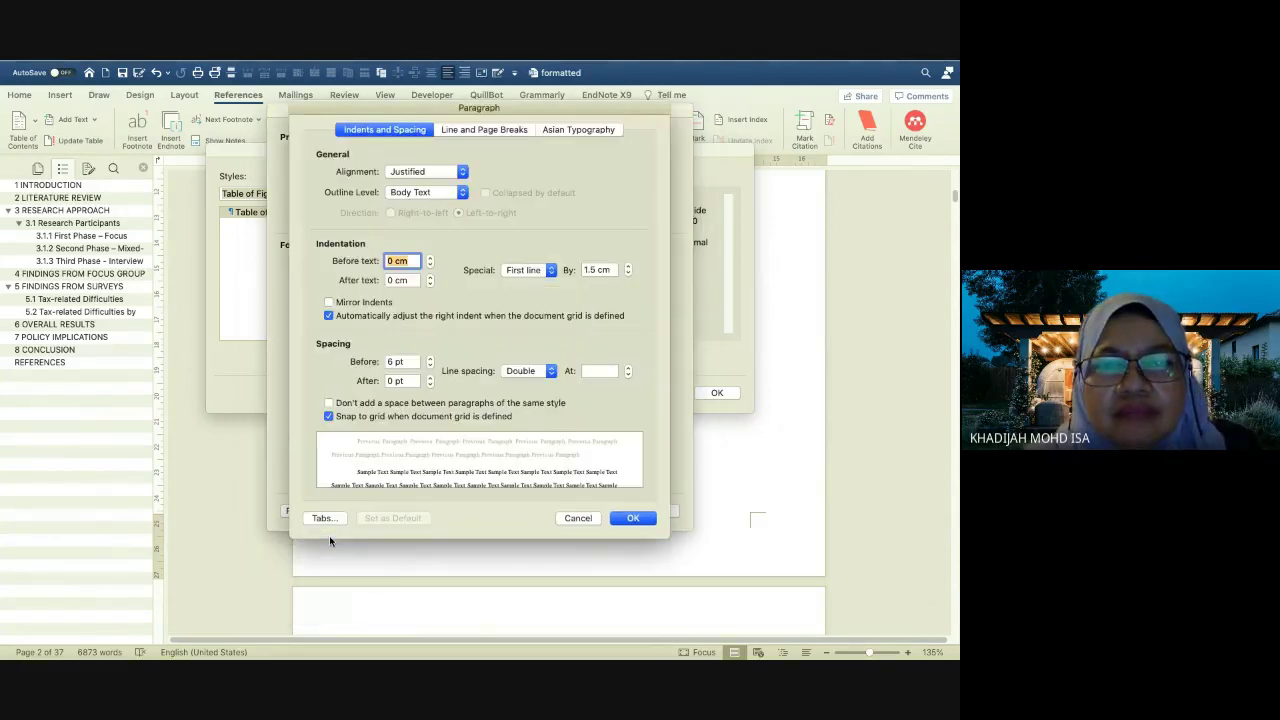
{"action": "left_click", "coordinate": [551, 270]}
{"action": "left_click", "coordinate": [552, 270]}
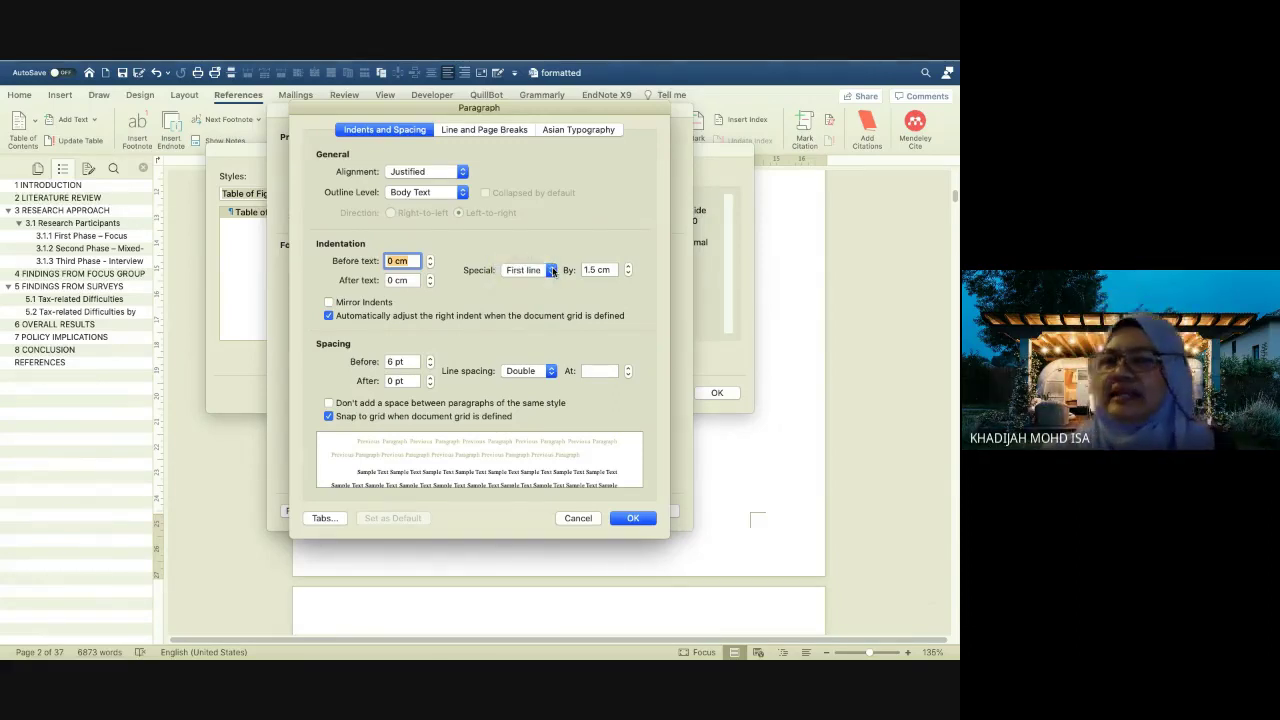
{"action": "left_click", "coordinate": [552, 270]}
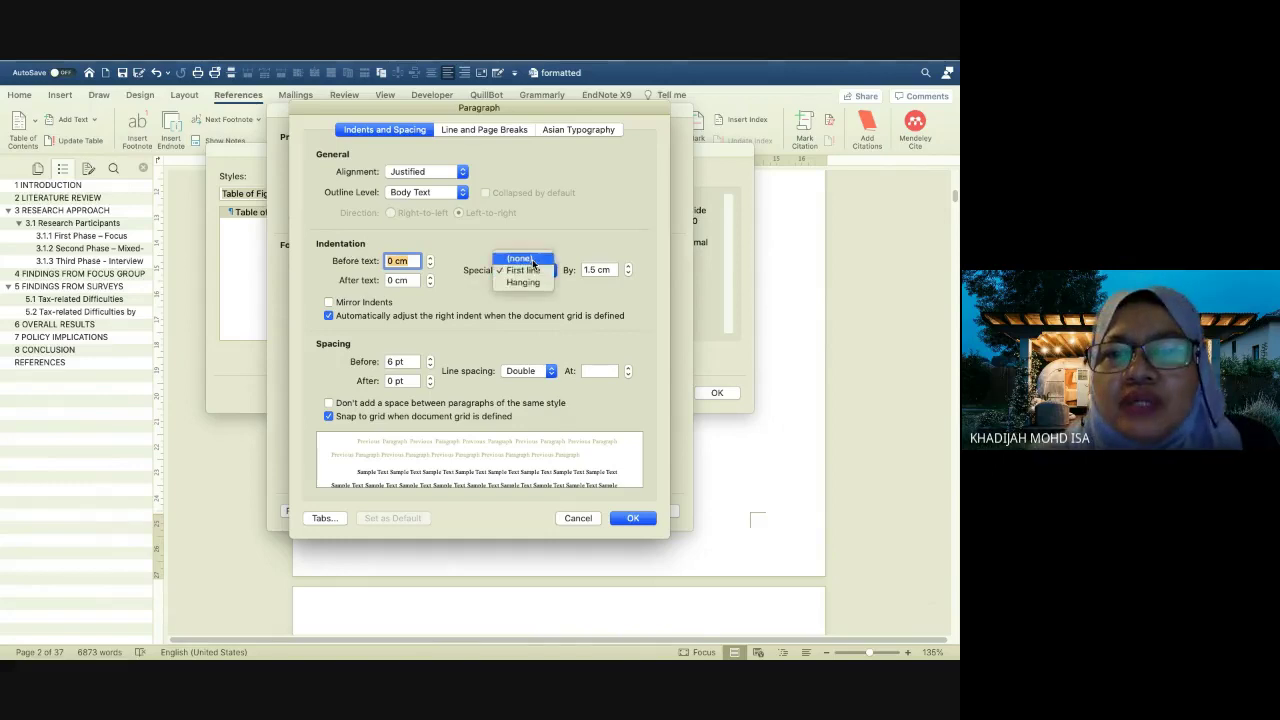
{"action": "left_click", "coordinate": [531, 262]}
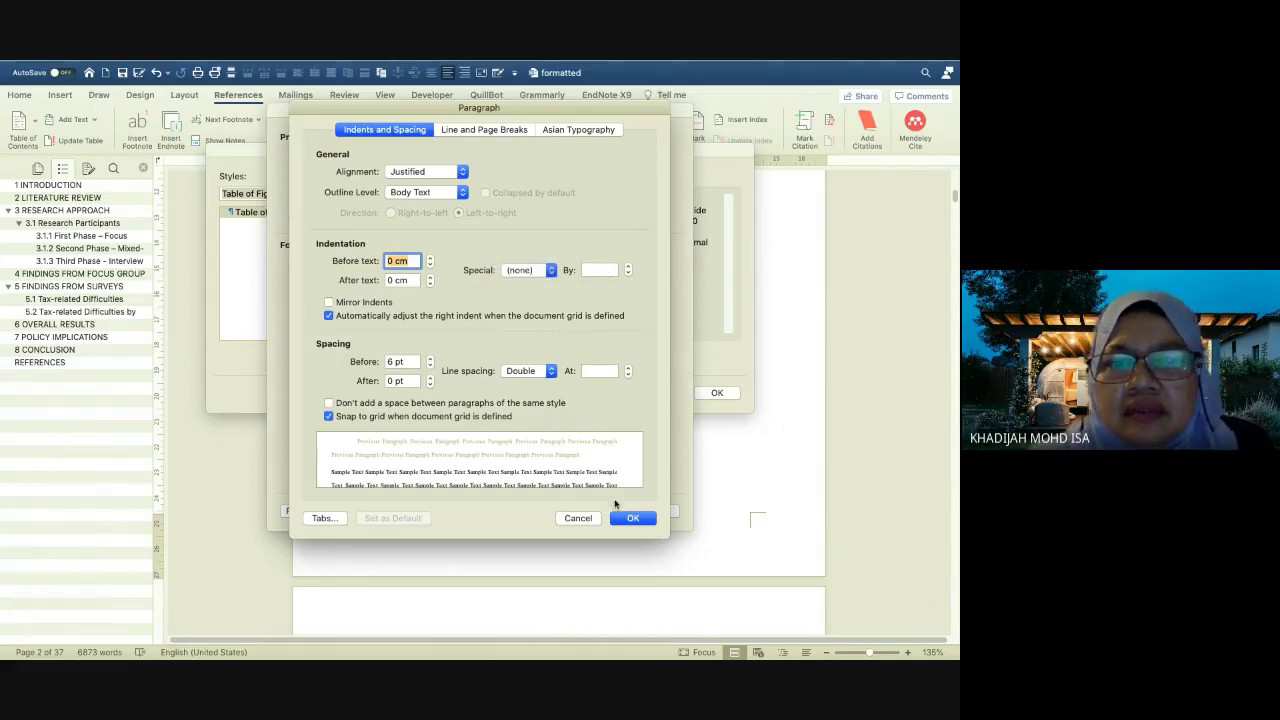
Set the Table of Figures style's line spacing to Single and spacing after to 6 pt, and save the style
{"action": "left_click", "coordinate": [550, 371]}
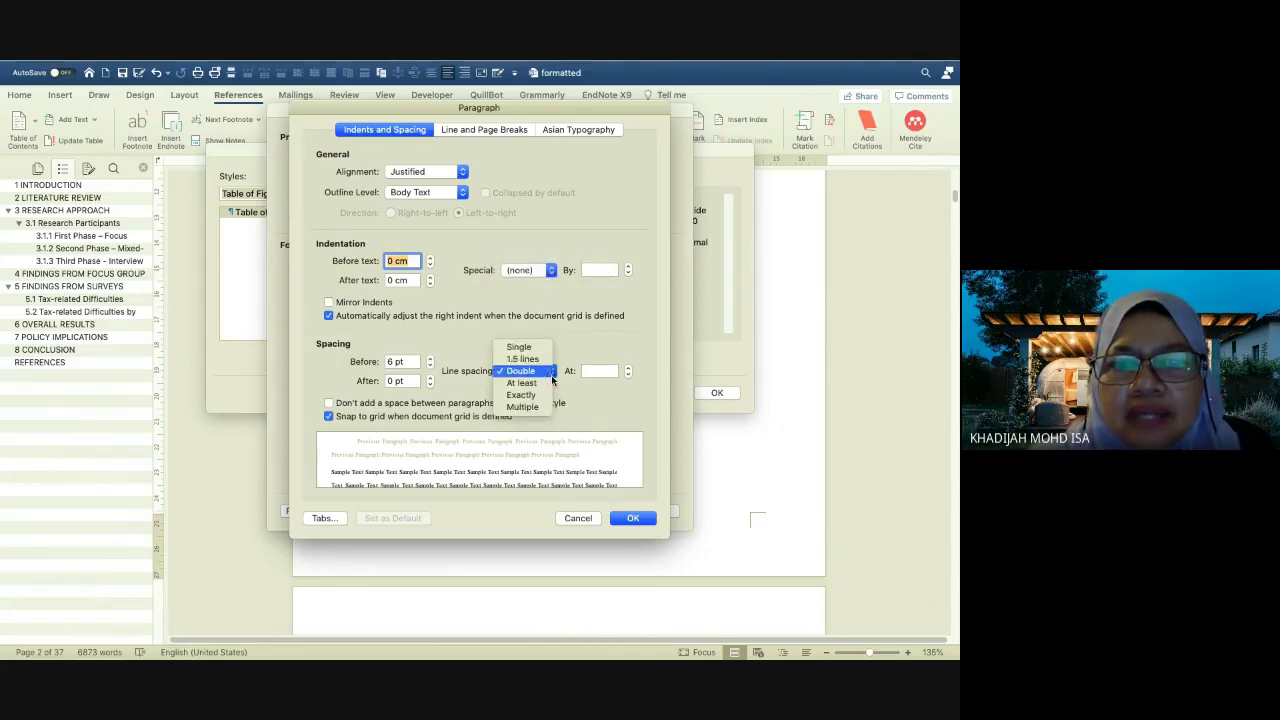
{"action": "left_click", "coordinate": [525, 347]}
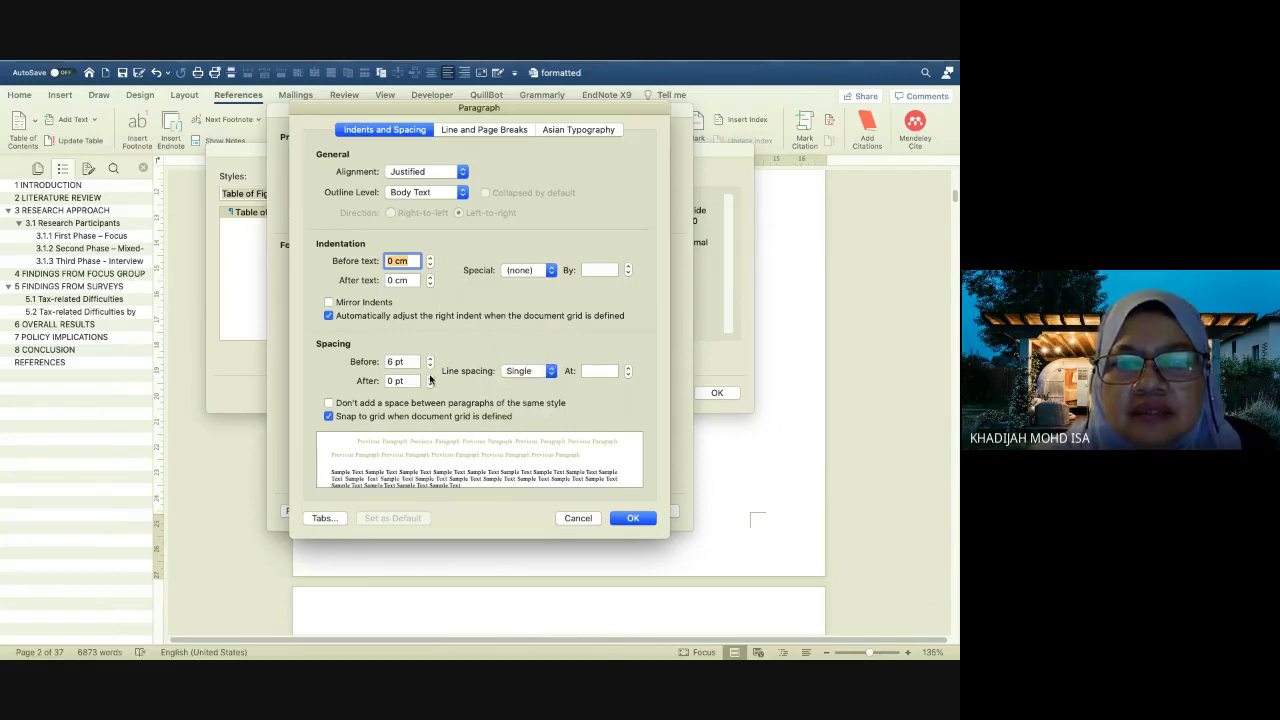
{"action": "left_click", "coordinate": [430, 377]}
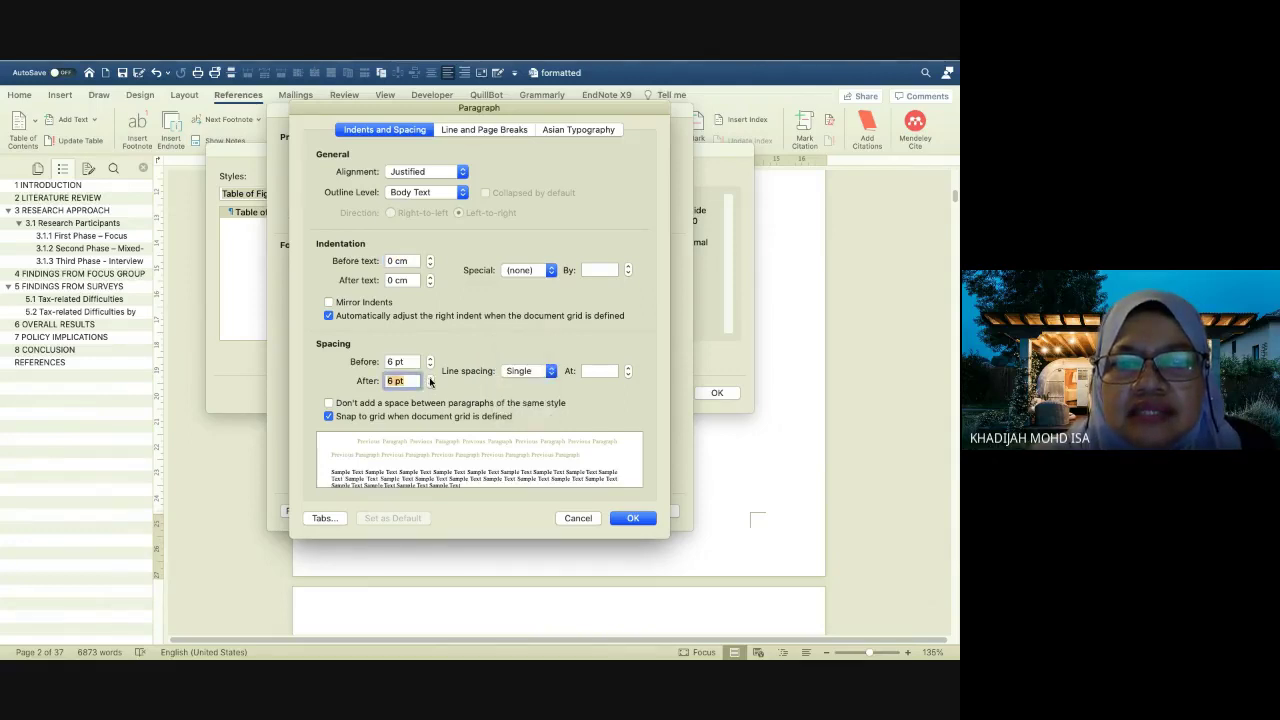
{"action": "left_click", "coordinate": [633, 520]}
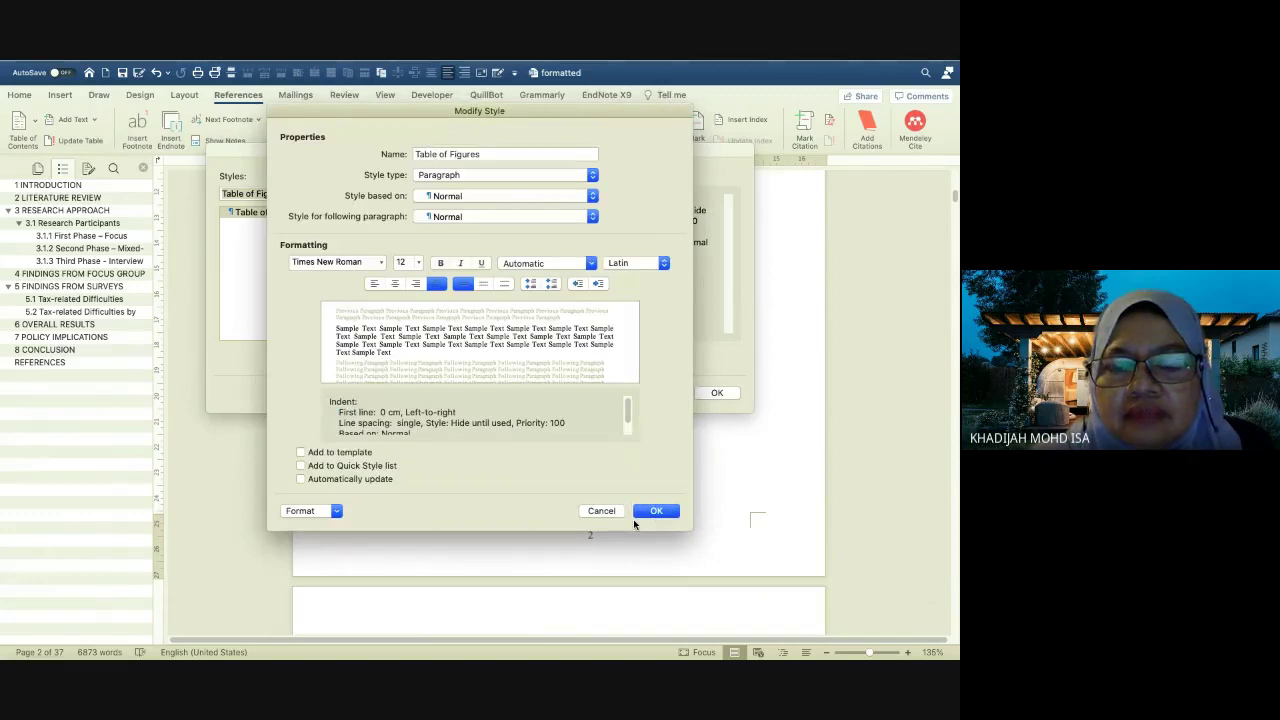
{"action": "left_click", "coordinate": [654, 512]}
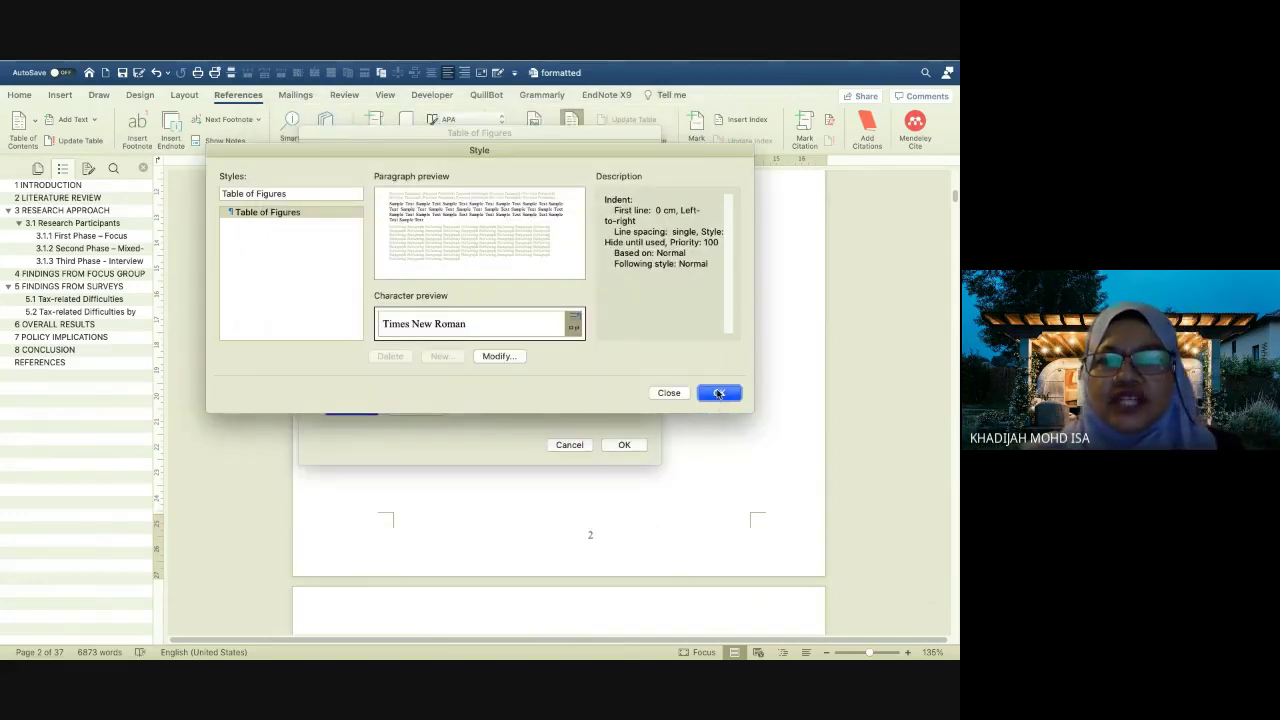
Apply the modified Table of Figures style by replacing the existing list of tables
{"action": "left_click", "coordinate": [719, 394]}
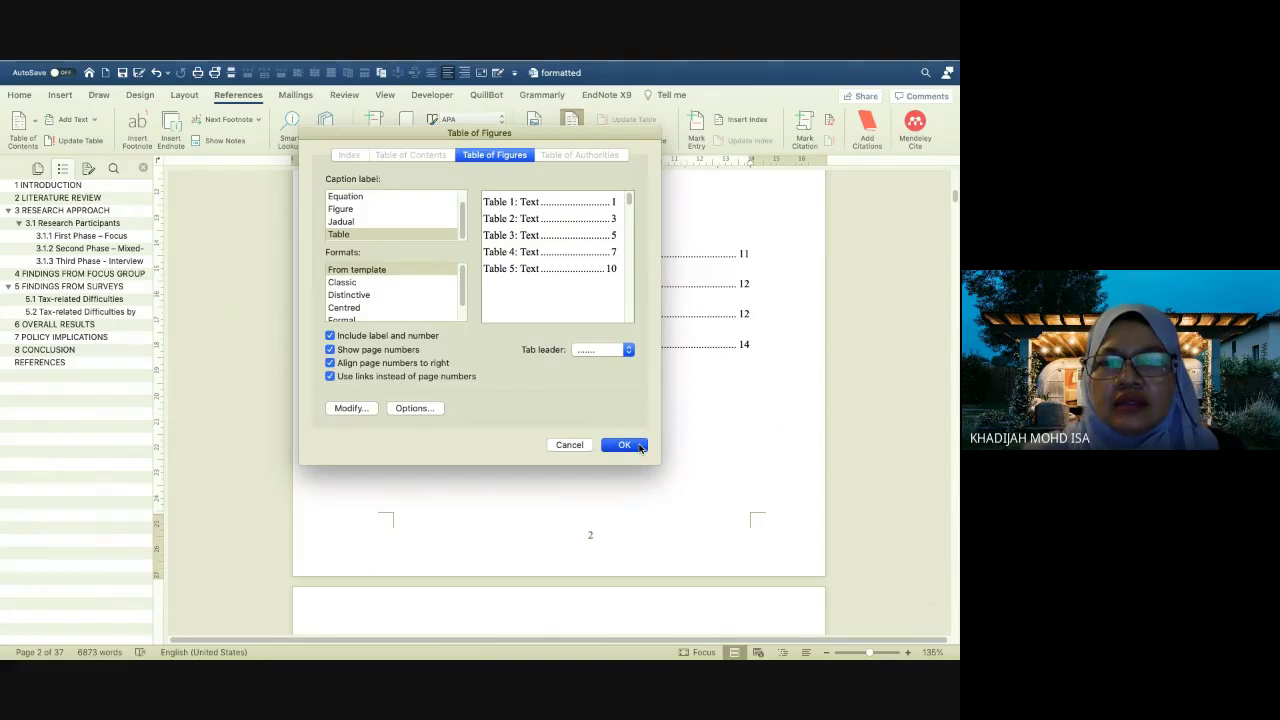
{"action": "left_click", "coordinate": [638, 446]}
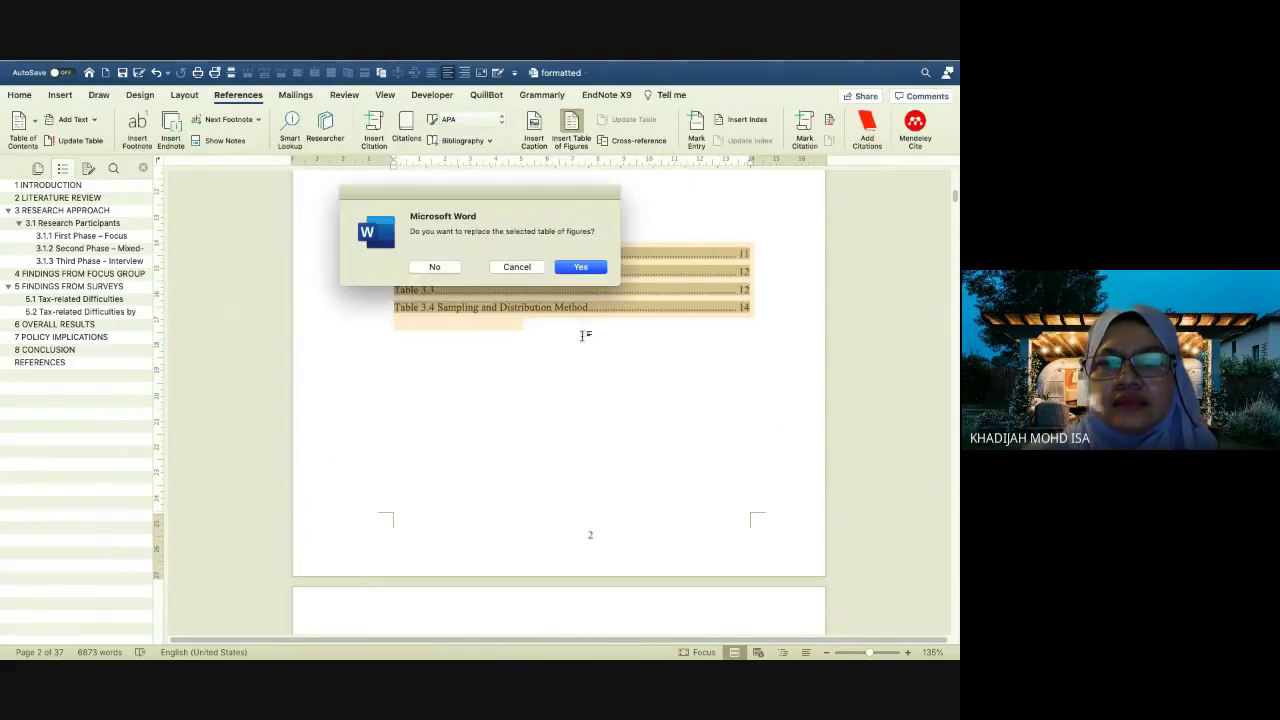
{"action": "left_click", "coordinate": [585, 268]}
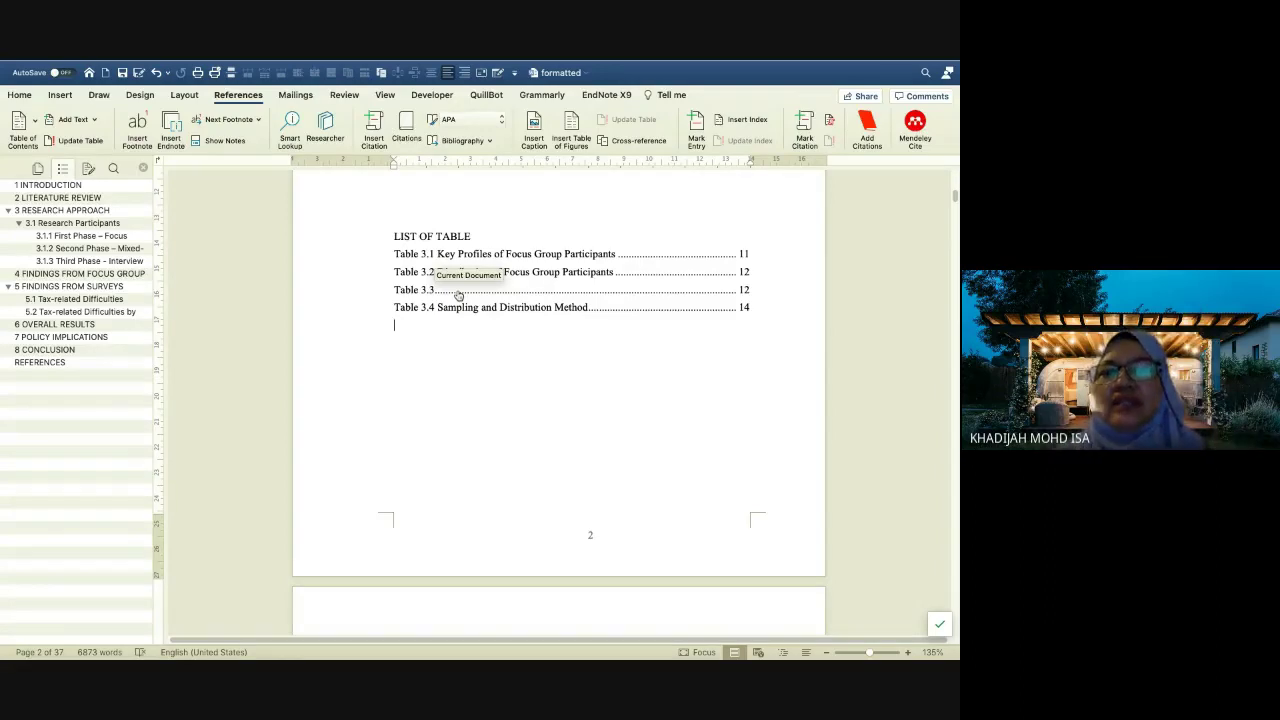
Add the heading LIST OF FIGURE below the list of tables
{"action": "scroll", "coordinate": [458, 294], "scroll_direction": "down", "scroll_amount": 2}
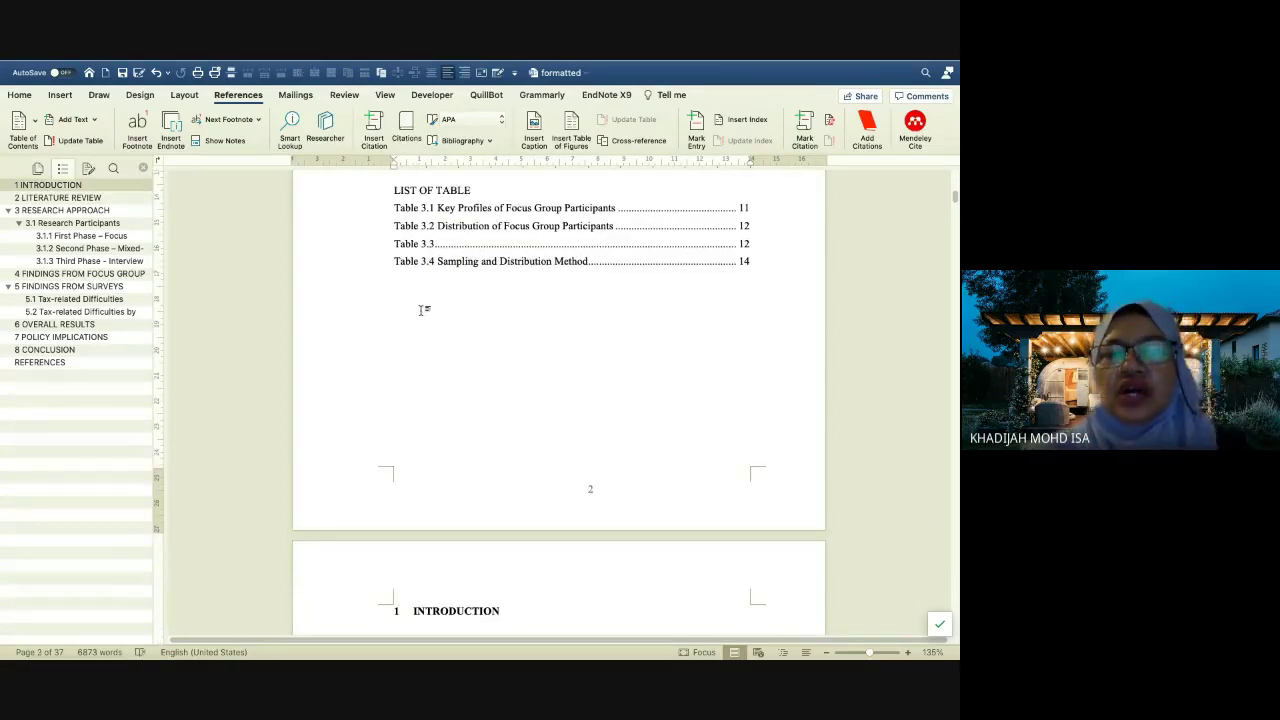
{"action": "left_click", "coordinate": [422, 310]}
{"action": "type", "text": "list"}
{"action": "key", "text": "BackSpace"}
{"action": "key", "text": "BackSpace"}
{"action": "key", "text": "BackSpace"}
{"action": "key", "text": "BackSpace"}
{"action": "key", "text": "BackSpace"}
{"action": "type", "text": "Li"}
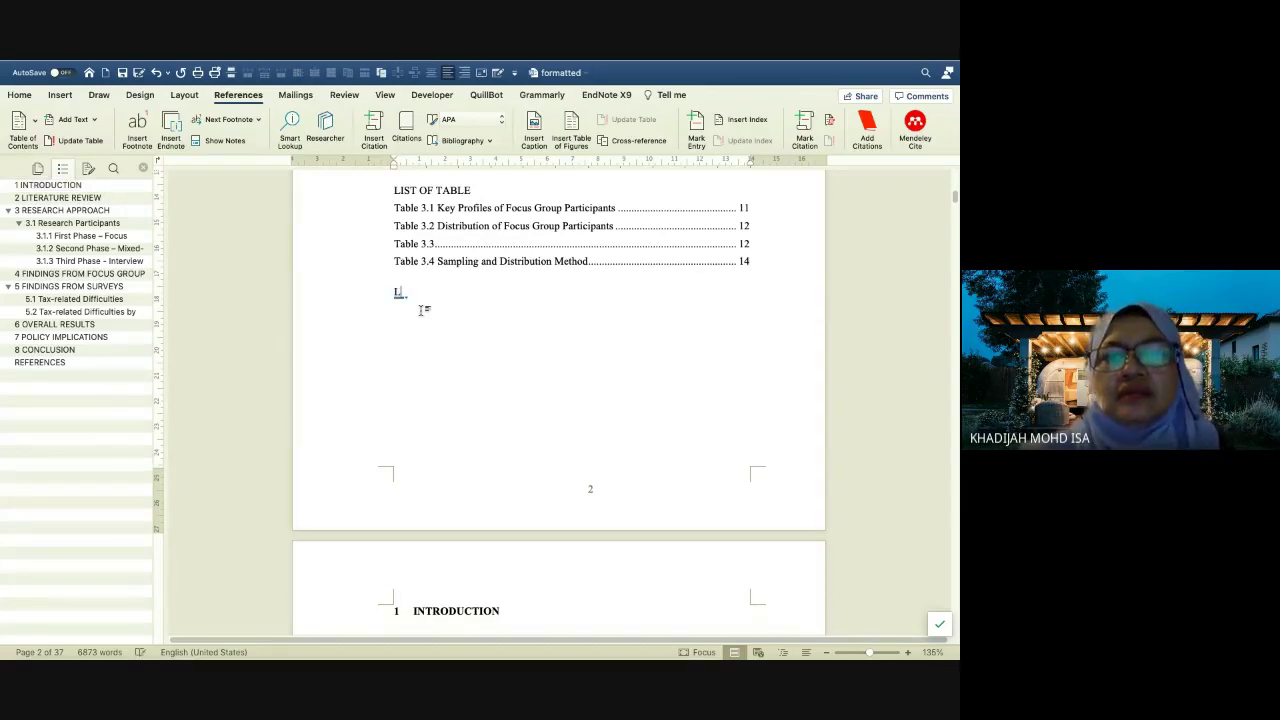
{"action": "type", "text": "IST"}
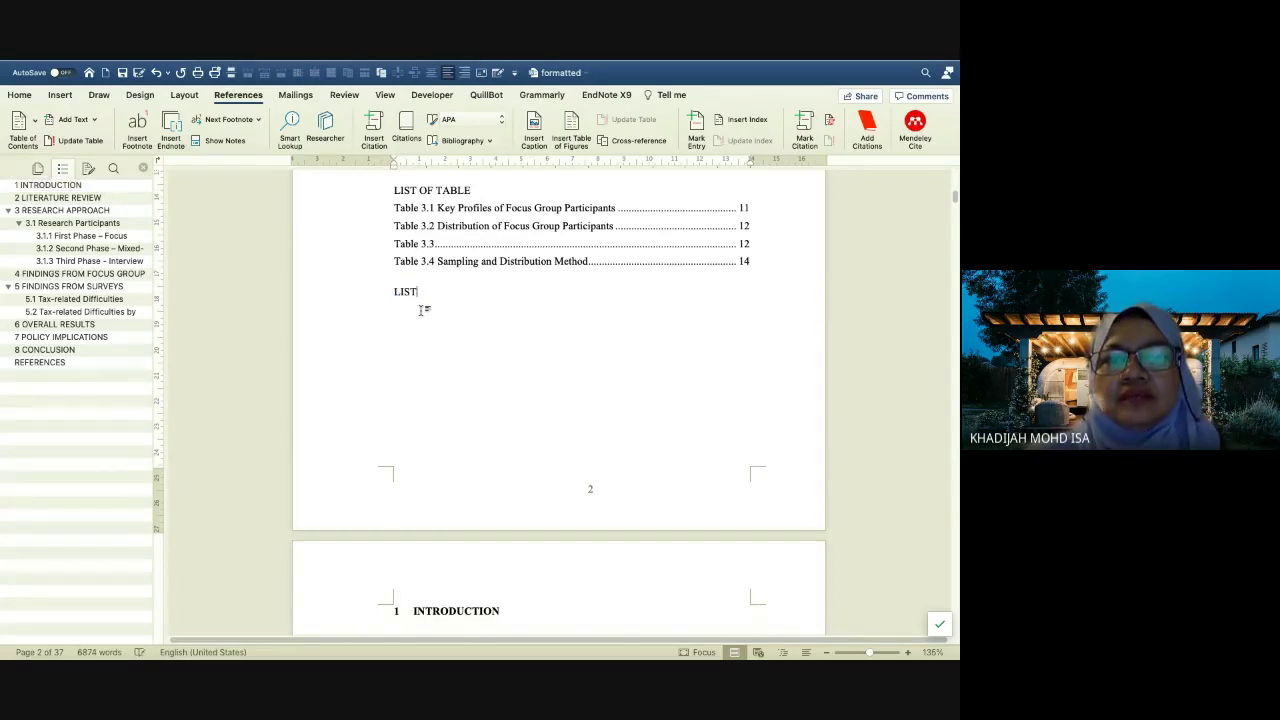
{"action": "type", "text": " OF FIGURE"}
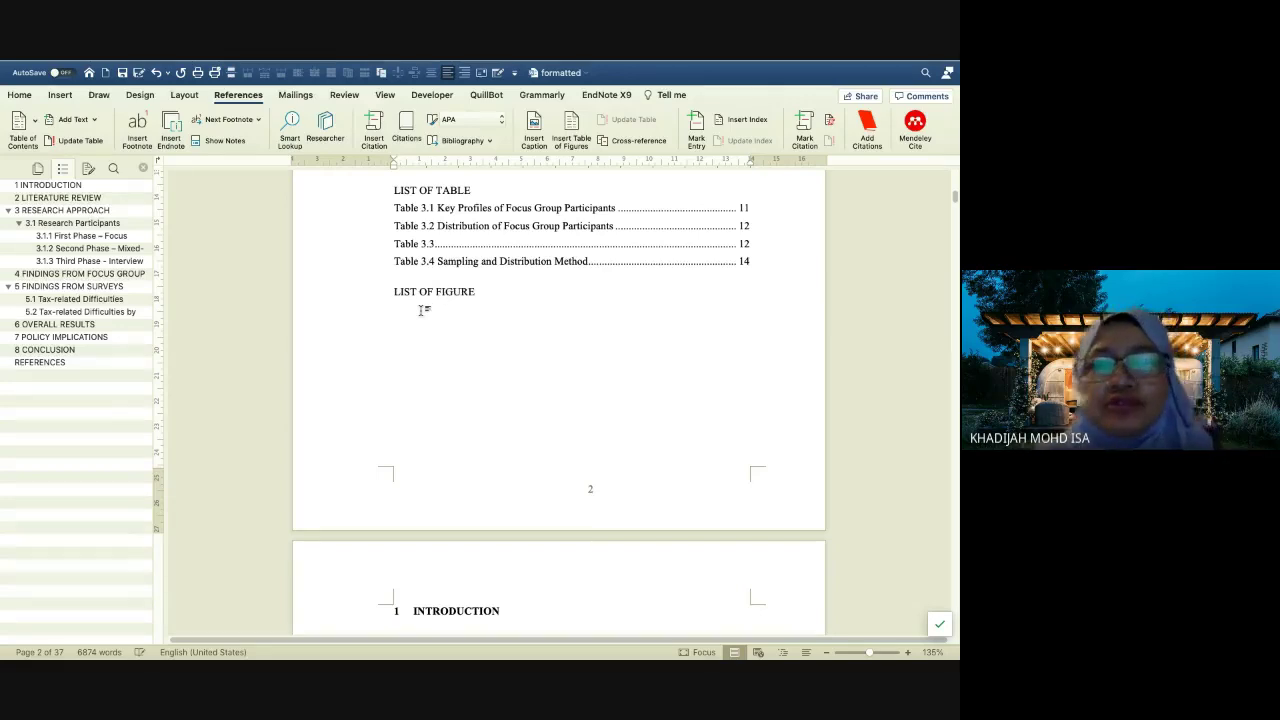
Insert a table of figures under the LIST OF FIGURE heading, using the Figure caption label and the From template format
{"action": "left_click", "coordinate": [578, 127]}
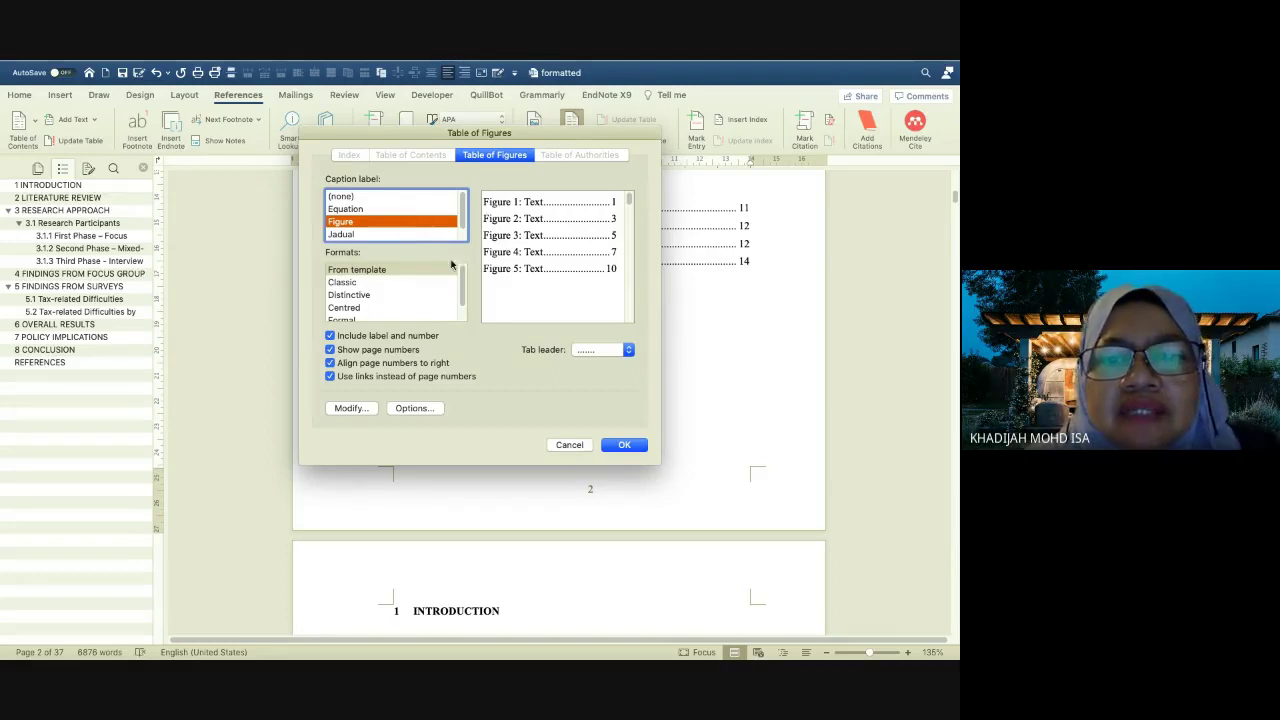
{"action": "left_click", "coordinate": [615, 443]}
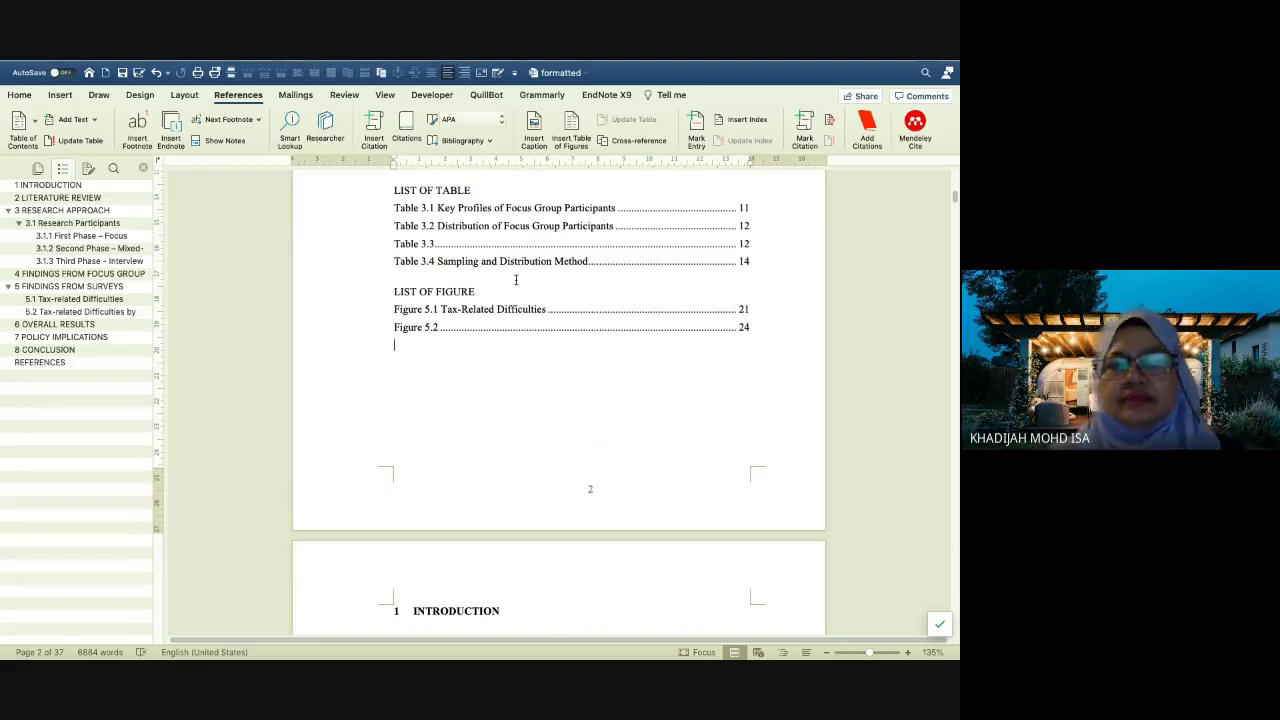
Insert page breaks before the LIST OF TABLE and LIST OF FIGURE headings so each list starts on its own page
{"action": "scroll", "coordinate": [516, 280], "scroll_direction": "up", "scroll_amount": 3}
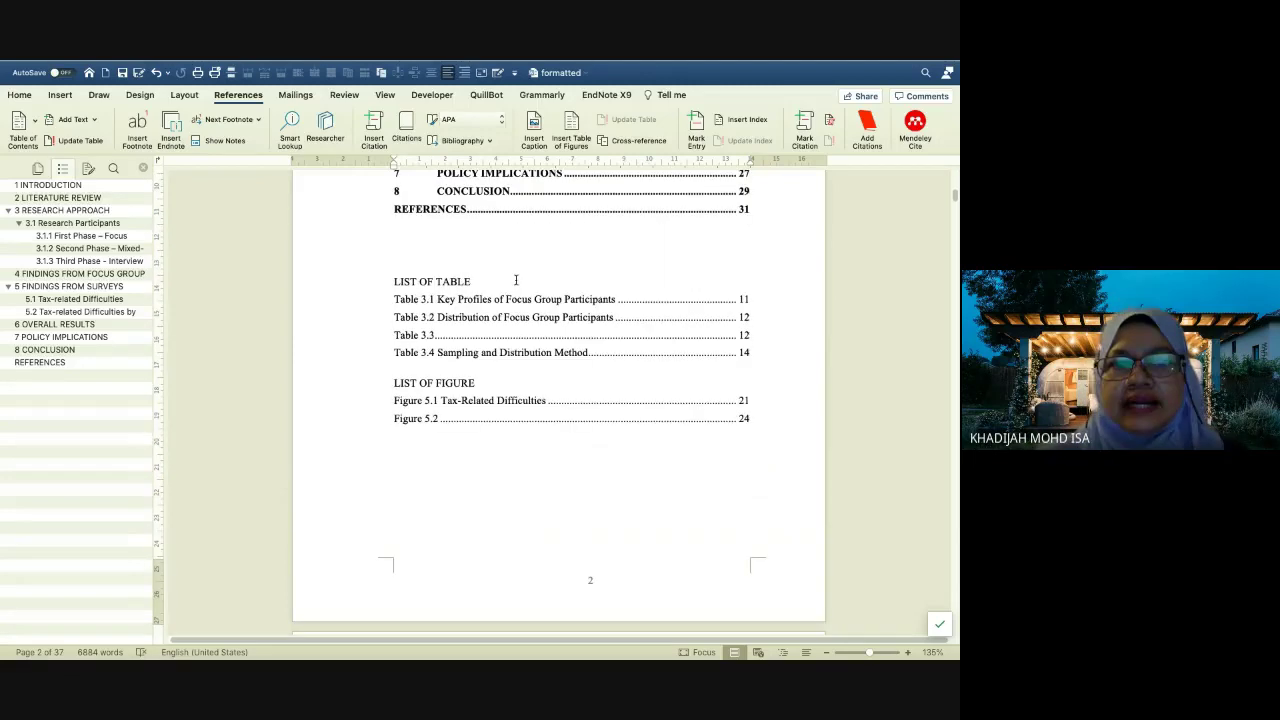
{"action": "scroll", "coordinate": [516, 280], "scroll_direction": "up", "scroll_amount": 3}
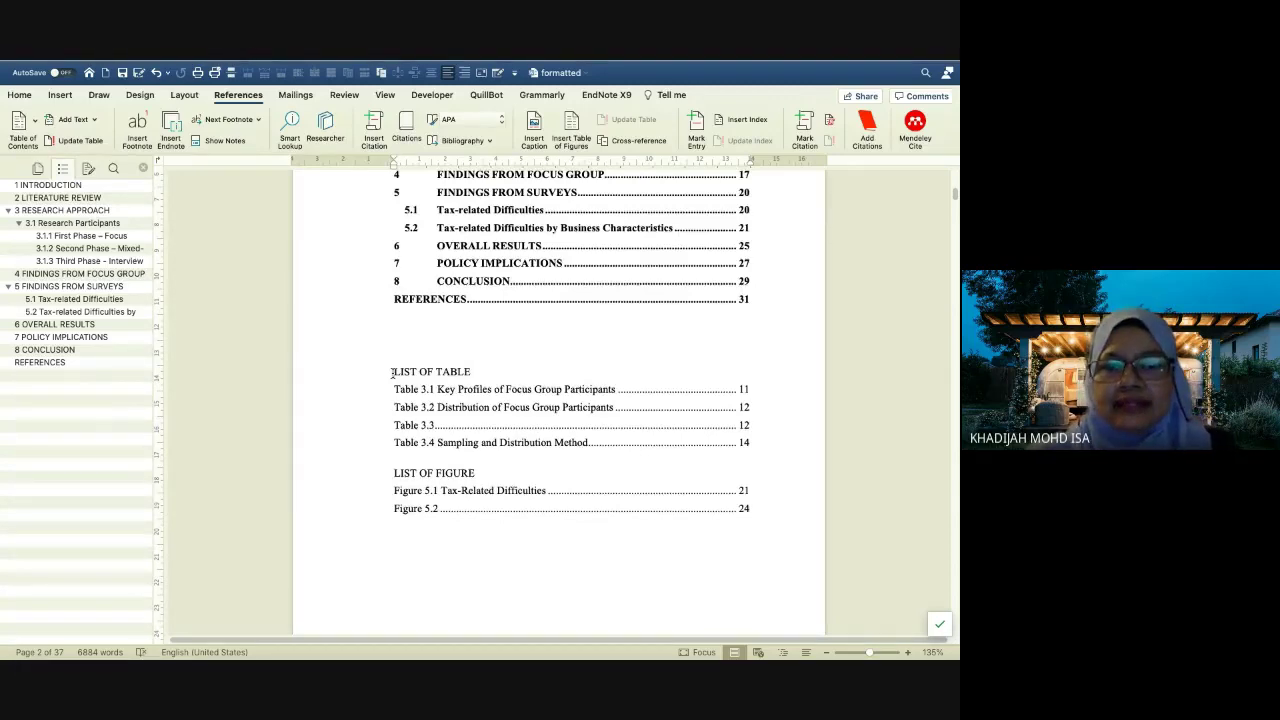
{"action": "key", "text": "super+Return"}
{"action": "scroll", "coordinate": [396, 372], "scroll_direction": "down", "scroll_amount": 5}
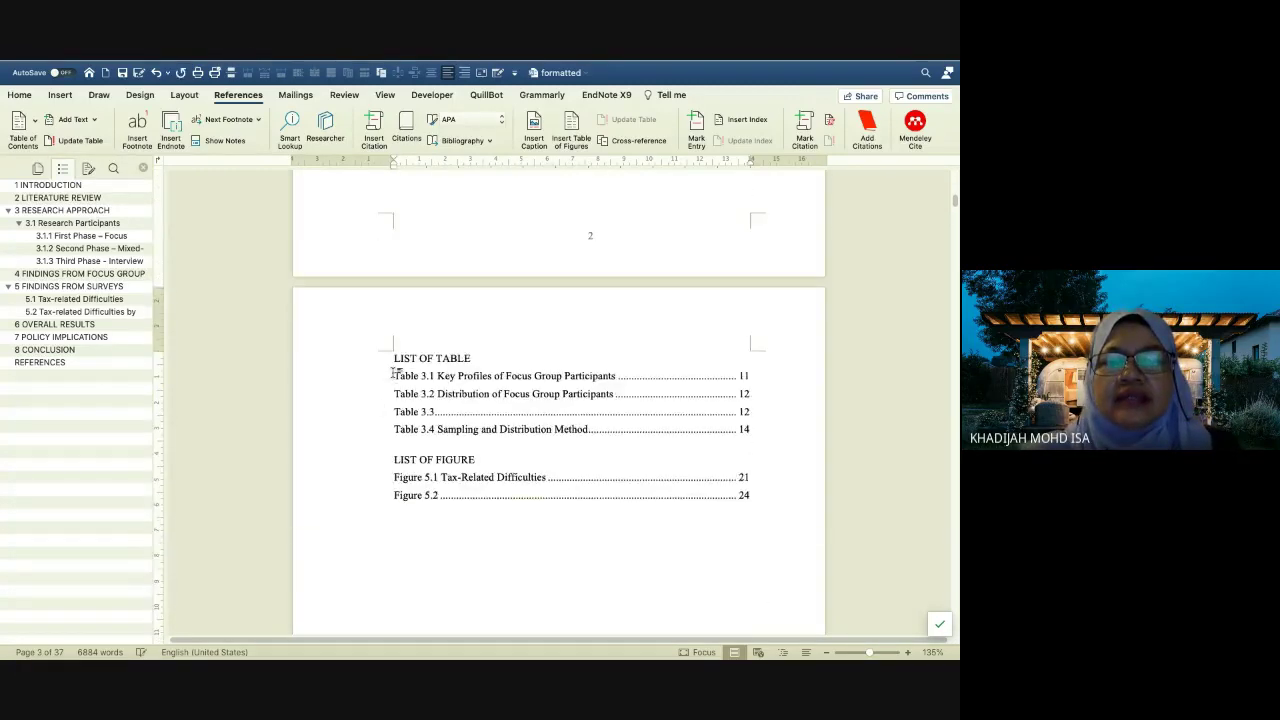
{"action": "left_click", "coordinate": [391, 460]}
{"action": "key", "text": "super+Return"}
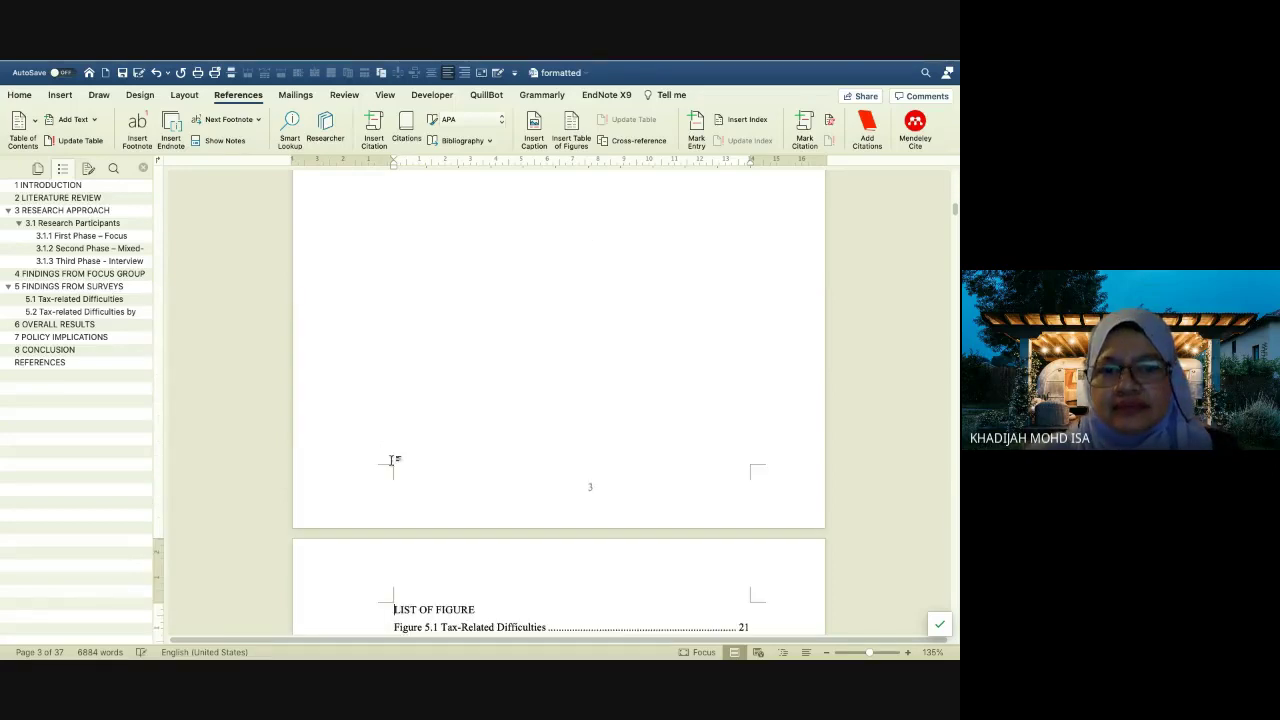
Review the pages with the table of contents, list of tables and list of figures, up to the Introduction
{"action": "scroll", "coordinate": [391, 460], "scroll_direction": "up", "scroll_amount": 10}
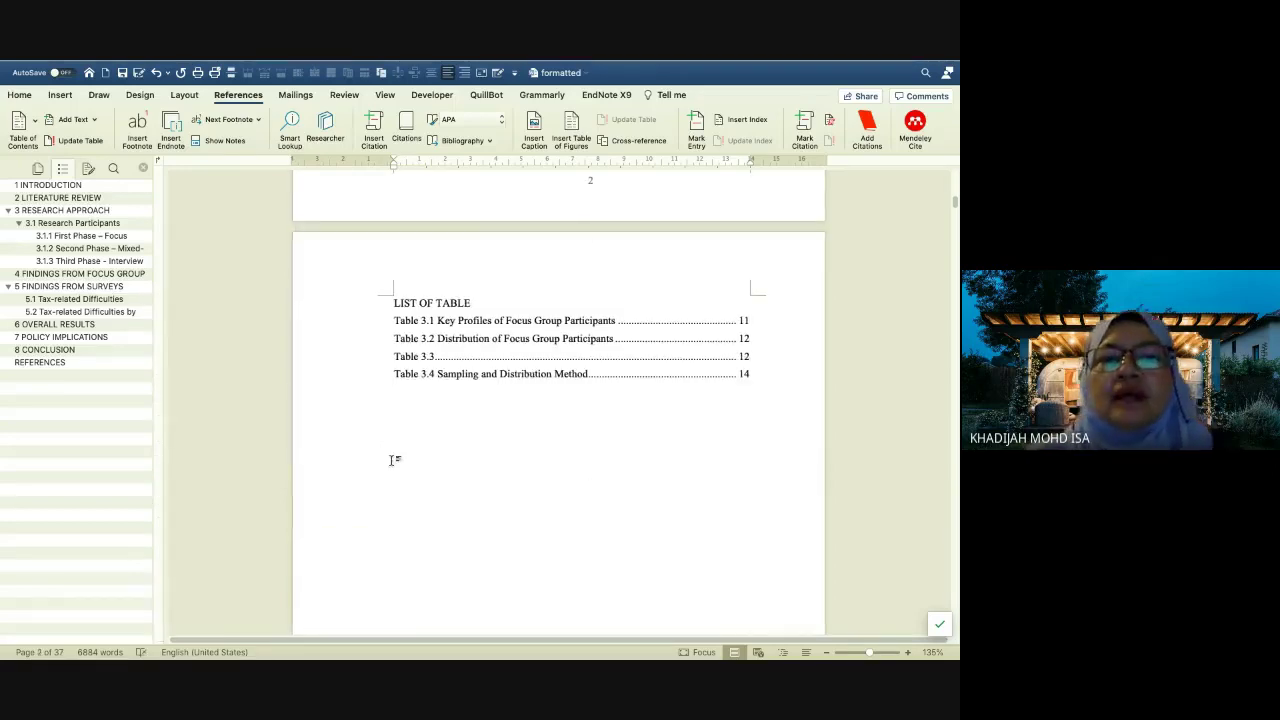
{"action": "scroll", "coordinate": [391, 463], "scroll_direction": "up", "scroll_amount": 4}
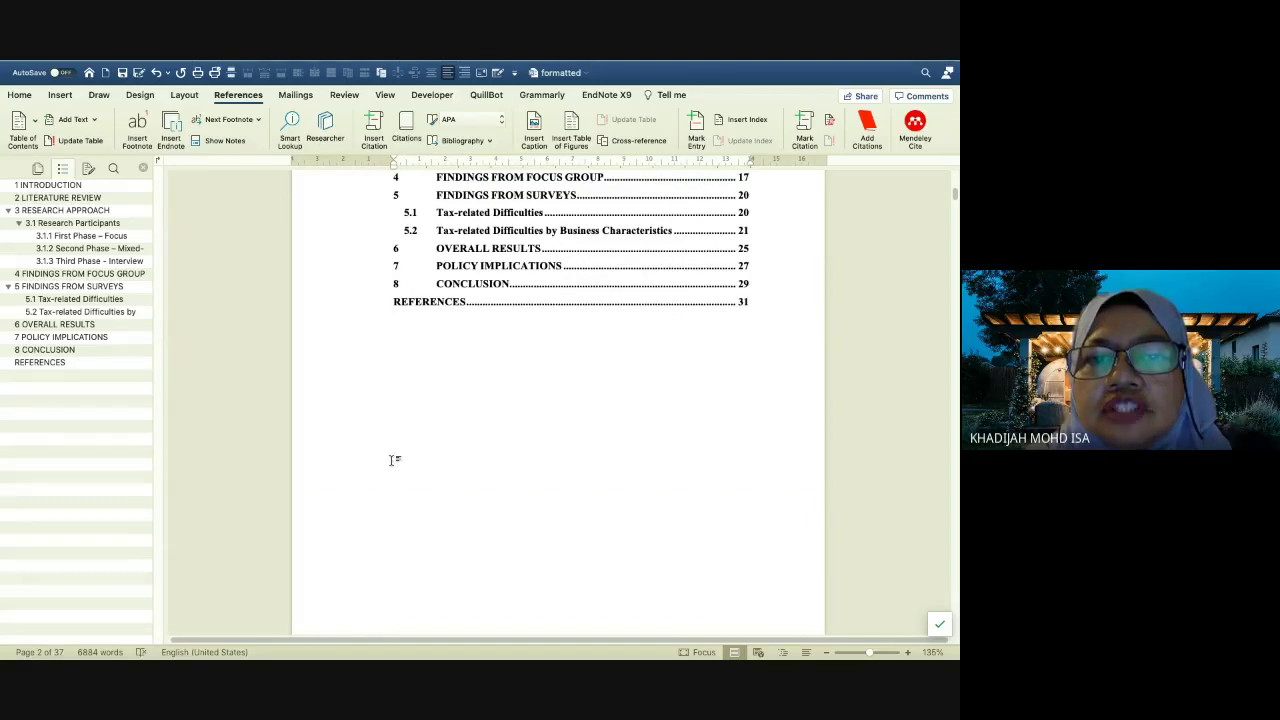
{"action": "scroll", "coordinate": [391, 460], "scroll_direction": "up", "scroll_amount": 5}
{"action": "scroll", "coordinate": [391, 460], "scroll_direction": "down", "scroll_amount": 15}
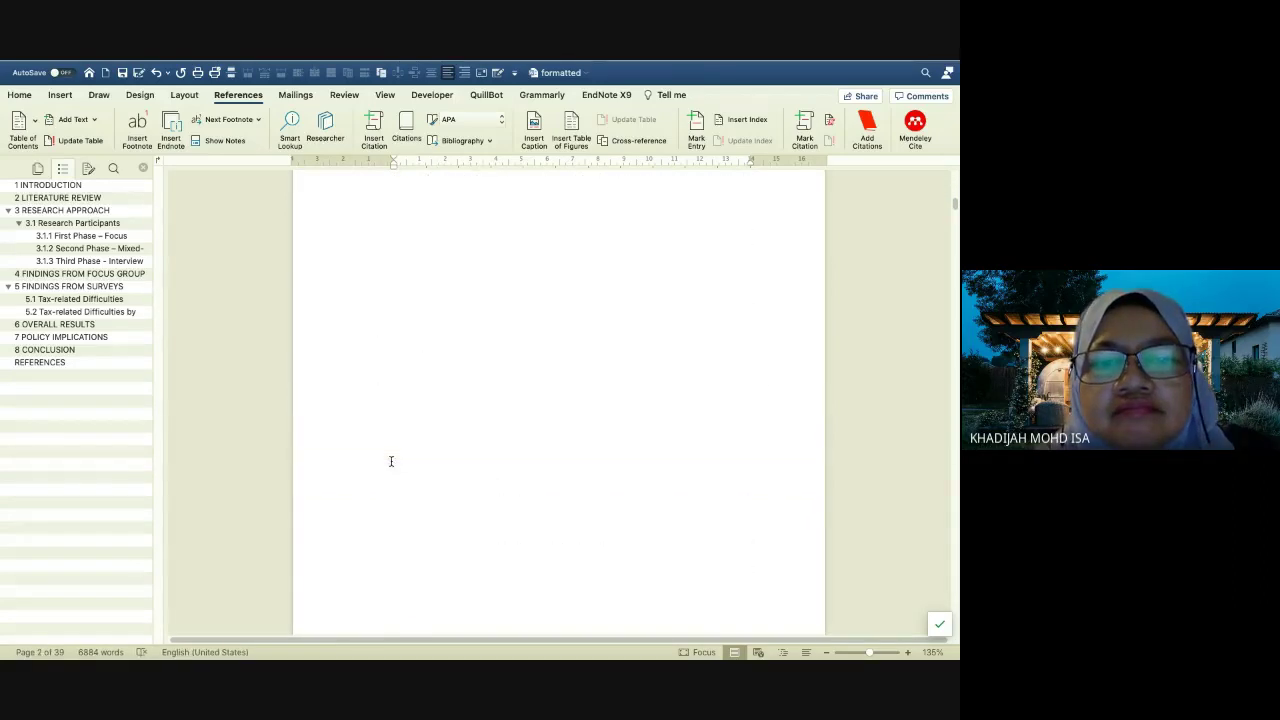
{"action": "mouse_move", "coordinate": [743, 63]}
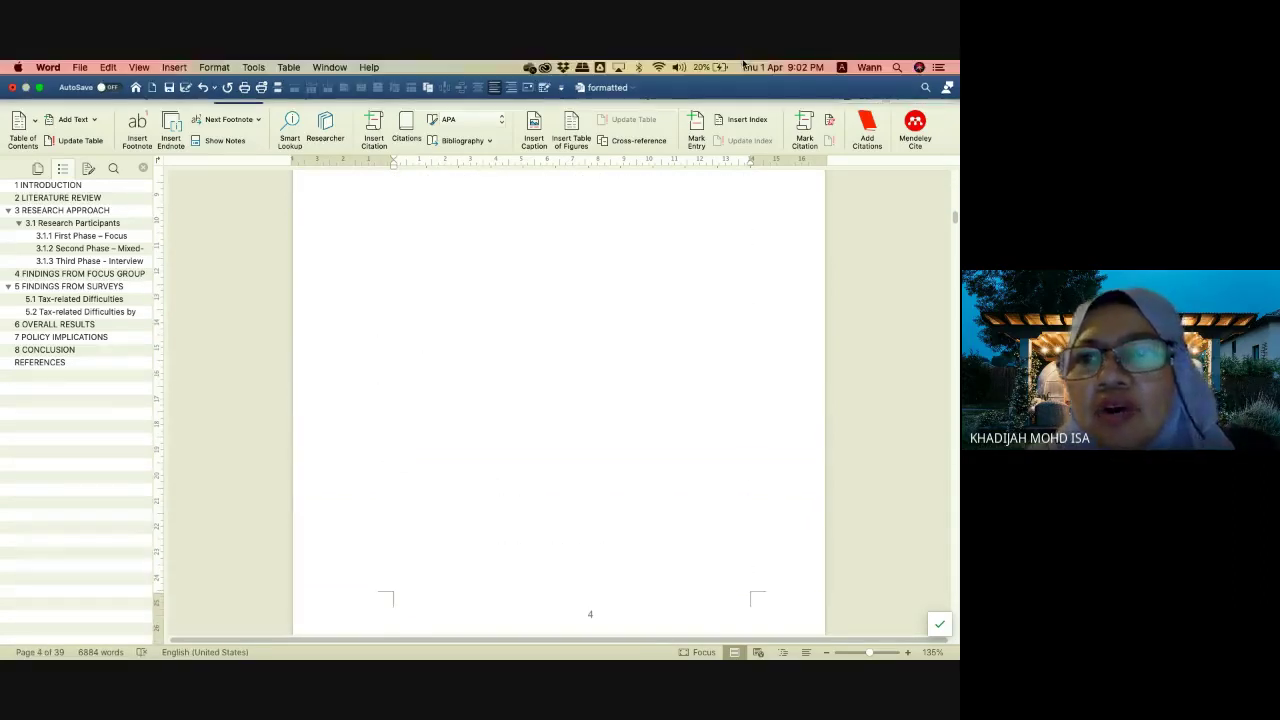
{"action": "scroll", "coordinate": [606, 352], "scroll_direction": "down", "scroll_amount": 5}
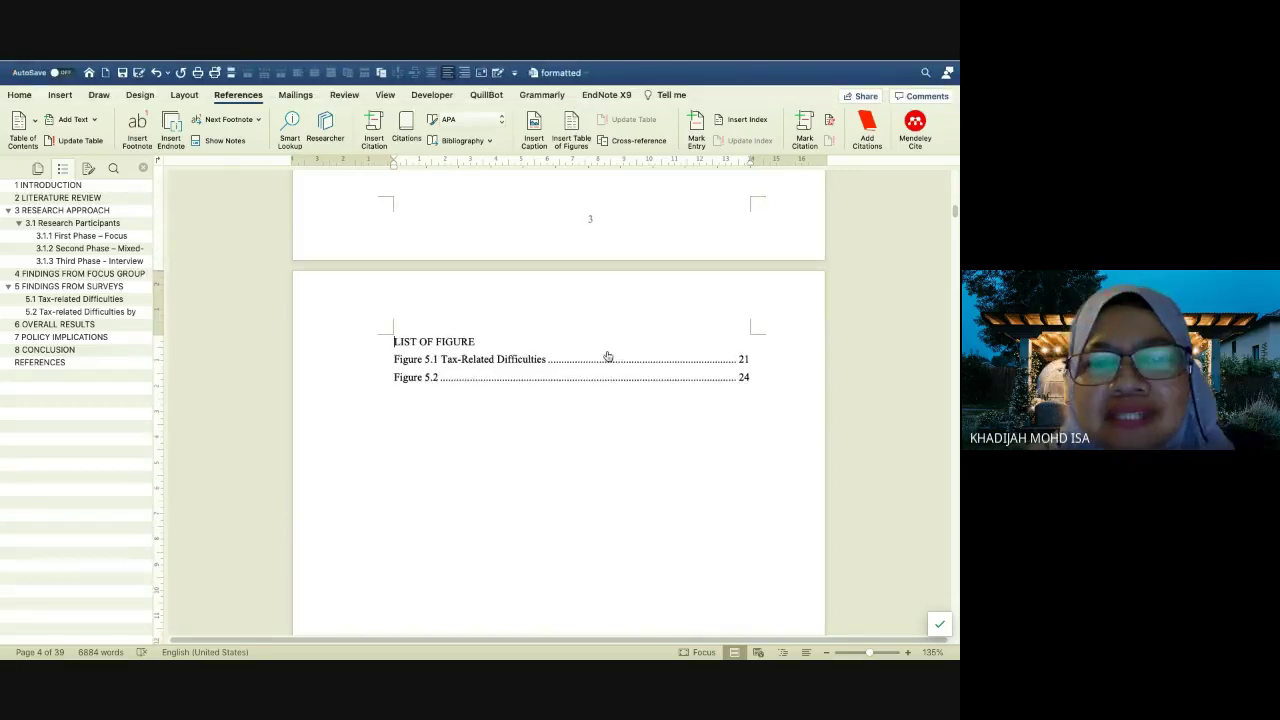
{"action": "scroll", "coordinate": [606, 352], "scroll_direction": "down", "scroll_amount": 2}
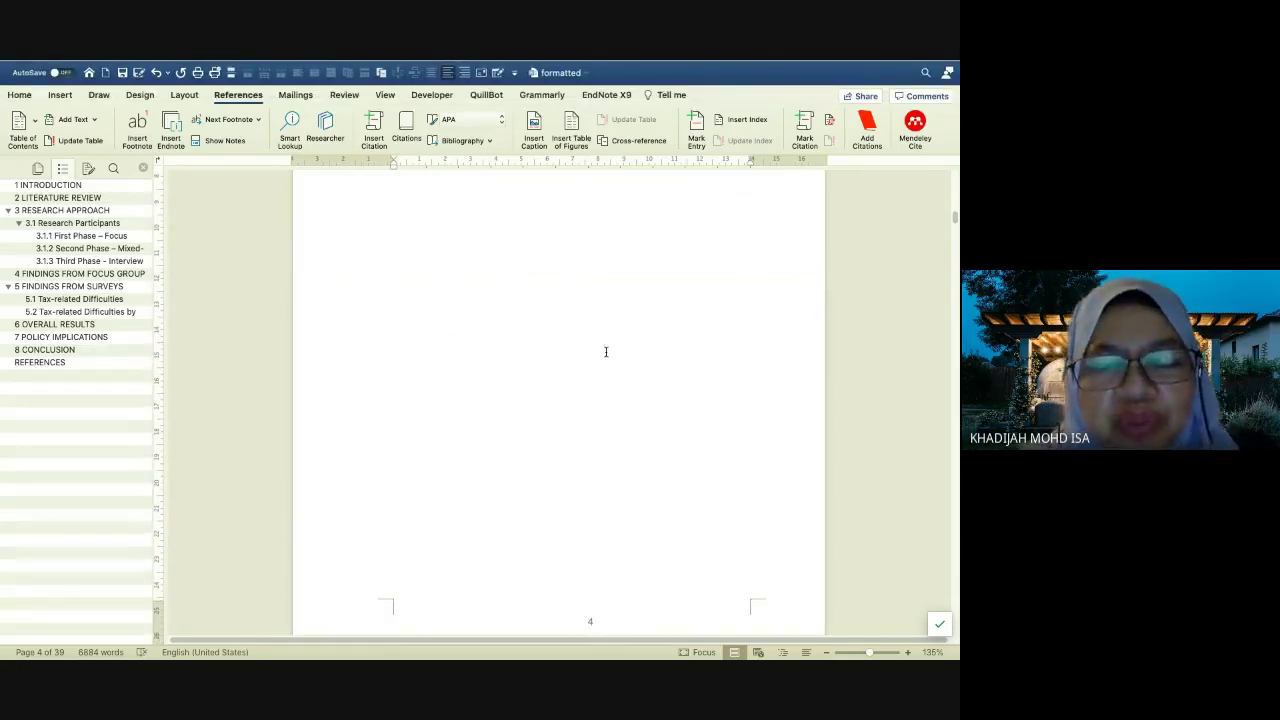
{"action": "scroll", "coordinate": [606, 352], "scroll_direction": "down", "scroll_amount": 2}
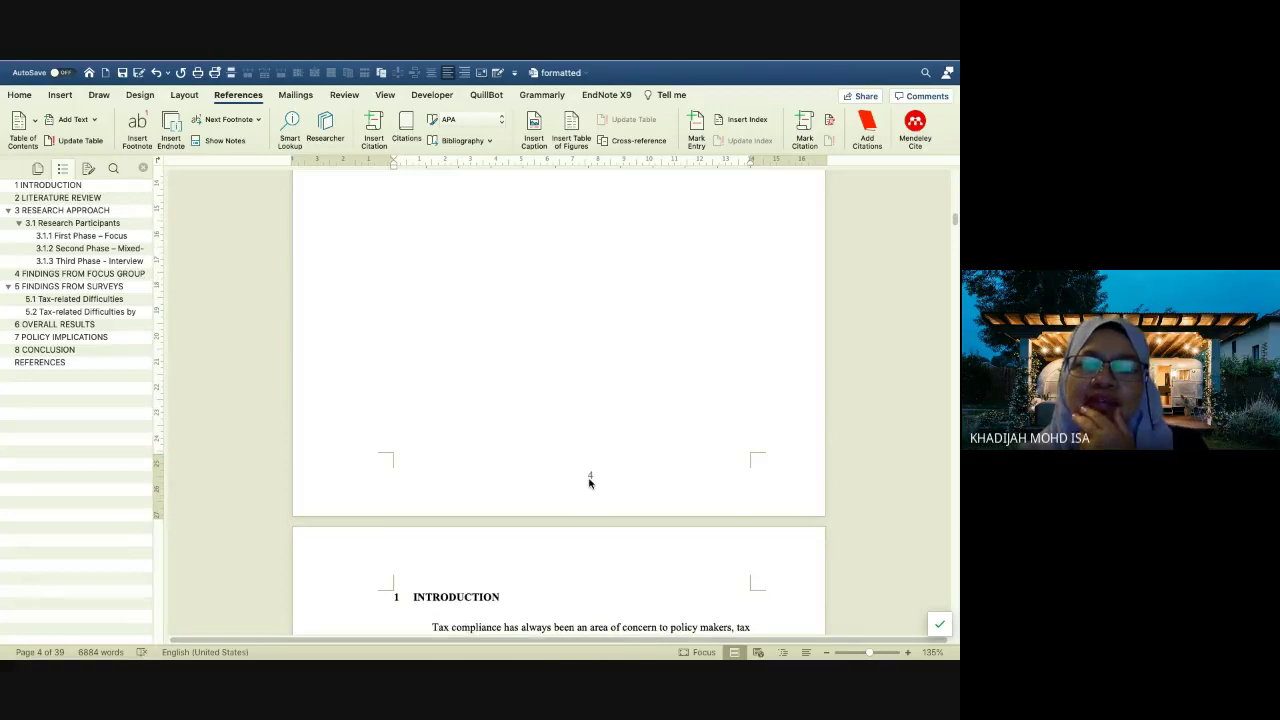
{"action": "scroll", "coordinate": [589, 481], "scroll_direction": "up", "scroll_amount": 2}
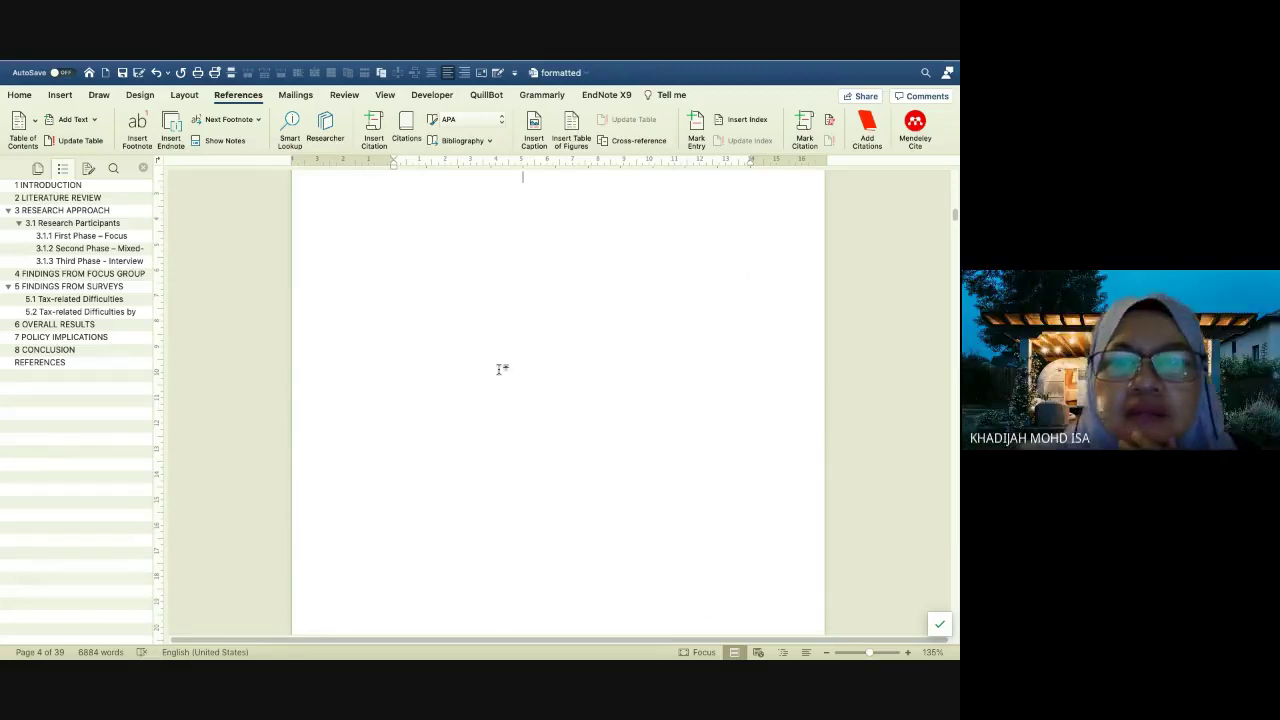
{"action": "scroll", "coordinate": [500, 369], "scroll_direction": "up", "scroll_amount": 2}
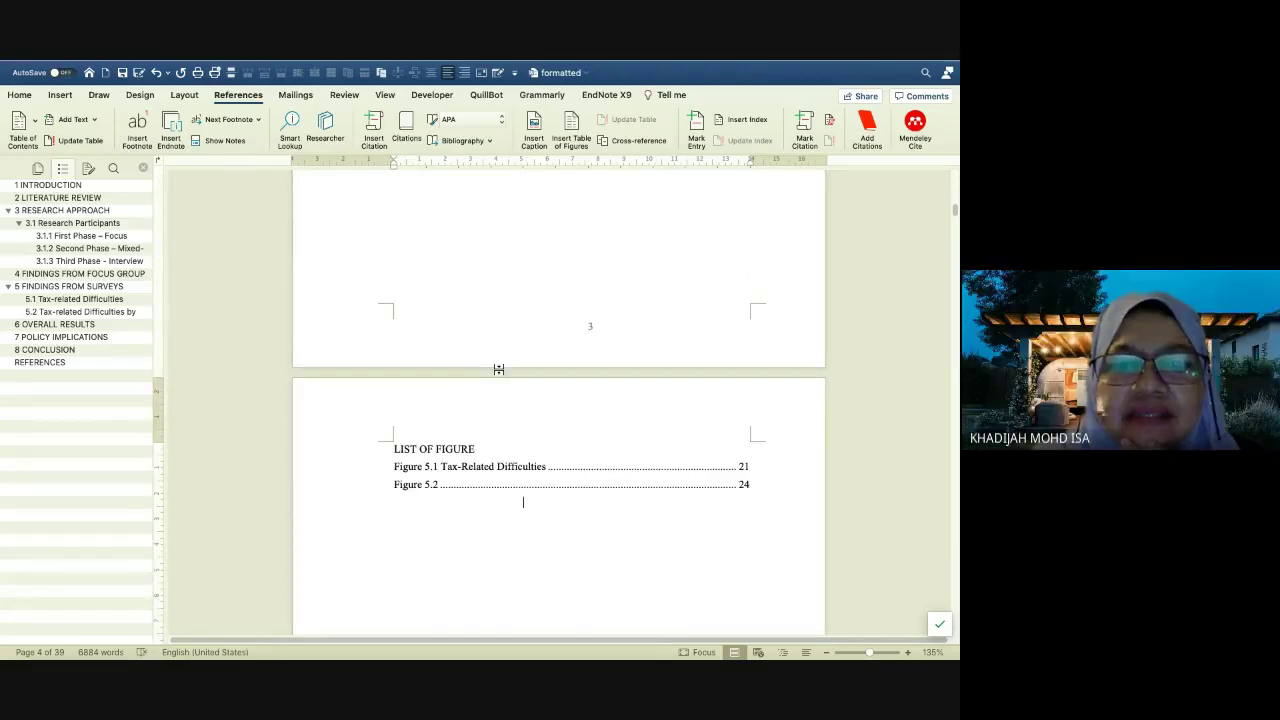
{"action": "key", "text": "ctrl+Right"}
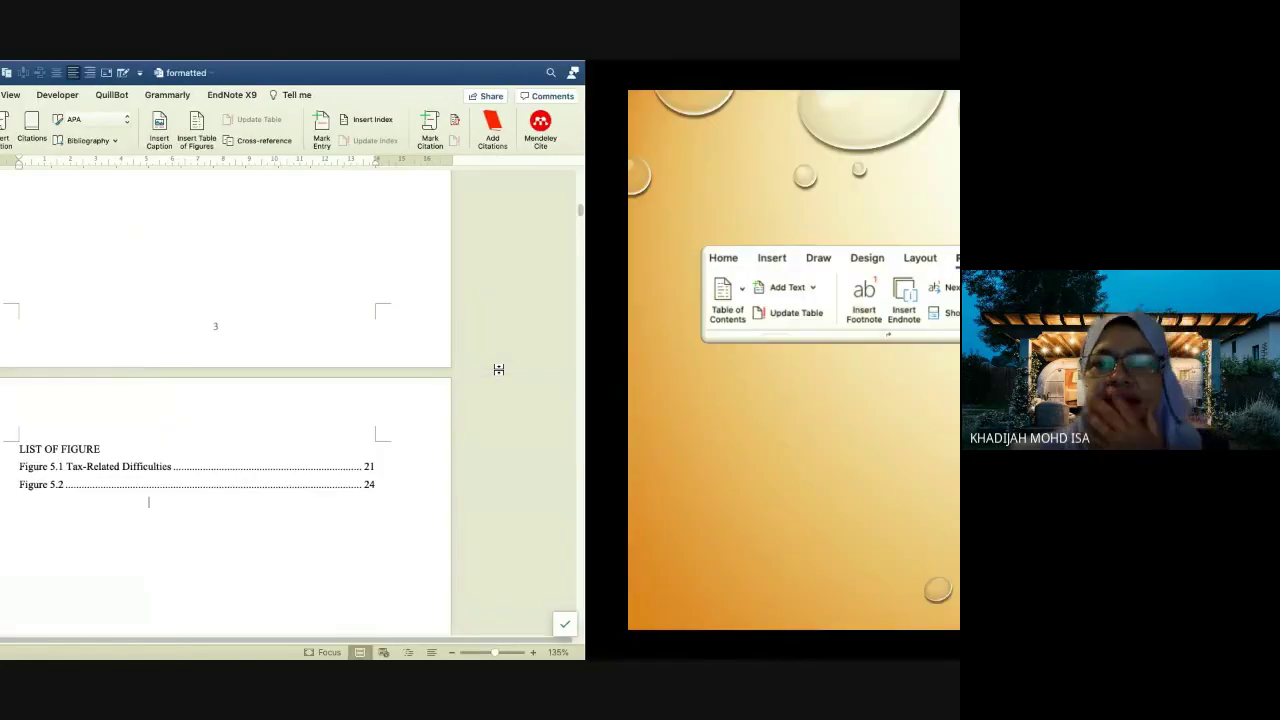
{"action": "key", "text": "Right"}
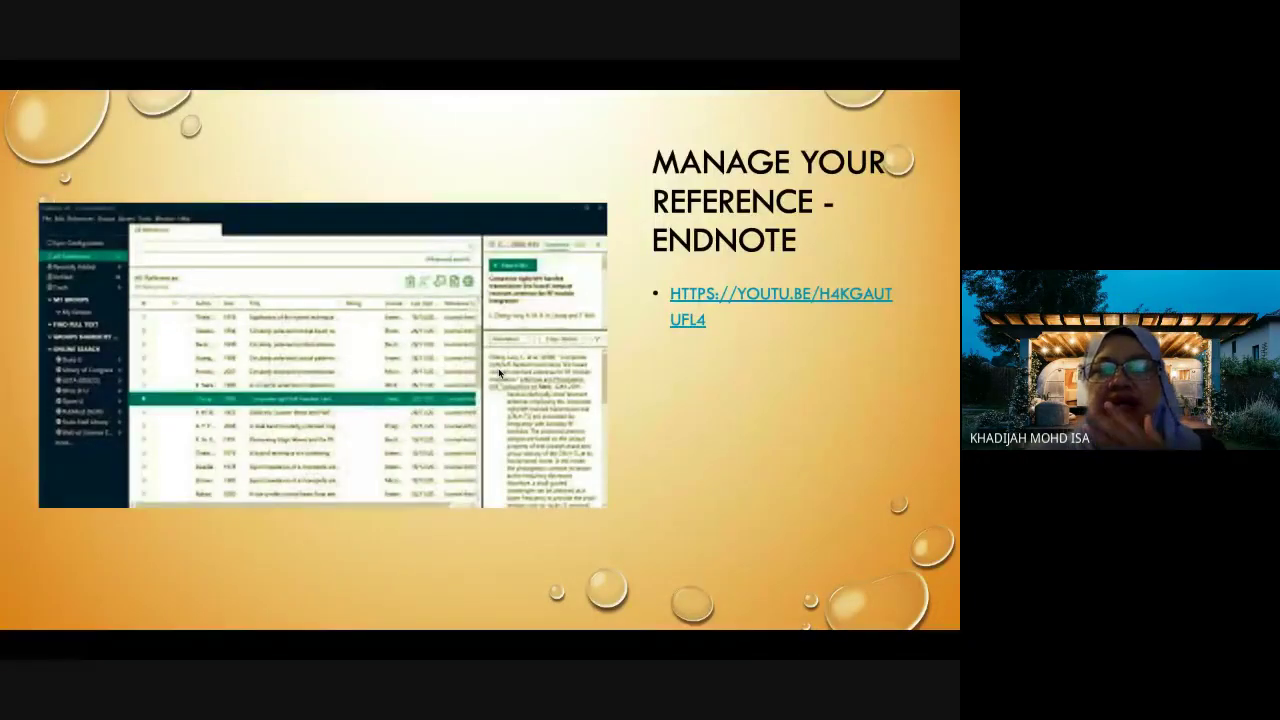
{"action": "key", "text": "Right"}
{"action": "key", "text": "ctrl+Left"}
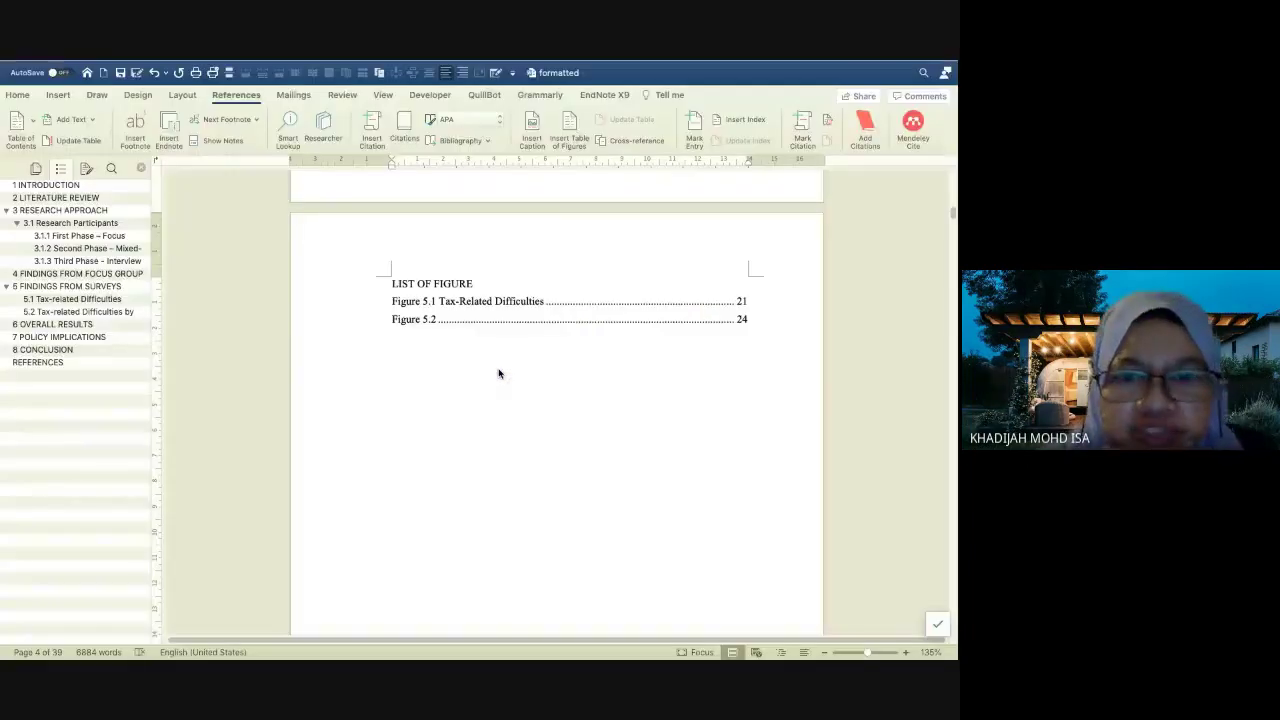
Insert a Next Page section break on the empty line below the list of figures
{"action": "scroll", "coordinate": [564, 566], "scroll_direction": "down", "scroll_amount": 5}
{"action": "scroll", "coordinate": [566, 566], "scroll_direction": "down", "scroll_amount": 3}
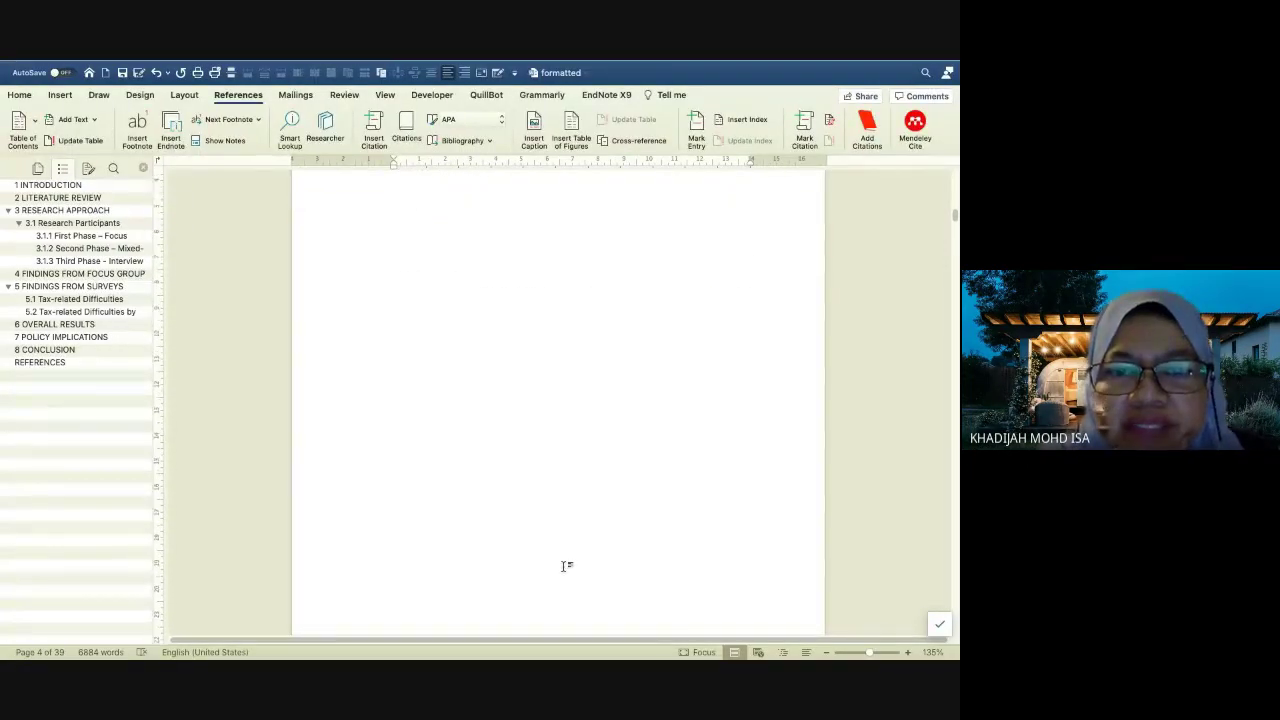
{"action": "left_click", "coordinate": [437, 467]}
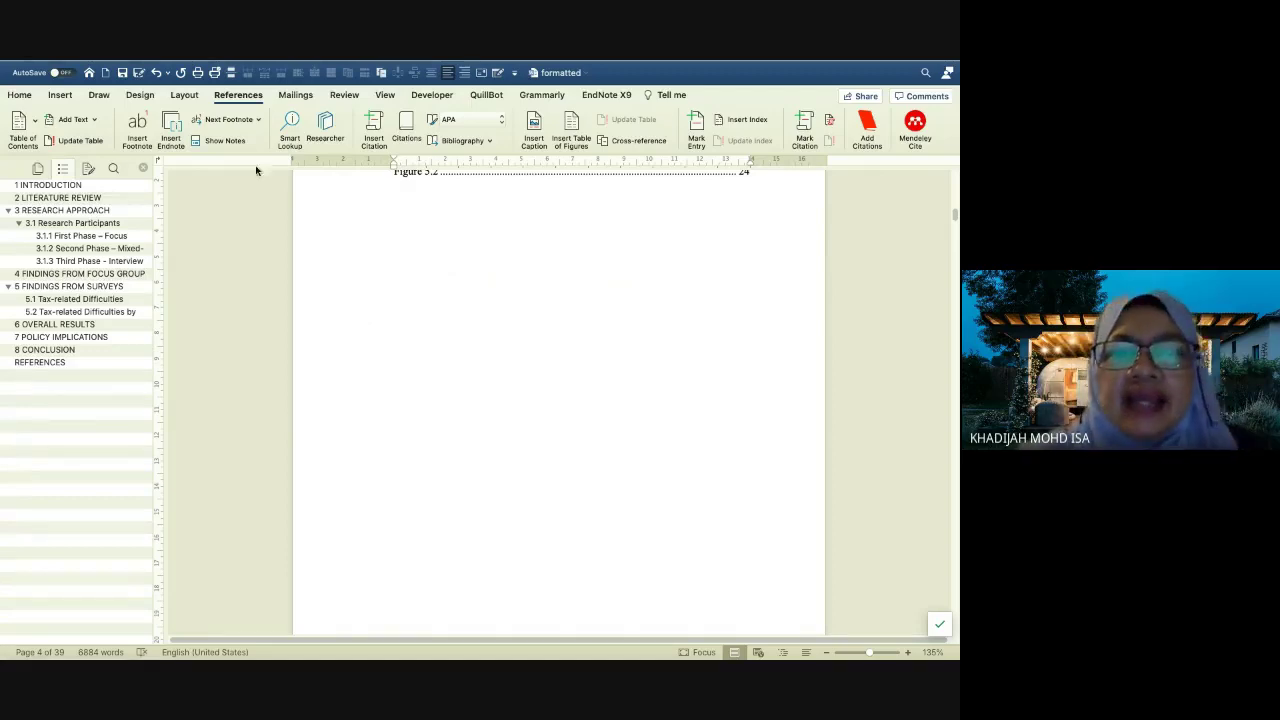
{"action": "left_click", "coordinate": [183, 95]}
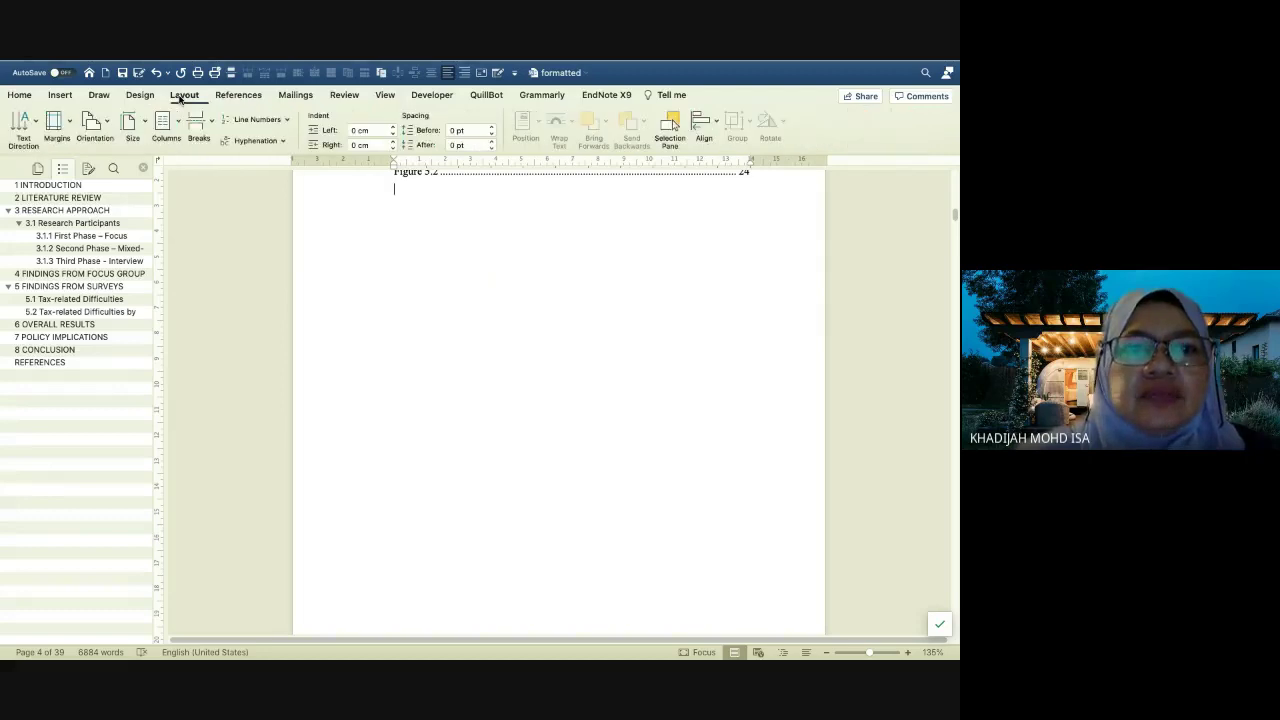
{"action": "left_click", "coordinate": [209, 121]}
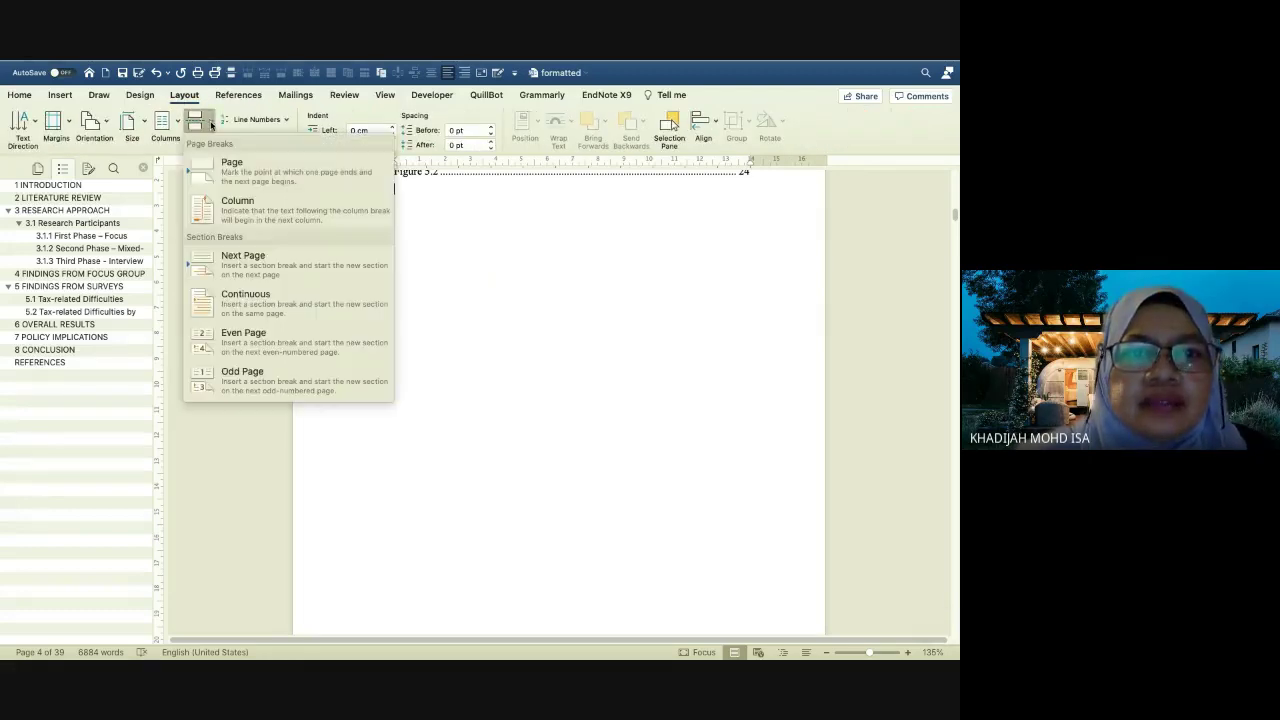
{"action": "left_click", "coordinate": [261, 265]}
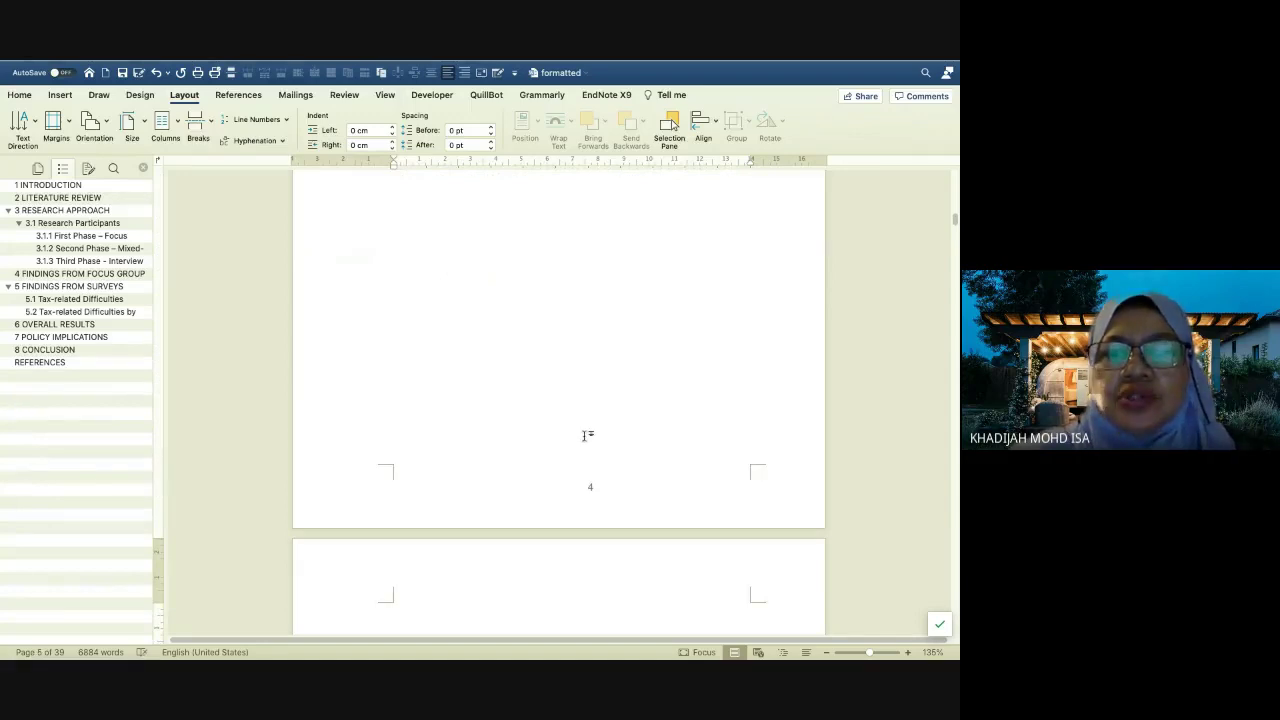
Show the document's formatting marks and check the section break below the list of figures
{"action": "scroll", "coordinate": [585, 436], "scroll_direction": "up", "scroll_amount": 2}
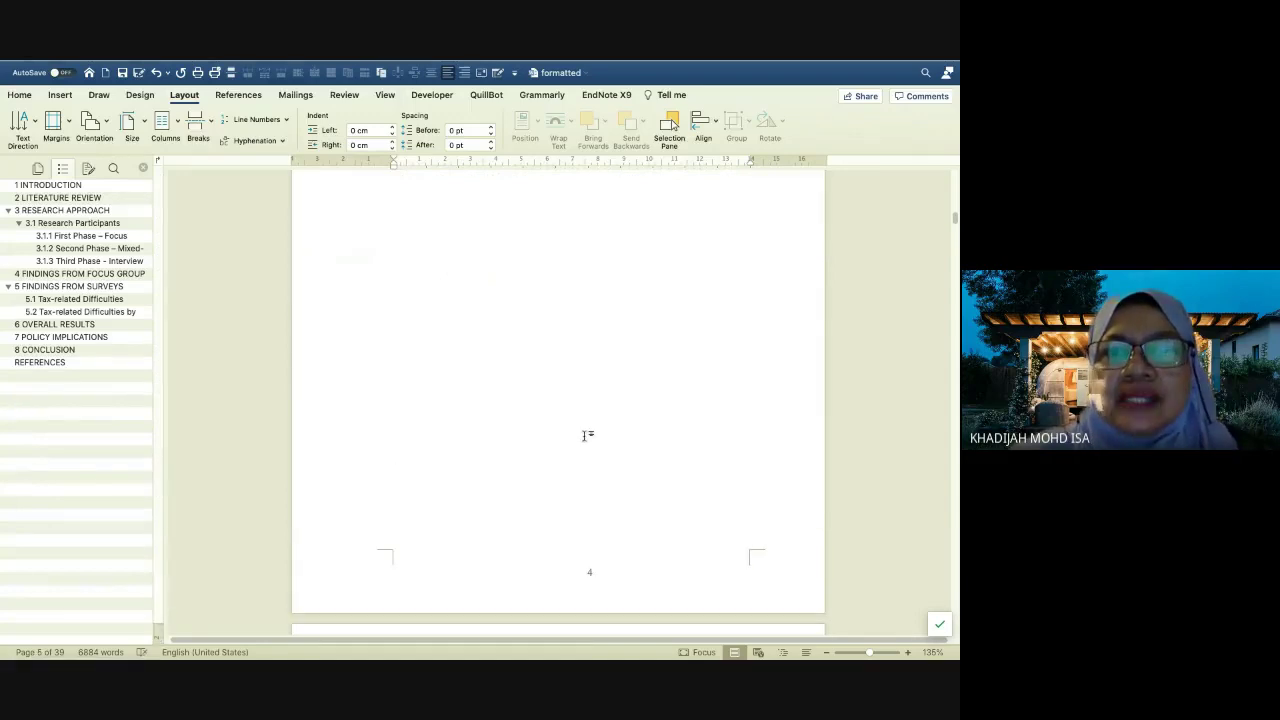
{"action": "left_click", "coordinate": [21, 96]}
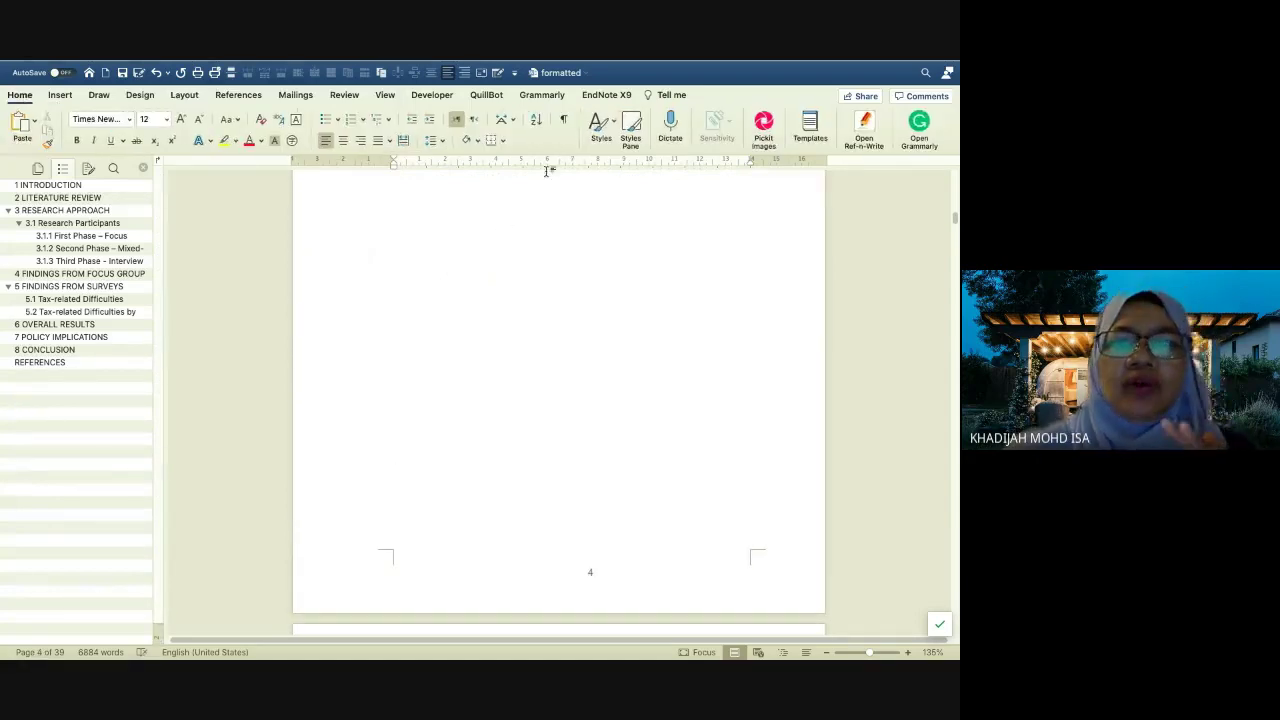
{"action": "left_click", "coordinate": [564, 121]}
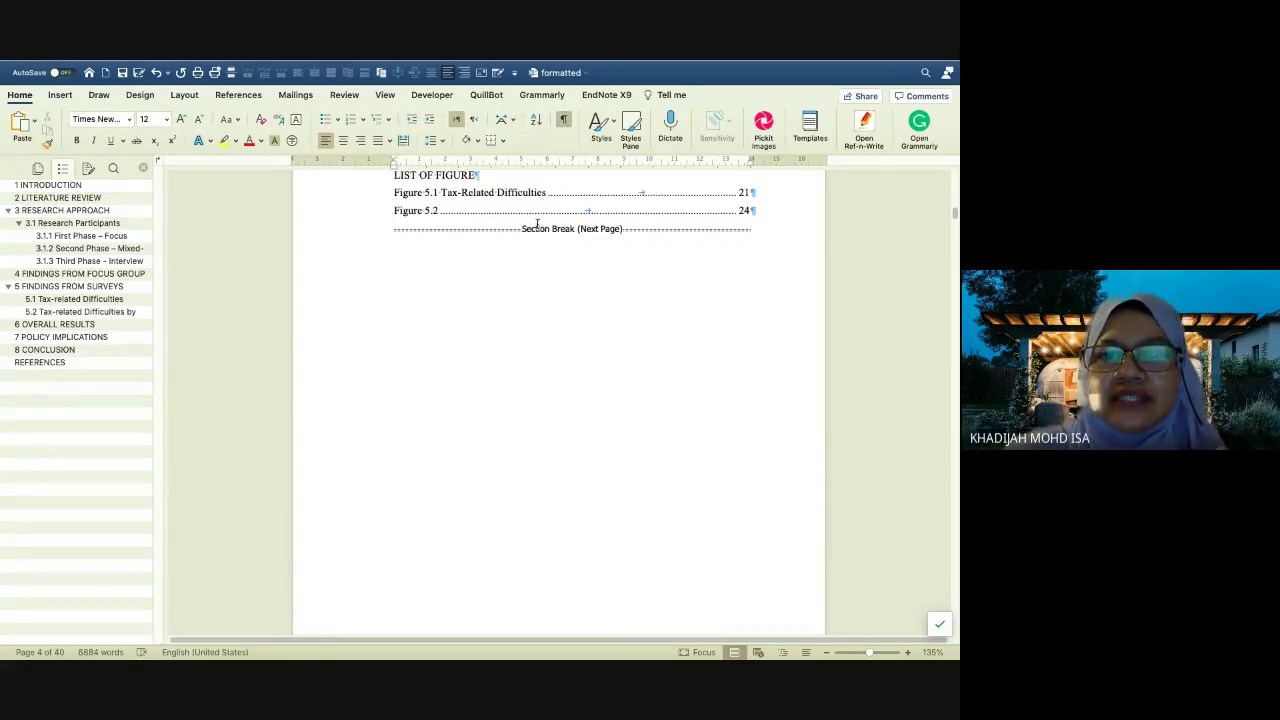
{"action": "scroll", "coordinate": [537, 479], "scroll_direction": "up", "scroll_amount": 3}
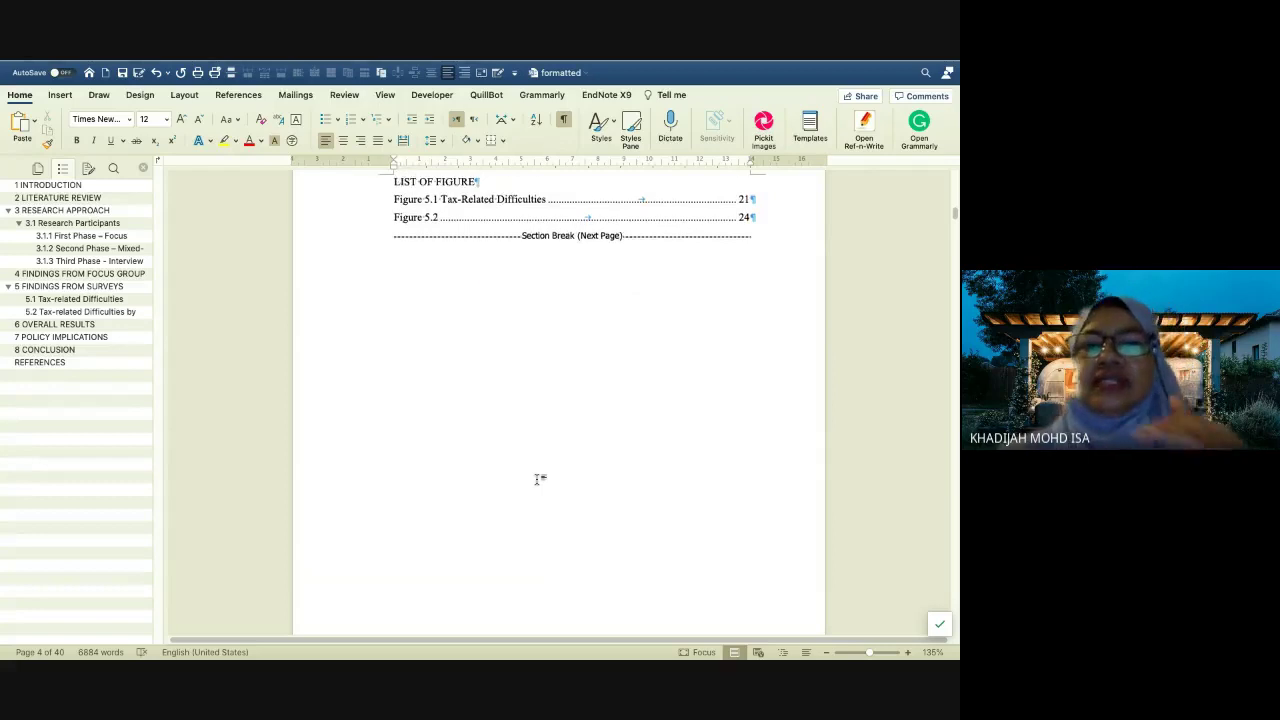
{"action": "scroll", "coordinate": [537, 479], "scroll_direction": "up", "scroll_amount": 5}
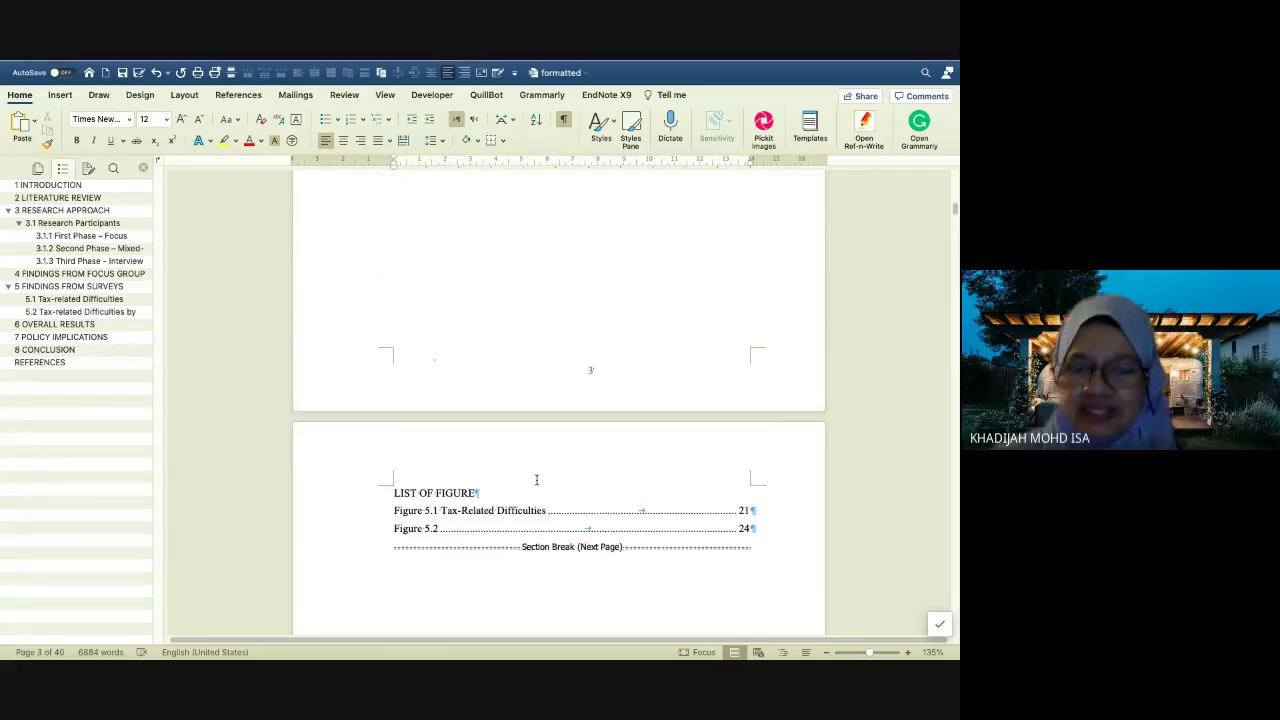
{"action": "scroll", "coordinate": [536, 479], "scroll_direction": "down", "scroll_amount": 20}
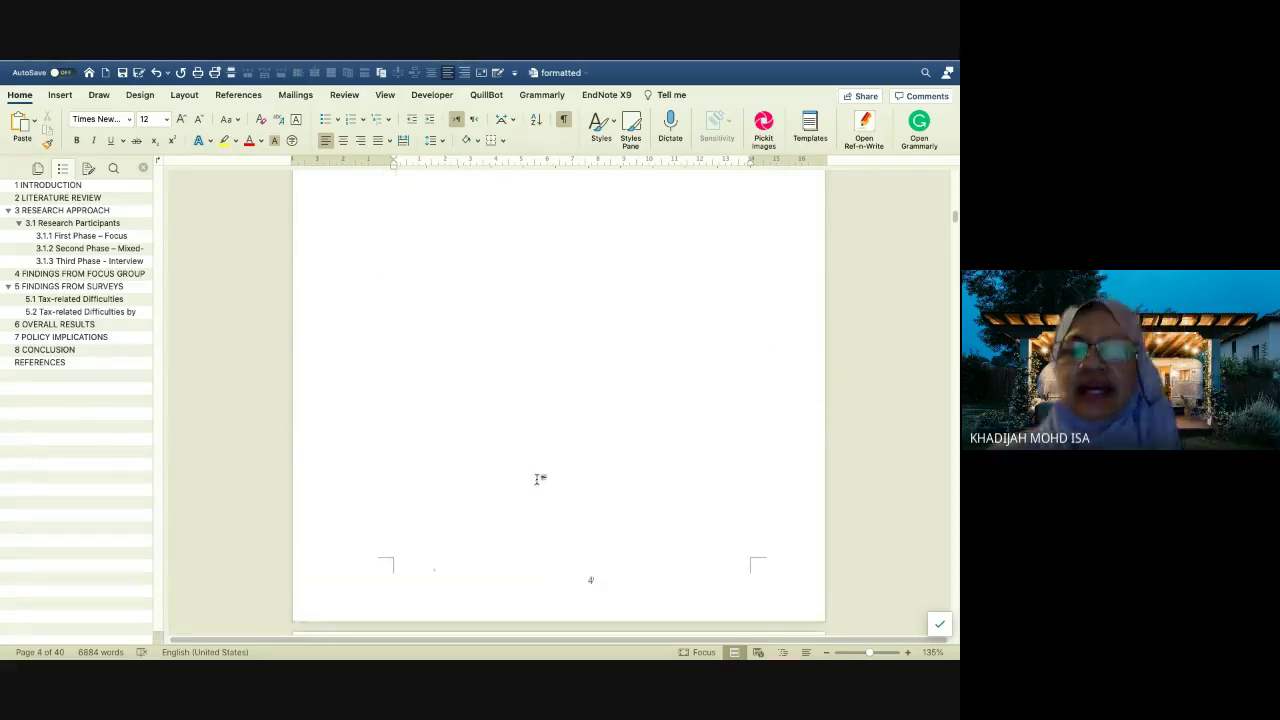
Delete the extra blank page between the list of figures and the INTRODUCTION heading
{"action": "double_click", "coordinate": [506, 370]}
{"action": "key", "text": "BackSpace"}
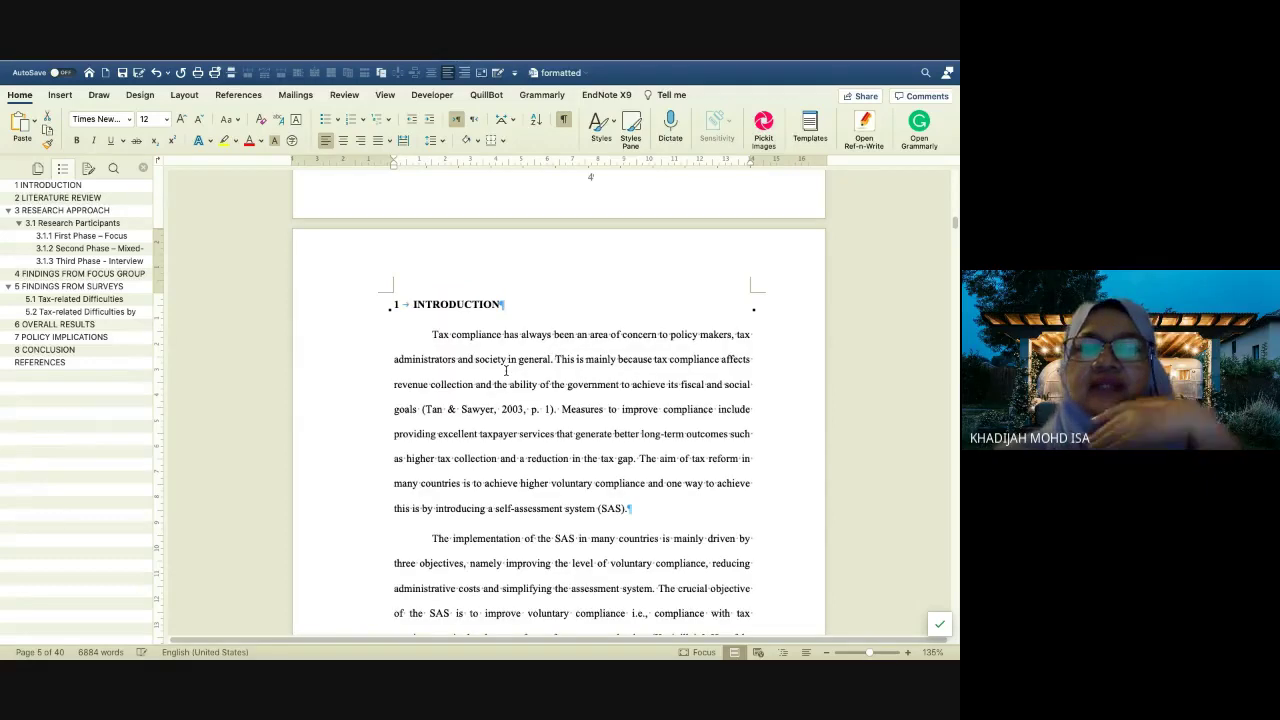
{"action": "key", "text": "BackSpace"}
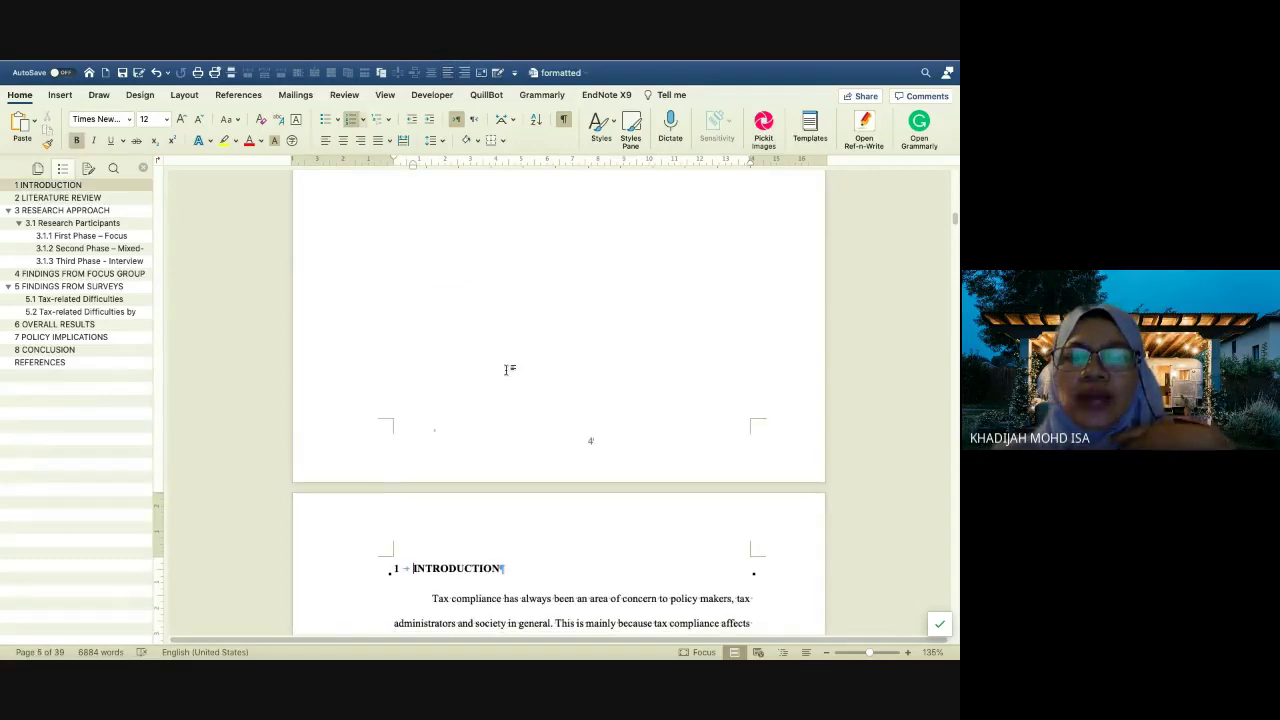
Format the Section 1 footer page numbers as i, ii, iii and start them at i
{"action": "double_click", "coordinate": [590, 443]}
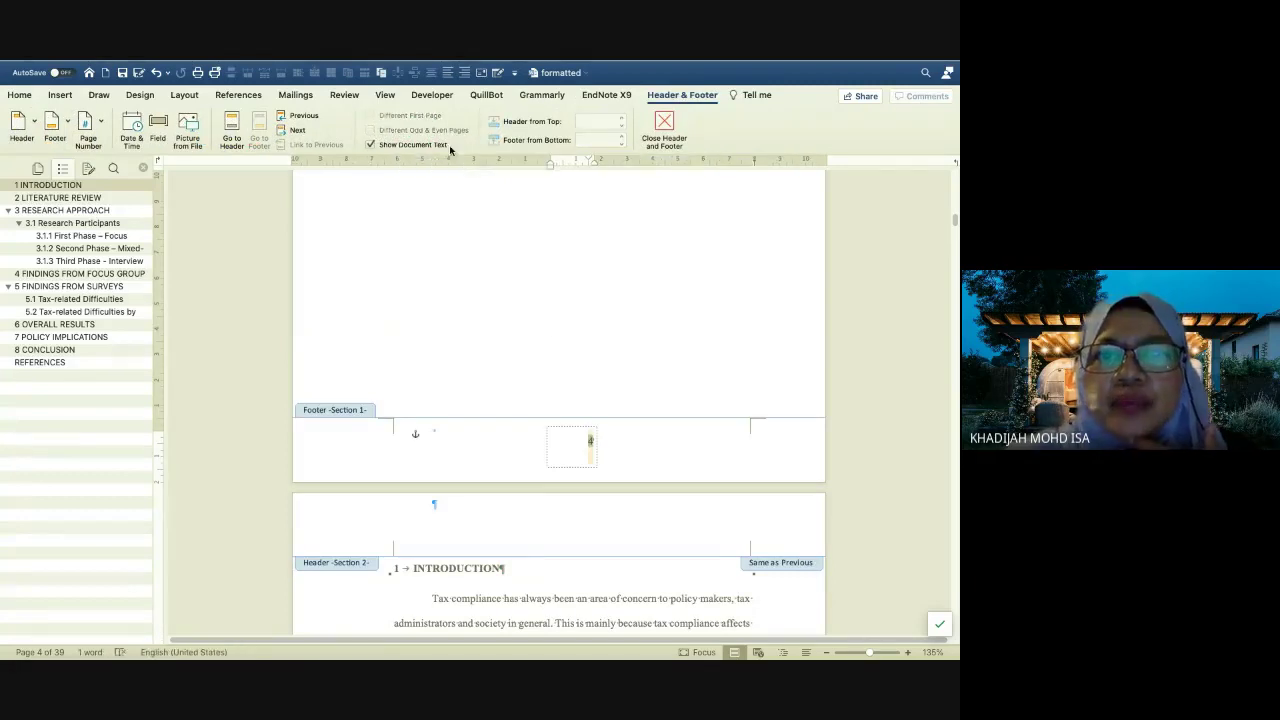
{"action": "left_click", "coordinate": [599, 447]}
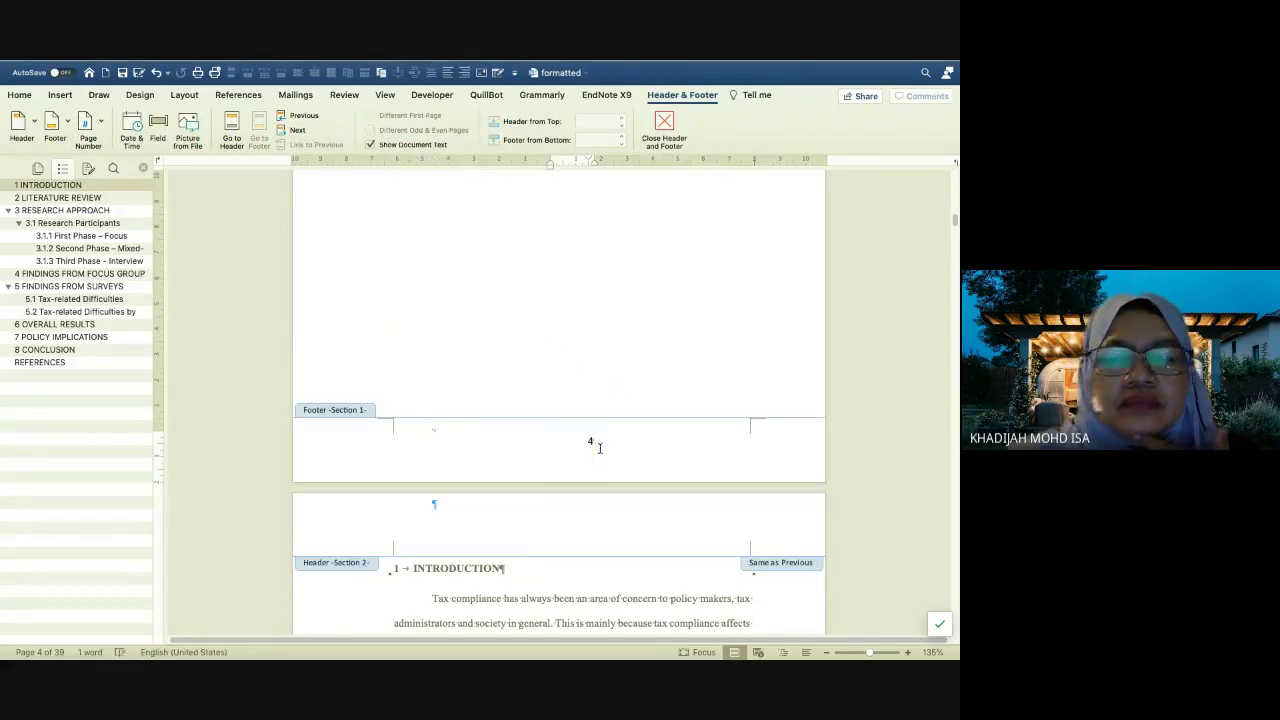
{"action": "left_click", "coordinate": [101, 123]}
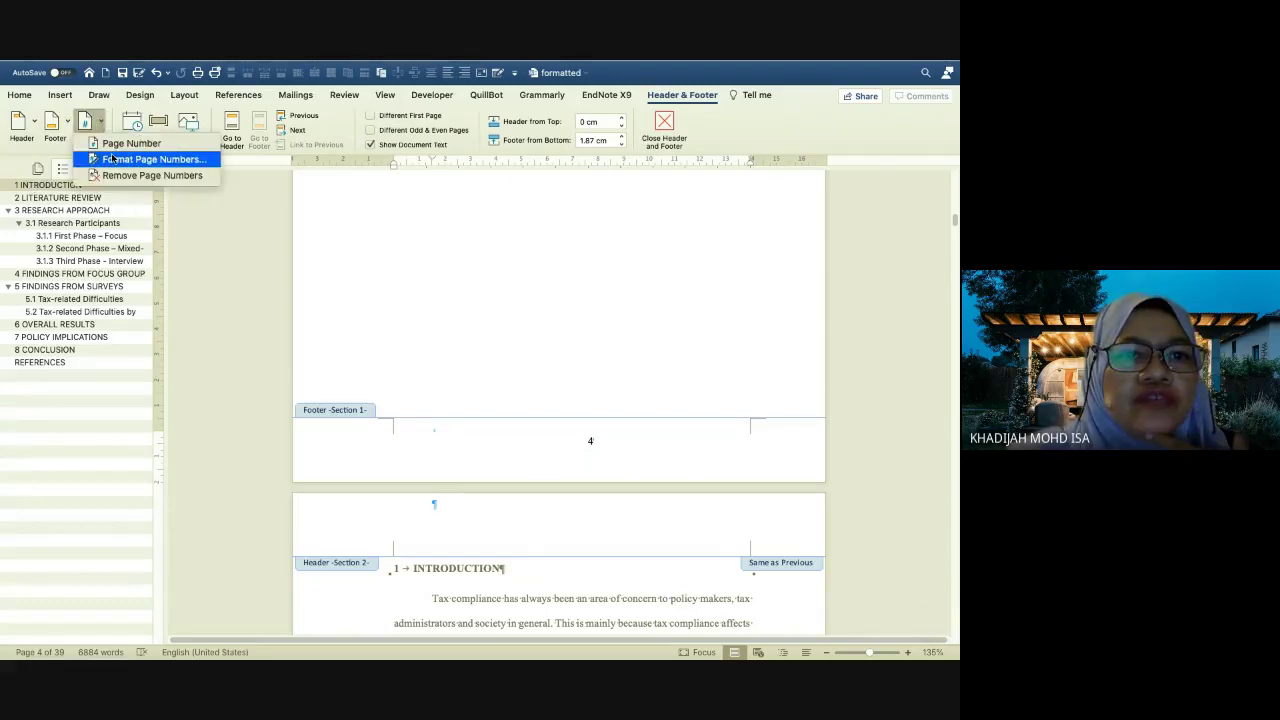
{"action": "left_click", "coordinate": [113, 159]}
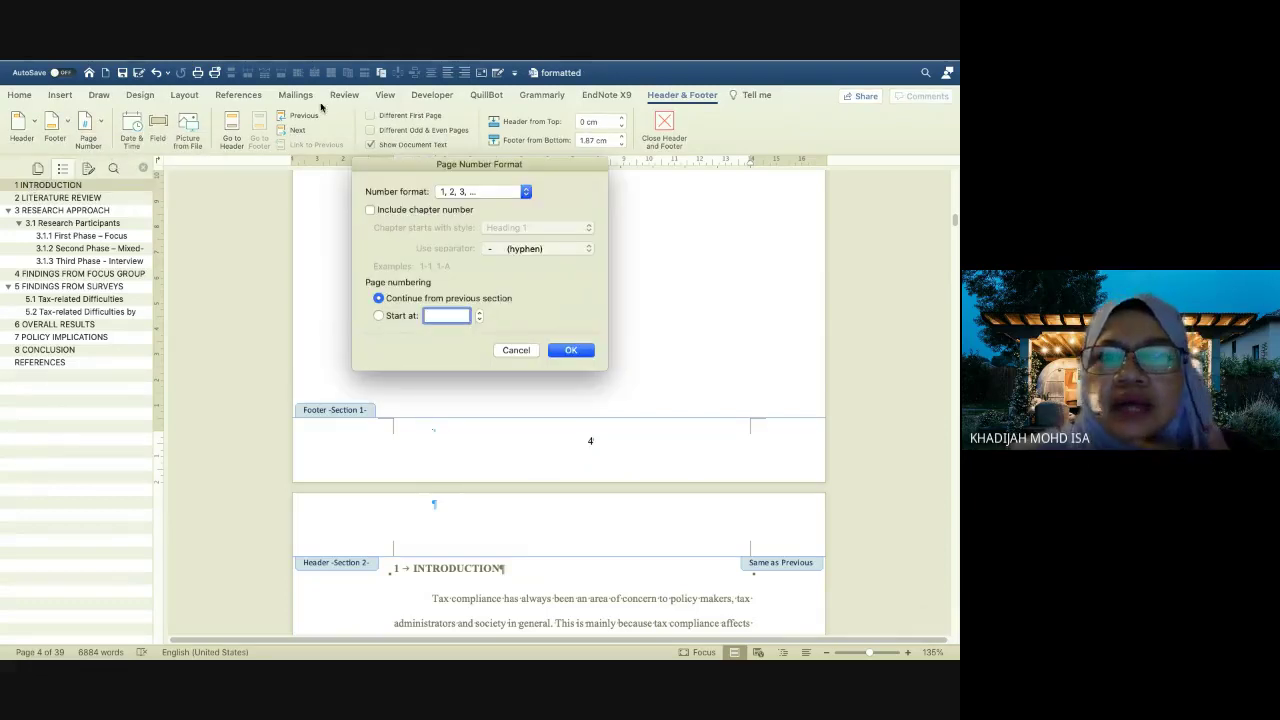
{"action": "left_click", "coordinate": [525, 191]}
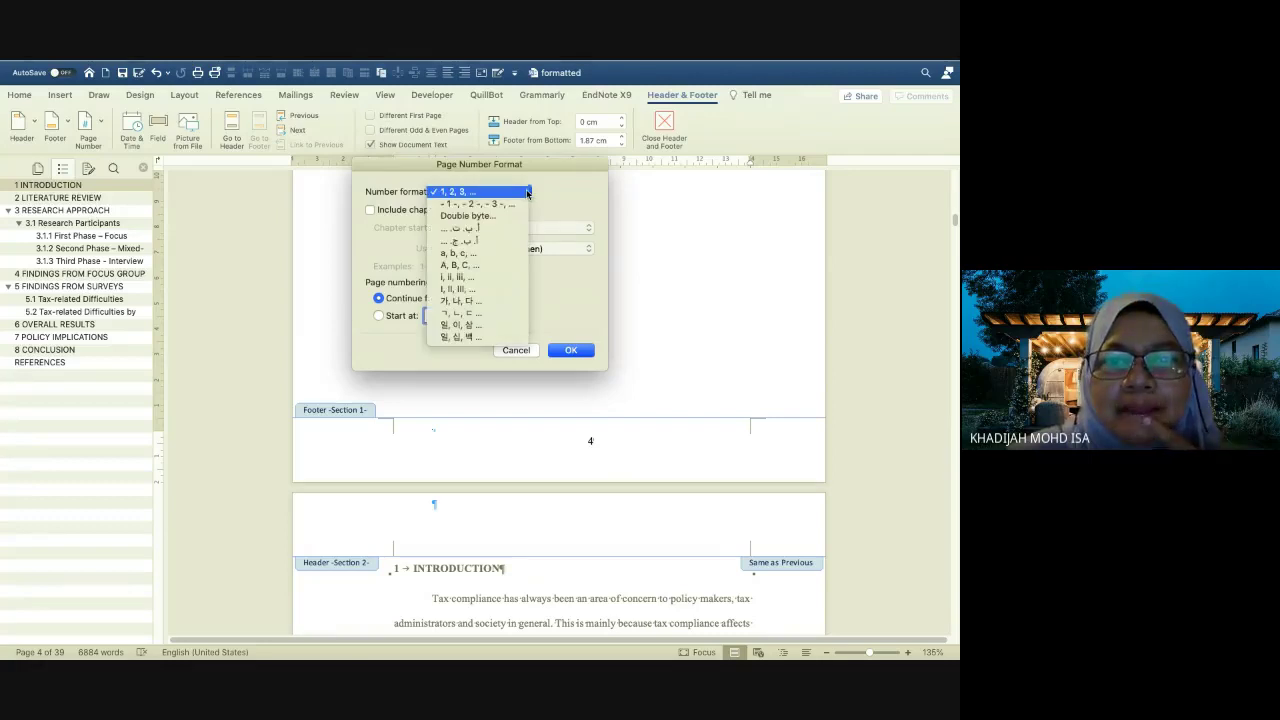
{"action": "left_click", "coordinate": [470, 278]}
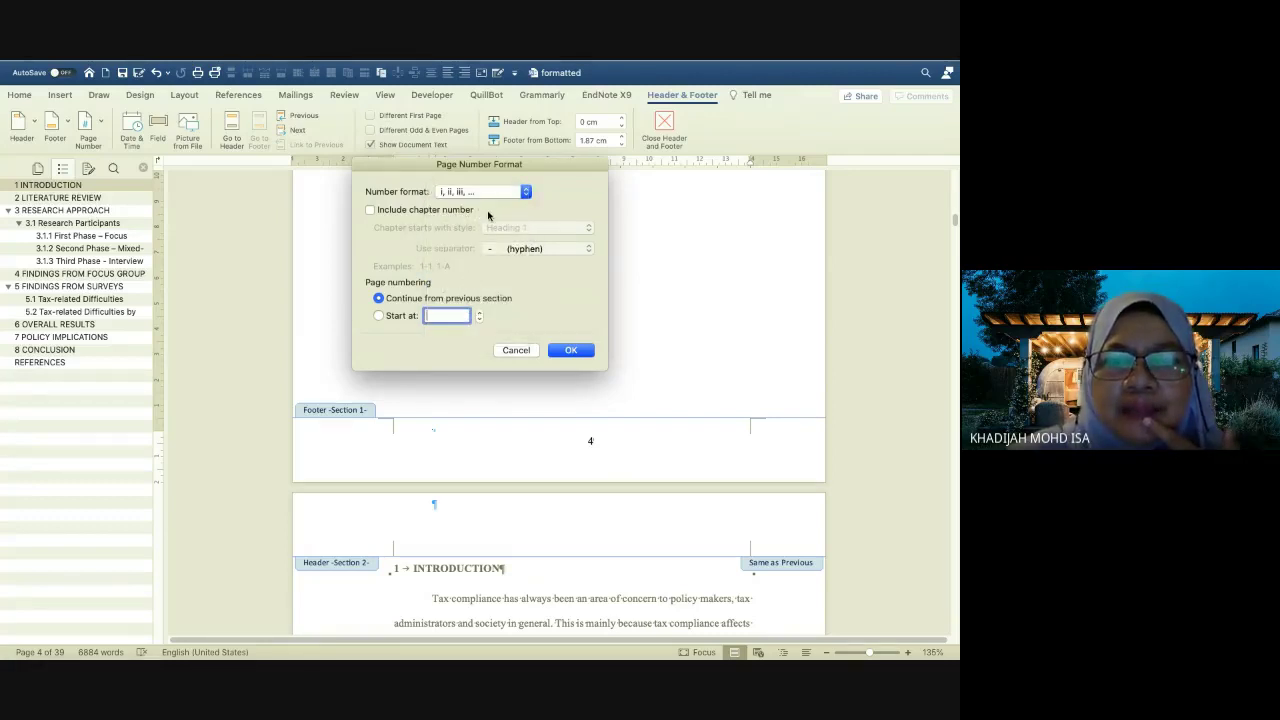
{"action": "left_click", "coordinate": [379, 316]}
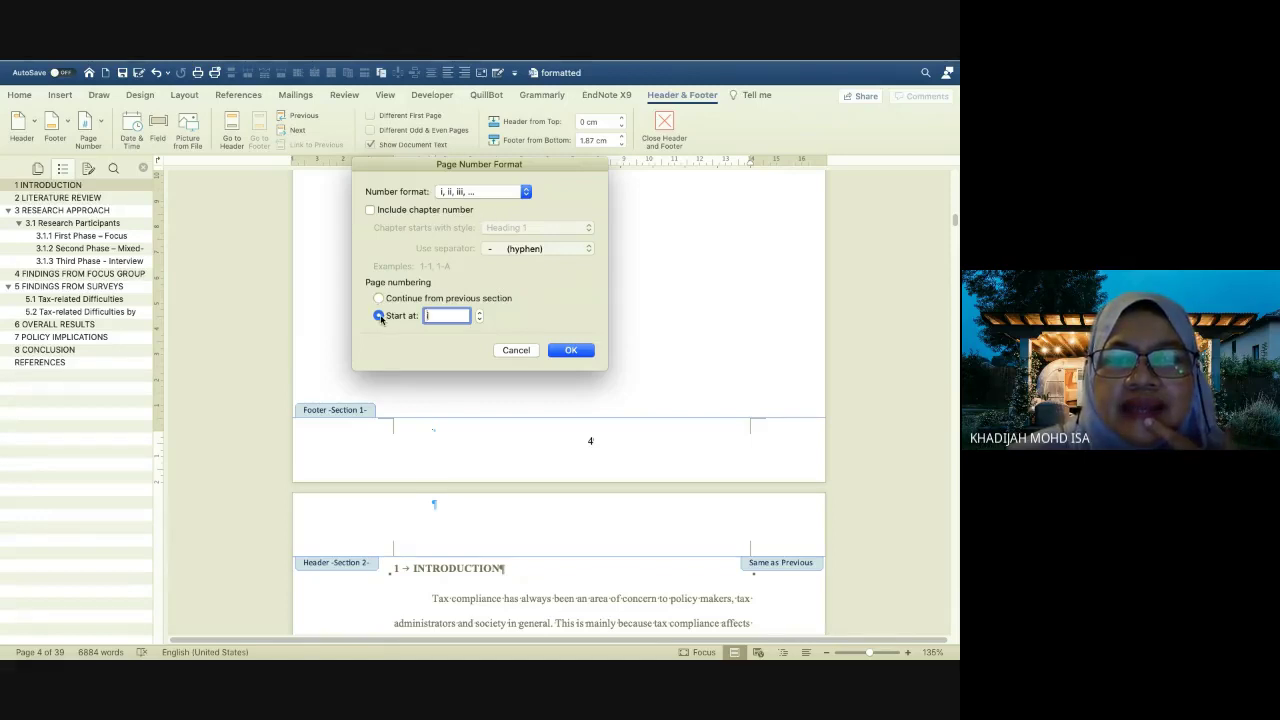
{"action": "left_click", "coordinate": [571, 350]}
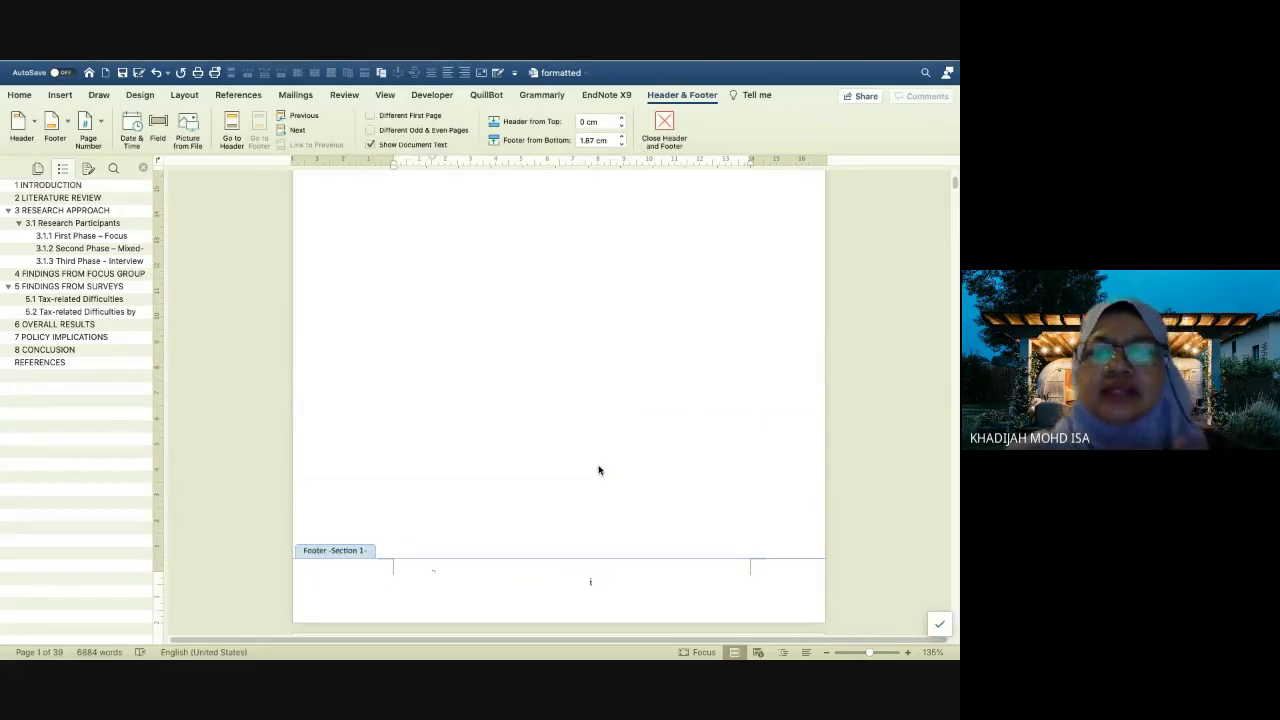
Give Section 1 a different first page to drop the title page's number, and check the footers of the following pages
{"action": "scroll", "coordinate": [286, 240], "scroll_direction": "up", "scroll_amount": 6}
{"action": "scroll", "coordinate": [543, 293], "scroll_direction": "down", "scroll_amount": 3}
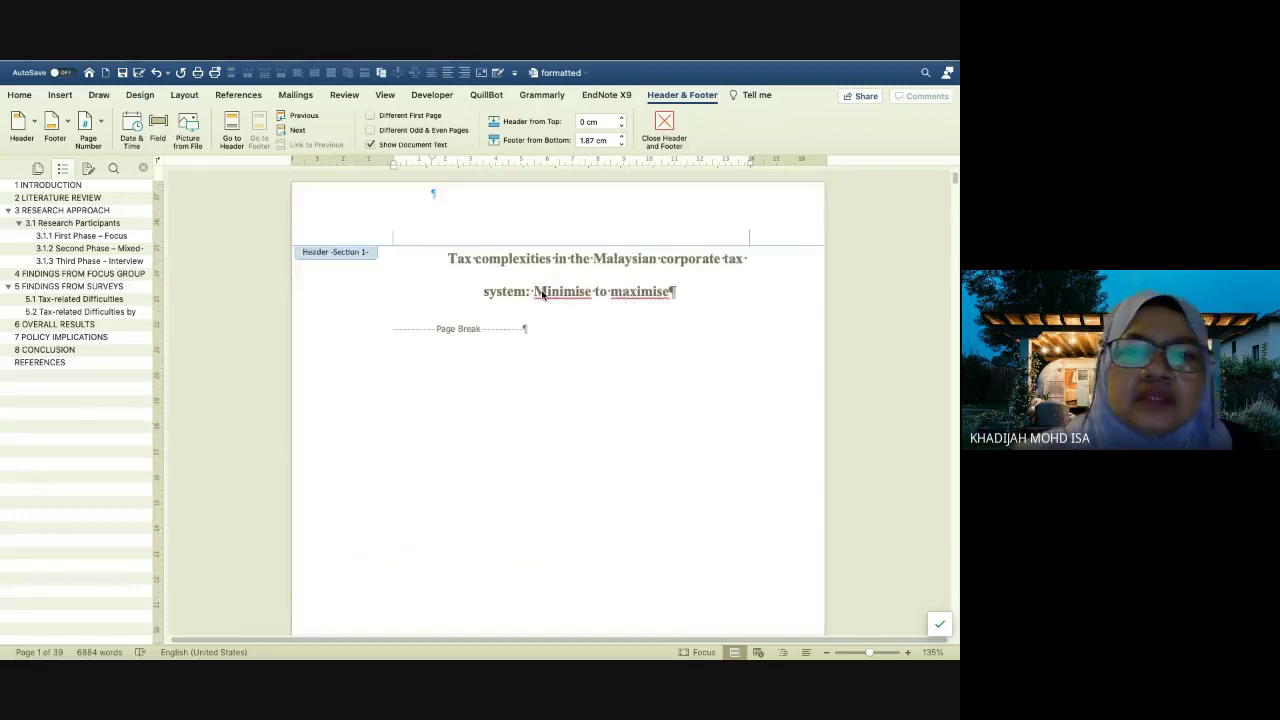
{"action": "scroll", "coordinate": [542, 295], "scroll_direction": "down", "scroll_amount": 5}
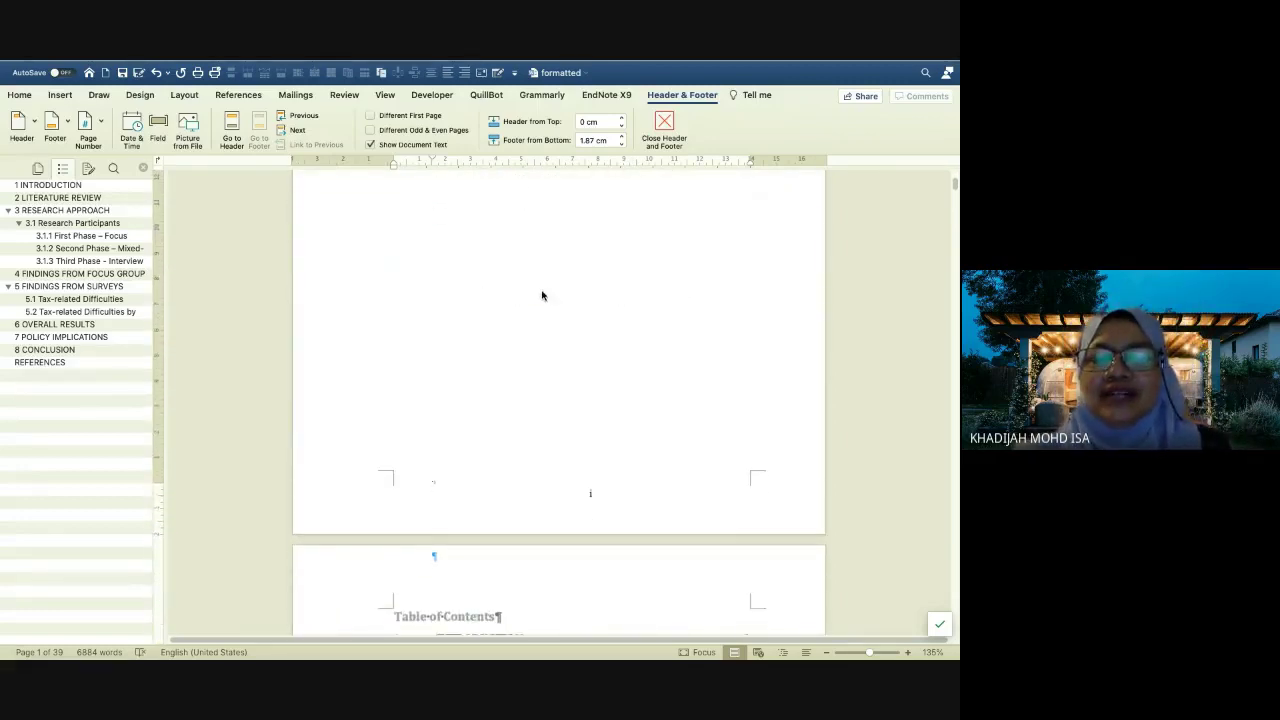
{"action": "scroll", "coordinate": [542, 295], "scroll_direction": "up", "scroll_amount": 6}
{"action": "scroll", "coordinate": [534, 297], "scroll_direction": "down", "scroll_amount": 3, "text": "ctrl"}
{"action": "scroll", "coordinate": [540, 306], "scroll_direction": "down", "scroll_amount": 8}
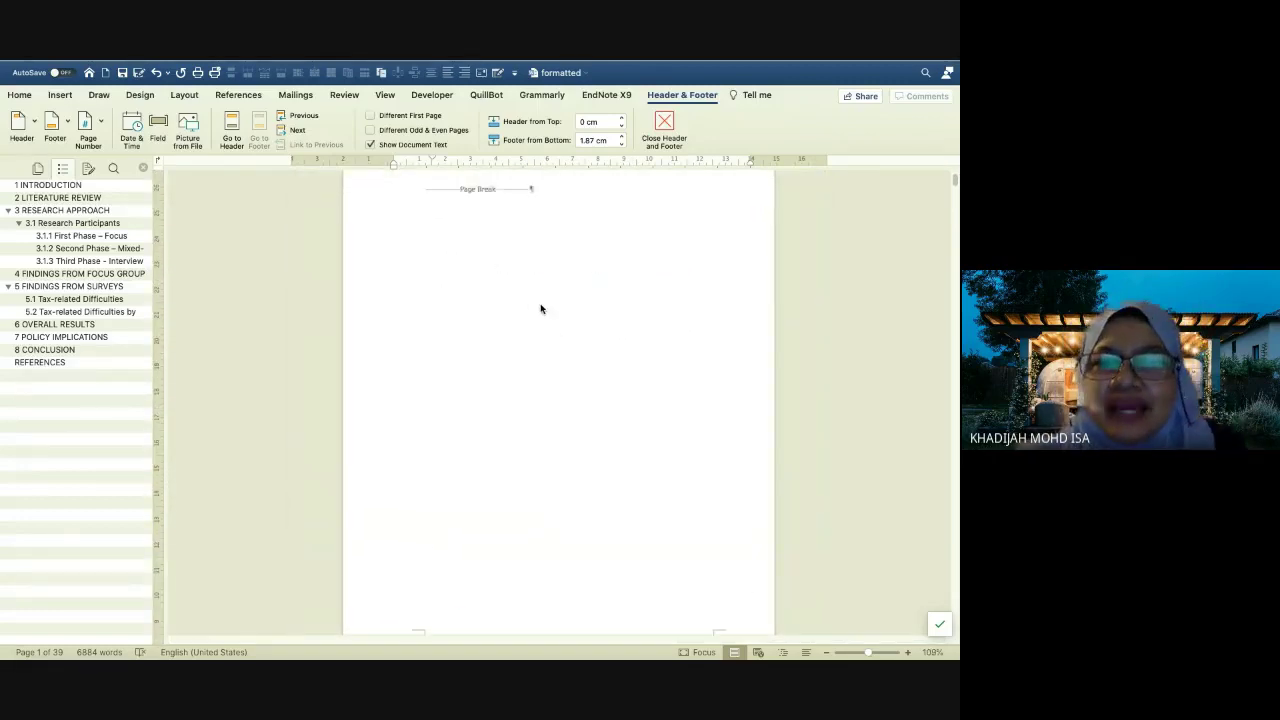
{"action": "left_click", "coordinate": [585, 540]}
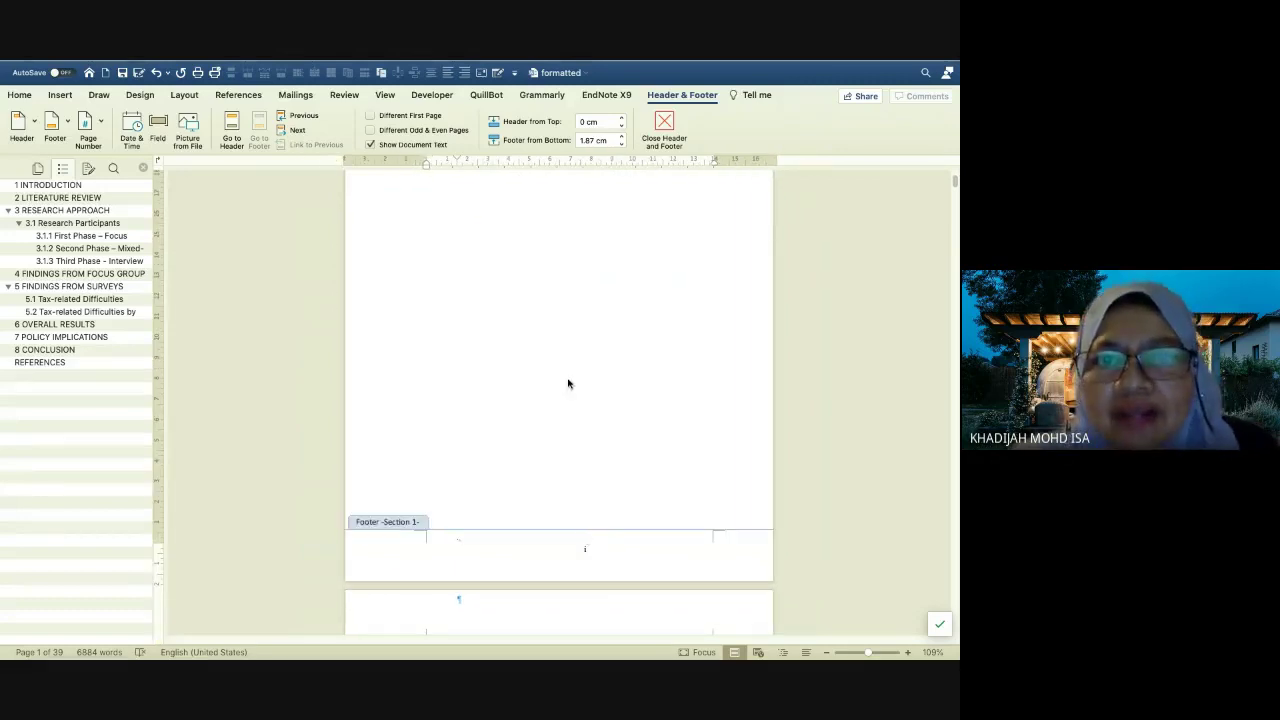
{"action": "scroll", "coordinate": [557, 423], "scroll_direction": "up", "scroll_amount": 5}
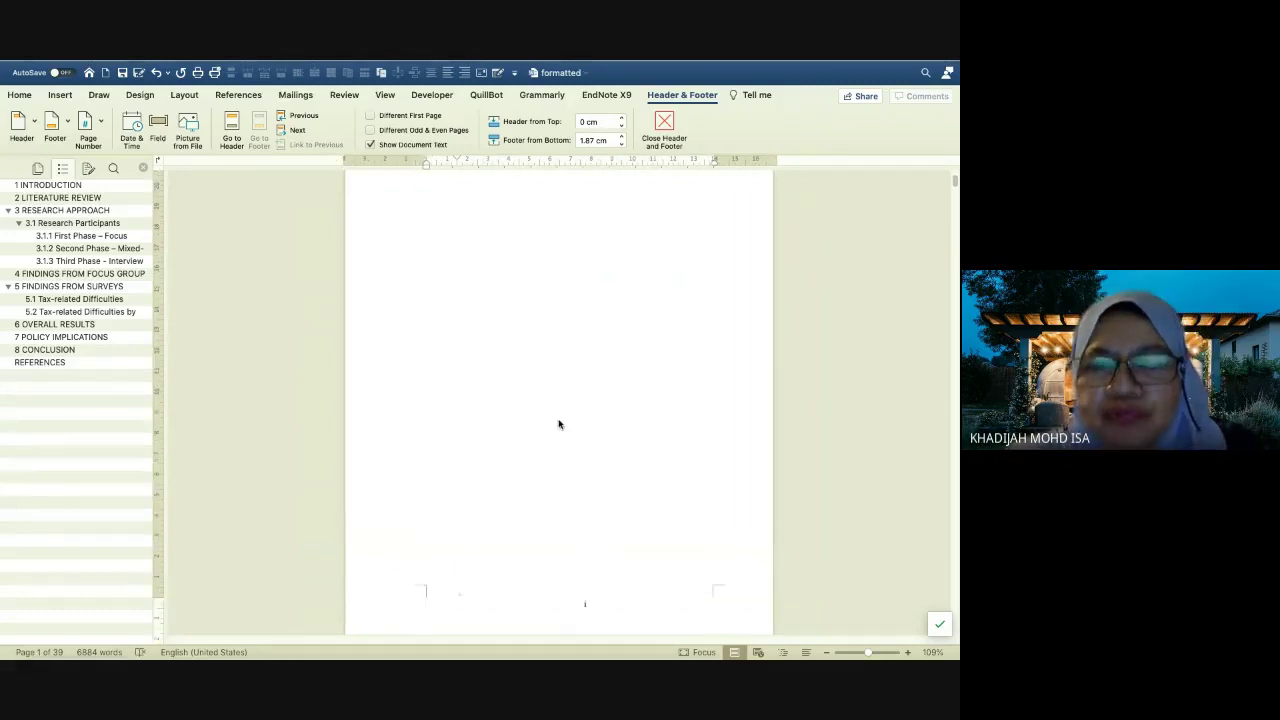
{"action": "scroll", "coordinate": [557, 423], "scroll_direction": "down", "scroll_amount": 5}
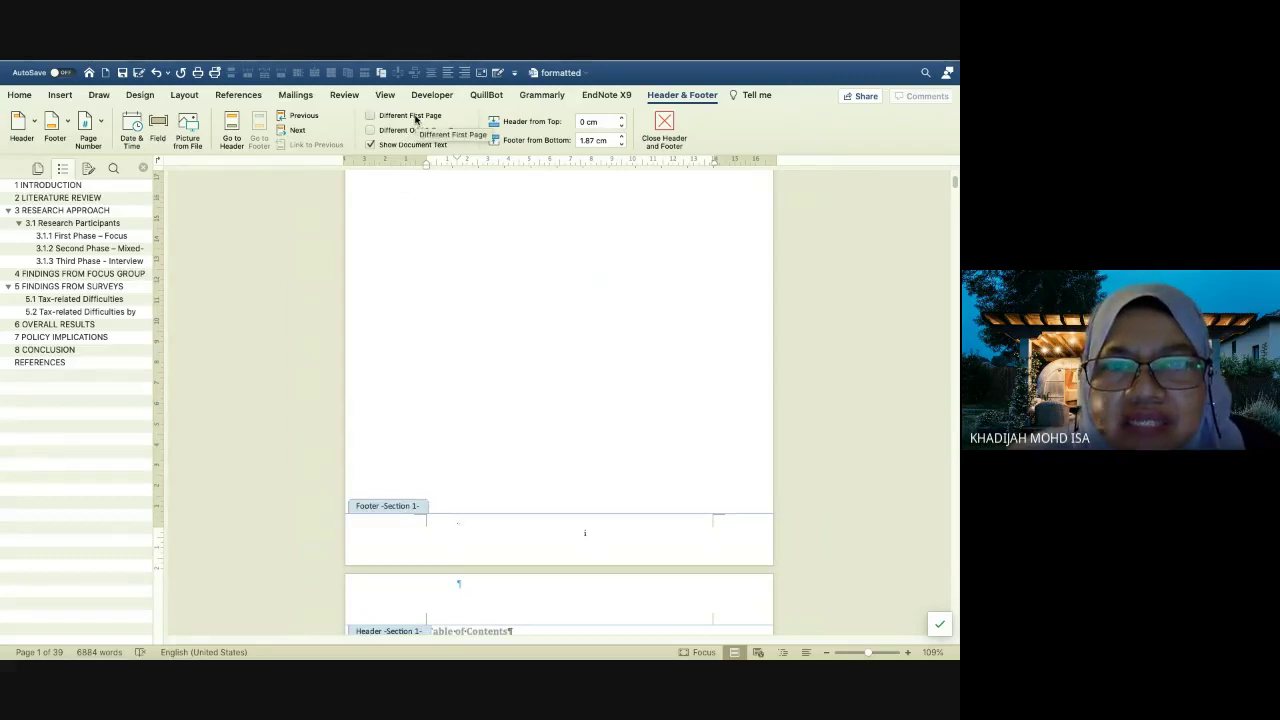
{"action": "left_click", "coordinate": [371, 122]}
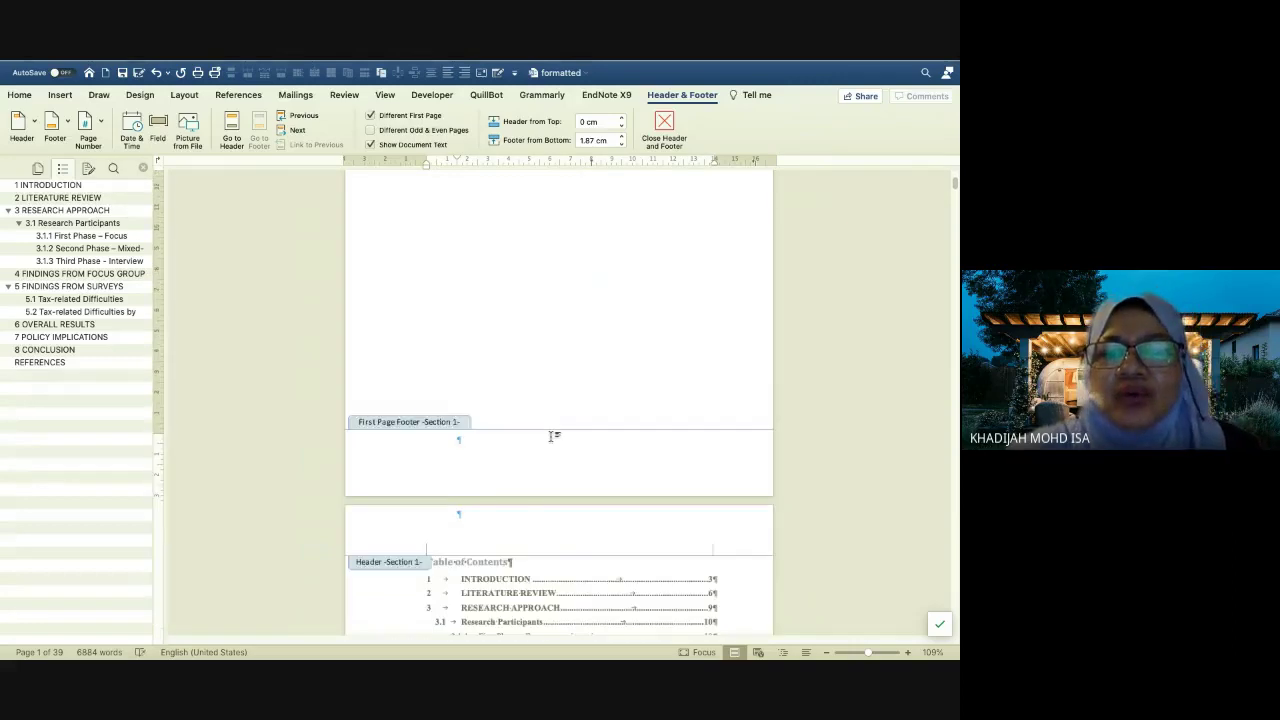
{"action": "scroll", "coordinate": [552, 436], "scroll_direction": "down", "scroll_amount": 3}
{"action": "scroll", "coordinate": [552, 436], "scroll_direction": "down", "scroll_amount": 8}
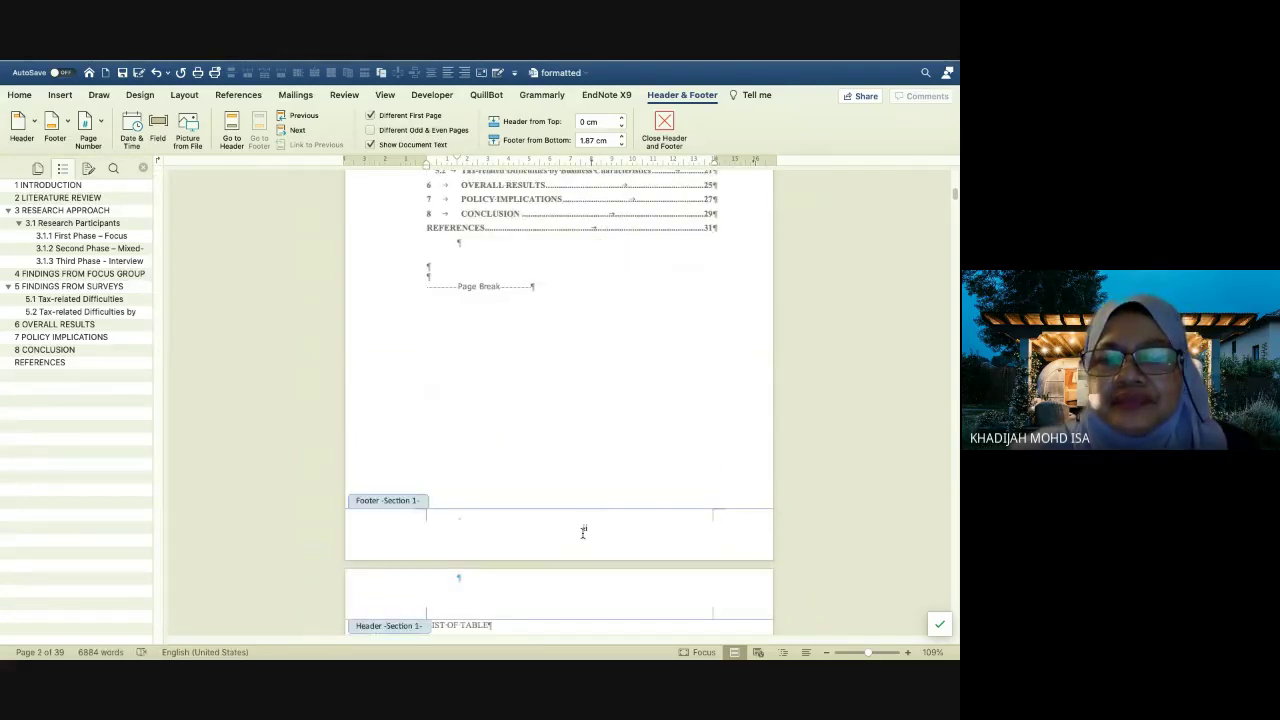
{"action": "scroll", "coordinate": [583, 532], "scroll_direction": "down", "scroll_amount": 8}
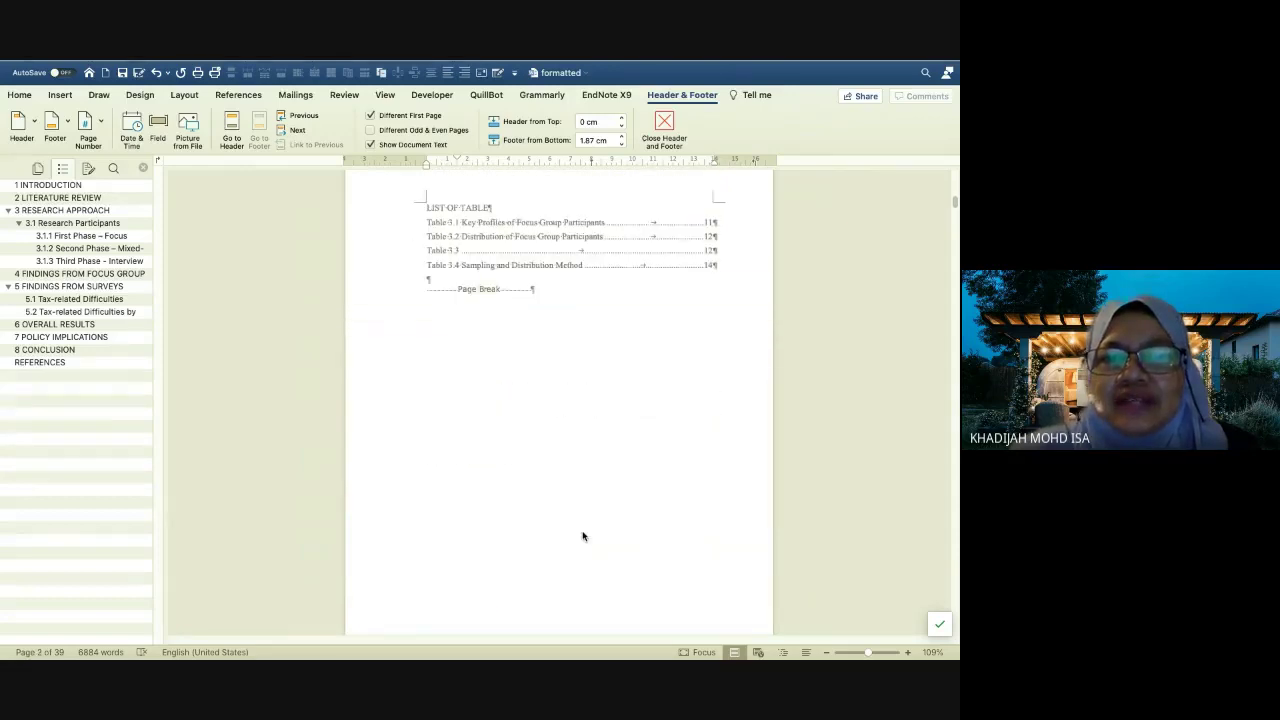
Restart the Section 2 page numbering at 1 from the INTRODUCTION page instead of continuing from the previous section
{"action": "scroll", "coordinate": [583, 536], "scroll_direction": "down", "scroll_amount": 10}
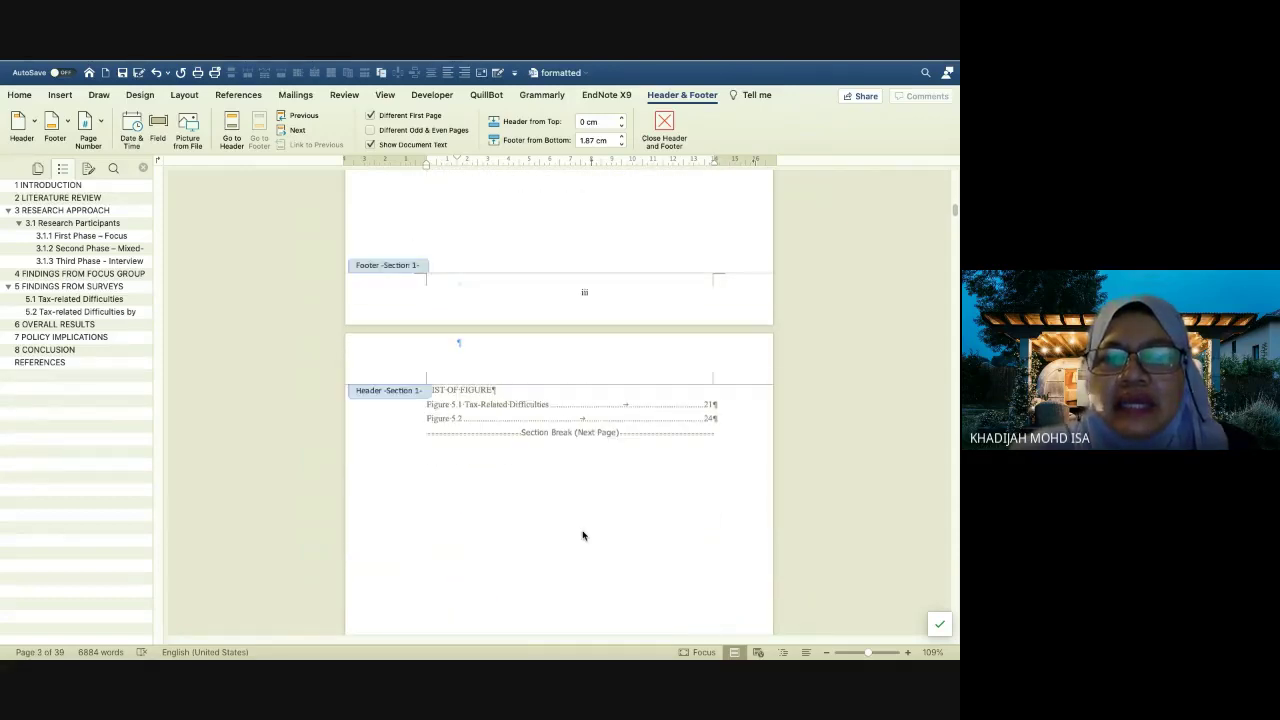
{"action": "scroll", "coordinate": [583, 536], "scroll_direction": "down", "scroll_amount": 8}
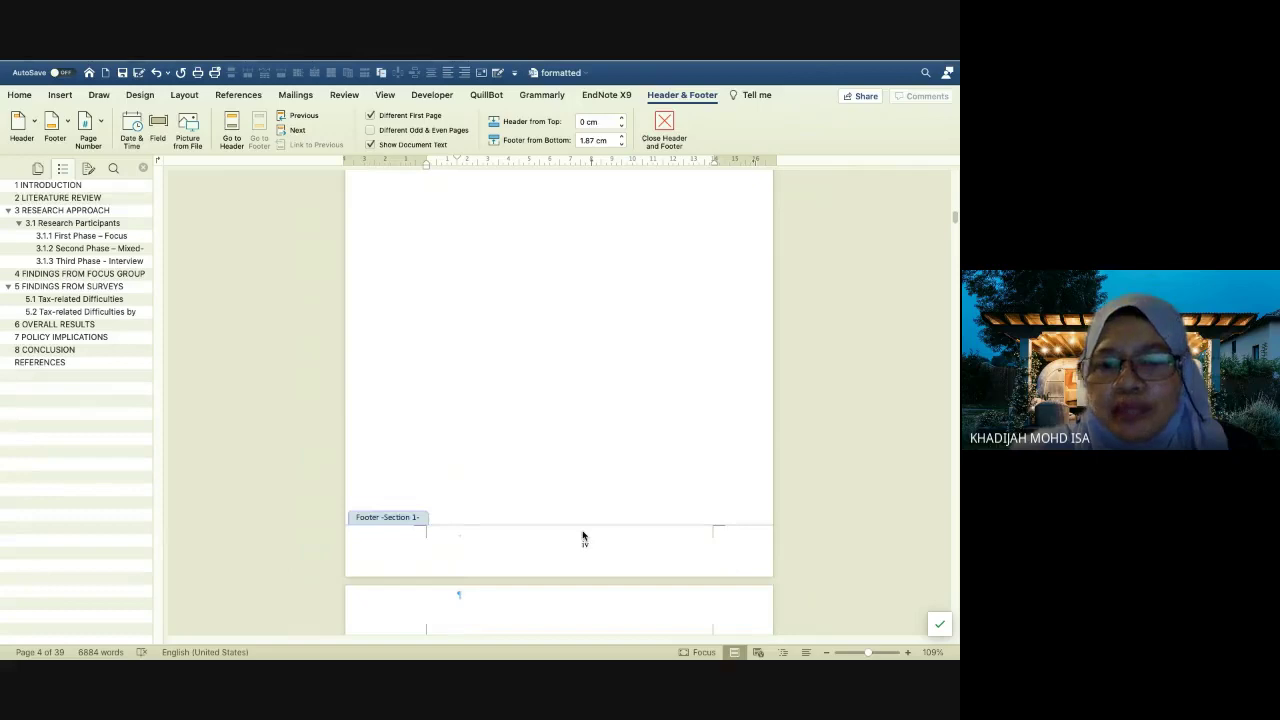
{"action": "scroll", "coordinate": [583, 537], "scroll_direction": "down", "scroll_amount": 5}
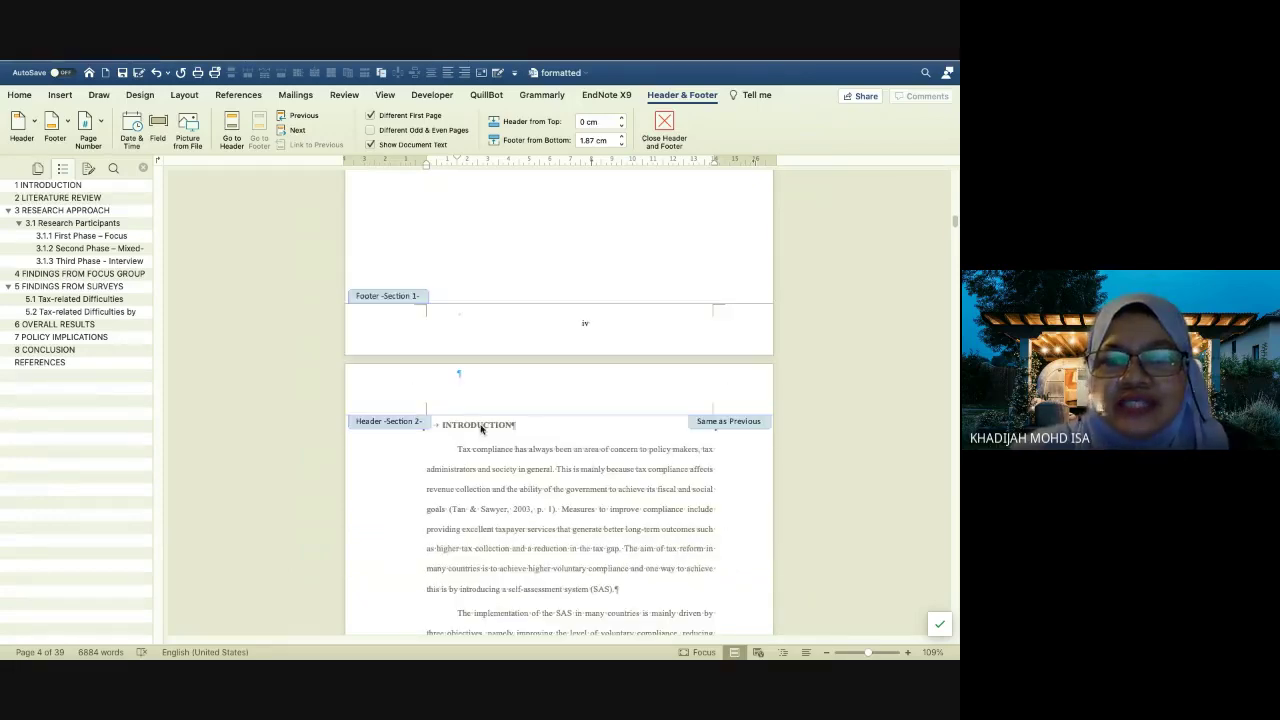
{"action": "scroll", "coordinate": [530, 492], "scroll_direction": "down", "scroll_amount": 7}
{"action": "scroll", "coordinate": [585, 522], "scroll_direction": "down", "scroll_amount": 3}
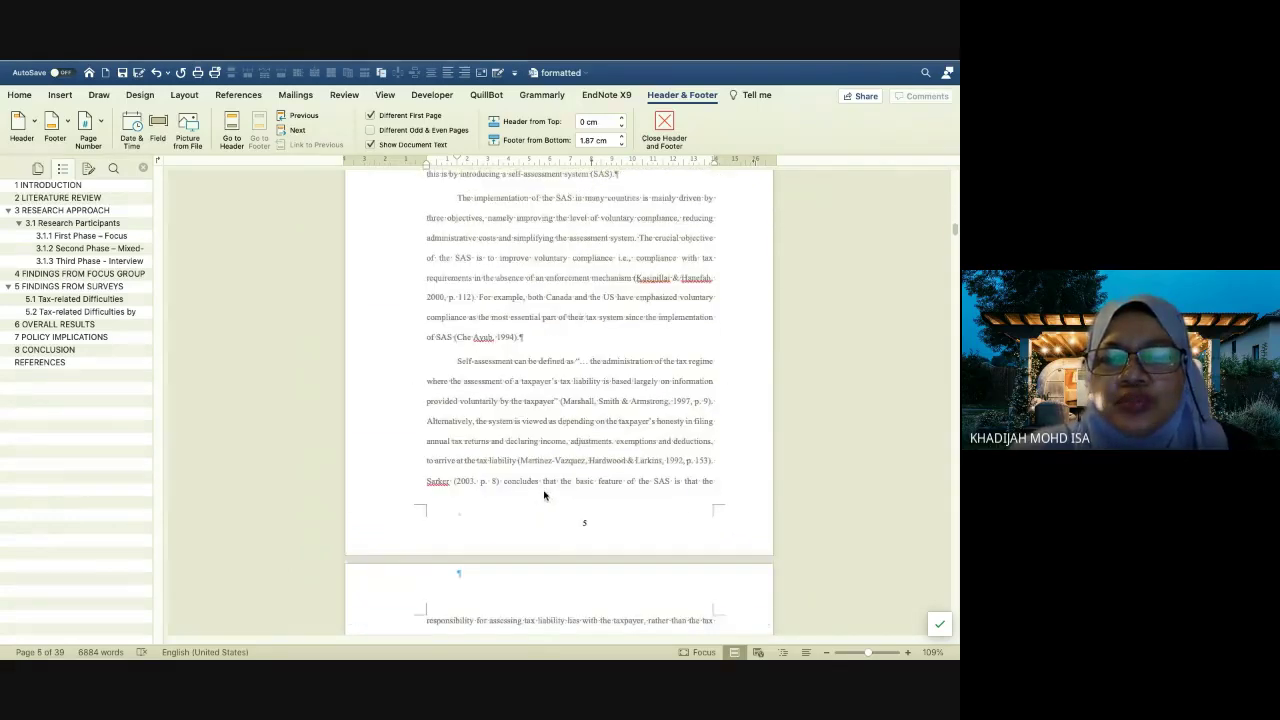
{"action": "left_click", "coordinate": [585, 527]}
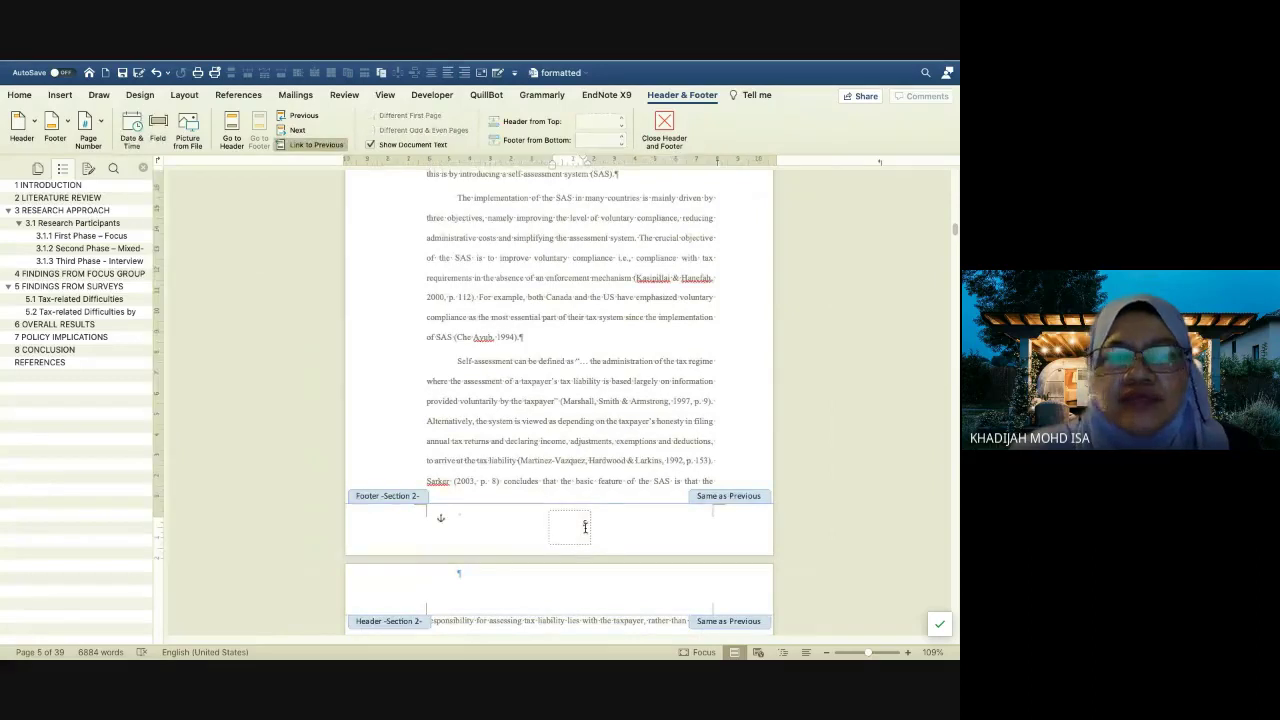
{"action": "left_click", "coordinate": [100, 121]}
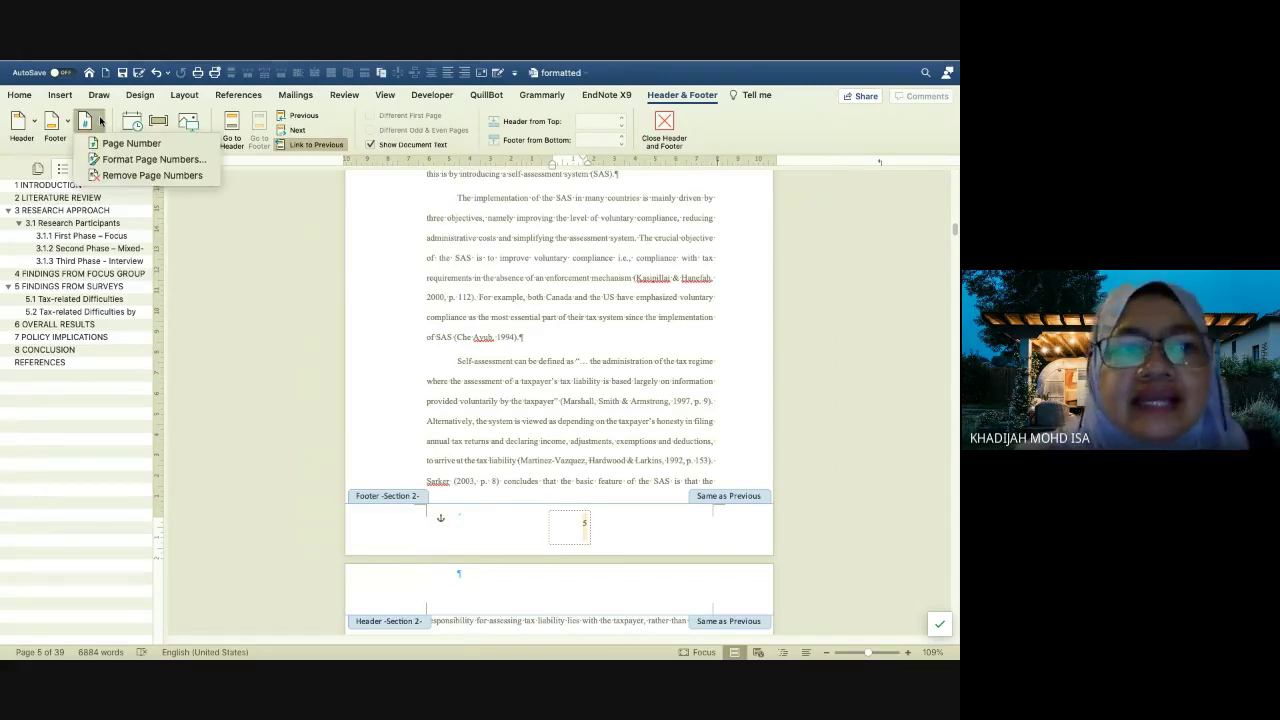
{"action": "left_click", "coordinate": [116, 159]}
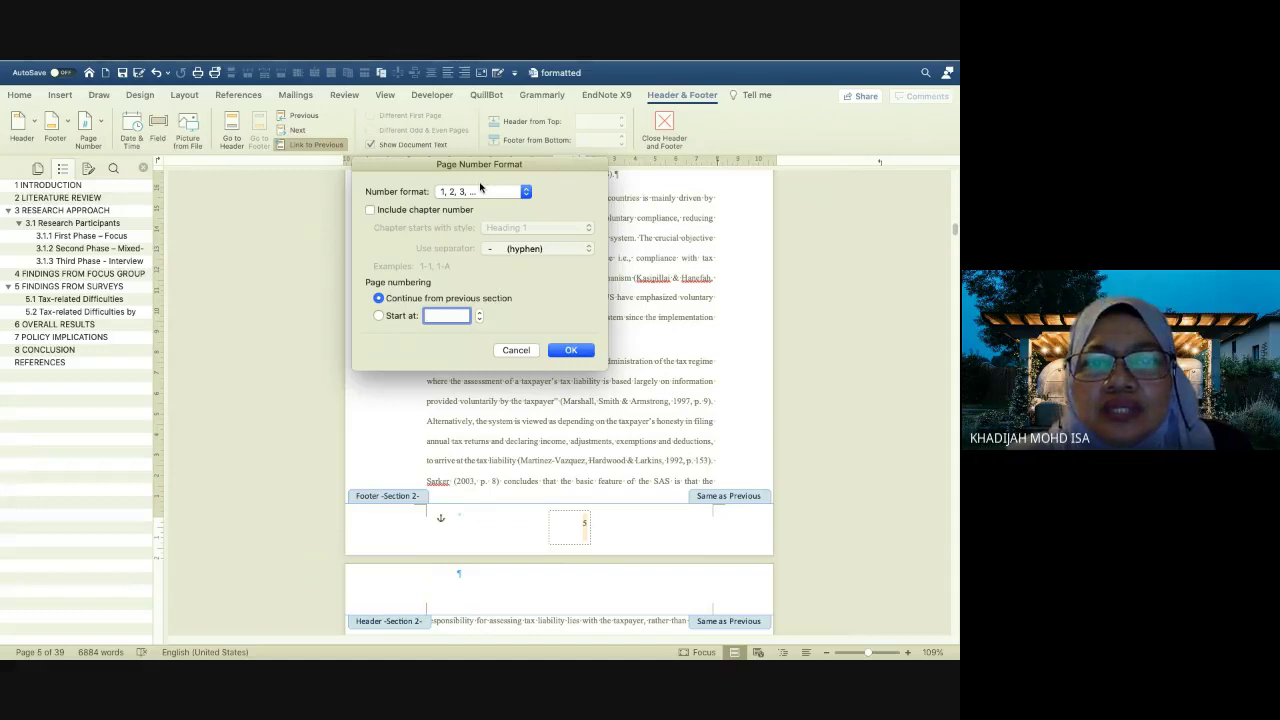
{"action": "left_click", "coordinate": [378, 315]}
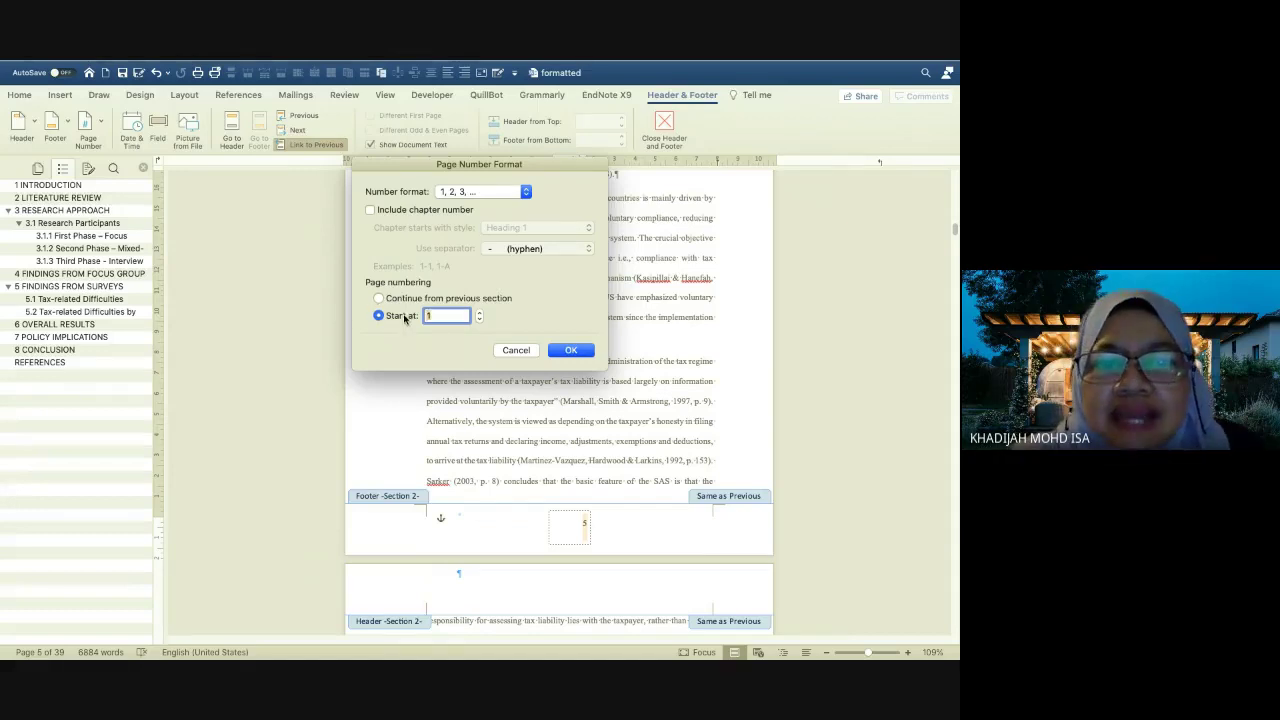
{"action": "left_click", "coordinate": [570, 351]}
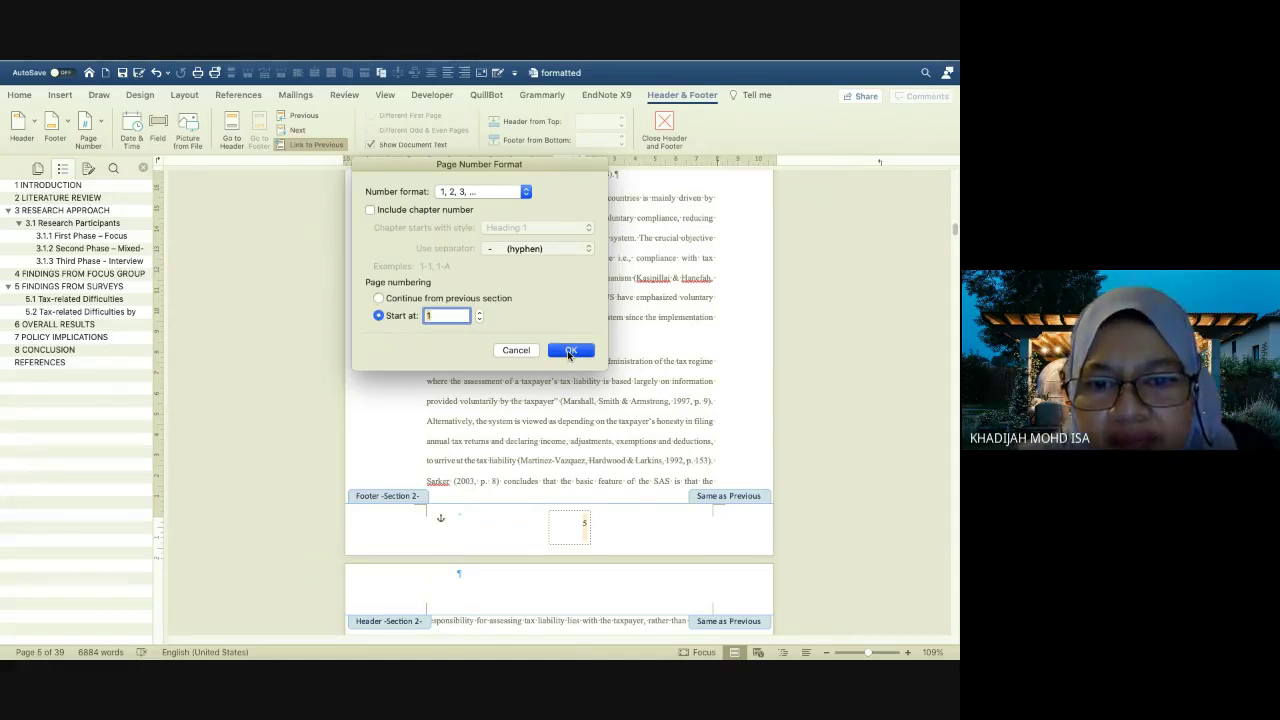
Check the footer page numbers across the title page, contents, table and figure lists, and the first INTRODUCTION pages
{"action": "scroll", "coordinate": [568, 355], "scroll_direction": "up", "scroll_amount": 6}
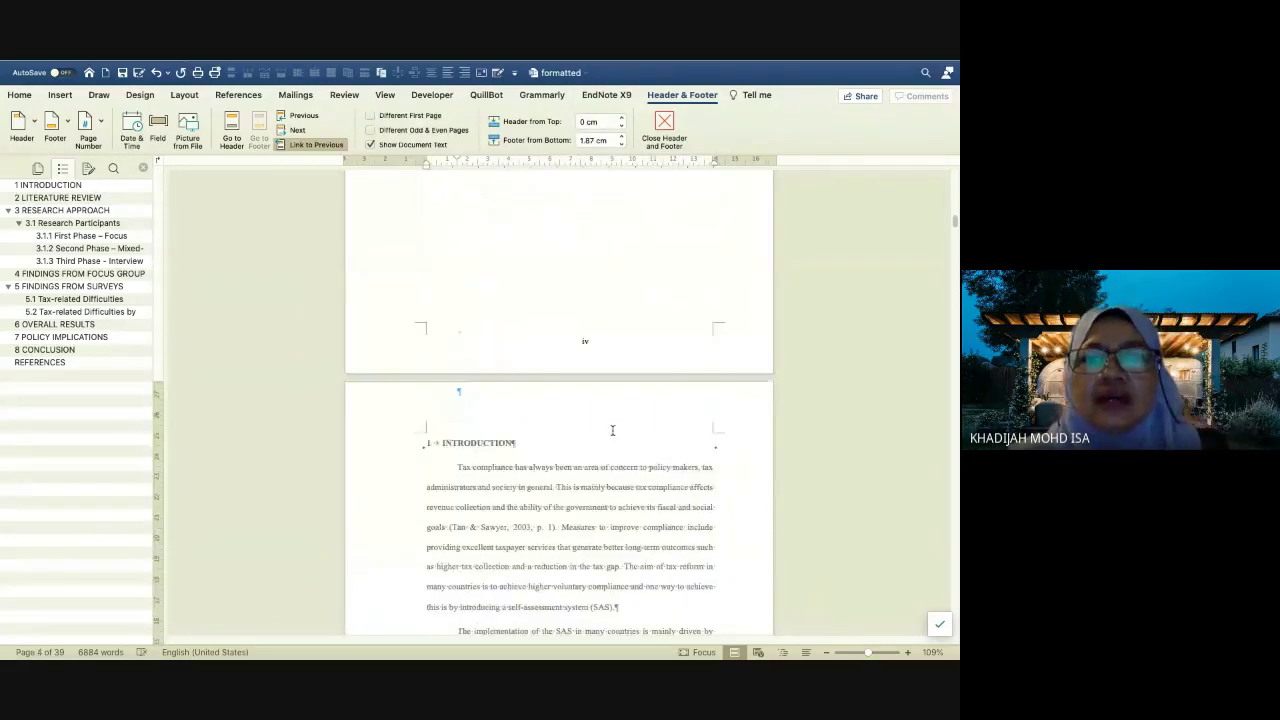
{"action": "left_click", "coordinate": [591, 362]}
{"action": "scroll", "coordinate": [590, 345], "scroll_direction": "up", "scroll_amount": 10}
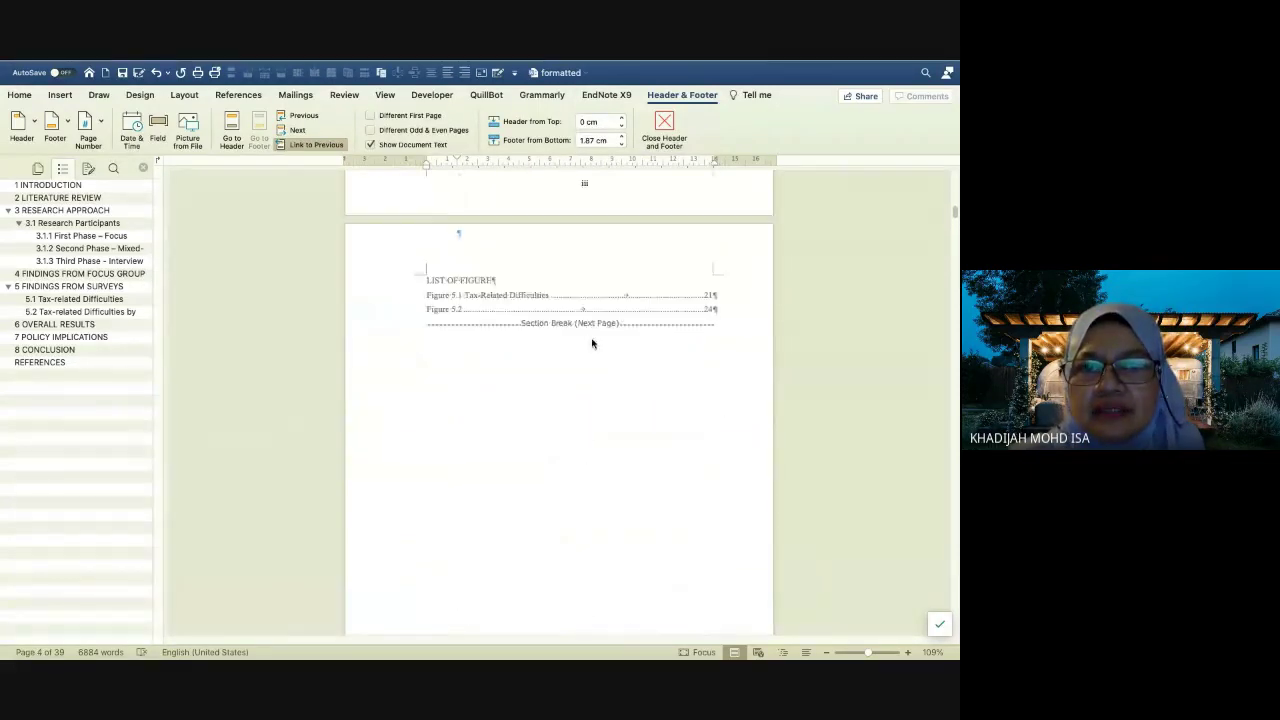
{"action": "scroll", "coordinate": [592, 343], "scroll_direction": "down", "scroll_amount": 10}
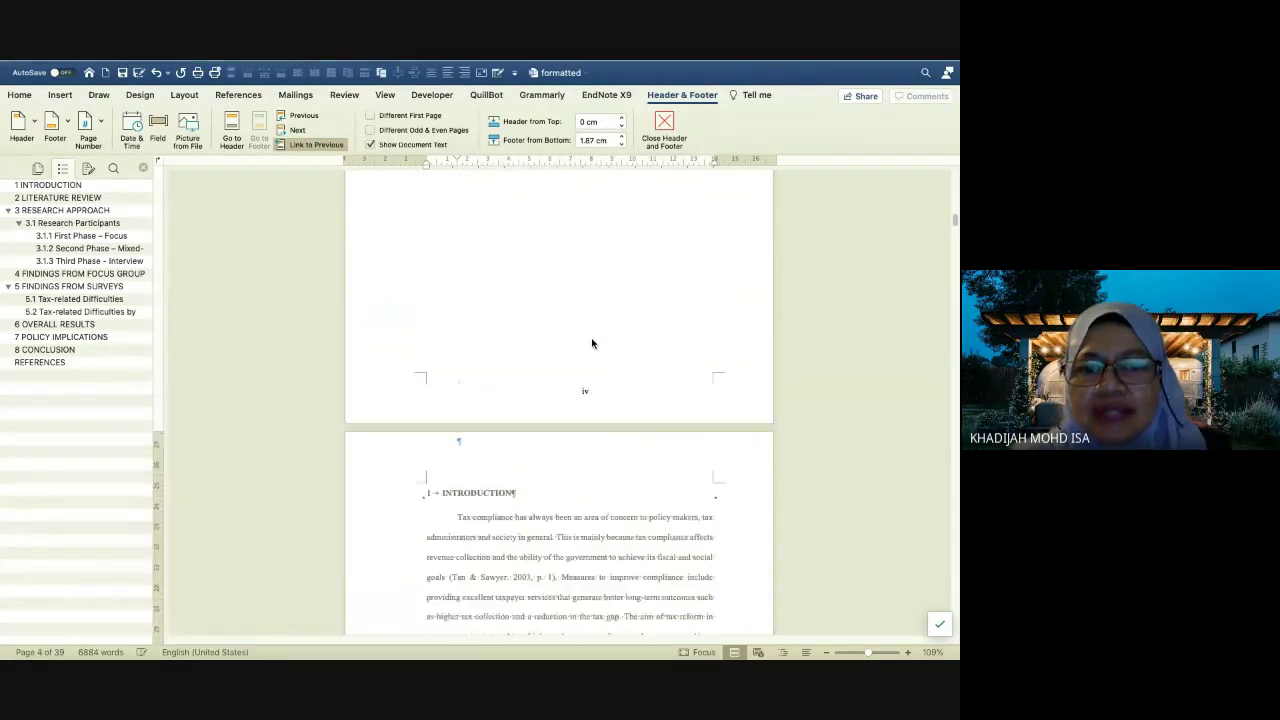
{"action": "scroll", "coordinate": [591, 343], "scroll_direction": "down", "scroll_amount": 5}
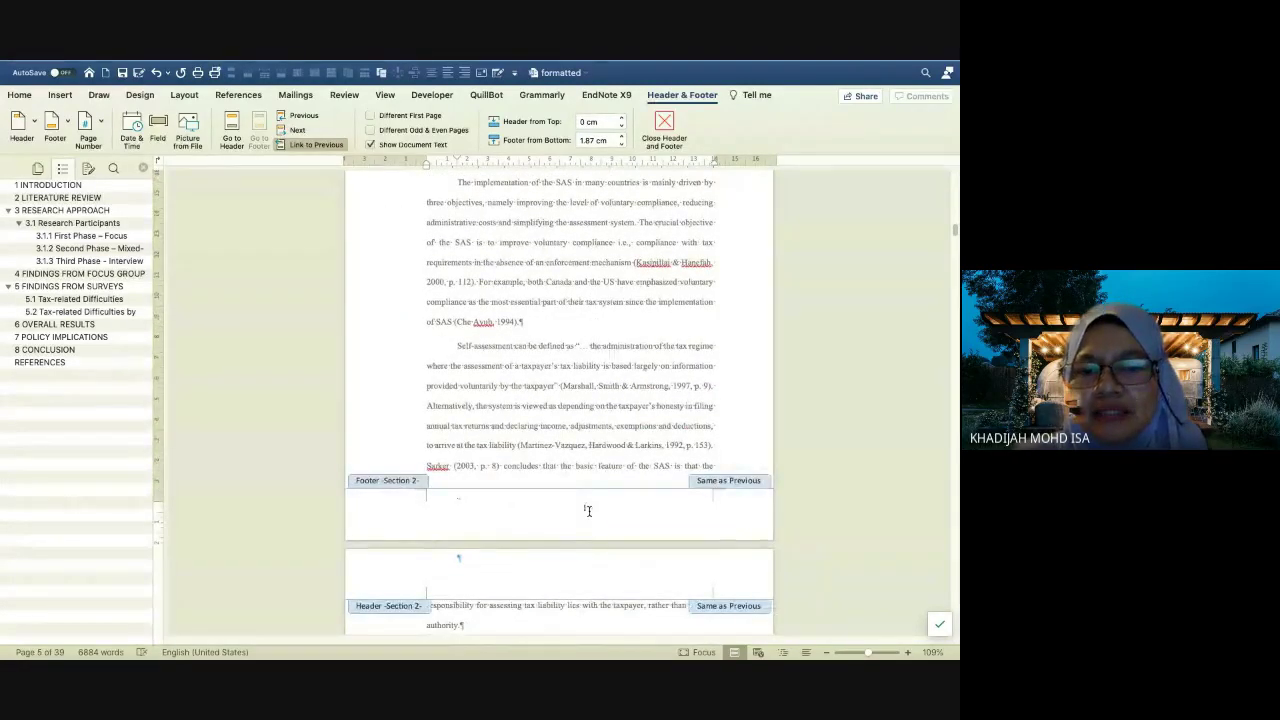
{"action": "scroll", "coordinate": [583, 513], "scroll_direction": "down", "scroll_amount": 8}
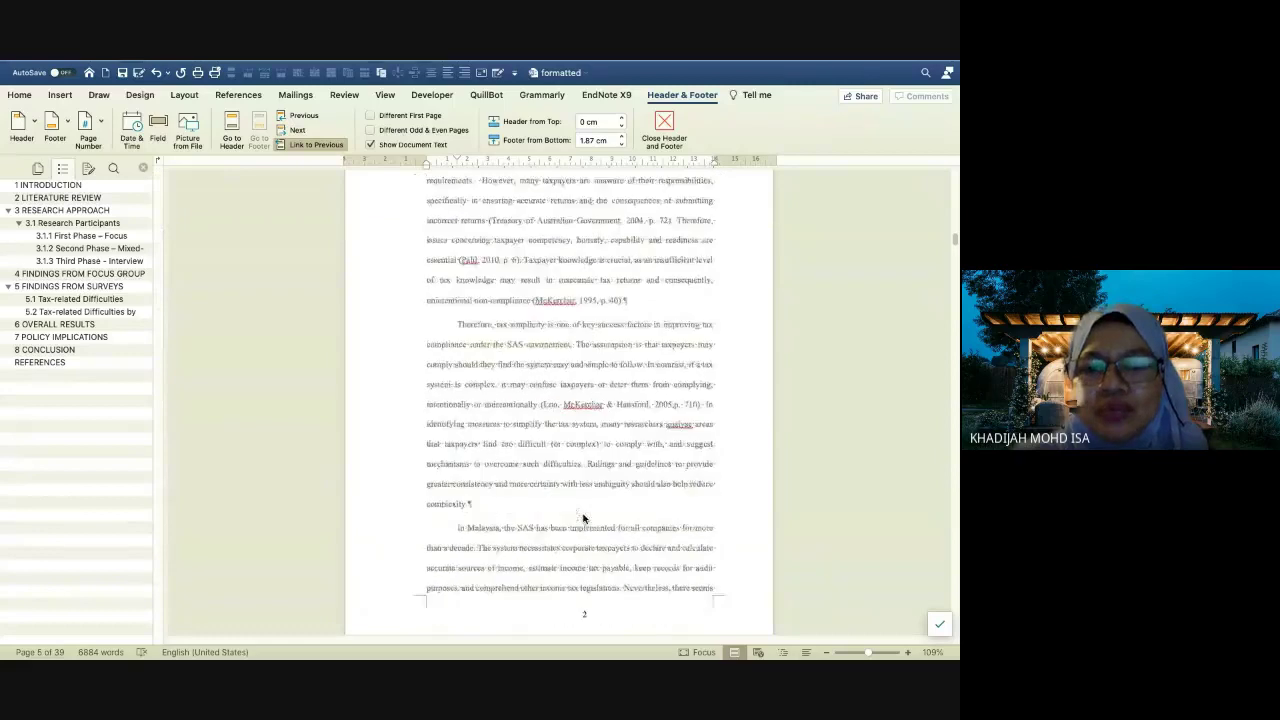
{"action": "scroll", "coordinate": [583, 513], "scroll_direction": "up", "scroll_amount": 8}
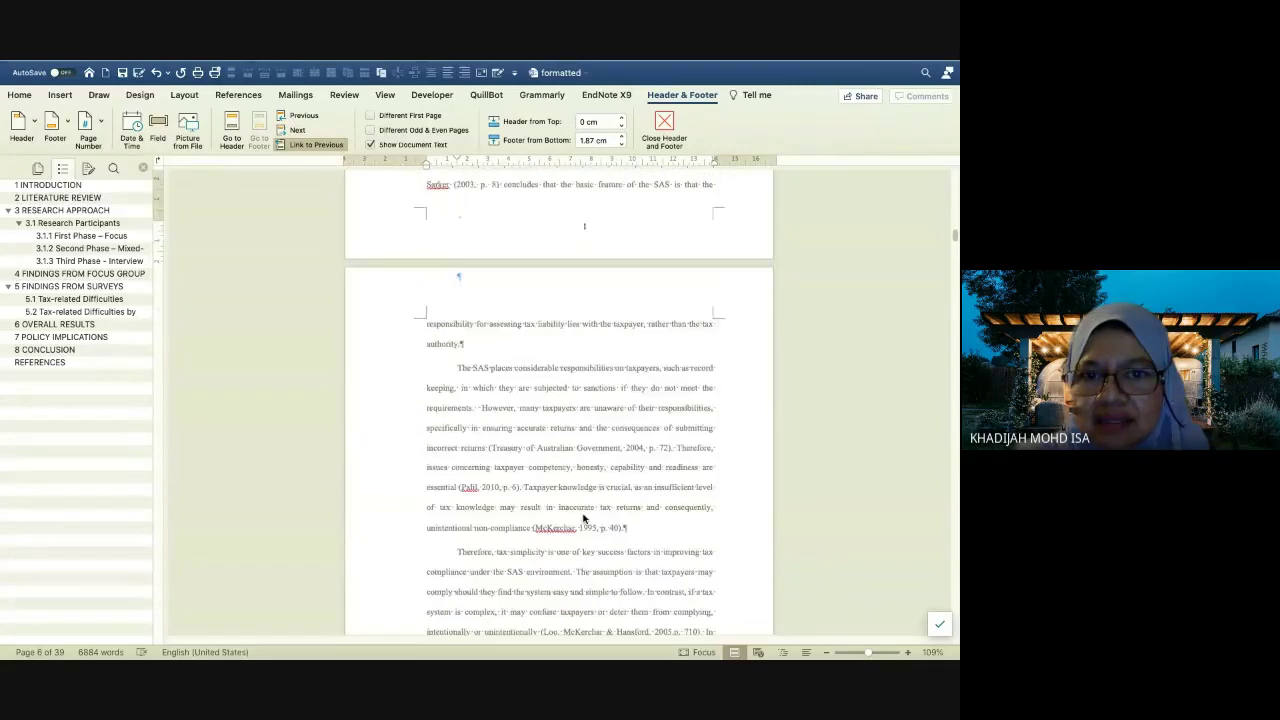
{"action": "scroll", "coordinate": [584, 518], "scroll_direction": "up", "scroll_amount": 20}
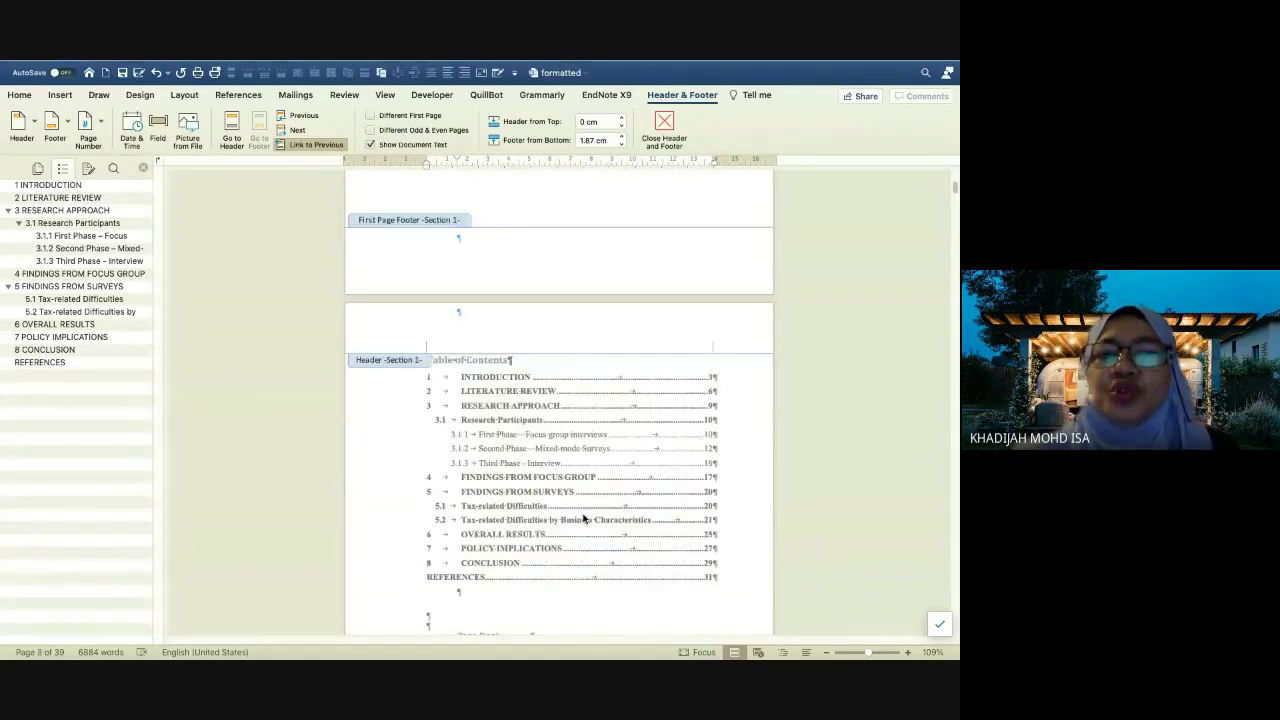
{"action": "scroll", "coordinate": [583, 517], "scroll_direction": "down", "scroll_amount": 5}
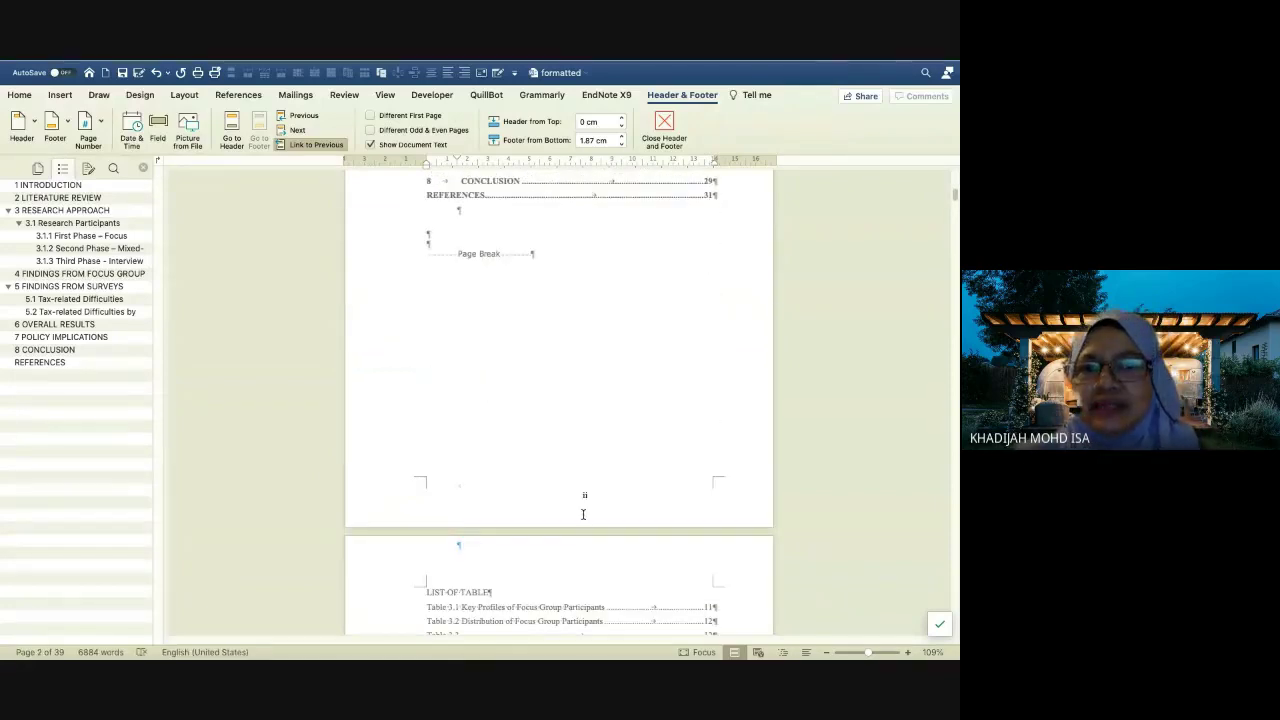
{"action": "scroll", "coordinate": [583, 515], "scroll_direction": "down", "scroll_amount": 10}
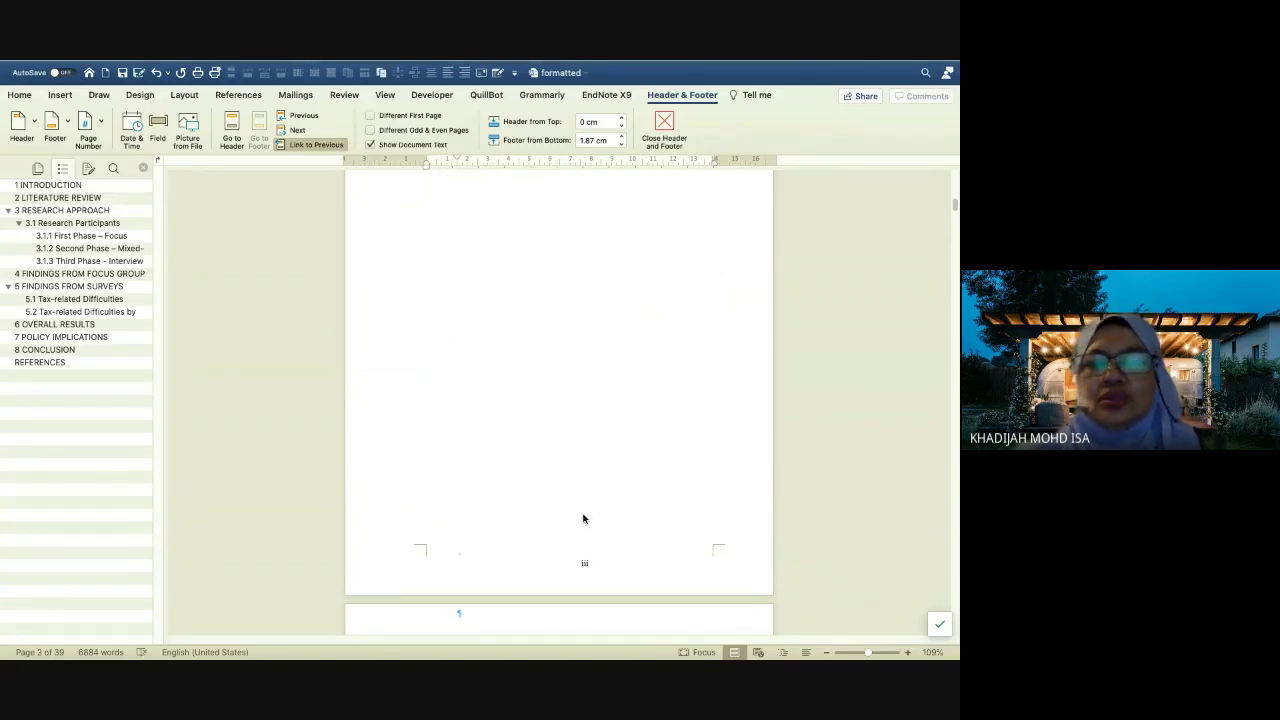
{"action": "scroll", "coordinate": [580, 566], "scroll_direction": "down", "scroll_amount": 10}
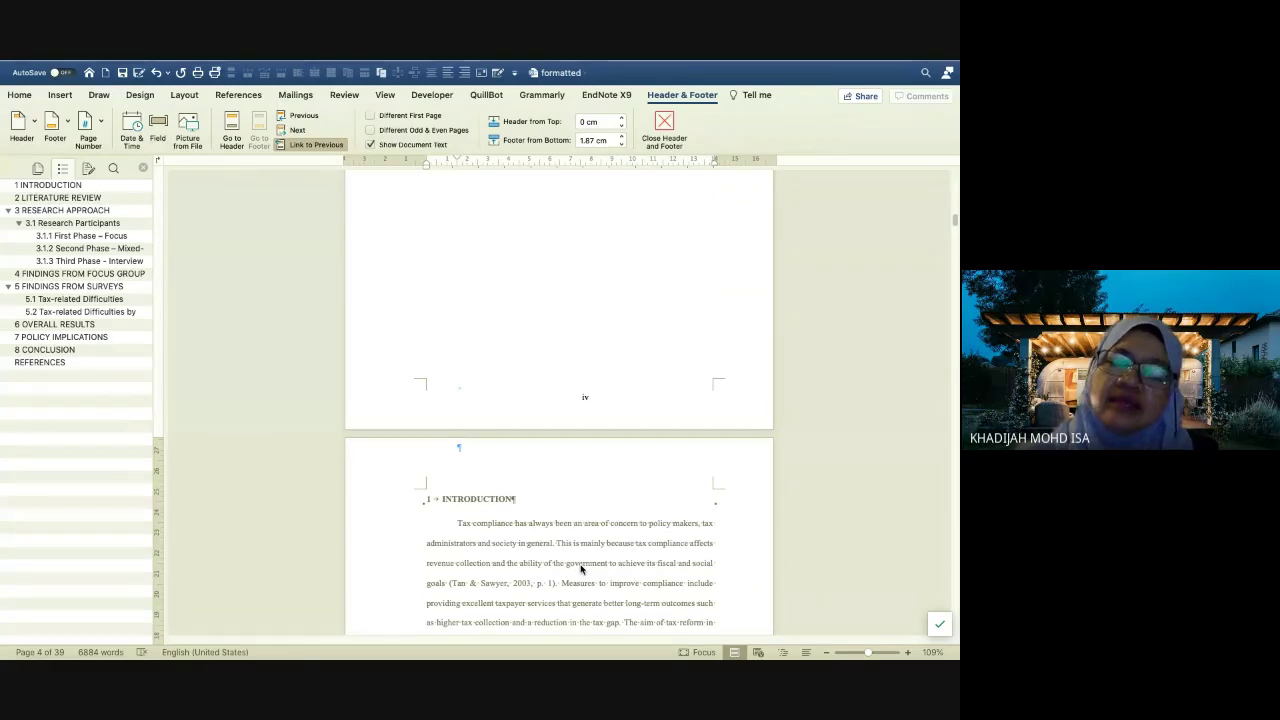
{"action": "scroll", "coordinate": [580, 568], "scroll_direction": "down", "scroll_amount": 5}
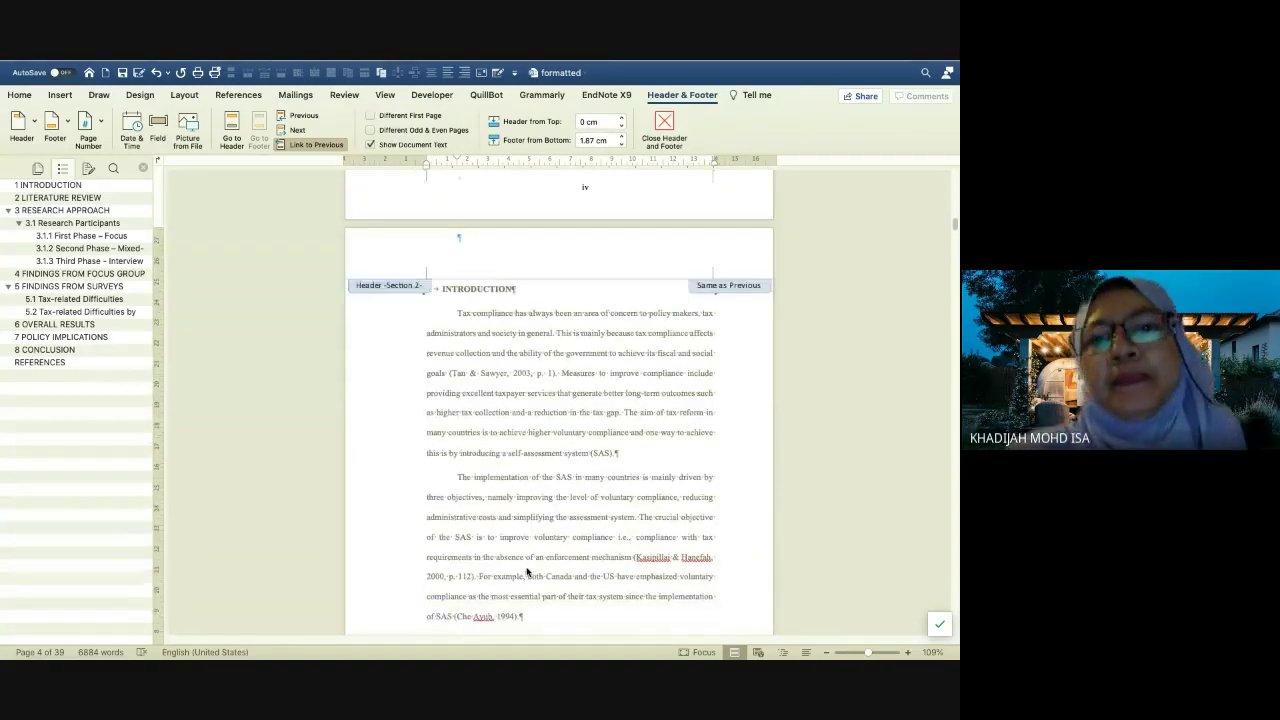